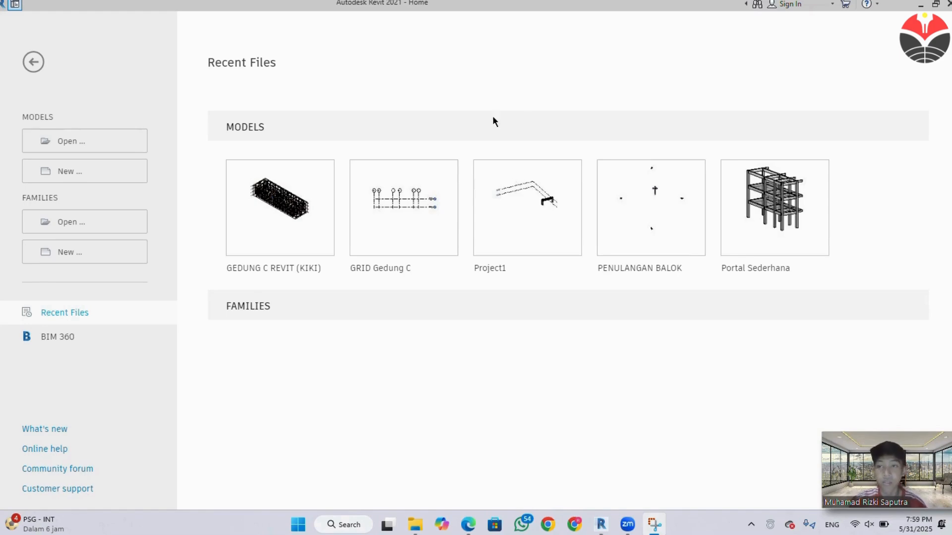
# Create a new project from the Metric-Structural Template.
pyautogui.click(141, 175)
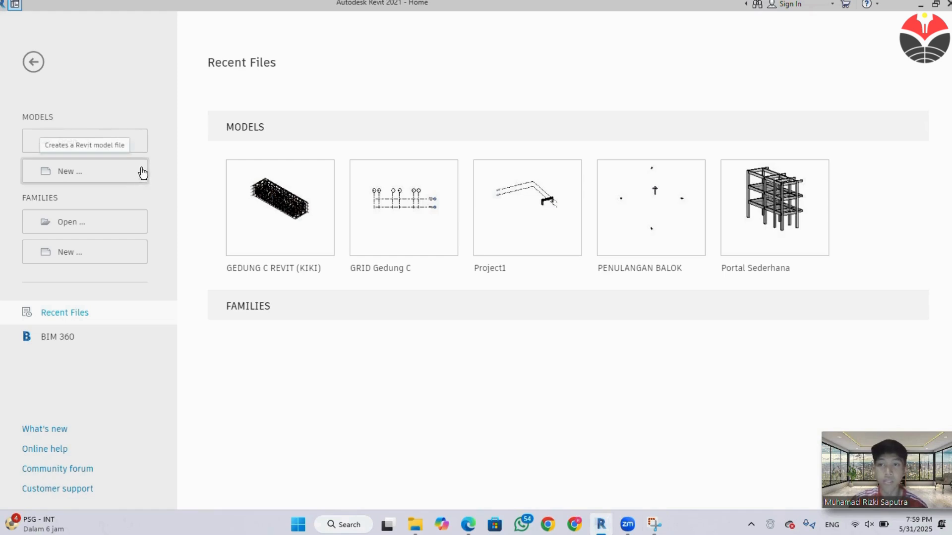
pyautogui.click(417, 235)
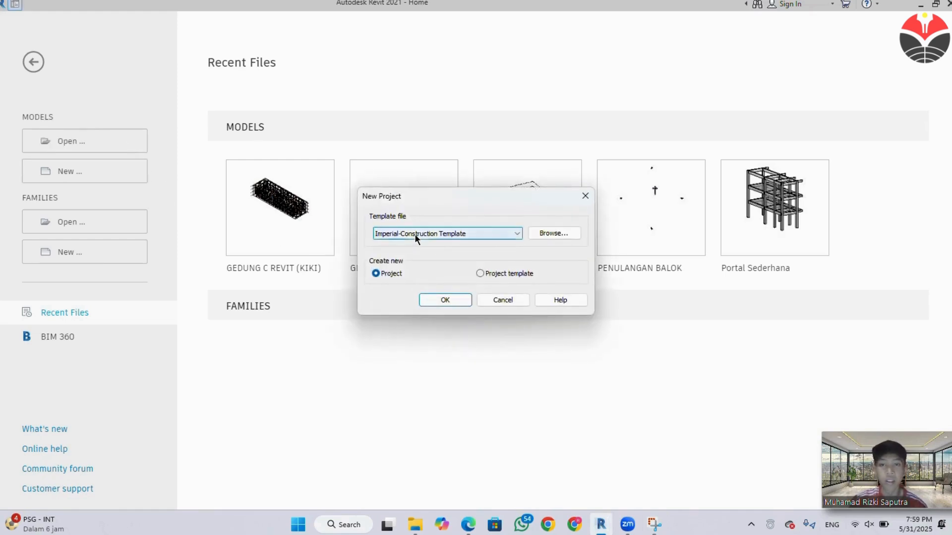
pyautogui.click(404, 299)
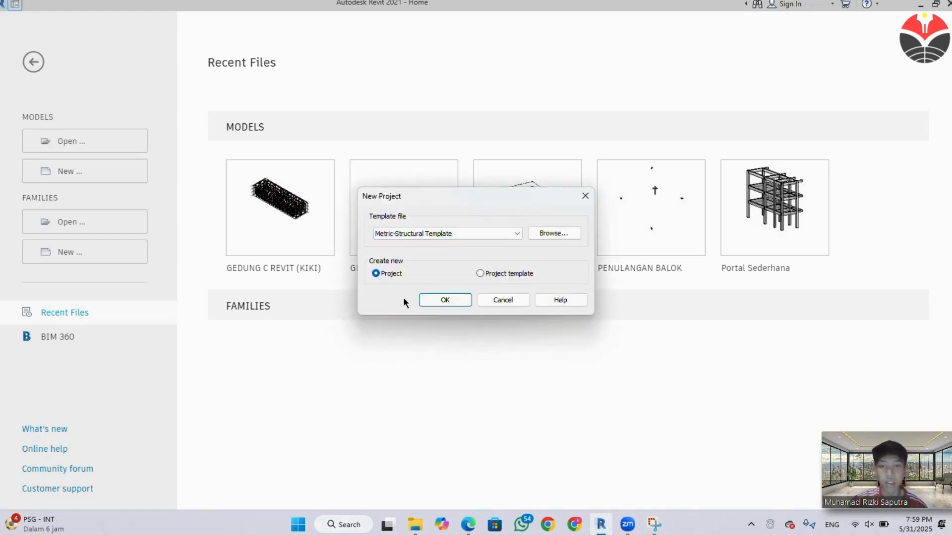
pyautogui.click(429, 298)
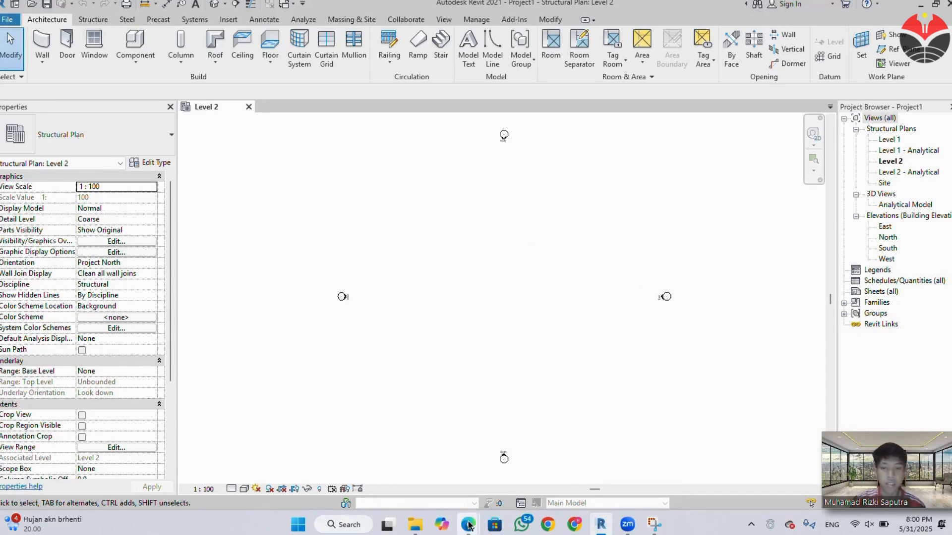
# Switch to Edge, examine the grid spacings in the Denah Kolom LT 1-3 plan of the SPESIFIKASI_TEKNIS_MENGGAMBAR_GEDUNG_C_UPI PDF, and return to Revit.
pyautogui.moveTo(468, 524)
pyautogui.click(451, 473)
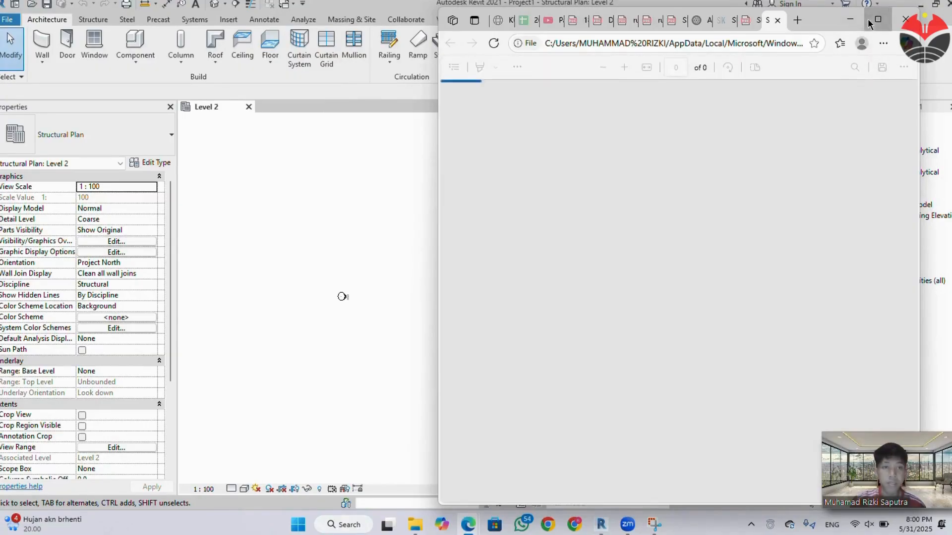
pyautogui.click(869, 19)
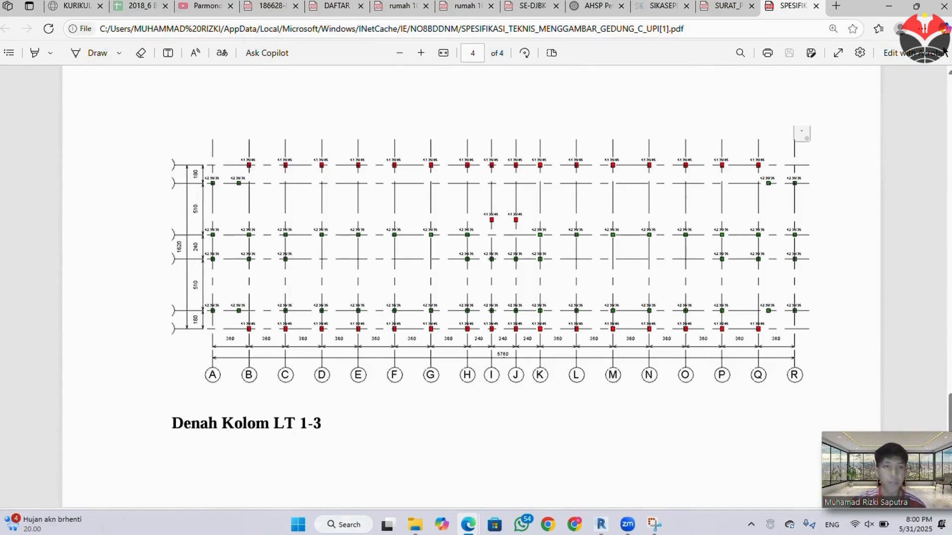
pyautogui.click(888, 6)
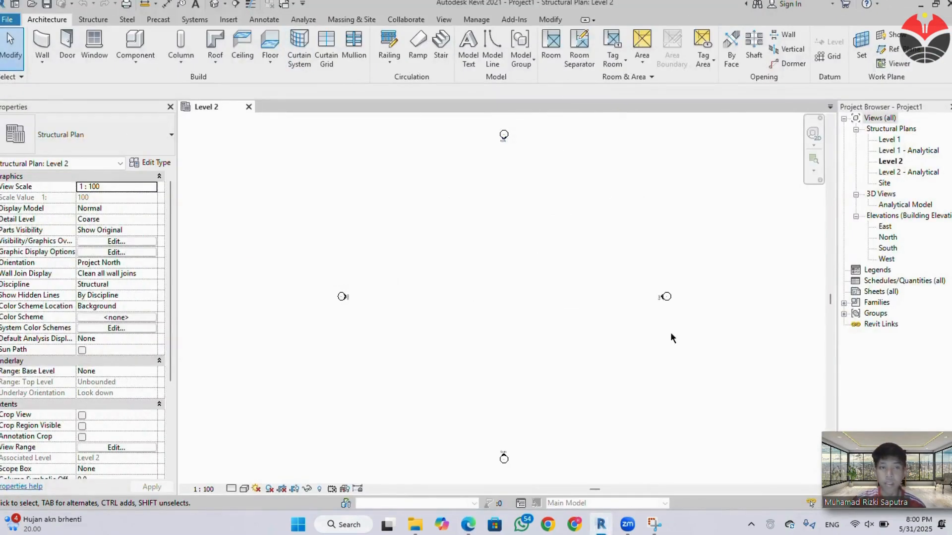
# Open the Level 1 structural plan and close the Level 2 view.
pyautogui.click(887, 140)
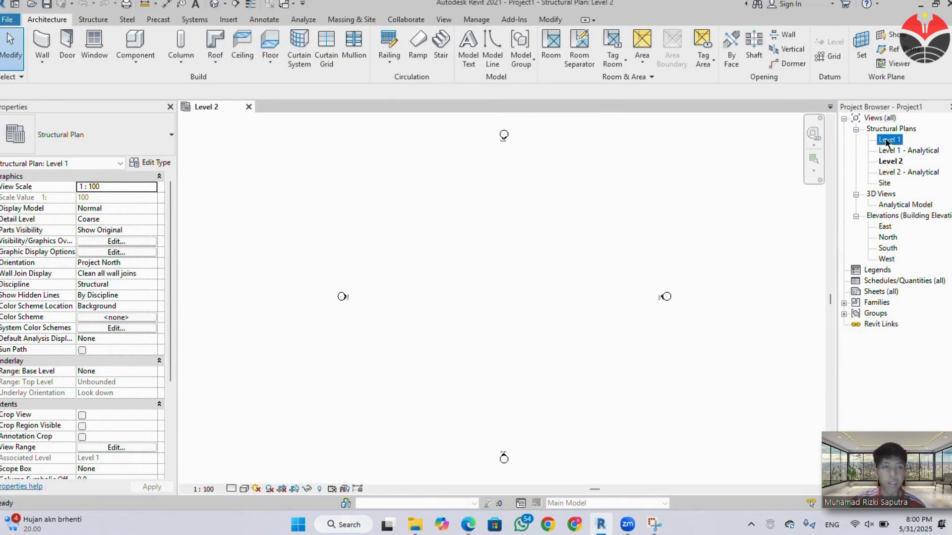
pyautogui.doubleClick(886, 140)
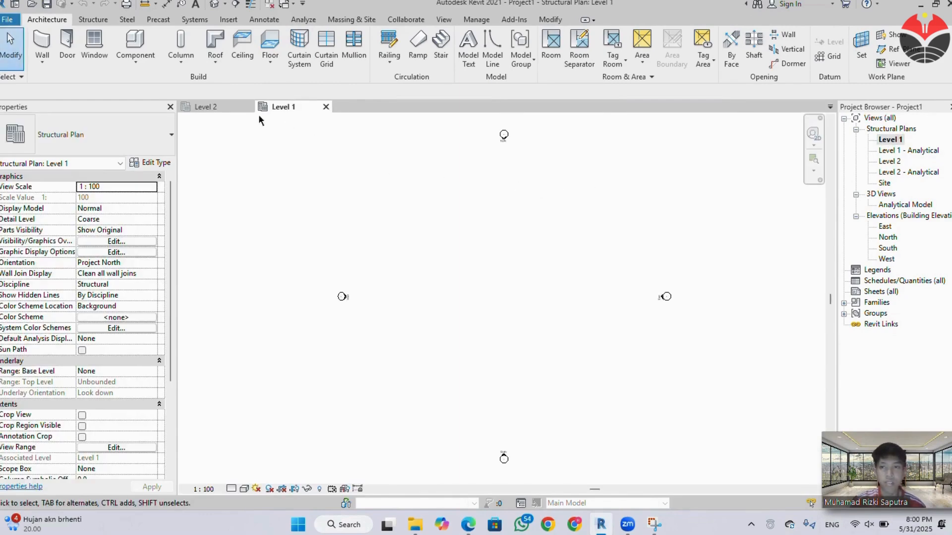
pyautogui.click(248, 107)
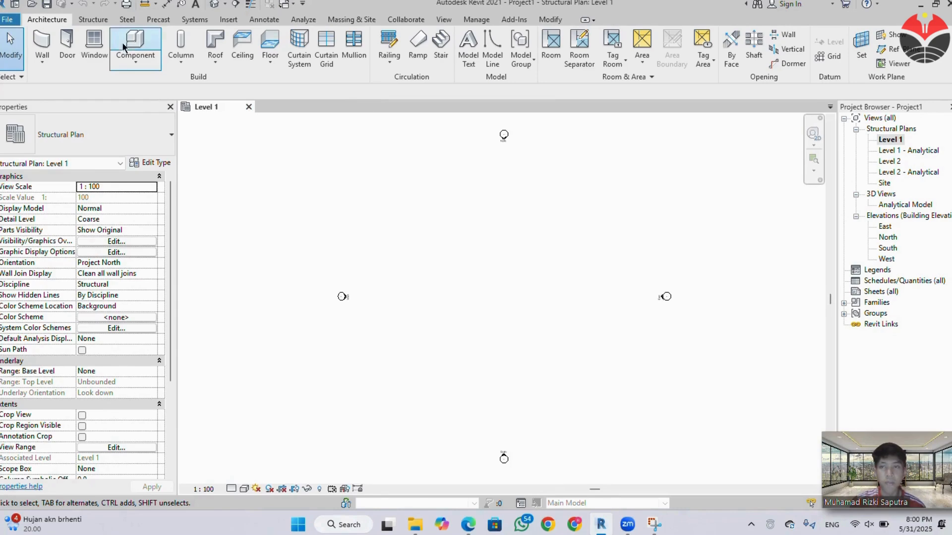
# Set the project's length unit to meters in the Project Units.
pyautogui.click(102, 21)
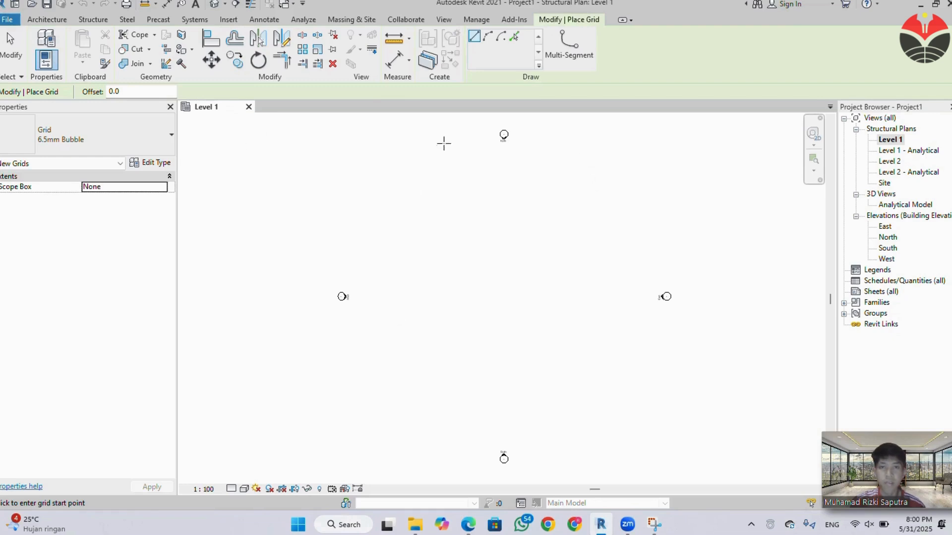
pyautogui.press('Escape')
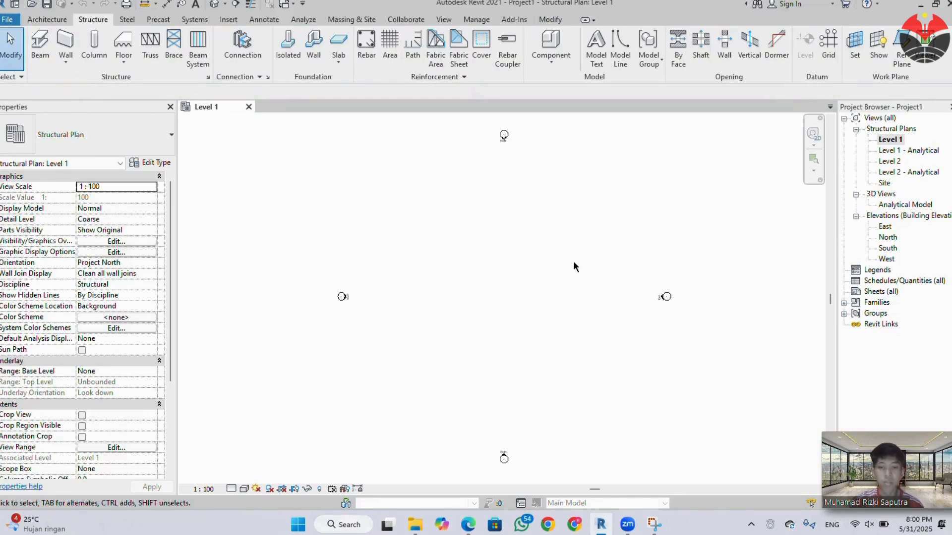
pyautogui.press('u')
pyautogui.press('n')
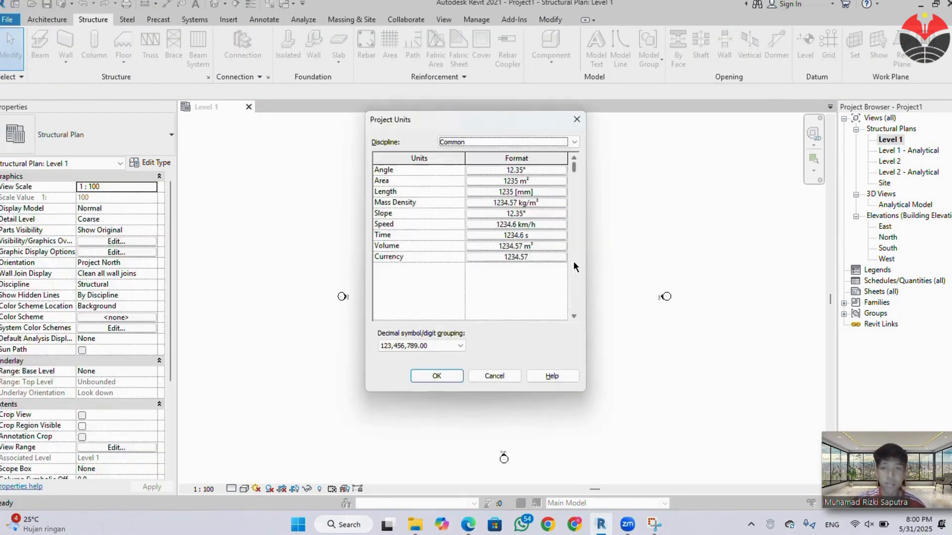
pyautogui.click(527, 192)
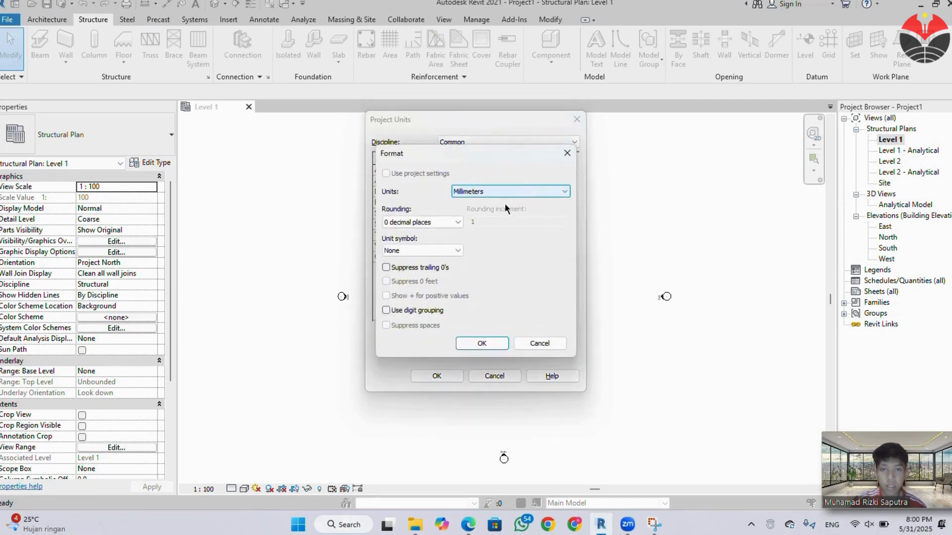
pyautogui.click(501, 191)
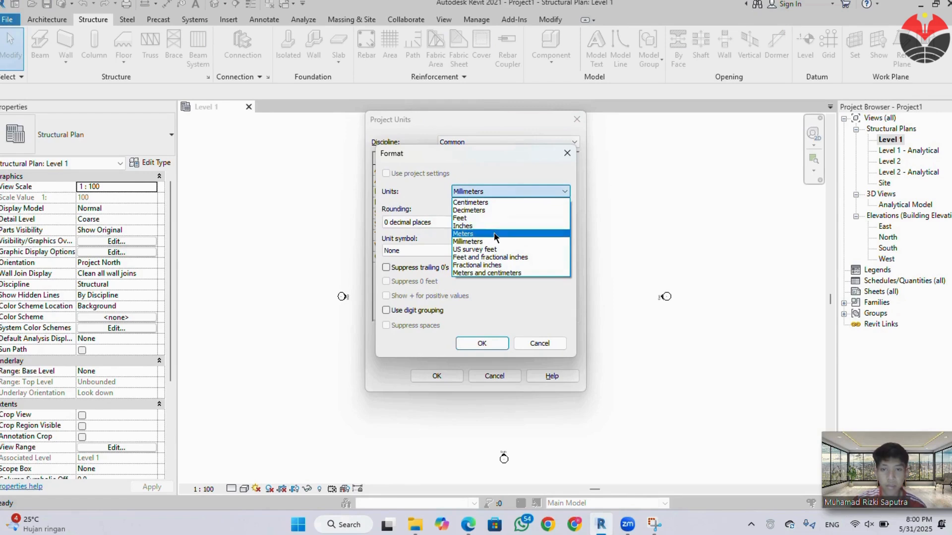
pyautogui.click(494, 232)
pyautogui.click(447, 250)
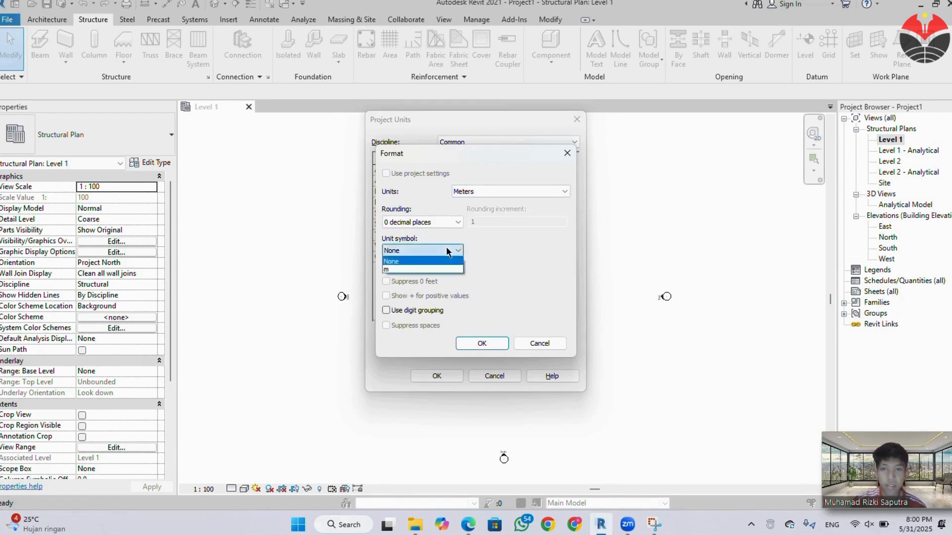
pyautogui.click(446, 252)
pyautogui.click(442, 222)
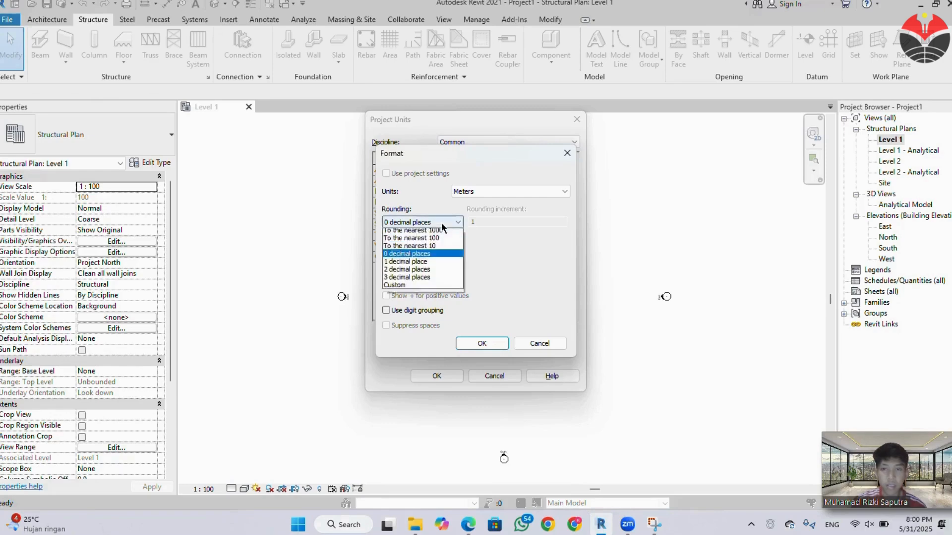
pyautogui.click(441, 222)
pyautogui.click(473, 343)
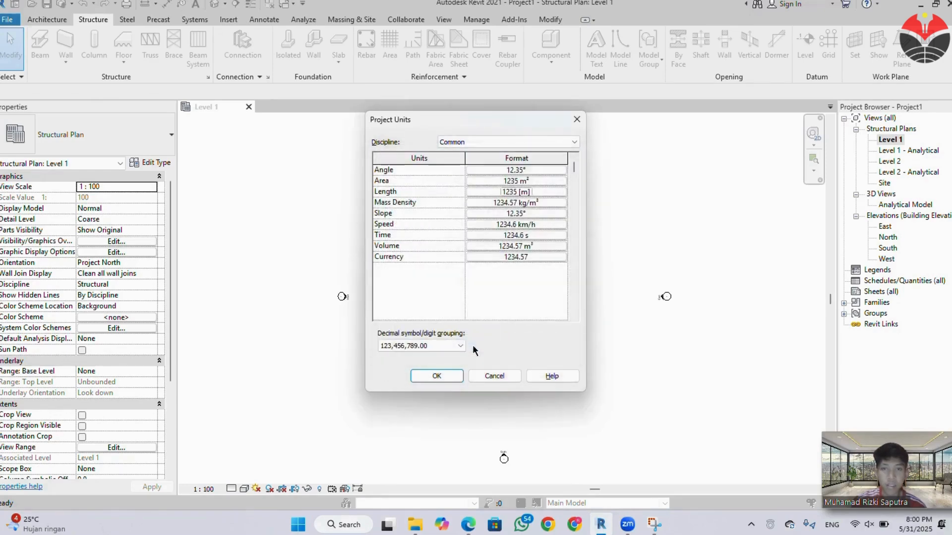
pyautogui.click(444, 377)
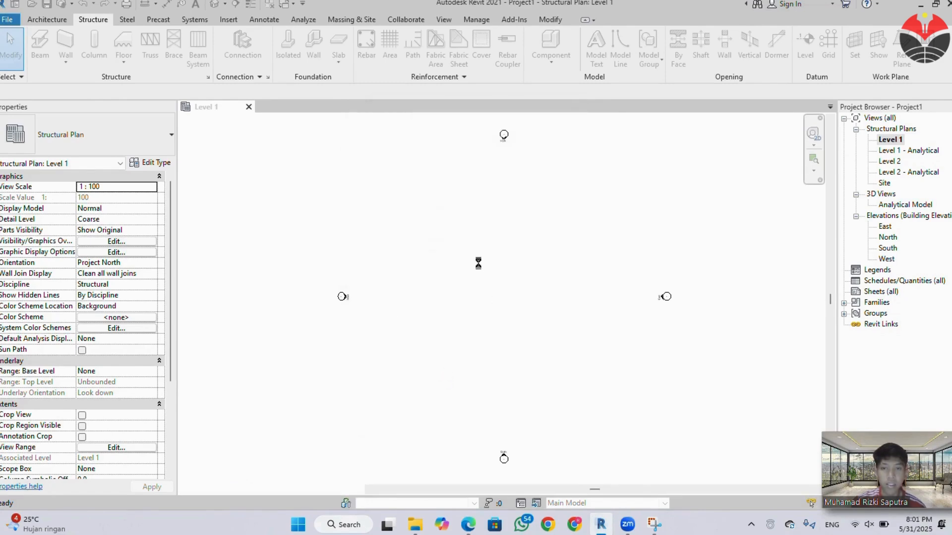
# Draw a vertical grid line from top to bottom near the west elevation marker, inside the four markers.
pyautogui.click(827, 45)
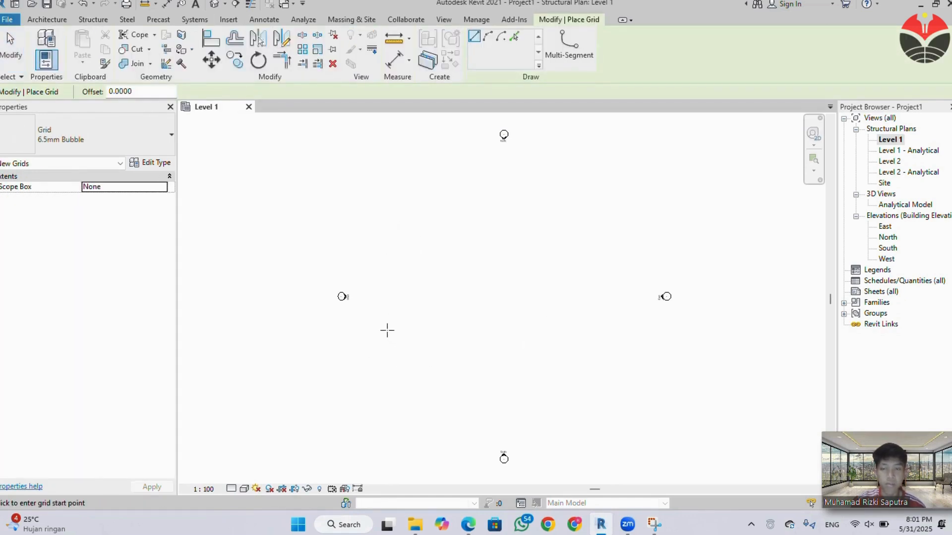
pyautogui.click(383, 208)
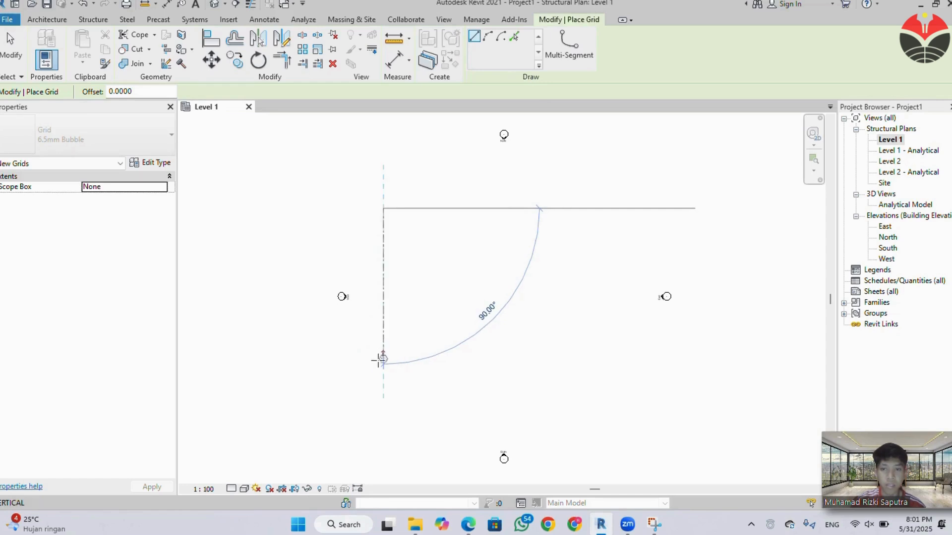
pyautogui.click(382, 377)
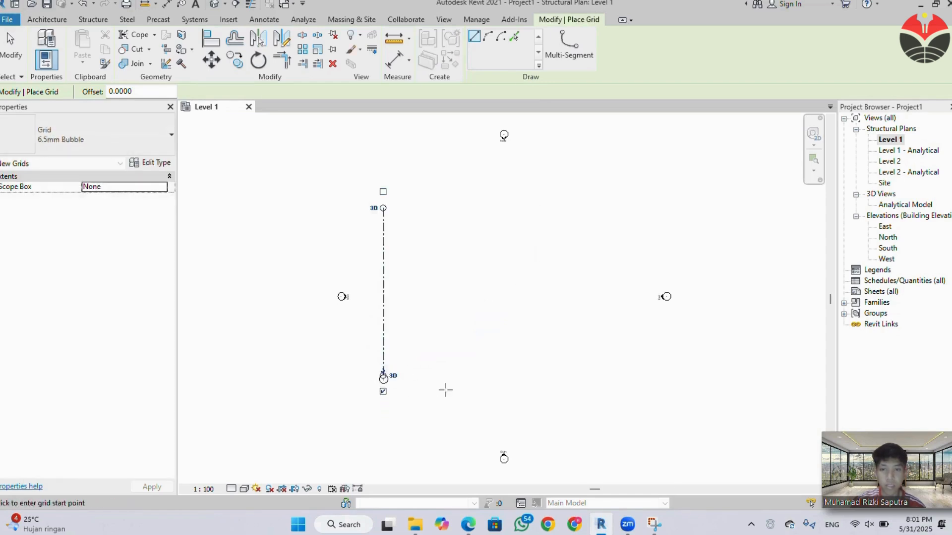
pyautogui.scroll(2, 420, 387)
pyautogui.scroll(-1, 410, 384)
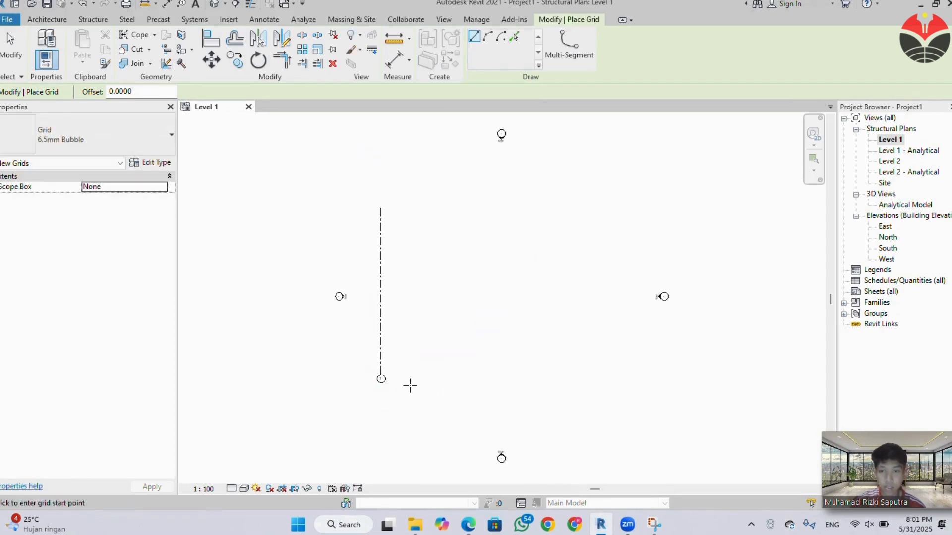
pyautogui.scroll(1, 378, 379)
pyautogui.press('Escape')
pyautogui.press('Escape')
# Rename the vertical grid line as A.
pyautogui.doubleClick(380, 378)
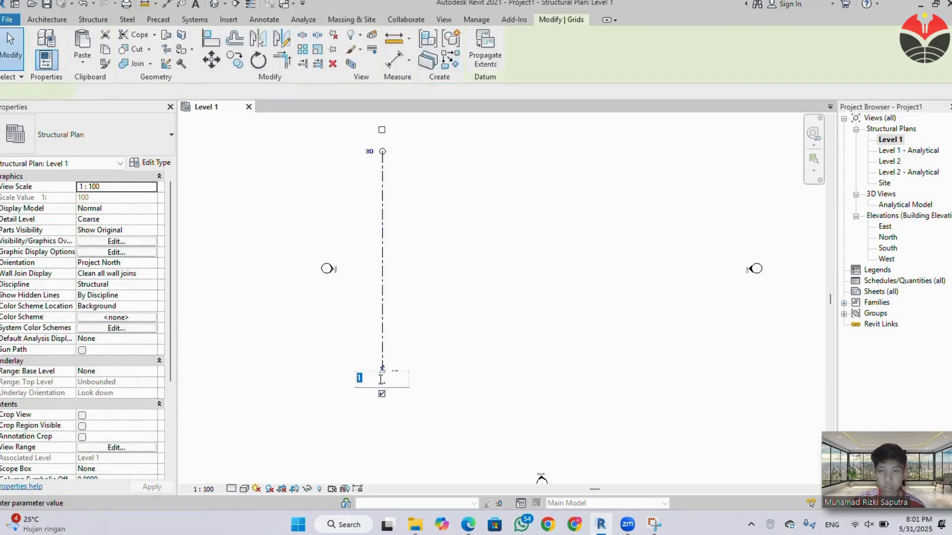
pyautogui.press('capslock')
pyautogui.write('A')
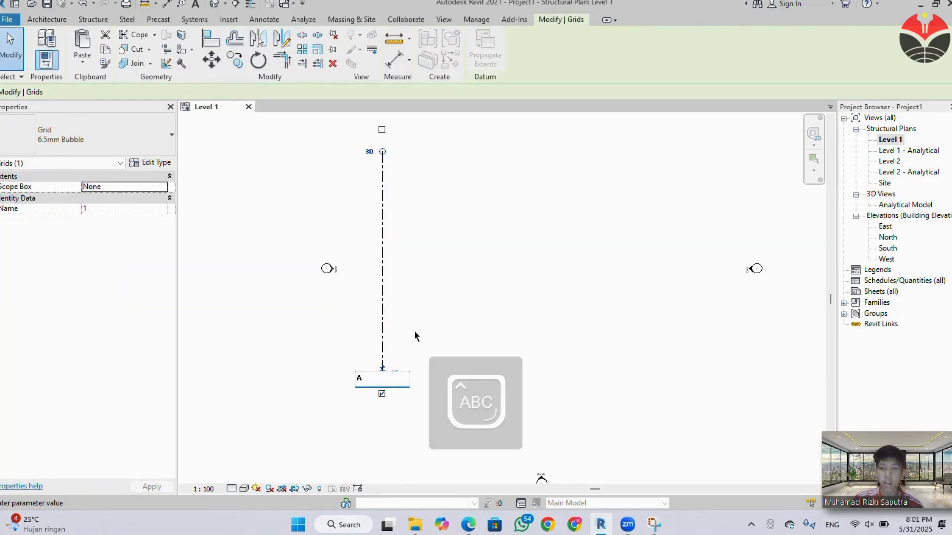
pyautogui.press('Return')
pyautogui.click(441, 351)
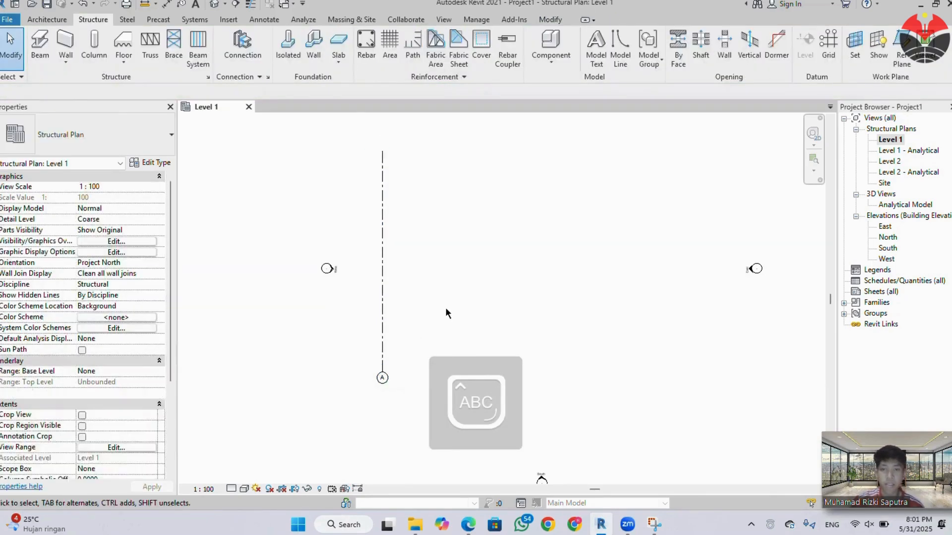
# Start copying grid A with multiple copies enabled, using the midpoint of the line as the base point.
pyautogui.scroll(-1, 446, 308)
pyautogui.scroll(-1, 449, 305)
pyautogui.moveTo(461, 312); pyautogui.dragTo(440, 334, button='middle')
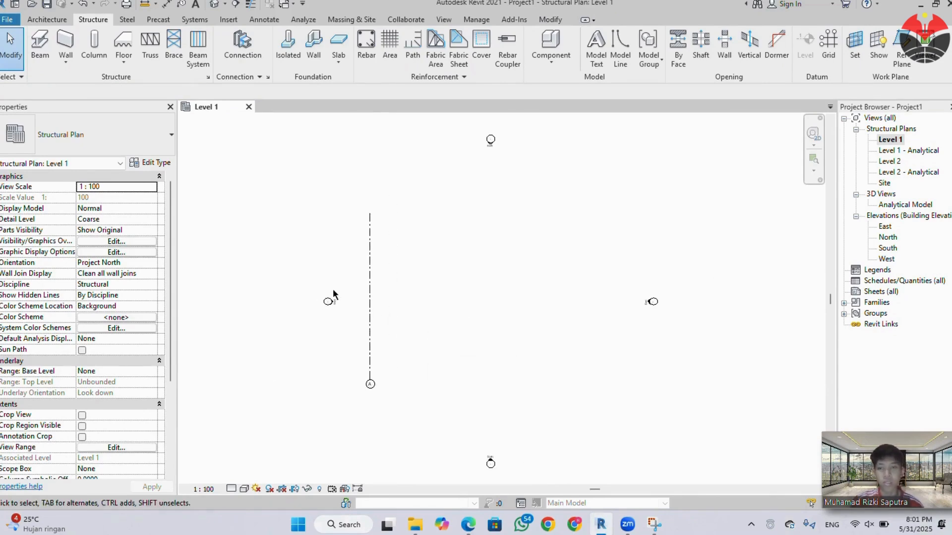
pyautogui.click(369, 308)
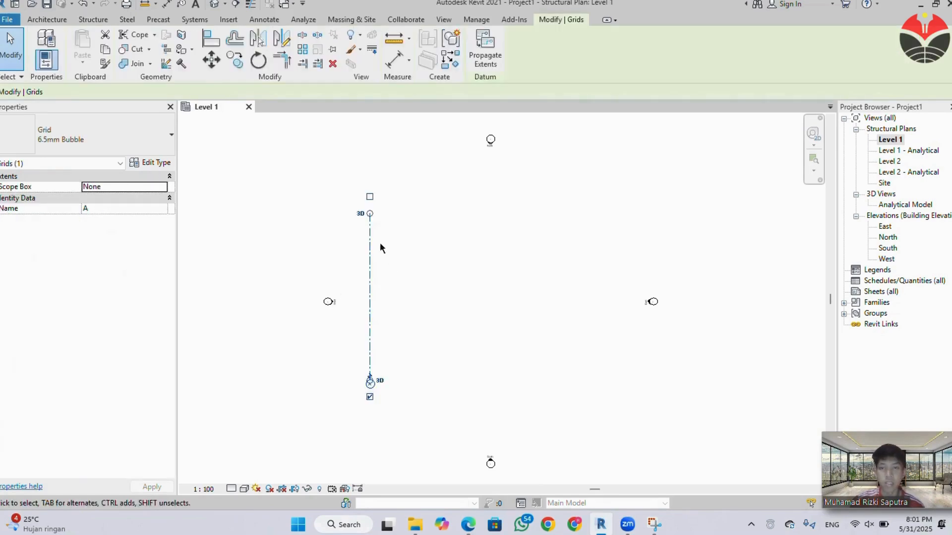
pyautogui.click(236, 61)
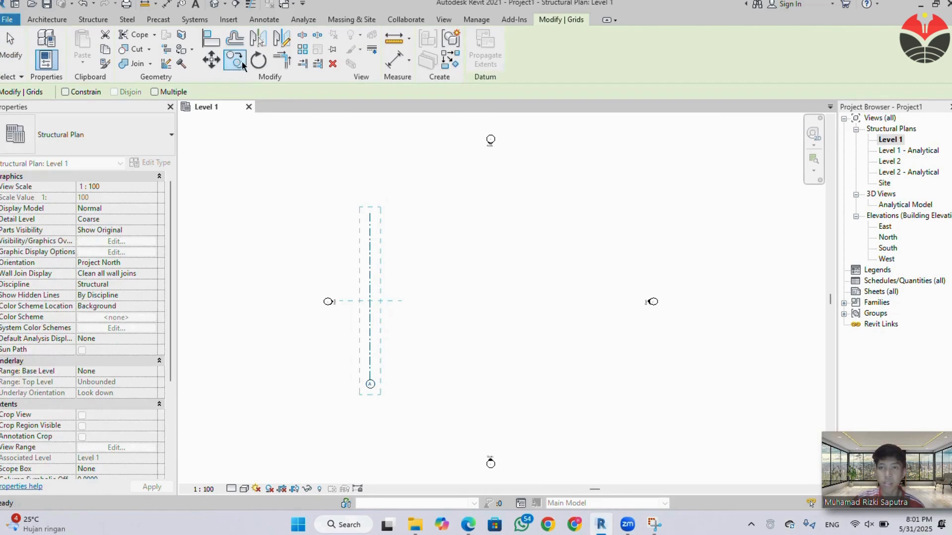
pyautogui.click(162, 93)
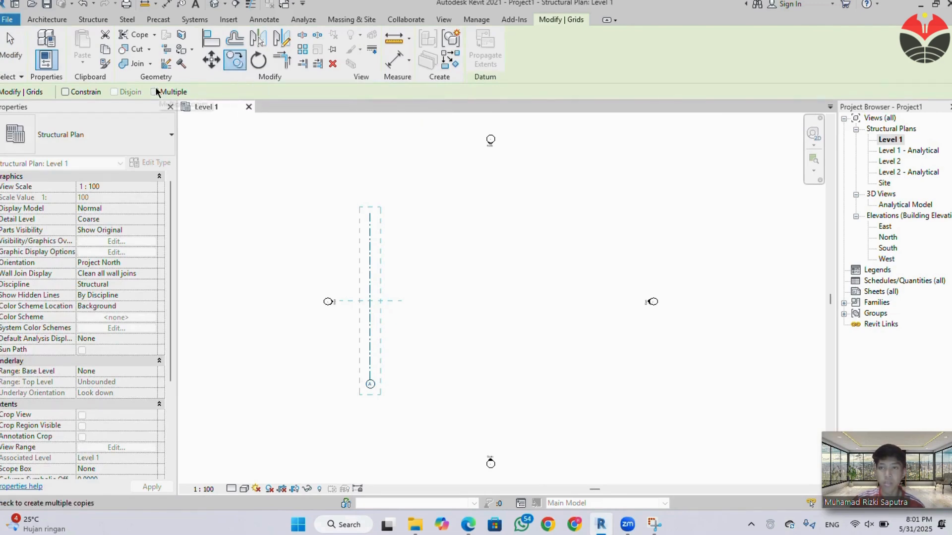
pyautogui.click(369, 302)
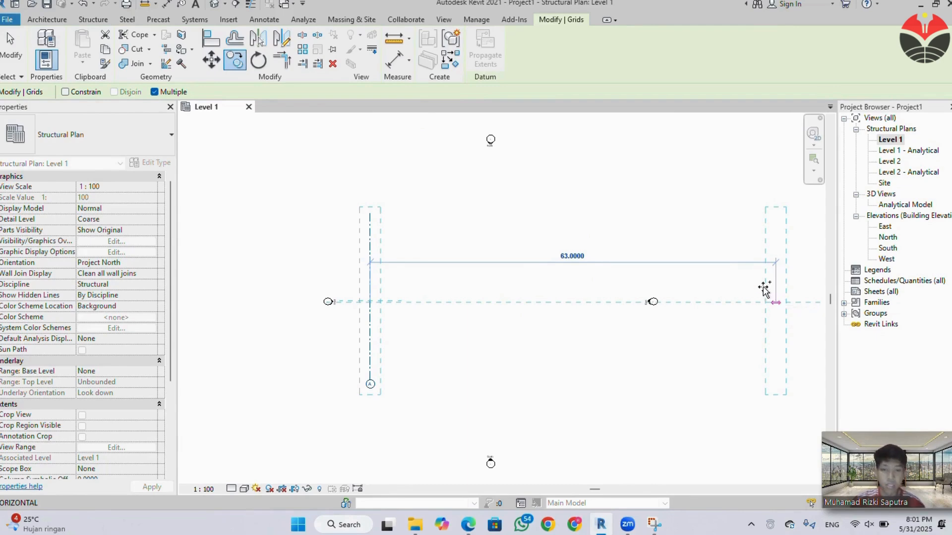
# Switch to the PDF, check the axis spacings in the Denah Kolom LT 1-3 plan, and return to Revit.
pyautogui.moveTo(468, 524)
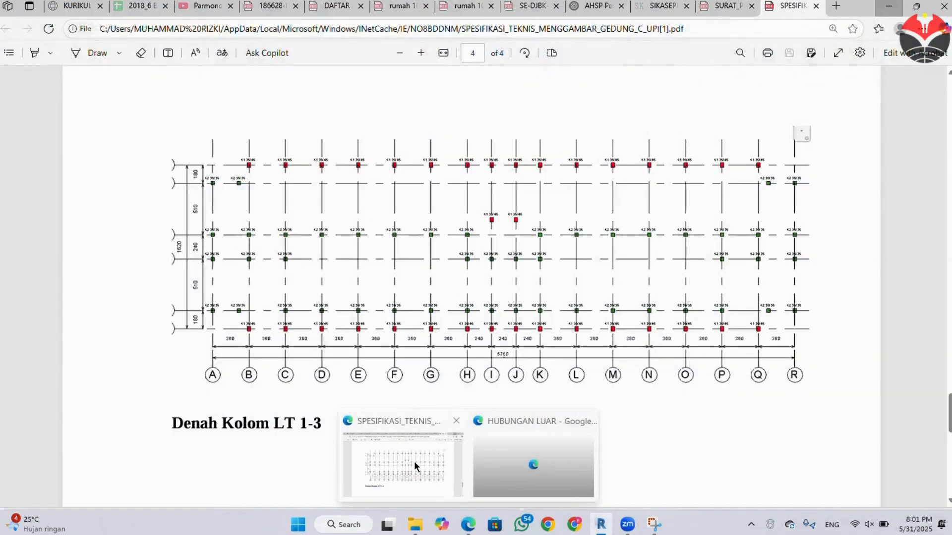
pyautogui.click(414, 461)
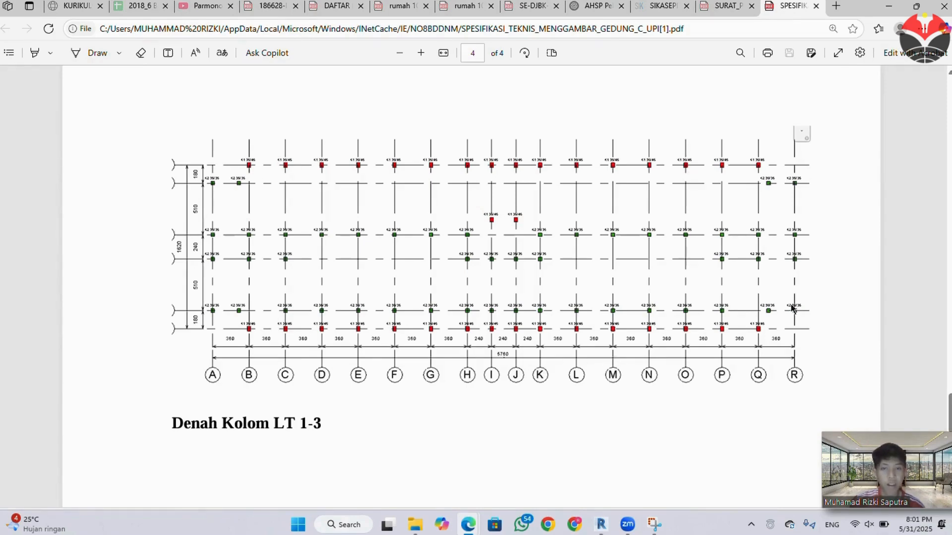
pyautogui.hotkey('alt', 'Tab')
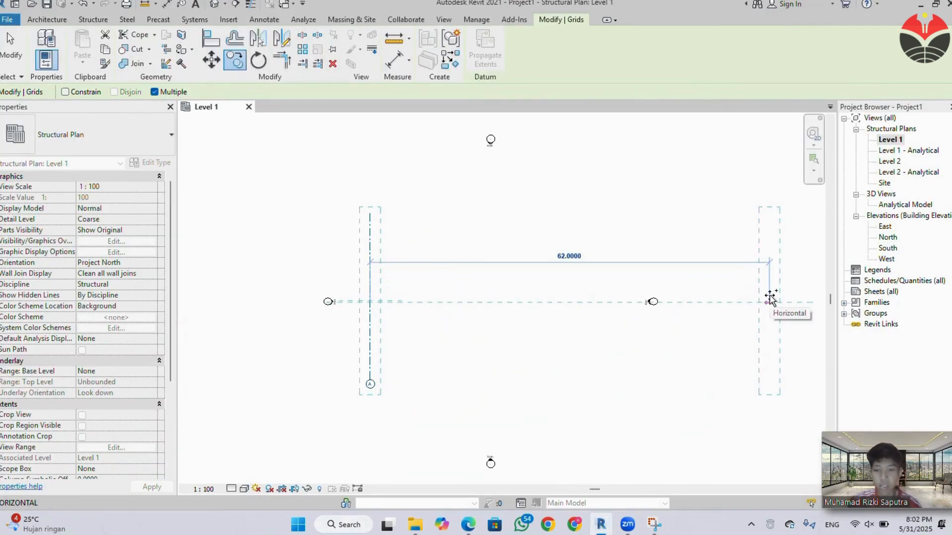
# Try to copy grid A 360 m to the east.
pyautogui.write('360')
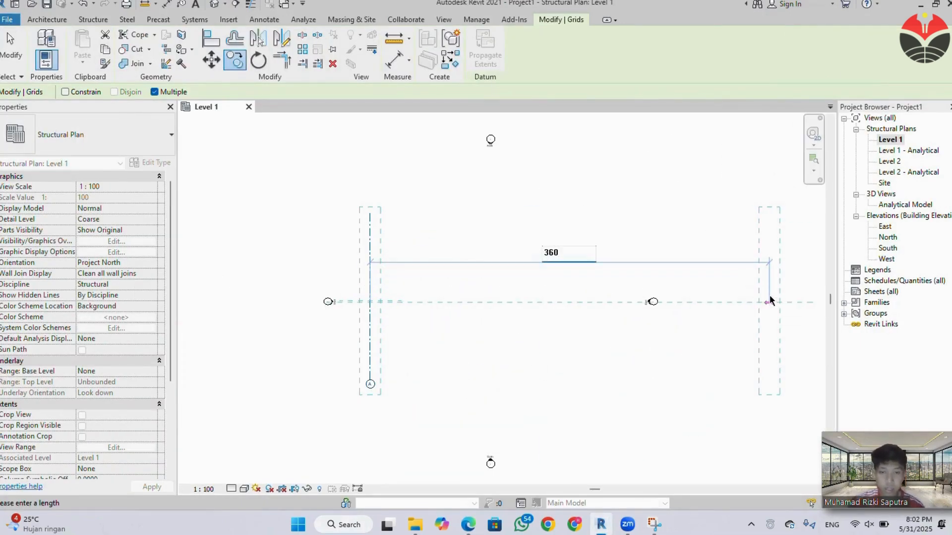
pyautogui.press('Return')
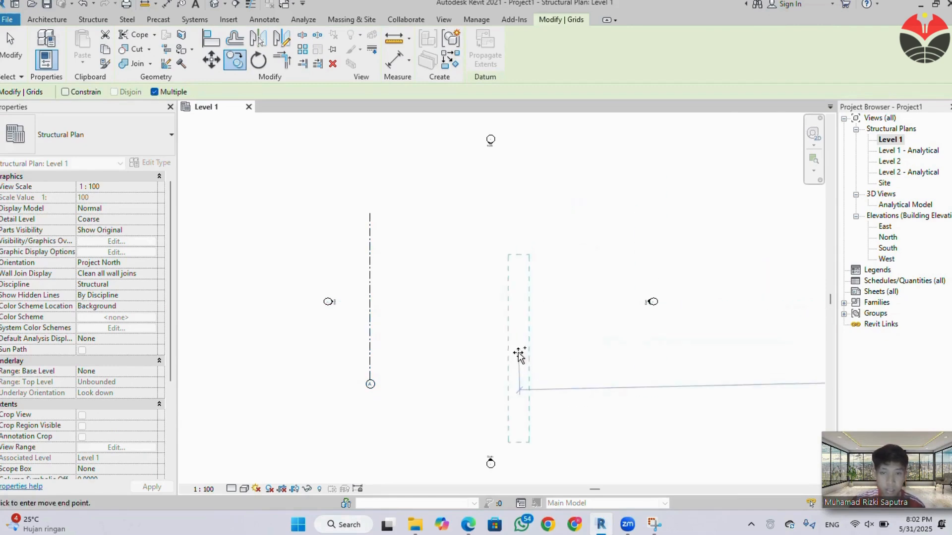
pyautogui.scroll(-4, 510, 323)
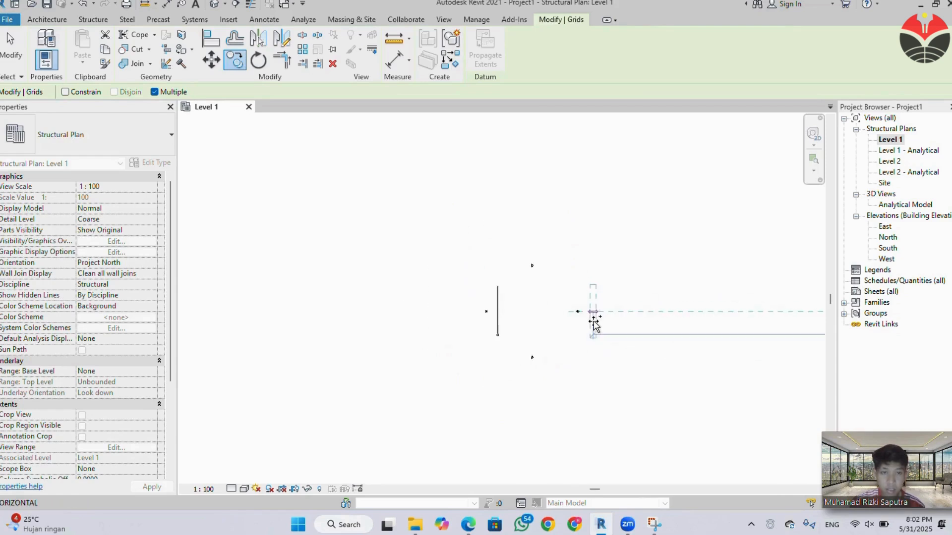
pyautogui.scroll(-3, 627, 327)
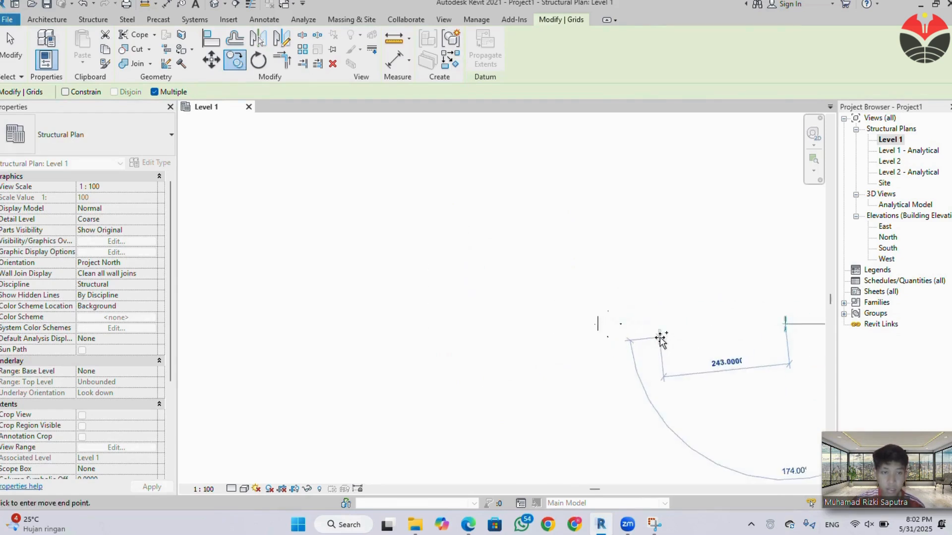
pyautogui.scroll(7, 637, 325)
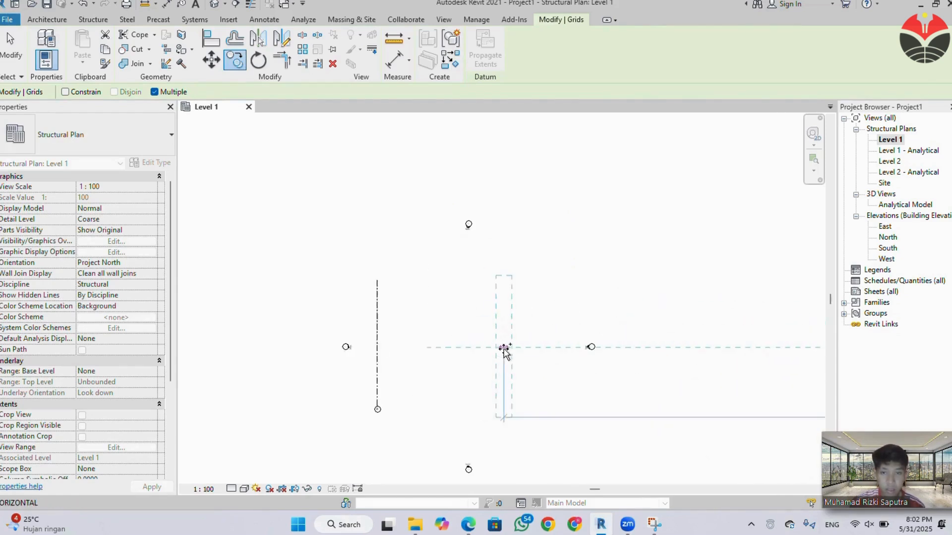
pyautogui.press('Escape')
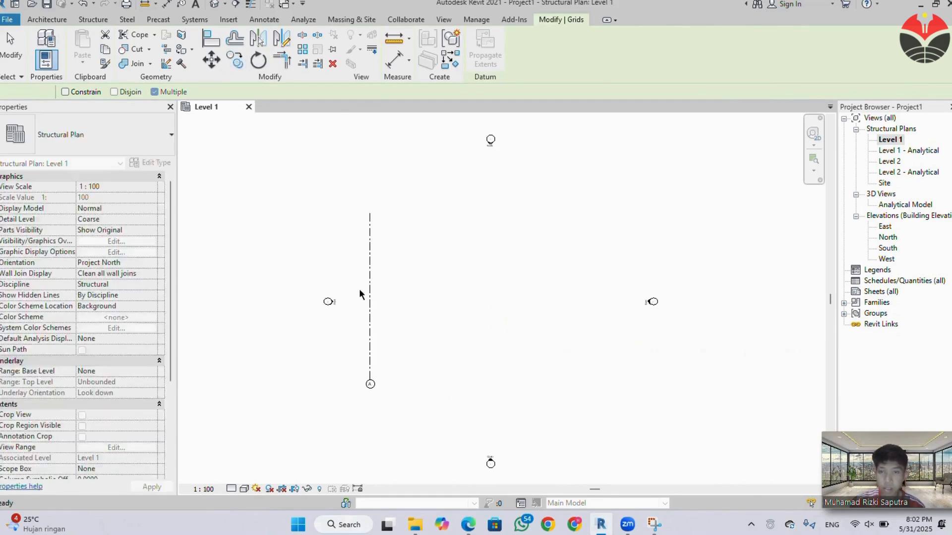
pyautogui.press('c')
pyautogui.press('o')
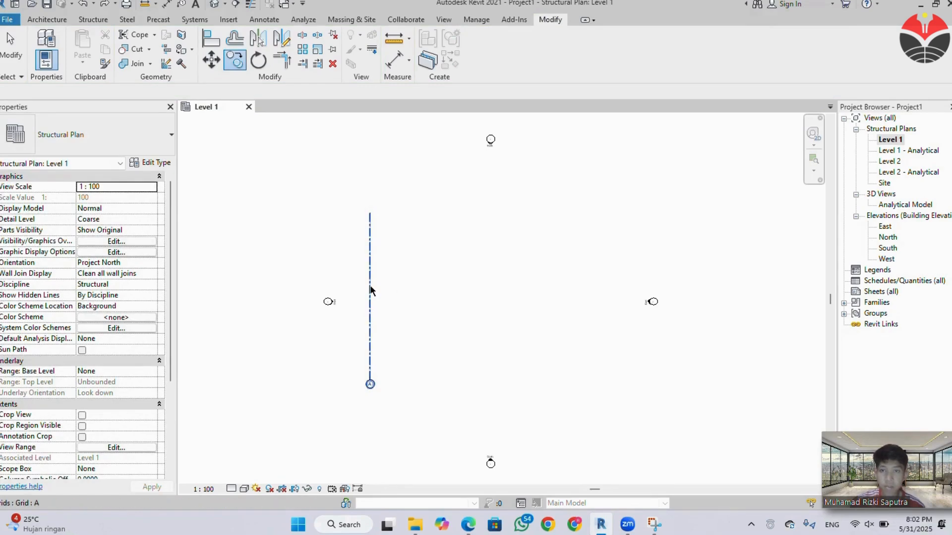
pyautogui.press('Escape')
# Copy grid A eastward seven times in succession, with 3.6 m between neighbouring grid lines.
pyautogui.click(370, 291)
pyautogui.click(238, 63)
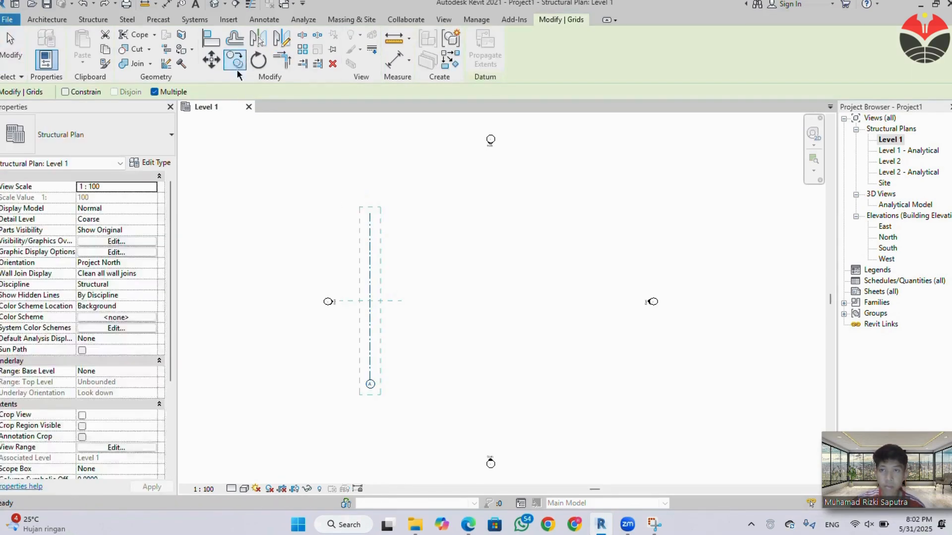
pyautogui.click(370, 302)
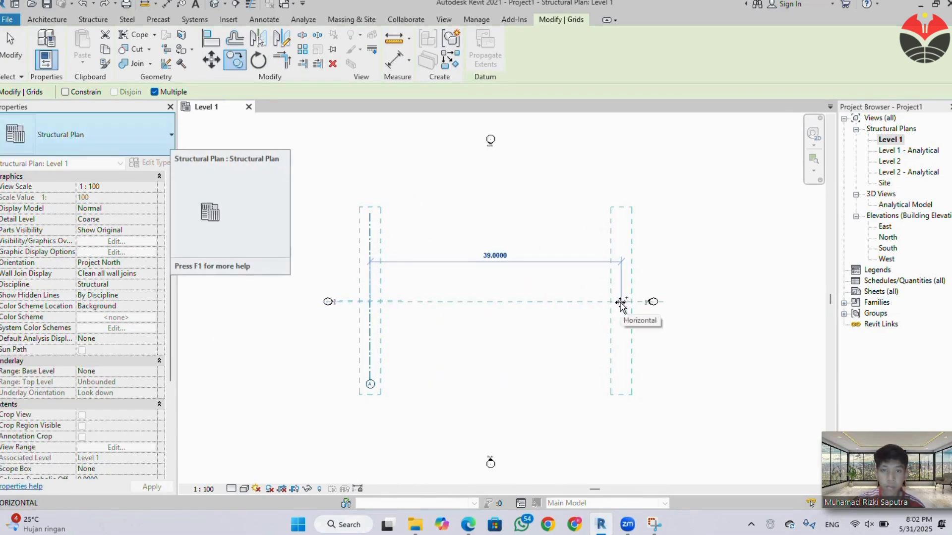
pyautogui.write('3.6')
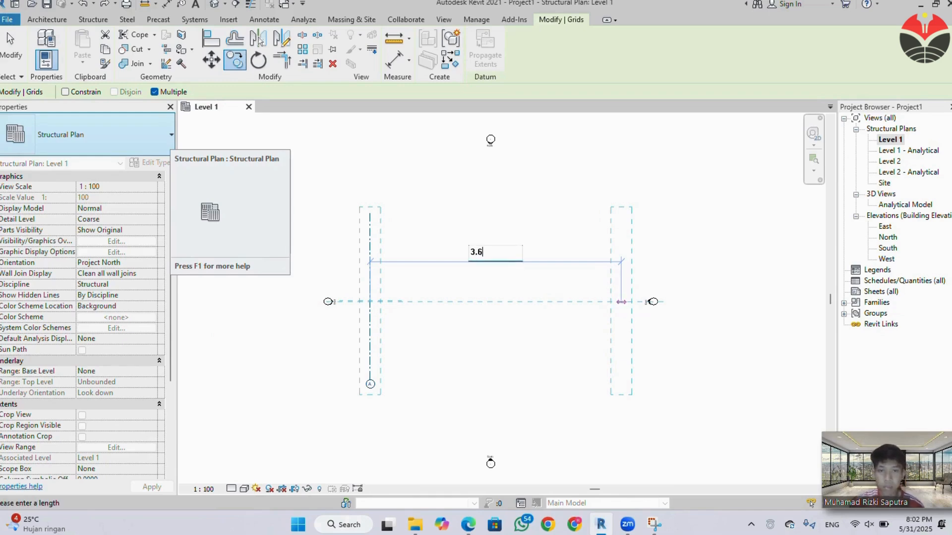
pyautogui.press('Return')
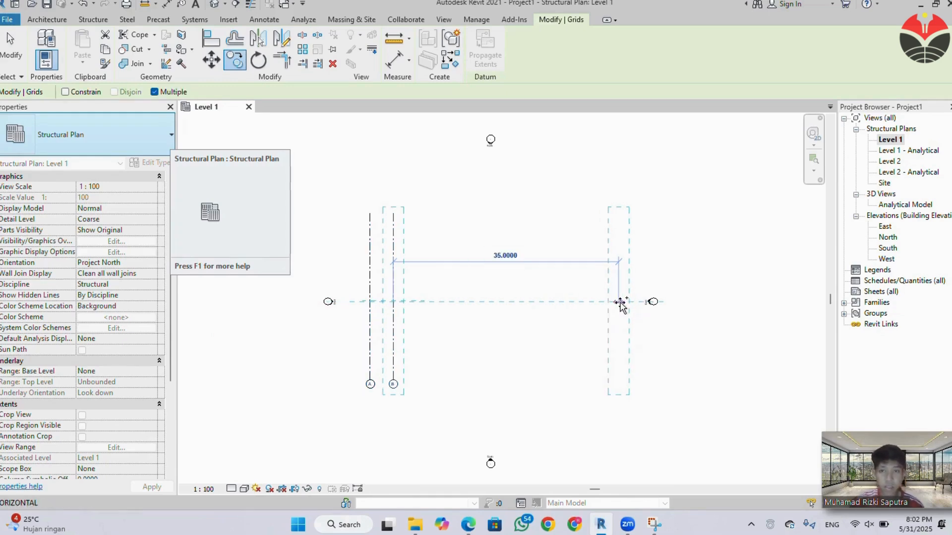
pyautogui.write('3.6')
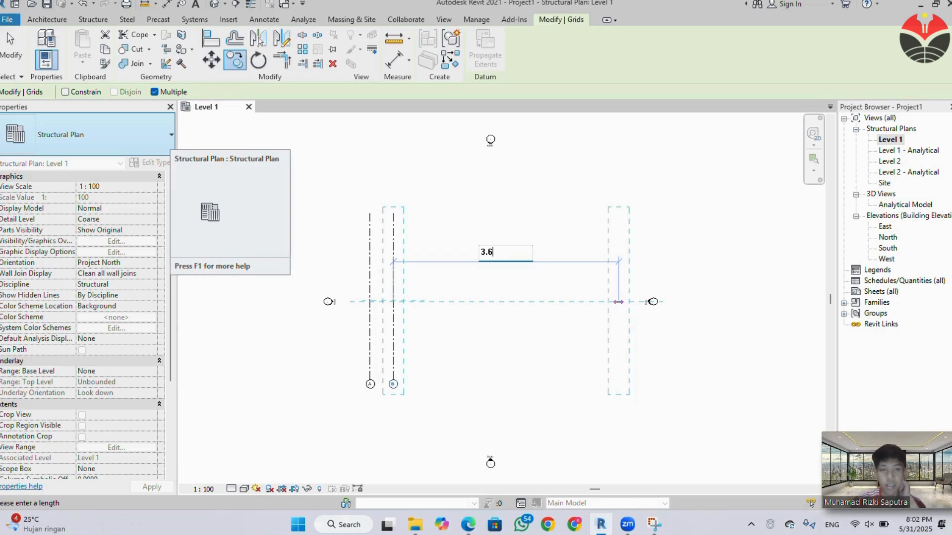
pyautogui.press('Return')
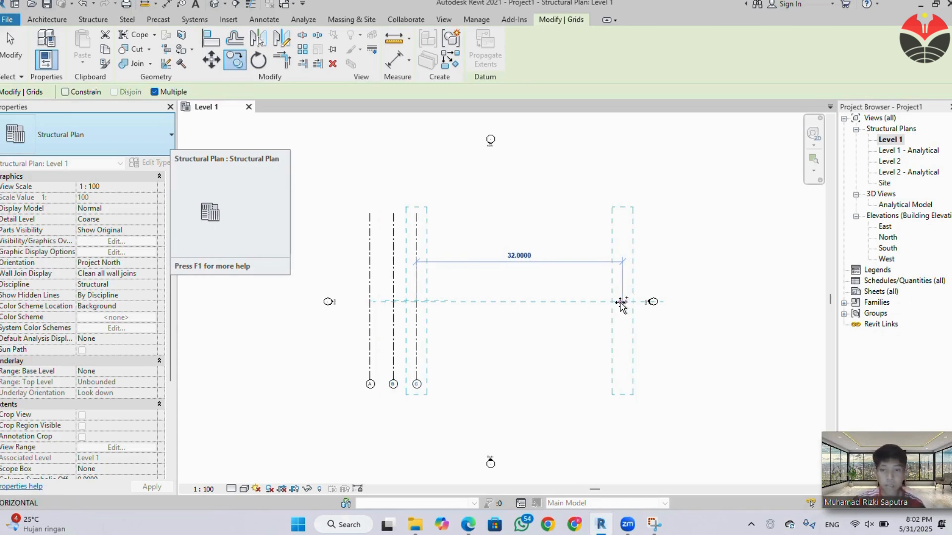
pyautogui.write('3.6')
pyautogui.press('Return')
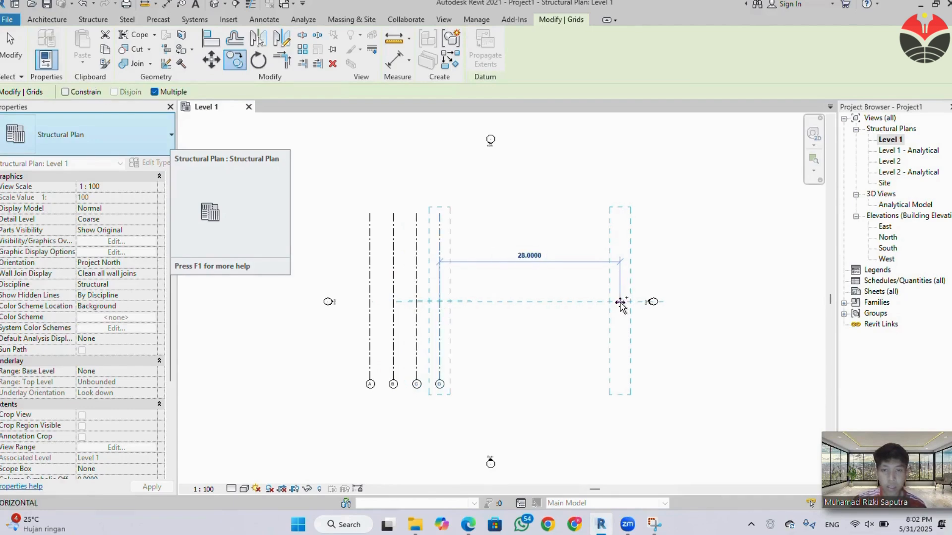
pyautogui.write('3.6')
pyautogui.press('Return')
pyautogui.write('3')
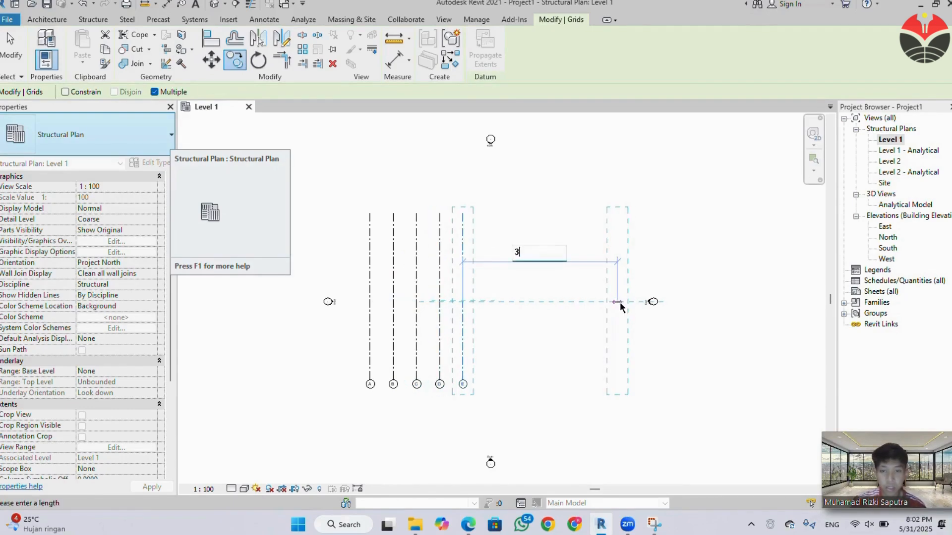
pyautogui.write('.6')
pyautogui.press('Return')
pyautogui.write('3.6')
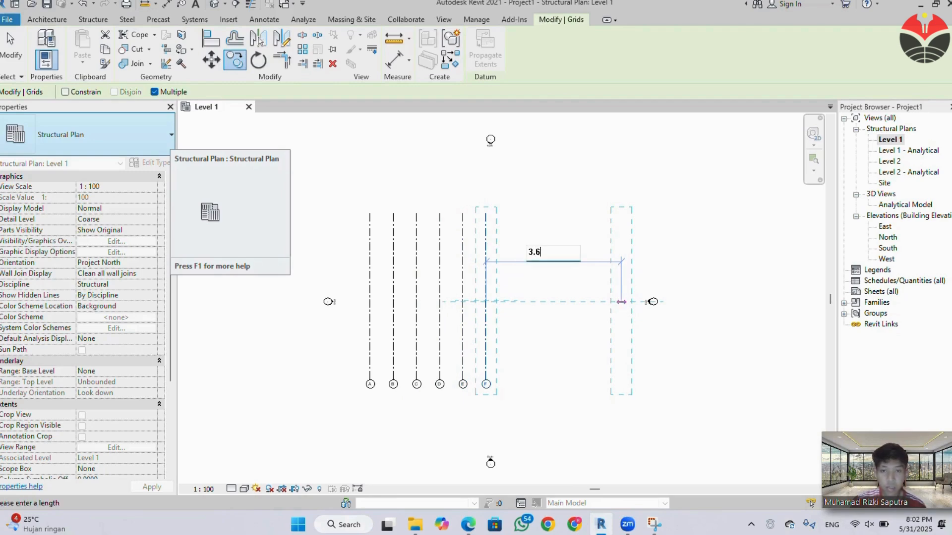
pyautogui.press('Return')
pyautogui.write('3.6')
pyautogui.press('Return')
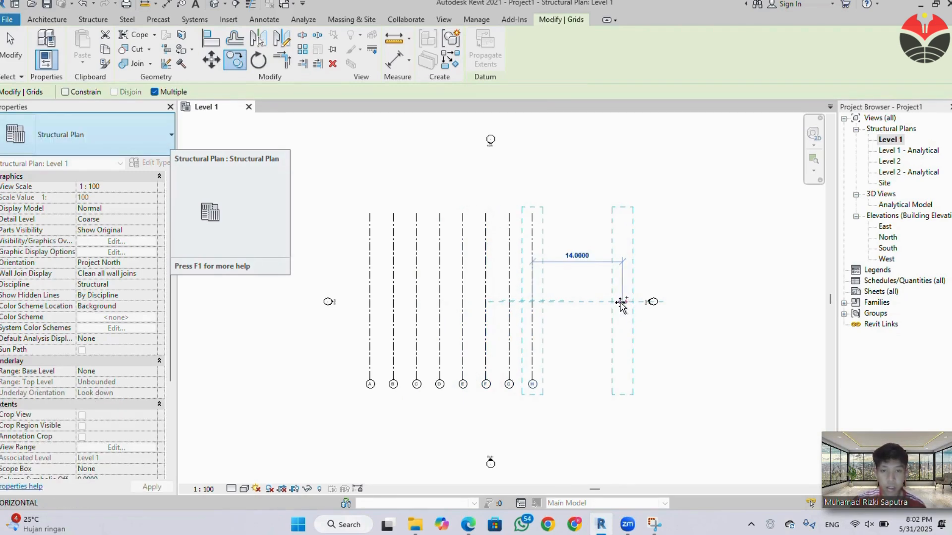
# Add three more grid line copies to the east of grid H, spaced 2.4 m apart.
pyautogui.write('2.')
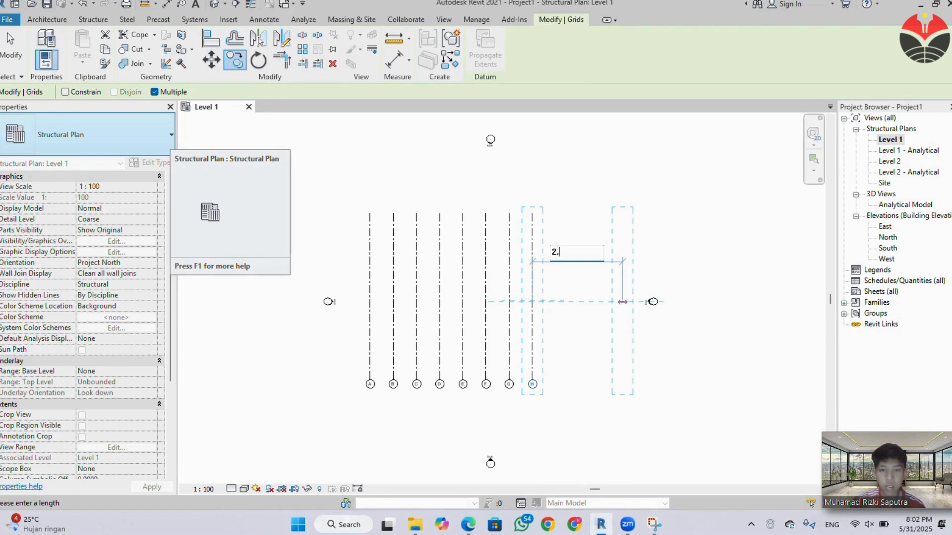
pyautogui.write('4')
pyautogui.press('Return')
pyautogui.write('2.4')
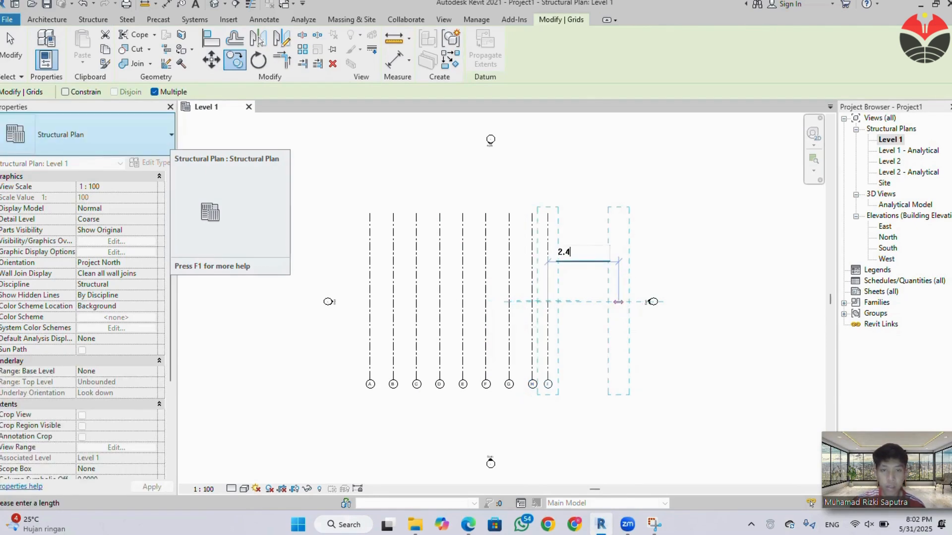
pyautogui.press('Return')
pyautogui.write('2.4')
pyautogui.press('Return')
# Try to add another grid line copy 4.5 m east of grid K.
pyautogui.write('2')
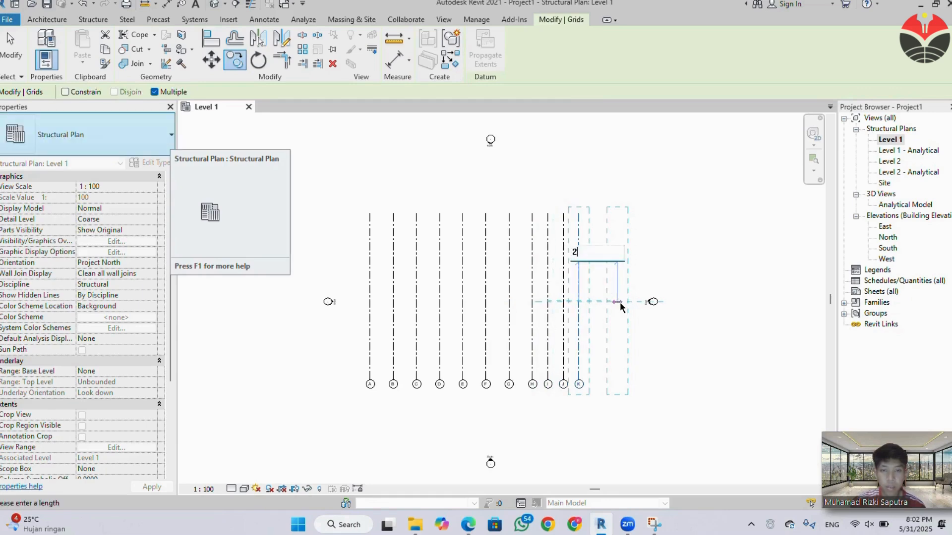
pyautogui.press('BackSpace')
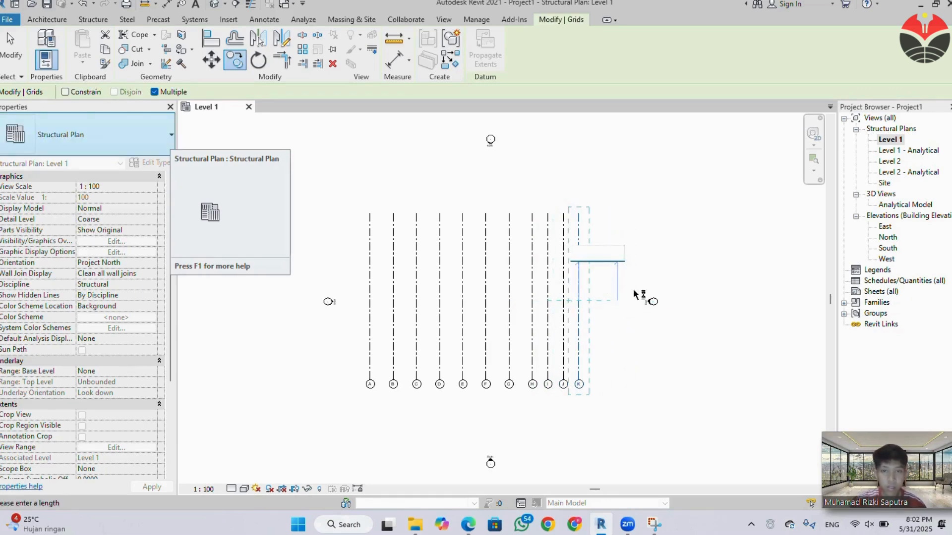
pyautogui.write('4.5')
pyautogui.press('Return')
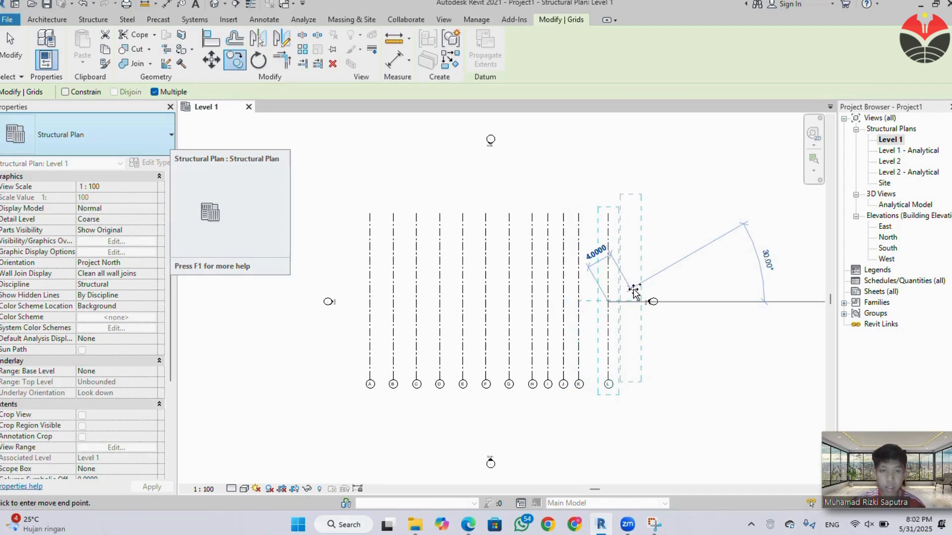
pyautogui.press('Escape')
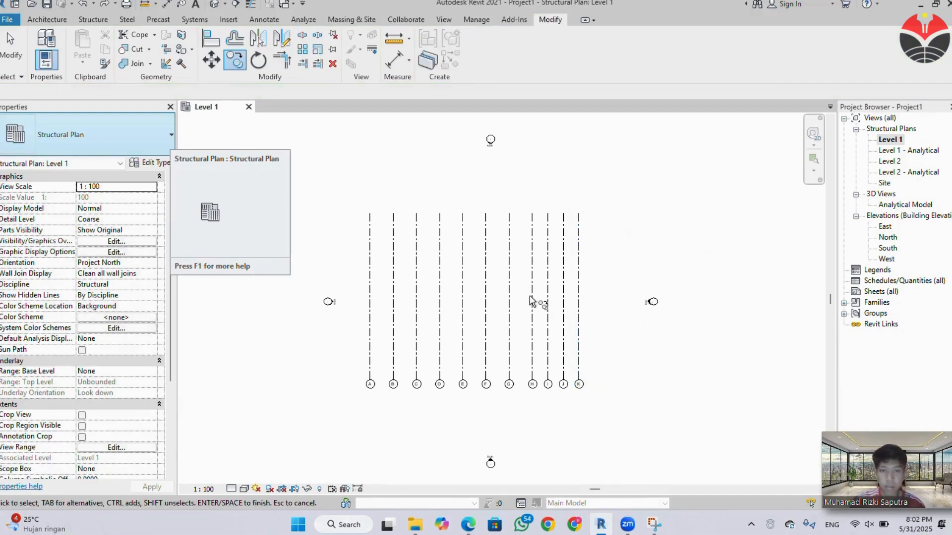
pyautogui.press('Escape')
# Copy grid K 3.6 m to the east with multiple copies enabled.
pyautogui.click(579, 284)
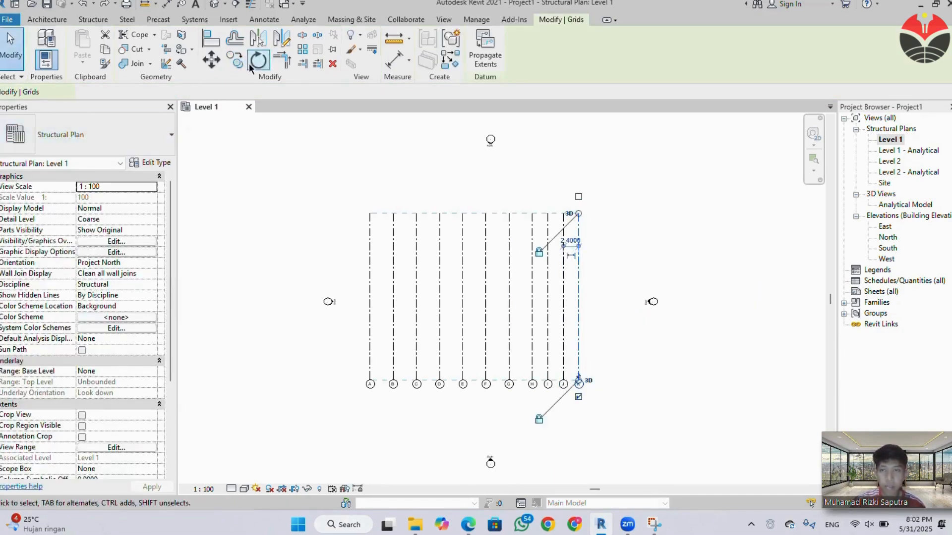
pyautogui.click(234, 60)
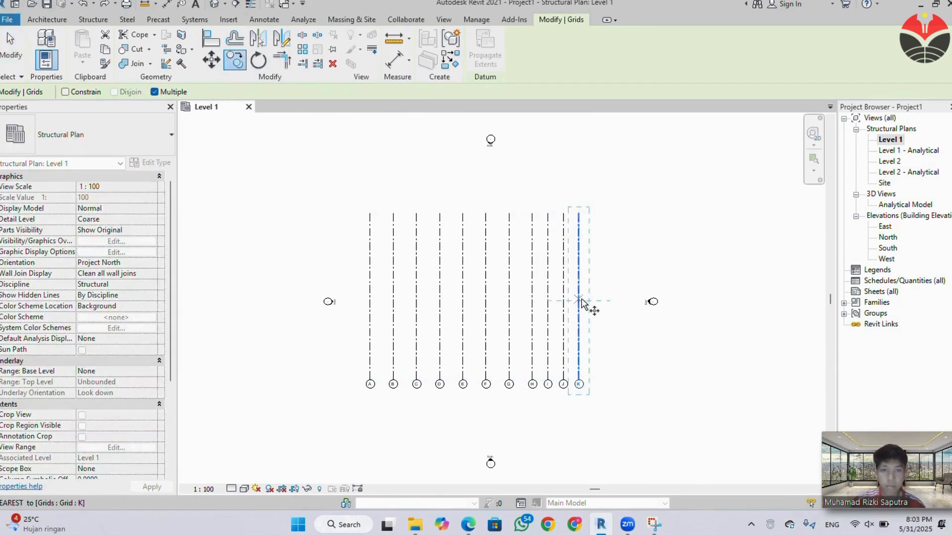
pyautogui.click(579, 301)
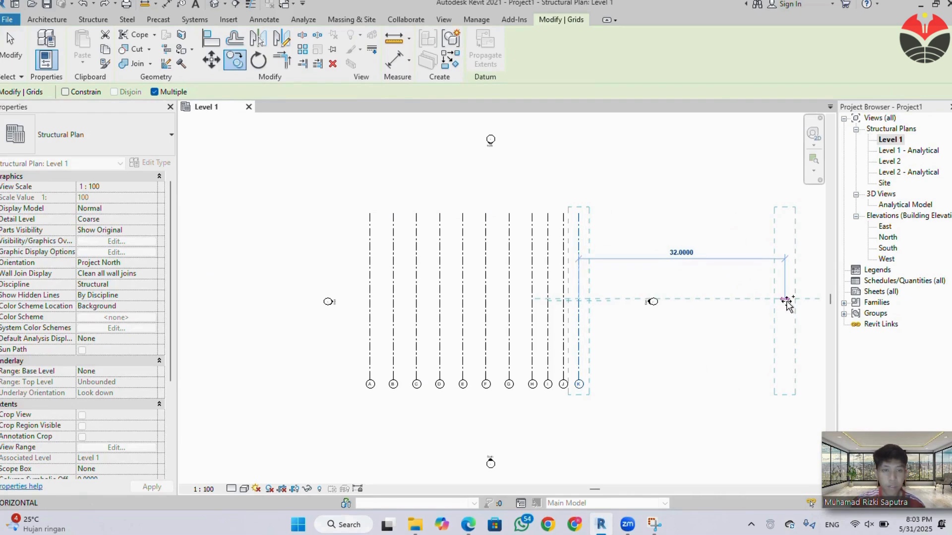
pyautogui.write('3.6')
pyautogui.press('Return')
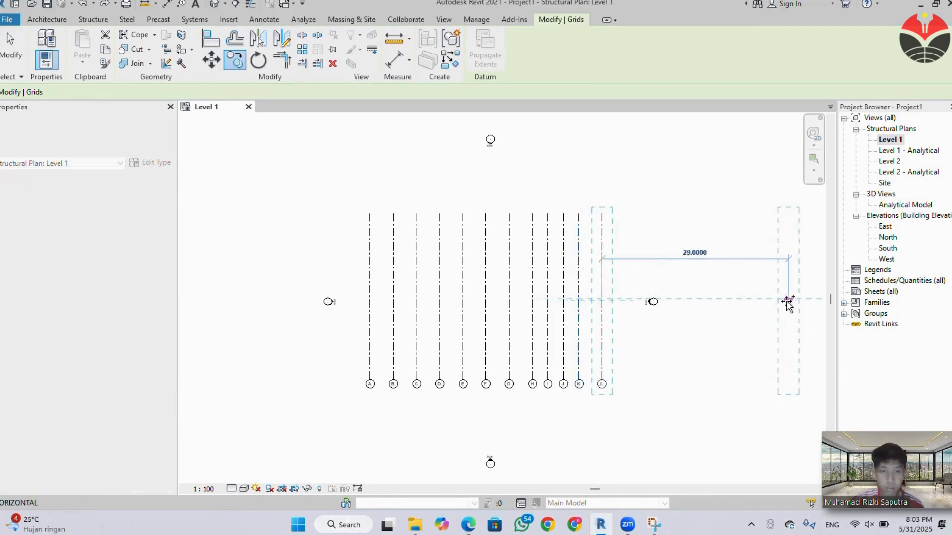
# Add six more grid line copies east of grid L, spaced 3.6 m apart, to complete the lettered grids.
pyautogui.write('3.6')
pyautogui.press('Return')
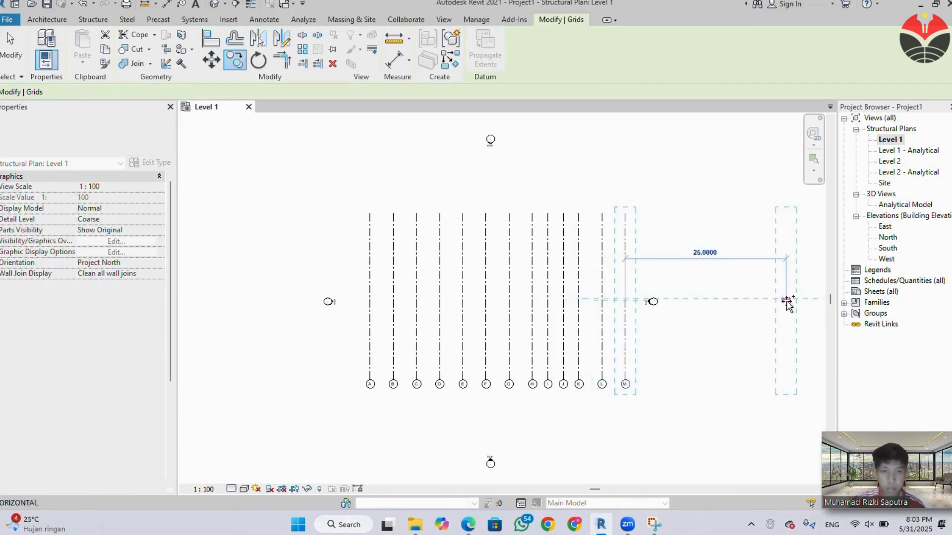
pyautogui.write('3.6')
pyautogui.press('Return')
pyautogui.write('3')
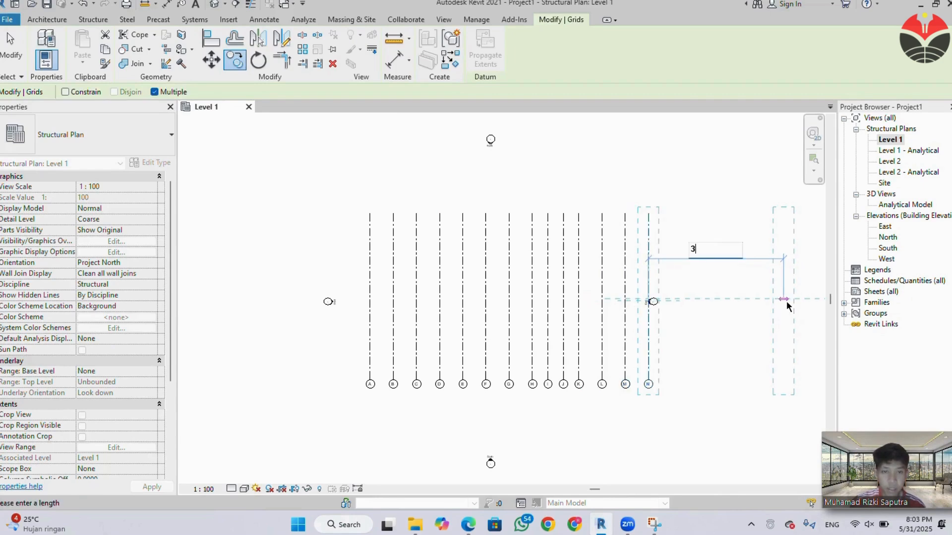
pyautogui.write('.6')
pyautogui.press('Return')
pyautogui.write('3.6')
pyautogui.press('Return')
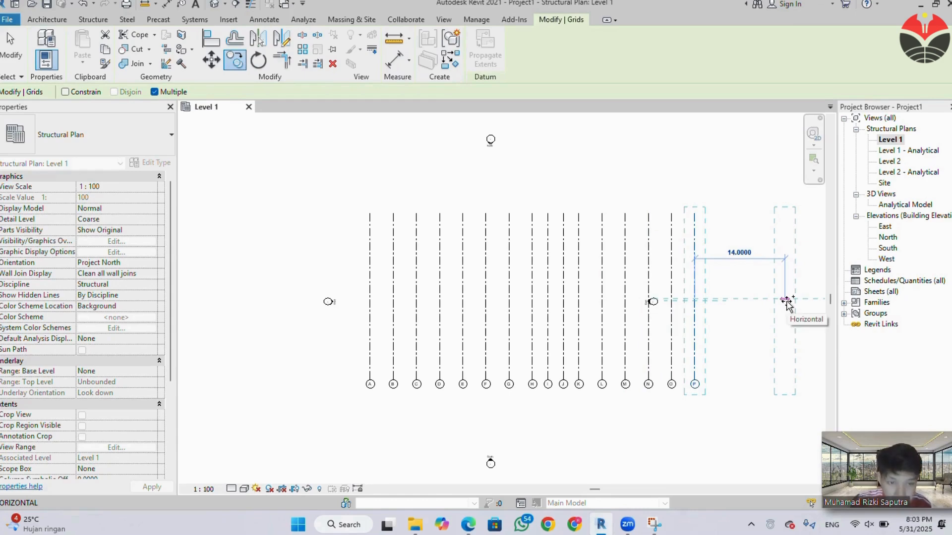
pyautogui.write('3.6')
pyautogui.press('Return')
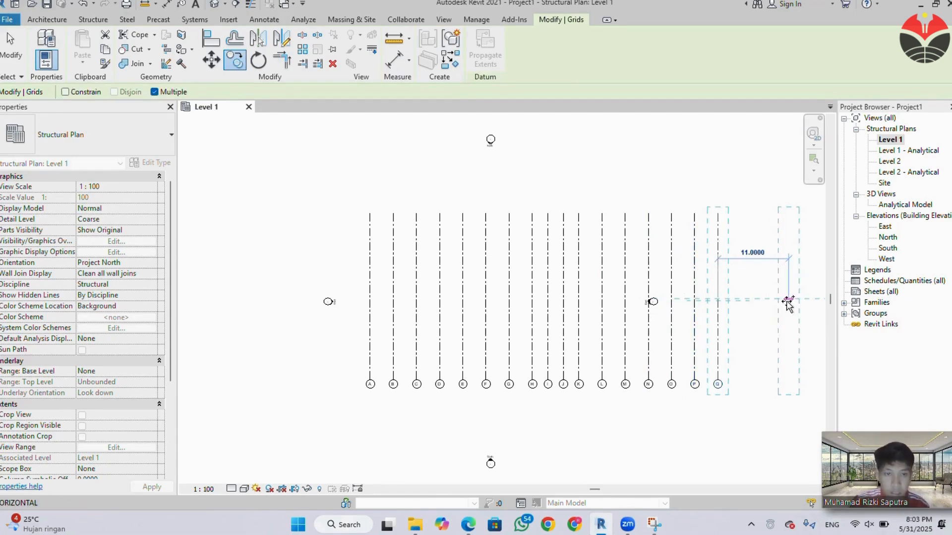
pyautogui.write('3.6')
pyautogui.press('Return')
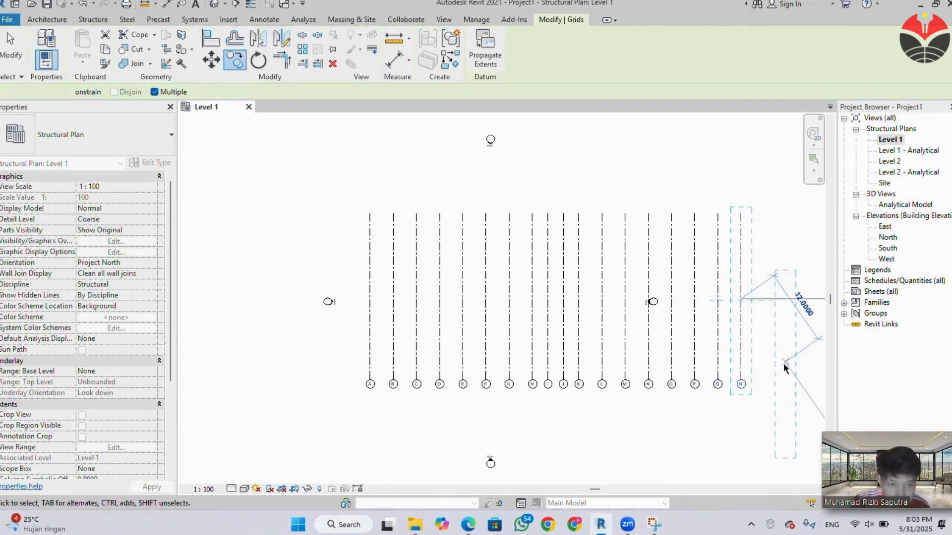
pyautogui.press('Escape')
pyautogui.press('Escape')
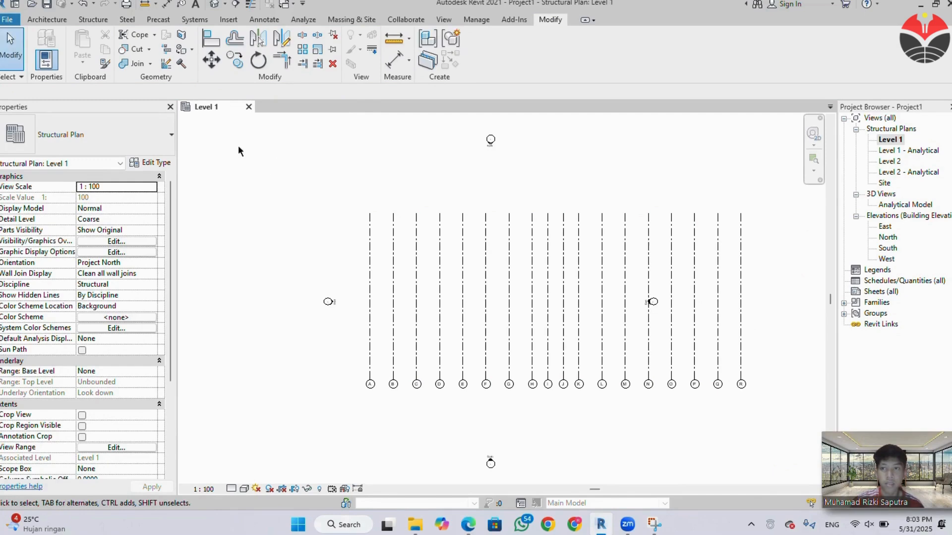
# Draw a horizontal grid line across all lettered grids near their lower ends, from east of R to west of A.
pyautogui.click(80, 19)
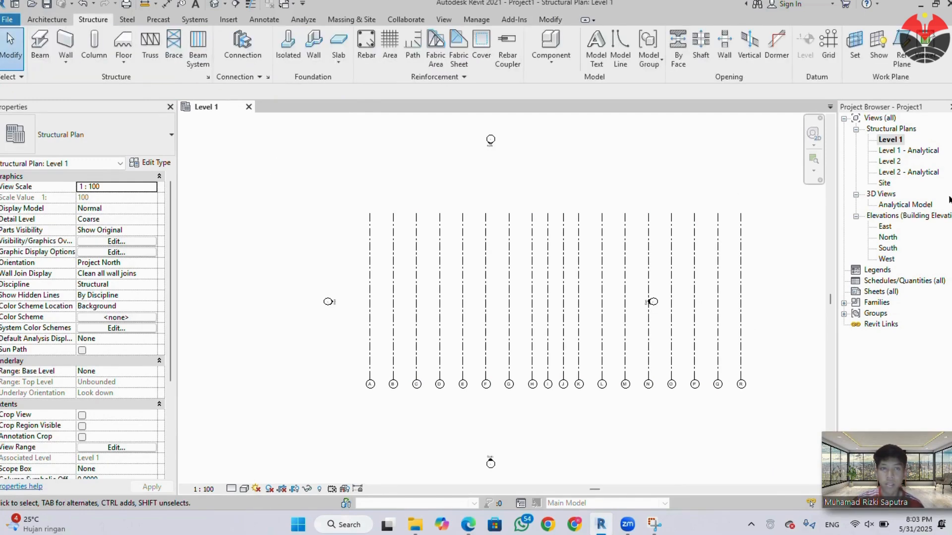
pyautogui.click(827, 57)
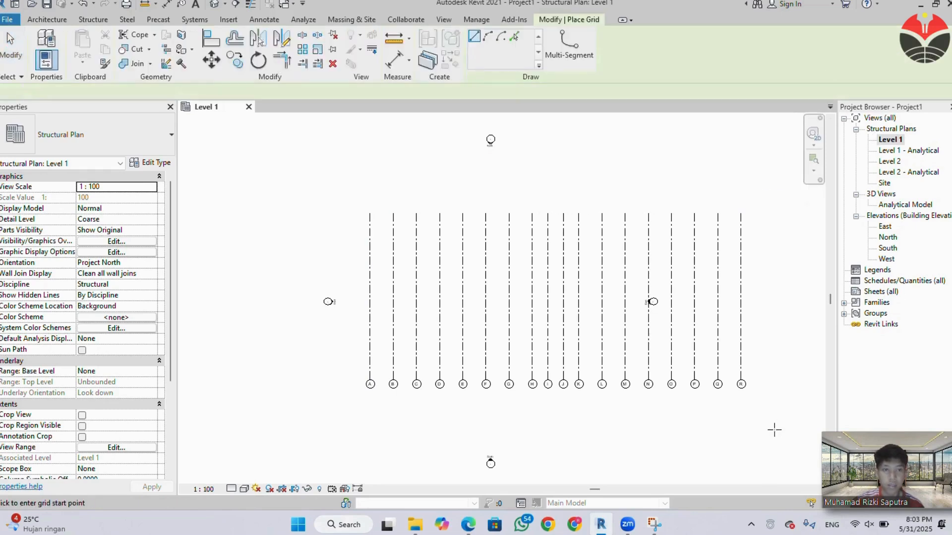
pyautogui.click(776, 347)
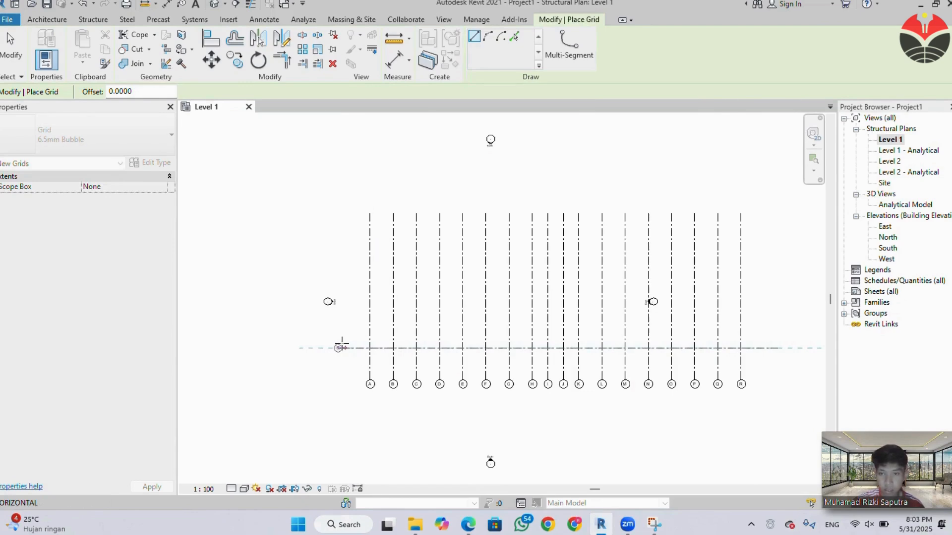
pyautogui.click(341, 348)
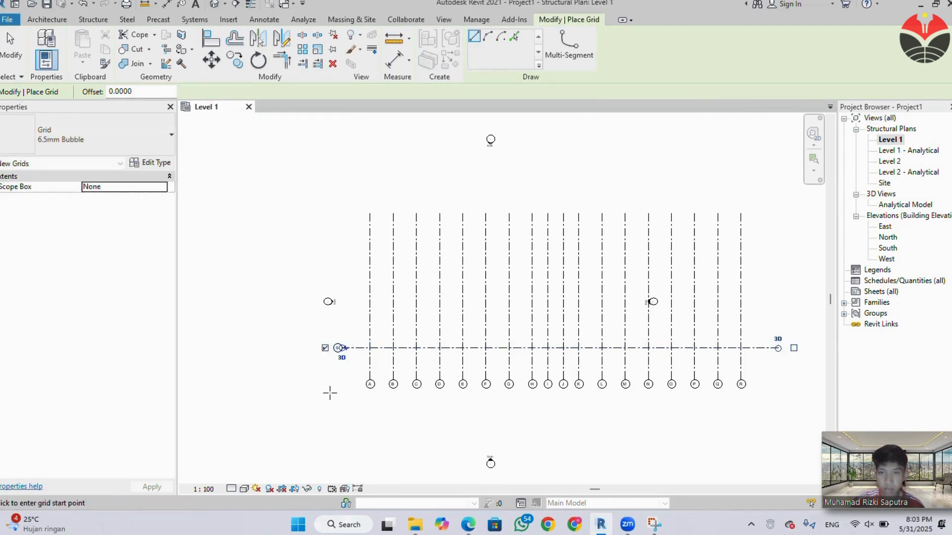
pyautogui.press('Escape')
pyautogui.press('Escape')
# Rename the horizontal grid line as 1.
pyautogui.scroll(3, 332, 371)
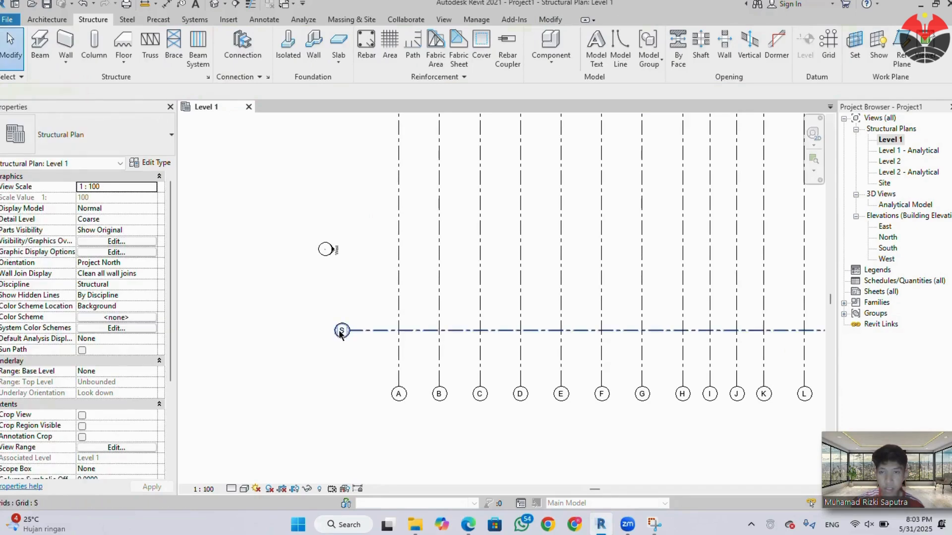
pyautogui.doubleClick(341, 331)
pyautogui.write('1')
pyautogui.press('Return')
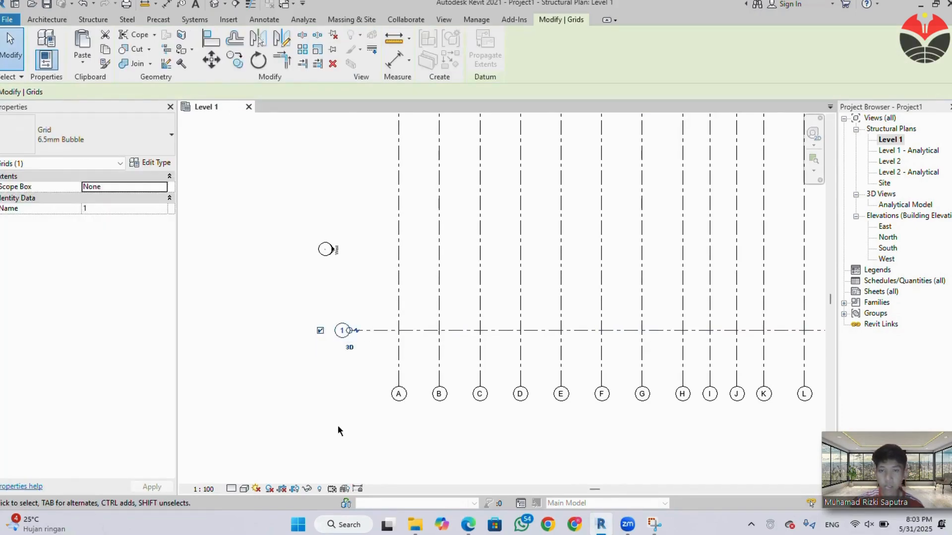
pyautogui.press('Escape')
# Check the row spacings in the PDF column plan and copy grid 1 north by 1.8 m.
pyautogui.scroll(-1, 349, 364)
pyautogui.moveTo(425, 376); pyautogui.dragTo(296, 354, button='middle')
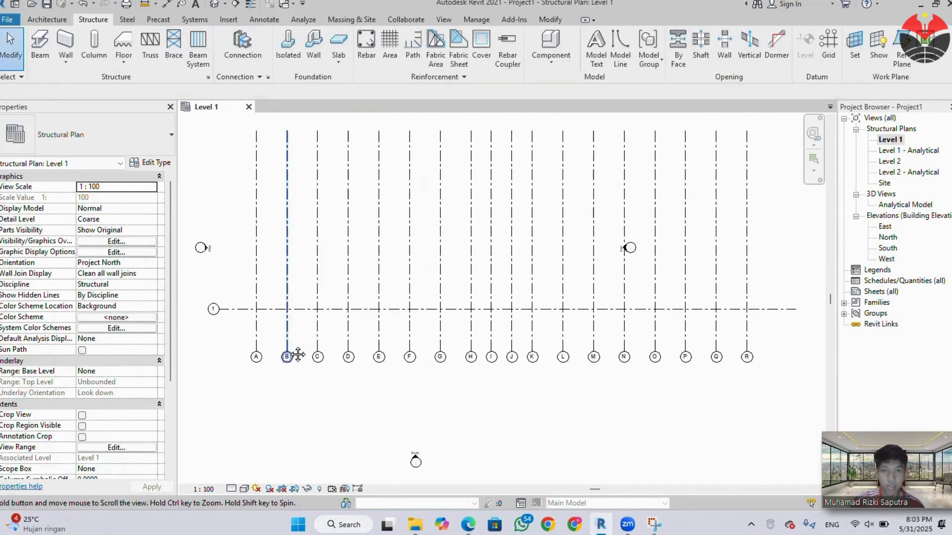
pyautogui.click(266, 313)
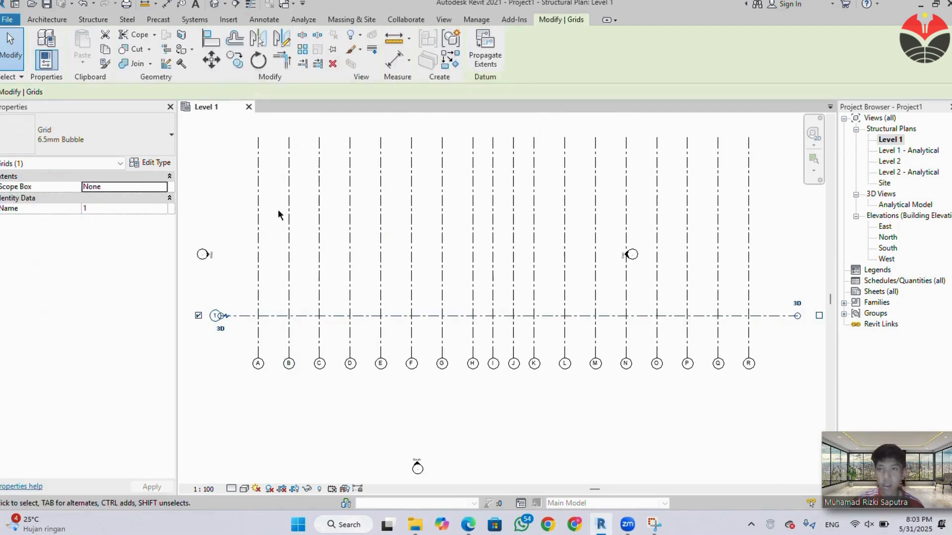
pyautogui.press('c')
pyautogui.press('o')
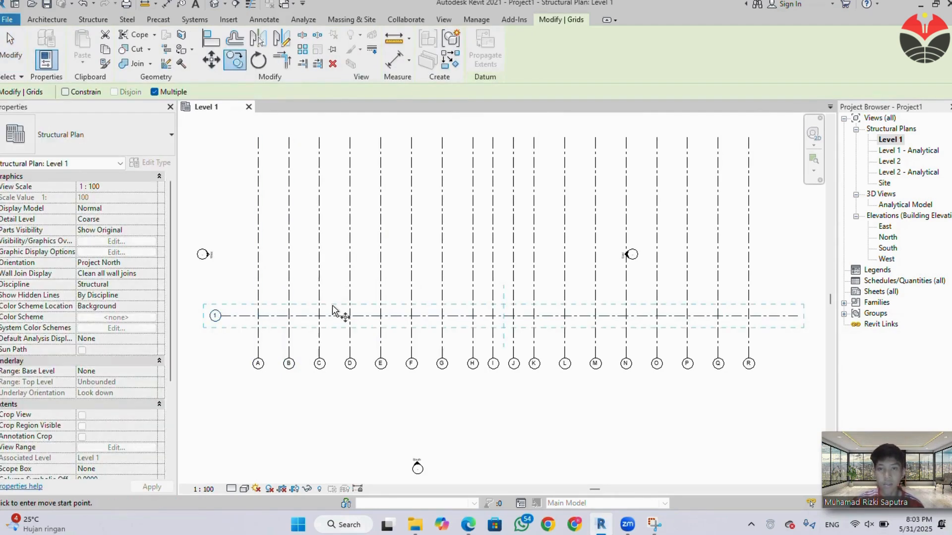
pyautogui.click(350, 316)
pyautogui.scroll(-2, 353, 188)
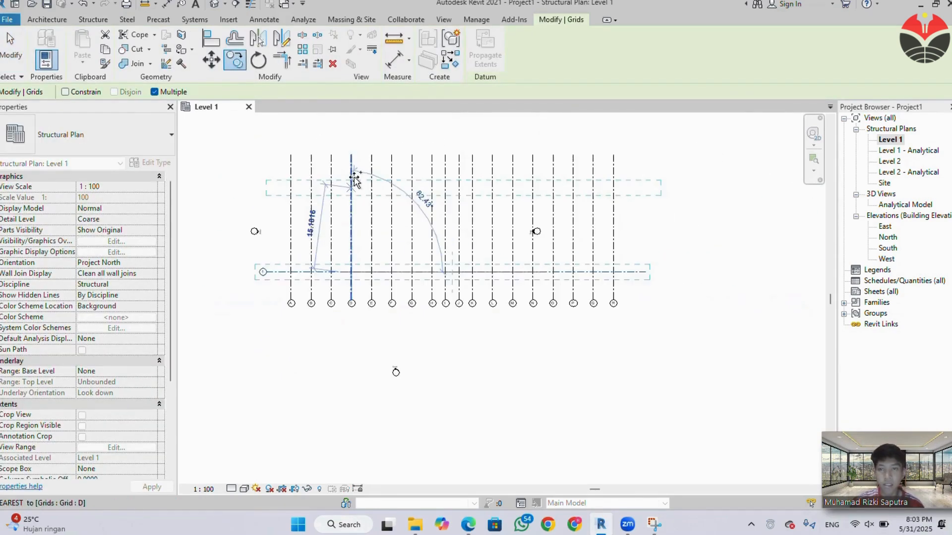
pyautogui.moveTo(361, 172); pyautogui.dragTo(361, 261, button='middle')
pyautogui.moveTo(467, 524)
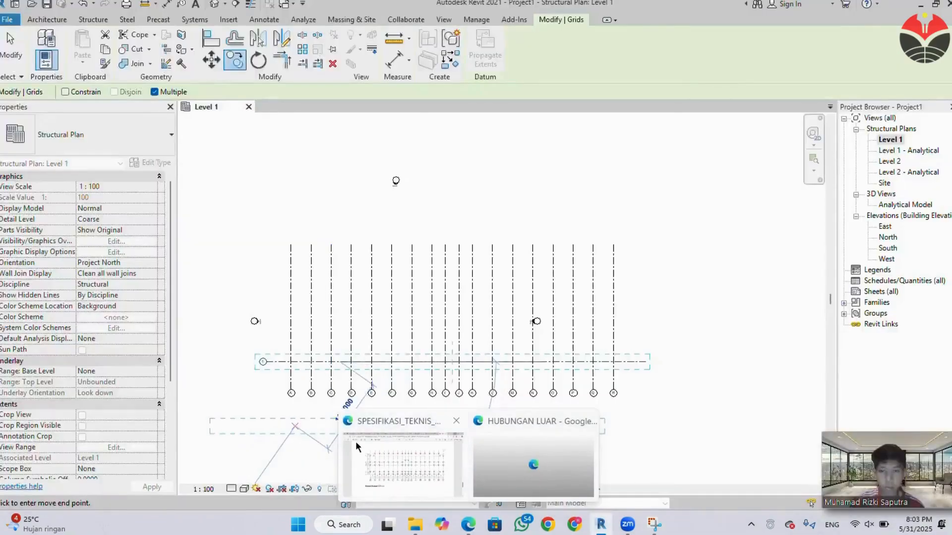
pyautogui.click(413, 448)
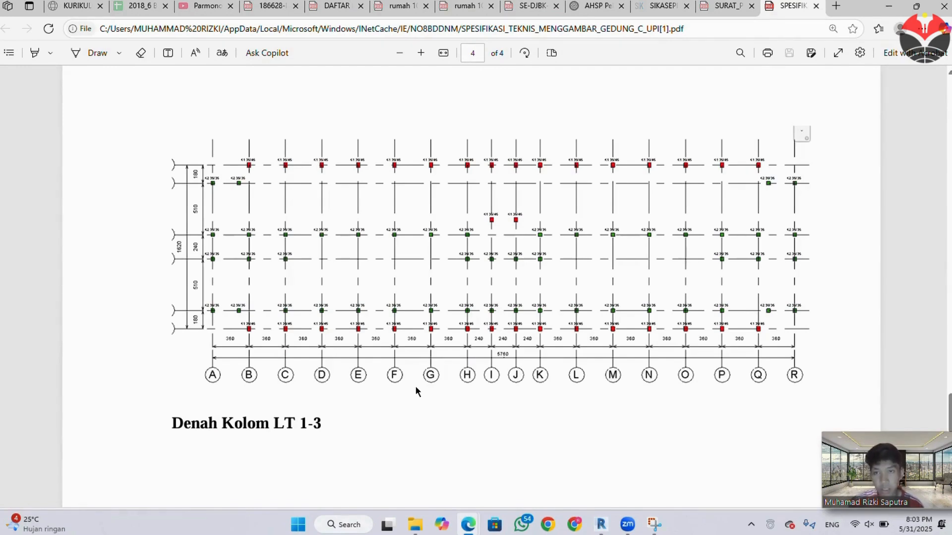
pyautogui.click(889, 7)
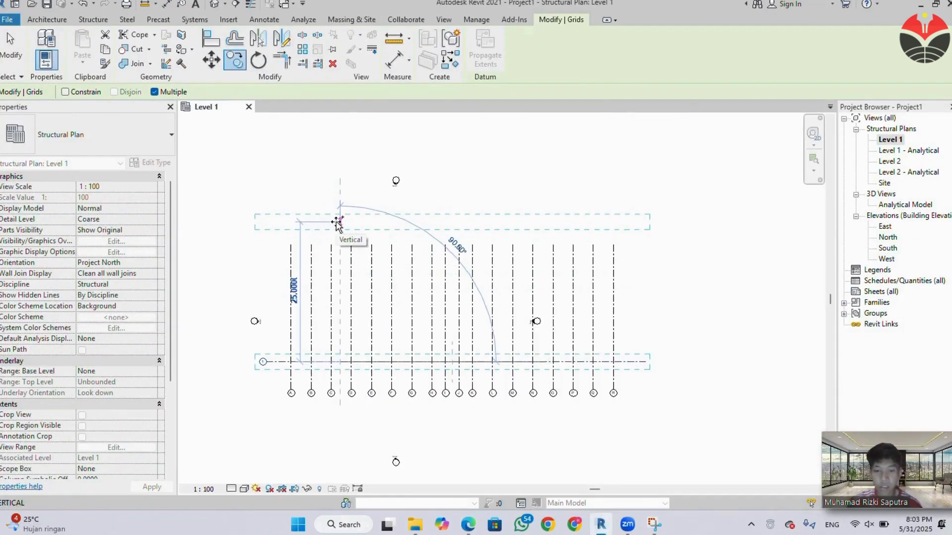
pyautogui.write('1.8')
pyautogui.press('Return')
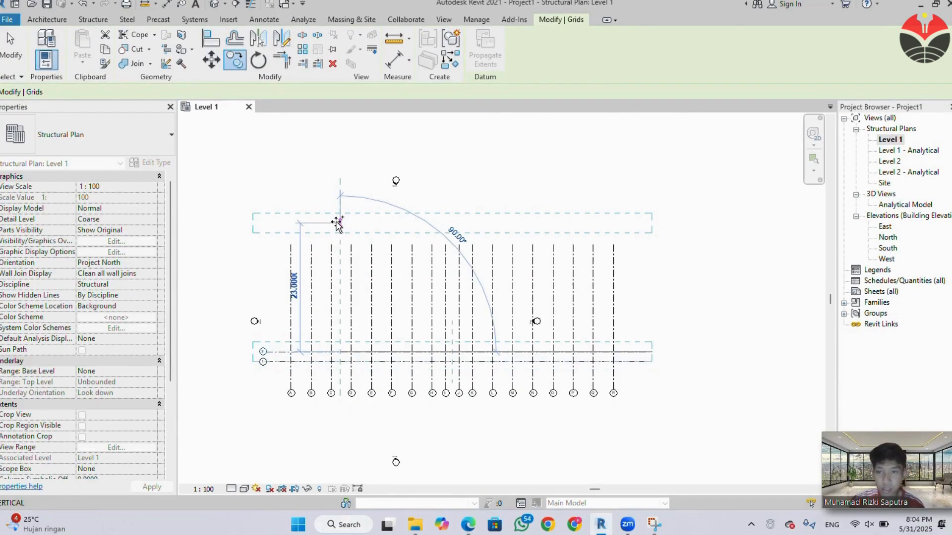
# Add four more grid line copies north of grid 2 at successive spacings of 5.1, 2.4, 5.1 and 1.8 m.
pyautogui.write('5.1')
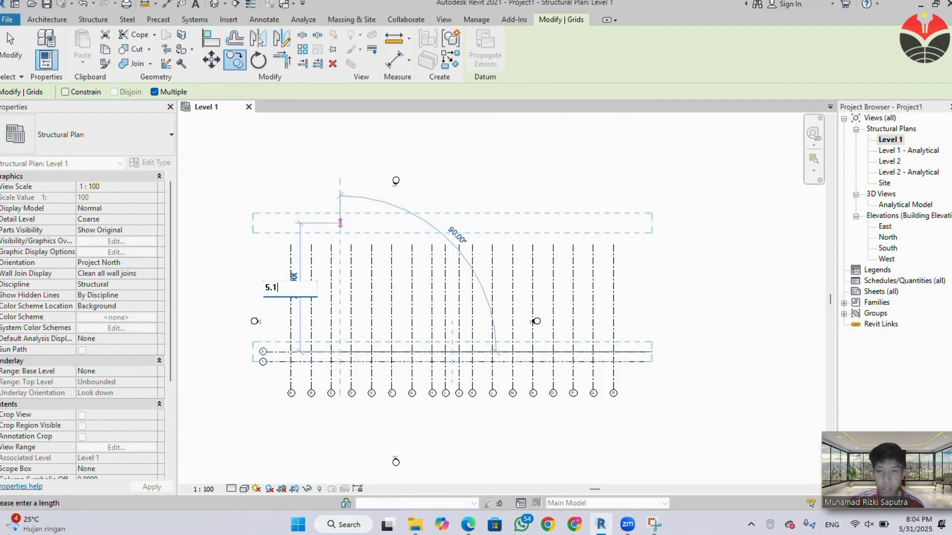
pyautogui.press('Return')
pyautogui.write('2')
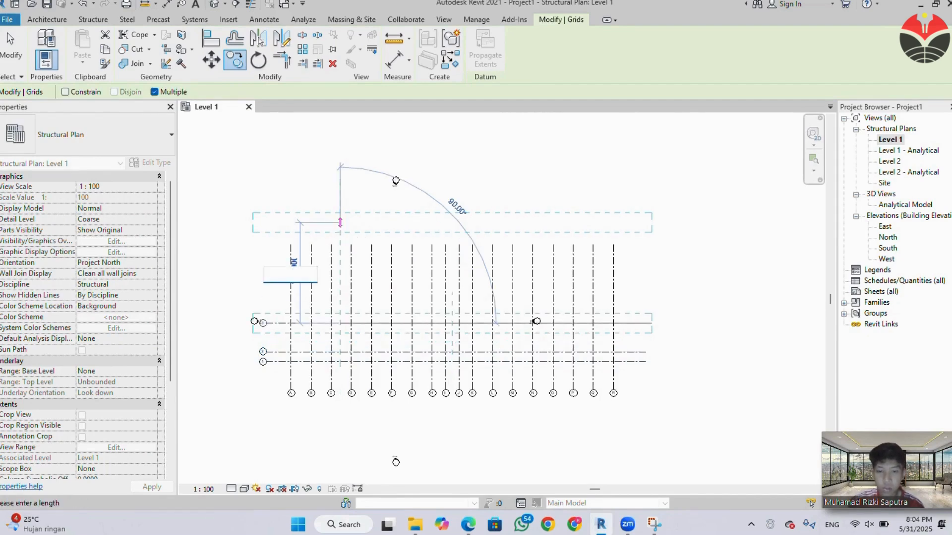
pyautogui.write('2.4')
pyautogui.press('Return')
pyautogui.write('5.1')
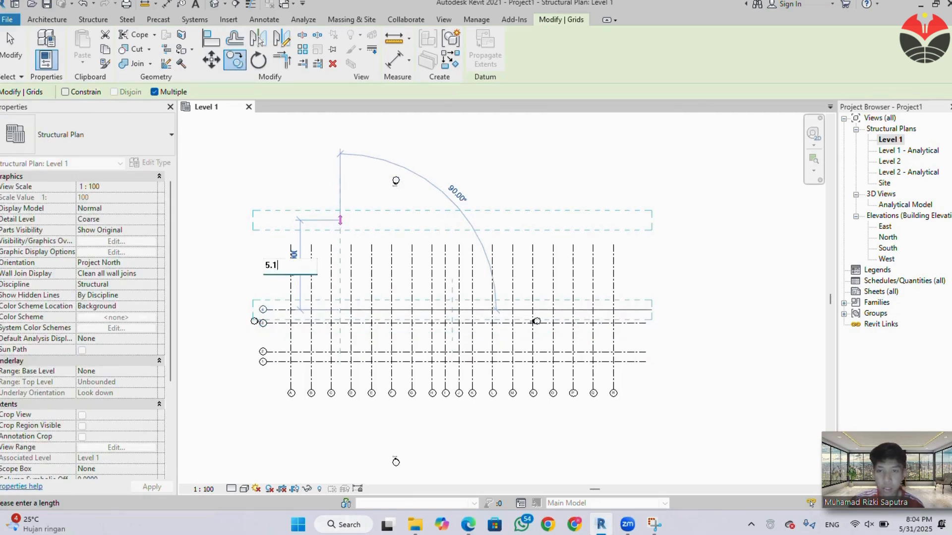
pyautogui.press('Return')
pyautogui.write('1.')
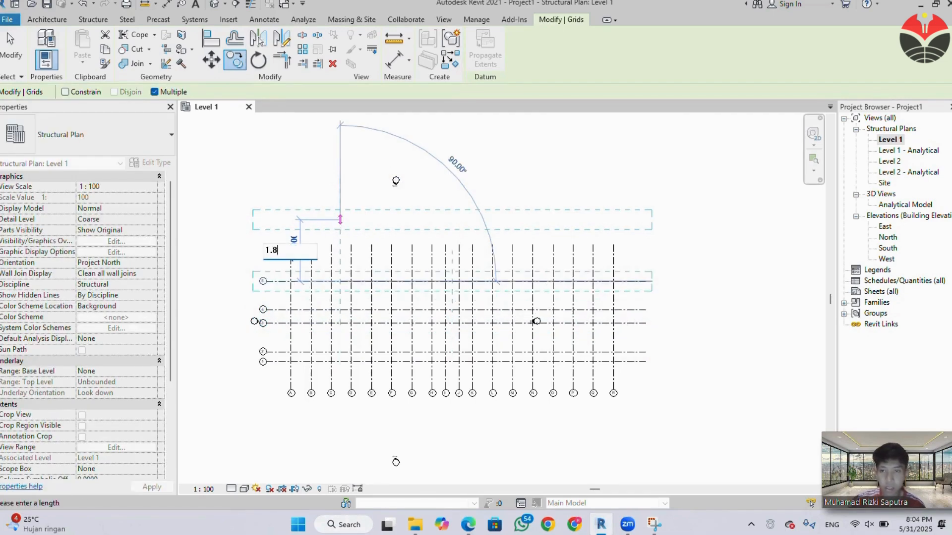
pyautogui.write('8')
pyautogui.press('Return')
pyautogui.press('Escape')
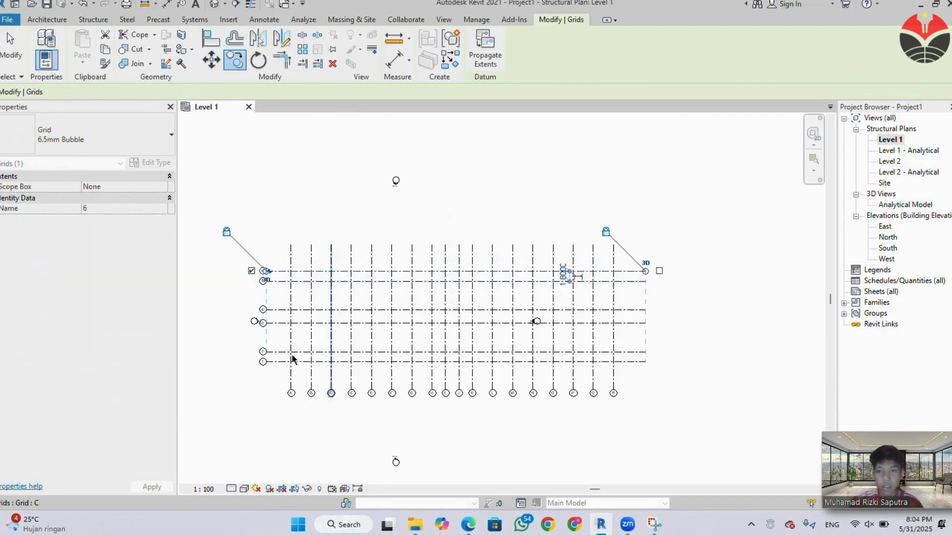
pyautogui.press('Escape')
pyautogui.scroll(2, 397, 425)
pyautogui.moveTo(397, 425); pyautogui.dragTo(474, 416, button='middle')
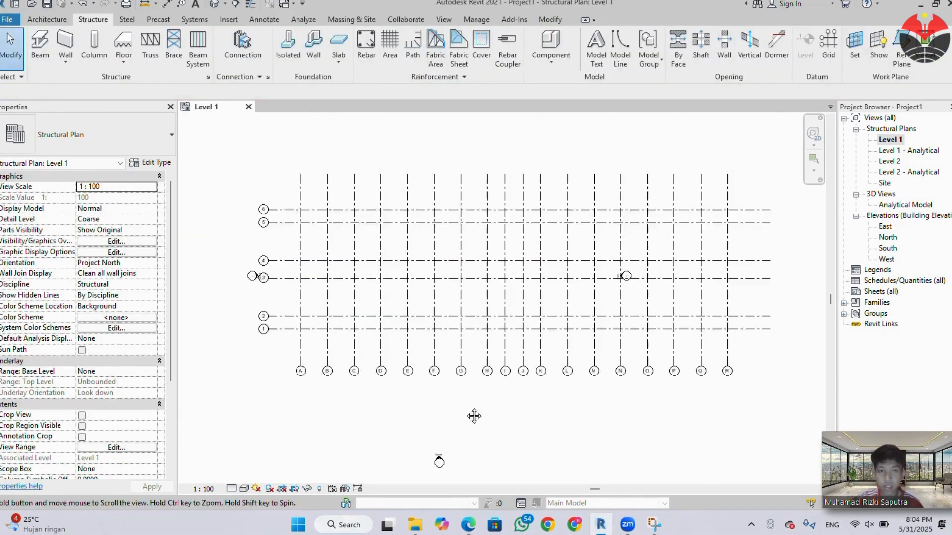
pyautogui.scroll(1, 474, 416)
pyautogui.click(435, 347)
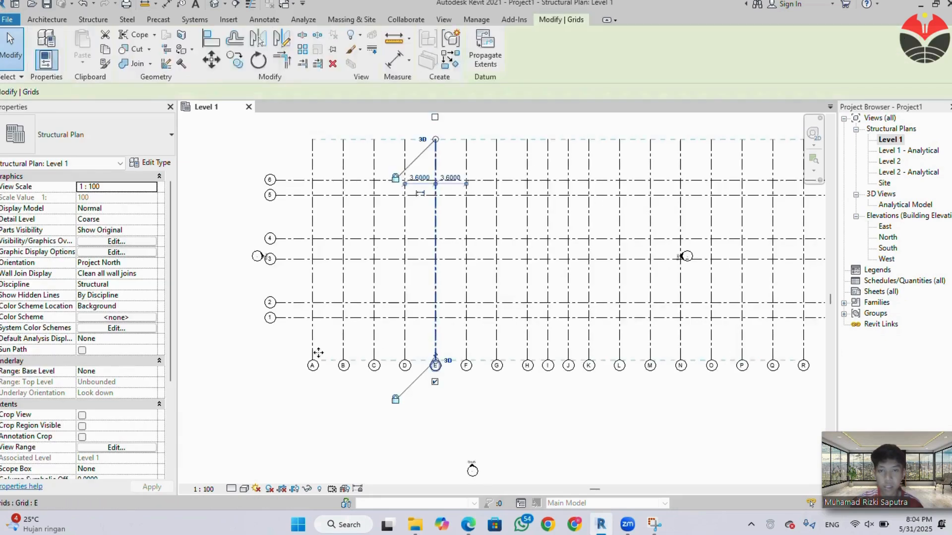
pyautogui.click(312, 356)
pyautogui.click(312, 356)
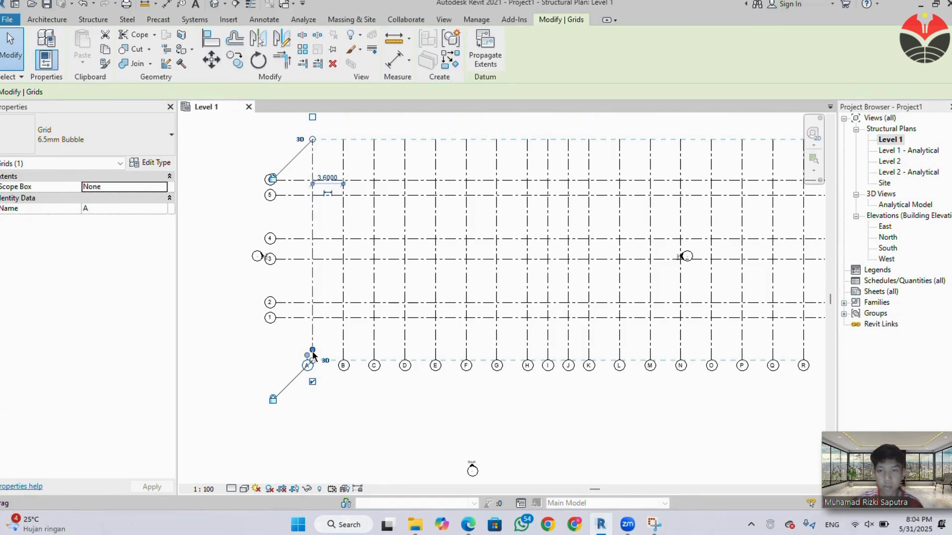
pyautogui.click(311, 386)
pyautogui.hotkey('ctrl', 'z')
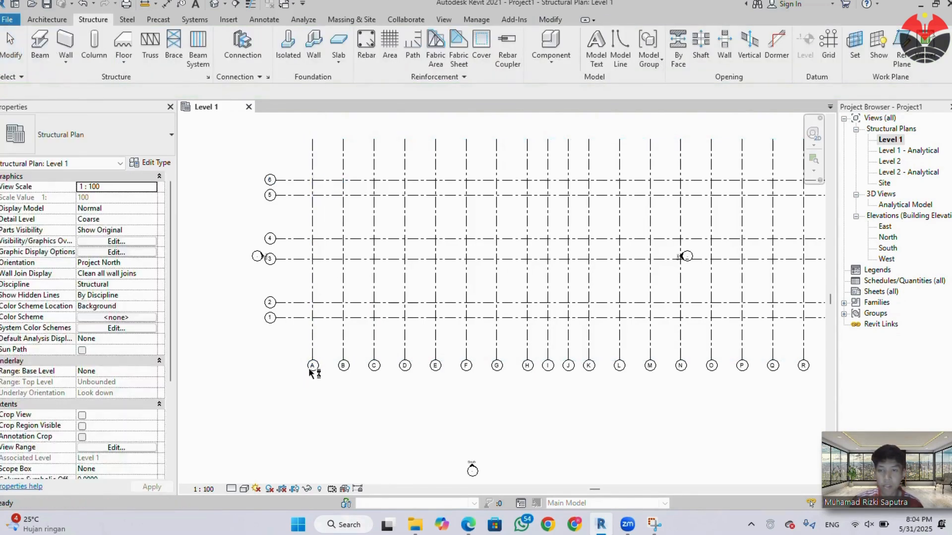
# Shorten the south ends of the lettered grid lines so their bubbles sit closer to grid 1.
pyautogui.click(312, 363)
pyautogui.scroll(2, 313, 363)
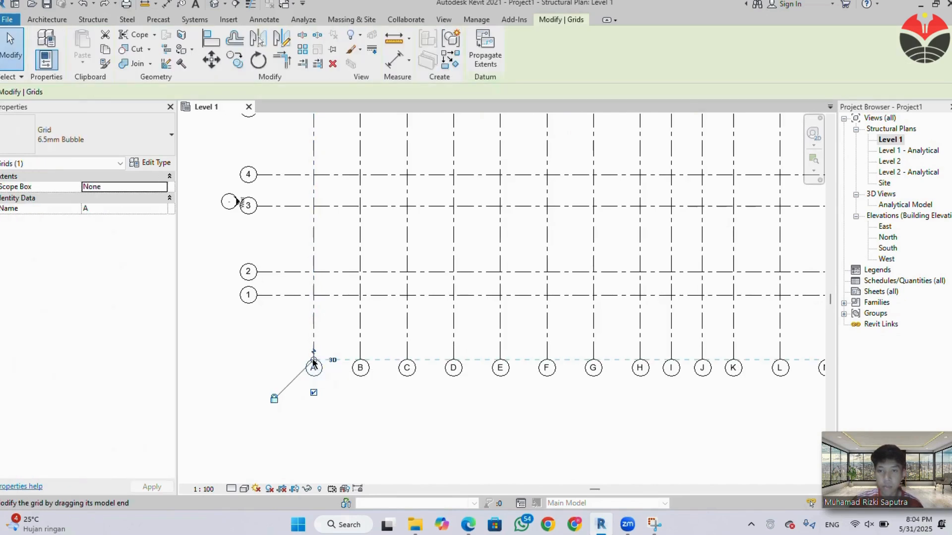
pyautogui.moveTo(313, 363); pyautogui.dragTo(313, 327)
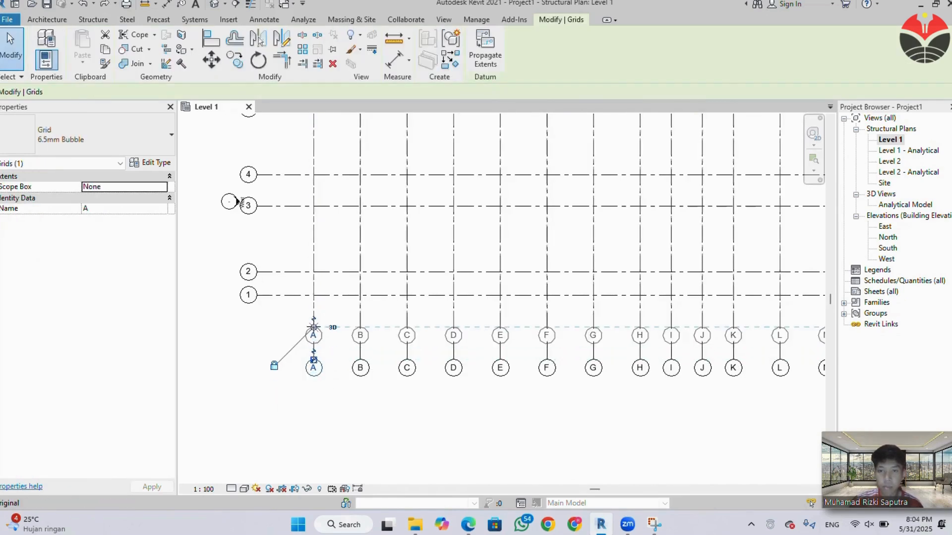
pyautogui.click(333, 374)
pyautogui.scroll(-1, 341, 338)
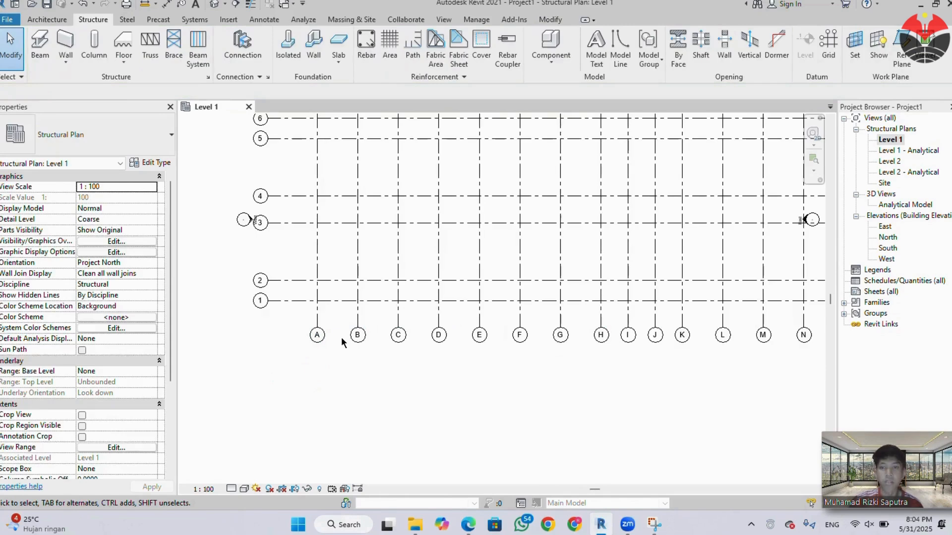
# Shorten the west ends of the numbered grid lines so their bubbles sit closer to grid A.
pyautogui.scroll(-2, 374, 345)
pyautogui.moveTo(373, 346); pyautogui.dragTo(294, 380, button='middle')
pyautogui.click(235, 352)
pyautogui.scroll(2, 216, 349)
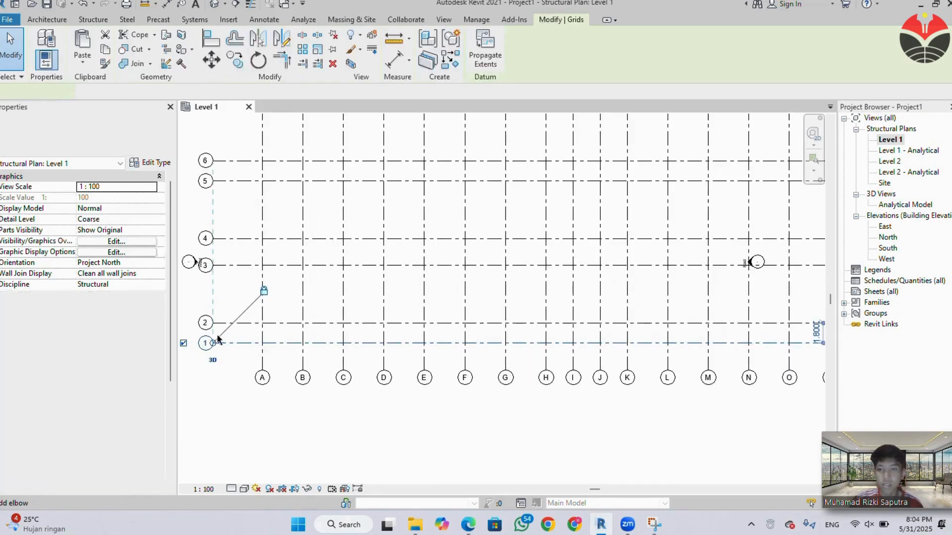
pyautogui.moveTo(213, 344); pyautogui.dragTo(241, 342)
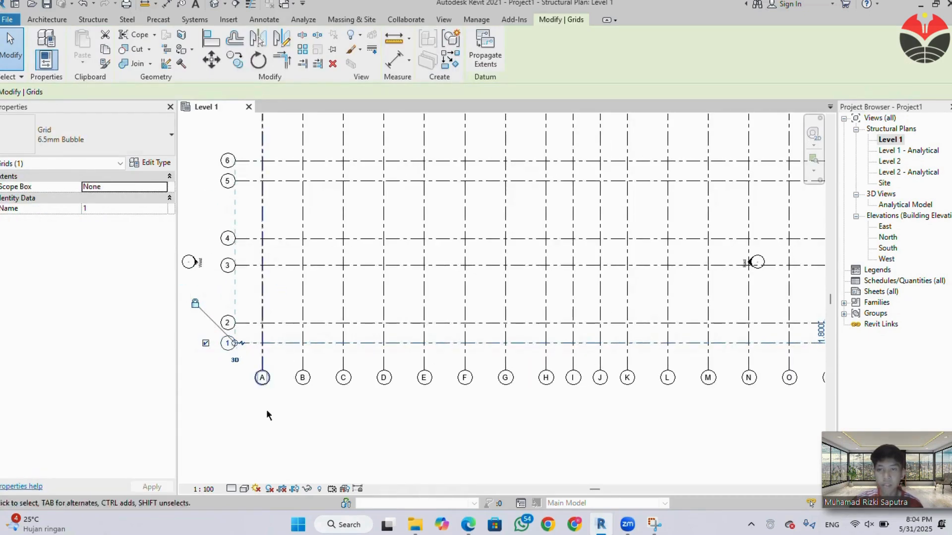
pyautogui.click(373, 430)
# Shorten the north ends of the lettered grid lines so they stop closer to grid 6.
pyautogui.scroll(-1, 389, 389)
pyautogui.scroll(-1, 418, 378)
pyautogui.moveTo(419, 375); pyautogui.dragTo(267, 408, button='middle')
pyautogui.scroll(1, 267, 408)
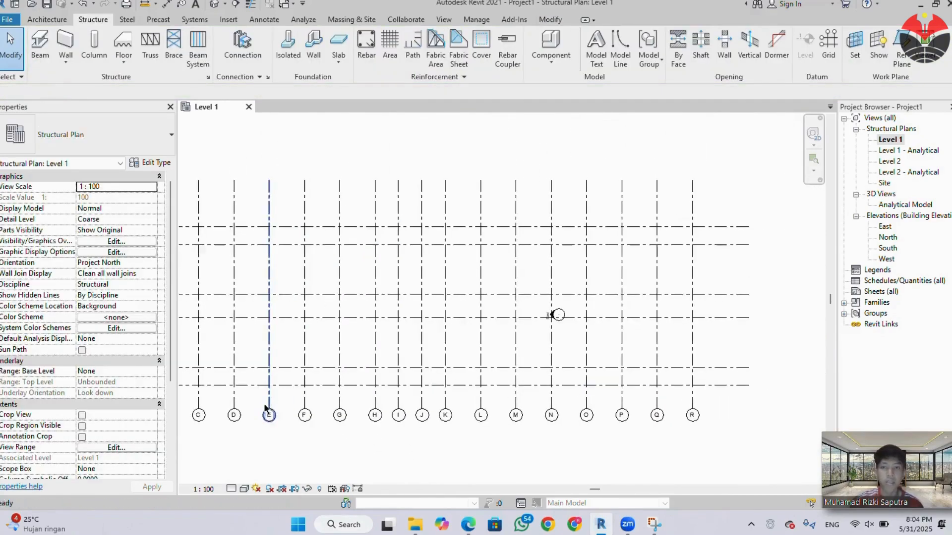
pyautogui.scroll(-1, 404, 378)
pyautogui.moveTo(407, 378); pyautogui.dragTo(609, 391, button='middle')
pyautogui.scroll(1, 362, 230)
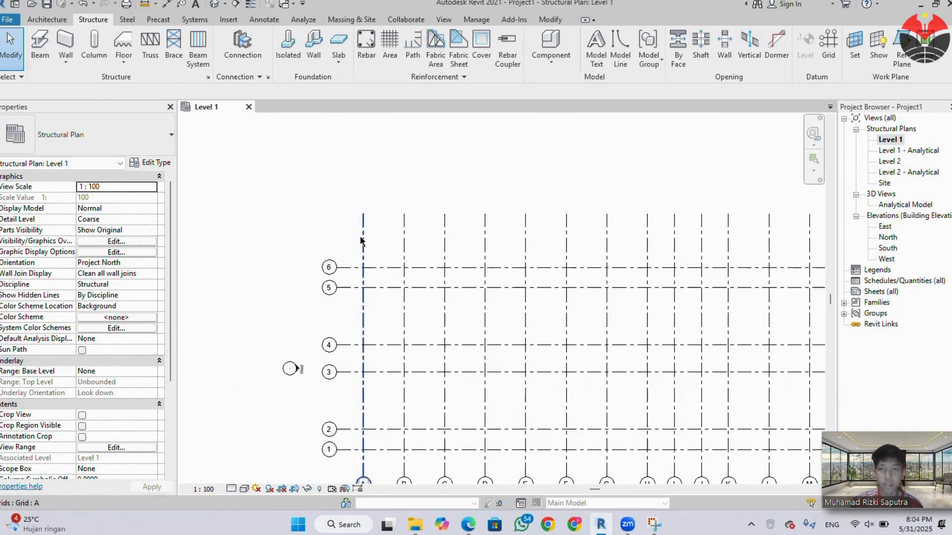
pyautogui.click(363, 218)
pyautogui.moveTo(364, 217); pyautogui.dragTo(363, 239)
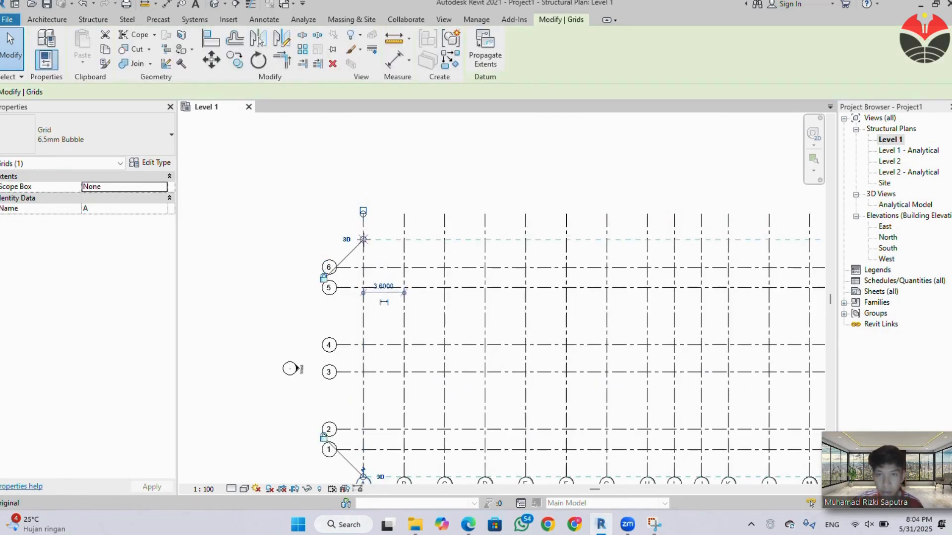
pyautogui.click(385, 329)
# Shorten the east ends of the numbered grid lines so they end just past grid R.
pyautogui.scroll(-1, 367, 355)
pyautogui.moveTo(362, 353); pyautogui.dragTo(262, 291, button='middle')
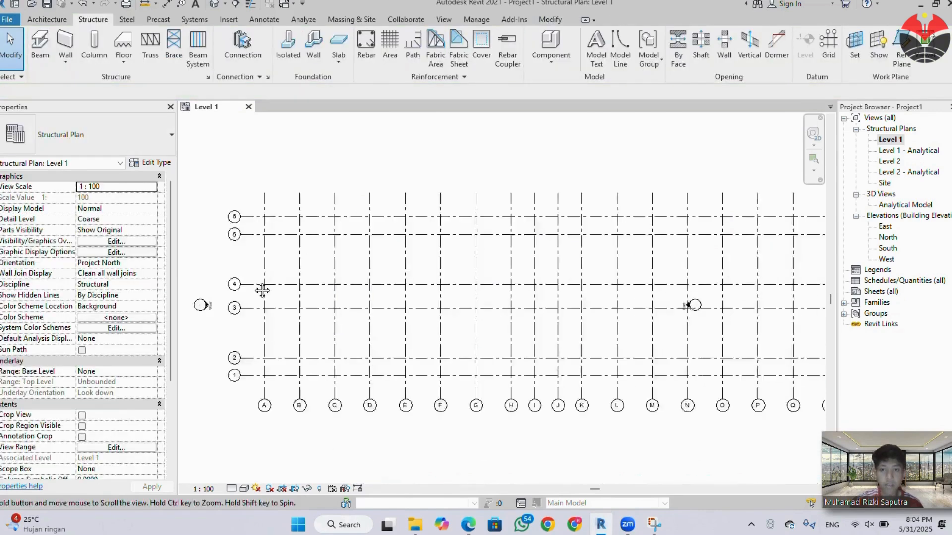
pyautogui.scroll(-1, 370, 324)
pyautogui.click(785, 338)
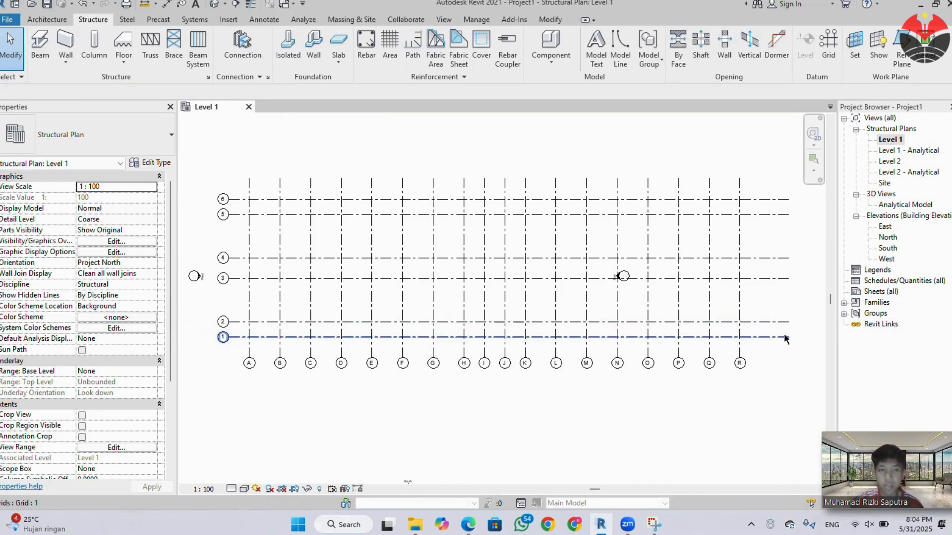
pyautogui.click(784, 338)
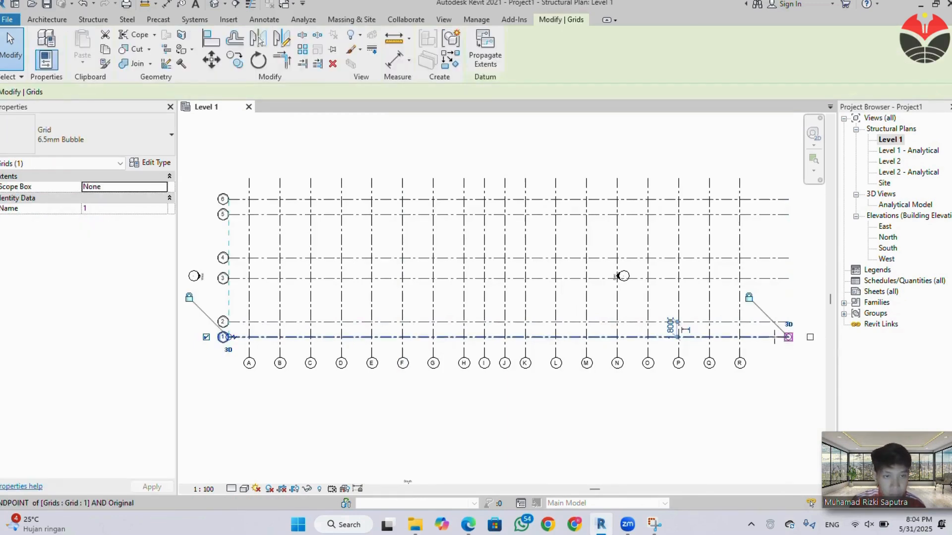
pyautogui.moveTo(788, 337); pyautogui.dragTo(762, 337)
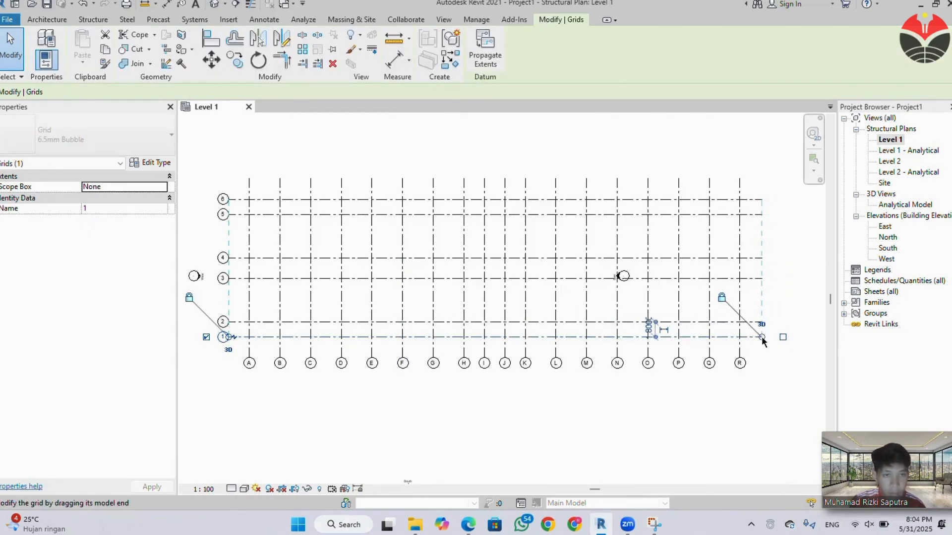
pyautogui.click(742, 416)
# Check the dimension units in the PDF column plan and set the Revit project's length units to centimeters.
pyautogui.moveTo(465, 531)
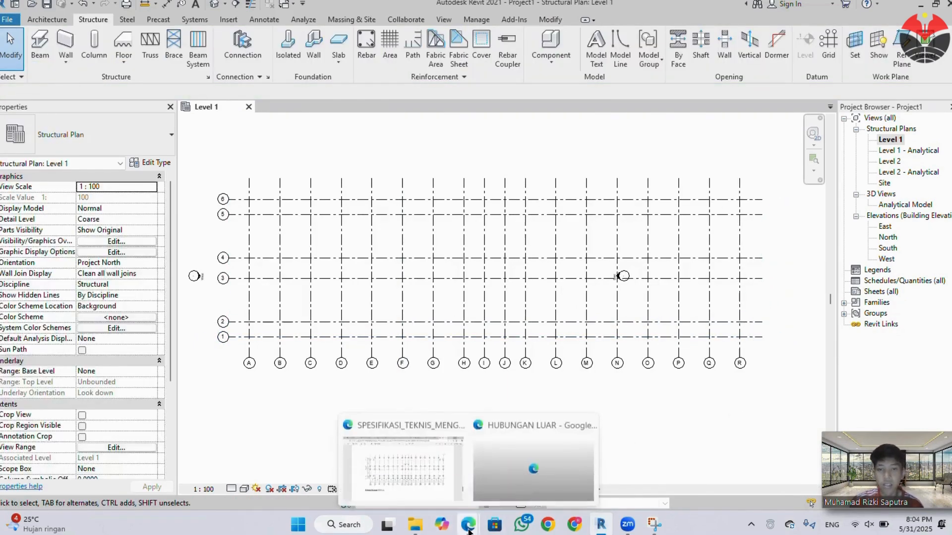
pyautogui.click(445, 462)
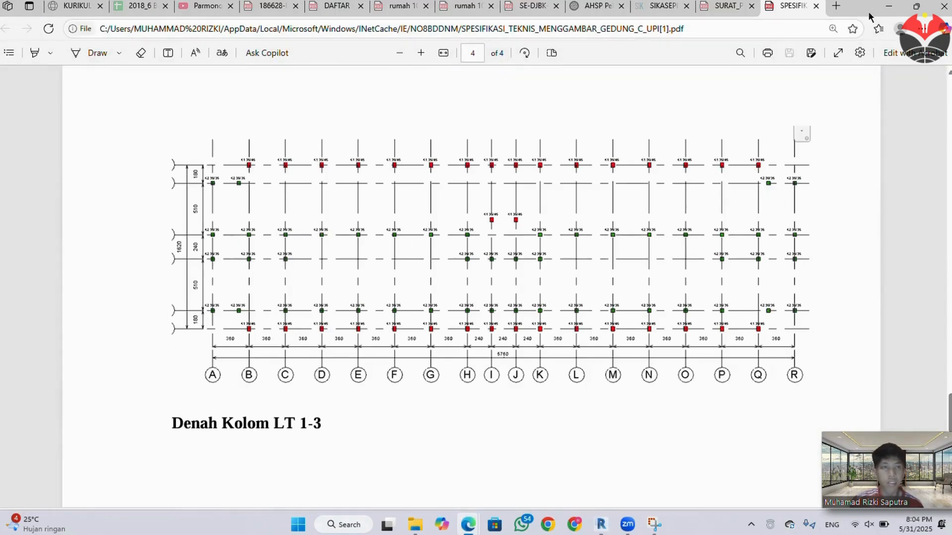
pyautogui.click(889, 6)
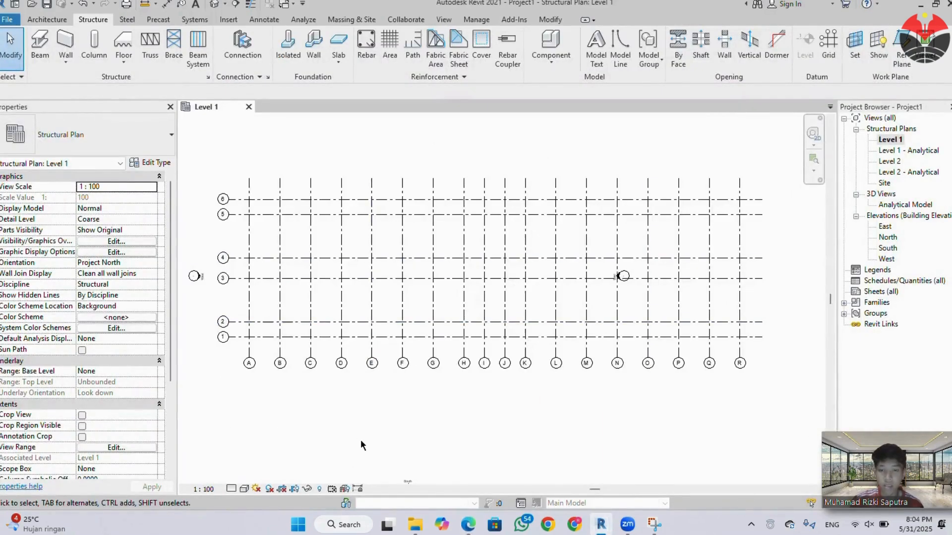
pyautogui.press('u')
pyautogui.press('n')
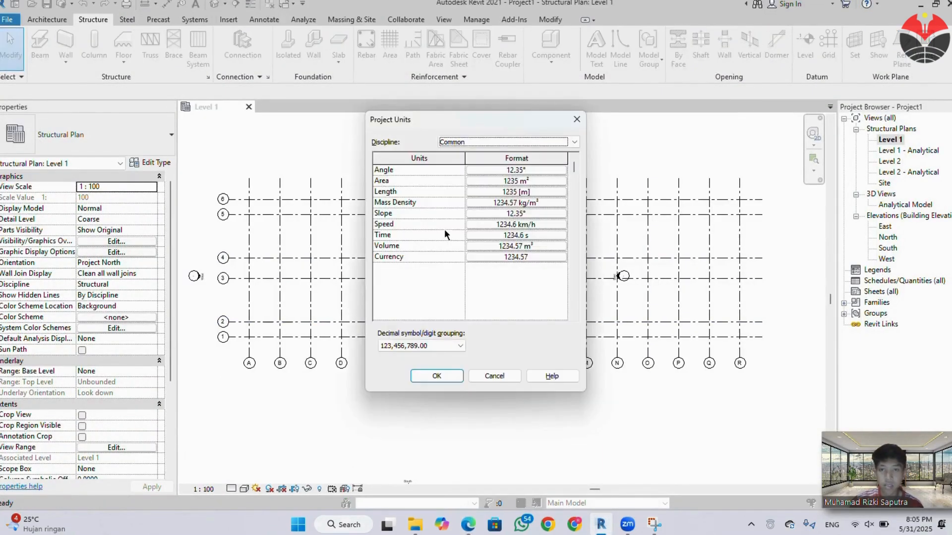
pyautogui.click(537, 193)
pyautogui.click(535, 194)
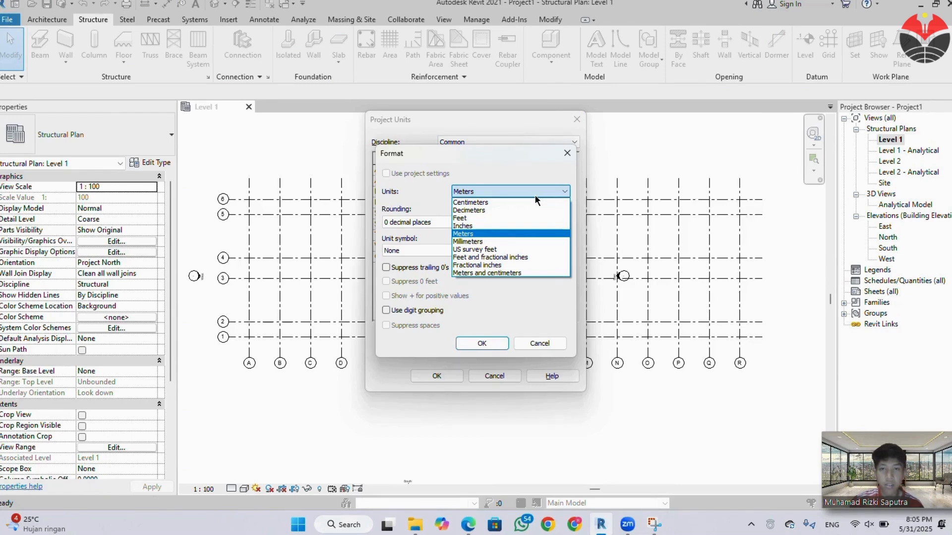
pyautogui.click(541, 203)
pyautogui.click(488, 342)
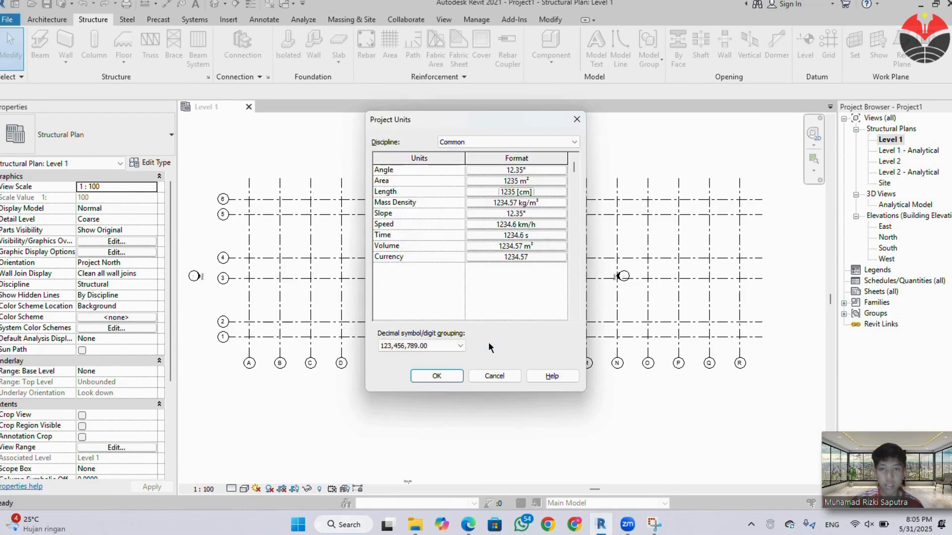
pyautogui.click(451, 376)
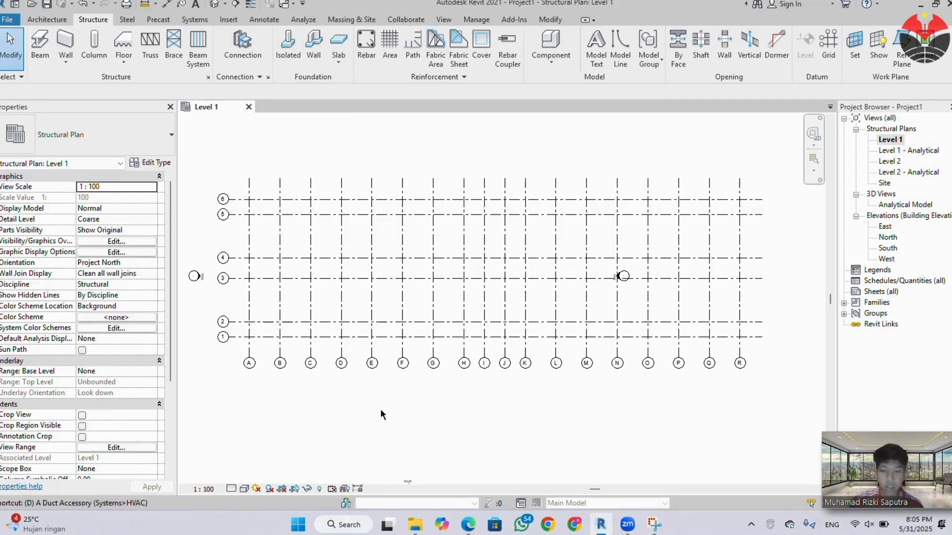
# Place an aligned dimension between grids A and B, just south of grid 1.
pyautogui.press('d')
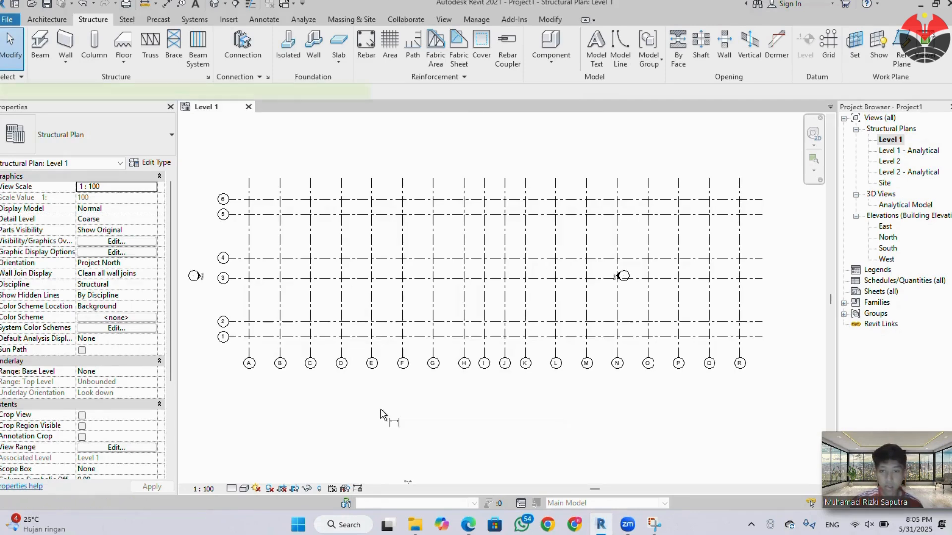
pyautogui.press('i')
pyautogui.scroll(2, 249, 350)
pyautogui.click(249, 348)
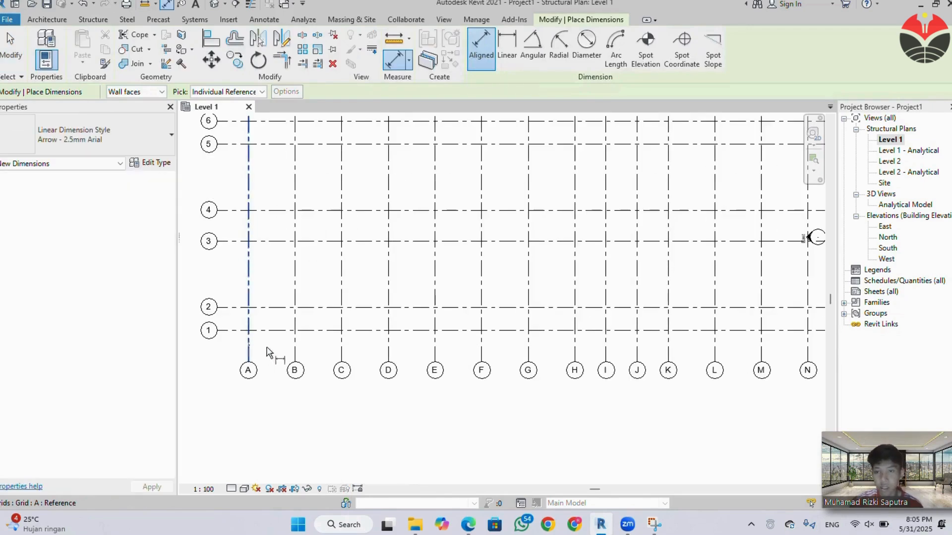
pyautogui.click(296, 353)
pyautogui.scroll(2, 278, 344)
pyautogui.scroll(1, 276, 347)
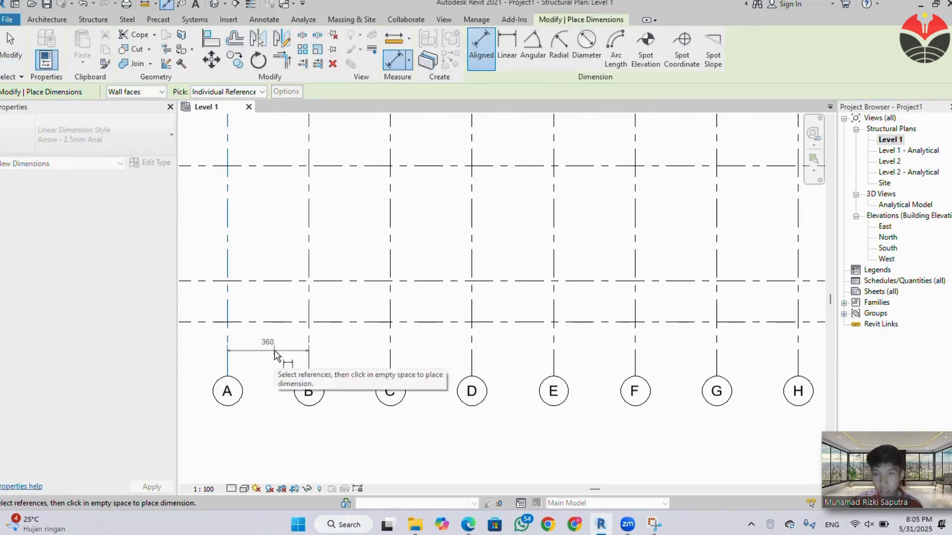
pyautogui.click(277, 346)
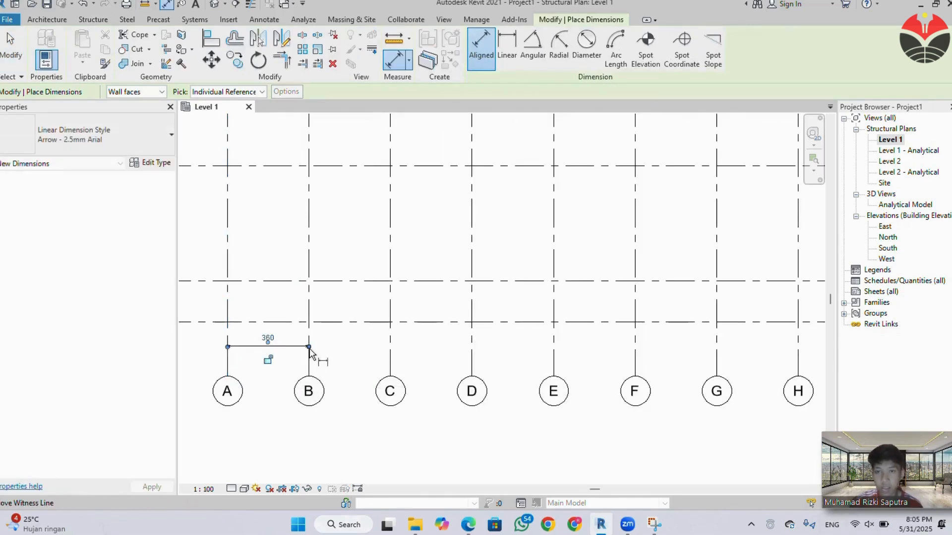
# Try to place a continuous aligned dimension chain across the lettered grids from B to R, in line with the A–B dimension.
pyautogui.click(309, 339)
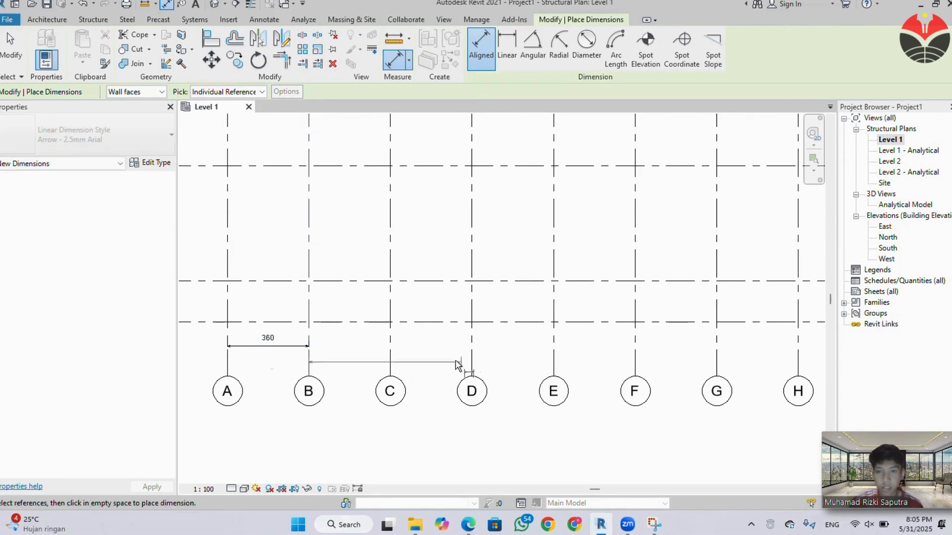
pyautogui.click(393, 346)
pyautogui.click(471, 344)
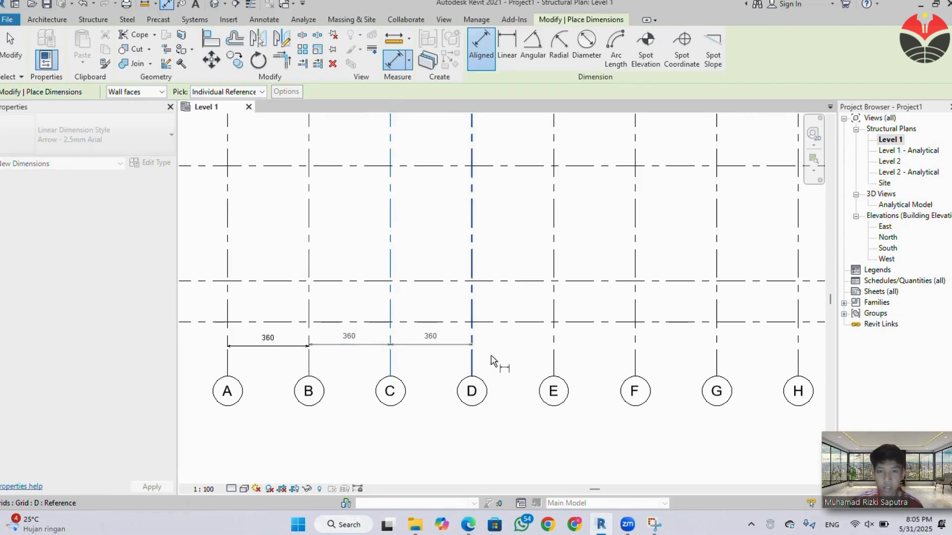
pyautogui.click(555, 349)
pyautogui.scroll(-2, 556, 350)
pyautogui.moveTo(592, 370); pyautogui.dragTo(381, 358, button='middle')
pyautogui.scroll(-5, 388, 344)
pyautogui.click(400, 346)
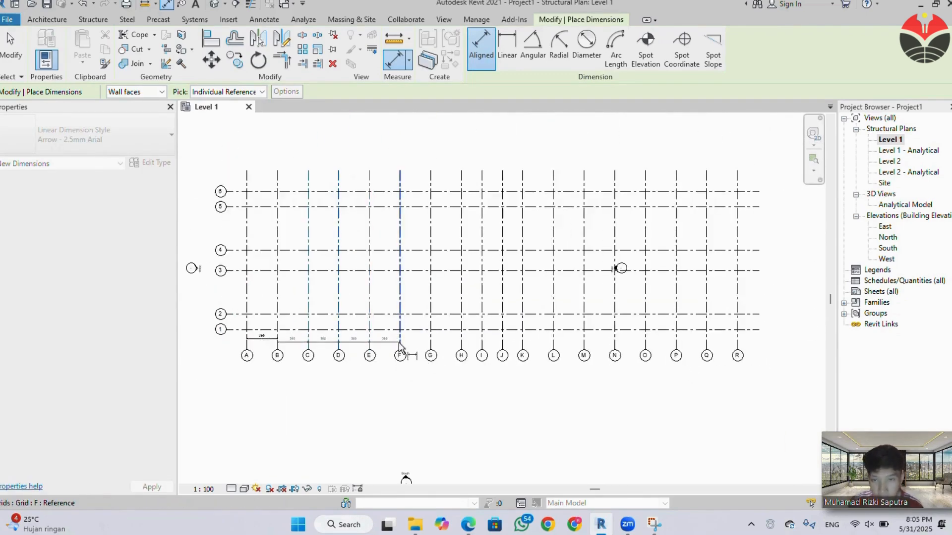
pyautogui.click(429, 346)
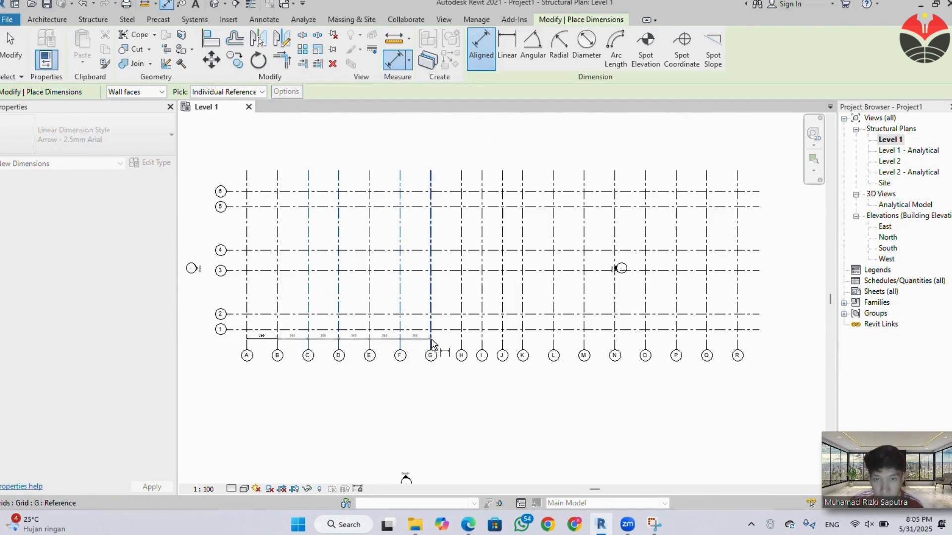
pyautogui.click(480, 337)
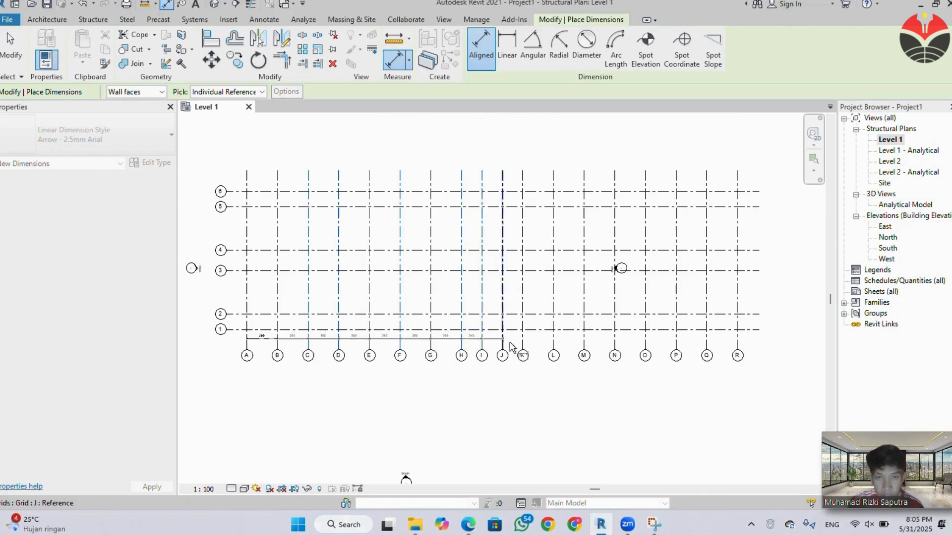
pyautogui.click(502, 339)
pyautogui.click(522, 342)
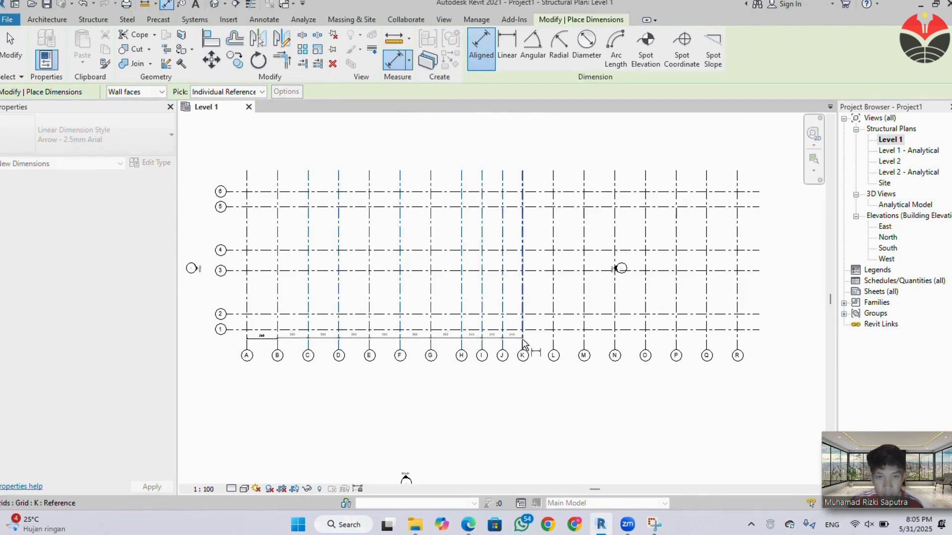
pyautogui.click(553, 341)
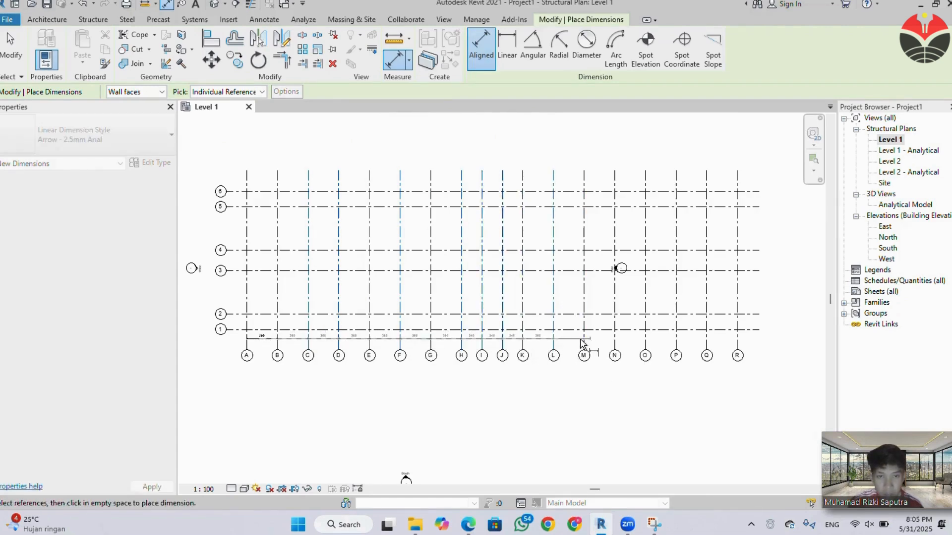
pyautogui.click(584, 341)
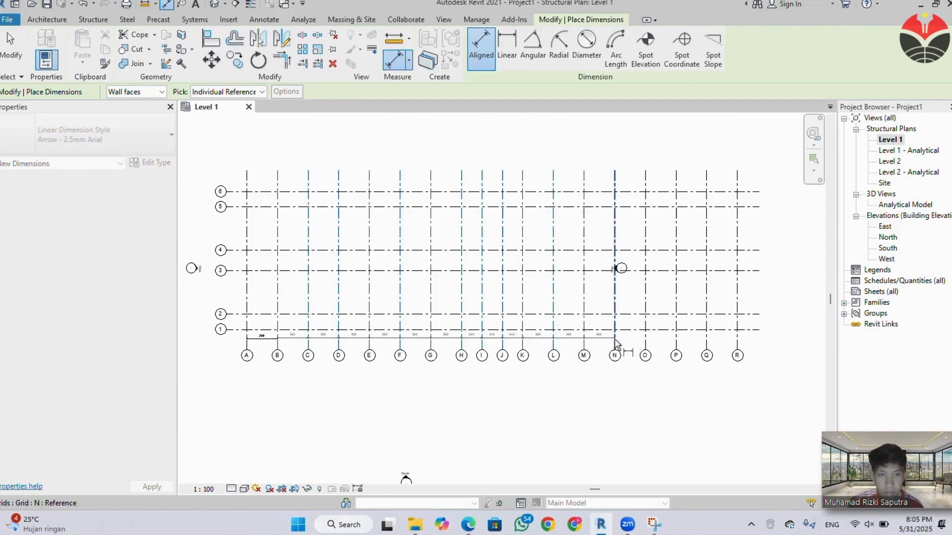
pyautogui.click(615, 342)
pyautogui.click(670, 342)
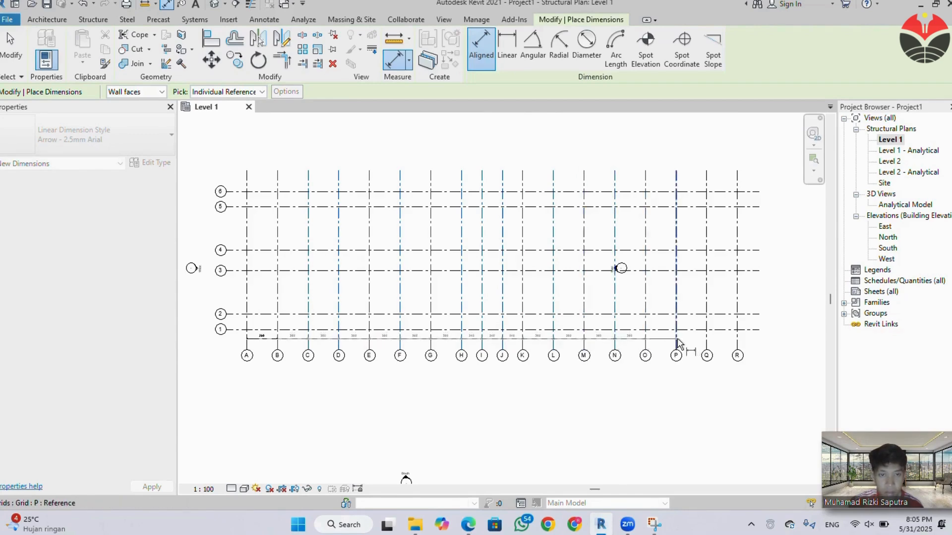
pyautogui.click(676, 342)
pyautogui.click(707, 343)
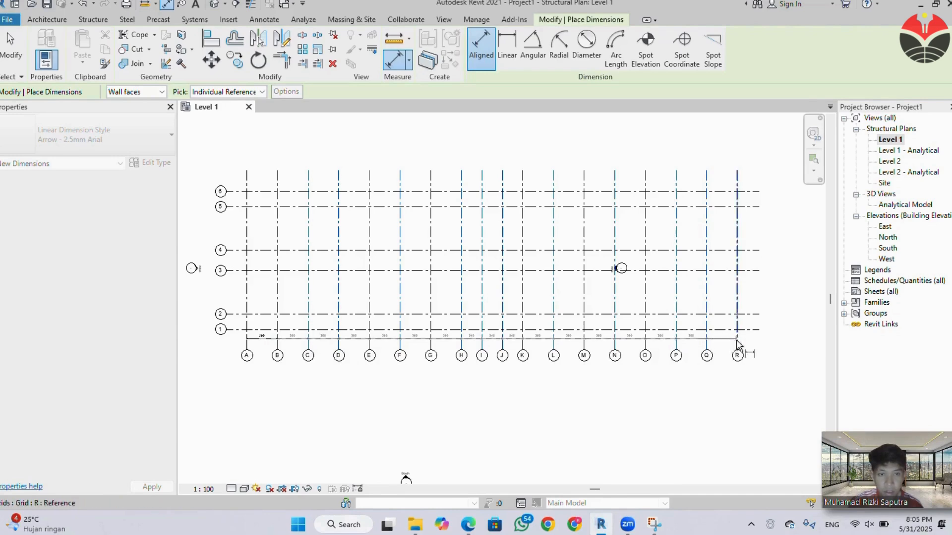
pyautogui.click(736, 343)
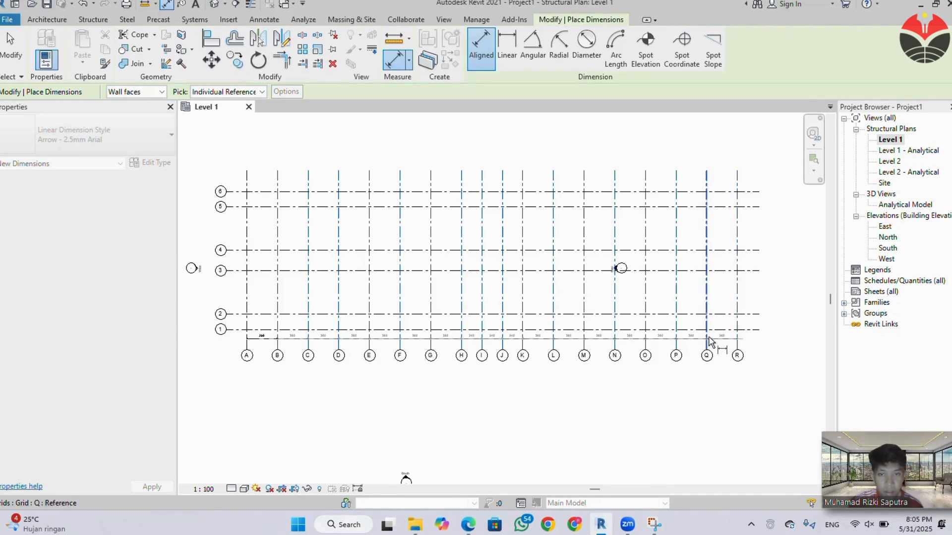
pyautogui.click(709, 338)
pyautogui.click(726, 342)
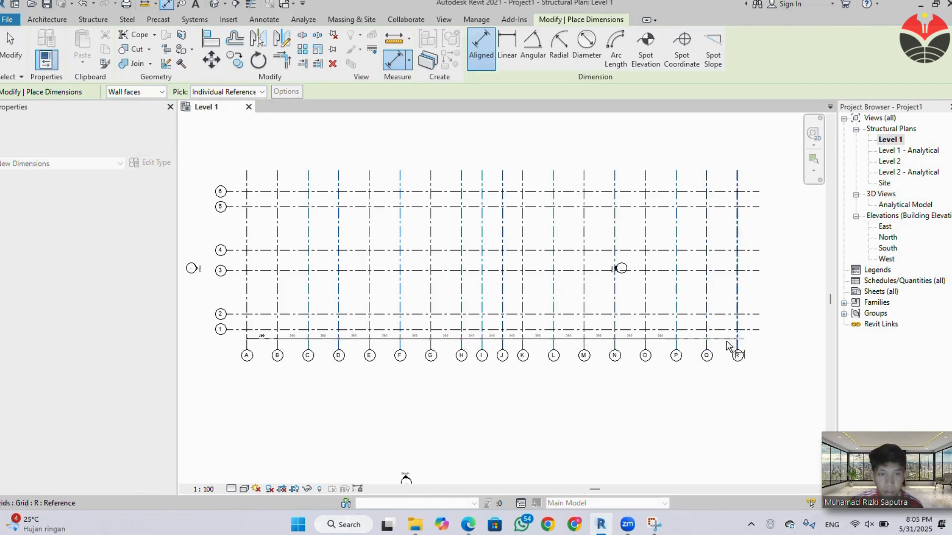
pyautogui.click(711, 342)
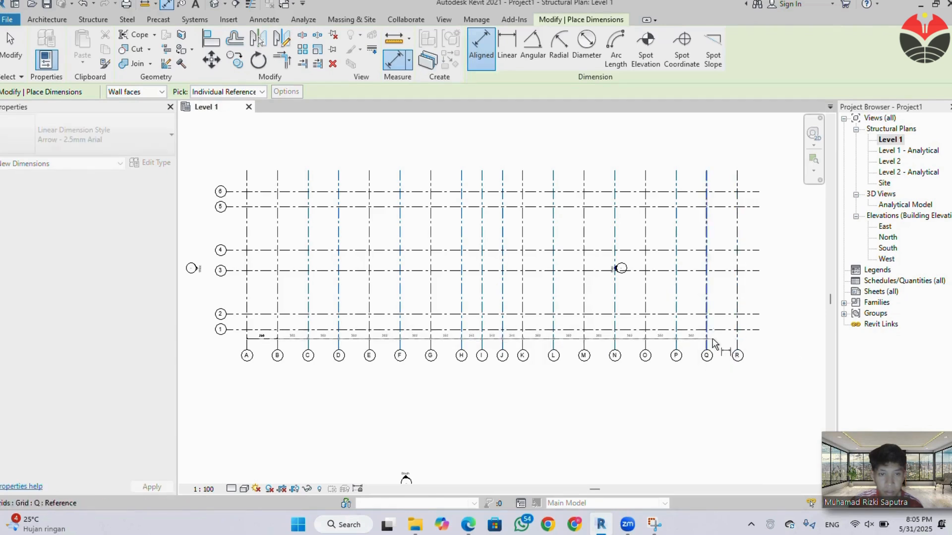
pyautogui.press('u')
pyautogui.press('n')
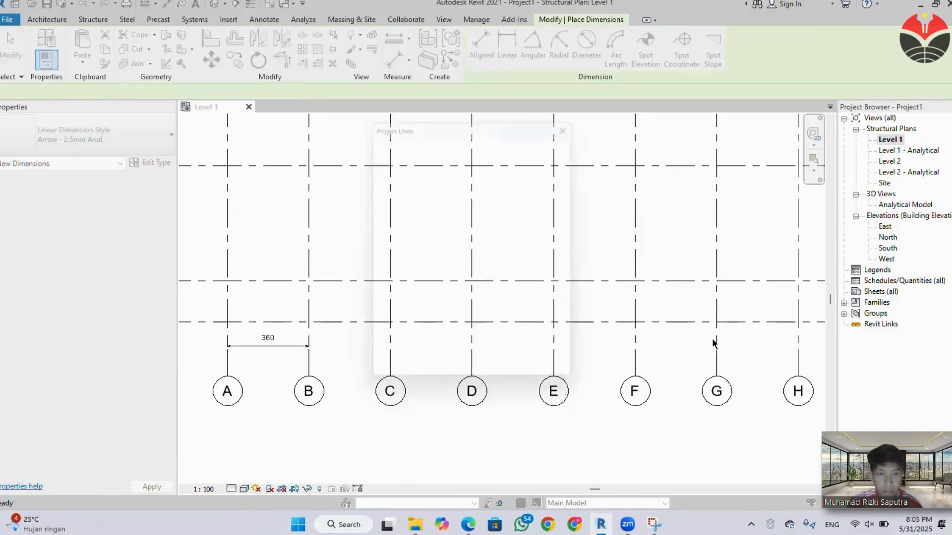
pyautogui.click(436, 375)
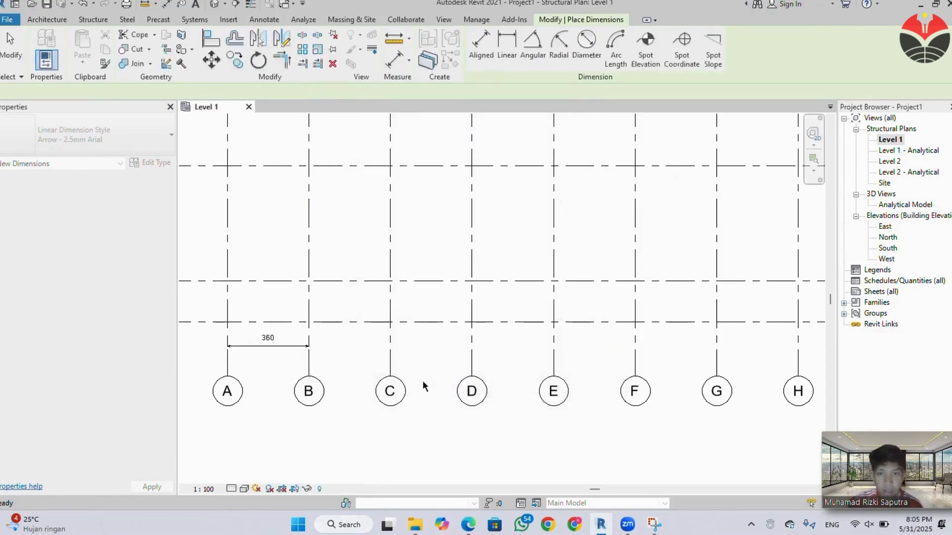
# Place an aligned dimension between grids B and C, in line with the A–B dimension south of grid 1.
pyautogui.scroll(-2, 372, 384)
pyautogui.scroll(-1, 358, 385)
pyautogui.press('d')
pyautogui.press('i')
pyautogui.scroll(-2, 347, 376)
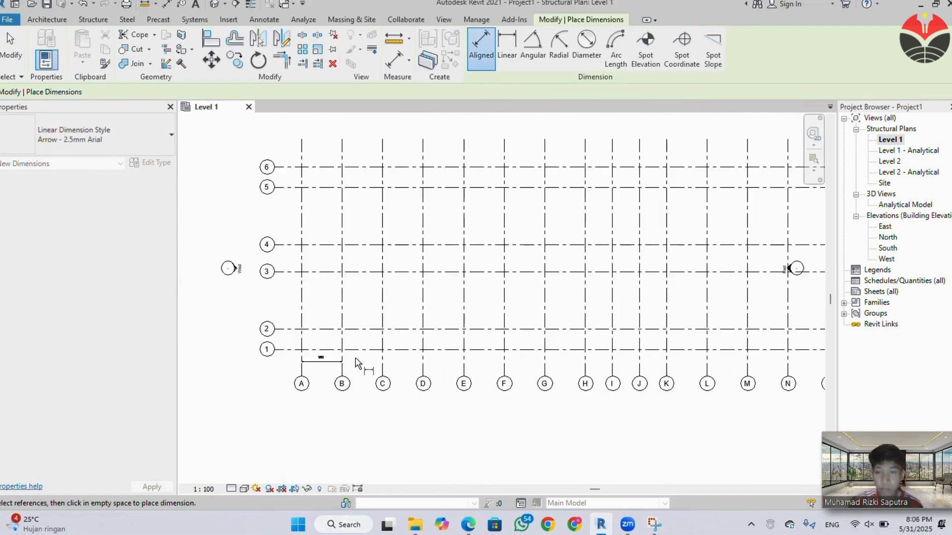
pyautogui.click(343, 366)
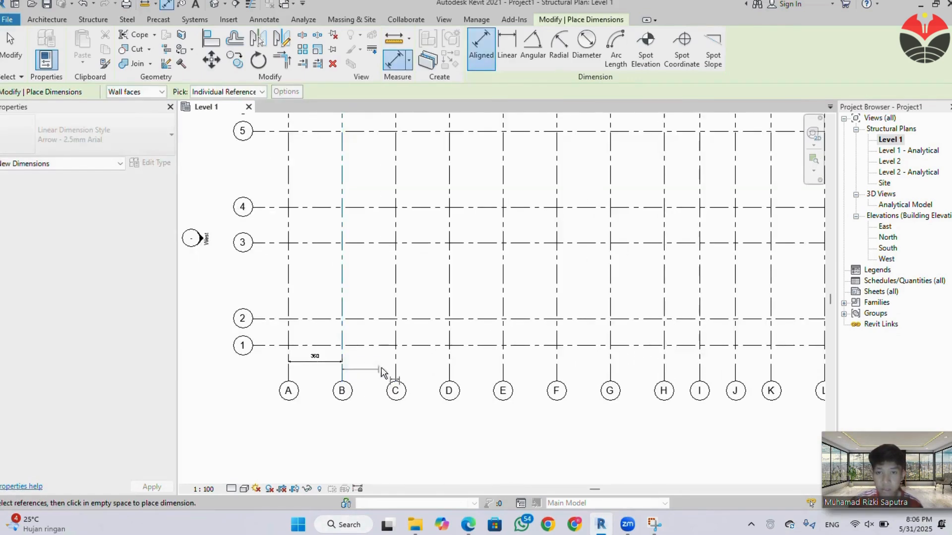
pyautogui.scroll(1, 342, 363)
pyautogui.click(377, 366)
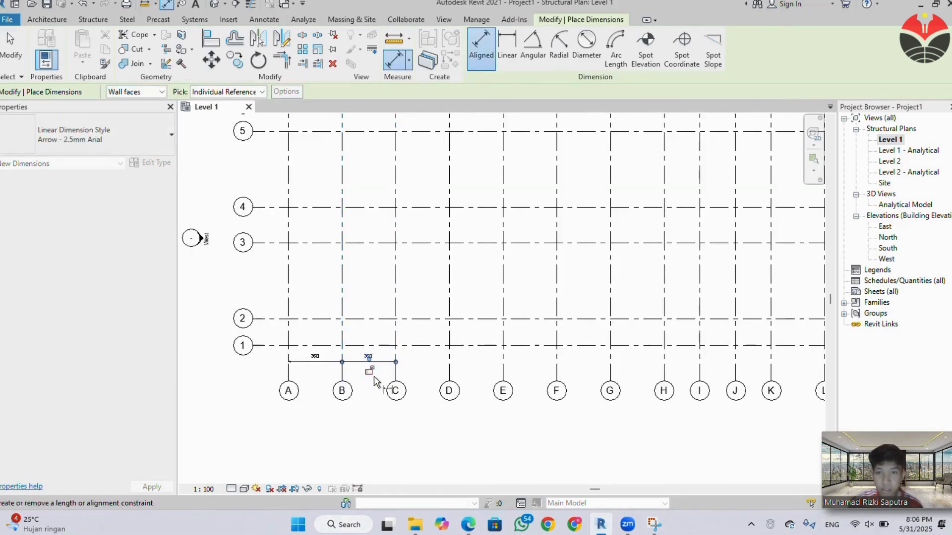
pyautogui.click(373, 366)
# Place an aligned dimension between grids 1 and 2, just west of grid A.
pyautogui.click(273, 345)
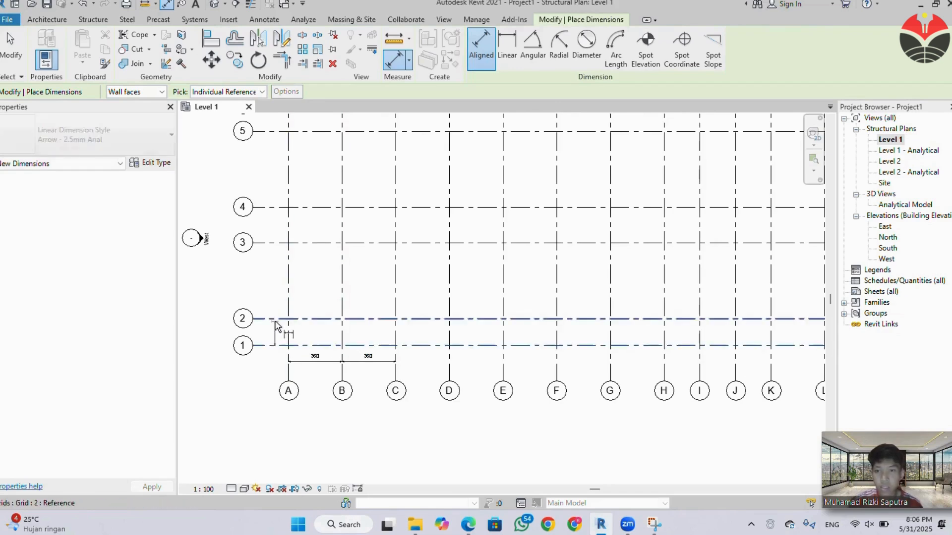
pyautogui.click(251, 318)
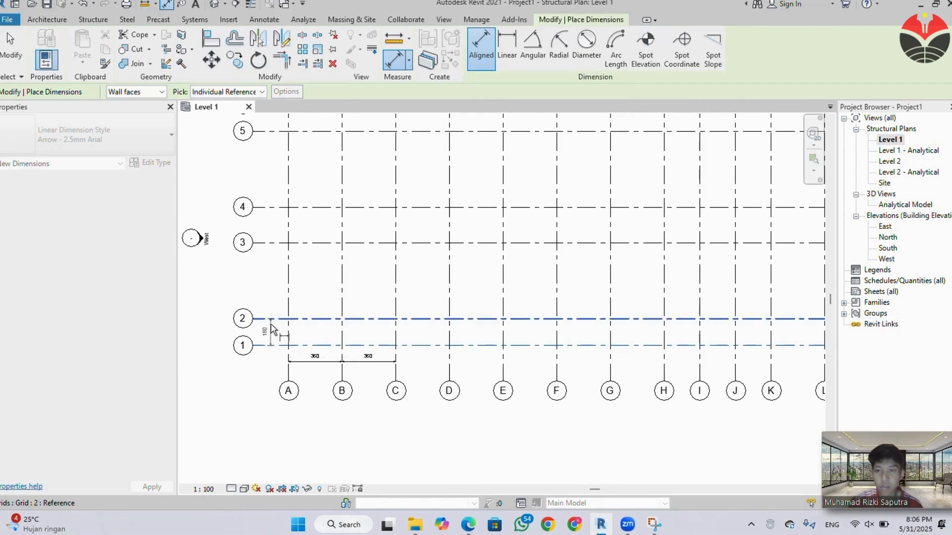
pyautogui.click(275, 303)
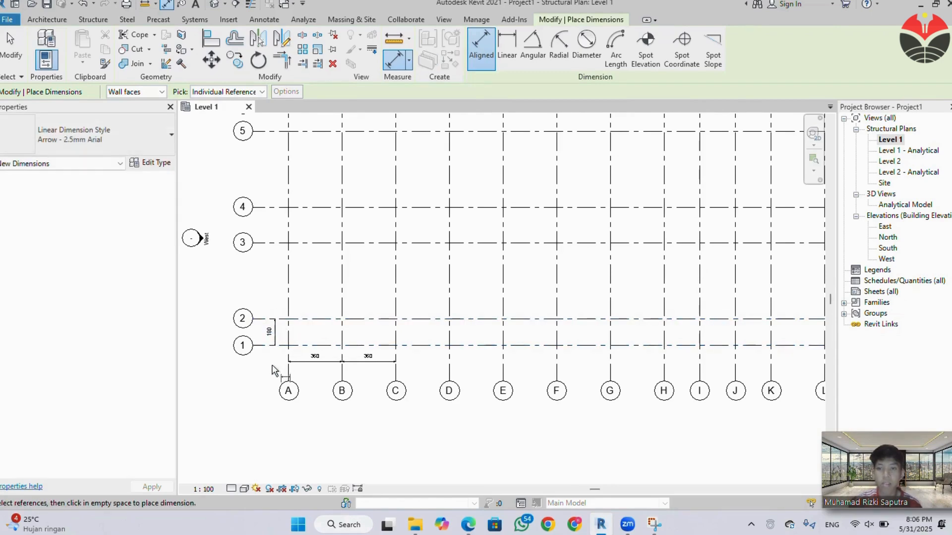
pyautogui.press('Escape')
pyautogui.press('Escape')
# Open the East elevation and extend the upper ends of the numbered grid lines well above Level 2.
pyautogui.scroll(-1, 281, 345)
pyautogui.moveTo(511, 386); pyautogui.dragTo(393, 429, button='middle')
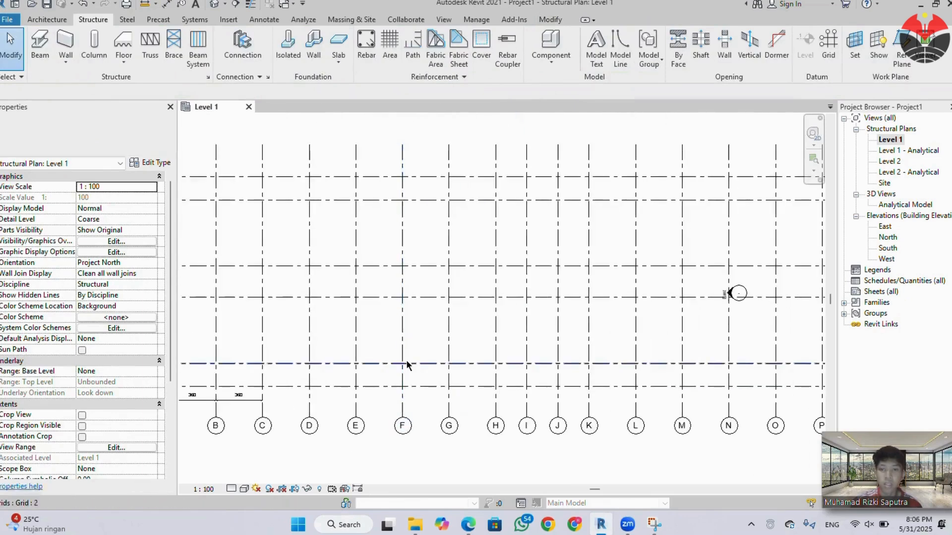
pyautogui.scroll(-1, 406, 362)
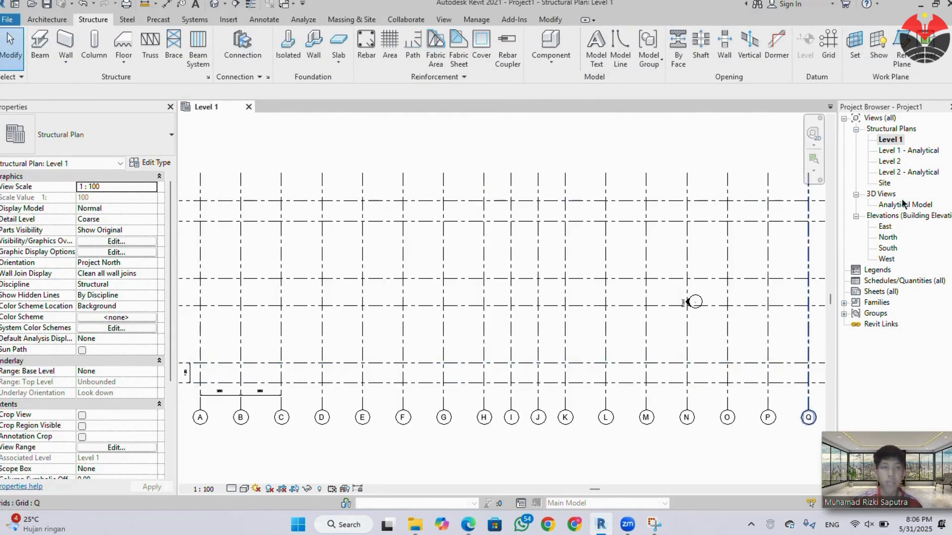
pyautogui.click(885, 227)
pyautogui.doubleClick(885, 227)
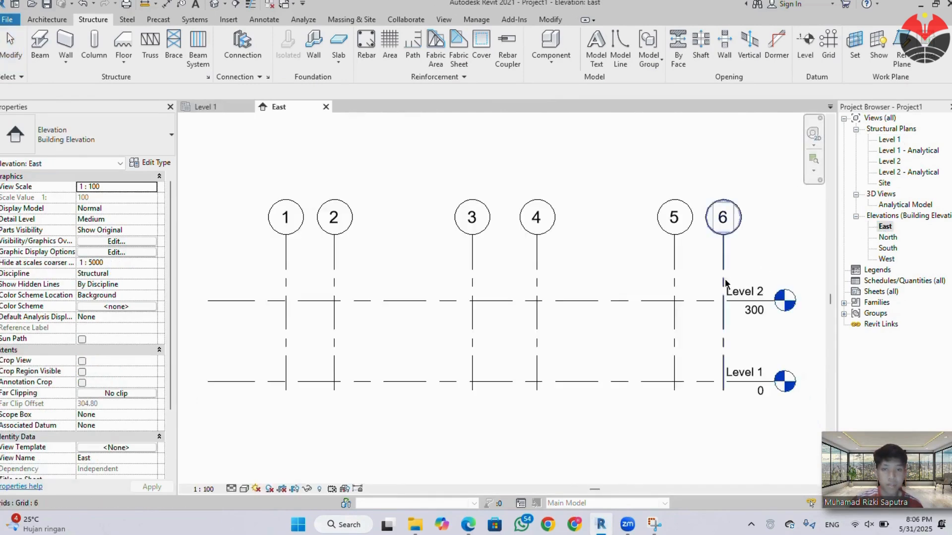
pyautogui.moveTo(713, 296); pyautogui.dragTo(560, 292, button='middle')
pyautogui.scroll(-2, 537, 269)
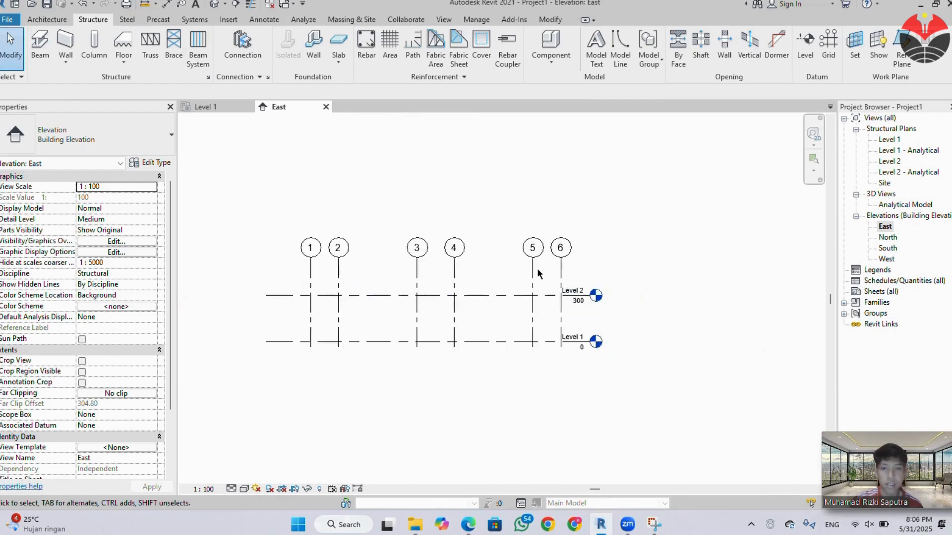
pyautogui.click(548, 280)
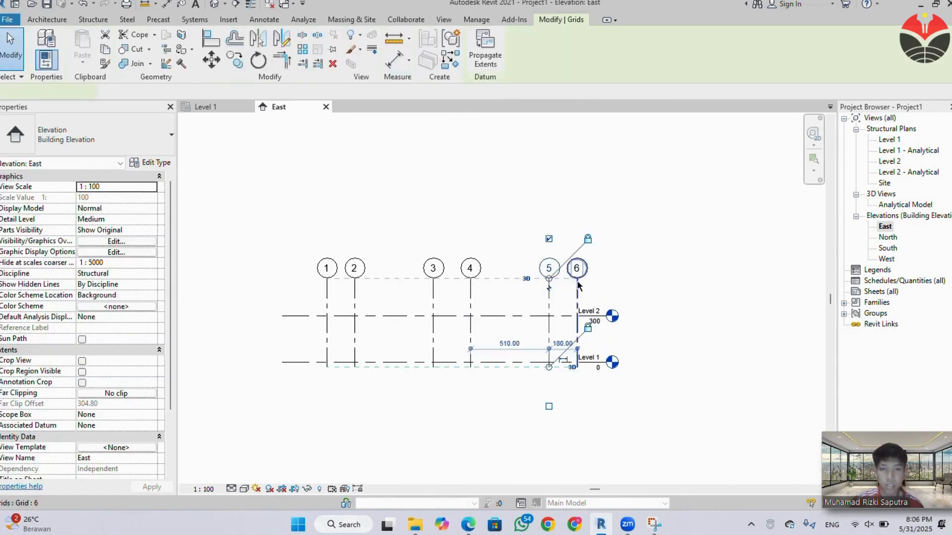
pyautogui.moveTo(550, 283); pyautogui.dragTo(548, 148)
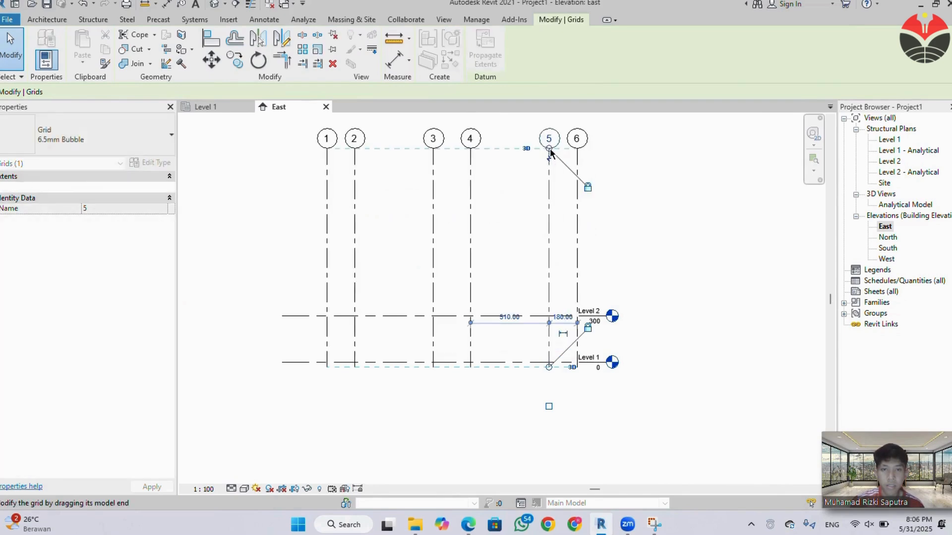
pyautogui.click(700, 290)
# Lengthen the Level 1 and Level 2 lines so their heads sit clear beyond grid 6.
pyautogui.scroll(1, 607, 342)
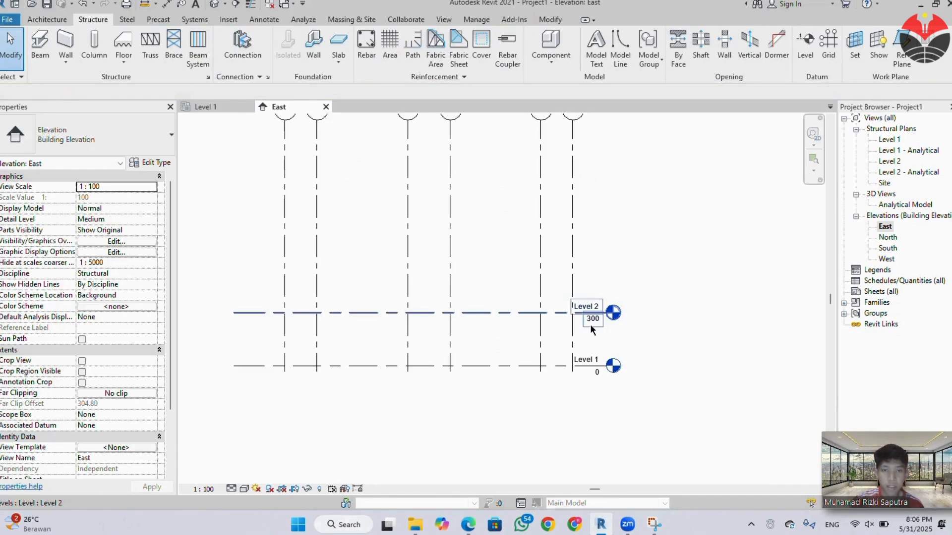
pyautogui.click(607, 315)
pyautogui.moveTo(608, 315); pyautogui.dragTo(650, 317)
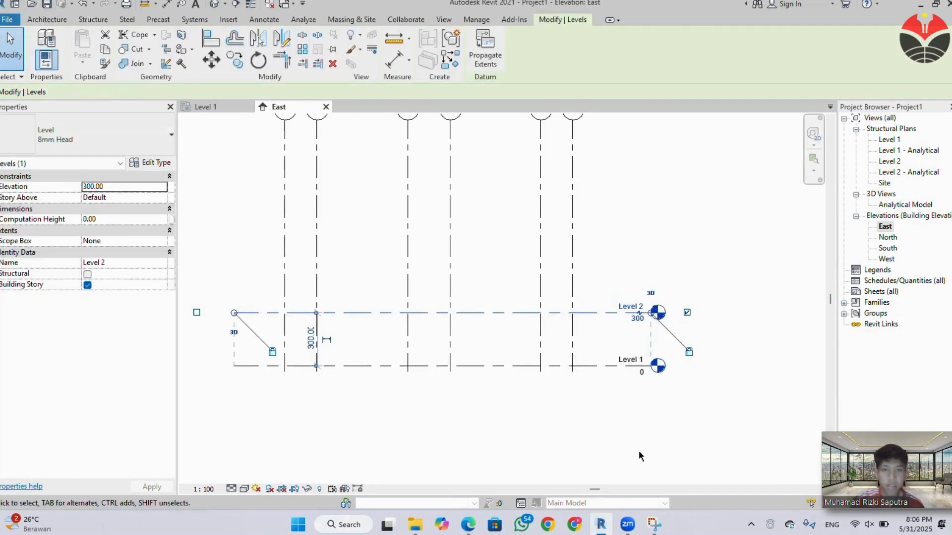
pyautogui.click(633, 419)
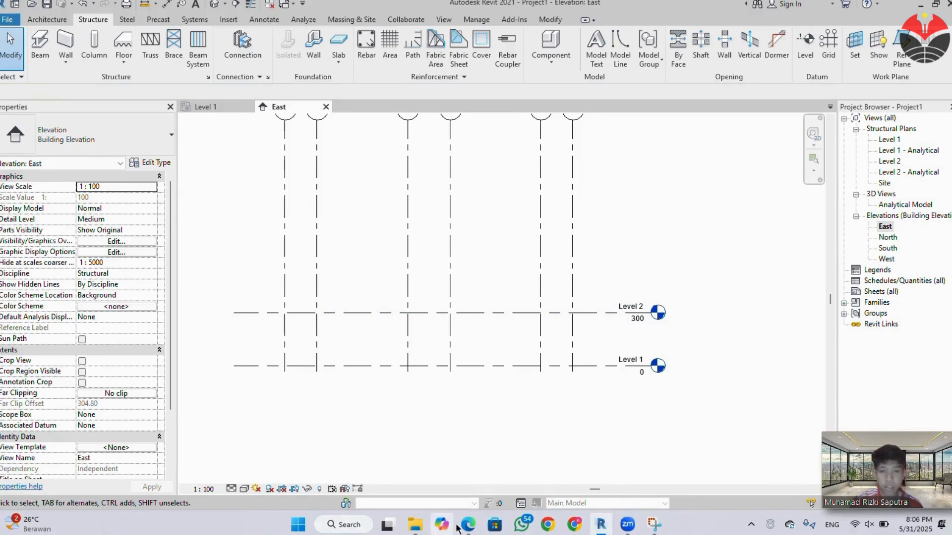
# Check the floor-to-floor heights in the PDF specification and set Level 2's elevation to 385 cm in Revit.
pyautogui.hotkey('alt', 'Tab')
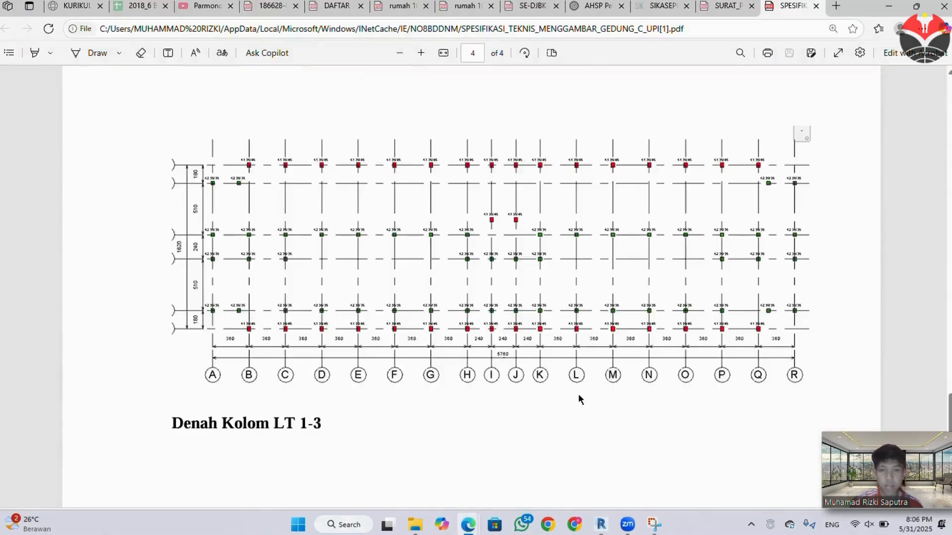
pyautogui.scroll(-15, 578, 394)
pyautogui.scroll(15, 620, 423)
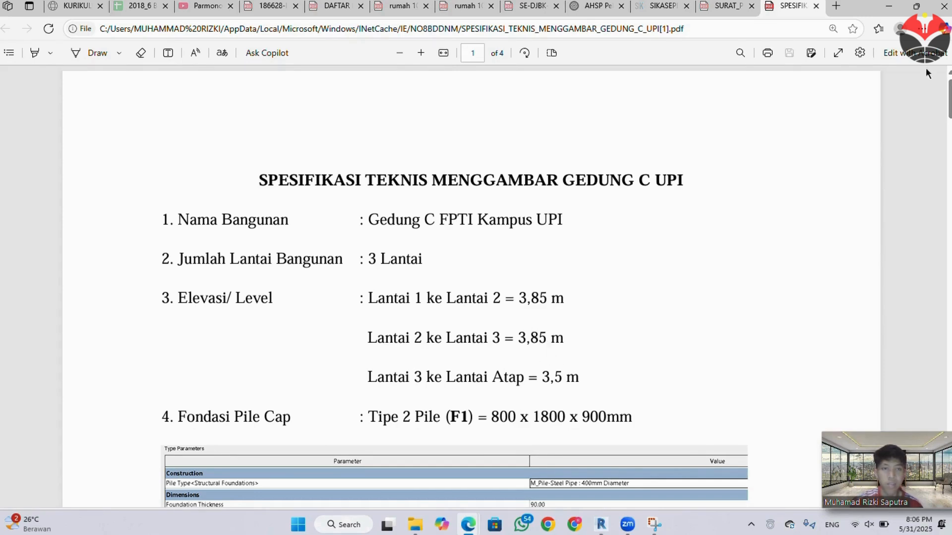
pyautogui.click(885, 5)
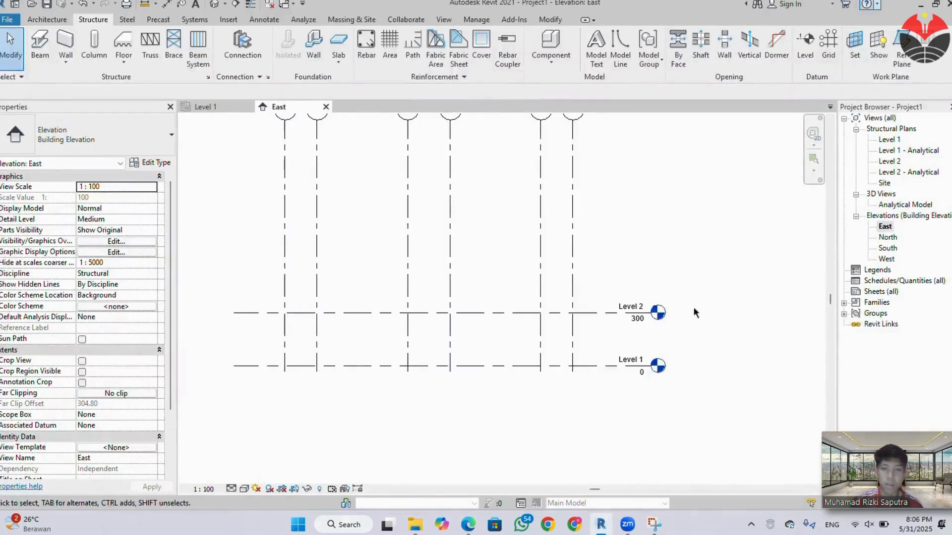
pyautogui.doubleClick(636, 318)
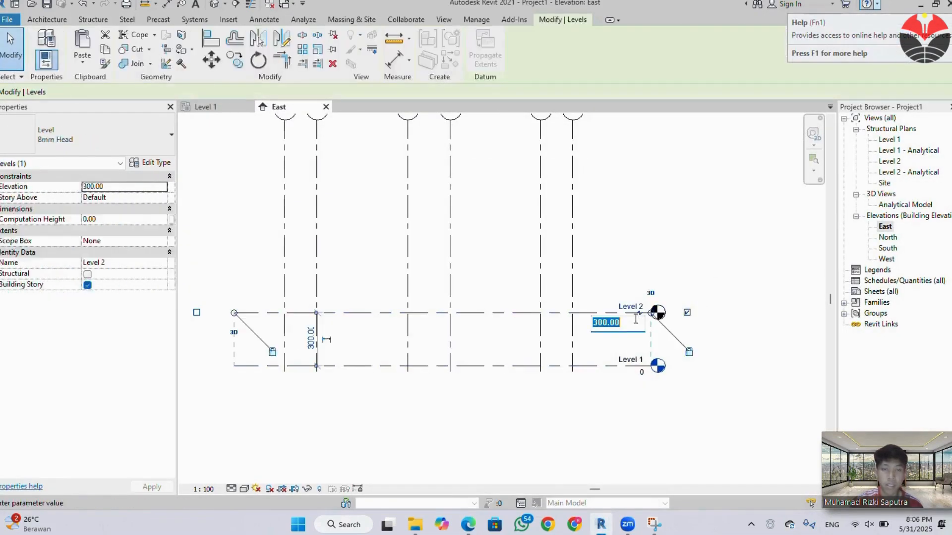
pyautogui.write('385')
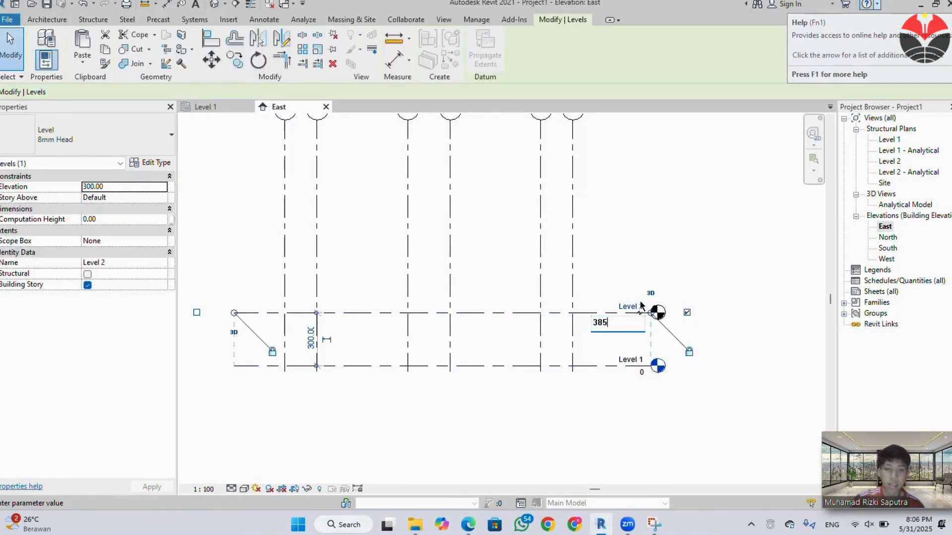
pyautogui.press('Return')
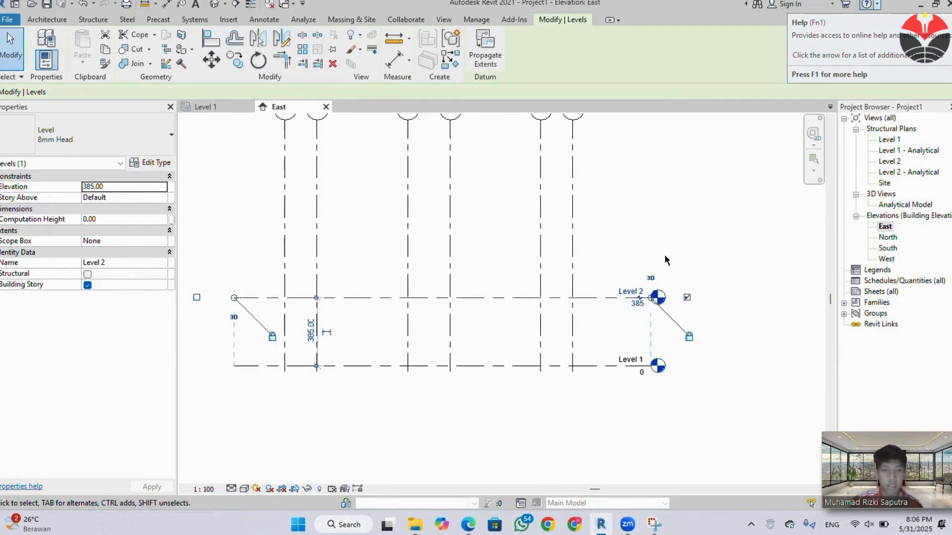
pyautogui.click(661, 236)
# Draw two levels above Level 2 at elevations of about 645 and 1055 cm, aligned with the ends of the existing level lines.
pyautogui.moveTo(661, 237); pyautogui.dragTo(674, 275, button='middle')
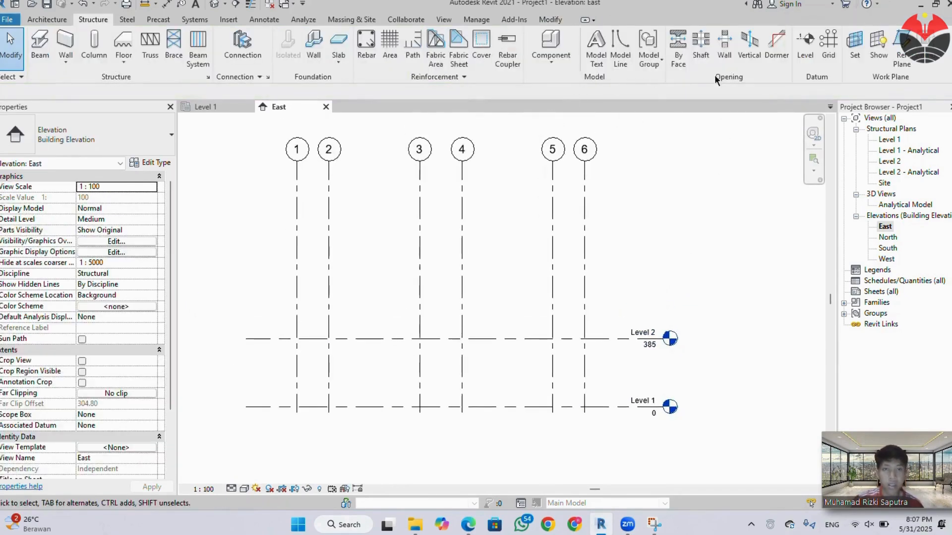
pyautogui.click(805, 52)
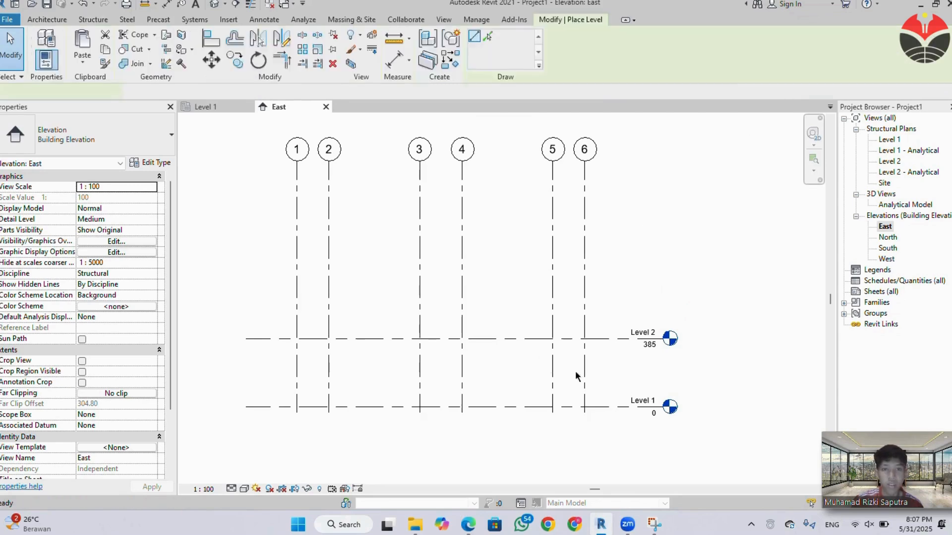
pyautogui.click(250, 293)
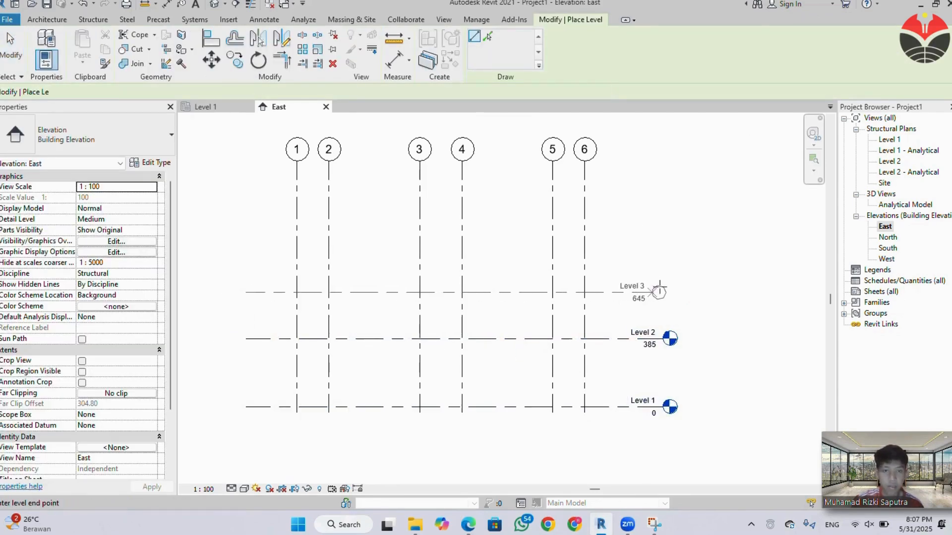
pyautogui.click(666, 292)
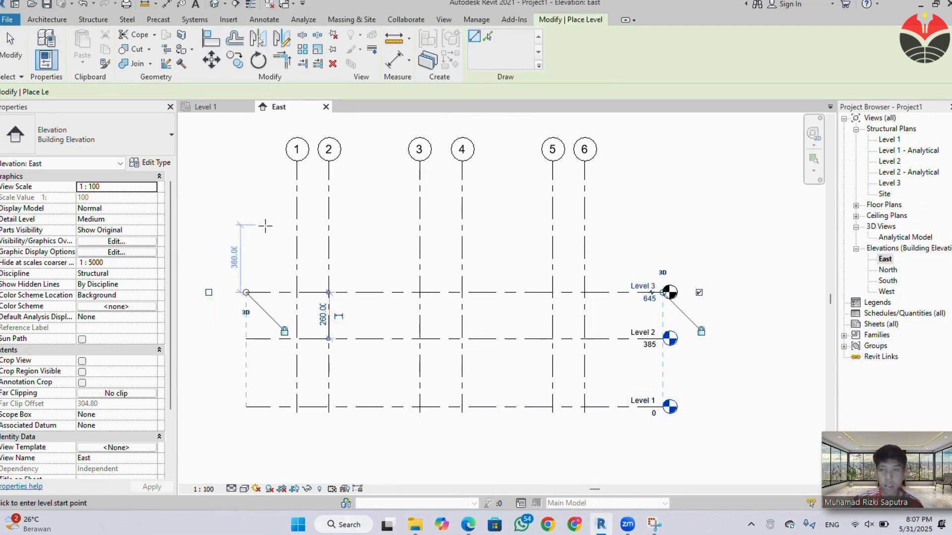
pyautogui.press('Escape')
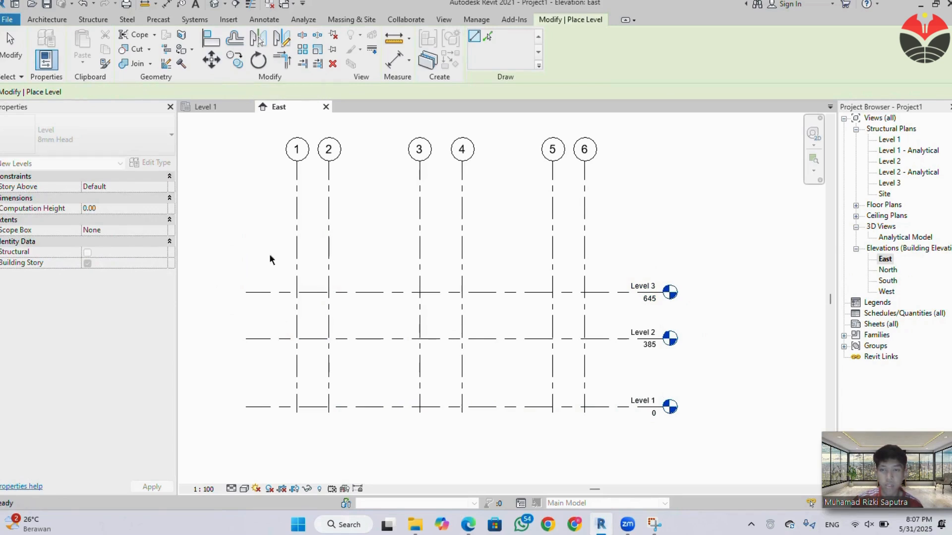
pyautogui.click(247, 219)
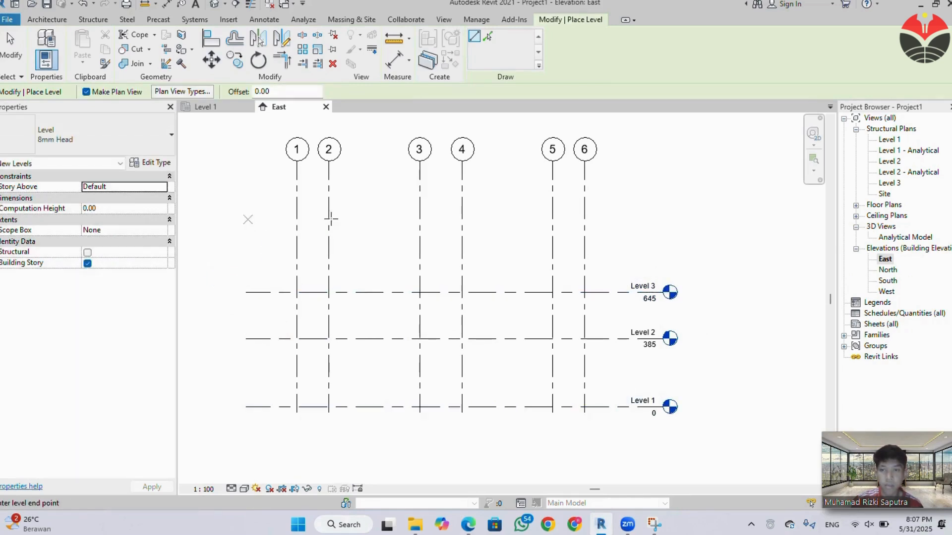
pyautogui.click(666, 219)
pyautogui.press('Escape')
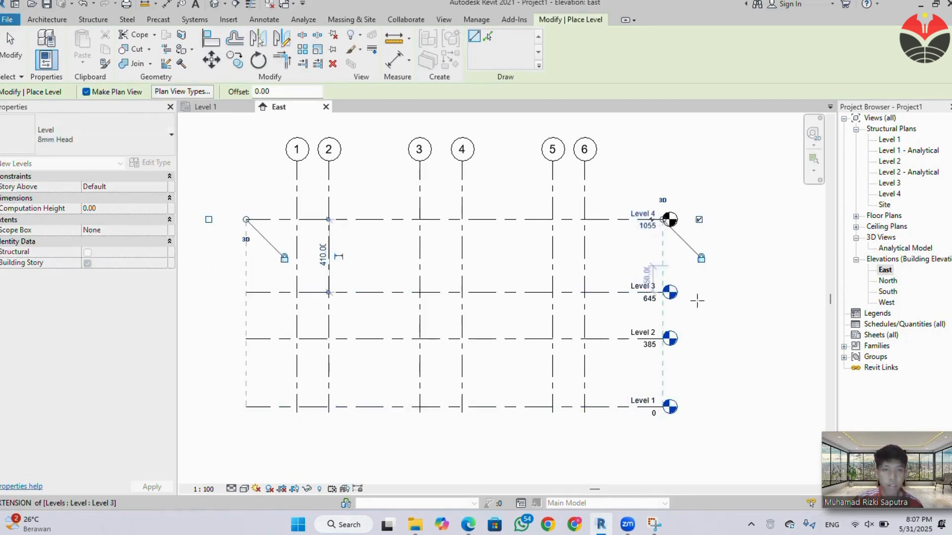
pyautogui.press('Escape')
# Set Level 3's elevation with the formula =385+385.
pyautogui.doubleClick(649, 299)
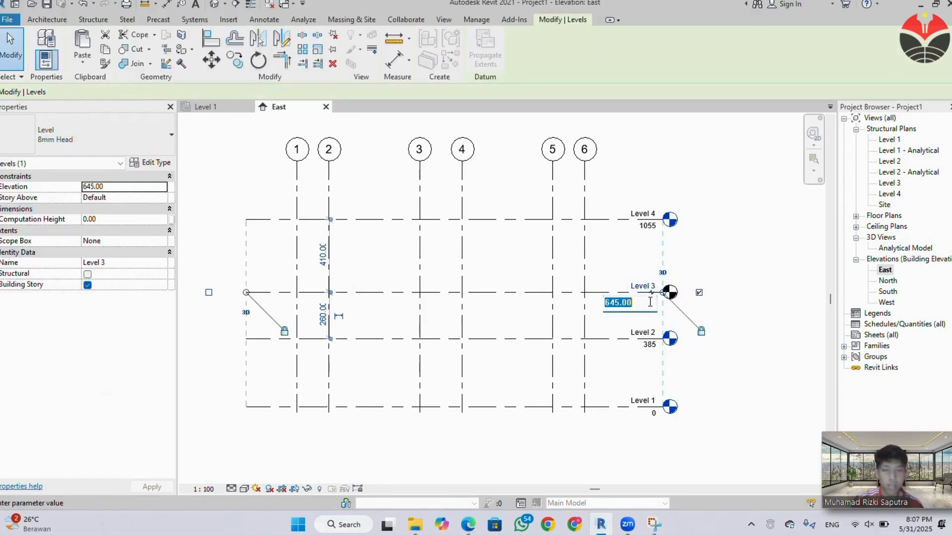
pyautogui.write('=3')
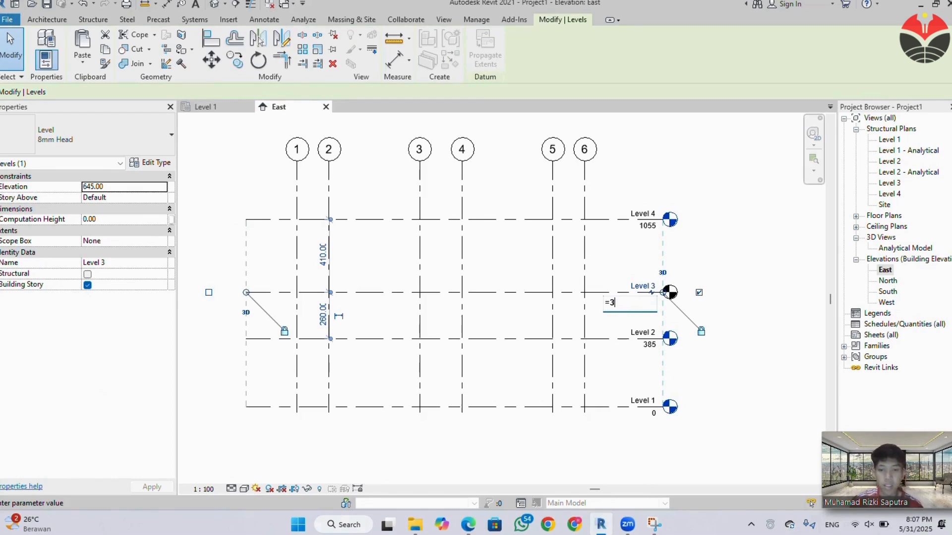
pyautogui.write('85')
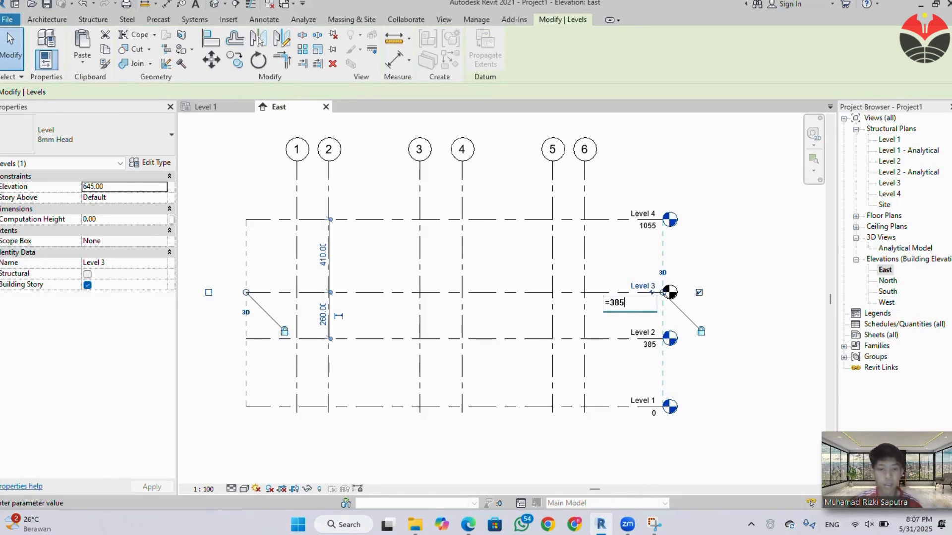
pyautogui.write('+3')
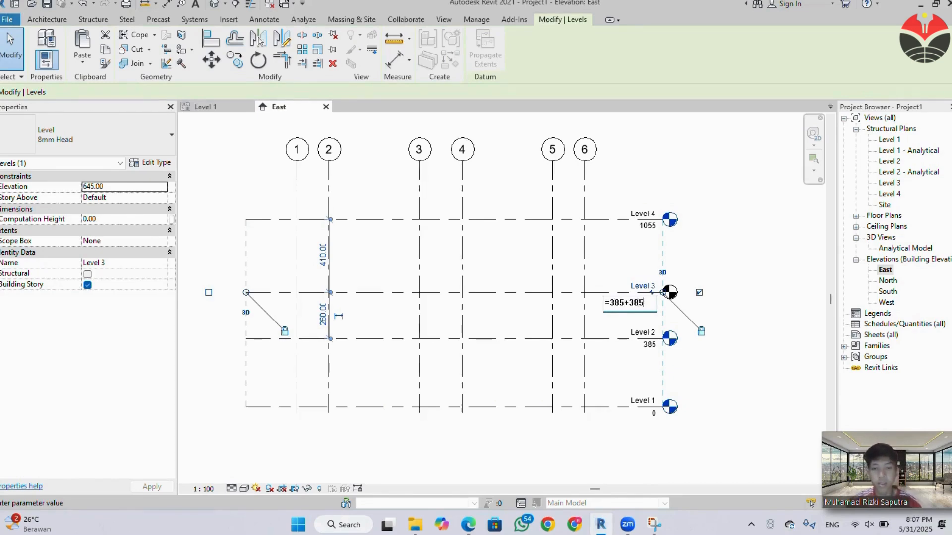
pyautogui.write('85')
pyautogui.press('Return')
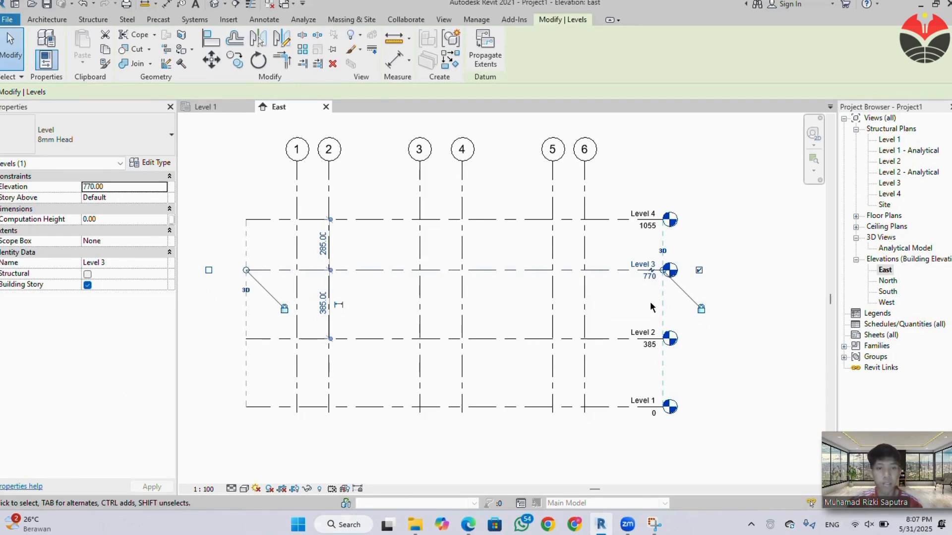
# Set Level 4's elevation with the formula =770+350.
pyautogui.click(649, 228)
pyautogui.hotkey('ctrl', 'z')
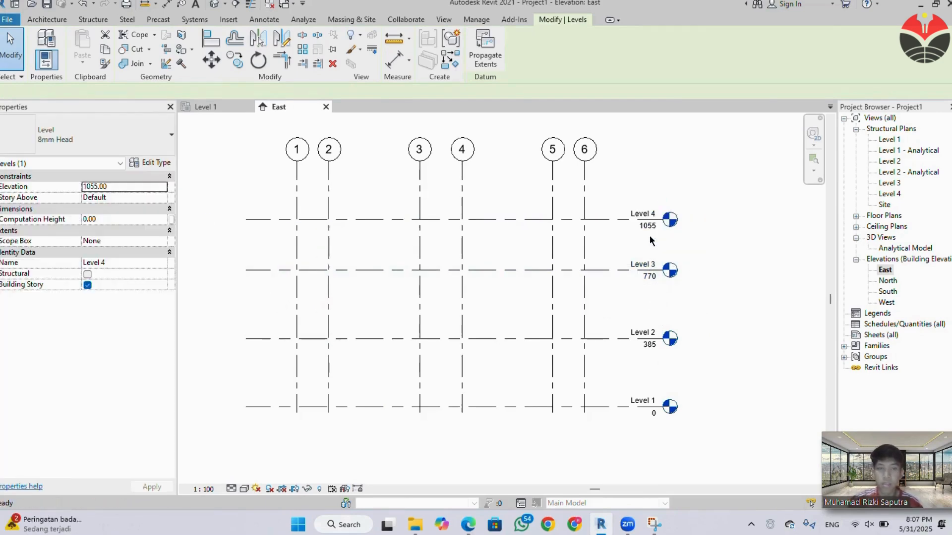
pyautogui.doubleClick(653, 227)
pyautogui.hotkey('ctrl', 'z')
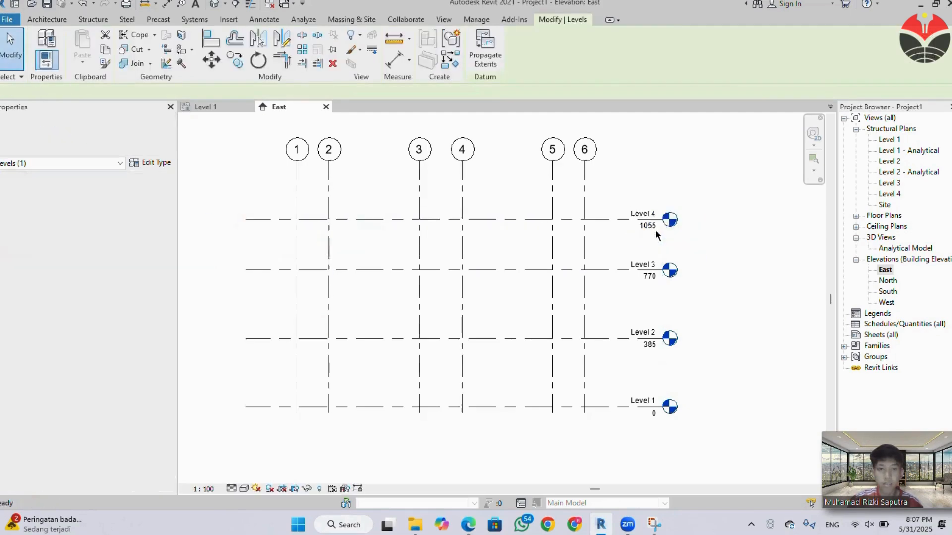
pyautogui.scroll(2, 655, 230)
pyautogui.doubleClick(652, 226)
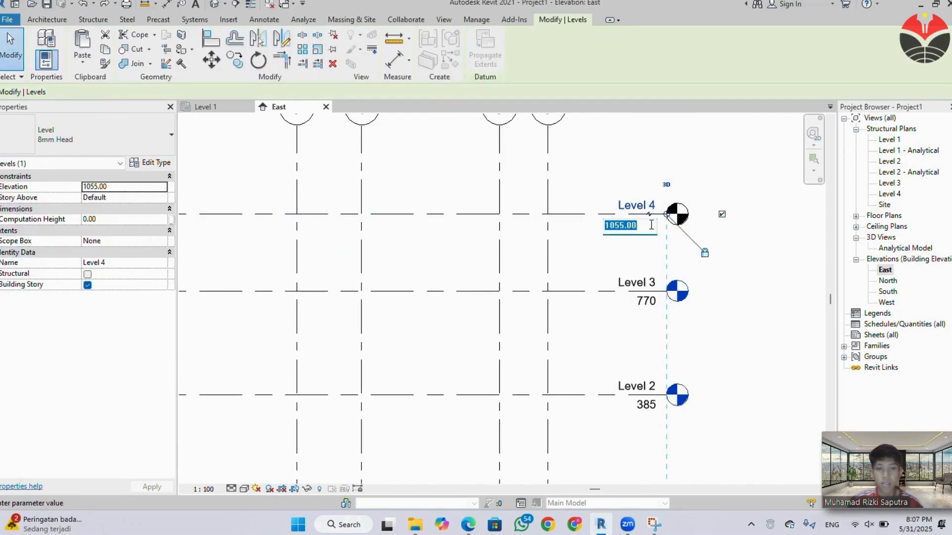
pyautogui.write('=770+35')
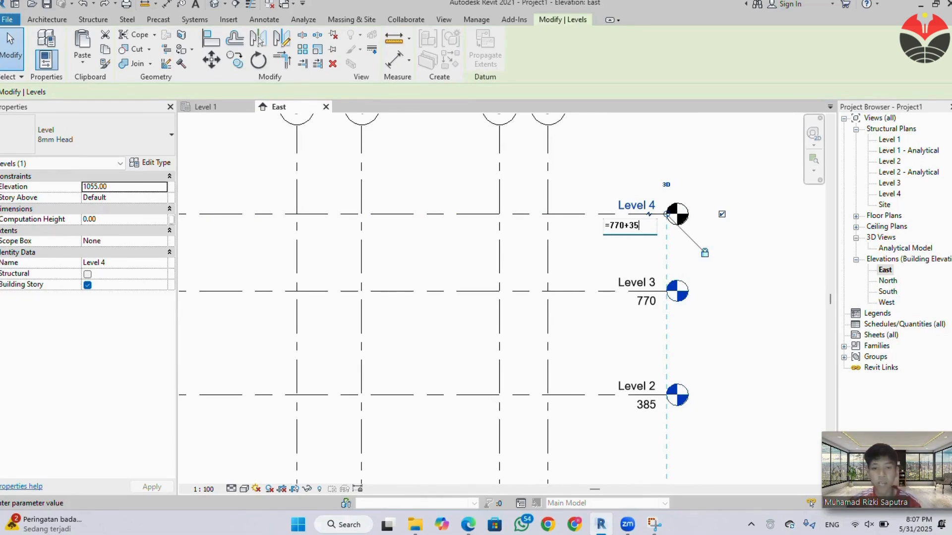
pyautogui.write('0')
pyautogui.press('Return')
pyautogui.scroll(-2, 672, 268)
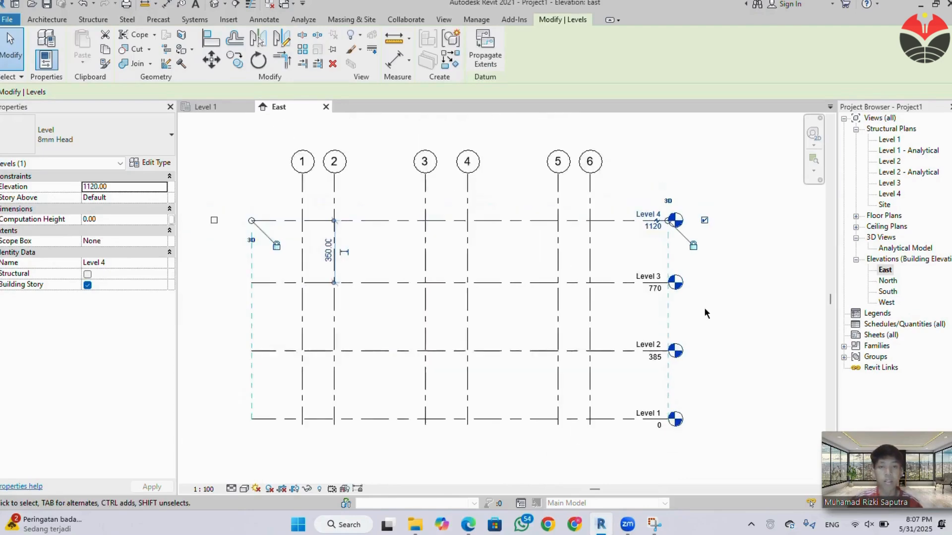
pyautogui.click(709, 309)
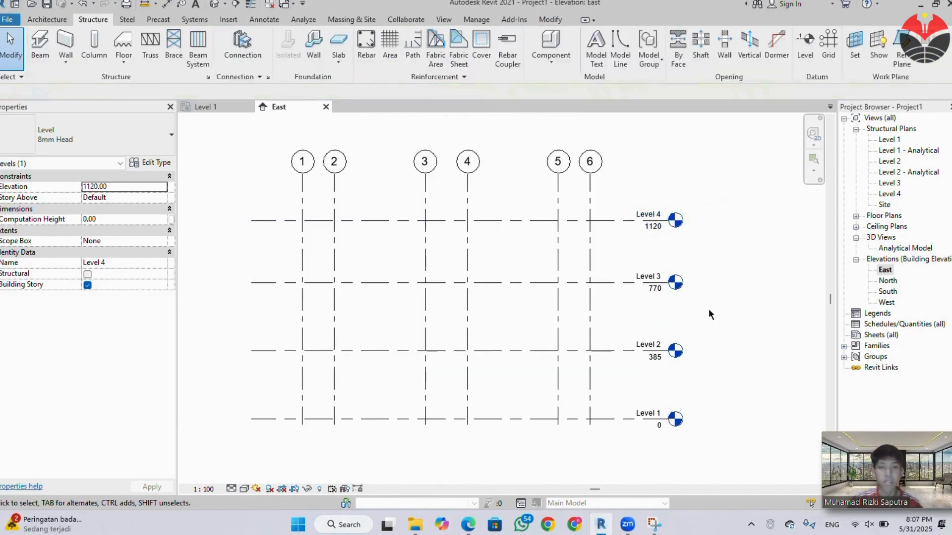
# Rename Level 1 as LANTAI 1 together with its matching plan view, and switch to that plan.
pyautogui.click(650, 418)
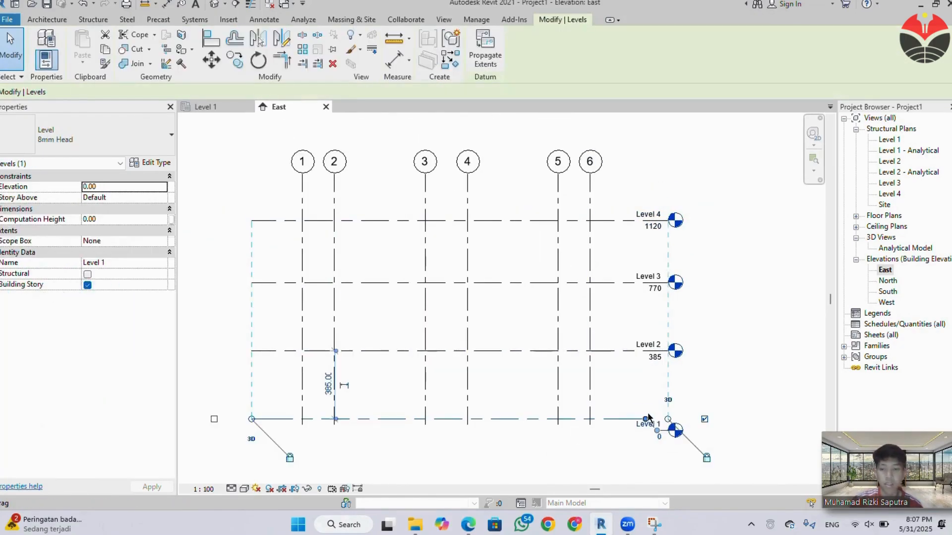
pyautogui.scroll(4, 644, 421)
pyautogui.doubleClick(655, 414)
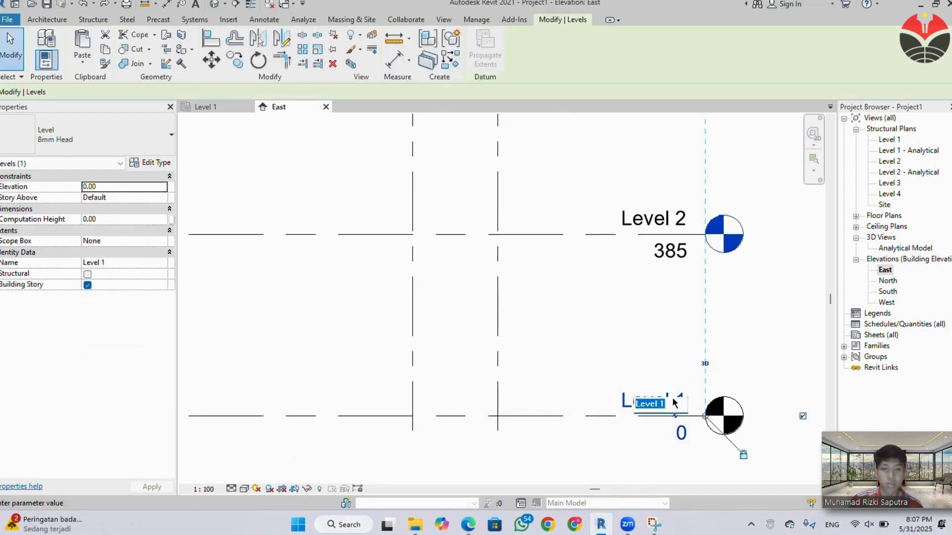
pyautogui.moveTo(658, 405); pyautogui.dragTo(640, 403)
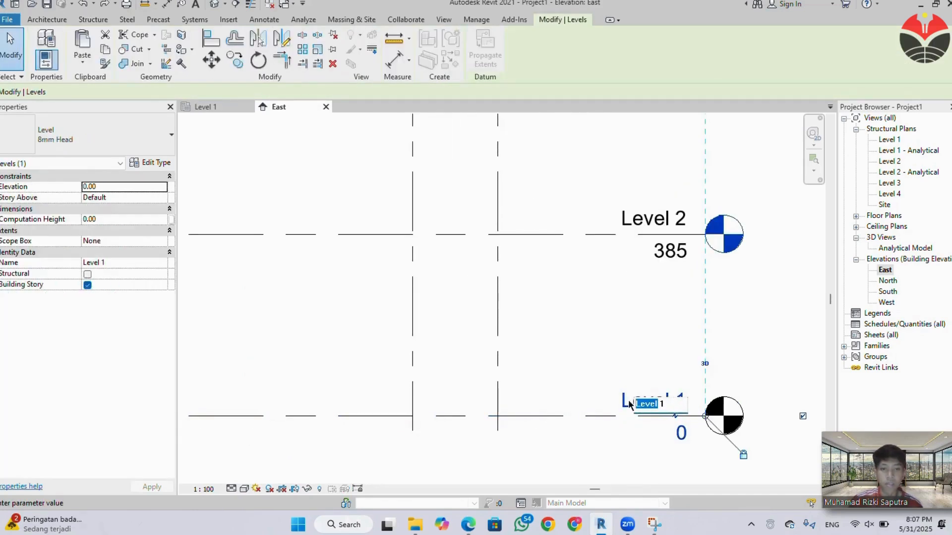
pyautogui.write('LANTAI')
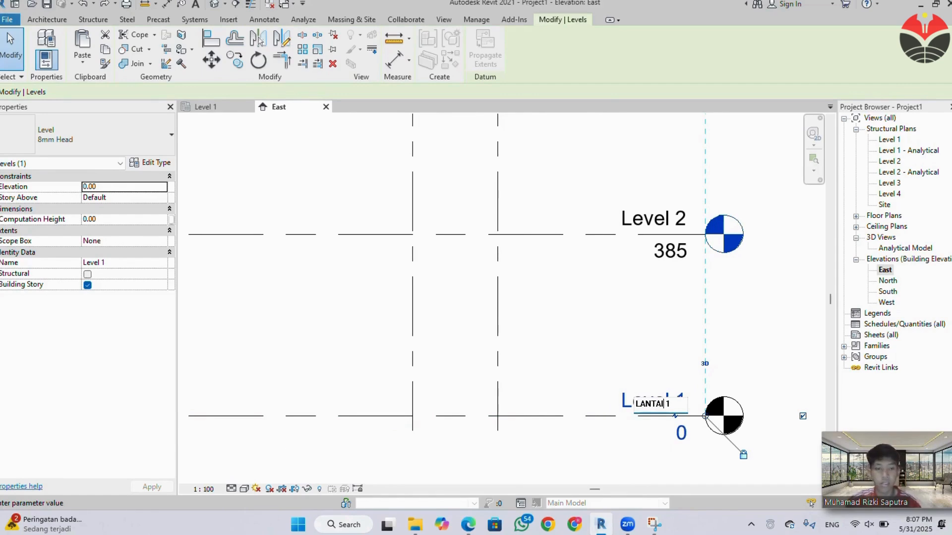
pyautogui.press('Return')
pyautogui.click(516, 262)
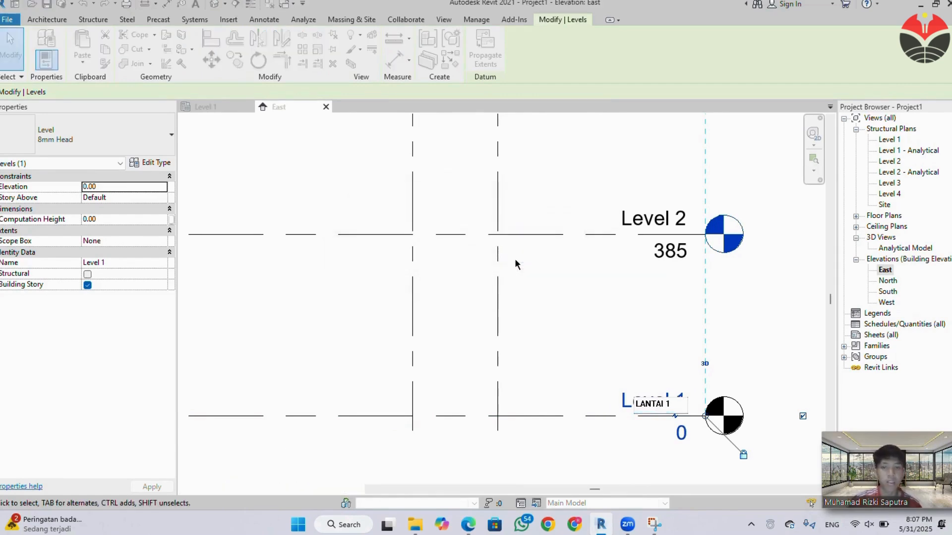
pyautogui.click(646, 335)
pyautogui.scroll(-1, 647, 335)
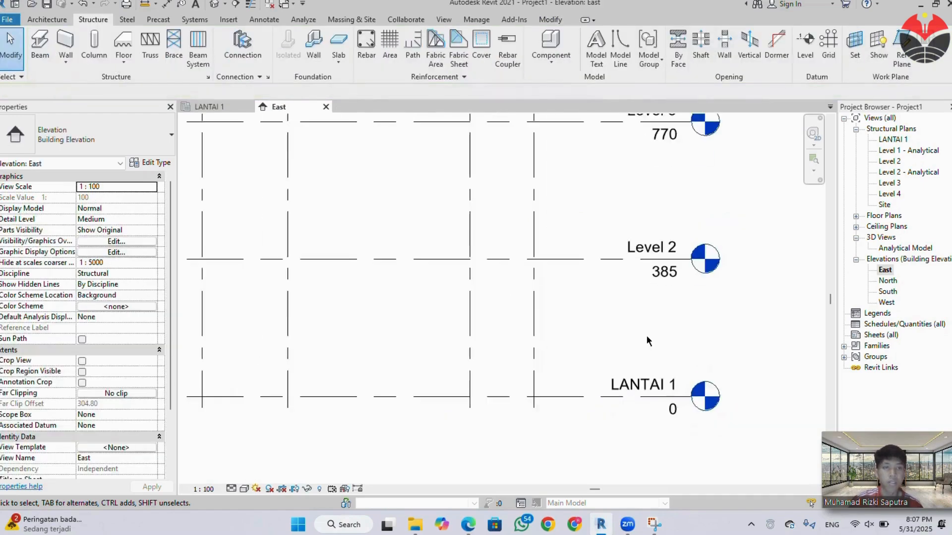
pyautogui.scroll(-3, 647, 335)
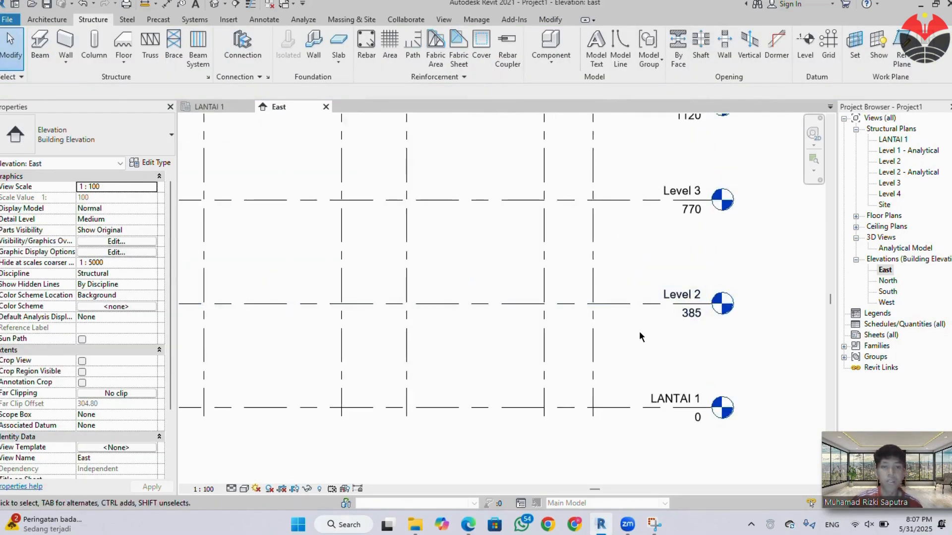
pyautogui.scroll(-4, 639, 336)
pyautogui.moveTo(686, 368); pyautogui.dragTo(637, 332, button='middle')
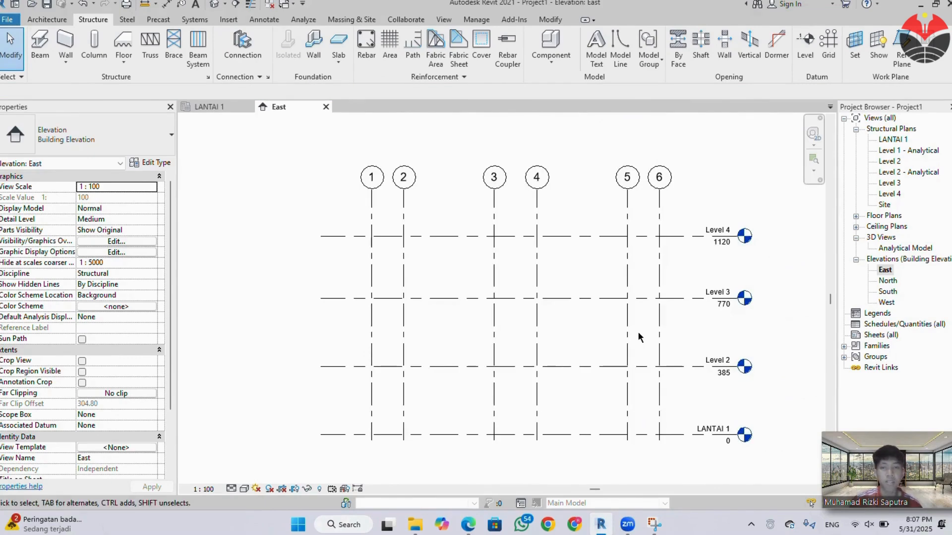
pyautogui.click(208, 108)
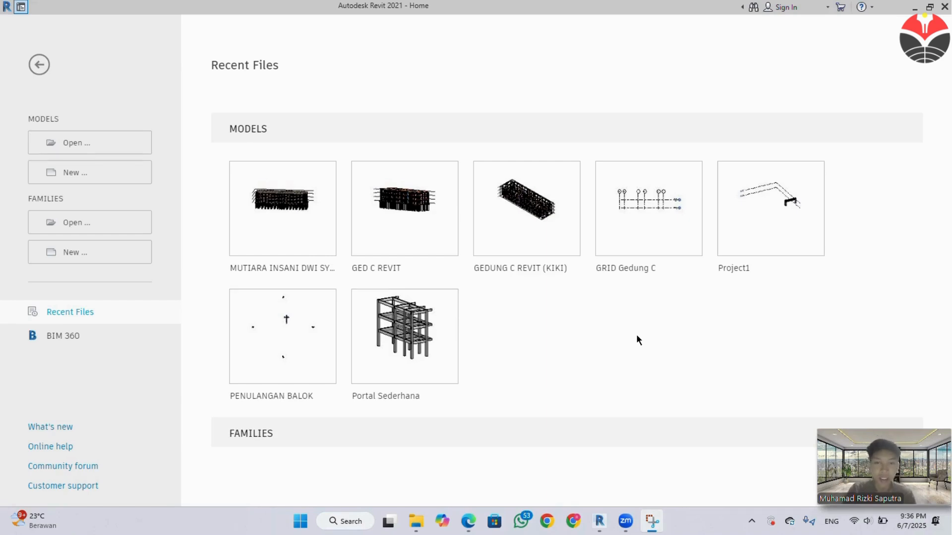
# Open the recent GED C REVIT project and its LANTAI 1 structural plan, framed on the lettered grid bubbles near grid 1.
pyautogui.click(415, 242)
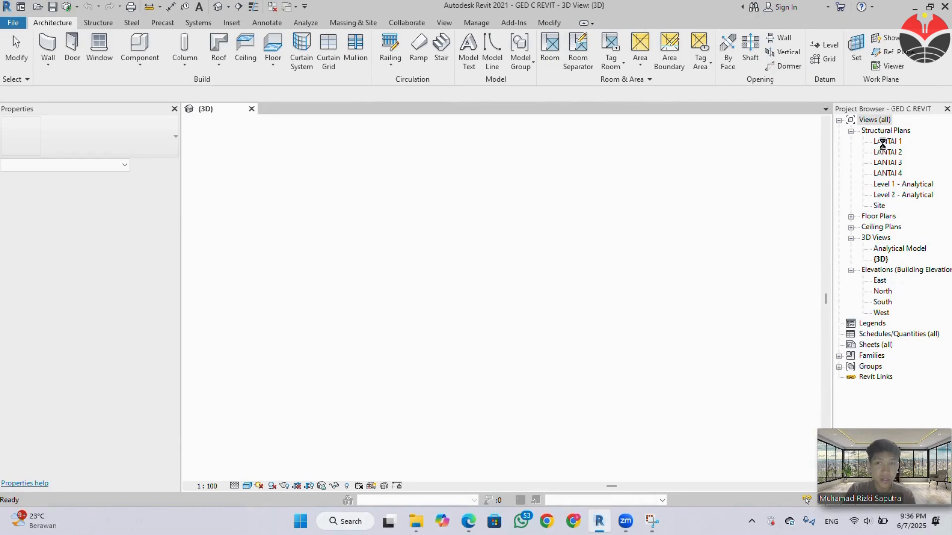
pyautogui.doubleClick(884, 141)
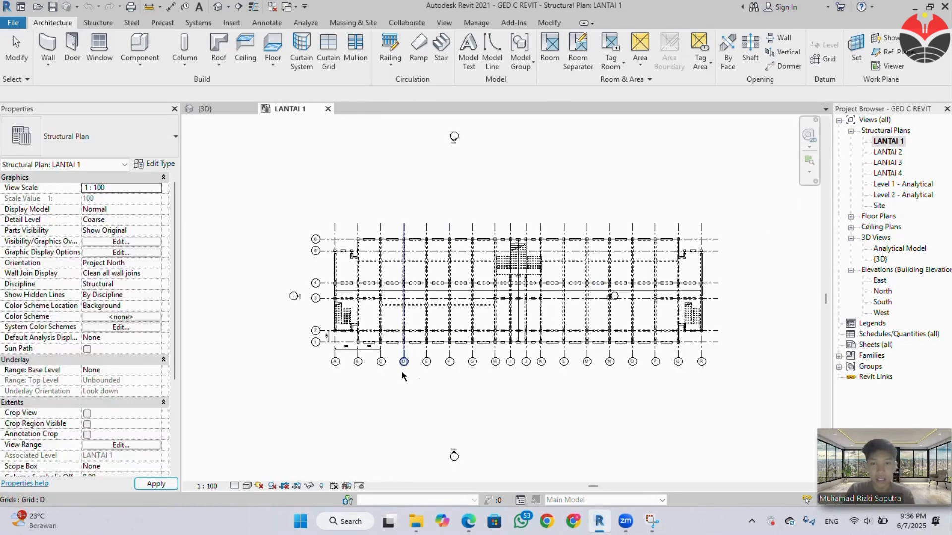
pyautogui.scroll(3, 365, 350)
pyautogui.scroll(3, 363, 349)
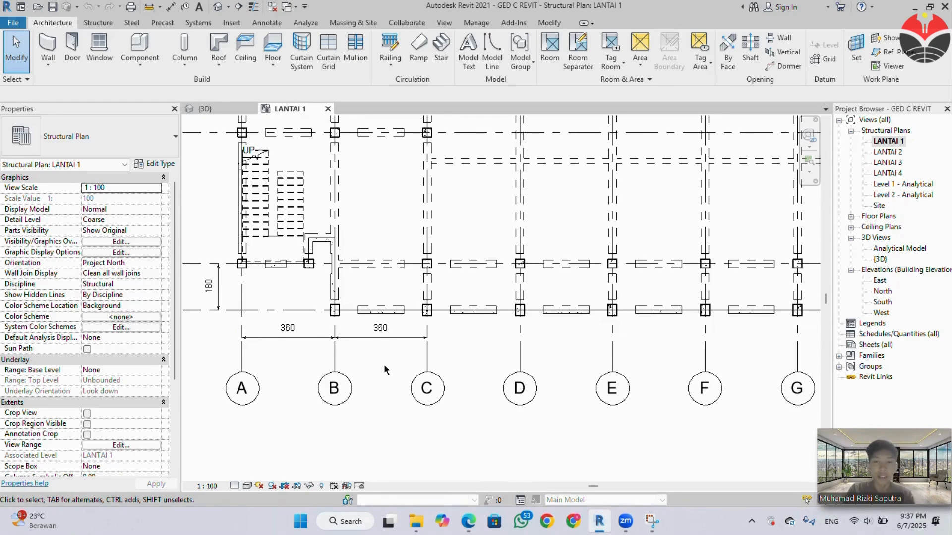
pyautogui.scroll(-3, 383, 364)
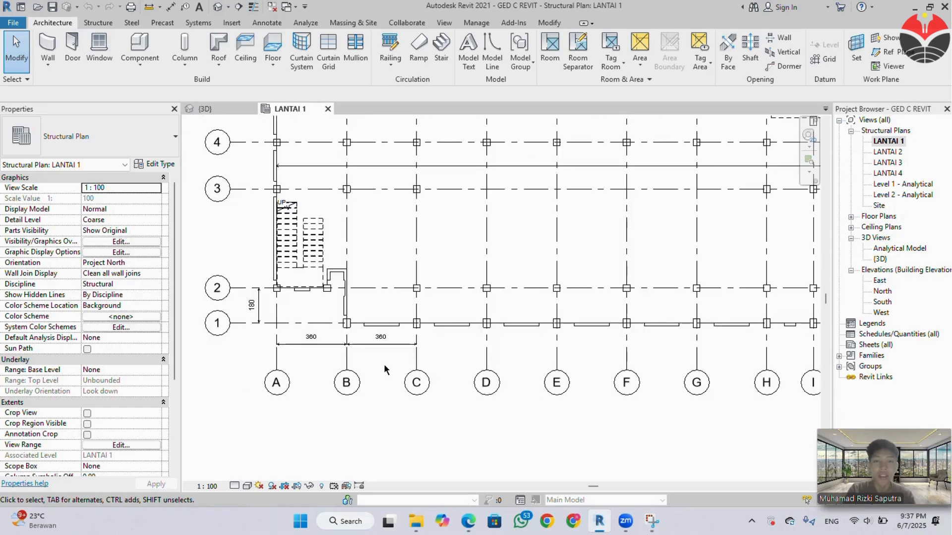
pyautogui.scroll(1, 383, 364)
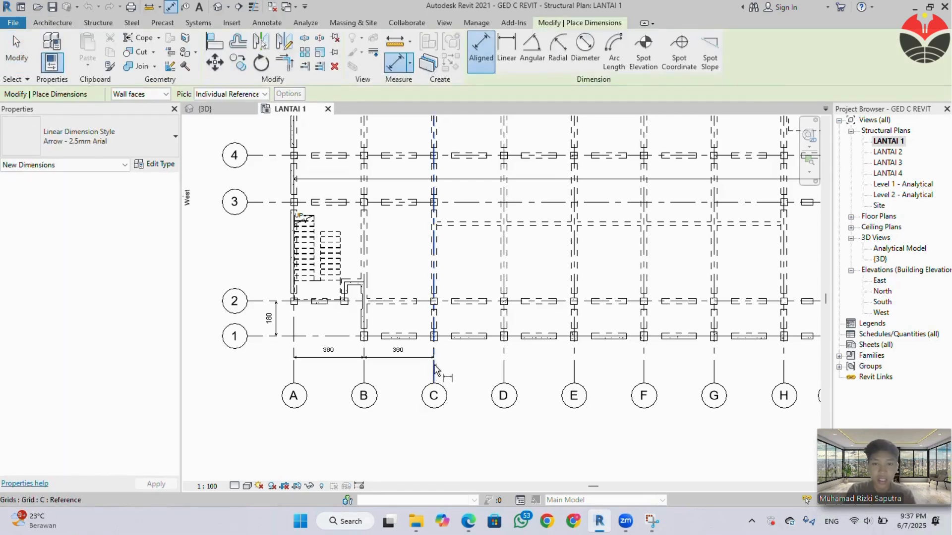
# Add separate aligned dimensions between grids C–D, D–E and E–F, in line with the existing A–C dimensions below grid 1.
pyautogui.click(435, 369)
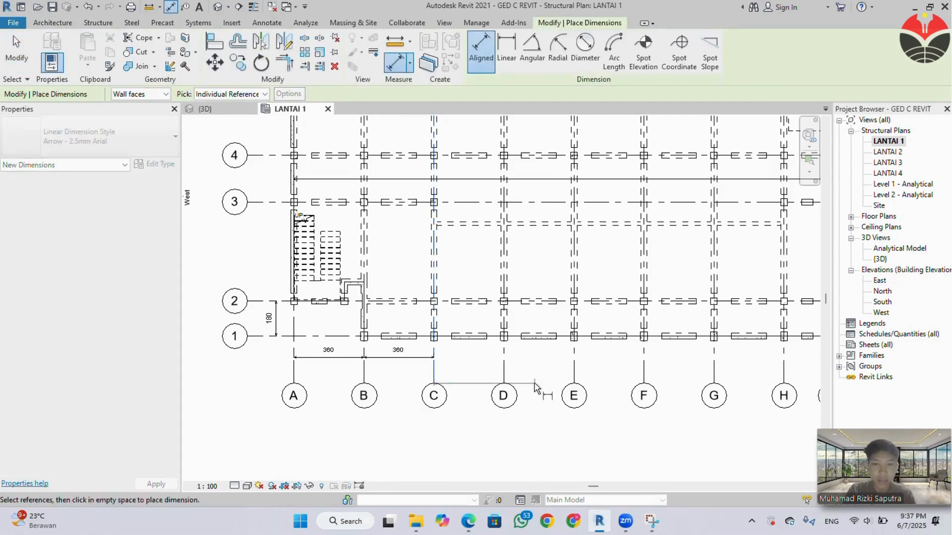
pyautogui.click(504, 361)
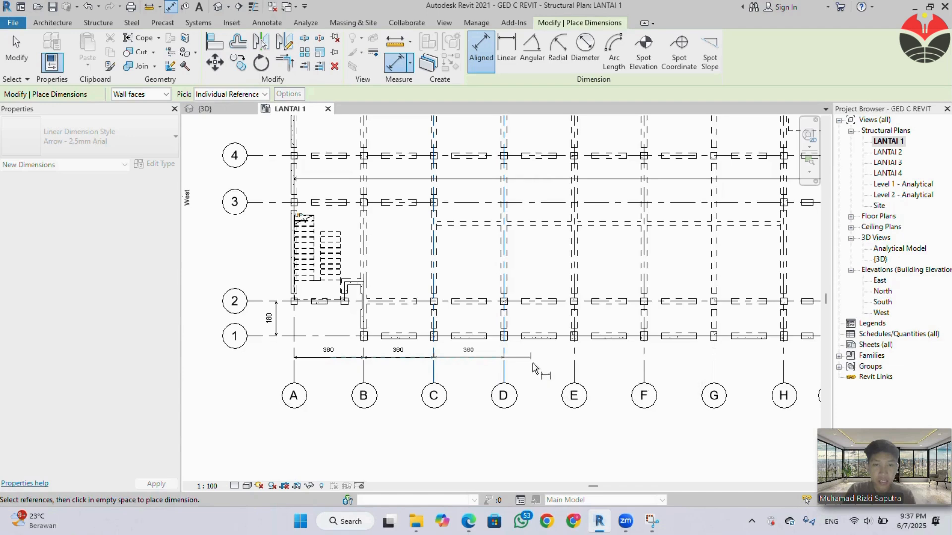
pyautogui.click(537, 373)
pyautogui.click(504, 373)
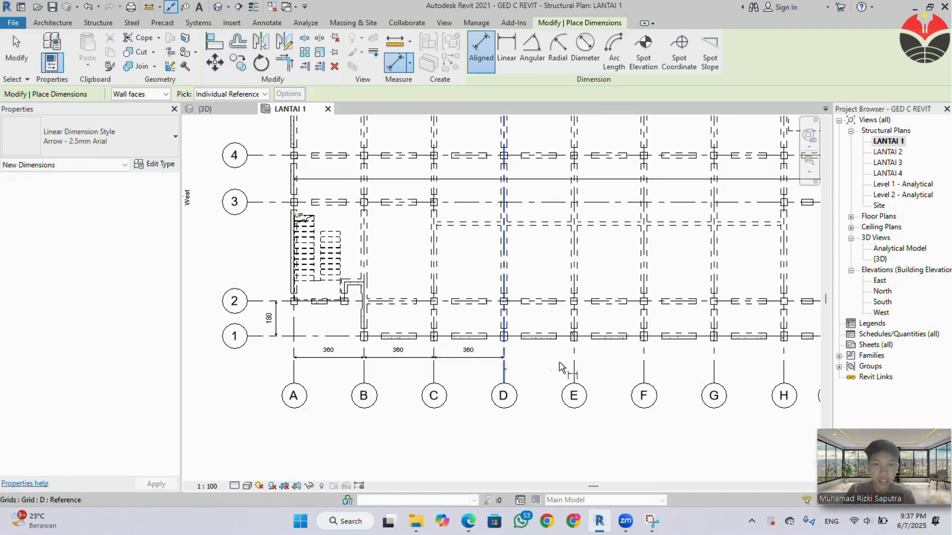
pyautogui.click(575, 364)
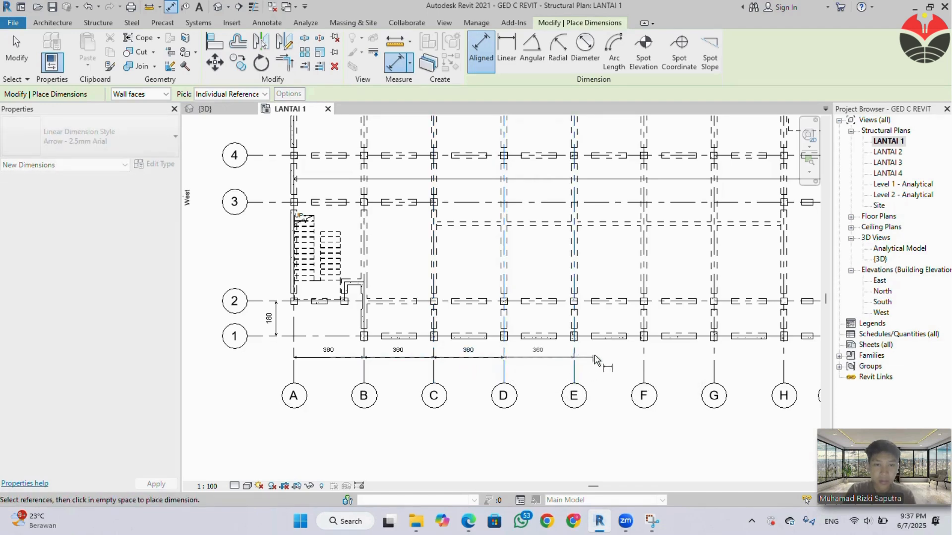
pyautogui.click(595, 359)
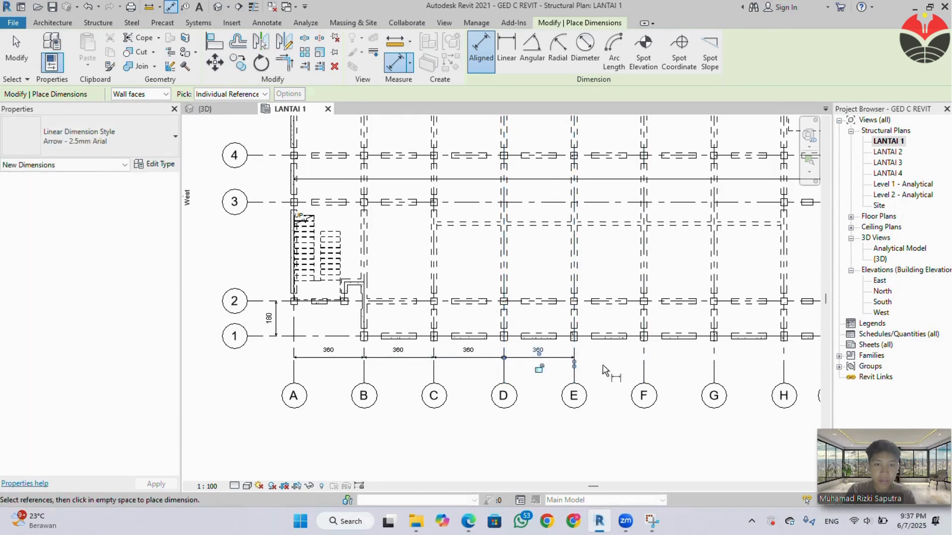
pyautogui.click(574, 366)
pyautogui.click(643, 367)
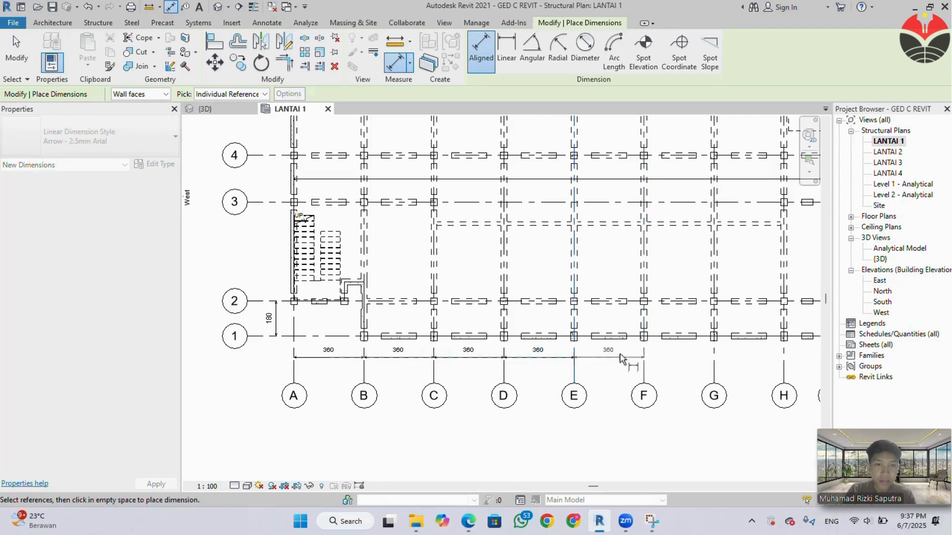
pyautogui.click(703, 365)
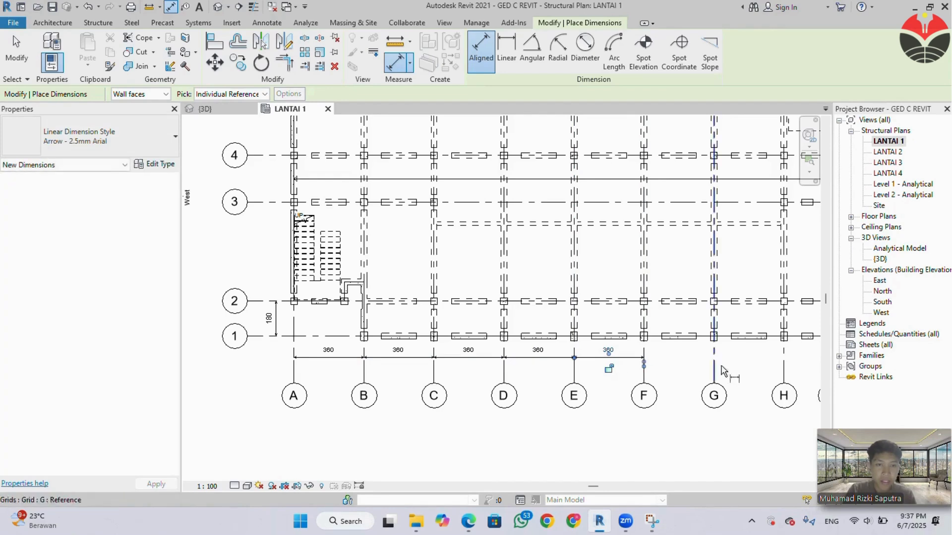
# Begin a continuous aligned dimension string from grid F, referencing each grid through L, in line with the existing dimensions.
pyautogui.click(644, 359)
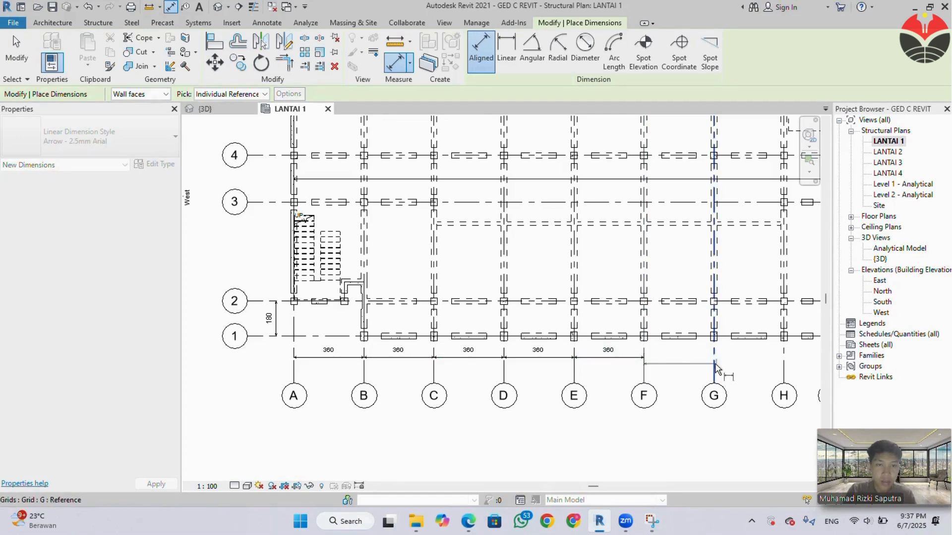
pyautogui.click(718, 366)
pyautogui.moveTo(783, 362); pyautogui.dragTo(586, 369, button='middle')
pyautogui.click(585, 369)
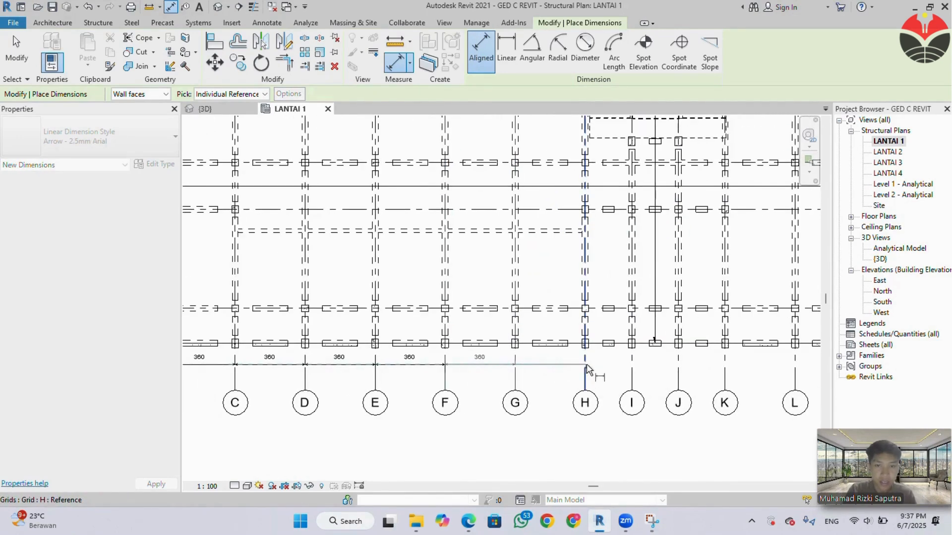
pyautogui.click(631, 368)
pyautogui.click(678, 368)
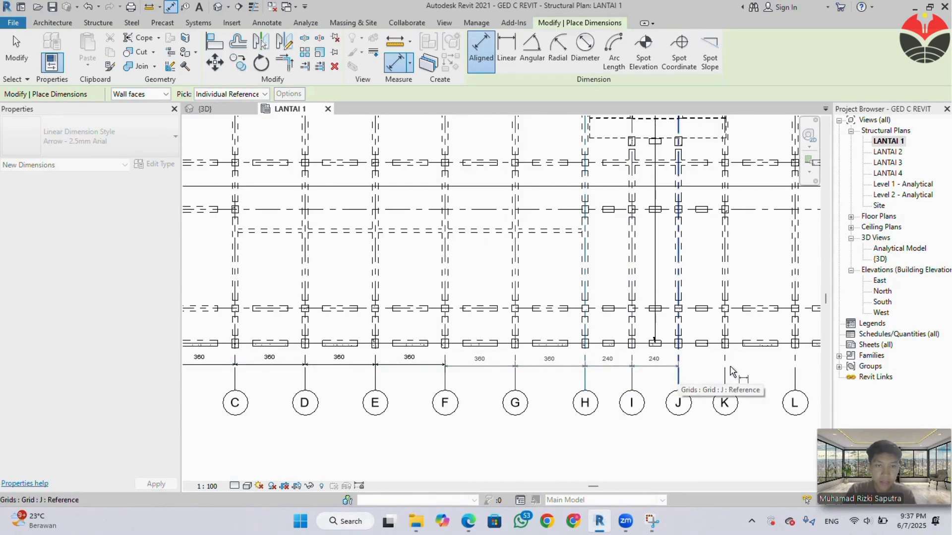
pyautogui.click(725, 369)
pyautogui.click(795, 377)
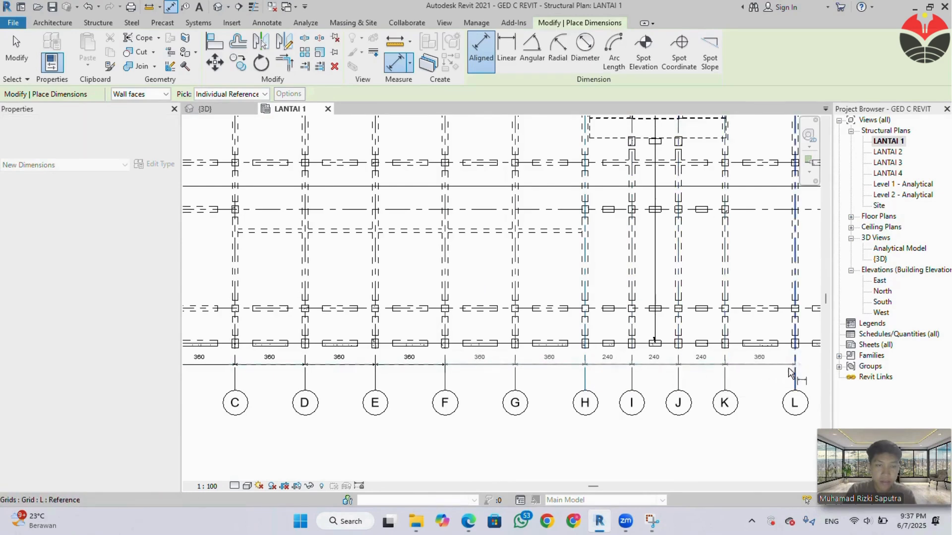
# Continue the aligned dimension string from grid L through M, N, O, P, Q and R, and place it in line with the existing dimensions.
pyautogui.moveTo(763, 382); pyautogui.dragTo(497, 383, button='middle')
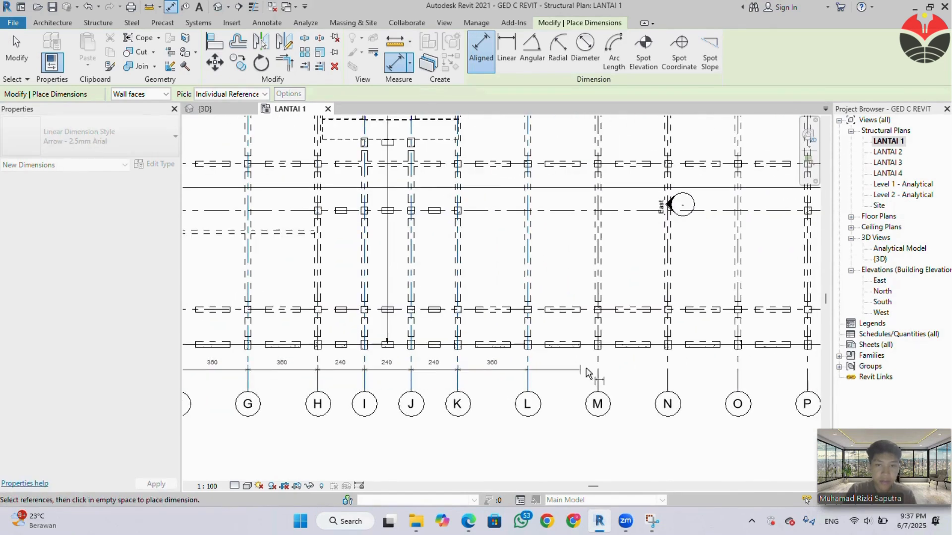
pyautogui.click(664, 372)
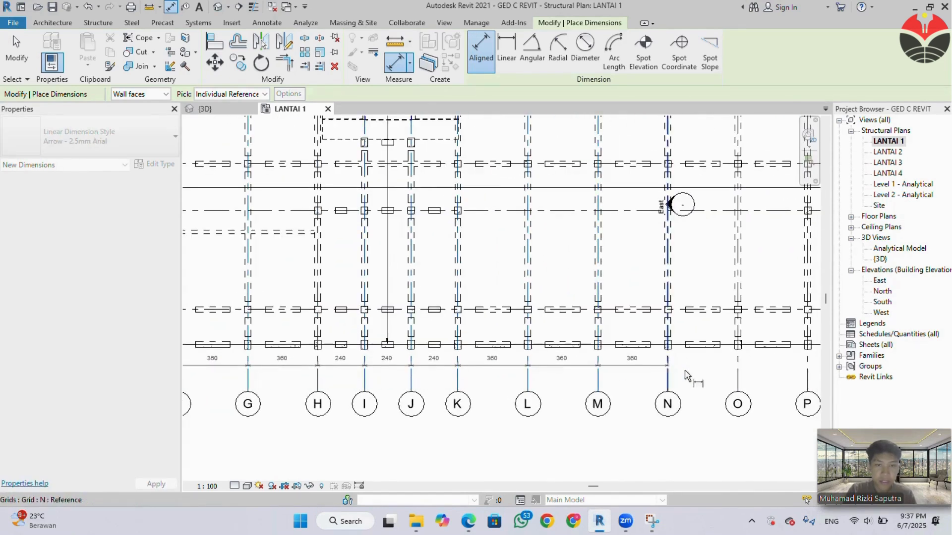
pyautogui.click(739, 372)
pyautogui.moveTo(738, 373); pyautogui.dragTo(502, 376, button='middle')
pyautogui.click(570, 373)
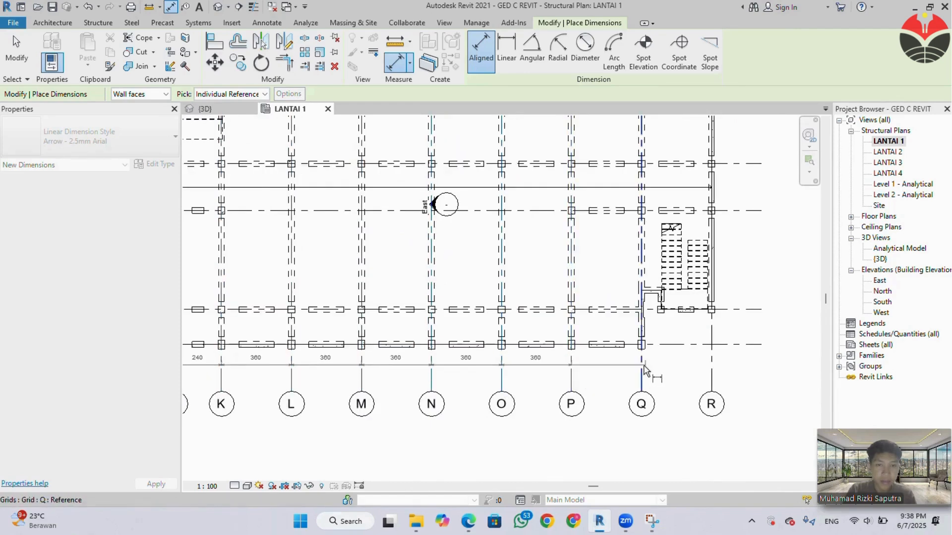
pyautogui.click(642, 375)
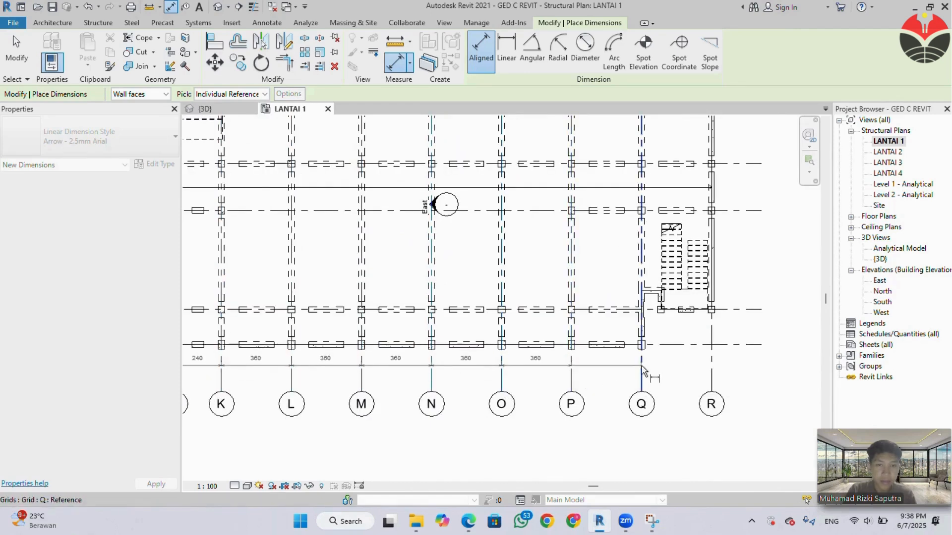
pyautogui.click(711, 374)
pyautogui.click(753, 372)
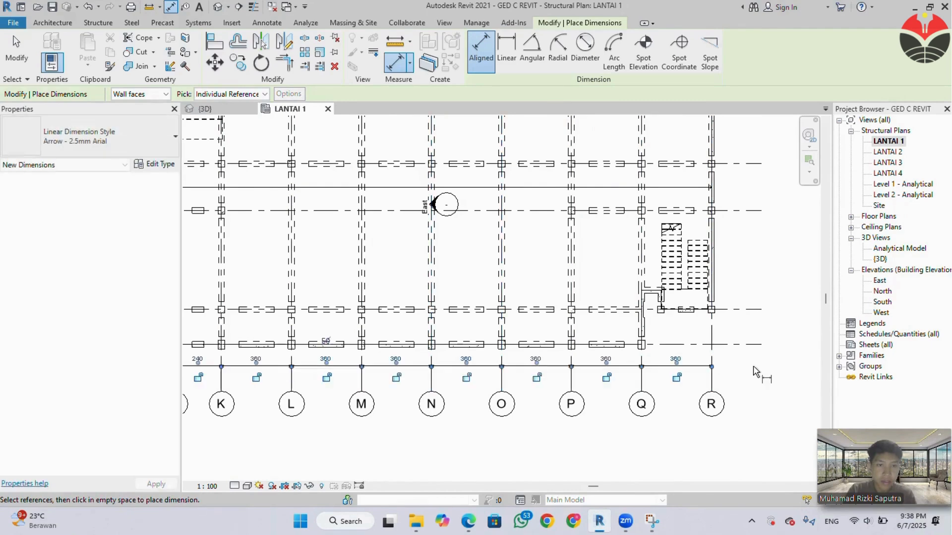
# Add an aligned dimension between grids 2 and 3, in line with the existing dimension between grids 1 and 2.
pyautogui.scroll(-1, 556, 408)
pyautogui.scroll(-1, 436, 403)
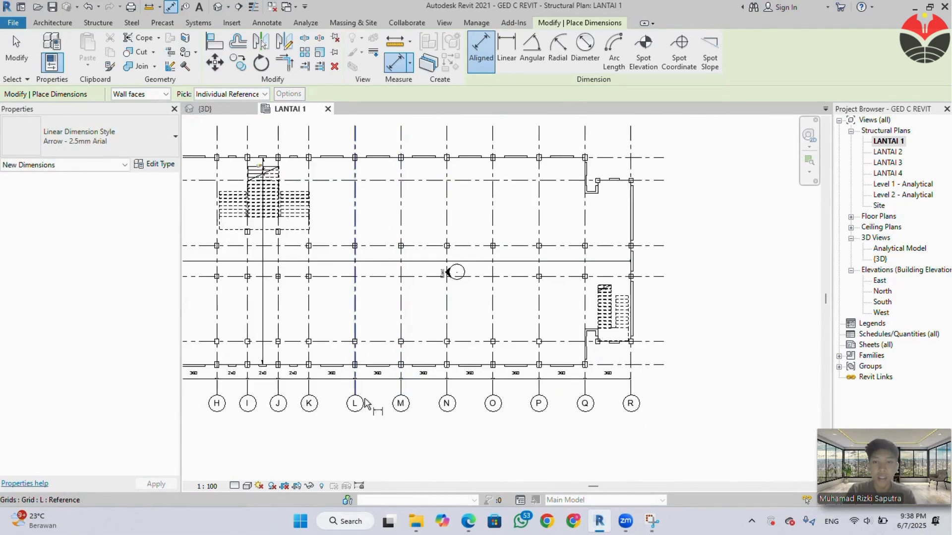
pyautogui.moveTo(370, 403); pyautogui.dragTo(660, 406, button='middle')
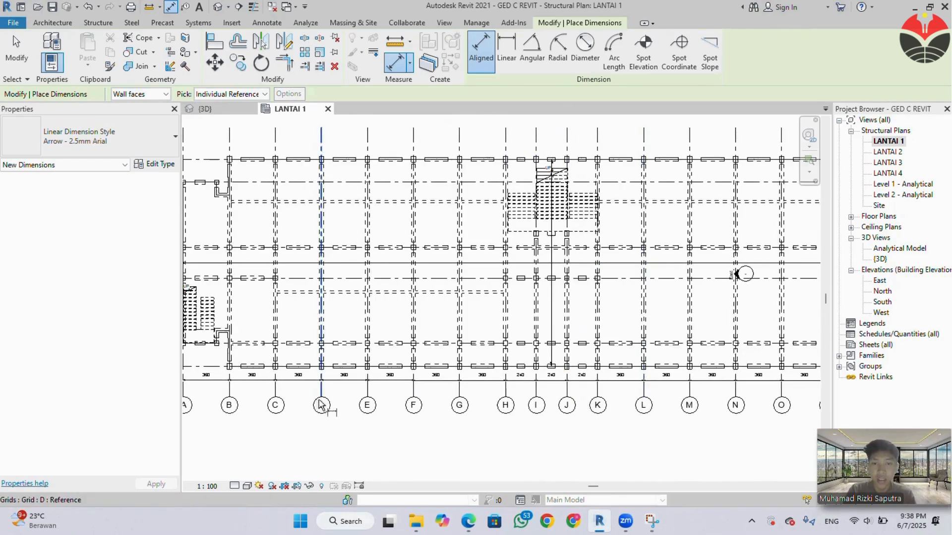
pyautogui.moveTo(321, 403); pyautogui.dragTo(475, 406, button='middle')
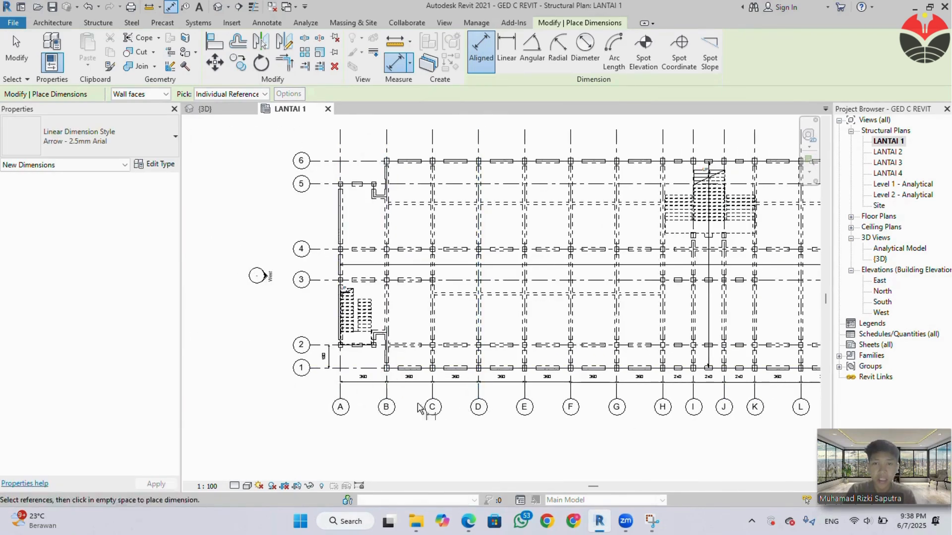
pyautogui.scroll(4, 328, 347)
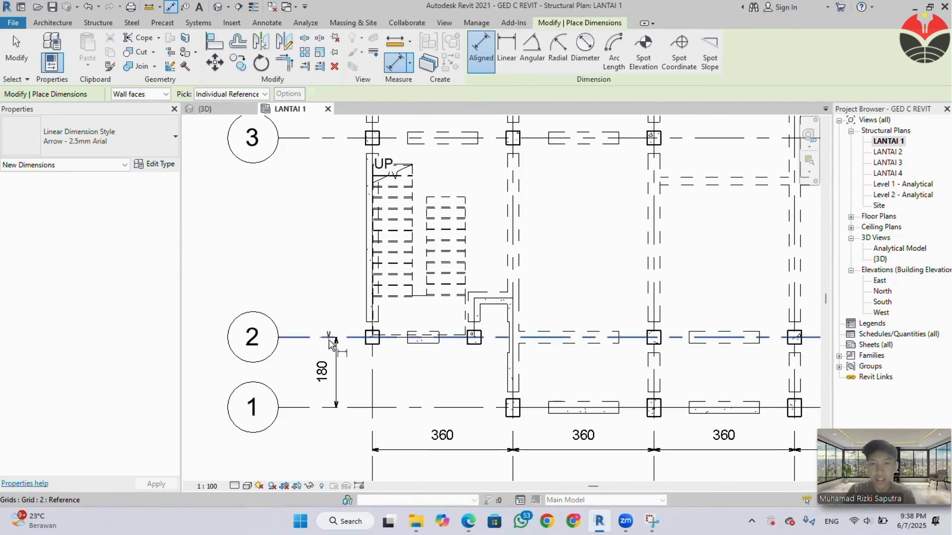
pyautogui.click(326, 337)
pyautogui.moveTo(356, 203); pyautogui.dragTo(342, 291, button='middle')
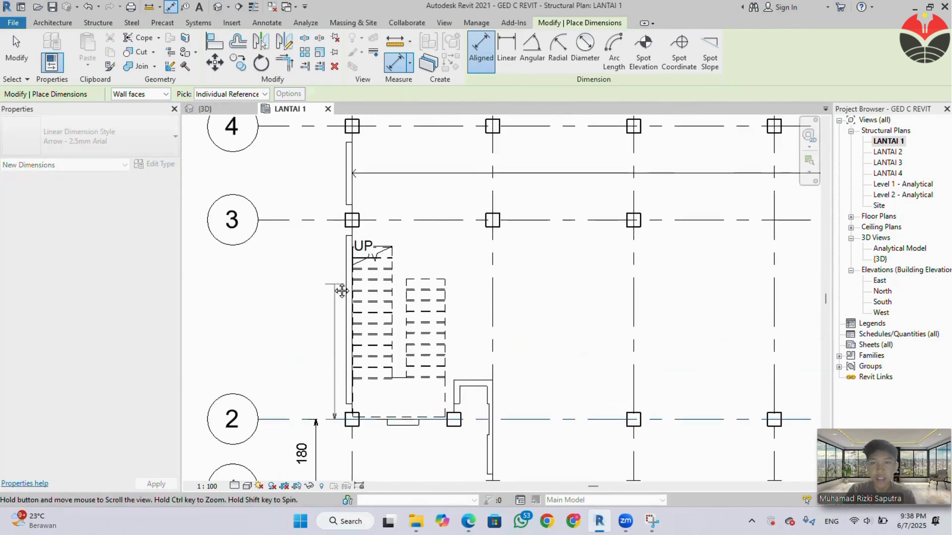
pyautogui.click(310, 219)
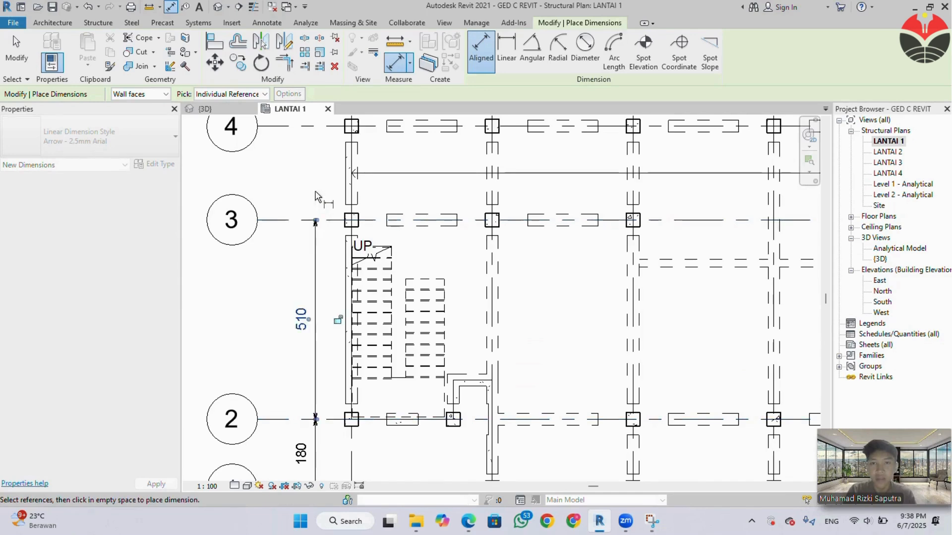
# Place a continuous aligned dimension string across grids 3, 4, 5 and 6 beside grid A, and end the dimension command.
pyautogui.moveTo(310, 235); pyautogui.dragTo(317, 370, button='middle')
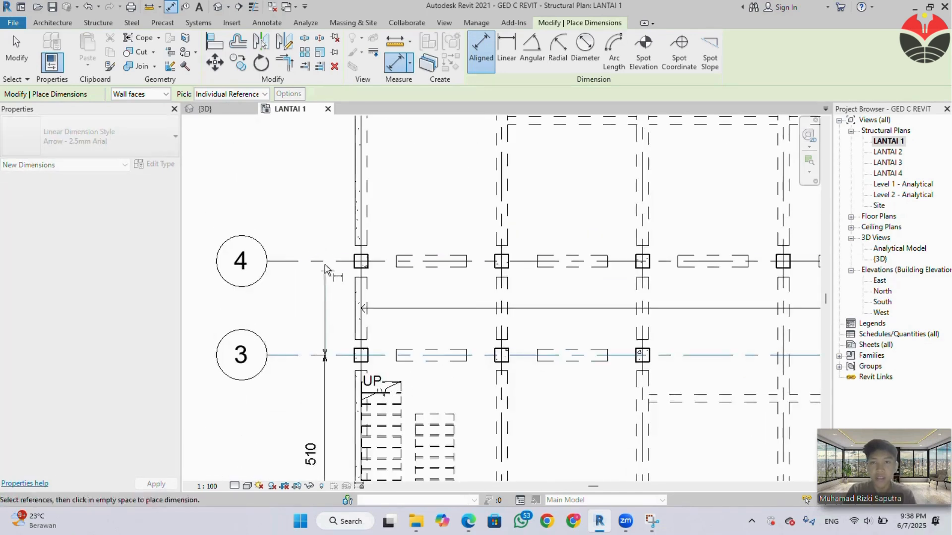
pyautogui.click(321, 262)
pyautogui.moveTo(324, 246); pyautogui.dragTo(326, 419, button='middle')
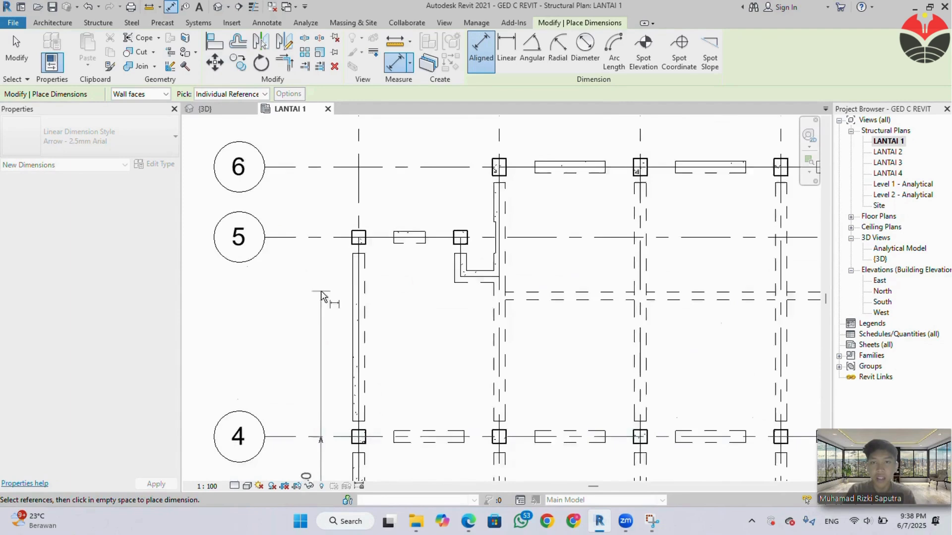
pyautogui.scroll(-1, 323, 297)
pyautogui.click(318, 245)
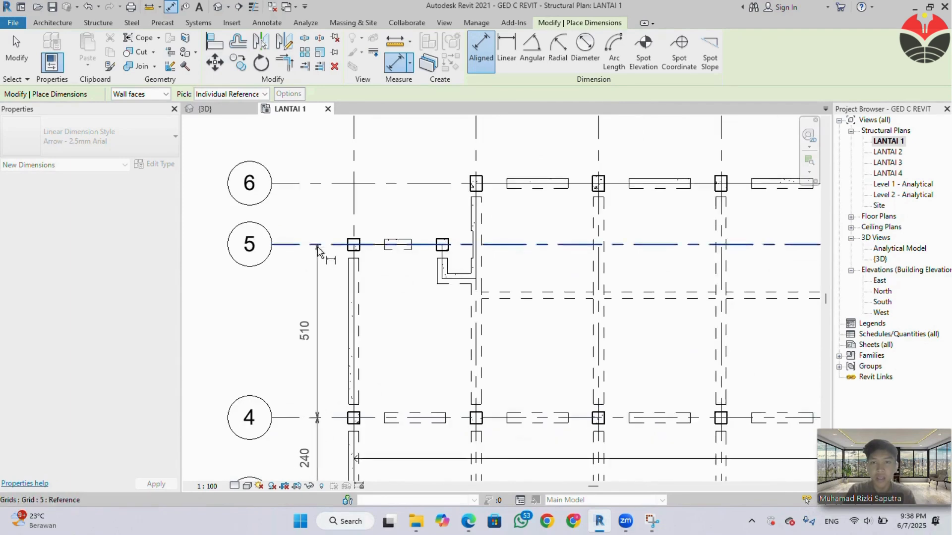
pyautogui.click(322, 184)
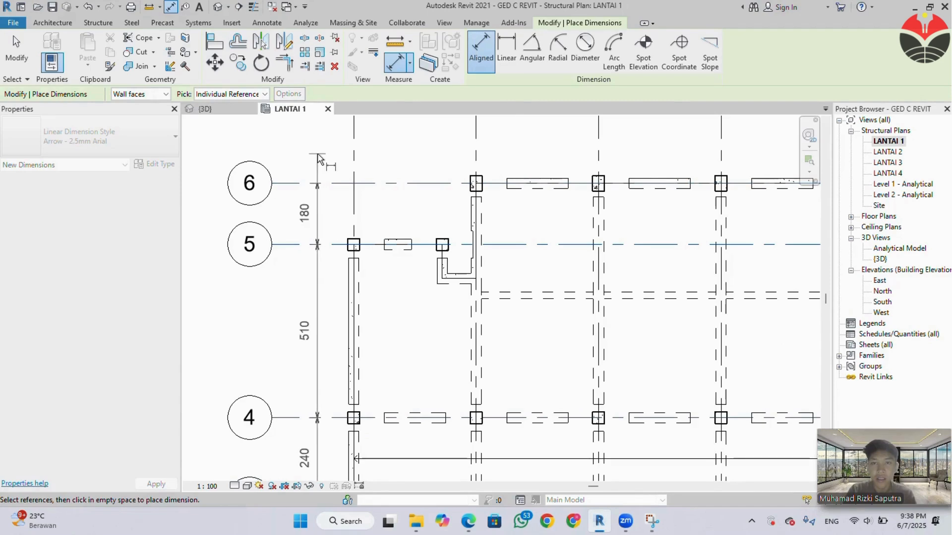
pyautogui.click(318, 159)
pyautogui.scroll(-2, 320, 199)
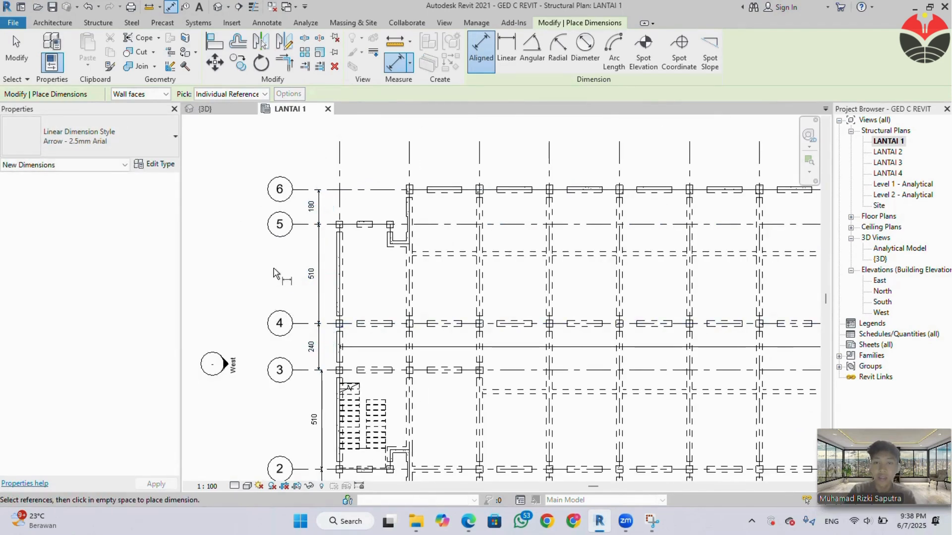
pyautogui.press('Escape')
pyautogui.press('Escape')
pyautogui.scroll(-3, 273, 267)
pyautogui.moveTo(435, 372); pyautogui.dragTo(358, 325, button='middle')
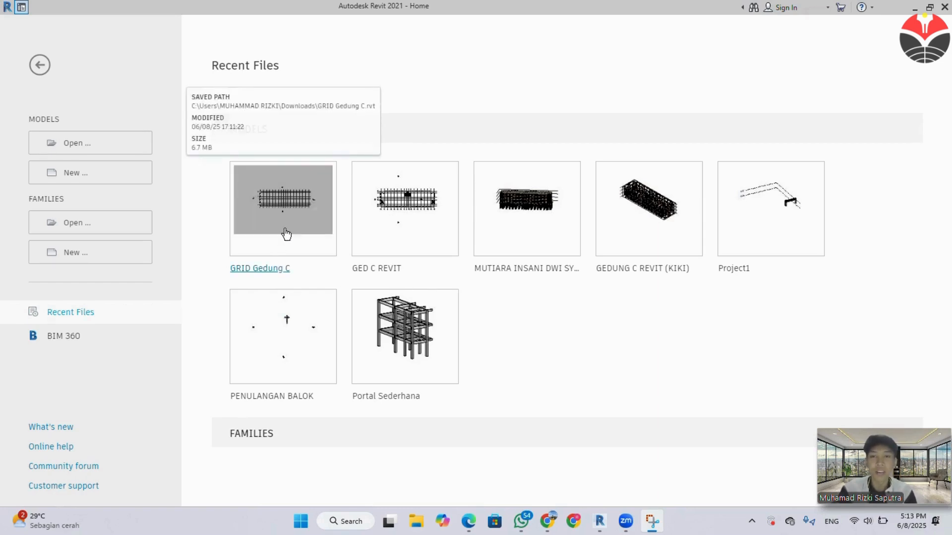
# Open the recent GRID Gedung C project and review the technical specification PDF in Edge up to the Denah Kolom LT 1-3 plan.
pyautogui.click(299, 246)
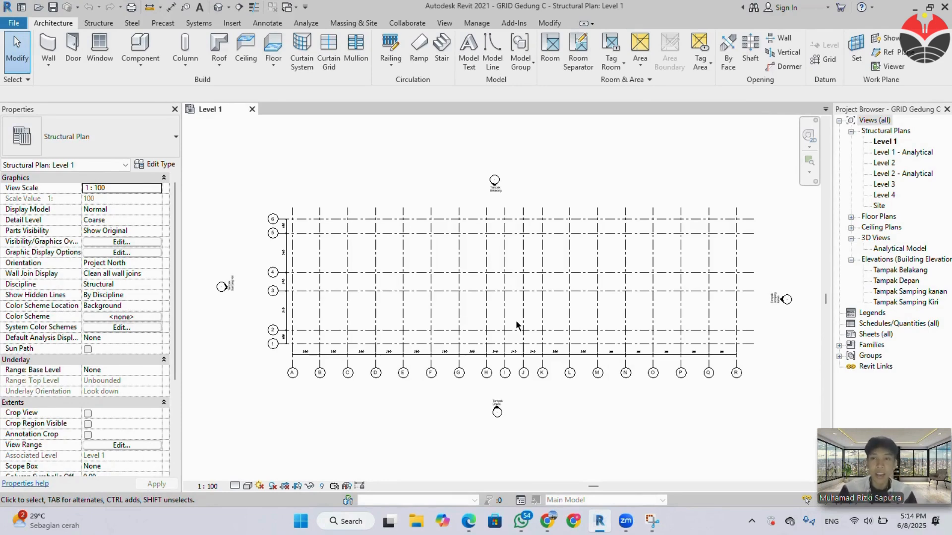
pyautogui.scroll(1, 516, 324)
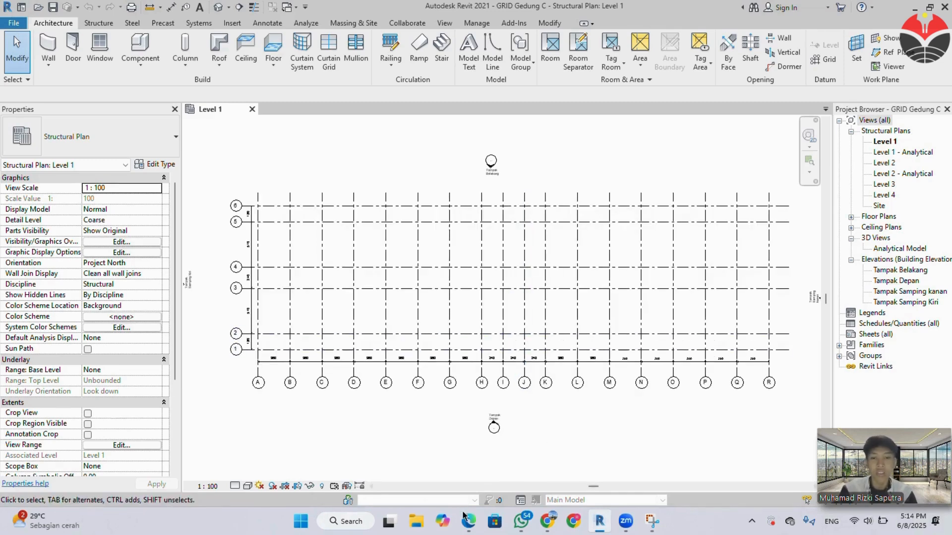
pyautogui.moveTo(468, 523)
pyautogui.click(440, 466)
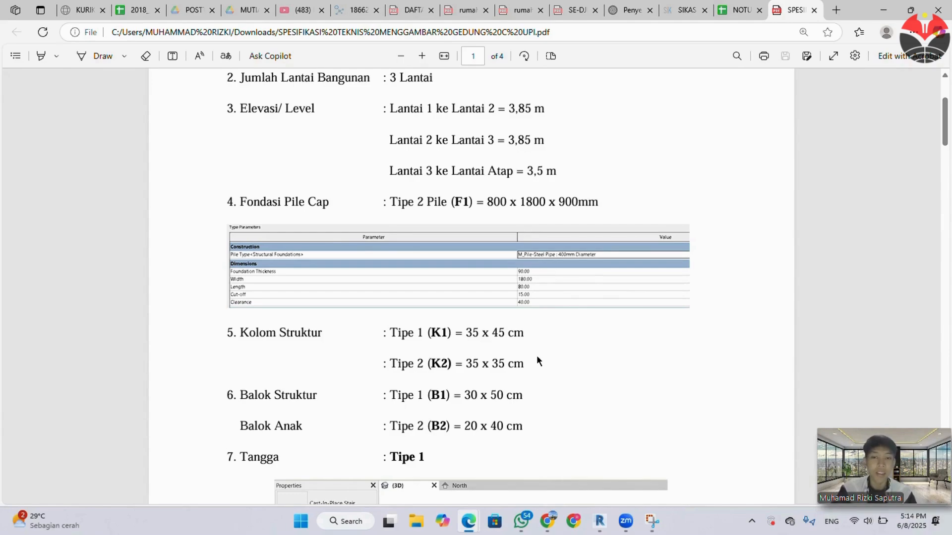
pyautogui.scroll(-15, 537, 355)
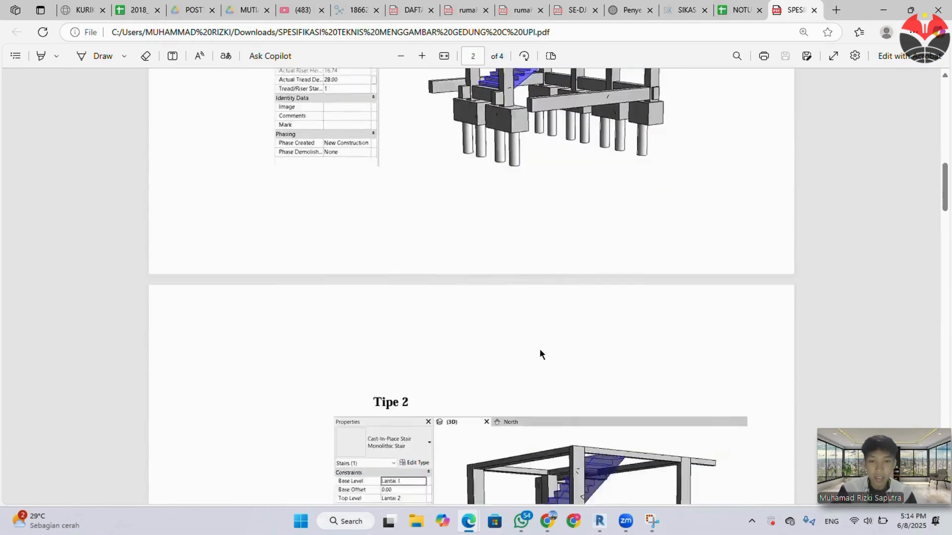
pyautogui.scroll(-20, 540, 353)
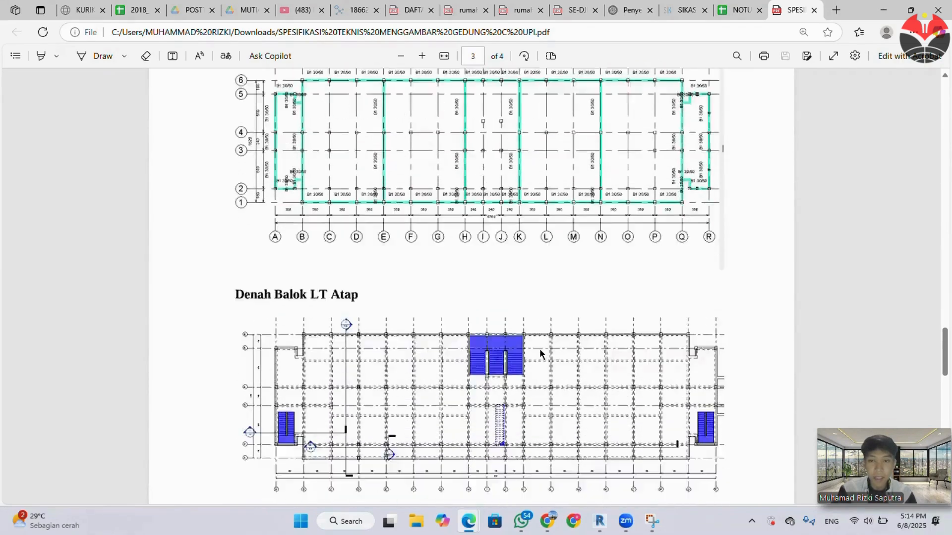
pyautogui.scroll(-8, 539, 354)
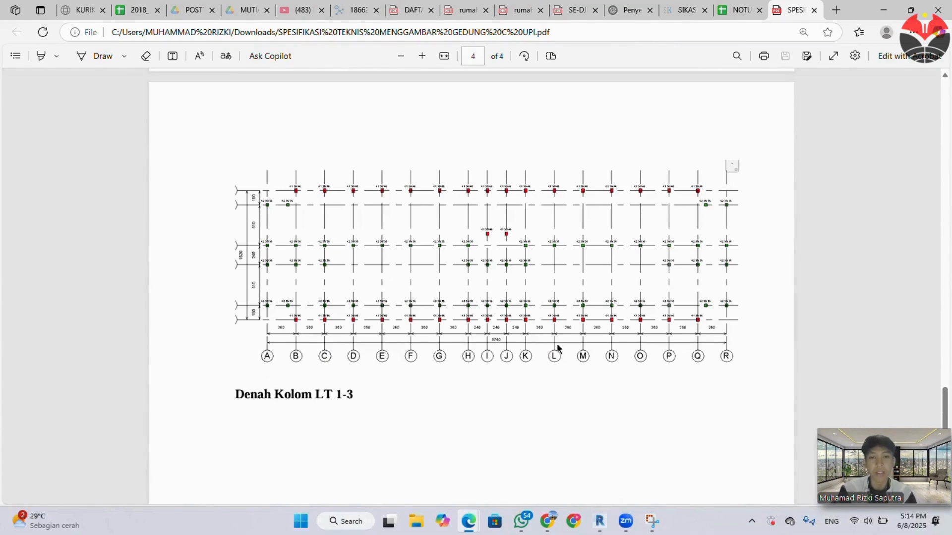
pyautogui.click(876, 7)
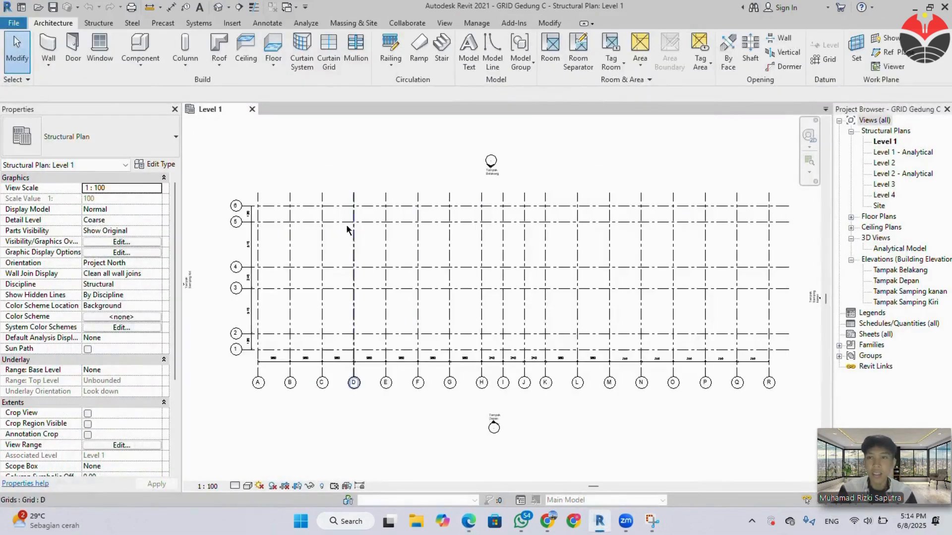
# Start a vertical structural column with the M_Concrete-Rectangular-Column family's 300 x 450mm type.
pyautogui.click(99, 24)
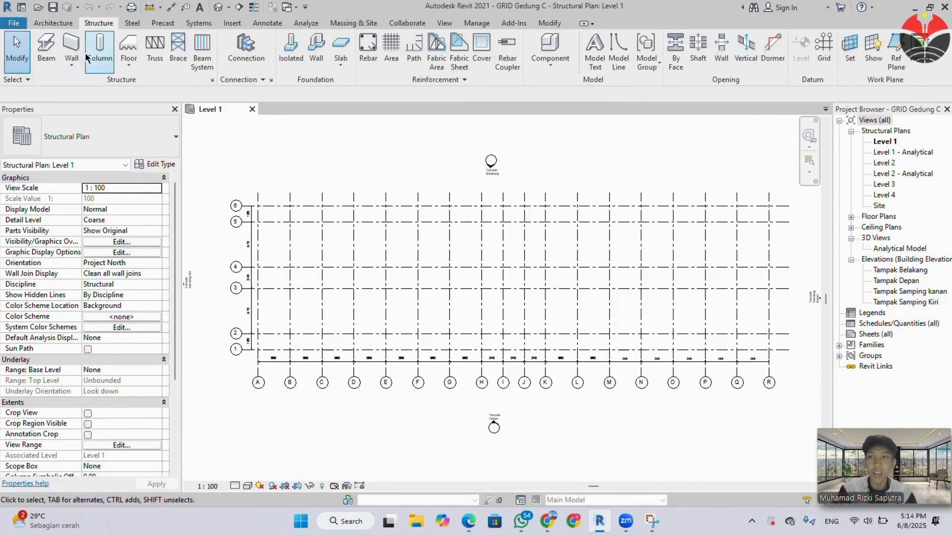
pyautogui.click(99, 70)
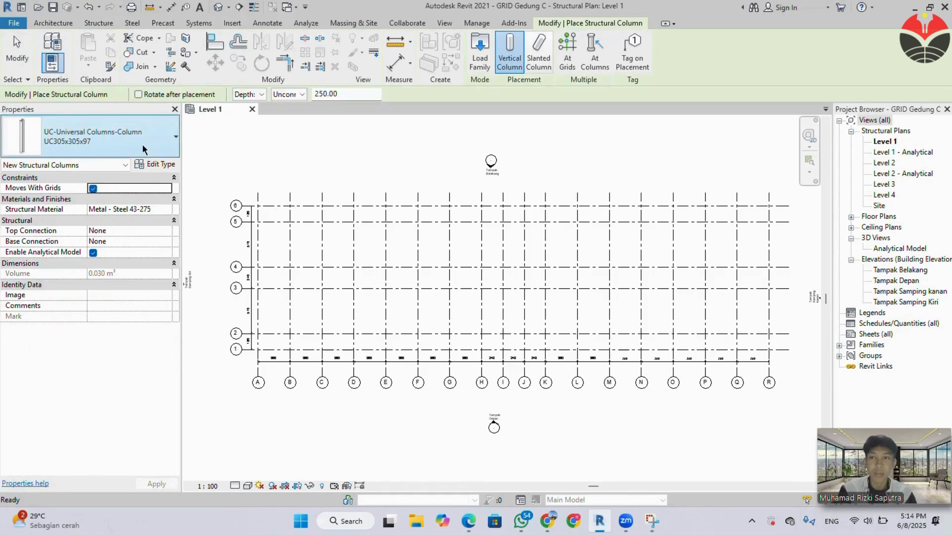
pyautogui.click(143, 149)
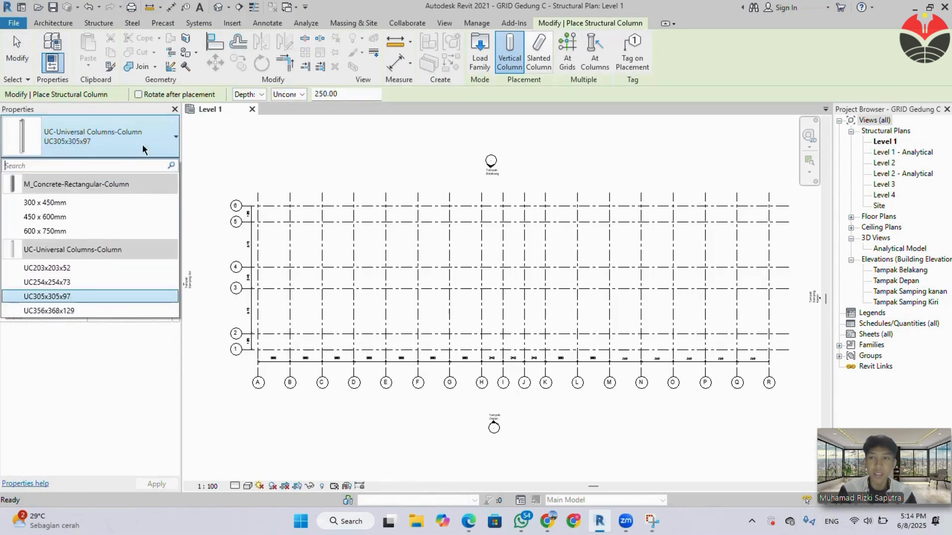
pyautogui.click(99, 203)
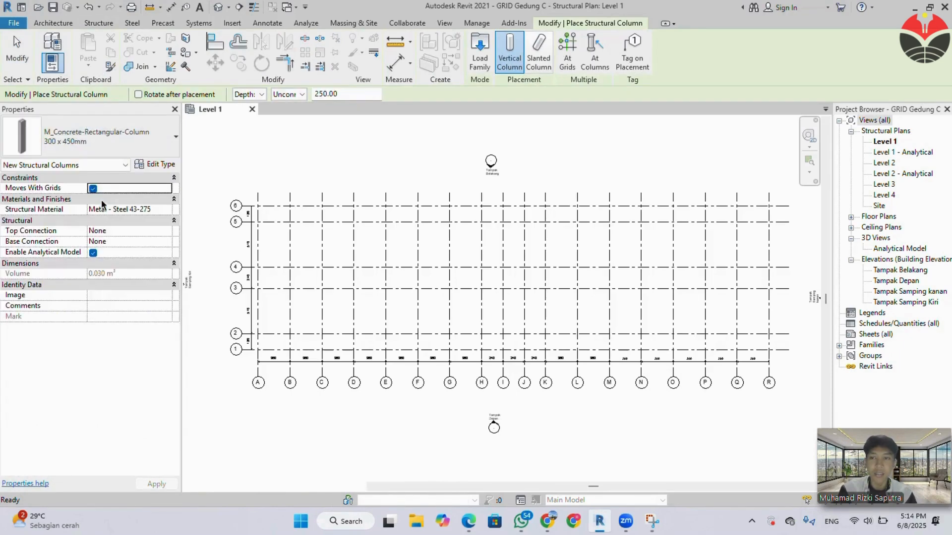
# Duplicate the 300 x 450mm concrete column type and name the copy 350 x 450 mm.
pyautogui.click(156, 169)
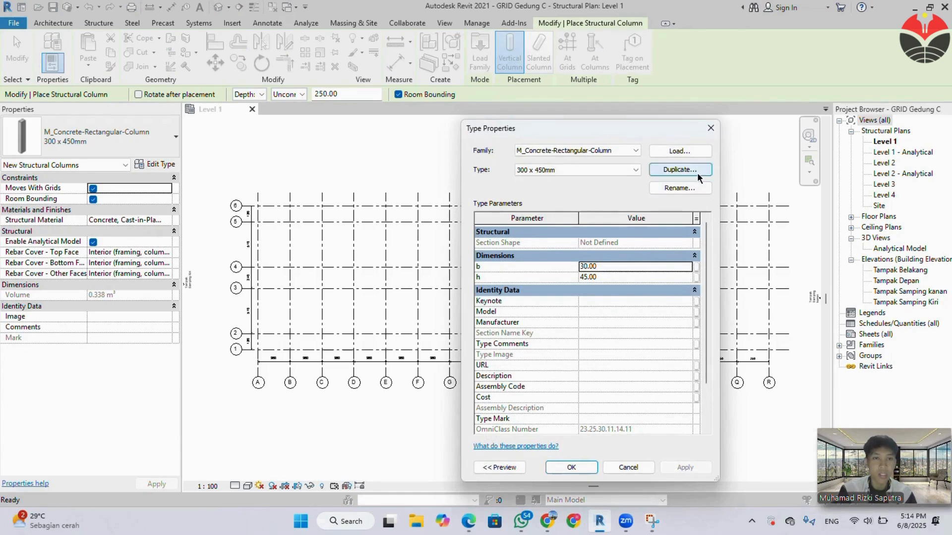
pyautogui.click(696, 170)
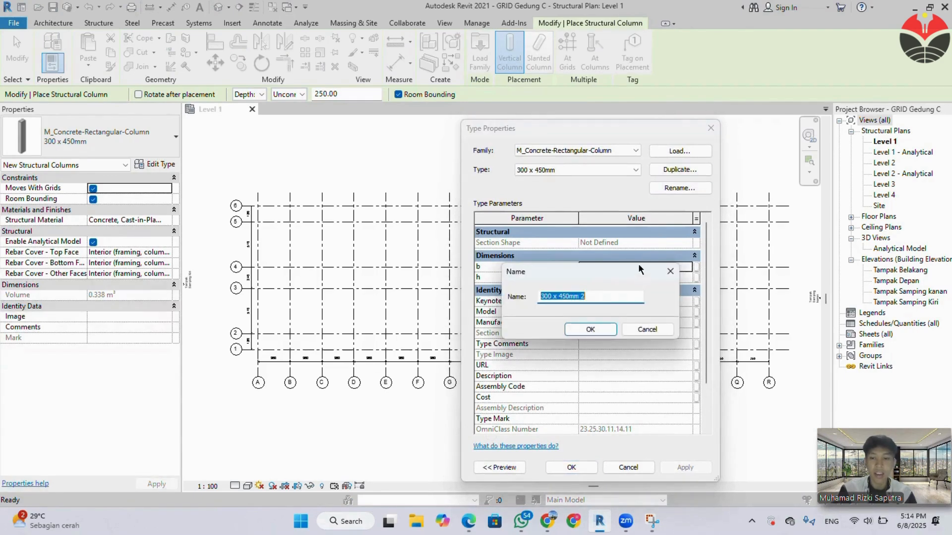
pyautogui.write('350')
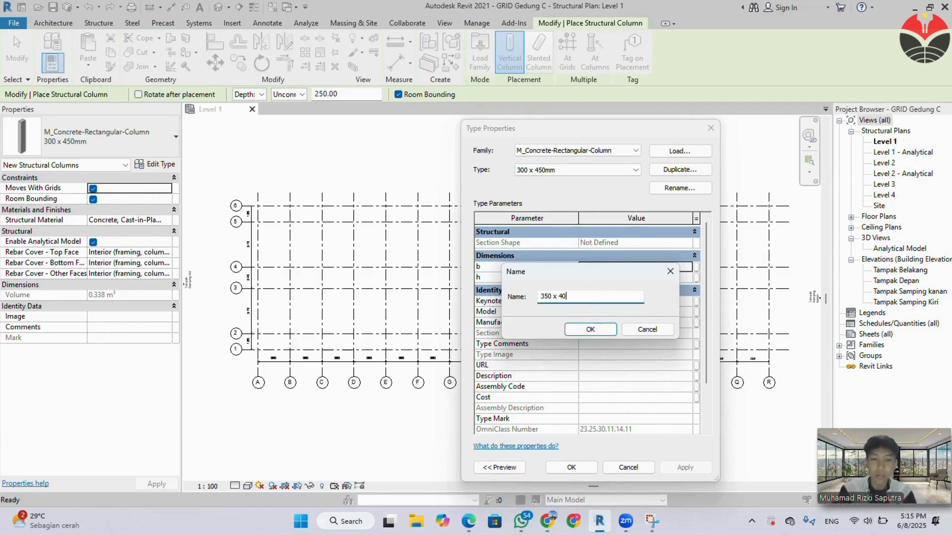
pyautogui.write('M')
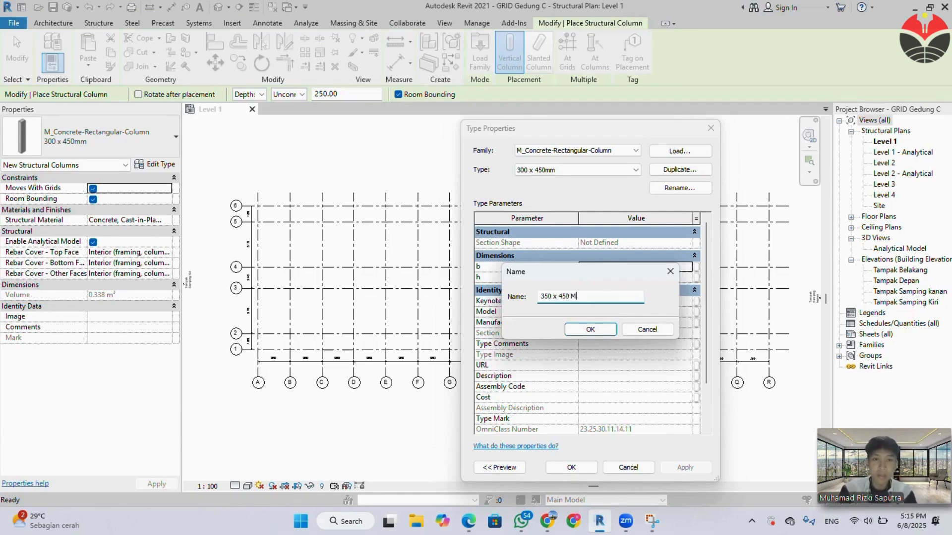
pyautogui.write('M')
pyautogui.press('BackSpace')
pyautogui.press('BackSpace')
pyautogui.press('capslock')
pyautogui.write('m')
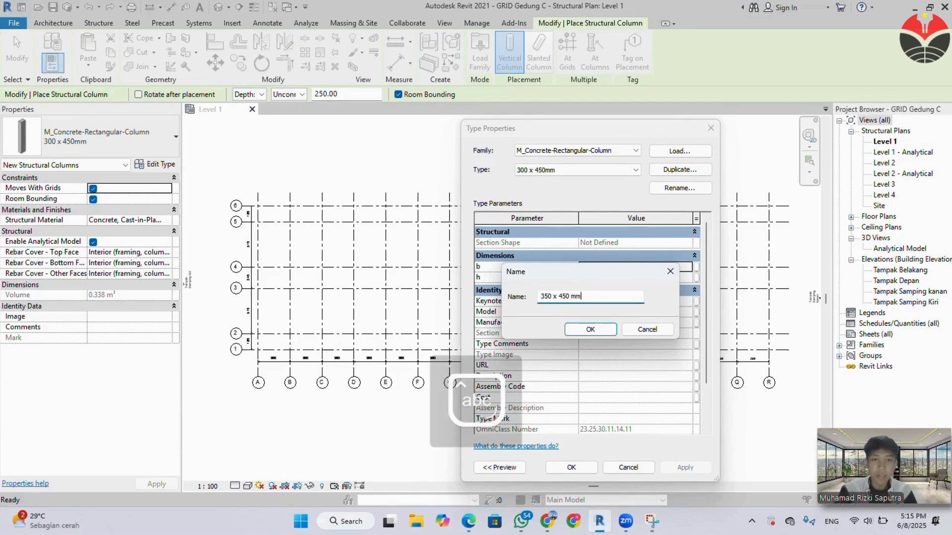
pyautogui.write('m')
pyautogui.click(590, 335)
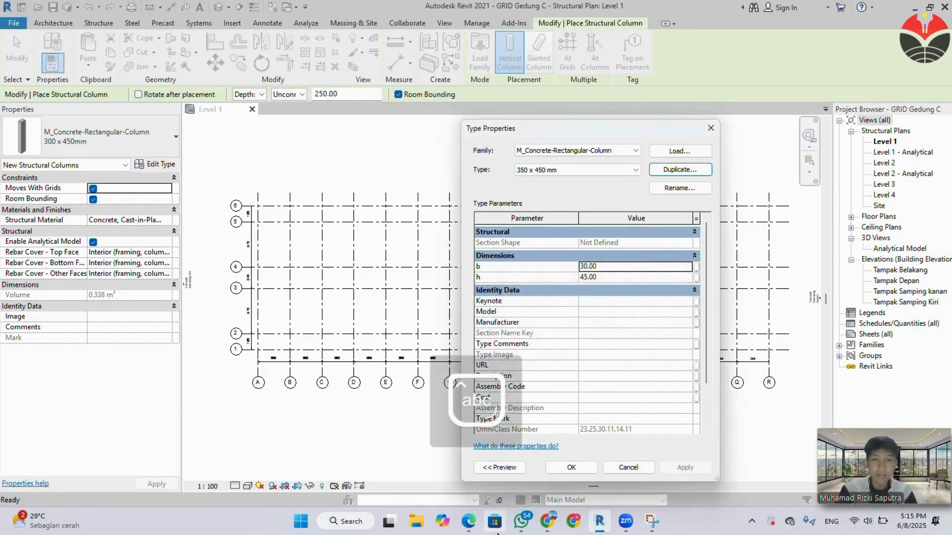
# Examine the Kolom Struktur sizes and the Denah Kolom LT 1-3 plan in the specification PDF in Edge, and return to Revit.
pyautogui.moveTo(468, 521)
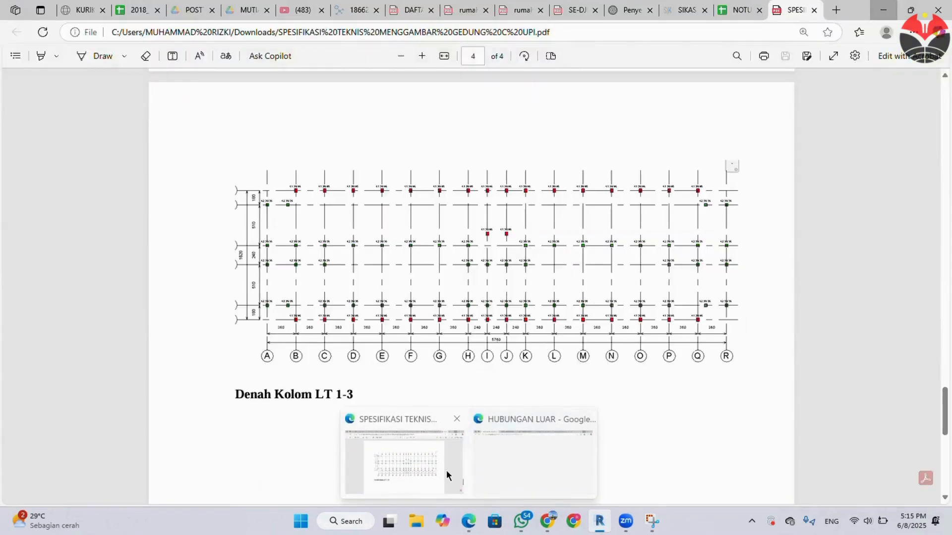
pyautogui.click(448, 474)
pyautogui.scroll(15, 394, 312)
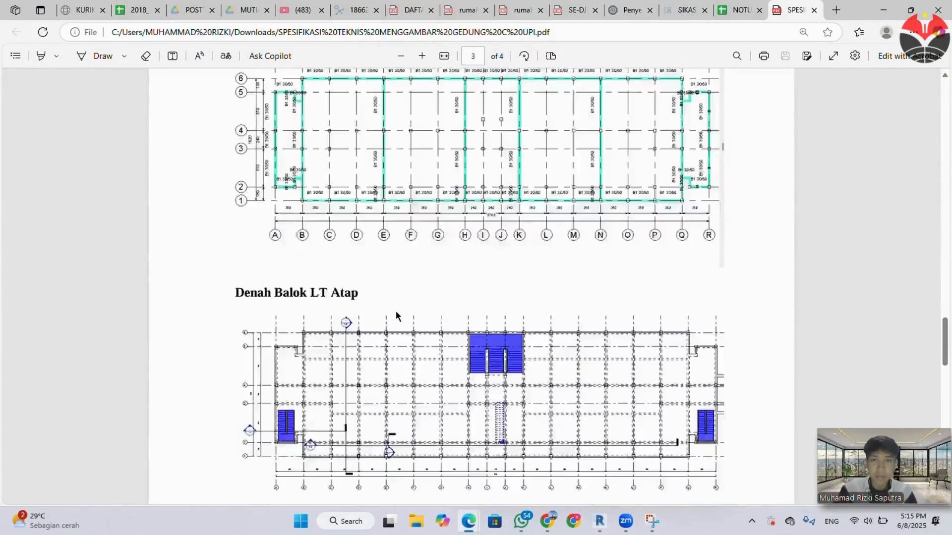
pyautogui.scroll(10, 399, 307)
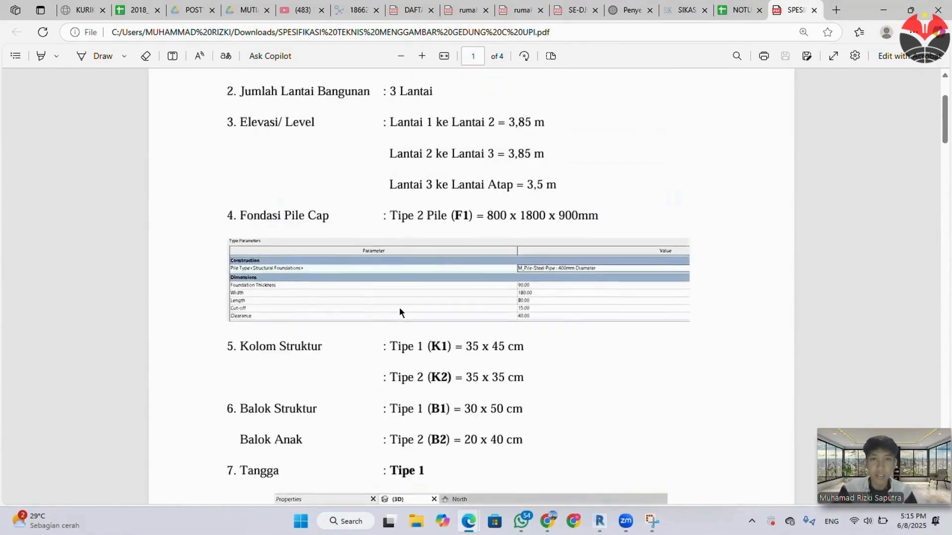
pyautogui.scroll(-10, 400, 308)
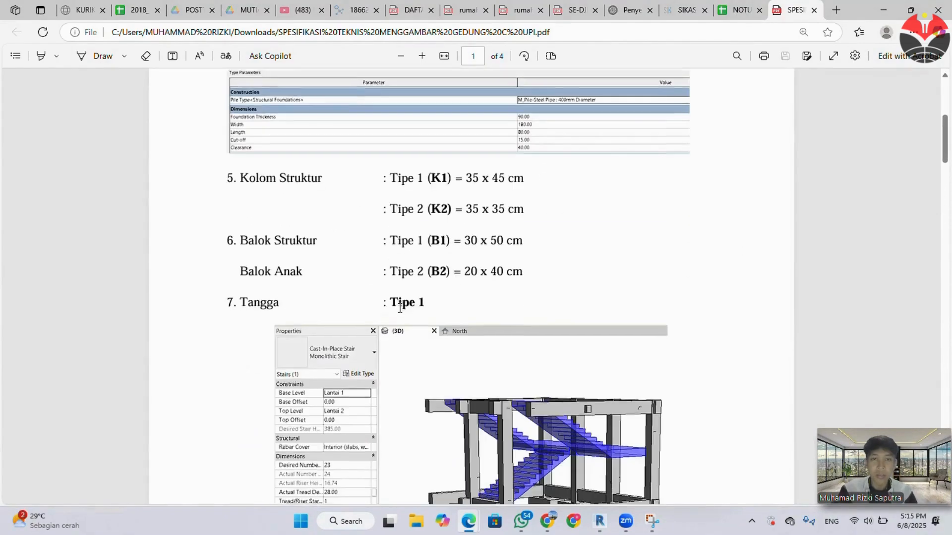
pyautogui.scroll(-15, 408, 302)
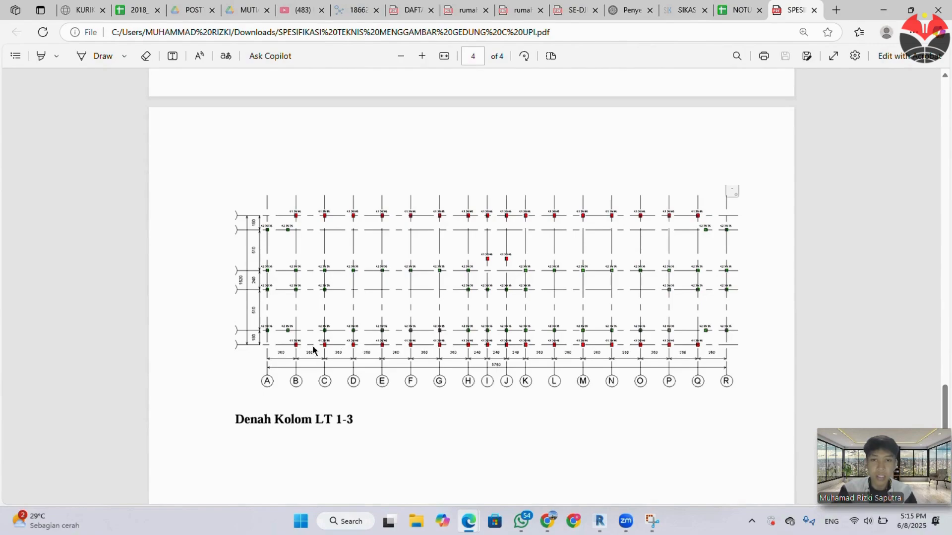
pyautogui.keyDown('ctrl'); pyautogui.scroll(5, 294, 350); pyautogui.keyUp('ctrl')
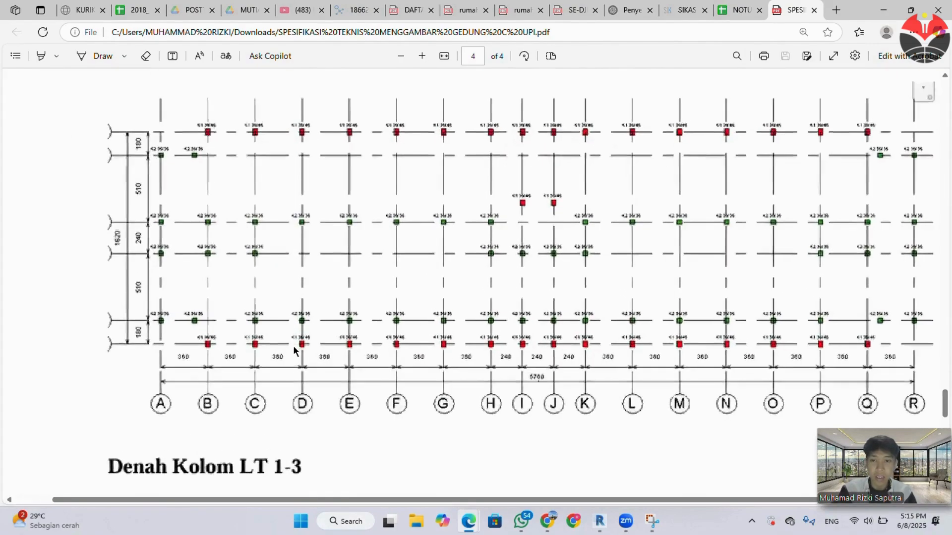
pyautogui.keyDown('ctrl'); pyautogui.scroll(-2, 294, 350); pyautogui.keyUp('ctrl')
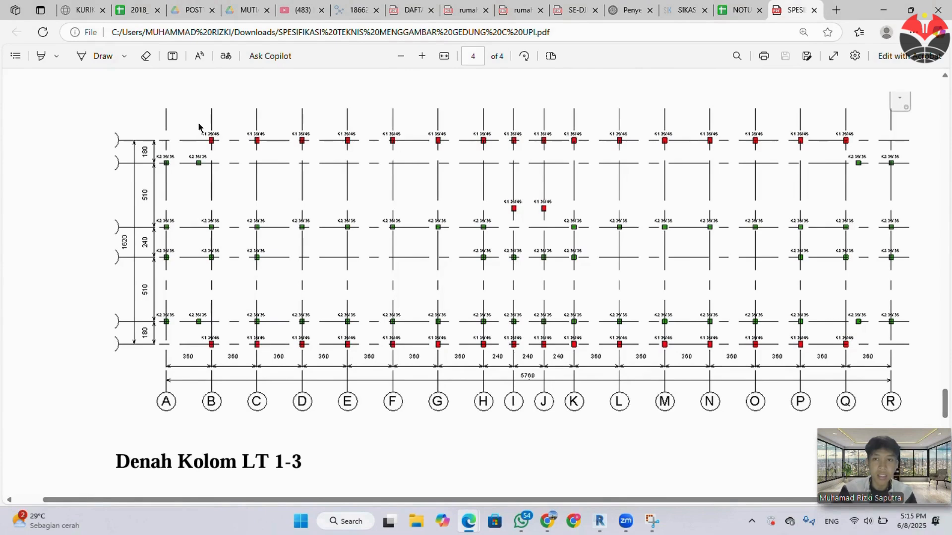
pyautogui.click(883, 12)
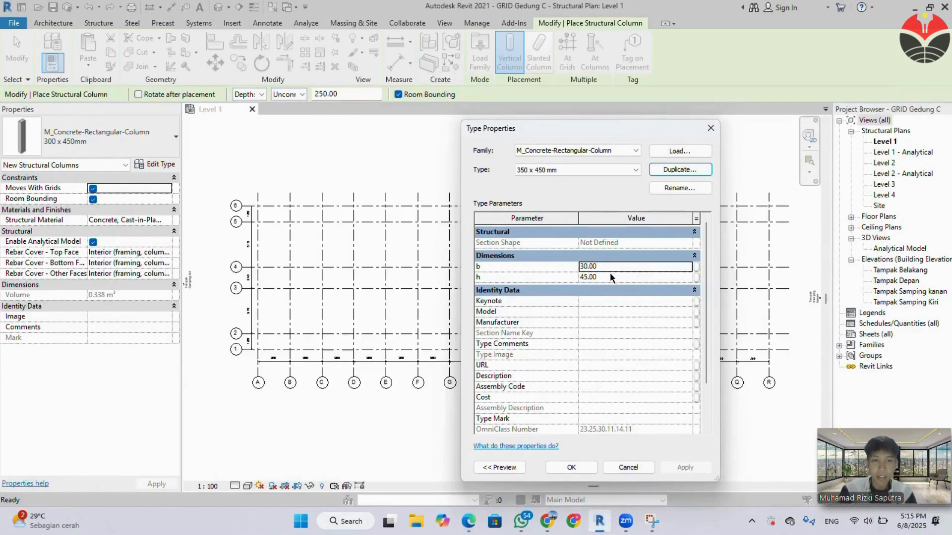
# Set the 350 x 450 mm column type's b to 35 and h to 45, and set placement to an unconnected Height of 385.
pyautogui.click(603, 266)
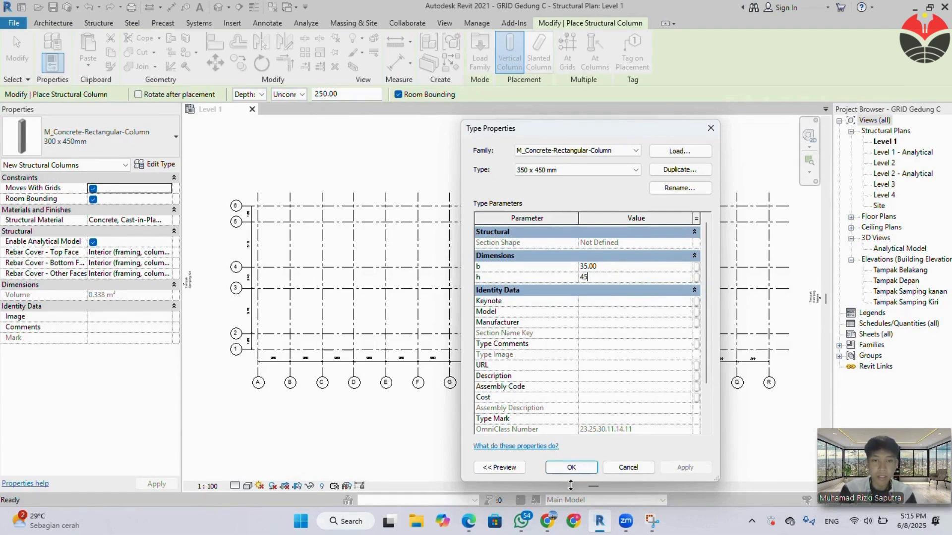
pyautogui.click(571, 468)
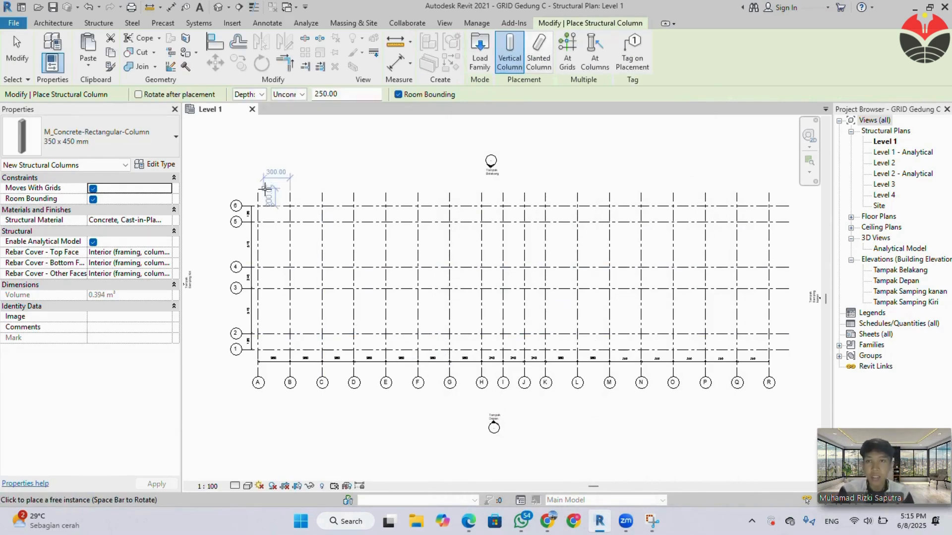
pyautogui.click(253, 95)
pyautogui.click(253, 114)
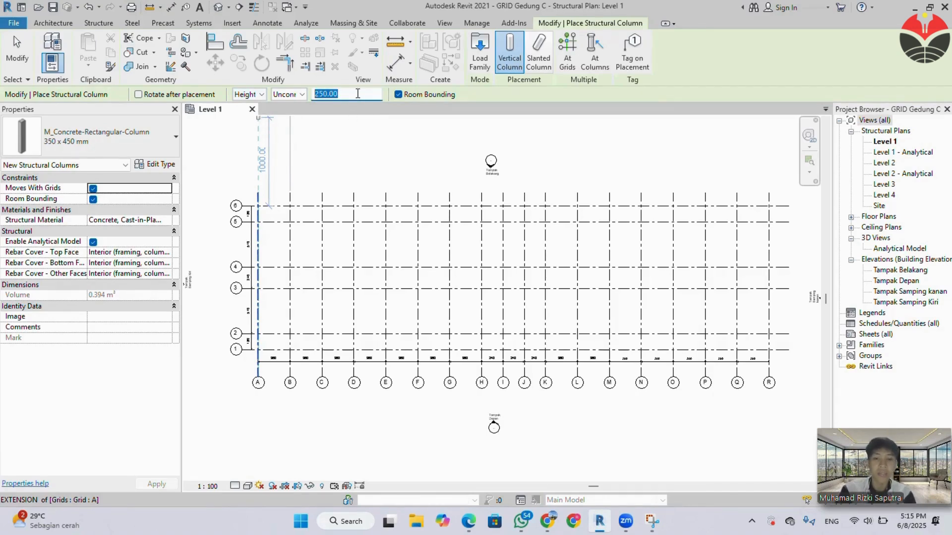
pyautogui.write('385')
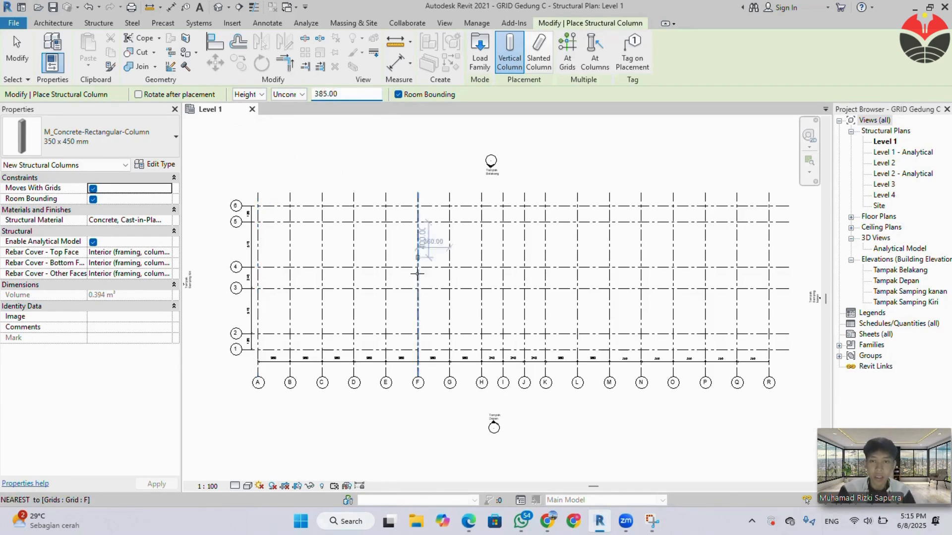
# Place 350 x 450 mm columns along grid 1 at its intersections with grids B, C, D, E, F and G.
pyautogui.scroll(1, 234, 342)
pyautogui.scroll(4, 296, 348)
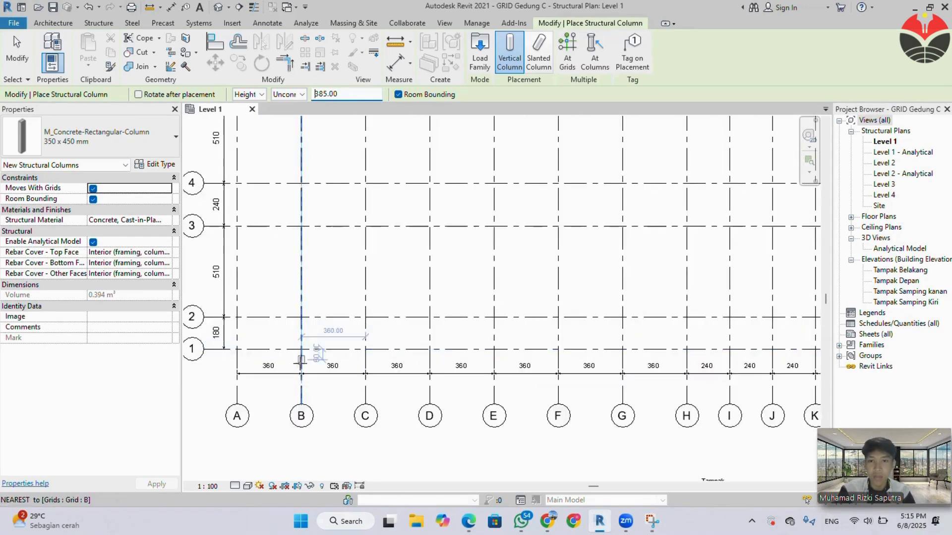
pyautogui.scroll(-1, 301, 339)
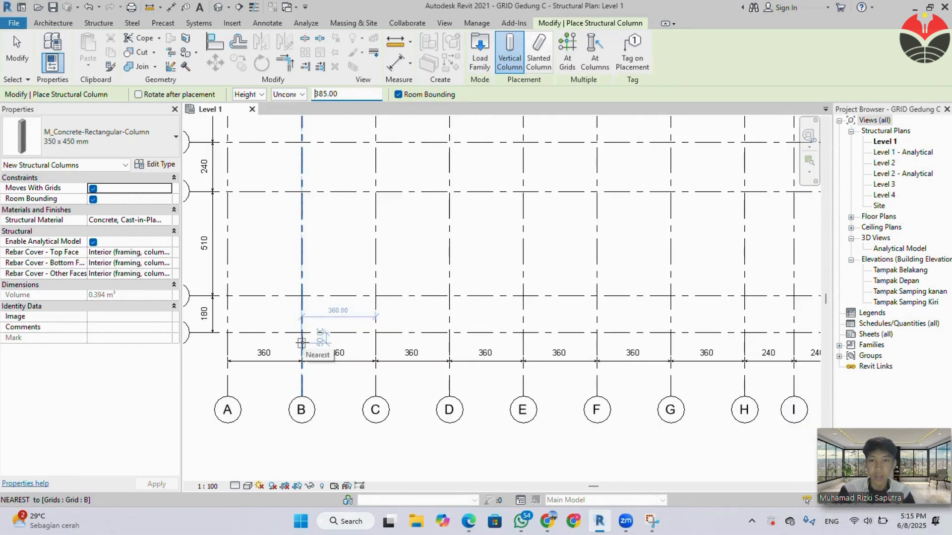
pyautogui.click(301, 332)
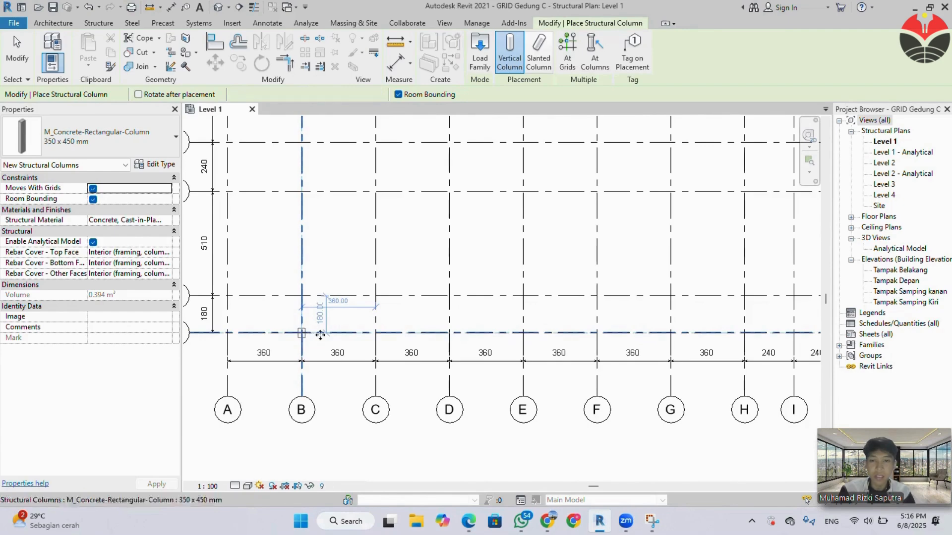
pyautogui.click(376, 333)
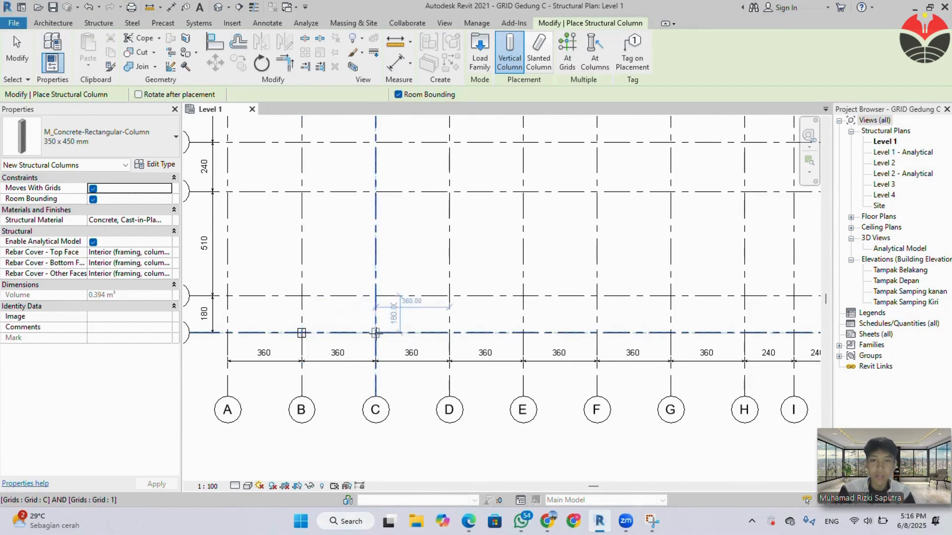
pyautogui.click(449, 333)
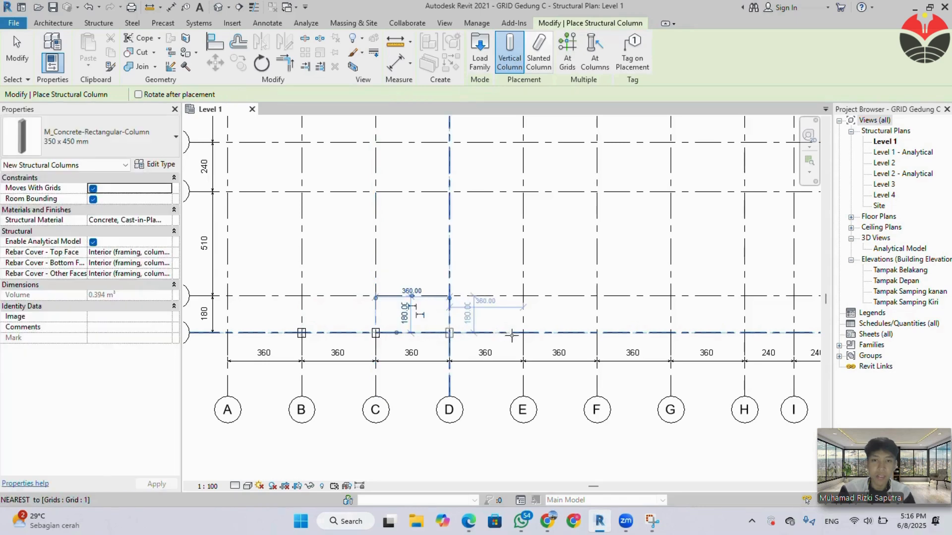
pyautogui.click(523, 332)
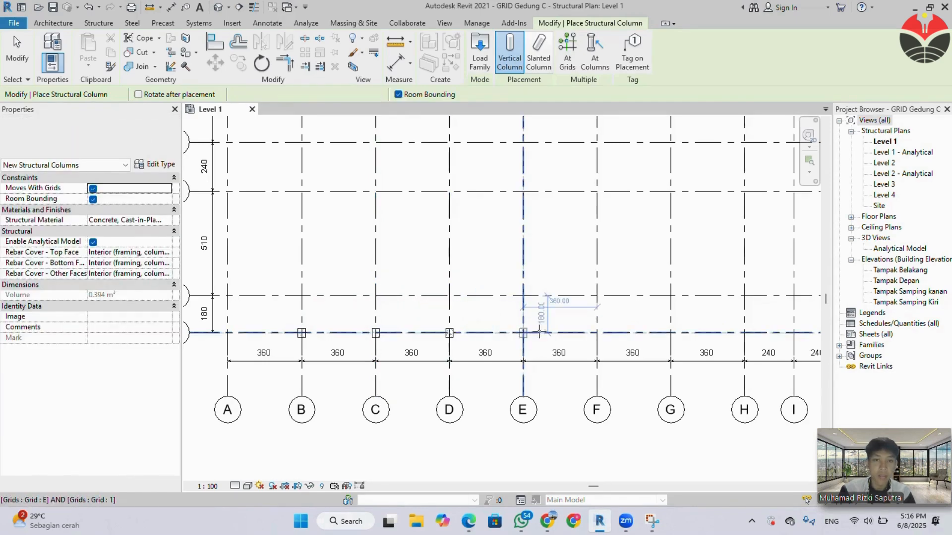
pyautogui.click(597, 333)
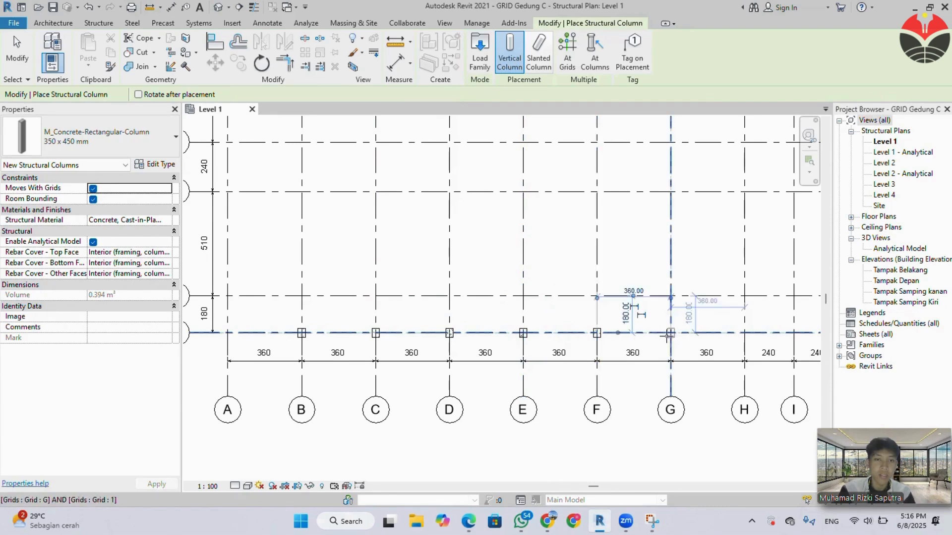
pyautogui.click(670, 333)
# Place 350 x 450 mm columns along grid 1 at its intersections with grids H, I, J and K.
pyautogui.moveTo(671, 347); pyautogui.dragTo(472, 350, button='middle')
pyautogui.click(545, 336)
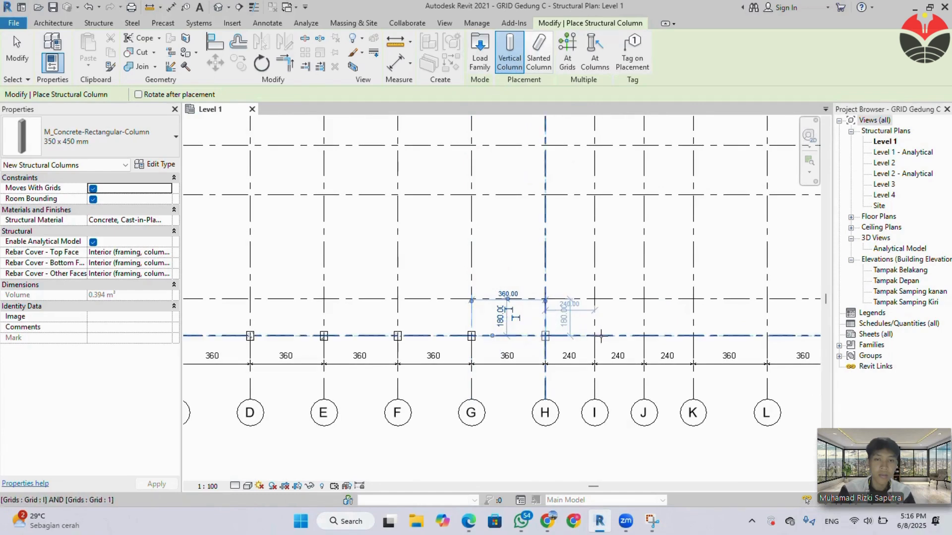
pyautogui.click(595, 336)
pyautogui.click(644, 336)
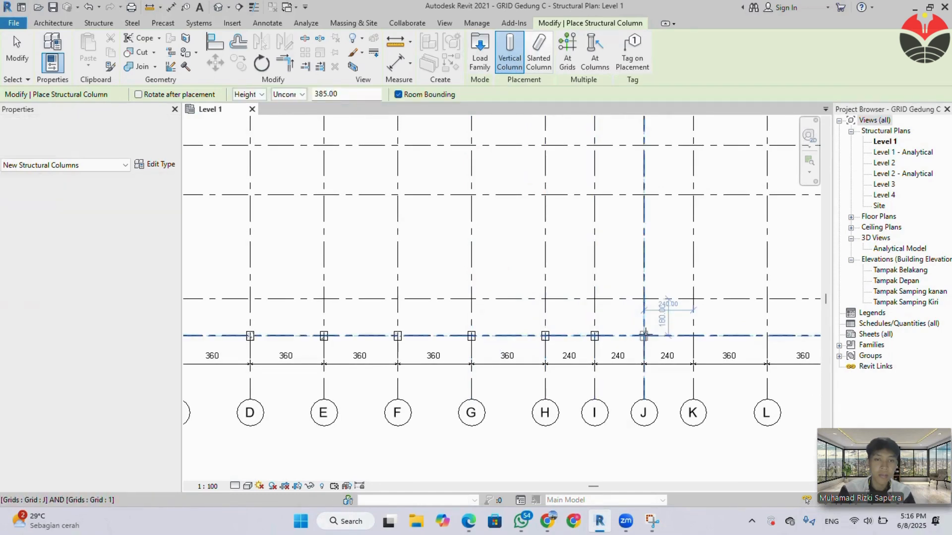
pyautogui.click(694, 337)
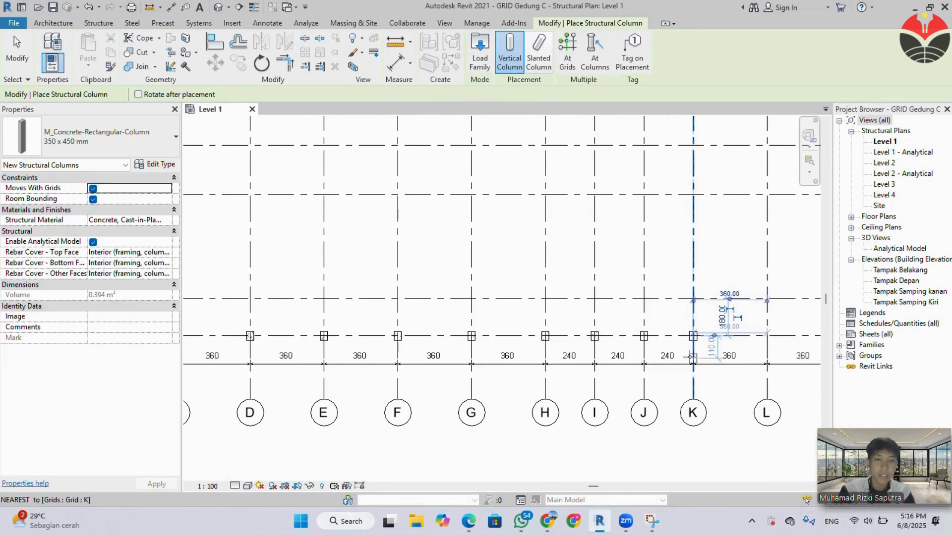
# Place 350 x 450 mm columns along grid 1 at its intersections with grids L, M, N, O, P and Q.
pyautogui.moveTo(693, 347); pyautogui.dragTo(468, 367, button='middle')
pyautogui.click(521, 336)
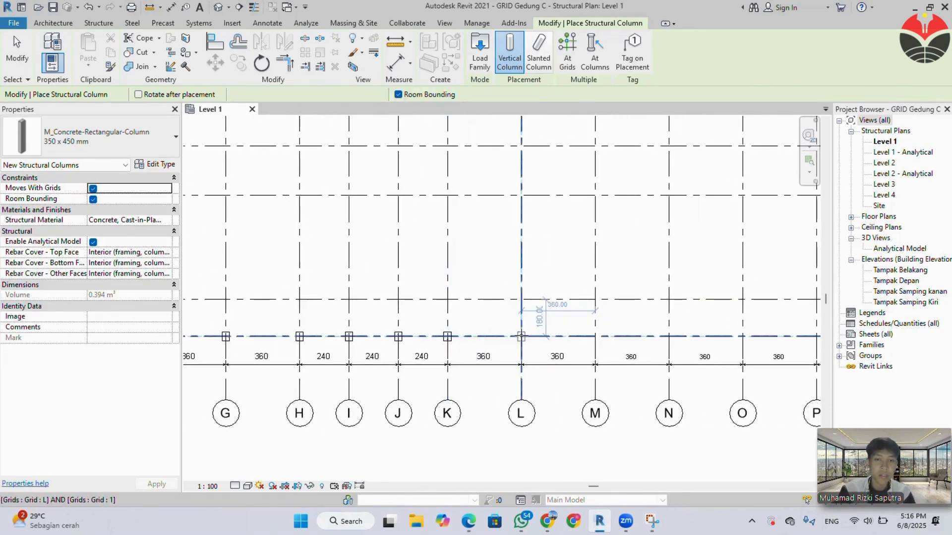
pyautogui.click(595, 336)
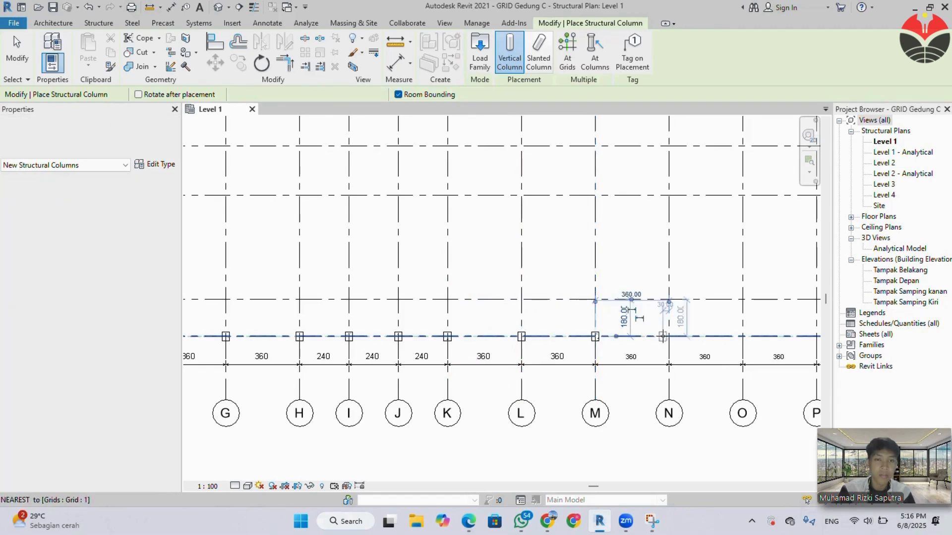
pyautogui.click(668, 336)
pyautogui.moveTo(668, 342); pyautogui.dragTo(389, 349, button='middle')
pyautogui.click(465, 336)
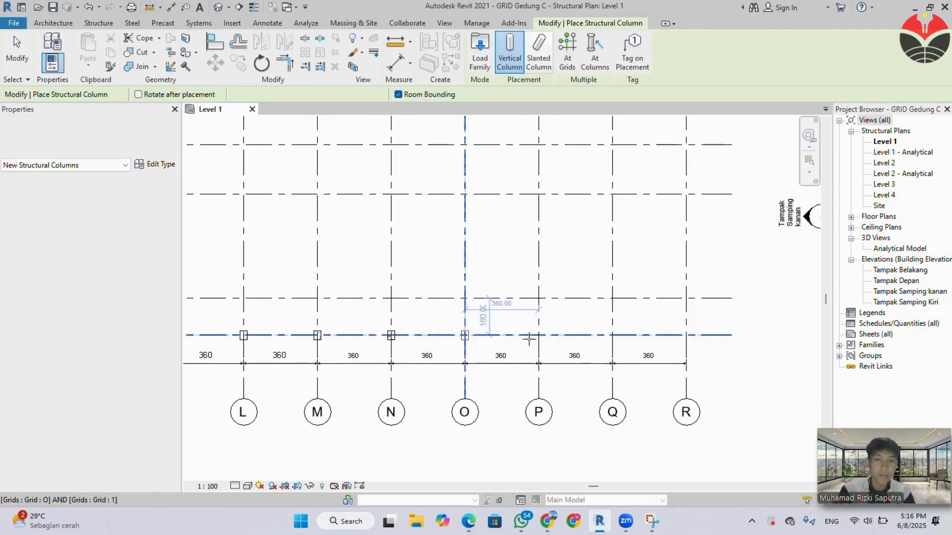
pyautogui.click(538, 337)
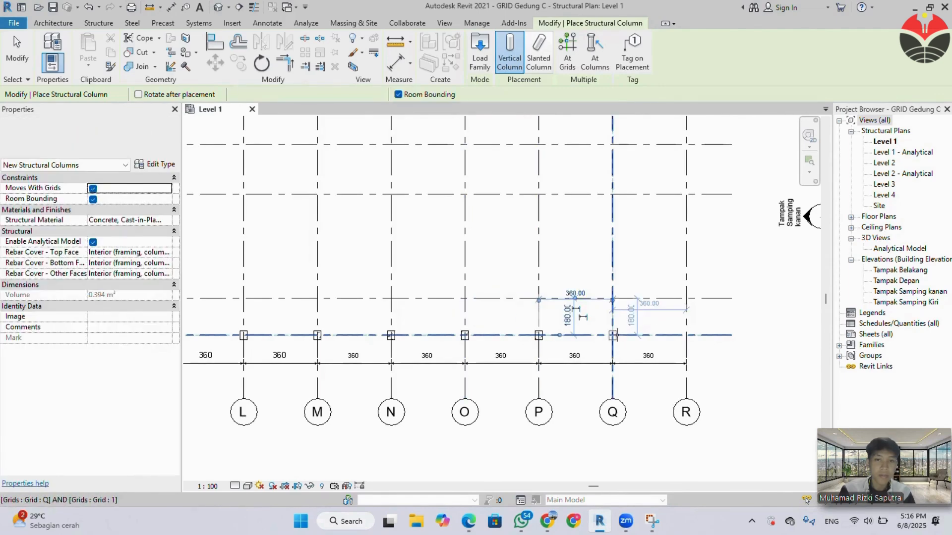
pyautogui.click(612, 336)
# Place two aligned 350 x 450 mm columns on grids I and J, about 410 below grid 5, and end column placement.
pyautogui.scroll(-1, 418, 300)
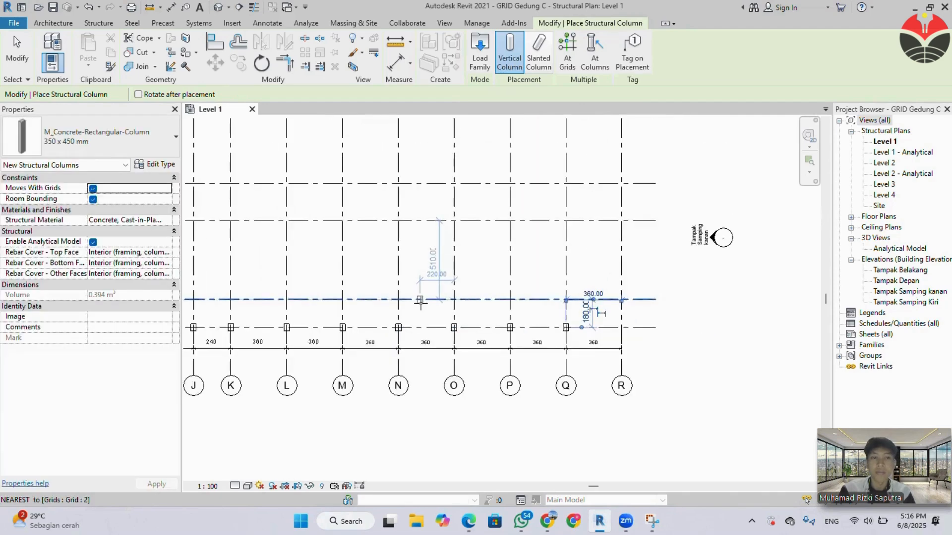
pyautogui.moveTo(444, 322); pyautogui.dragTo(601, 413, button='middle')
pyautogui.moveTo(384, 283); pyautogui.dragTo(518, 301, button='middle')
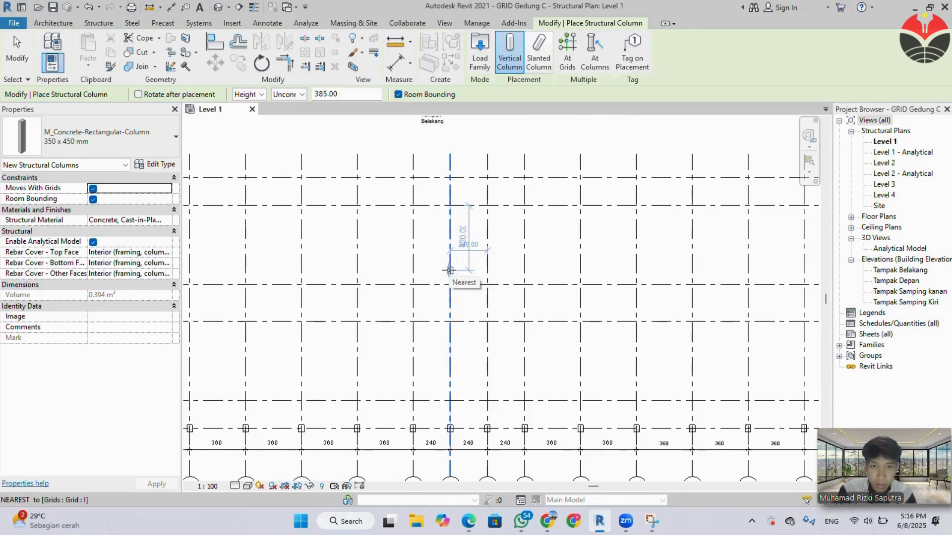
pyautogui.click(450, 269)
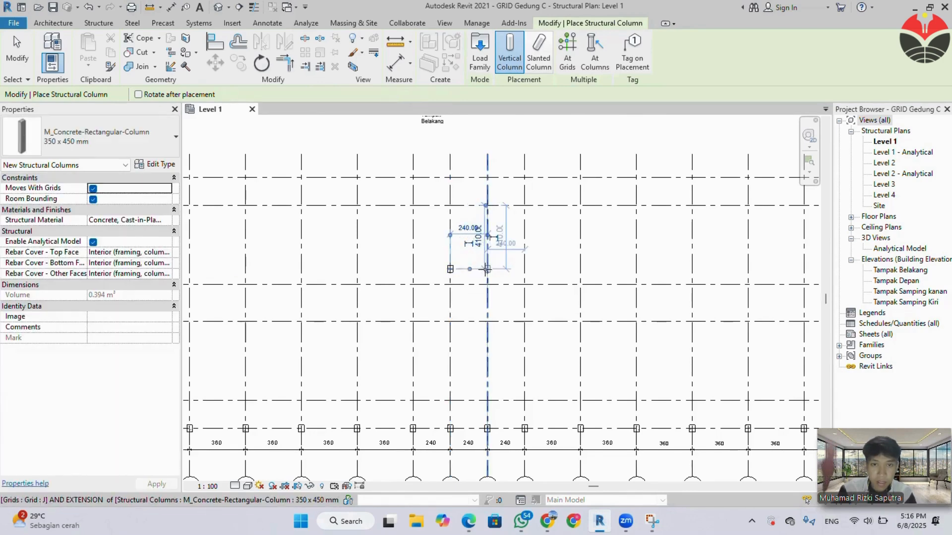
pyautogui.click(486, 269)
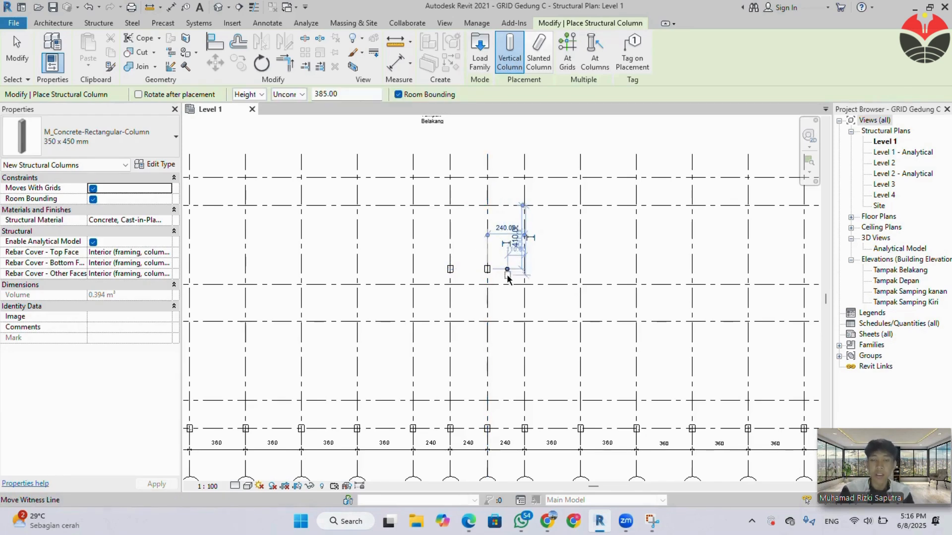
pyautogui.press('Escape')
pyautogui.press('Escape')
# Copy the 350 x 450 mm columns on grid 1, from B to Q, straight up to grid 6, using intersection B-6 as the destination.
pyautogui.scroll(-3, 456, 357)
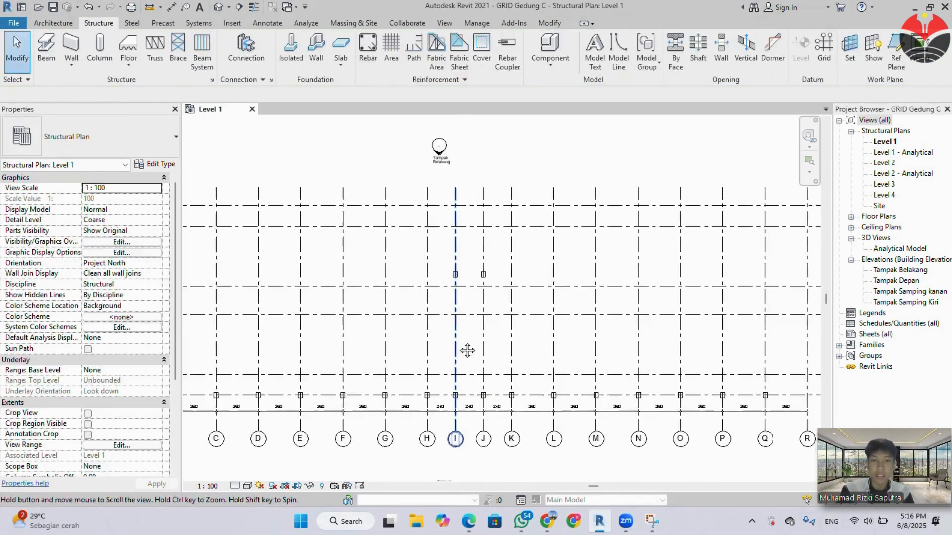
pyautogui.scroll(-1, 412, 332)
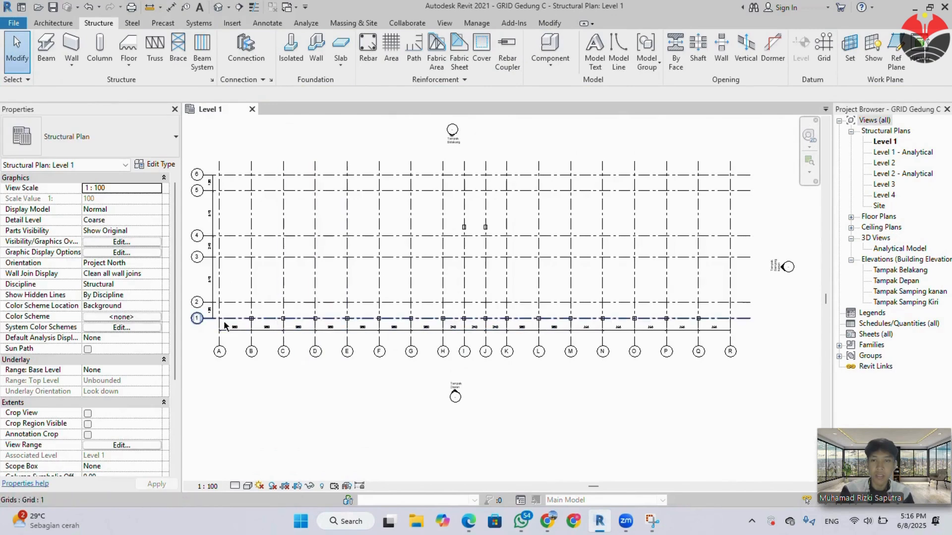
pyautogui.moveTo(236, 314); pyautogui.dragTo(701, 334)
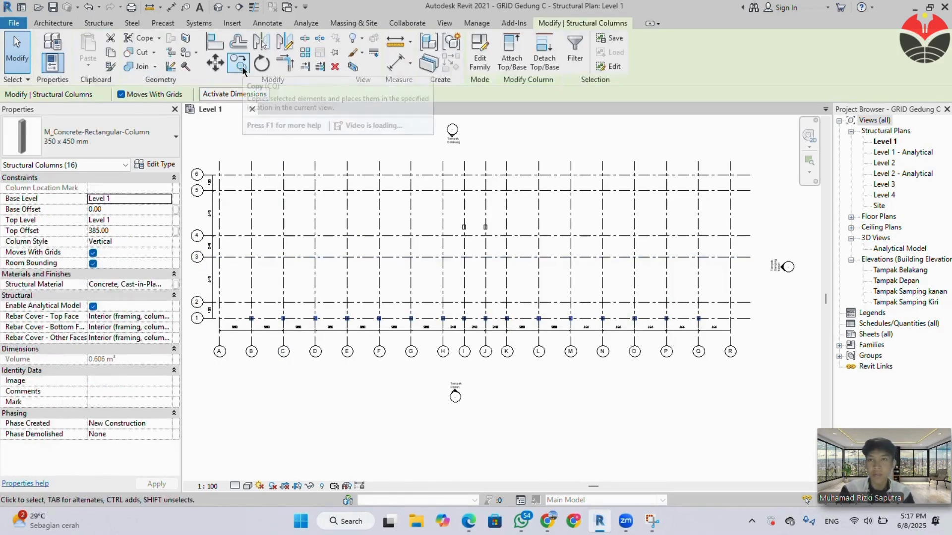
pyautogui.click(243, 71)
pyautogui.click(250, 328)
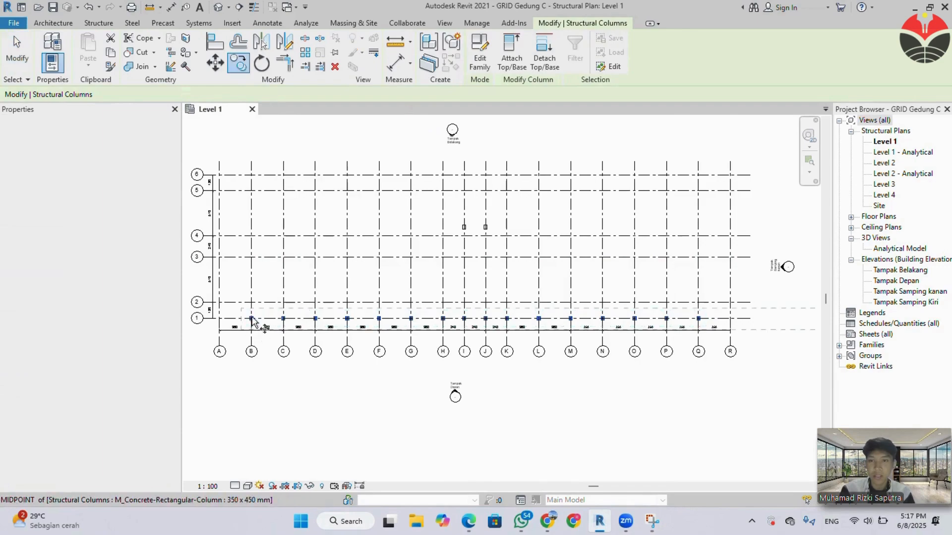
pyautogui.scroll(5, 251, 328)
pyautogui.scroll(-5, 255, 290)
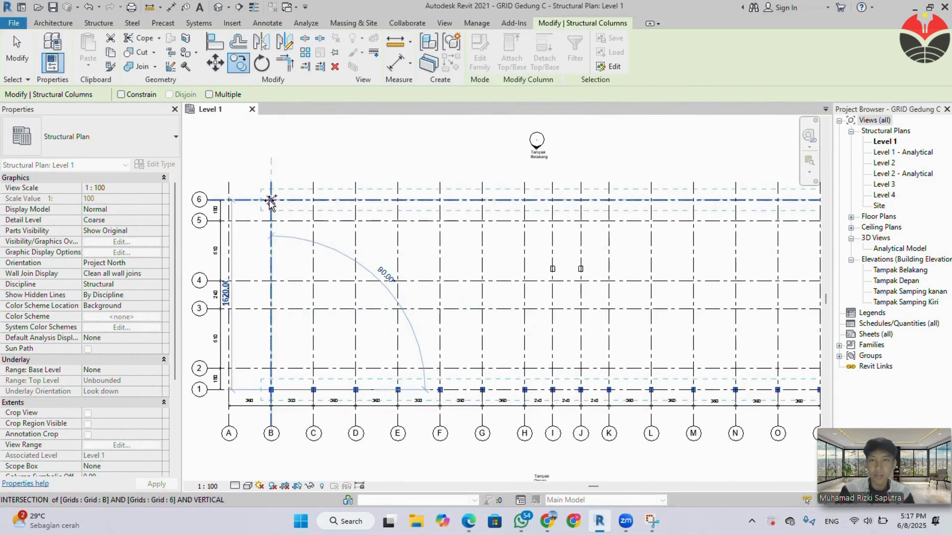
pyautogui.click(308, 244)
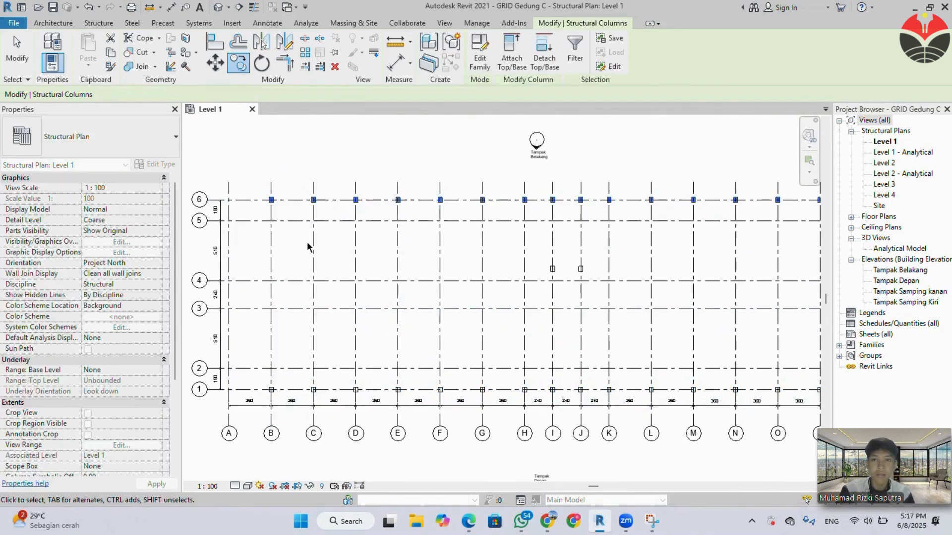
# Start structural column placement and duplicate the 350 x 450 mm rectangular concrete column type as 350 x 350 mm.
pyautogui.moveTo(418, 317); pyautogui.dragTo(384, 289, button='middle')
pyautogui.scroll(-1, 380, 285)
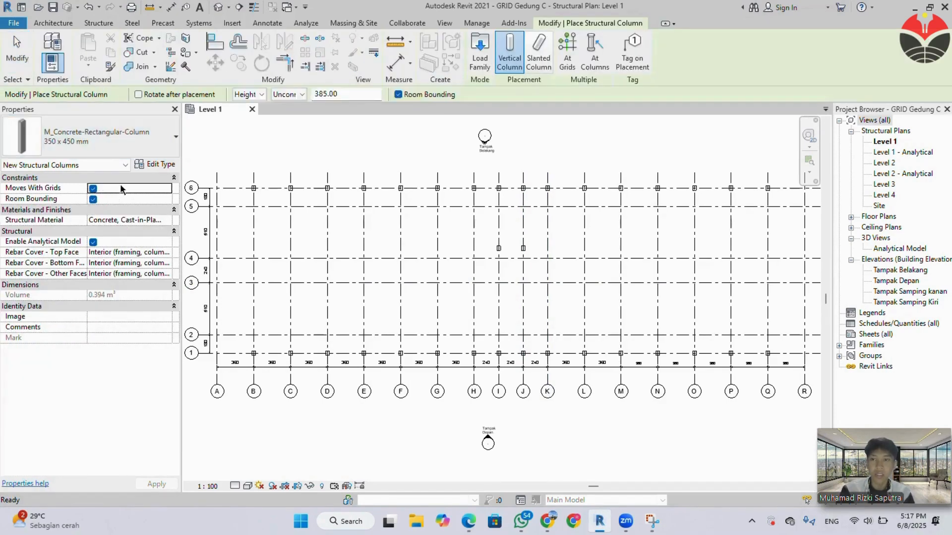
pyautogui.click(127, 145)
pyautogui.click(128, 146)
pyautogui.click(130, 148)
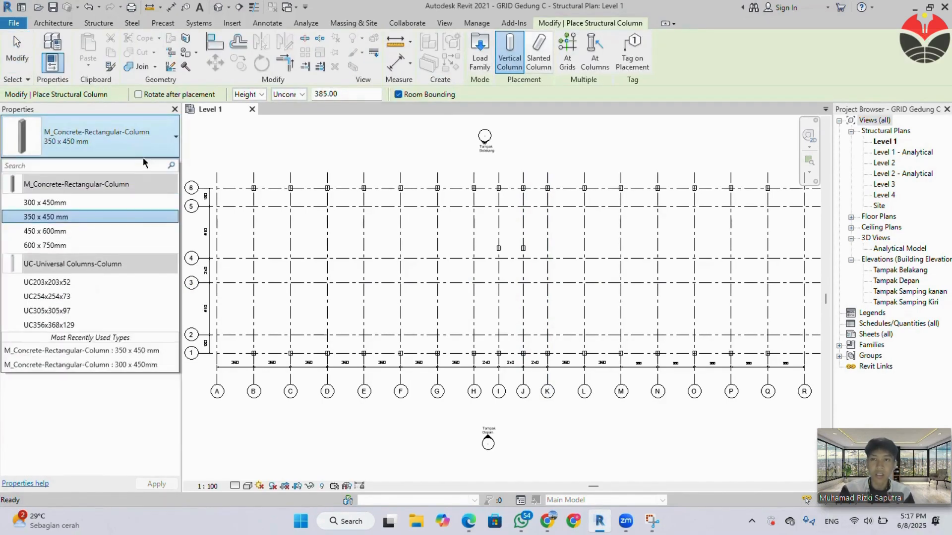
pyautogui.click(144, 140)
pyautogui.click(155, 166)
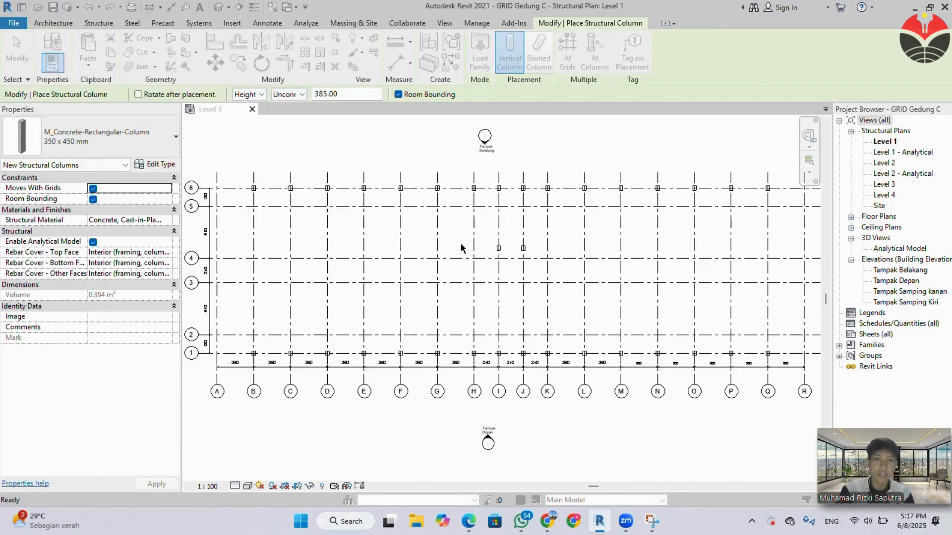
pyautogui.click(690, 171)
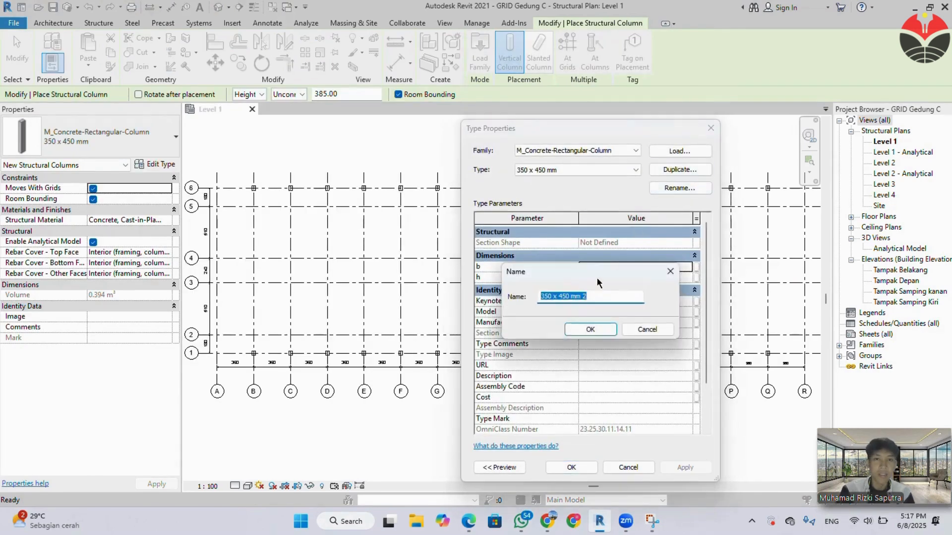
pyautogui.write('350')
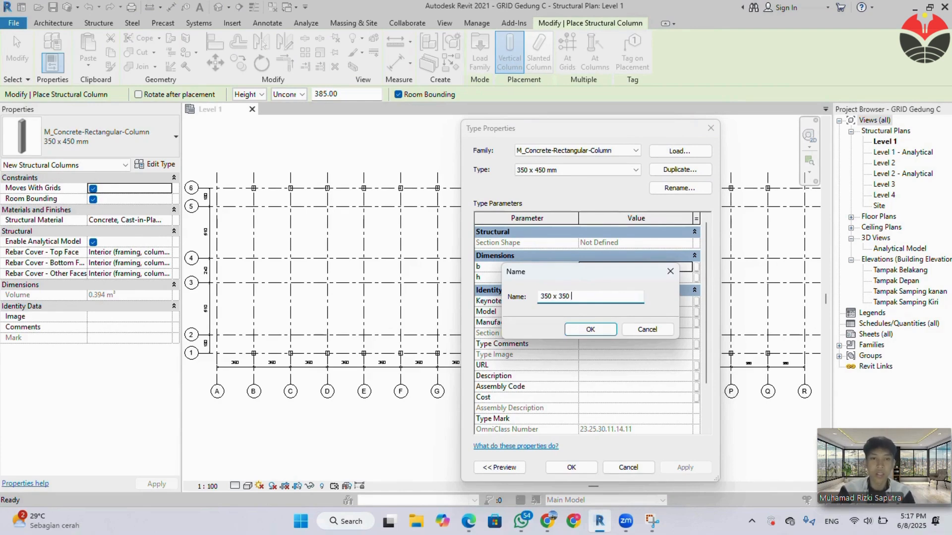
pyautogui.press('Return')
# Set dimension h of the 350 x 350 mm column type to 35 and accept the type properties.
pyautogui.click(614, 278)
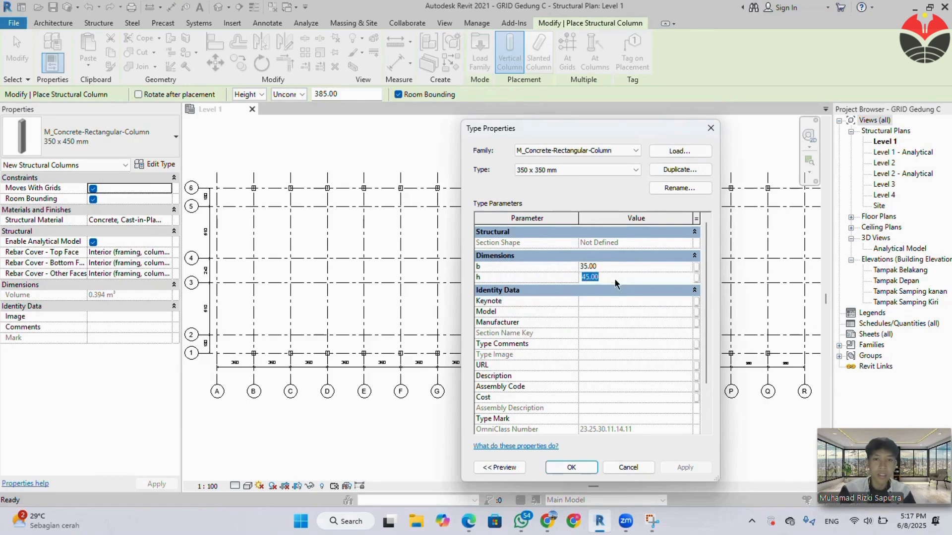
pyautogui.write('35')
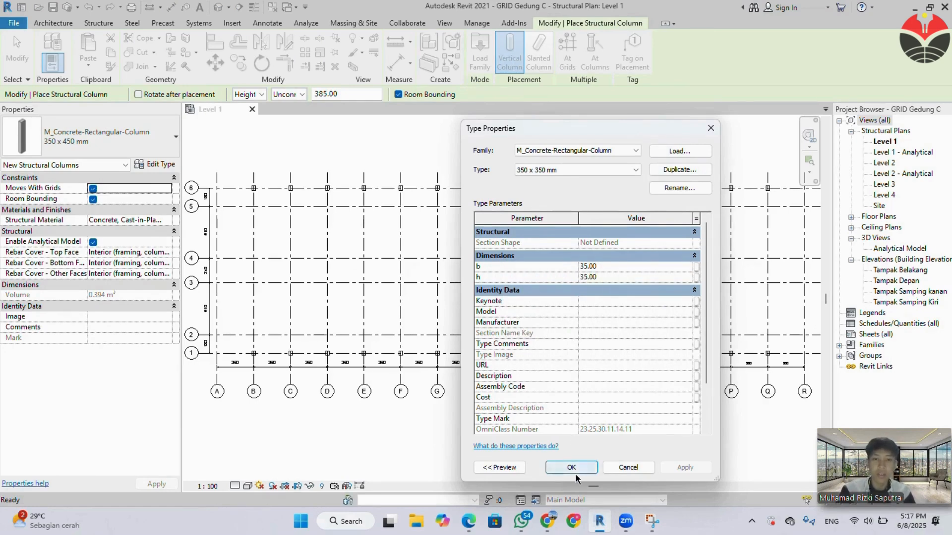
pyautogui.click(573, 468)
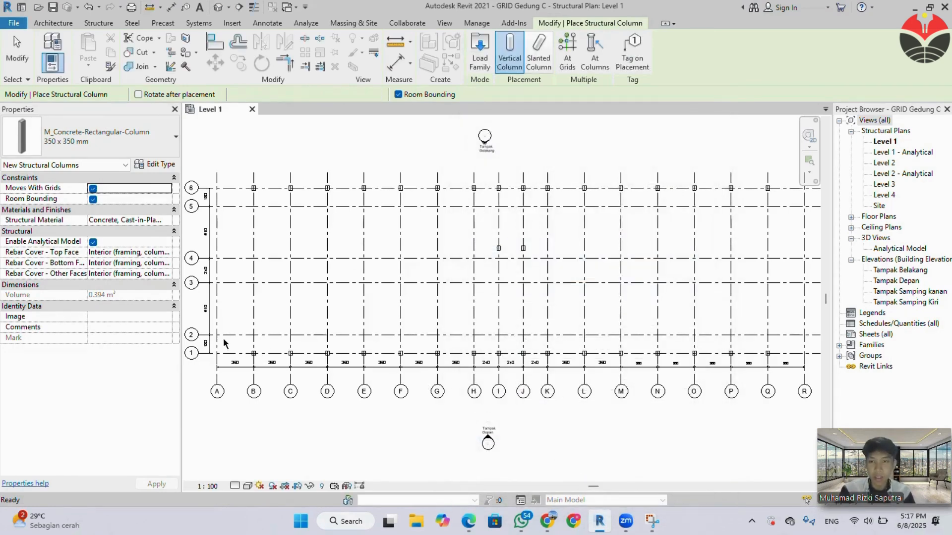
# Switch to the Microsoft Edge window to consult the reference document before placing the 350 x 350 mm columns.
pyautogui.scroll(2, 213, 334)
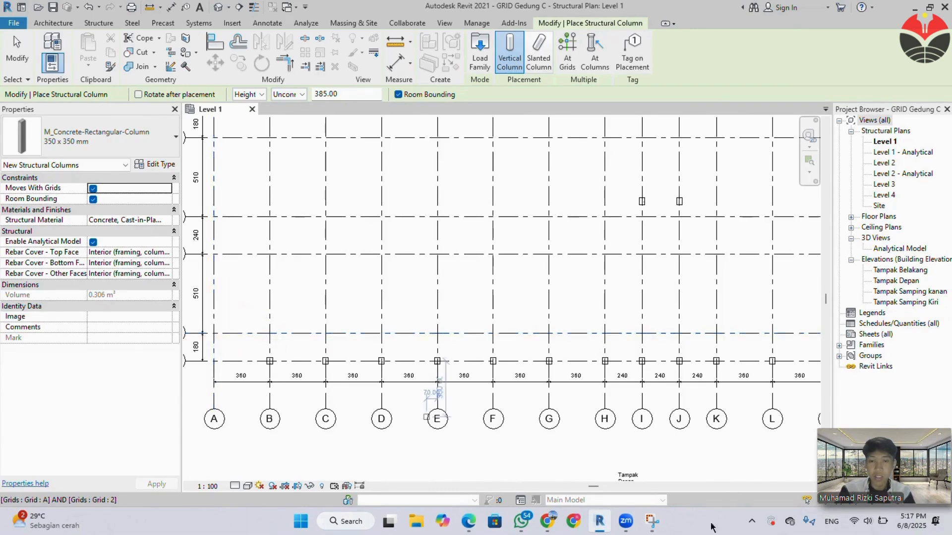
pyautogui.moveTo(468, 521)
pyautogui.click(444, 478)
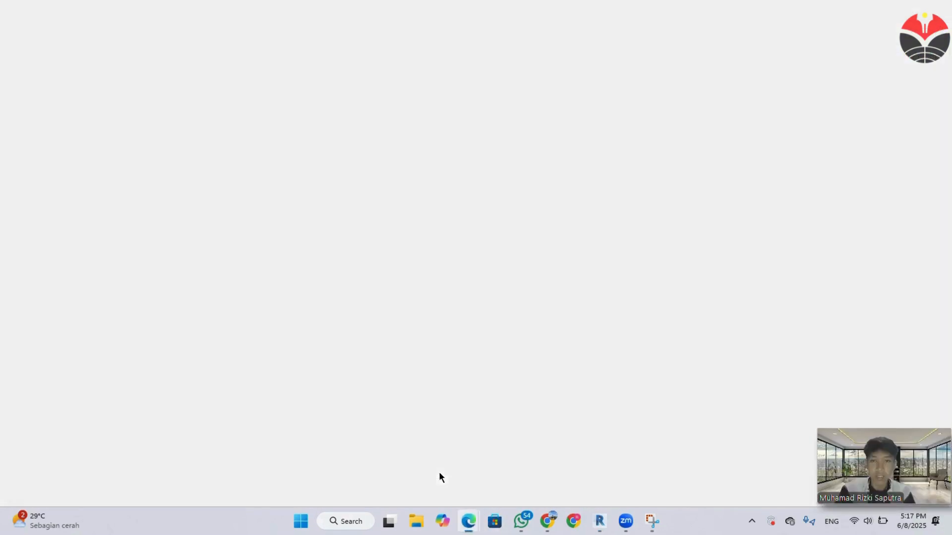
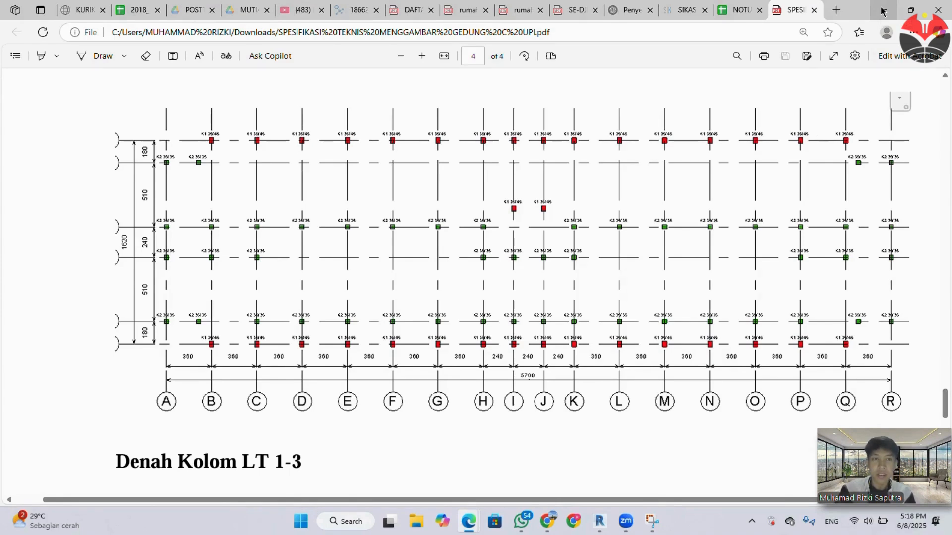
# Return to Revit and place 350 x 350 mm columns on grid 2 at A, about 100 cm before B, and at C.
pyautogui.click(881, 11)
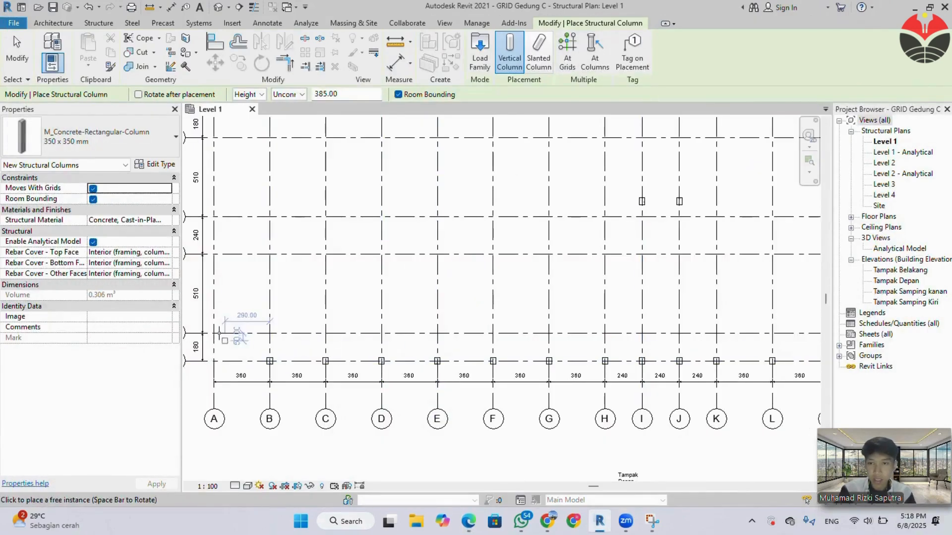
pyautogui.click(217, 333)
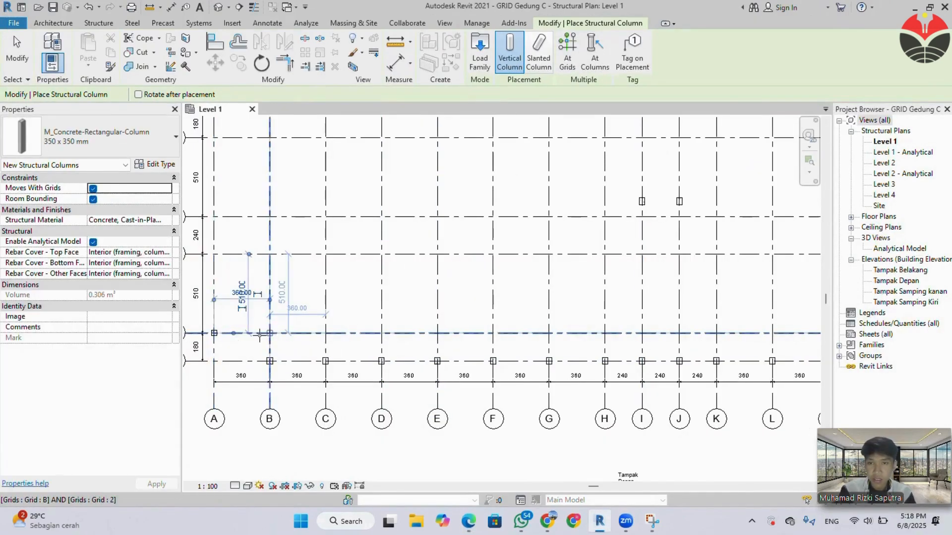
pyautogui.scroll(3, 259, 334)
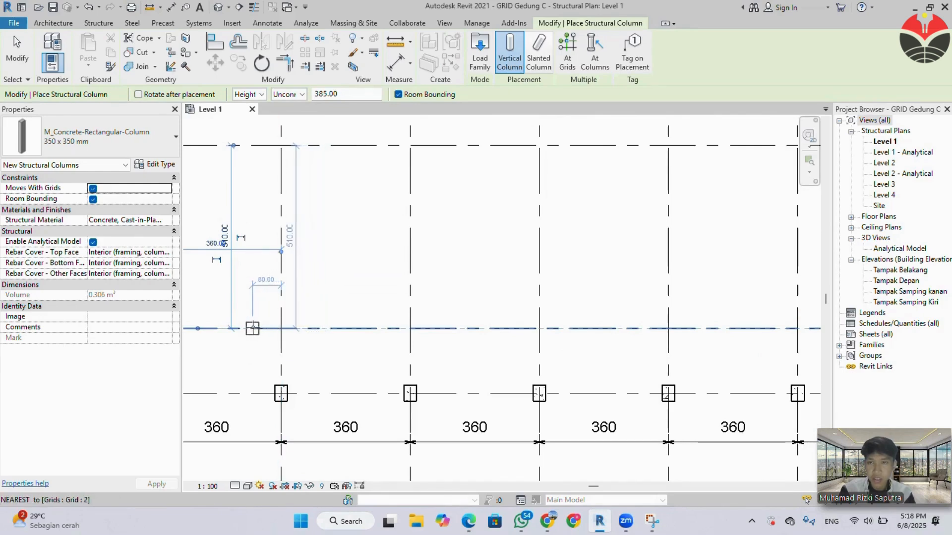
pyautogui.click(245, 327)
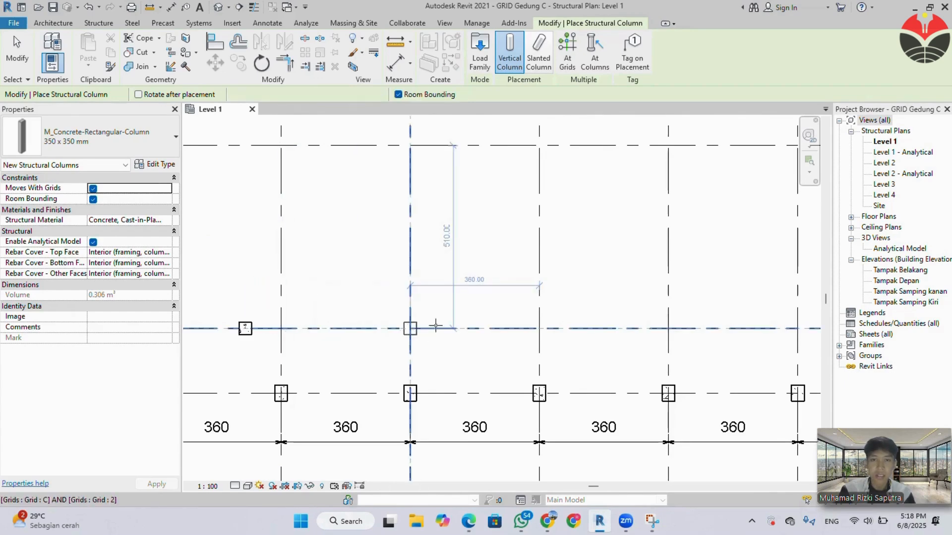
pyautogui.click(410, 328)
# Place 350 x 350 mm columns on grid 2 at every intersection from D to L.
pyautogui.scroll(-2, 480, 324)
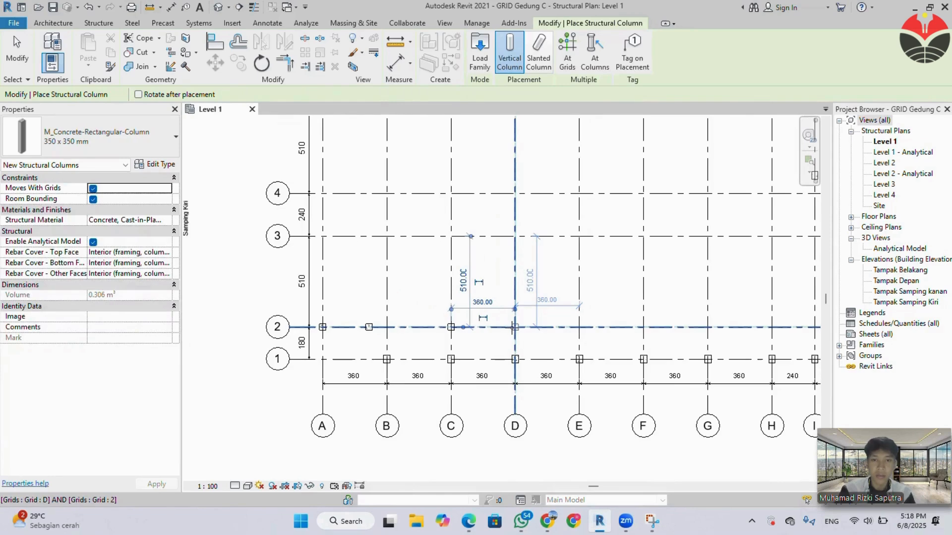
pyautogui.click(513, 327)
pyautogui.click(578, 327)
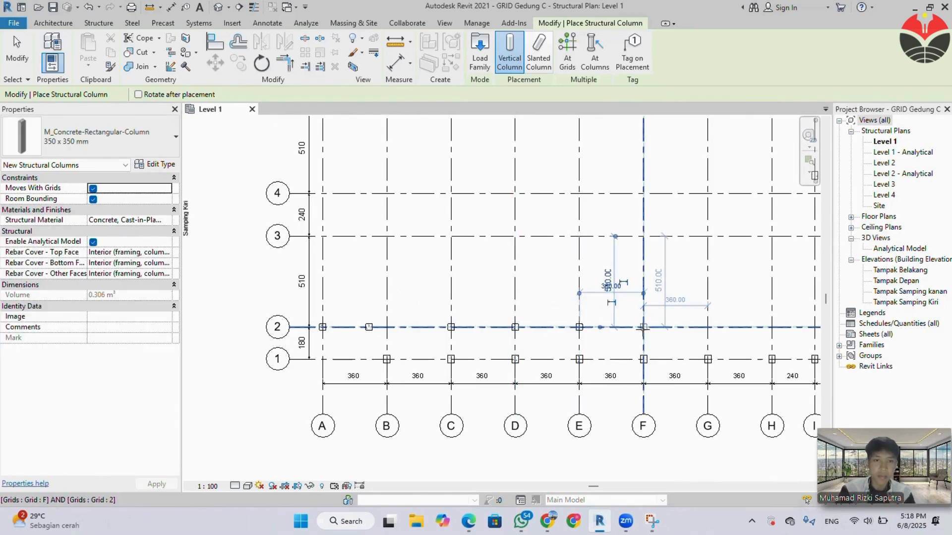
pyautogui.moveTo(550, 345); pyautogui.dragTo(280, 335, button='middle')
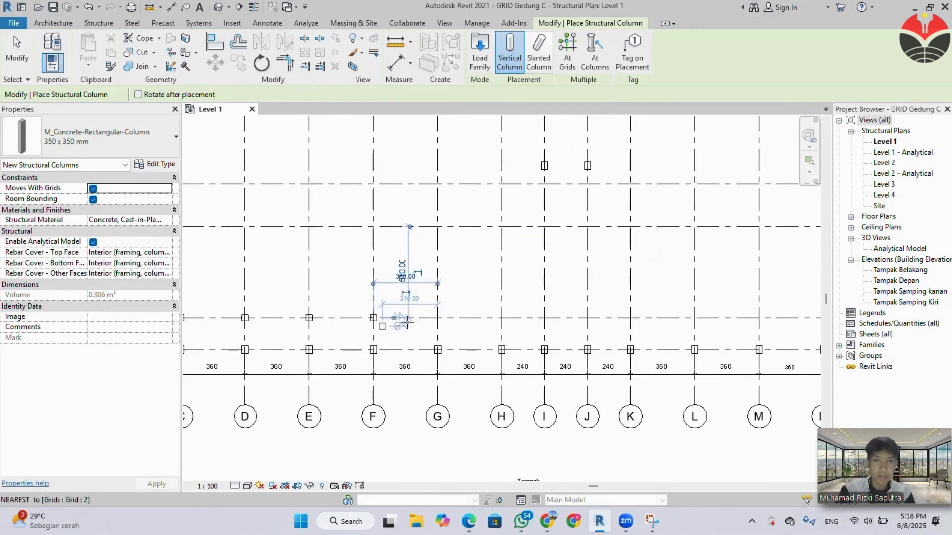
pyautogui.click(438, 317)
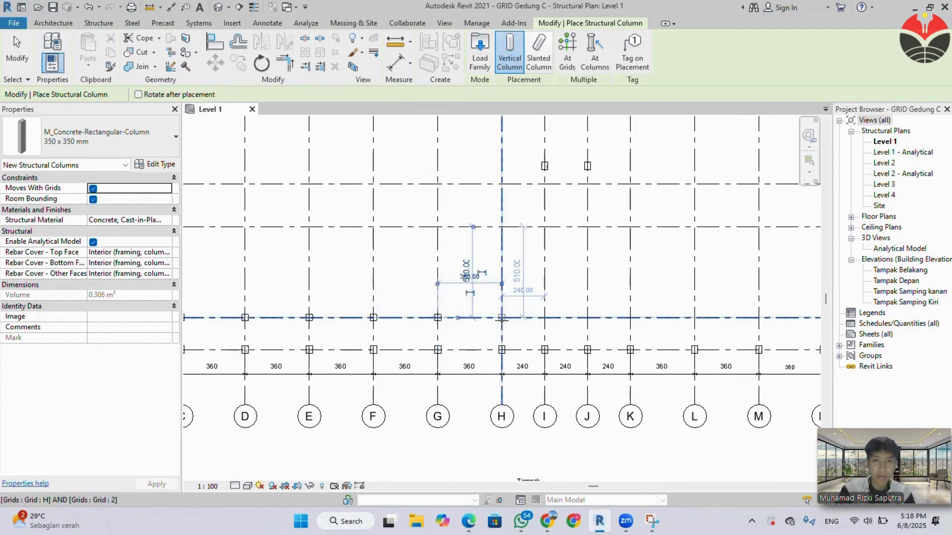
pyautogui.click(519, 319)
pyautogui.click(544, 317)
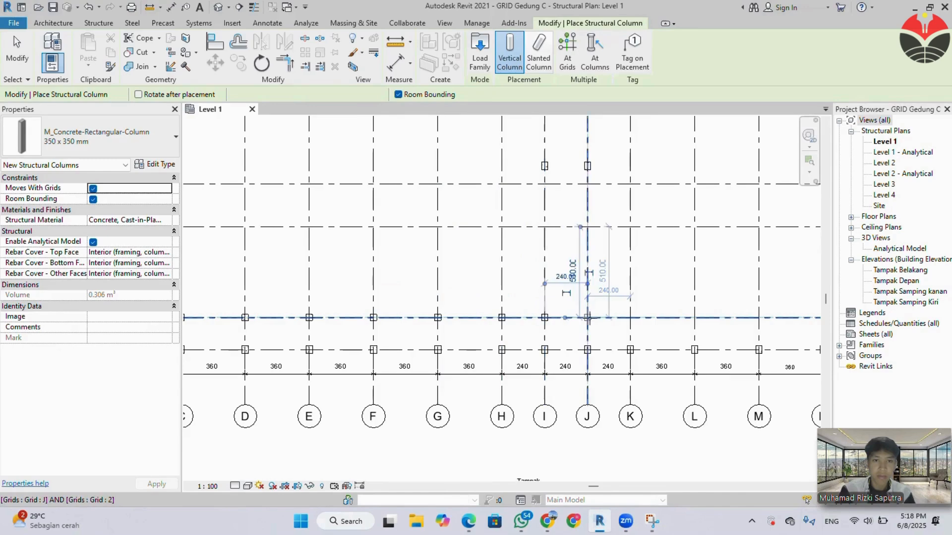
pyautogui.click(594, 318)
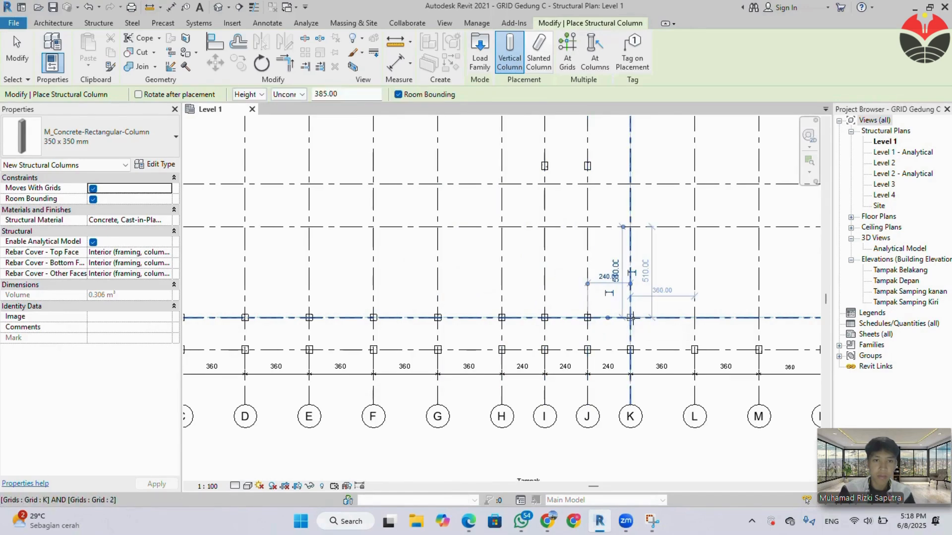
pyautogui.click(631, 318)
pyautogui.click(695, 320)
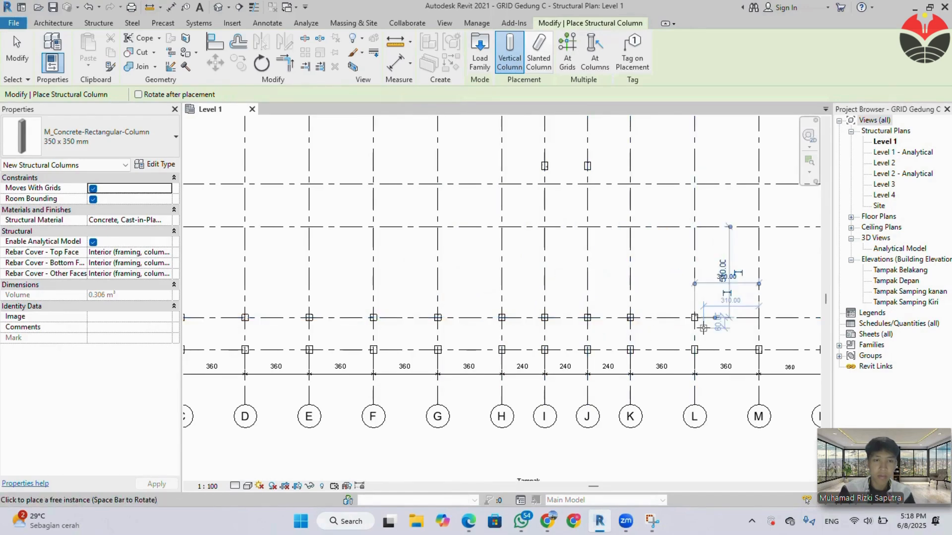
# Place 350 x 350 mm columns on grid 2 at intersections M, N, O and P.
pyautogui.moveTo(683, 336); pyautogui.dragTo(369, 338, button='middle')
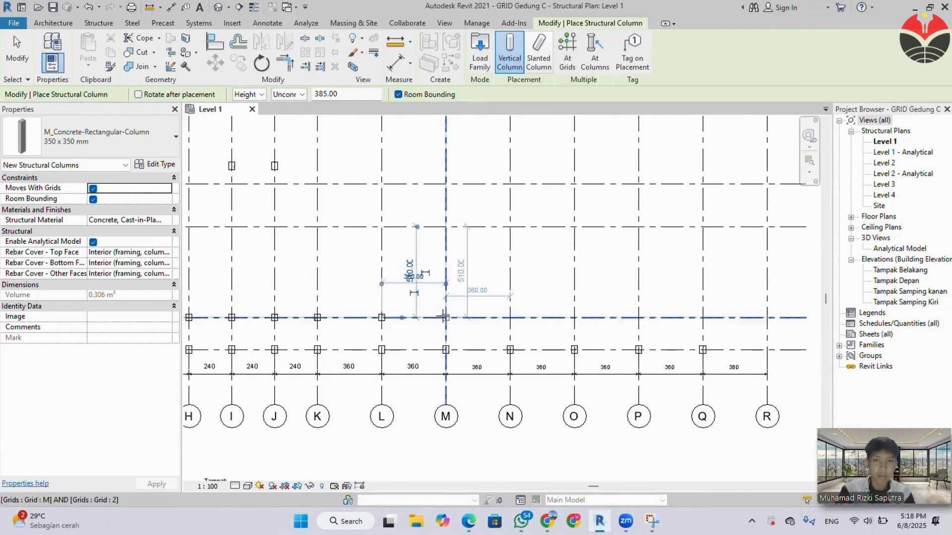
pyautogui.click(496, 319)
pyautogui.click(540, 319)
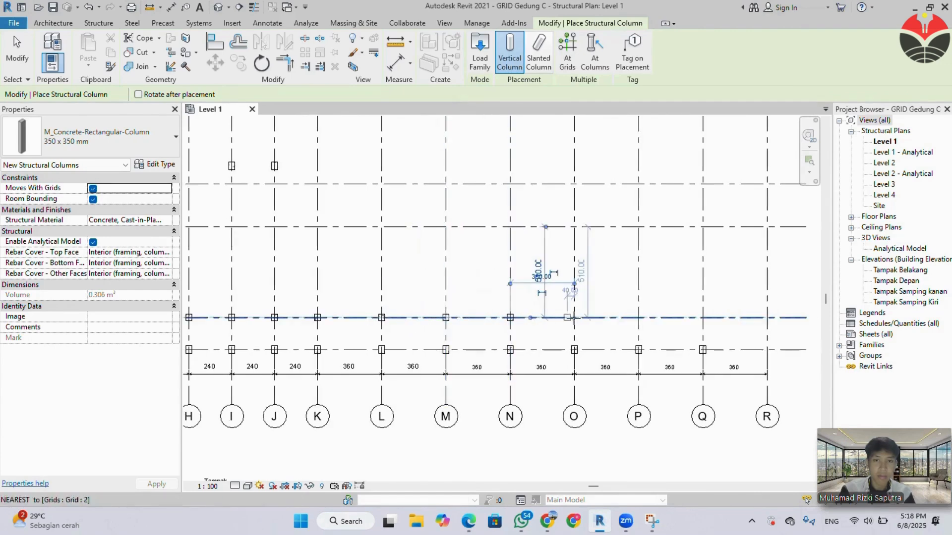
pyautogui.click(638, 319)
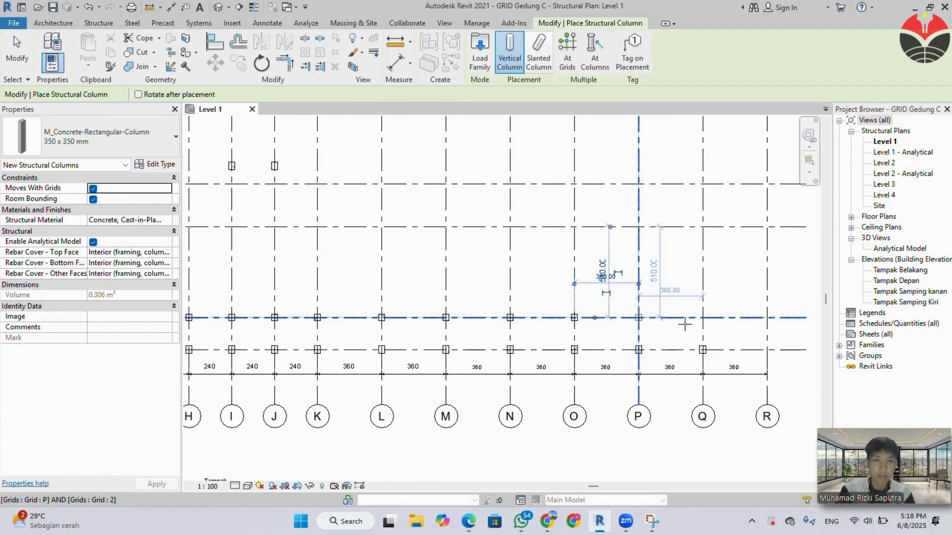
# Undo the column placed at Q-2 and place 350 x 350 mm columns at R-2 and about 100 cm past Q on grid 2.
pyautogui.click(702, 318)
pyautogui.click(767, 319)
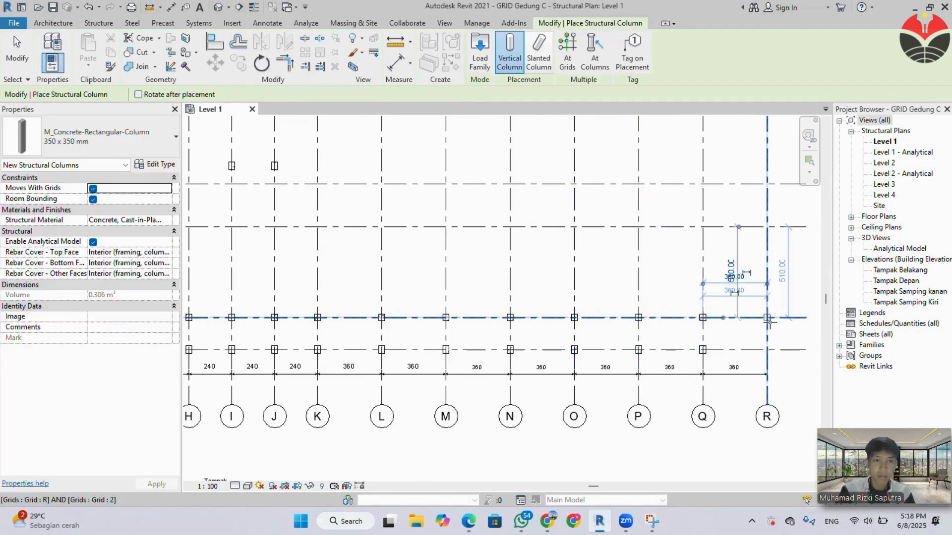
pyautogui.hotkey('ctrl', 'z')
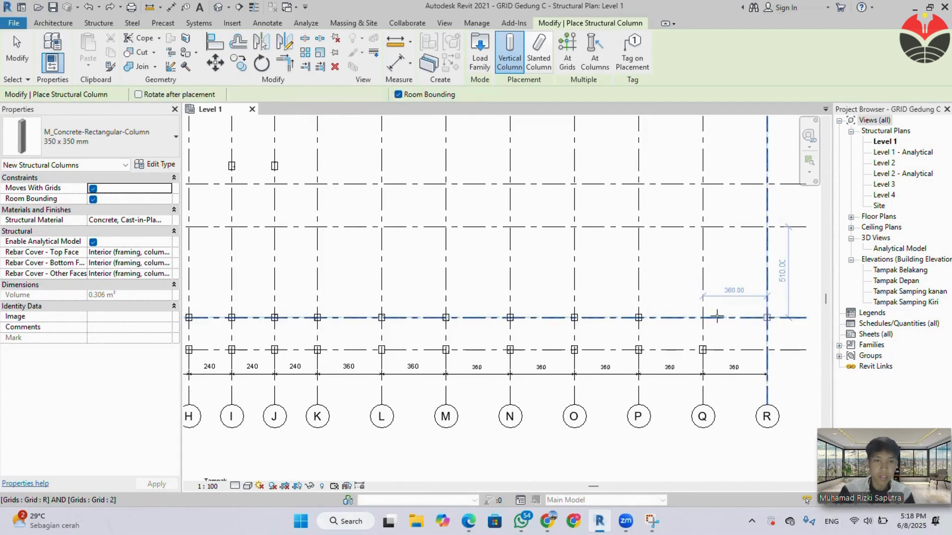
pyautogui.scroll(3, 714, 317)
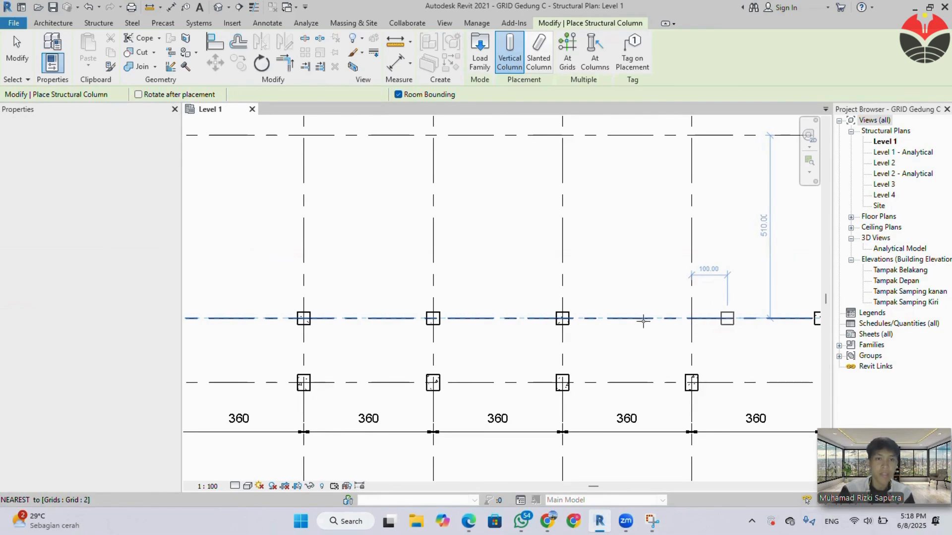
pyautogui.scroll(-5, 643, 321)
# Place 350 x 350 mm columns on grid 3 at intersections A, B and C.
pyautogui.moveTo(677, 364); pyautogui.dragTo(696, 366, button='middle')
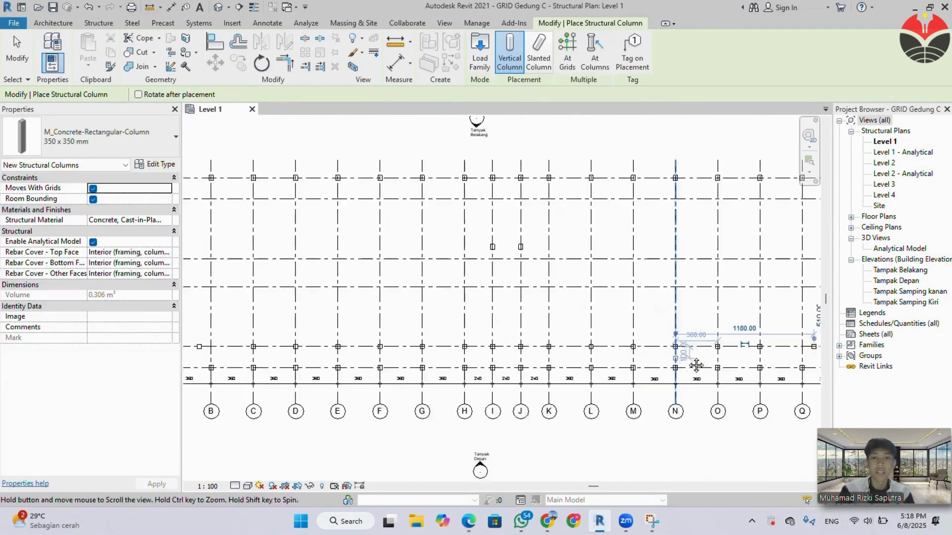
pyautogui.moveTo(393, 340); pyautogui.dragTo(583, 342, button='middle')
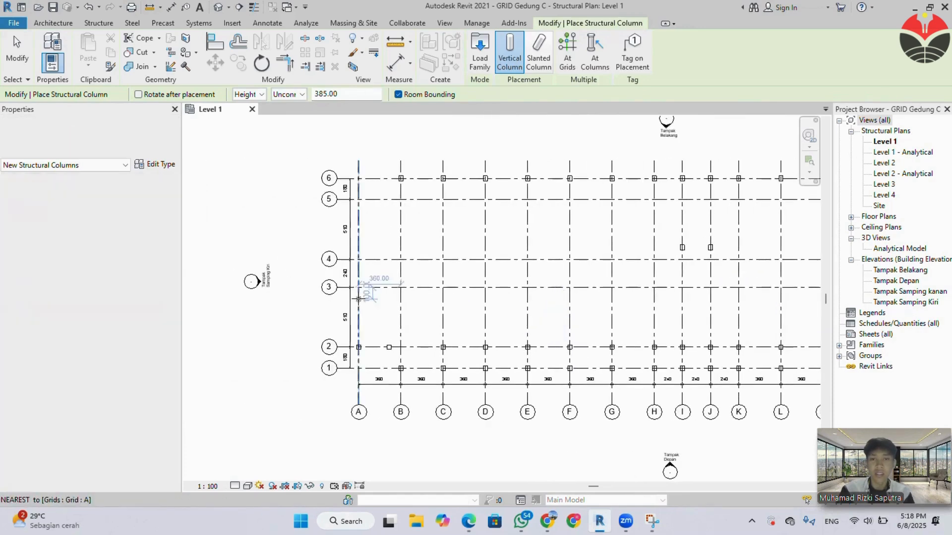
pyautogui.scroll(2, 358, 300)
pyautogui.click(358, 283)
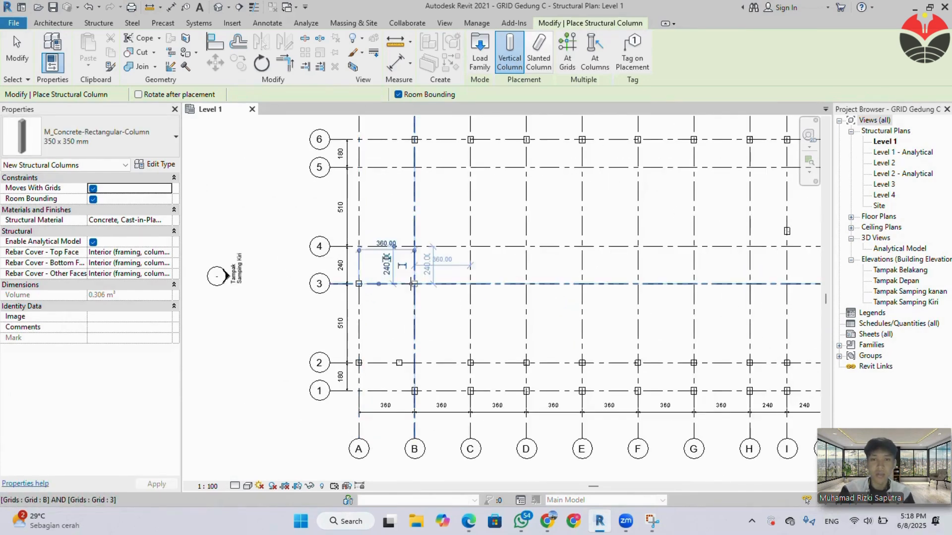
pyautogui.click(470, 283)
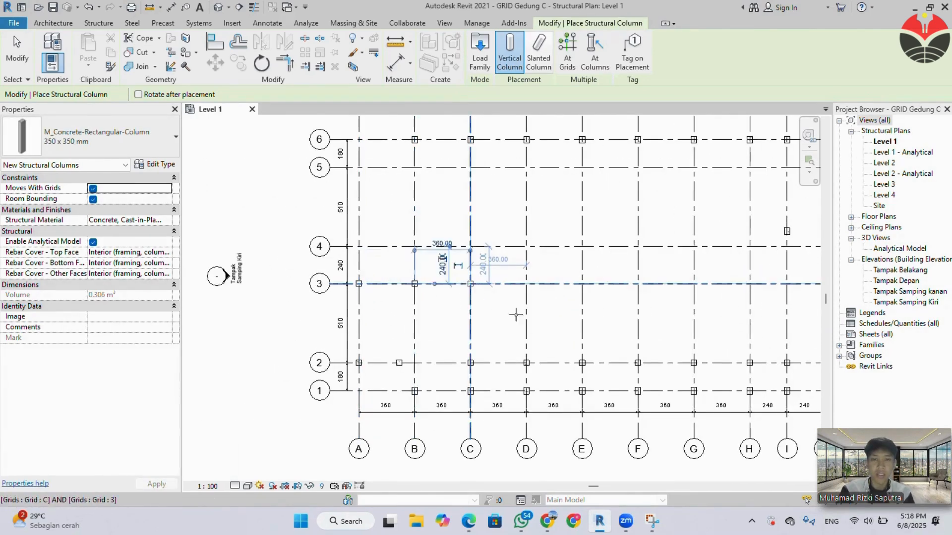
# Place 350 x 350 mm columns on grid 3 at intersections R, Q and P.
pyautogui.scroll(-1, 614, 338)
pyautogui.moveTo(671, 357); pyautogui.dragTo(360, 355, button='middle')
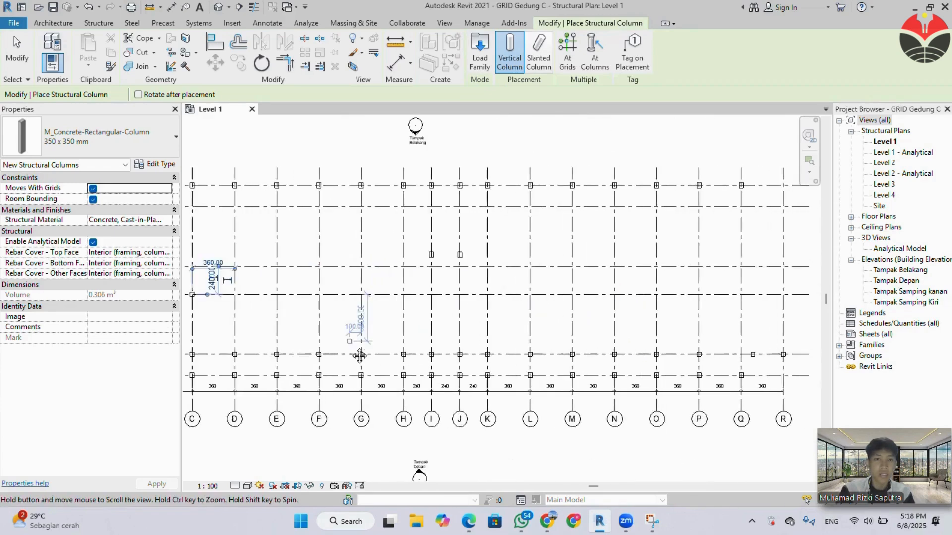
pyautogui.moveTo(578, 356); pyautogui.dragTo(338, 349, button='middle')
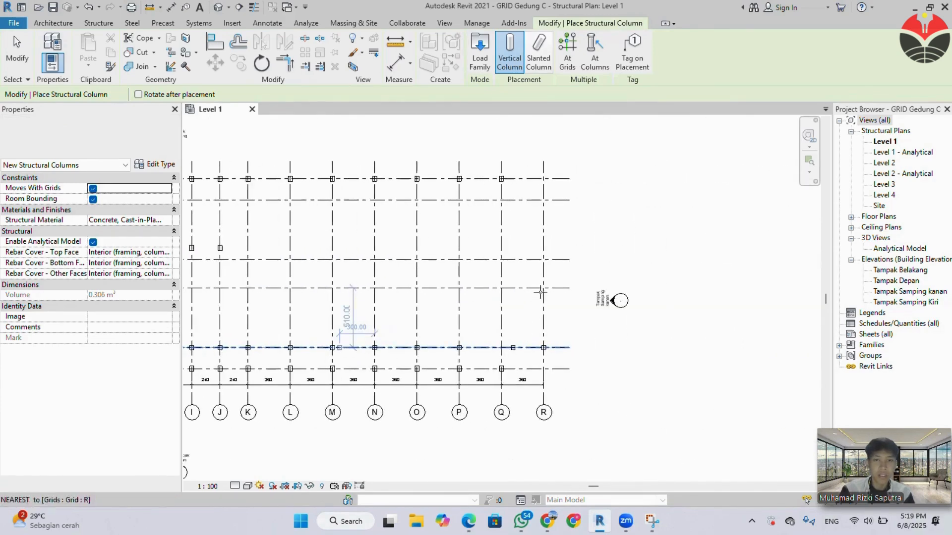
pyautogui.click(541, 289)
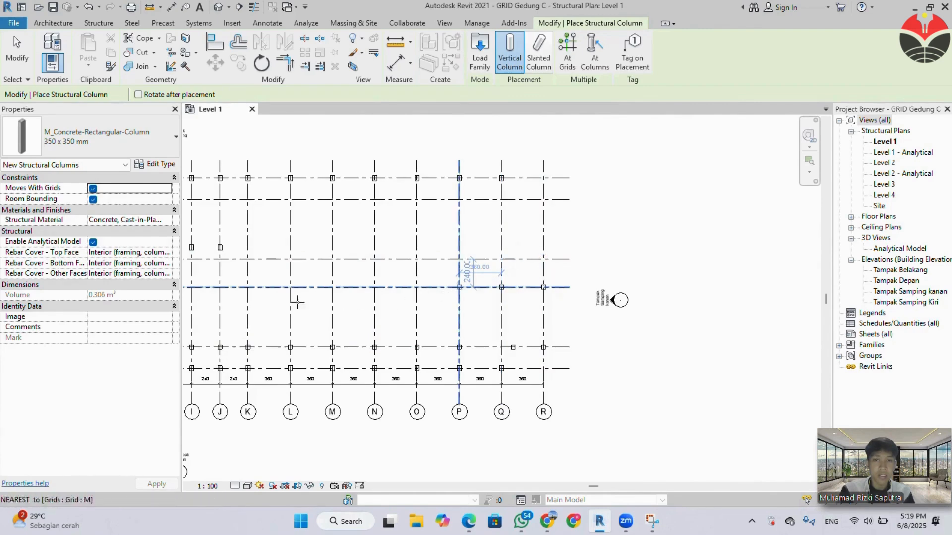
# Check the column plan in Microsoft Edge, then place 350 x 350 mm columns on grid 3 at H, I, J and K.
pyautogui.moveTo(304, 315); pyautogui.dragTo(630, 337, button='middle')
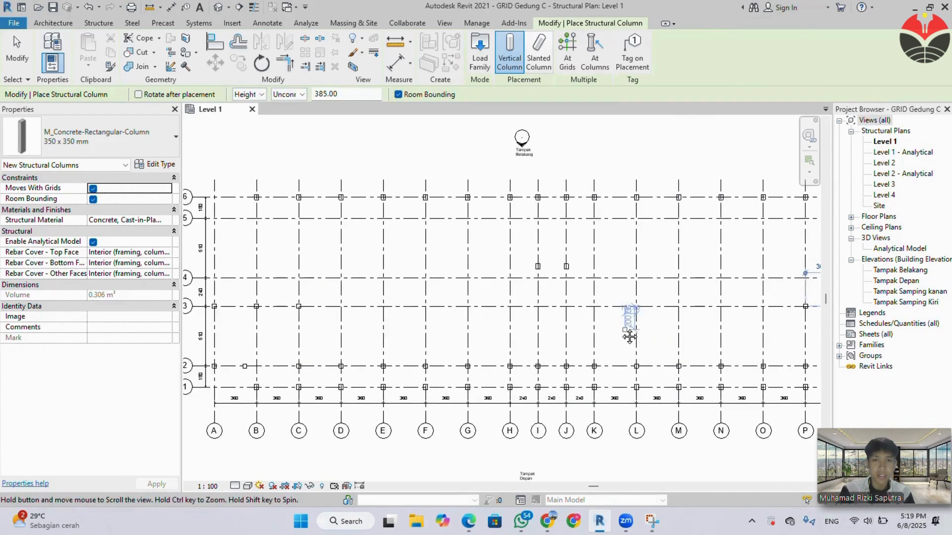
pyautogui.moveTo(469, 520)
pyautogui.click(442, 481)
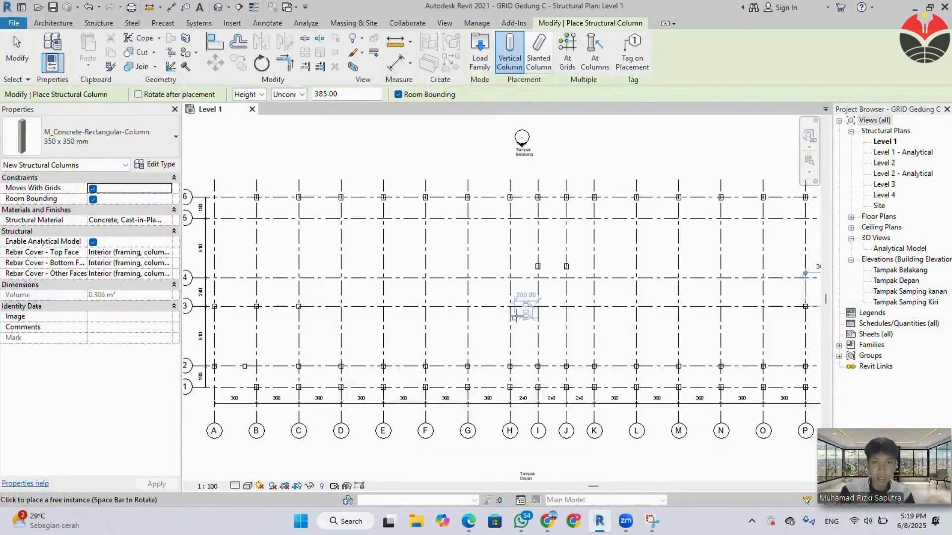
pyautogui.click(510, 306)
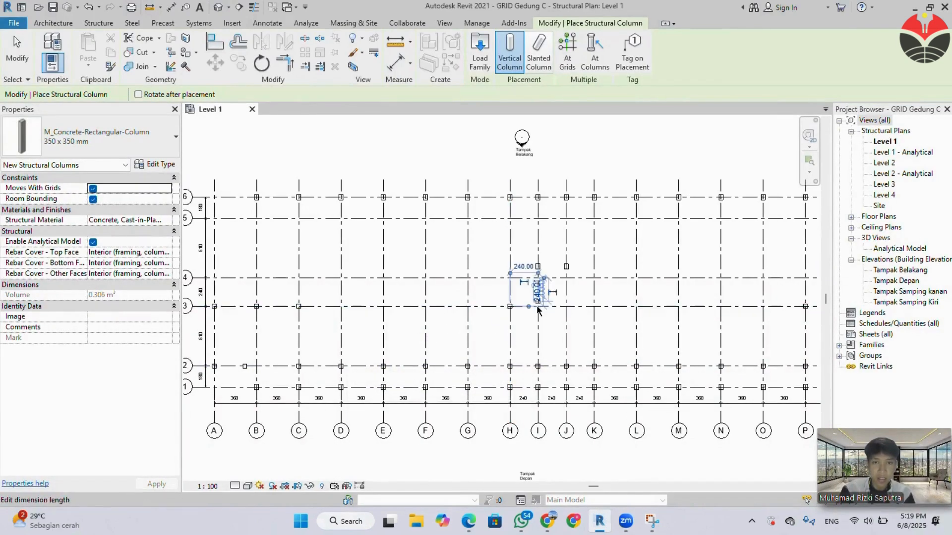
pyautogui.click(537, 306)
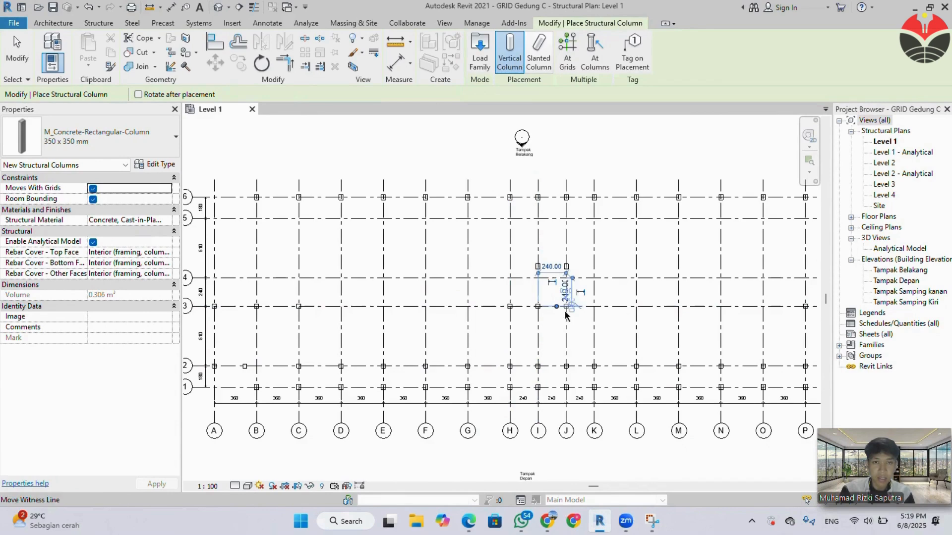
pyautogui.scroll(4, 567, 316)
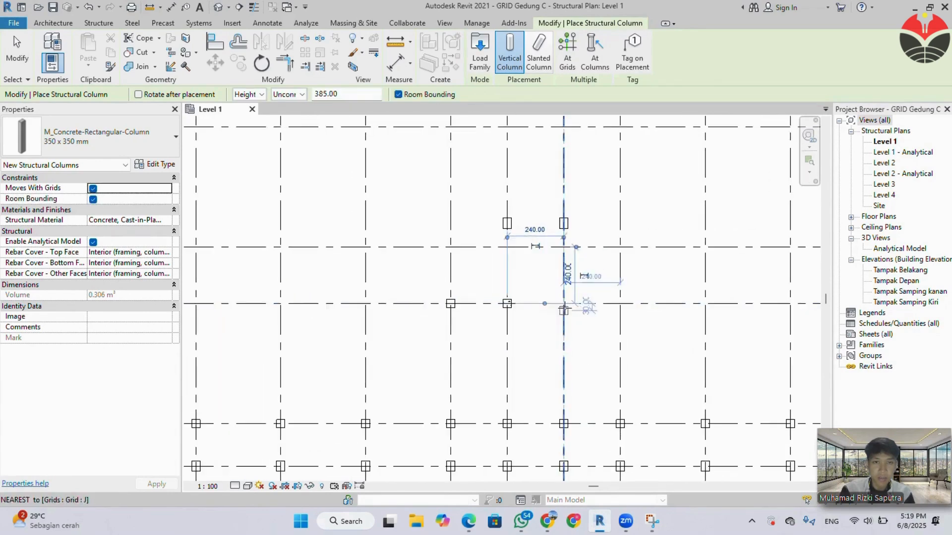
pyautogui.click(564, 307)
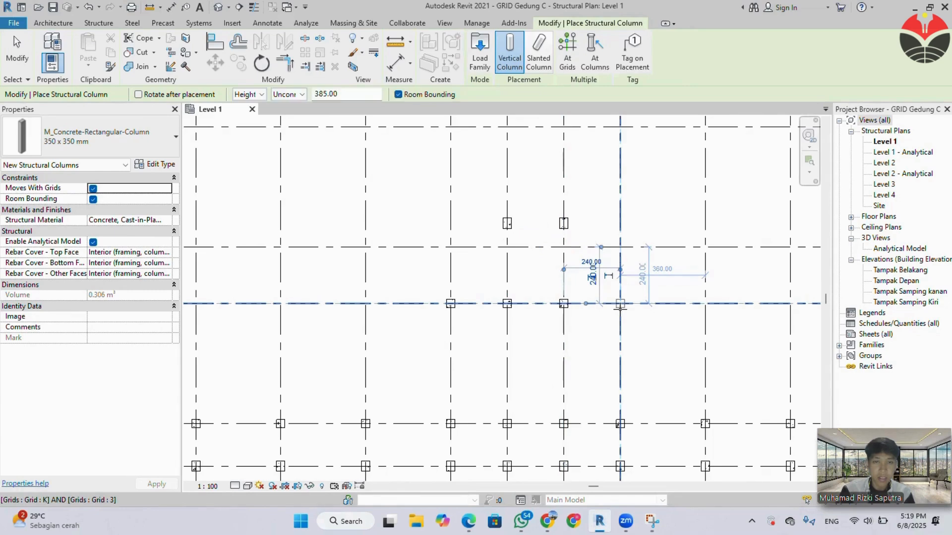
pyautogui.click(620, 306)
# Place 350 x 350 mm columns on grid 4 at K and H and at every intersection from A to G.
pyautogui.click(620, 247)
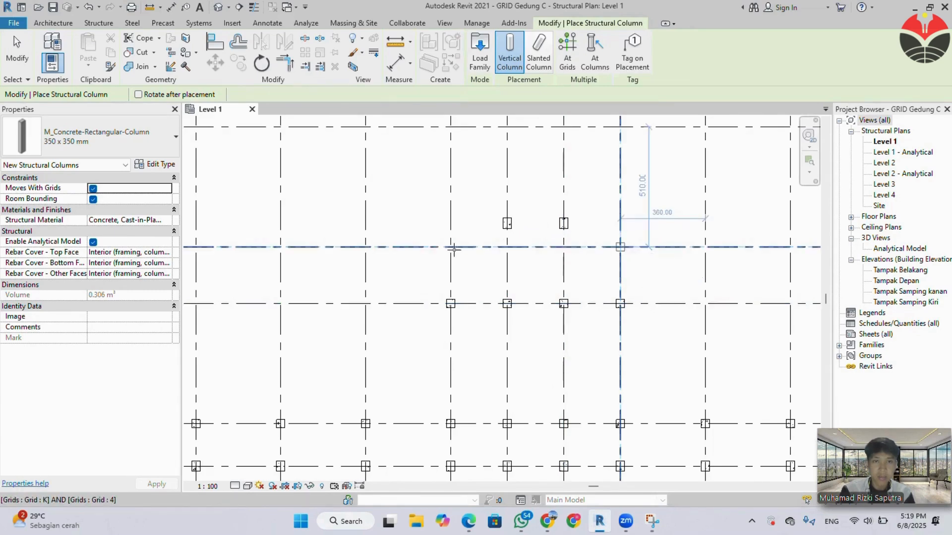
pyautogui.click(451, 247)
pyautogui.scroll(-2, 366, 296)
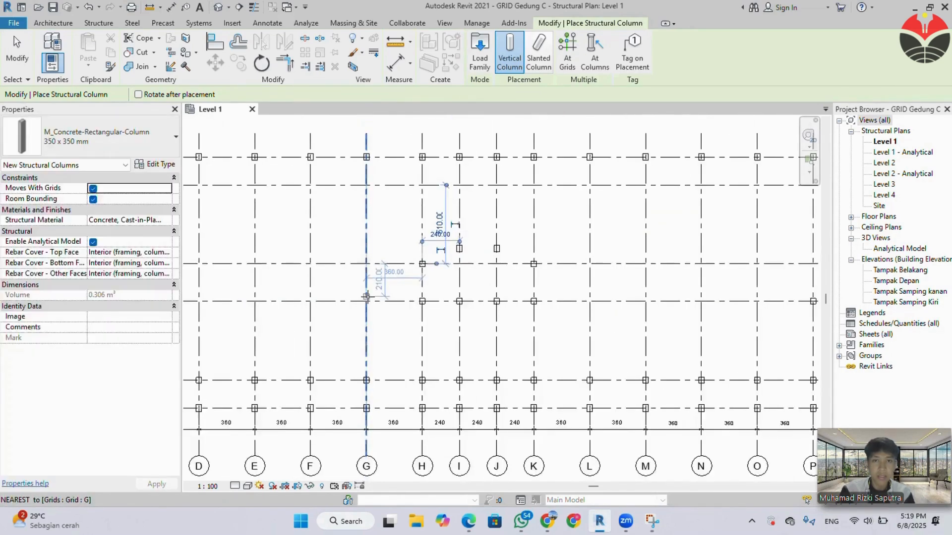
pyautogui.moveTo(377, 307); pyautogui.dragTo(643, 328, button='middle')
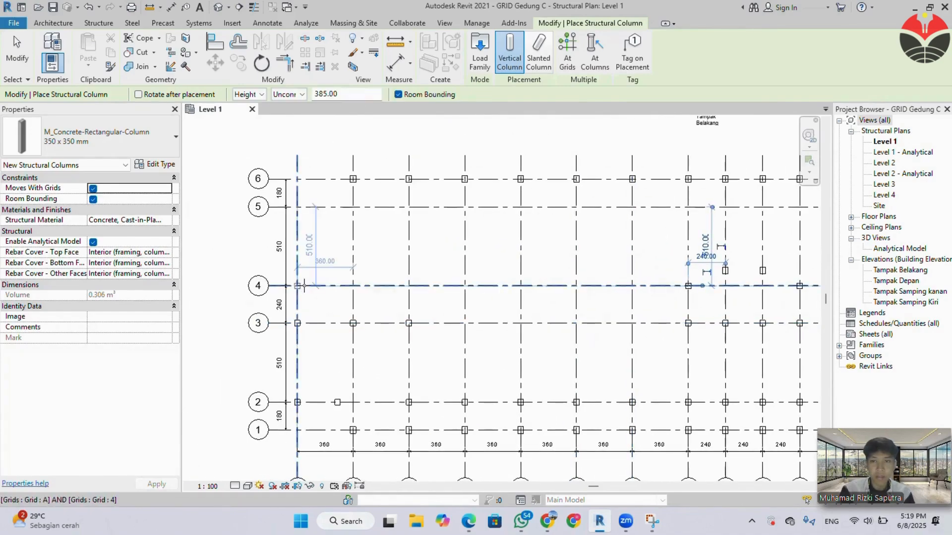
pyautogui.click(299, 286)
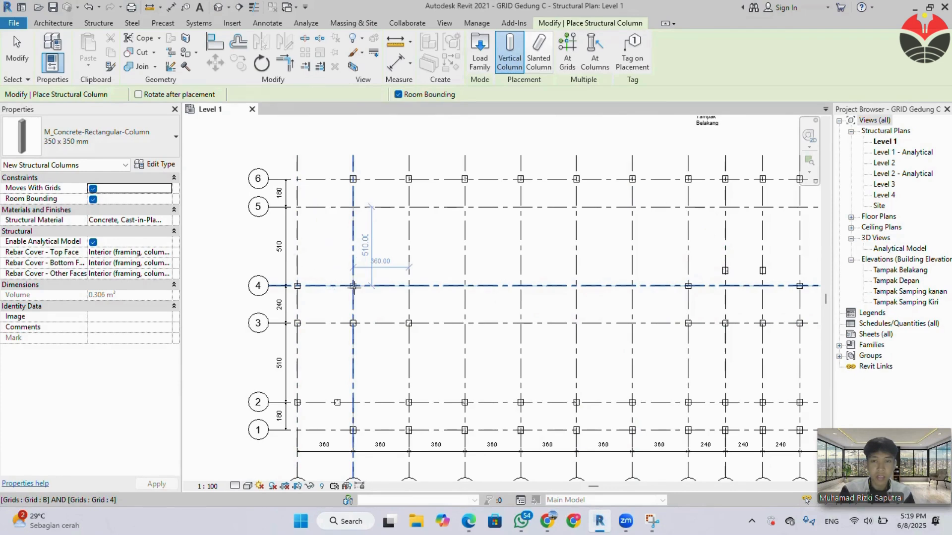
pyautogui.click(408, 291)
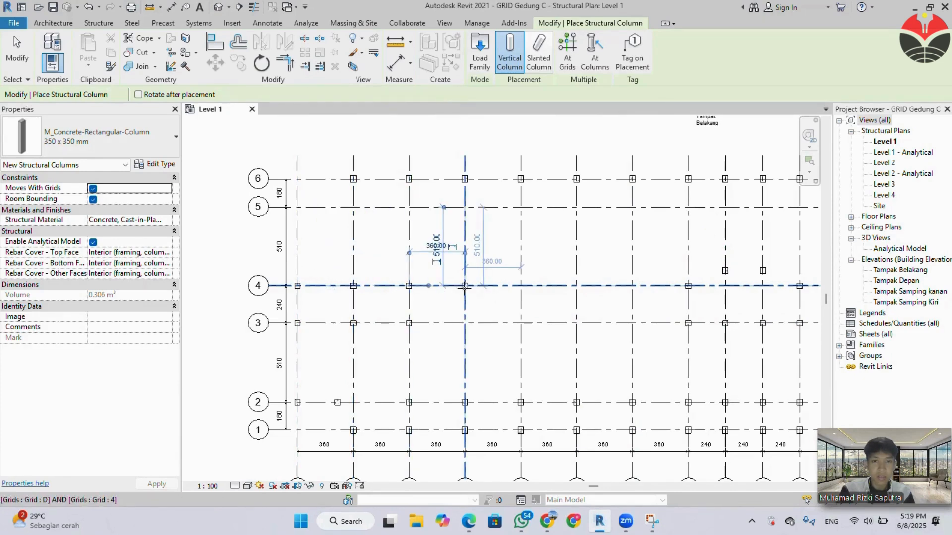
pyautogui.click(521, 286)
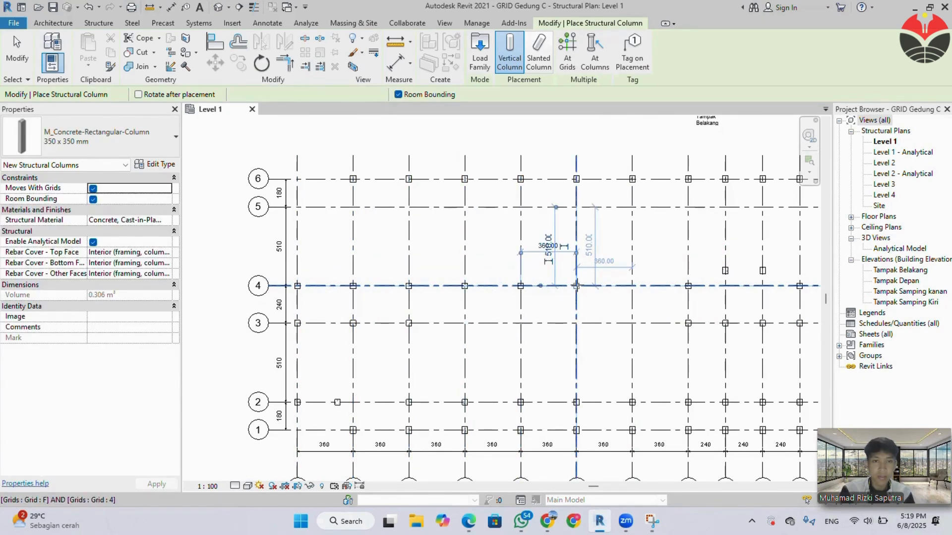
pyautogui.click(632, 286)
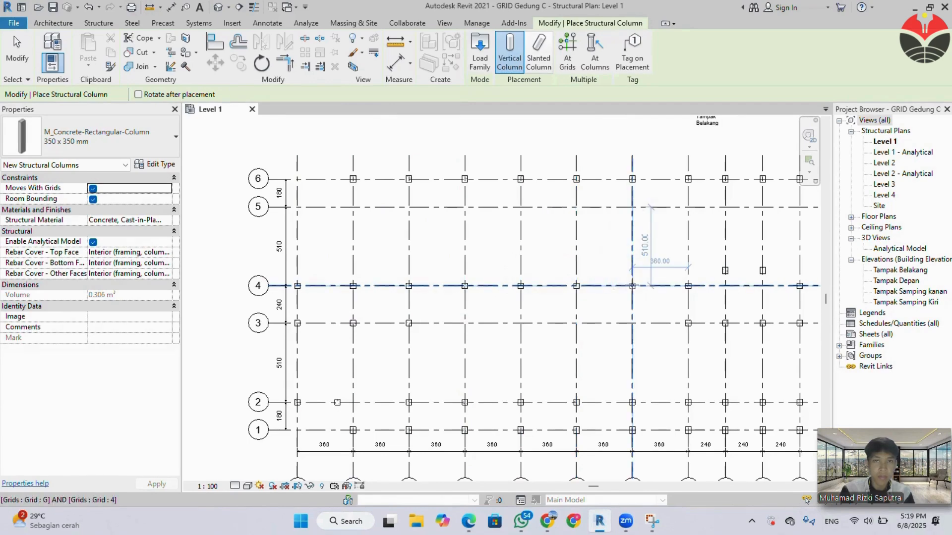
# Place 350 x 350 mm columns on grid 4 at every intersection from L to R.
pyautogui.scroll(-2, 648, 314)
pyautogui.moveTo(648, 314); pyautogui.dragTo(359, 312, button='middle')
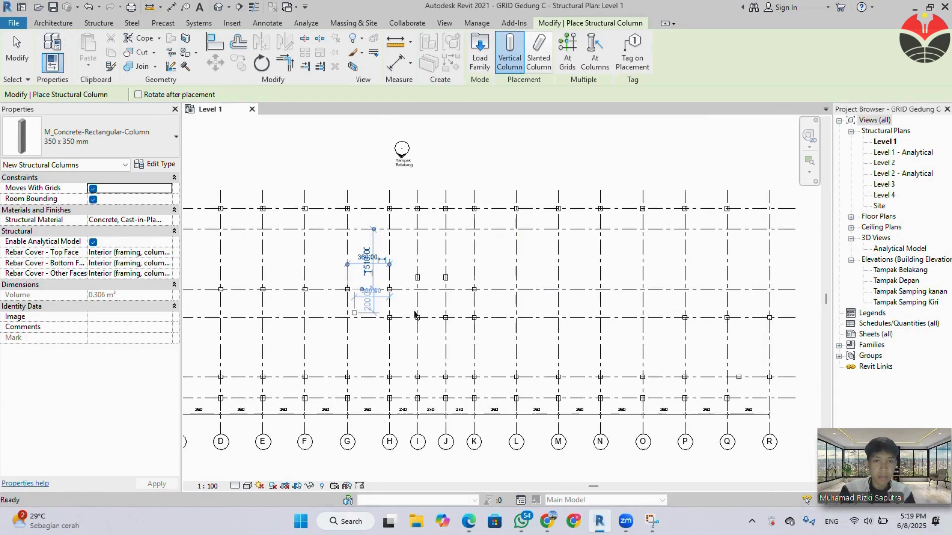
pyautogui.moveTo(499, 296); pyautogui.dragTo(501, 295, button='middle')
pyautogui.click(517, 292)
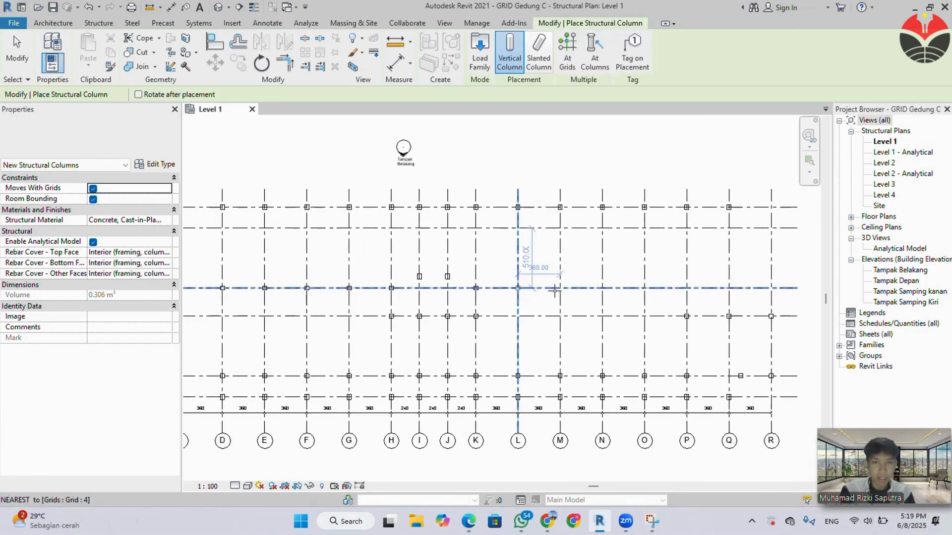
pyautogui.click(561, 289)
pyautogui.click(602, 288)
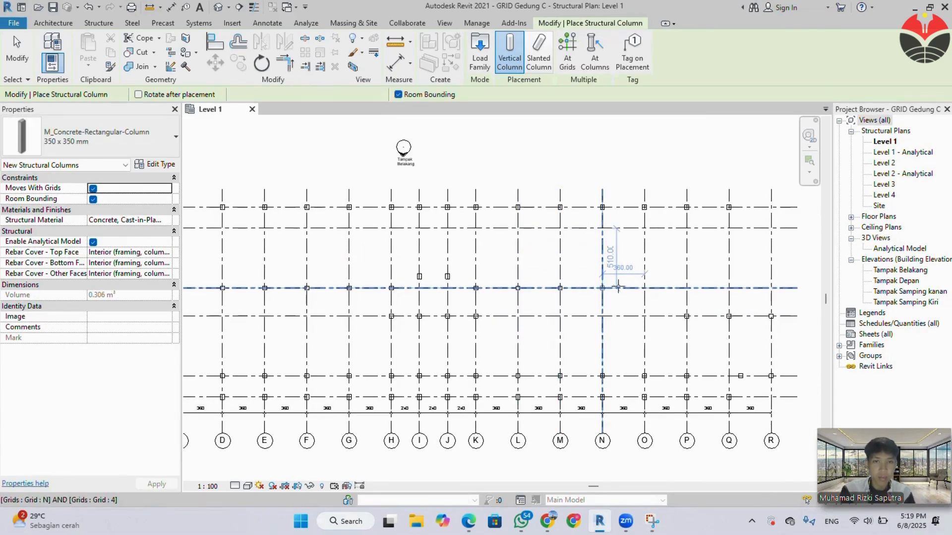
pyautogui.click(644, 288)
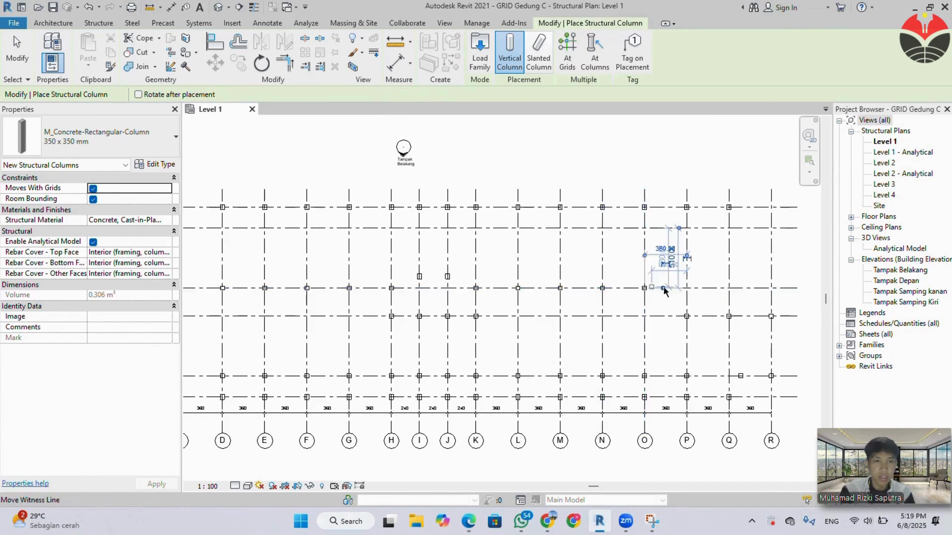
pyautogui.click(687, 288)
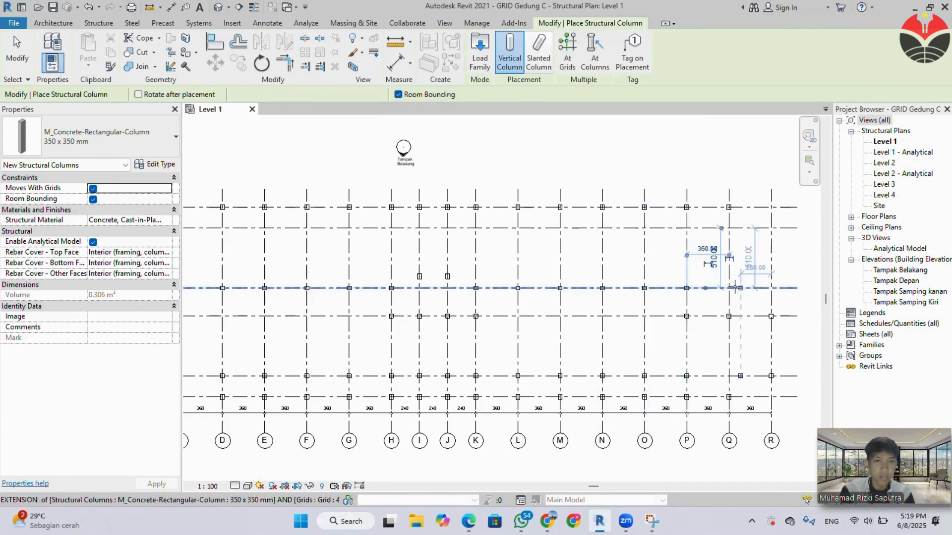
pyautogui.click(729, 288)
pyautogui.click(771, 287)
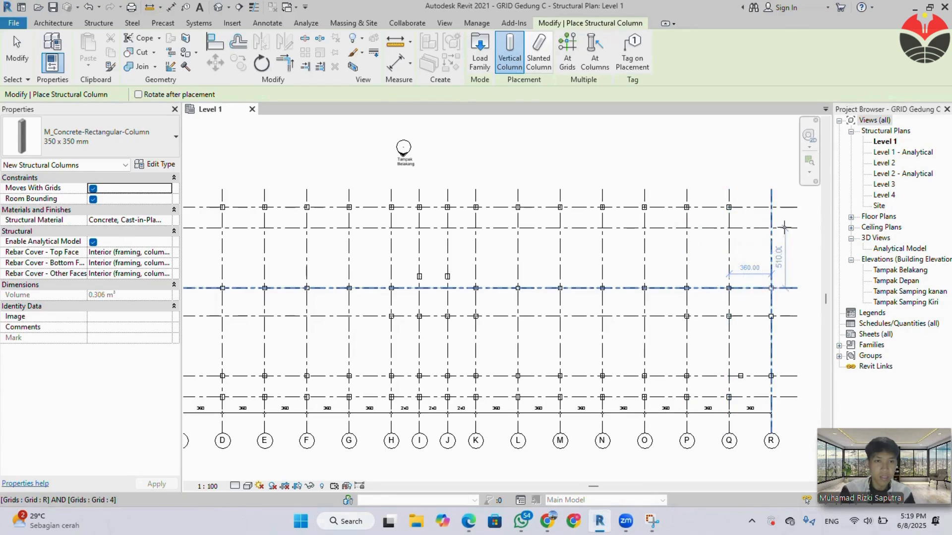
# Place 350 x 350 mm columns on grid 5 at R and about 100 cm past Q towards R.
pyautogui.click(771, 228)
pyautogui.scroll(5, 730, 228)
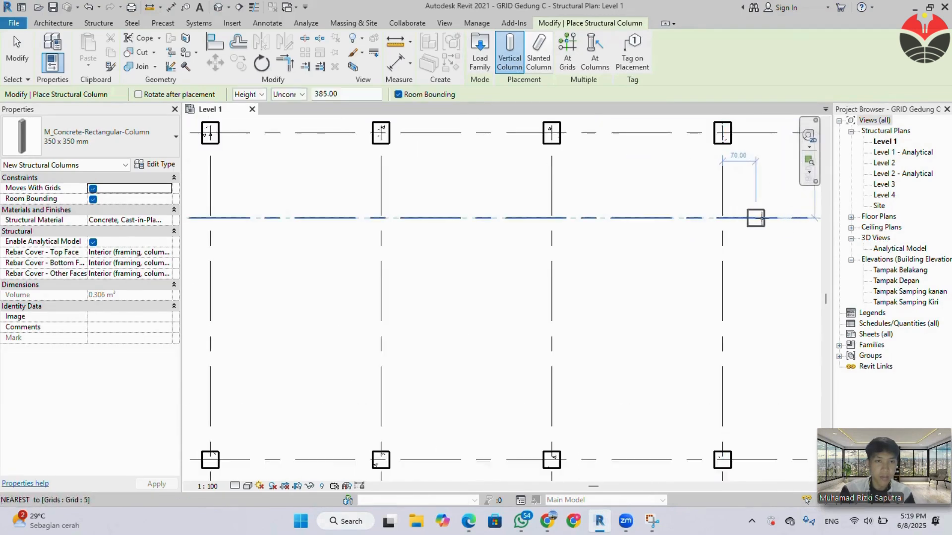
pyautogui.click(769, 217)
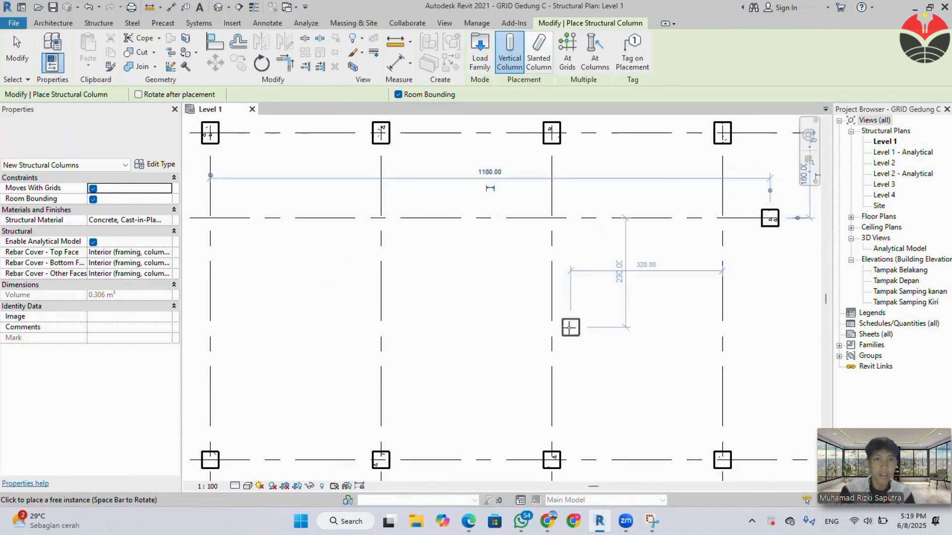
# Place 350 x 350 mm columns on grid 5 at A and about 100 cm before B, and end column placement.
pyautogui.scroll(-3, 550, 331)
pyautogui.scroll(-3, 537, 330)
pyautogui.moveTo(509, 346); pyautogui.dragTo(761, 340, button='middle')
pyautogui.moveTo(364, 313); pyautogui.dragTo(455, 319, button='middle')
pyautogui.scroll(3, 248, 295)
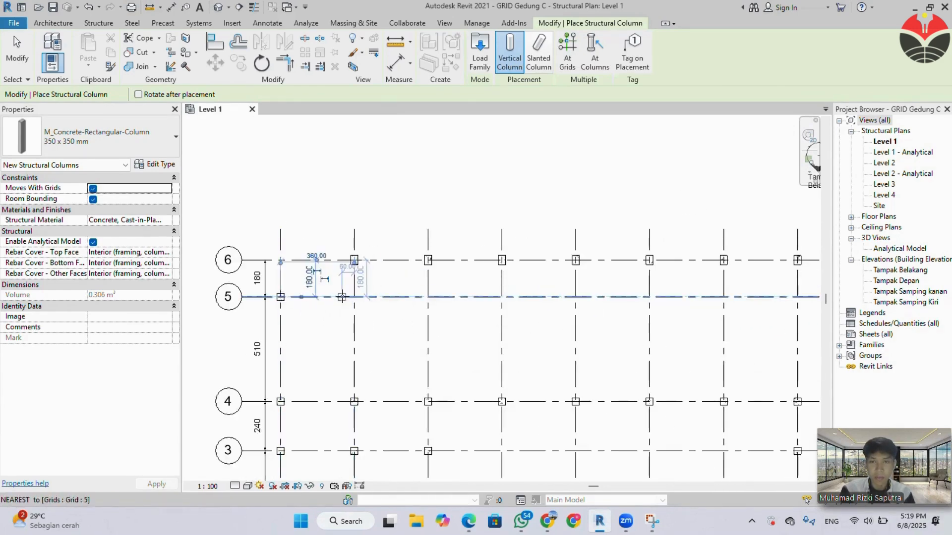
pyautogui.click(334, 297)
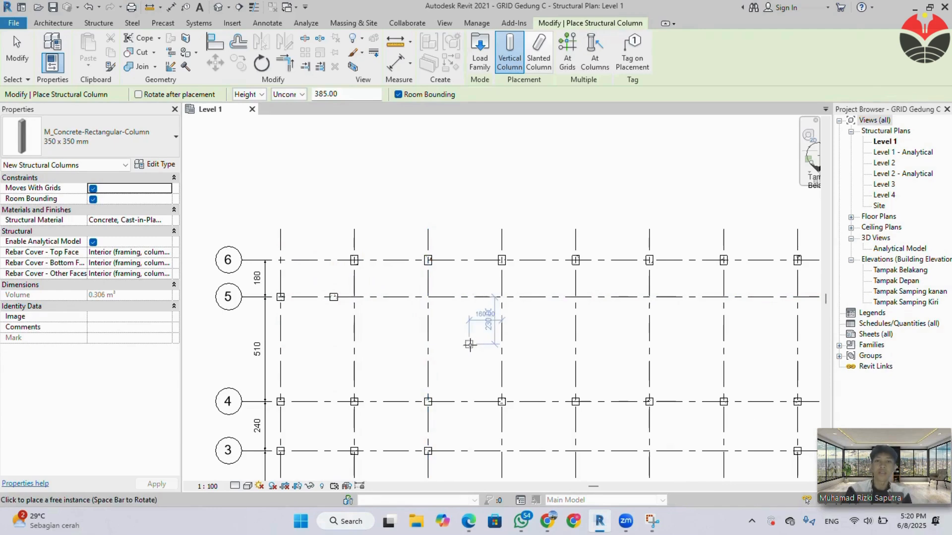
pyautogui.press('Escape')
pyautogui.press('Escape')
# Open the Tampak Samping Kiri elevation and examine the column heights against the levels.
pyautogui.scroll(-2, 471, 369)
pyautogui.moveTo(489, 390); pyautogui.dragTo(367, 261, button='middle')
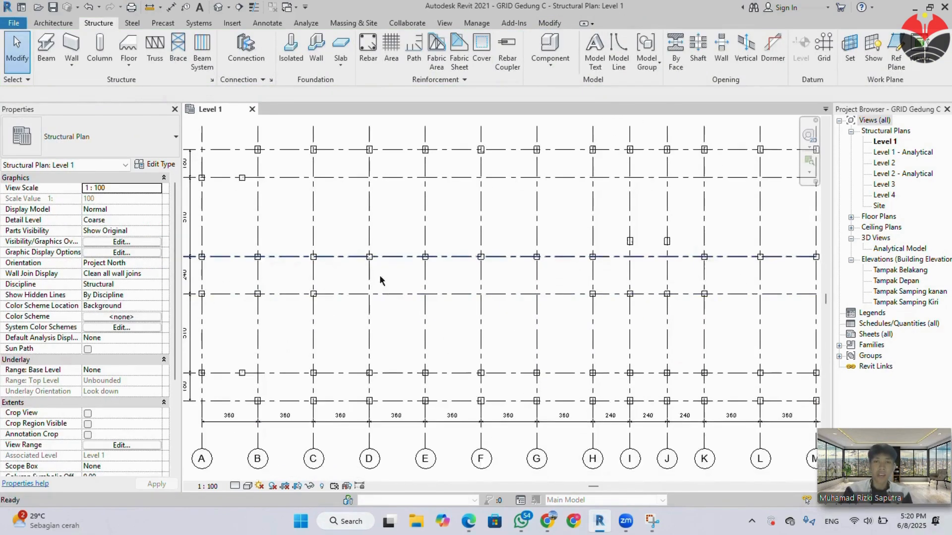
pyautogui.scroll(-1, 400, 308)
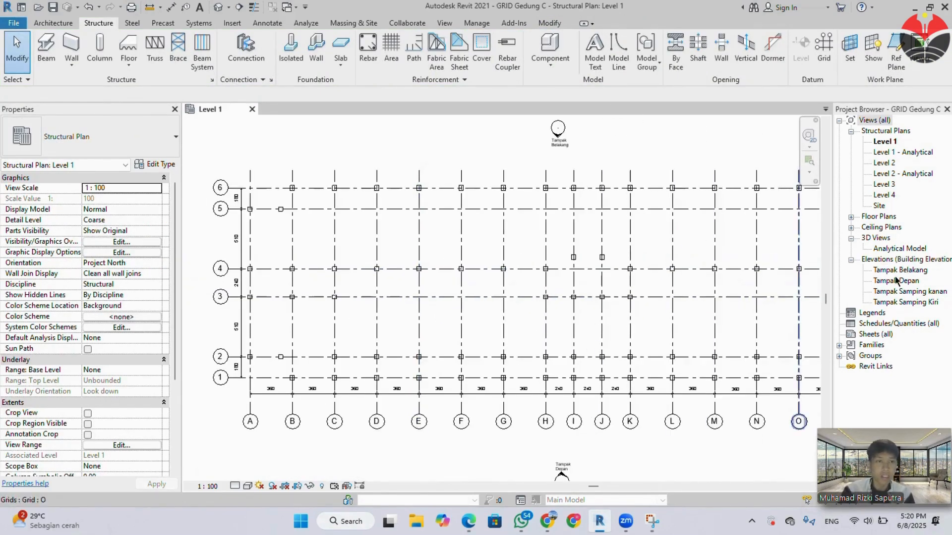
pyautogui.doubleClick(890, 302)
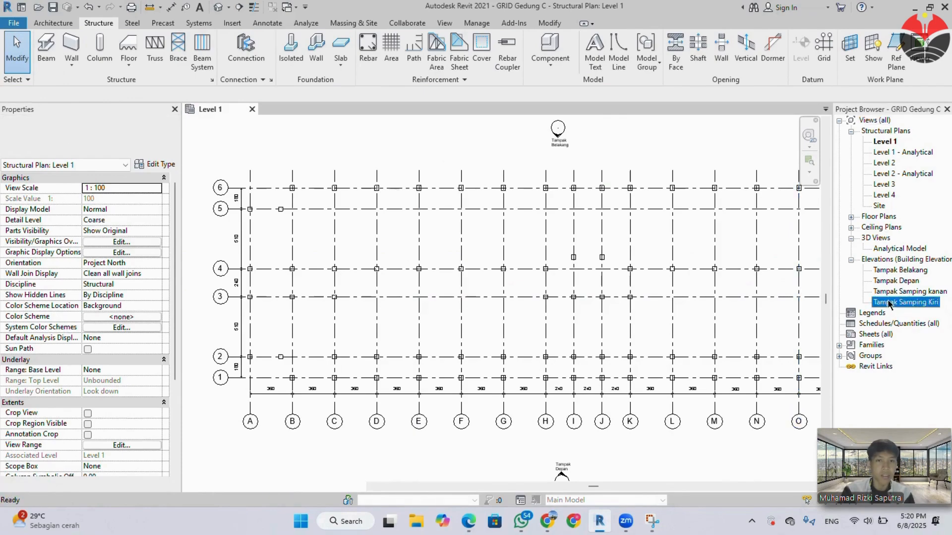
pyautogui.moveTo(644, 389); pyautogui.dragTo(538, 307, button='middle')
pyautogui.scroll(-1, 456, 264)
pyautogui.moveTo(480, 285); pyautogui.dragTo(537, 317, button='middle')
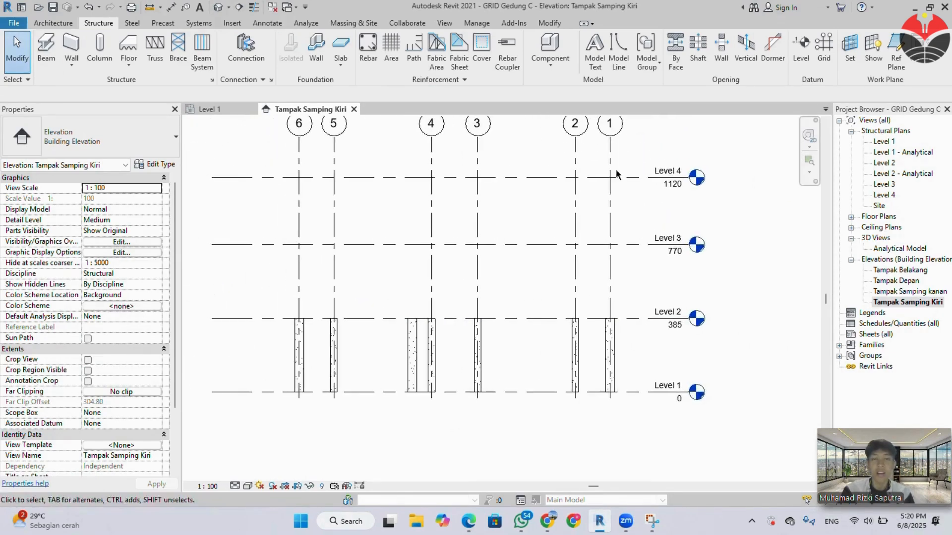
# Select everything on the grids in the Level 1 plan and filter out the dimensions, keeping only the structural columns selected.
pyautogui.click(210, 109)
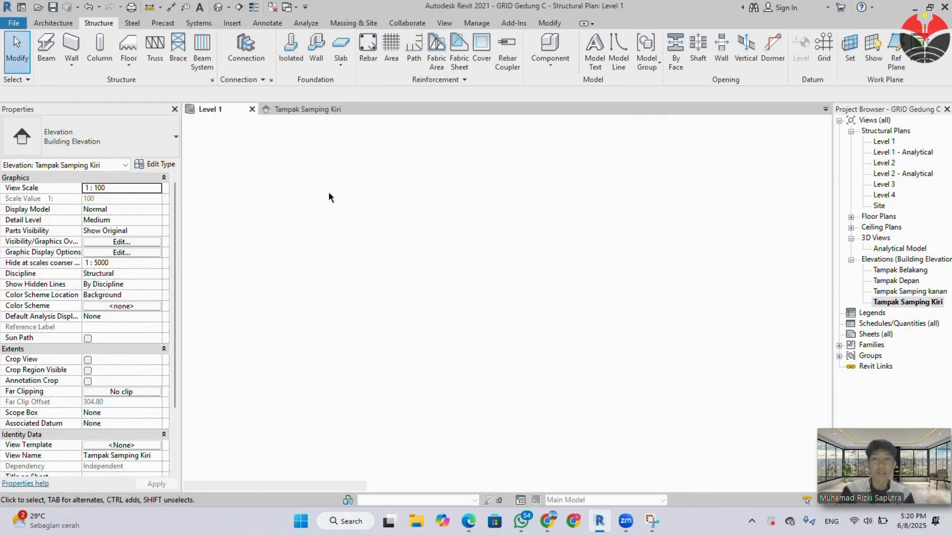
pyautogui.scroll(-2, 209, 158)
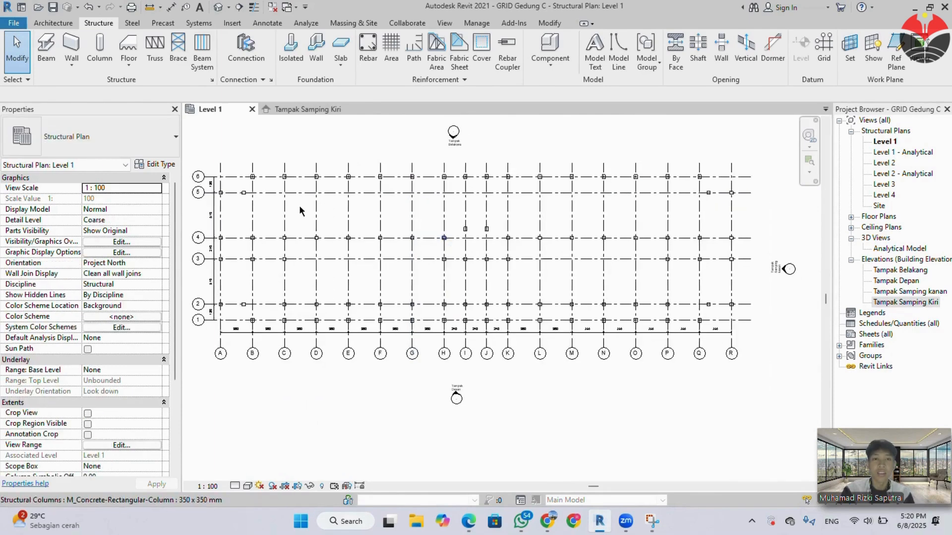
pyautogui.moveTo(202, 156); pyautogui.dragTo(757, 352)
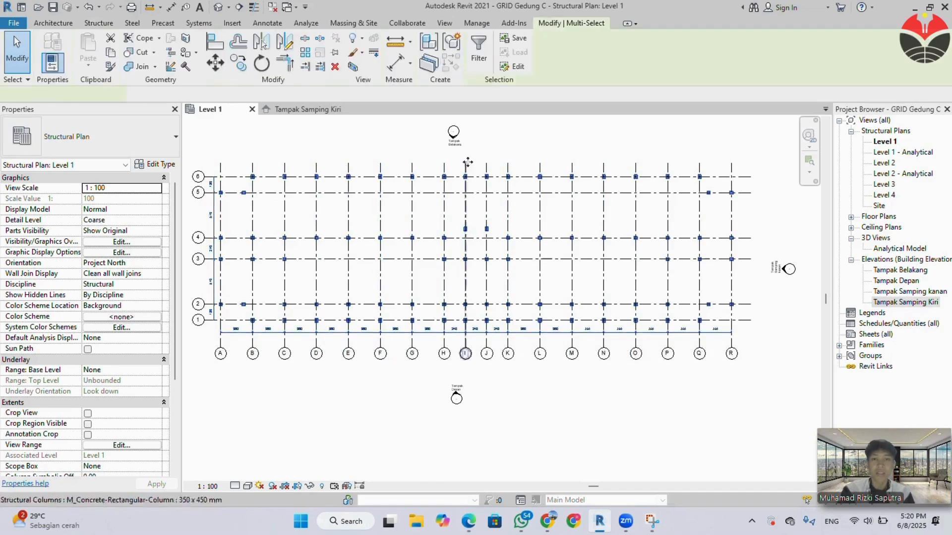
pyautogui.click(485, 67)
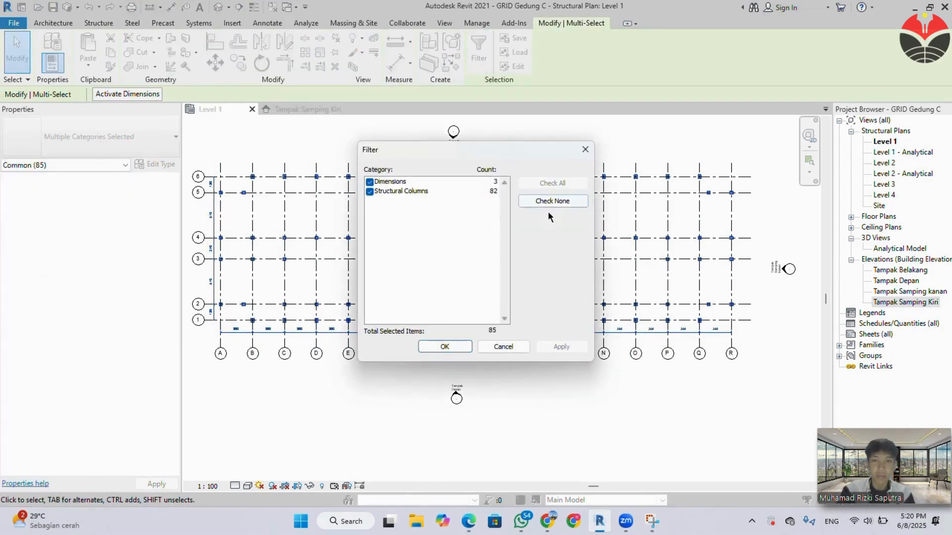
pyautogui.click(369, 182)
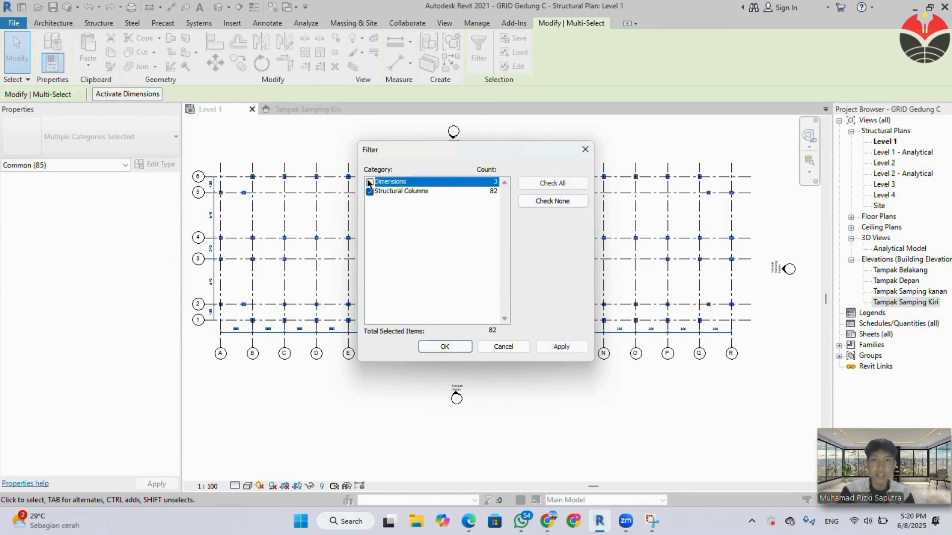
pyautogui.click(435, 347)
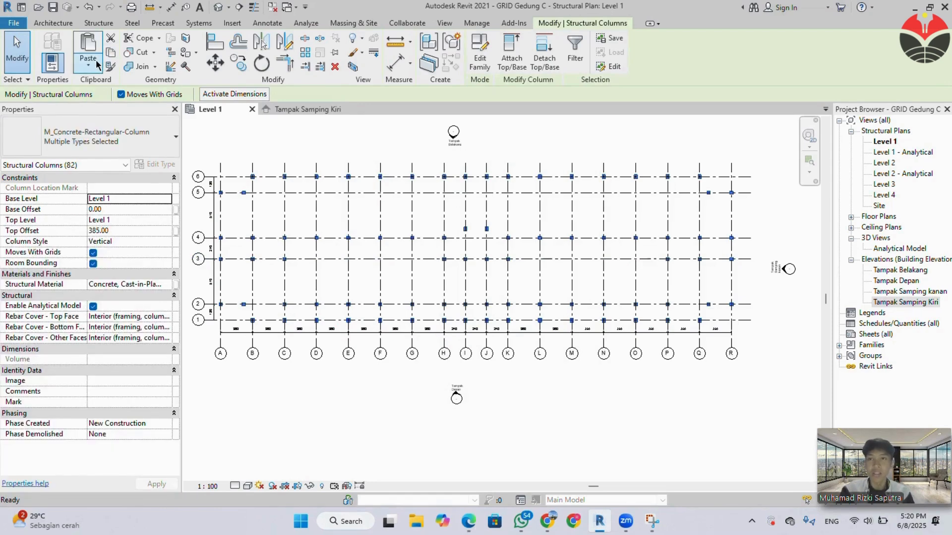
# Copy the selected columns and paste them aligned to Level 2 and Level 3.
pyautogui.click(97, 65)
pyautogui.click(108, 109)
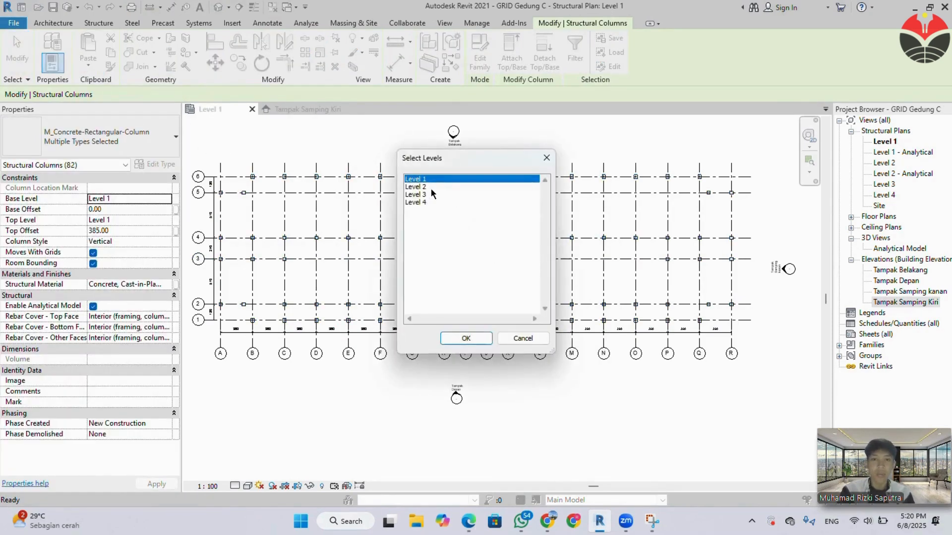
pyautogui.click(431, 189)
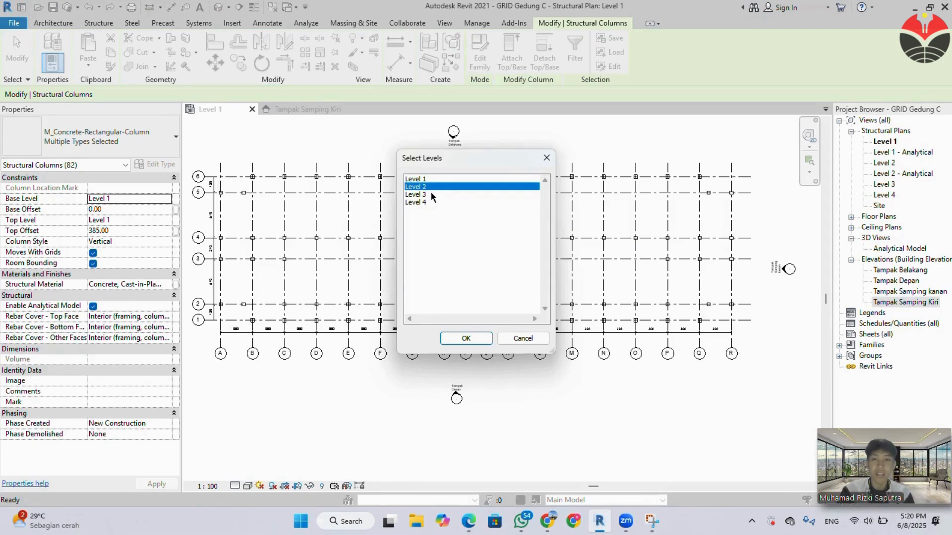
pyautogui.keyDown('ctrl'); pyautogui.click(430, 194); pyautogui.keyUp('ctrl')
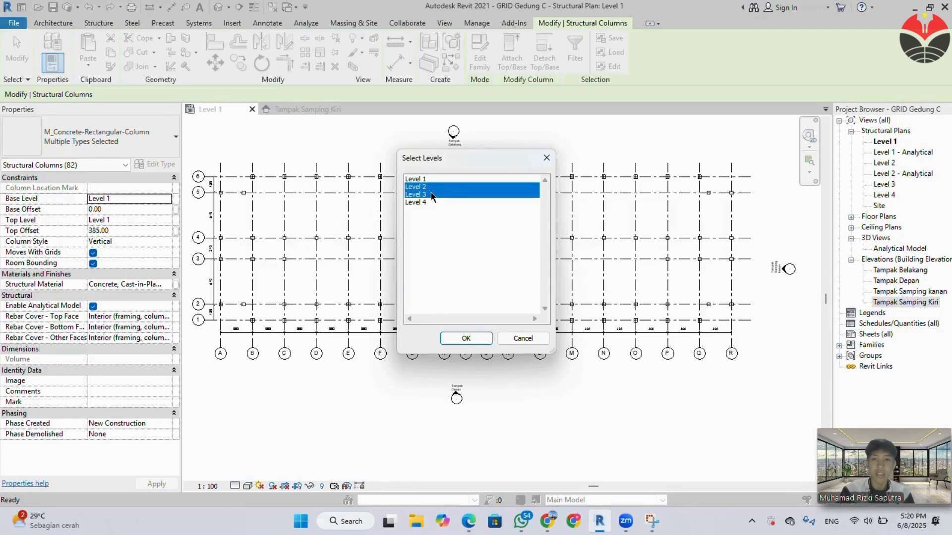
pyautogui.click(474, 341)
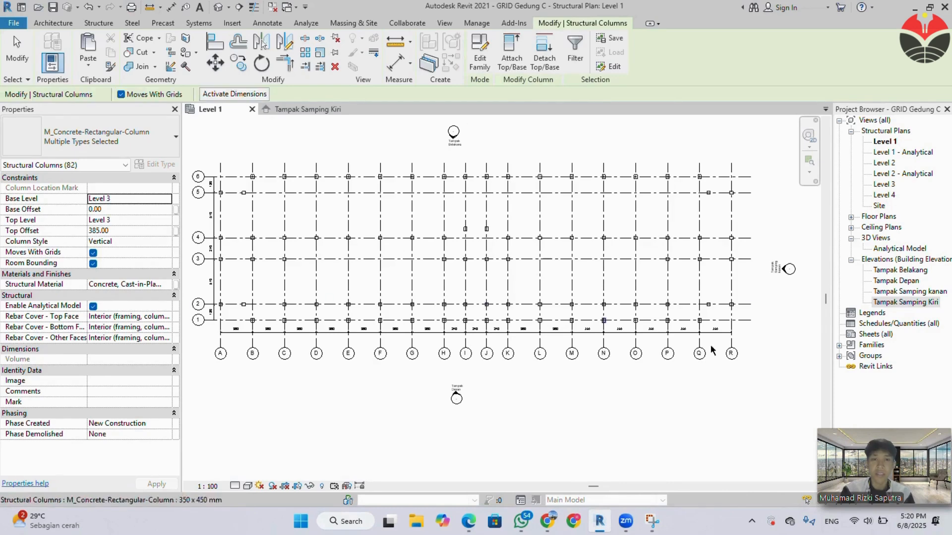
# In the Tampak Samping Kiri elevation, set the Level 3 columns' top offset to 350, deselect them and return to the Level 1 plan.
pyautogui.click(276, 110)
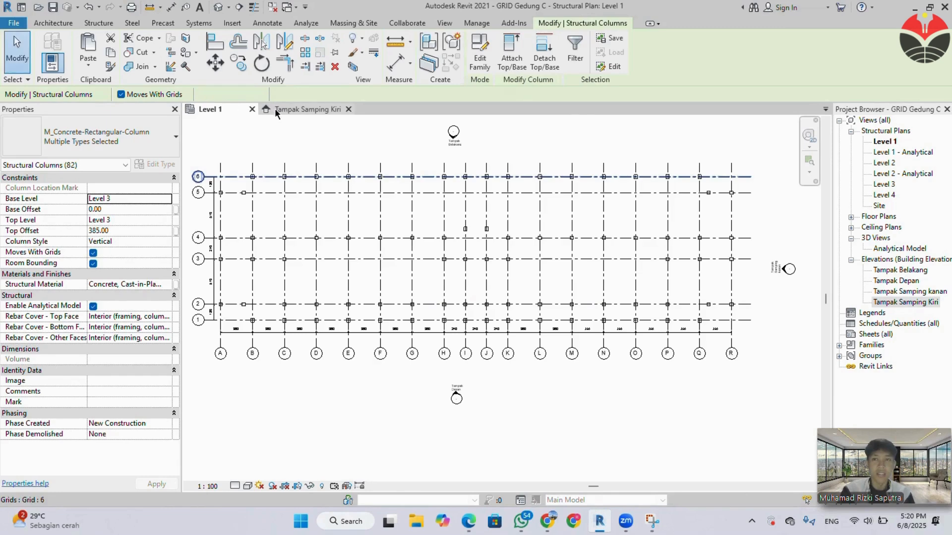
pyautogui.click(117, 230)
pyautogui.write('35')
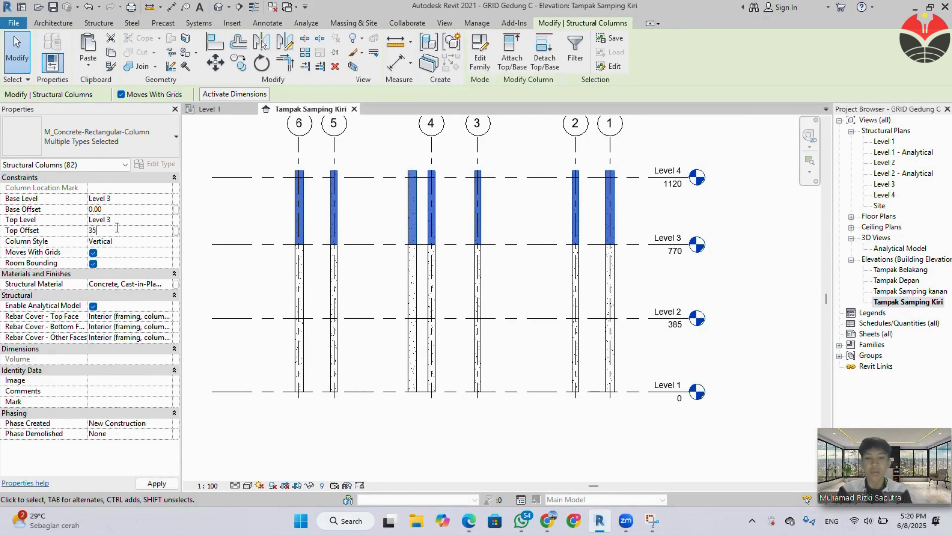
pyautogui.press('Return')
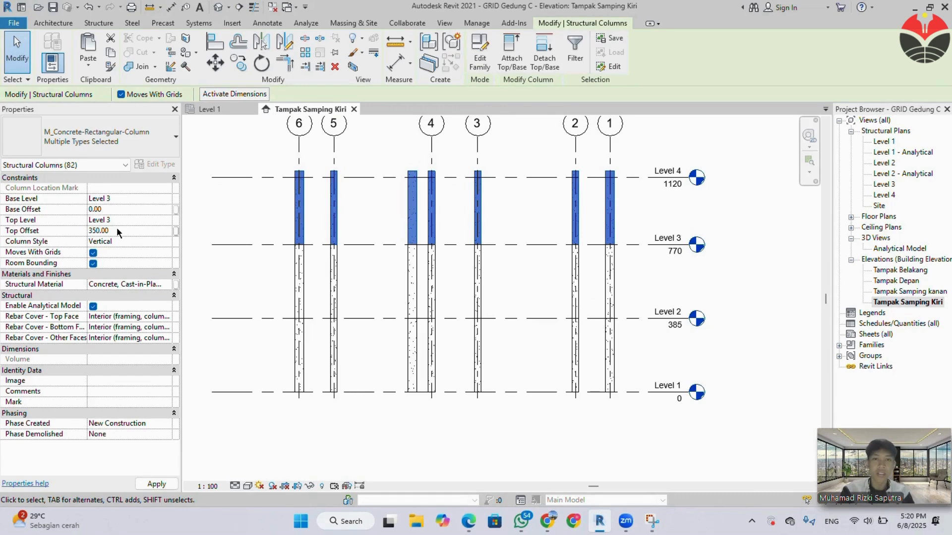
pyautogui.click(717, 212)
pyautogui.click(230, 108)
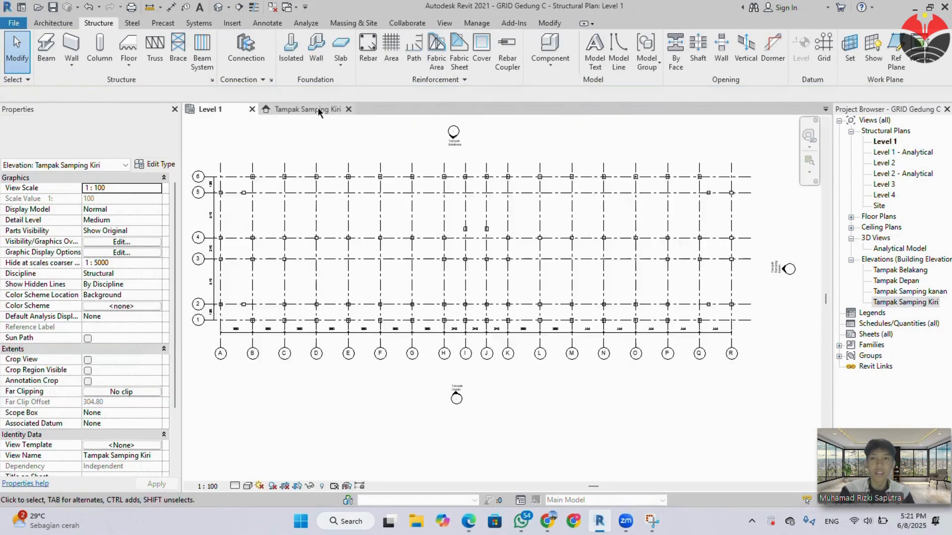
# Open the default 3D view and orbit the model to inspect the columns on all levels.
pyautogui.click(216, 8)
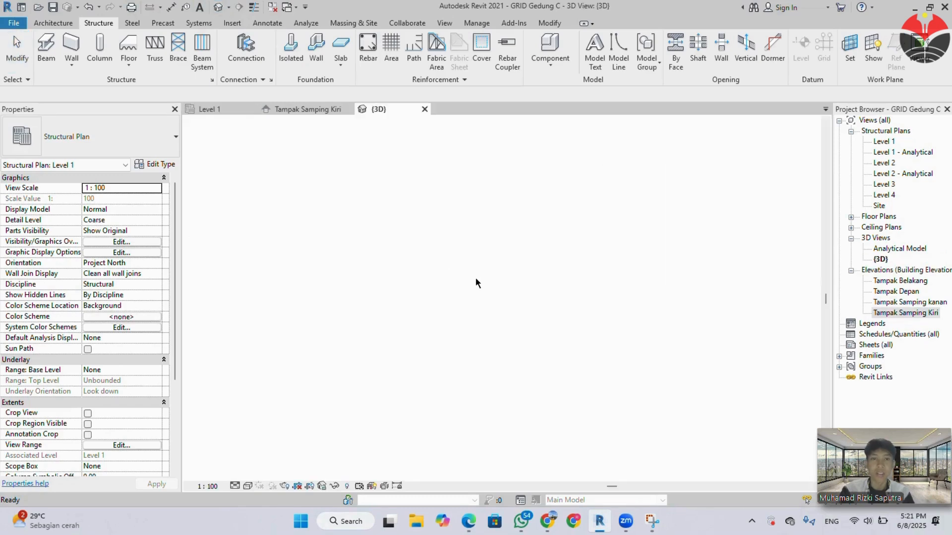
pyautogui.moveTo(656, 325); pyautogui.dragTo(641, 301, button='middle')
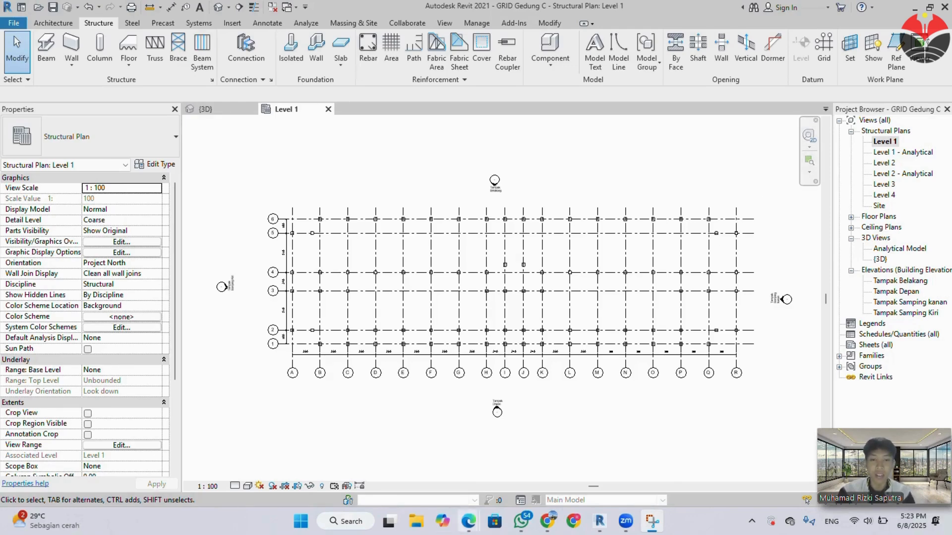
# Switch to the technical specification PDF in Edge to check the structural beam sizes, then return to the Level 1 plan in Revit.
pyautogui.moveTo(464, 526)
pyautogui.click(441, 419)
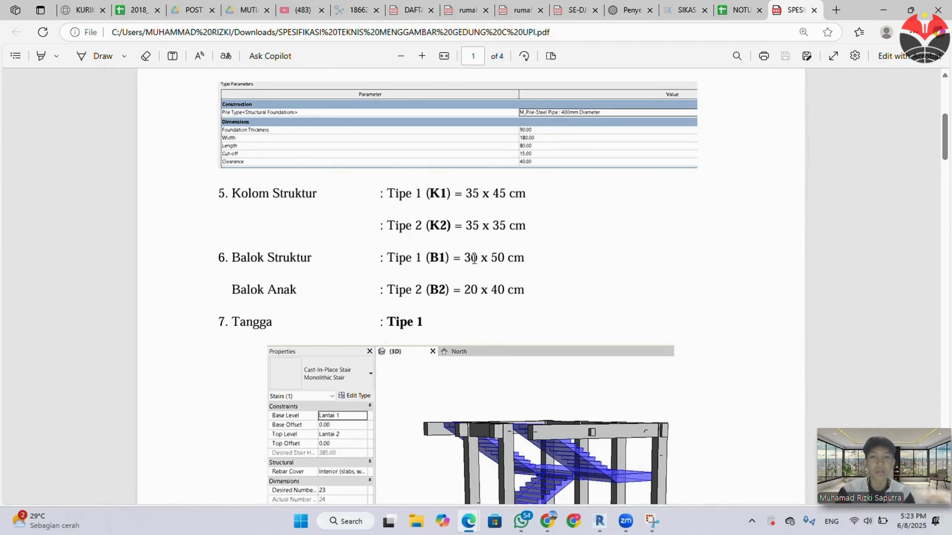
pyautogui.click(881, 7)
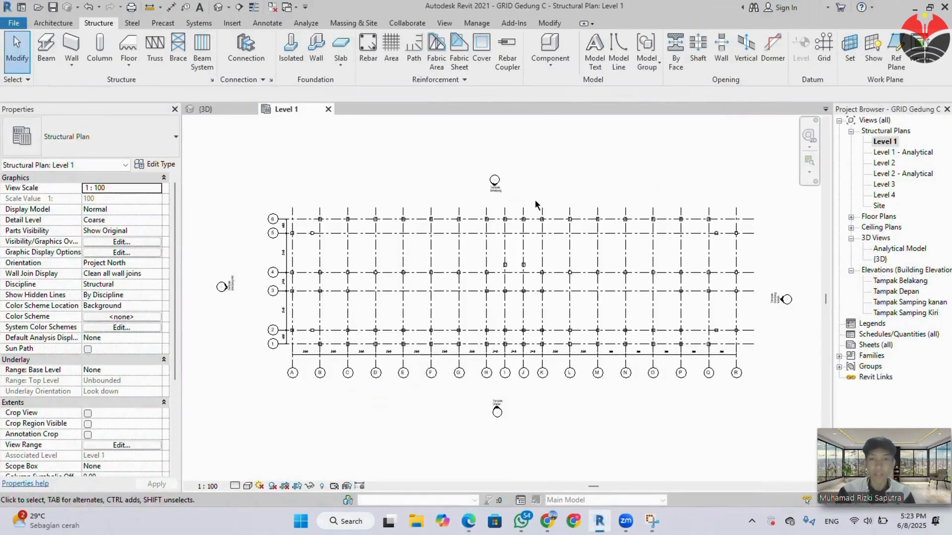
# Start the Beam command and duplicate the M_Concrete-Rectangular Beam 300 x 600mm type as 300 x 500 mm, with b 30 and h 50.
pyautogui.click(55, 50)
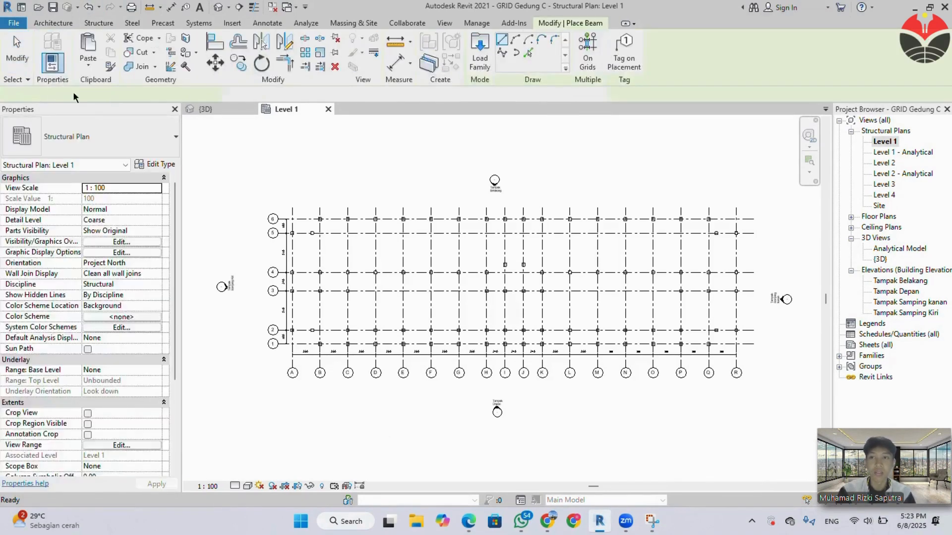
pyautogui.click(99, 135)
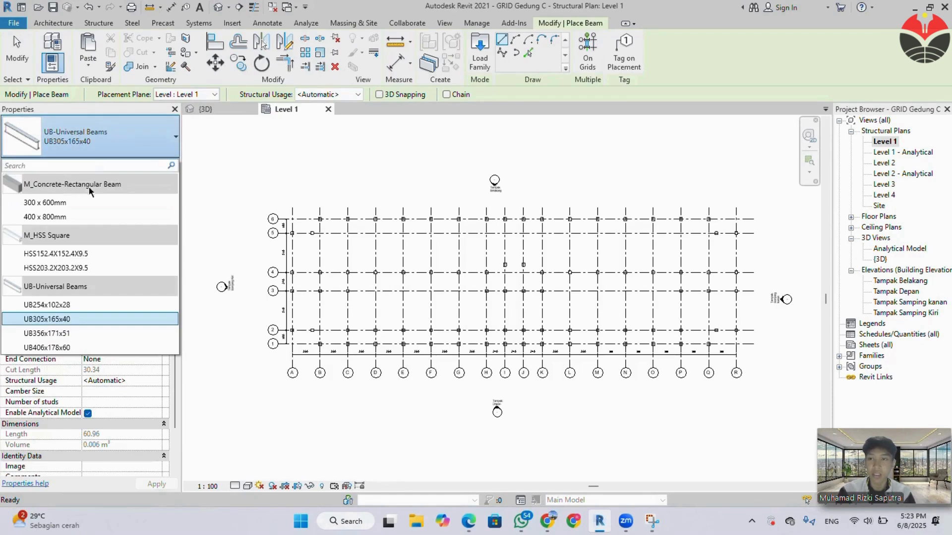
pyautogui.click(85, 216)
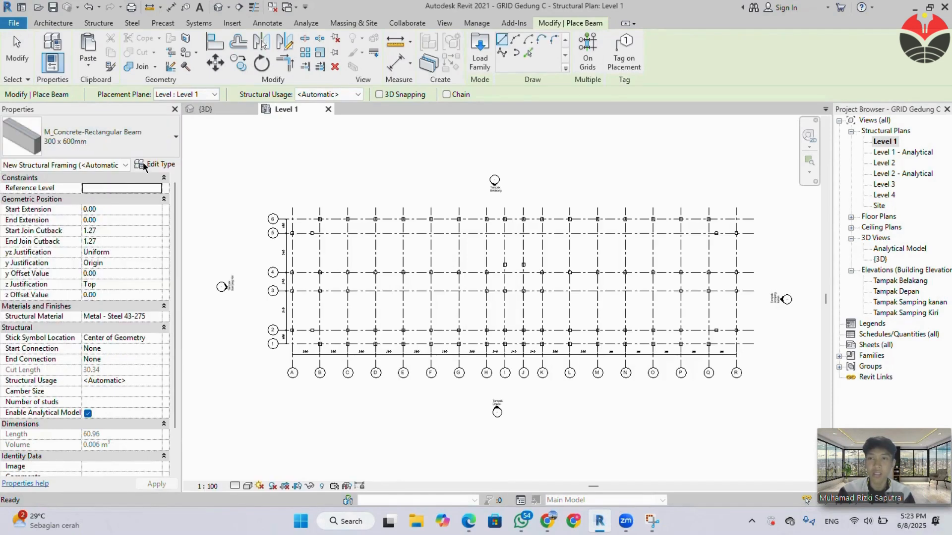
pyautogui.click(149, 164)
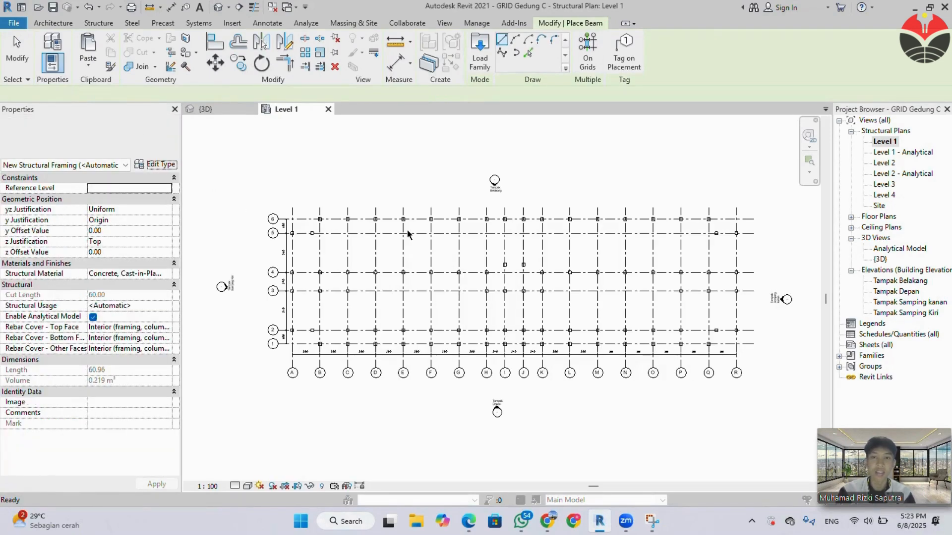
pyautogui.click(703, 174)
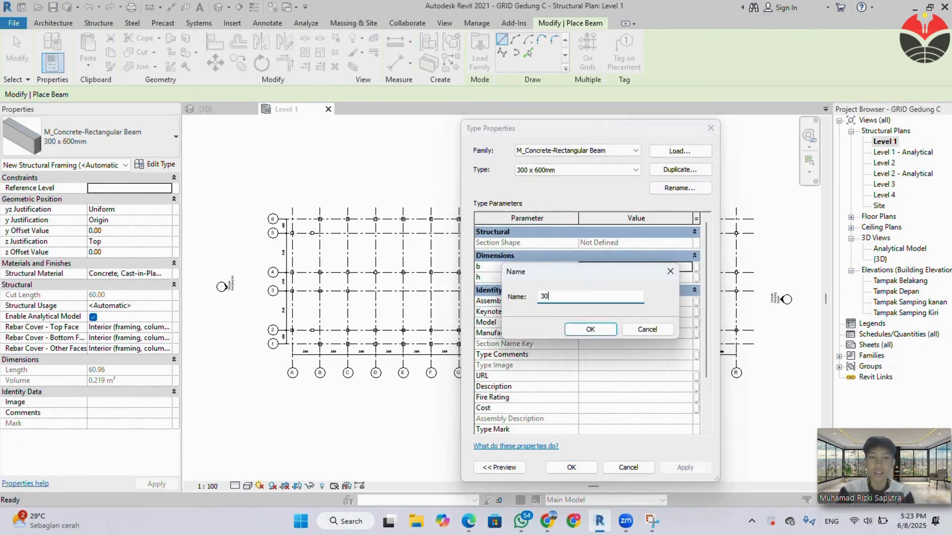
pyautogui.write('300')
pyautogui.press('capslock')
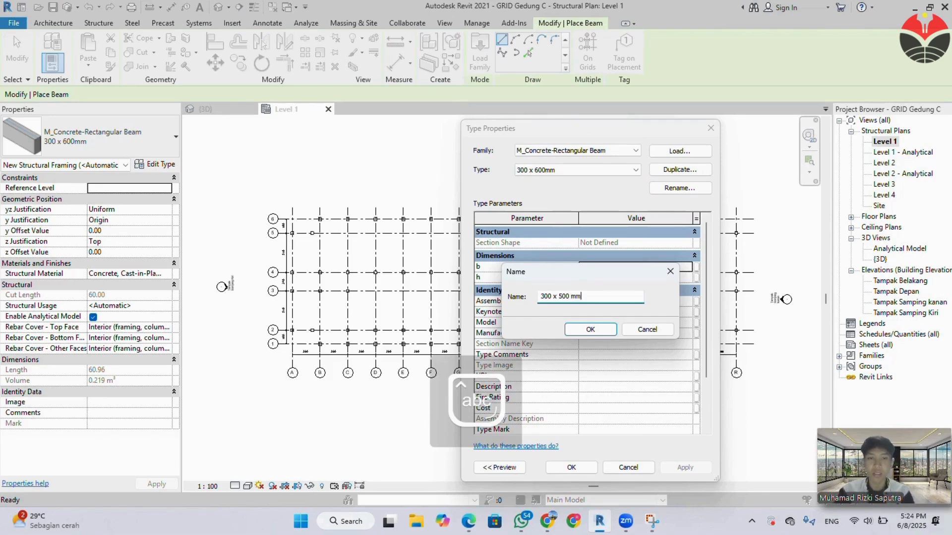
pyautogui.press('Return')
pyautogui.click(615, 278)
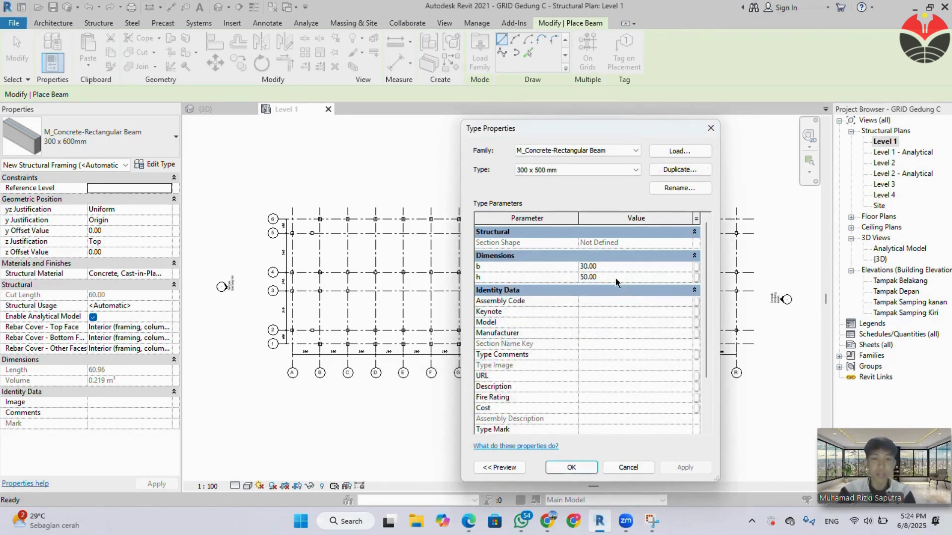
pyautogui.click(557, 468)
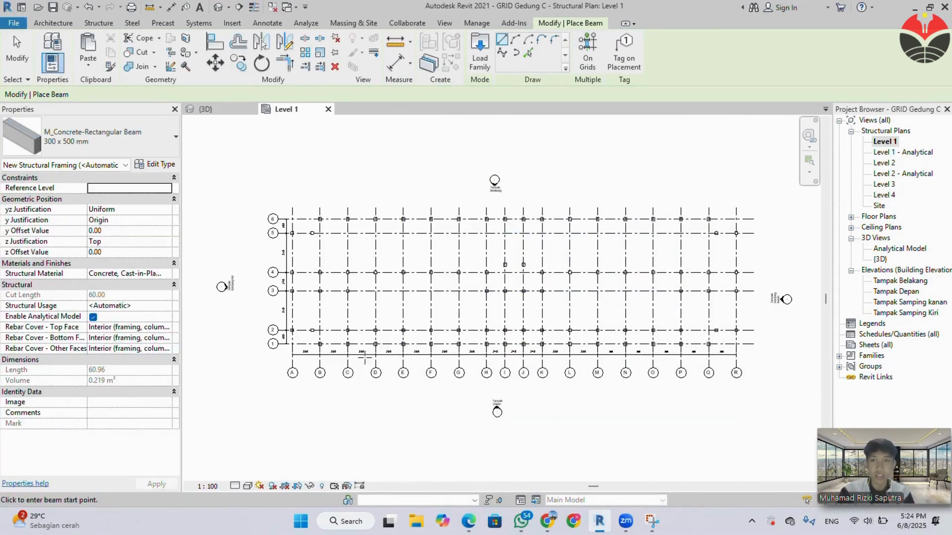
# Examine the beam layout plan on page 3 of the specification PDF in Edge and return to the Level 1 plan in Revit.
pyautogui.scroll(2, 352, 367)
pyautogui.moveTo(468, 521)
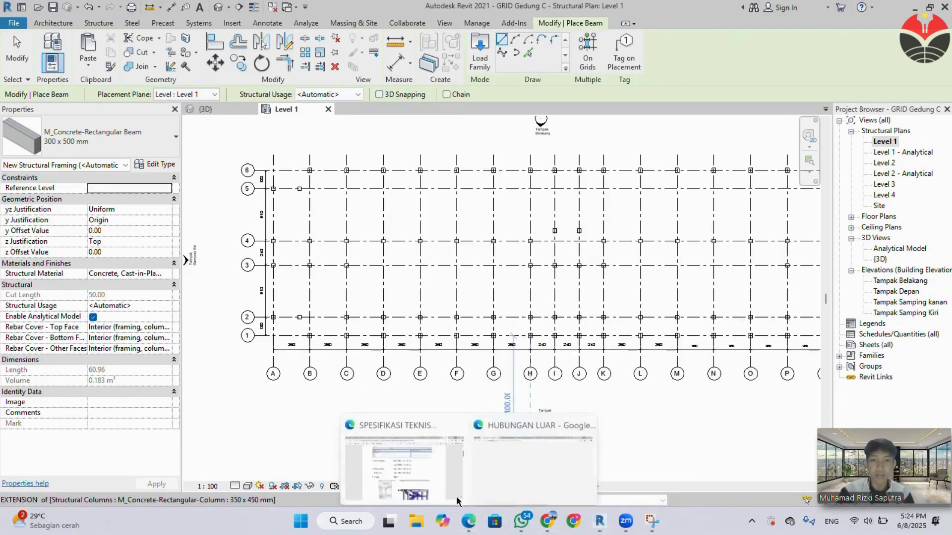
pyautogui.click(443, 478)
pyautogui.scroll(-20, 527, 377)
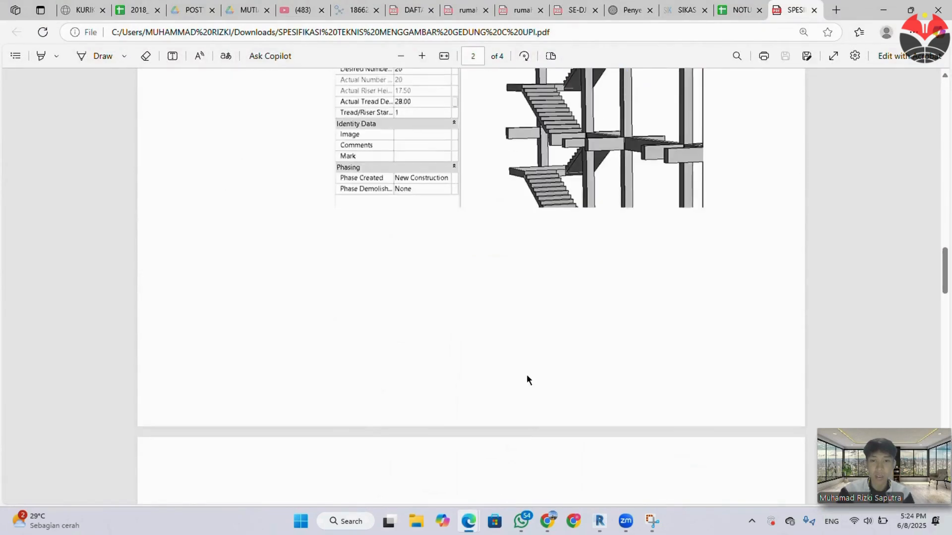
pyautogui.scroll(-1, 526, 378)
pyautogui.scroll(2, 527, 378)
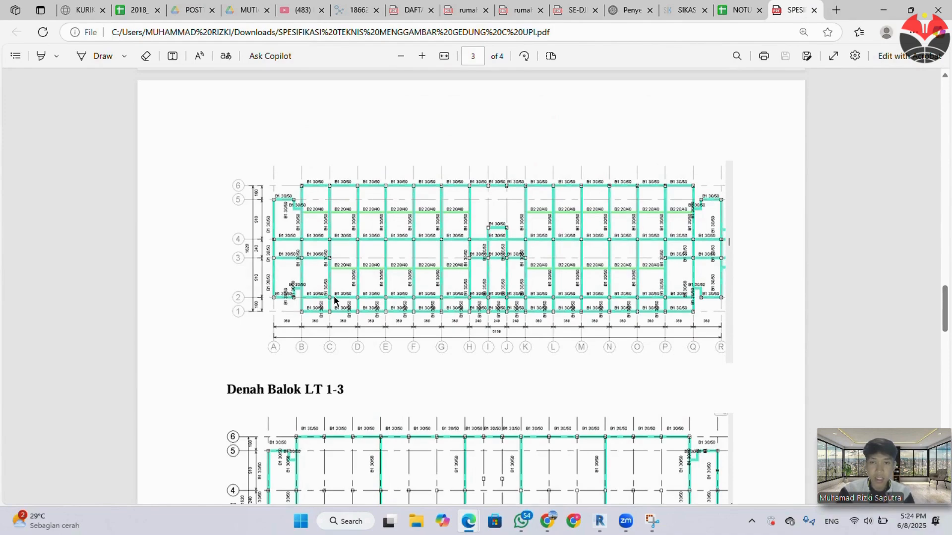
pyautogui.keyDown('ctrl'); pyautogui.scroll(2, 334, 299); pyautogui.keyUp('ctrl')
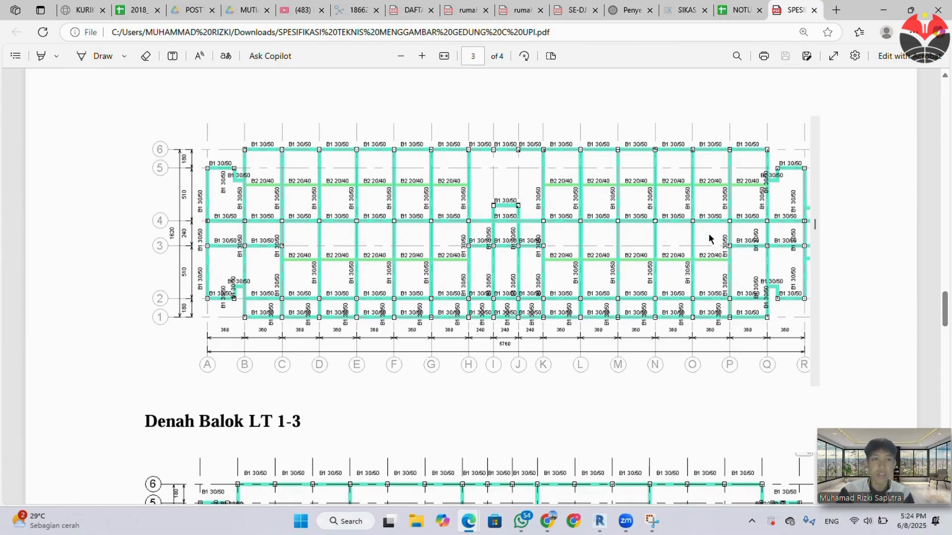
pyautogui.click(885, 11)
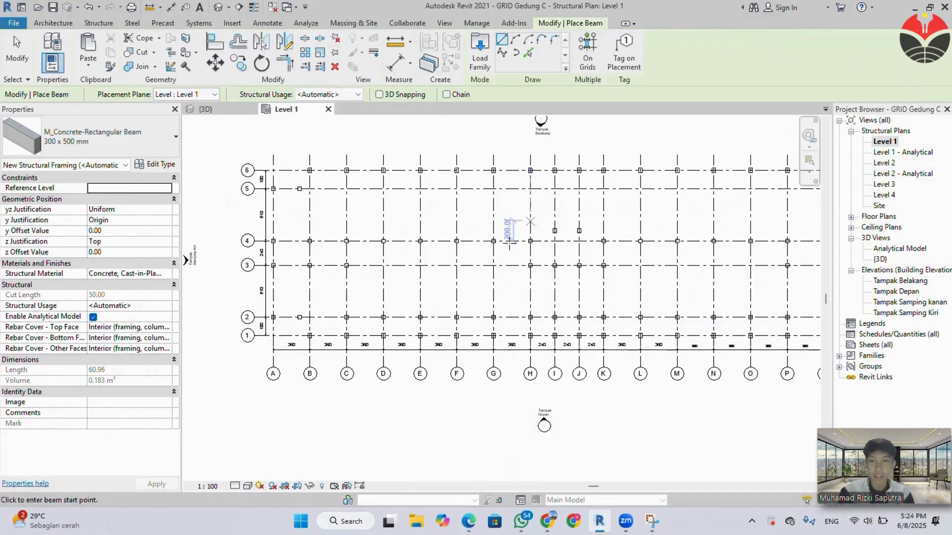
# Place 300 x 500 mm beams column to column along grid 1 from grid B to grid G in the Level 1 plan.
pyautogui.scroll(3, 316, 342)
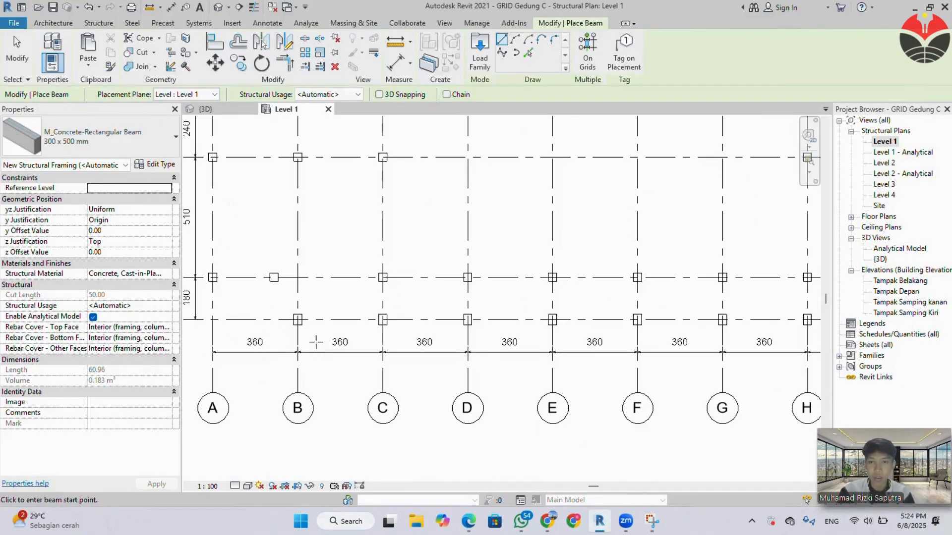
pyautogui.click(297, 320)
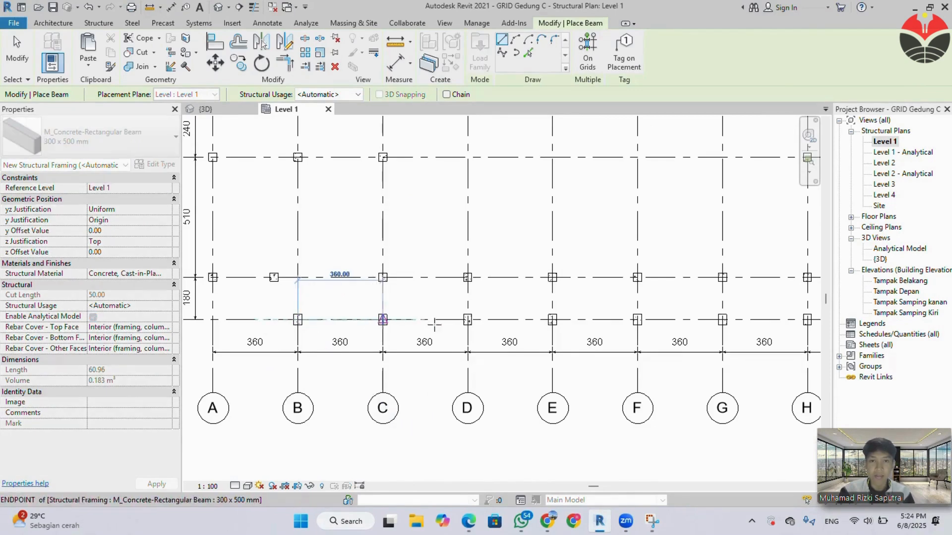
pyautogui.click(382, 320)
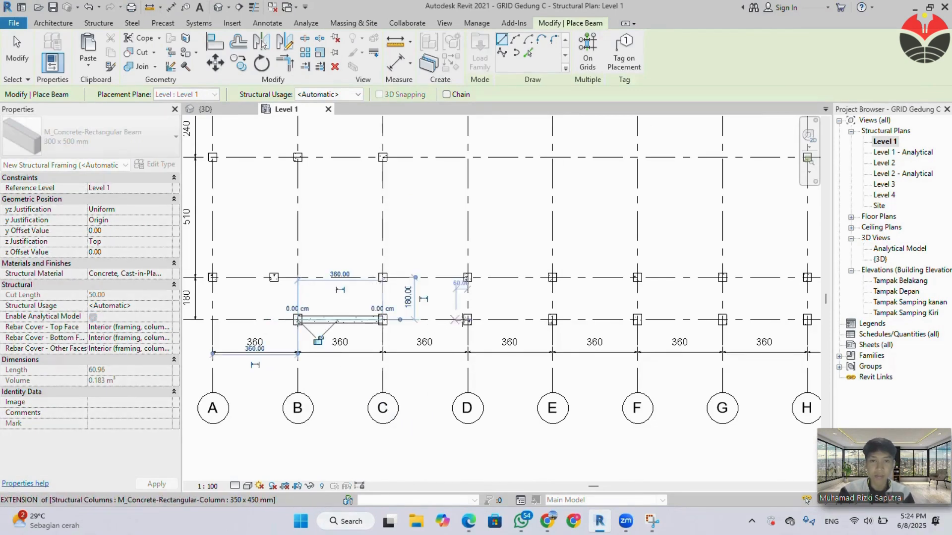
pyautogui.click(382, 319)
pyautogui.click(467, 320)
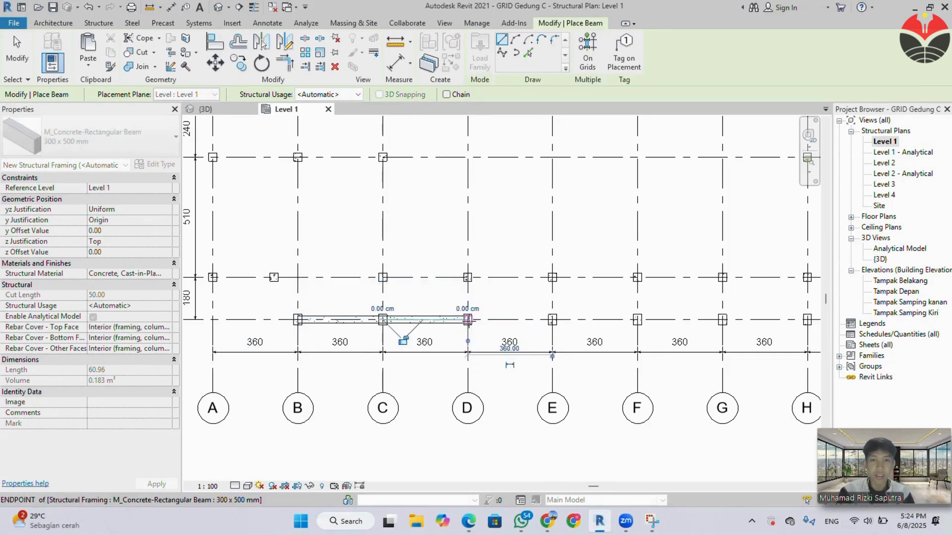
pyautogui.click(467, 320)
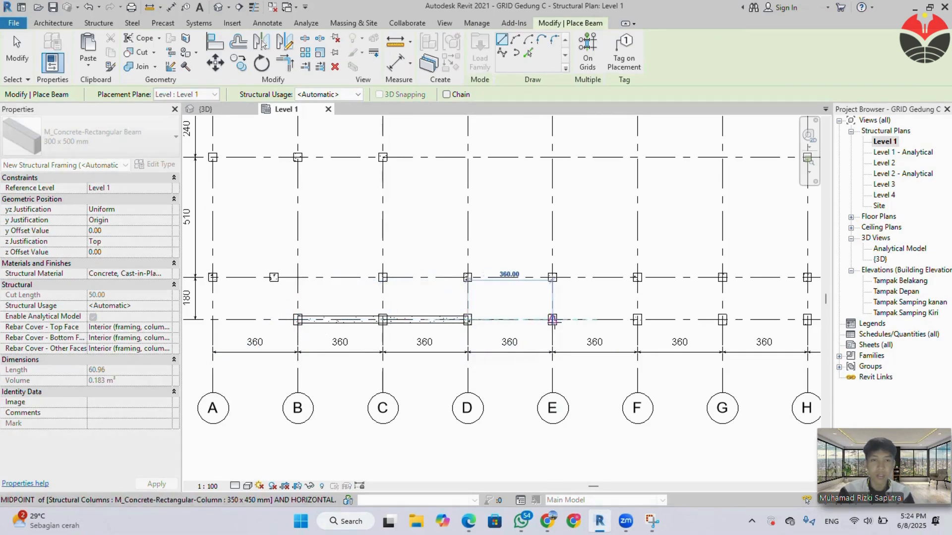
pyautogui.click(552, 320)
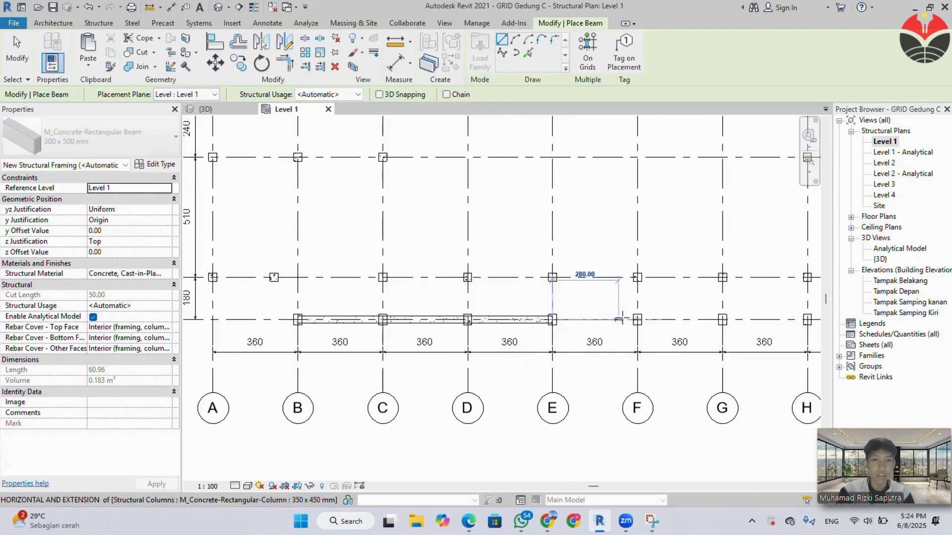
pyautogui.click(637, 320)
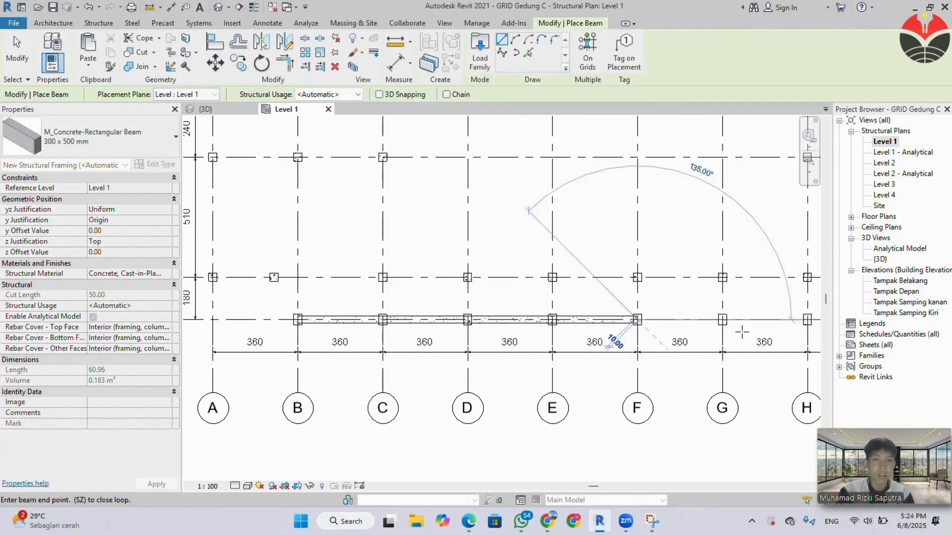
pyautogui.click(722, 320)
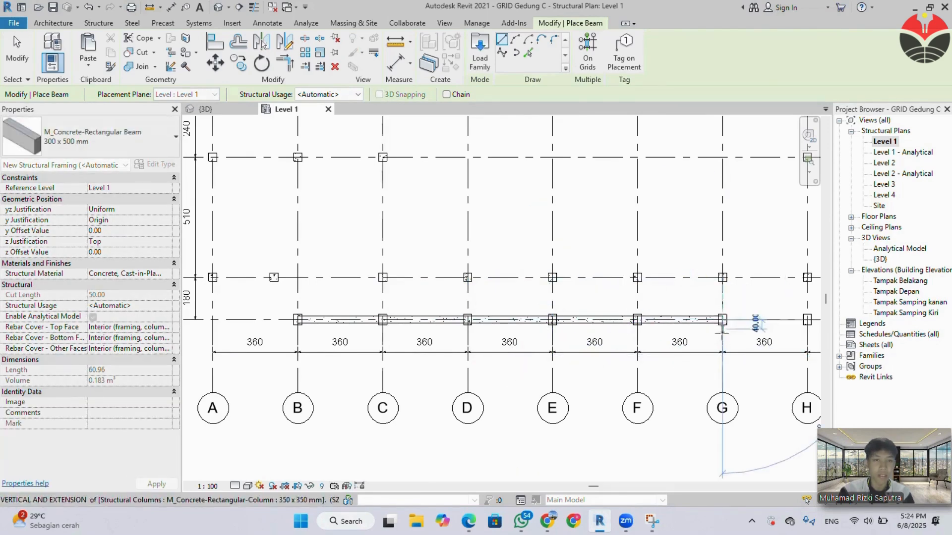
# Continue the 300 x 500 mm beams along grid 1 between the columns from grid G to grid L.
pyautogui.moveTo(706, 357); pyautogui.dragTo(405, 329, button='middle')
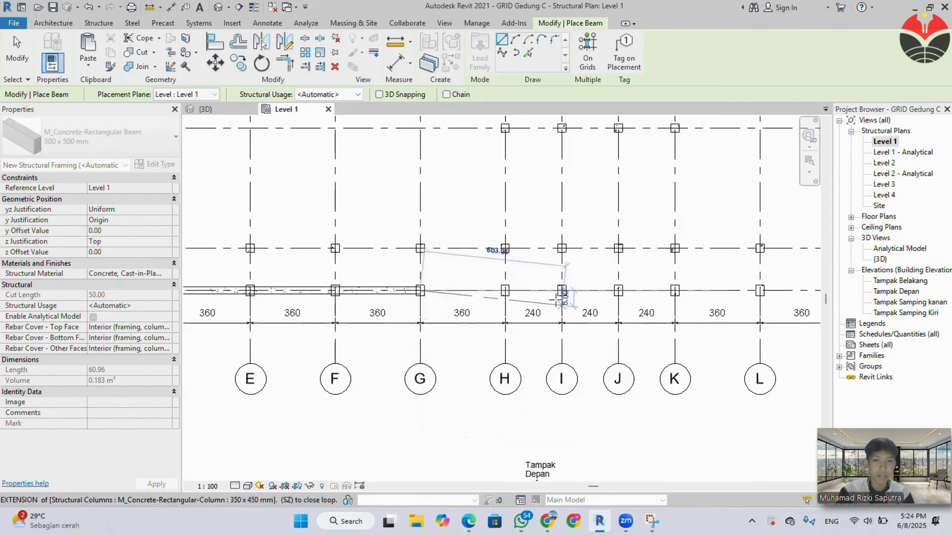
pyautogui.click(505, 291)
pyautogui.click(505, 290)
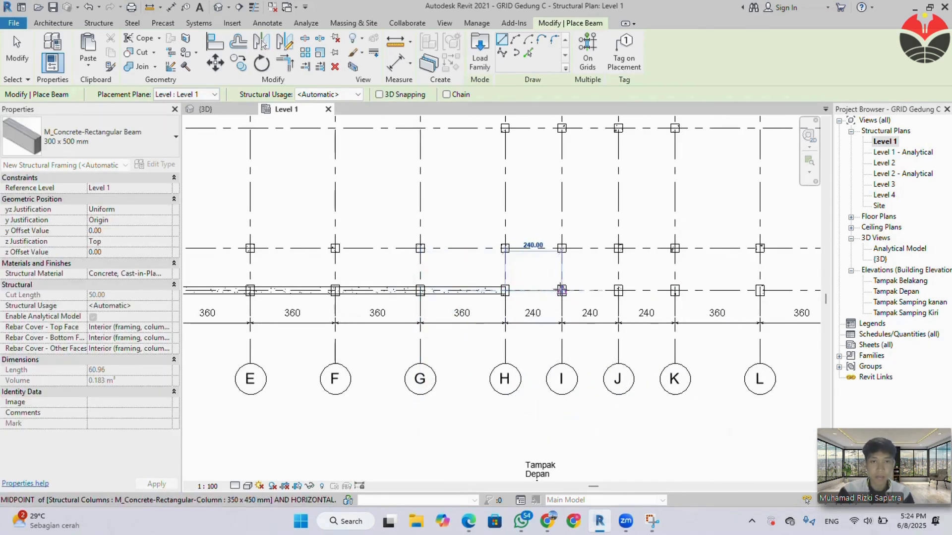
pyautogui.click(562, 290)
pyautogui.click(561, 290)
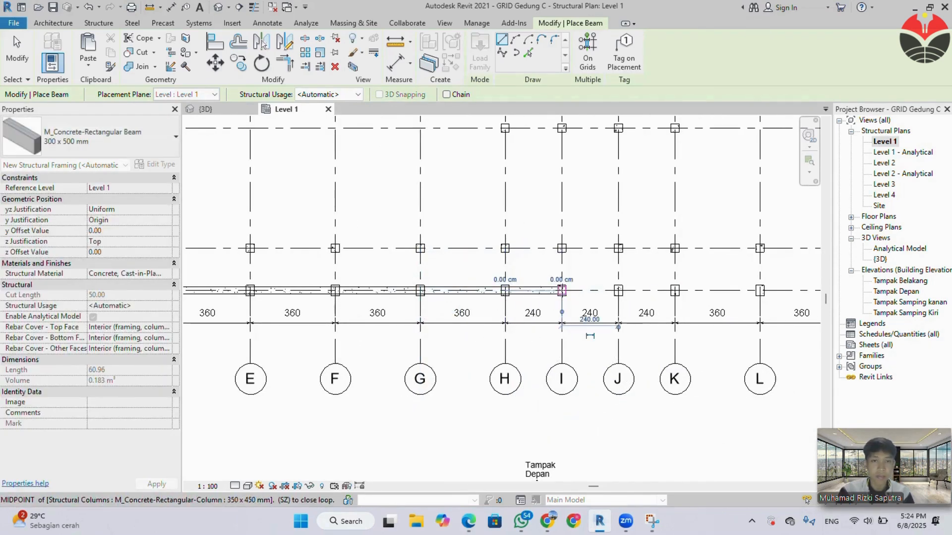
pyautogui.click(618, 291)
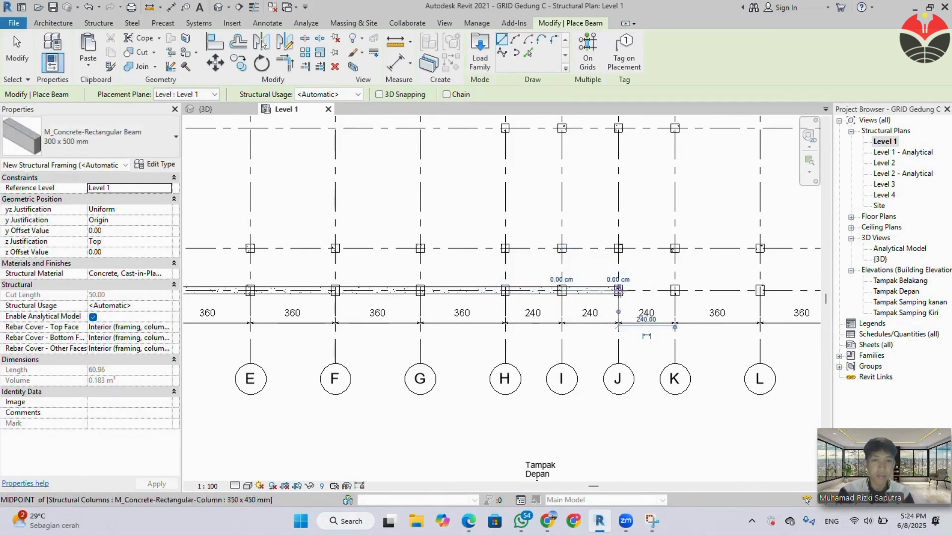
pyautogui.click(674, 291)
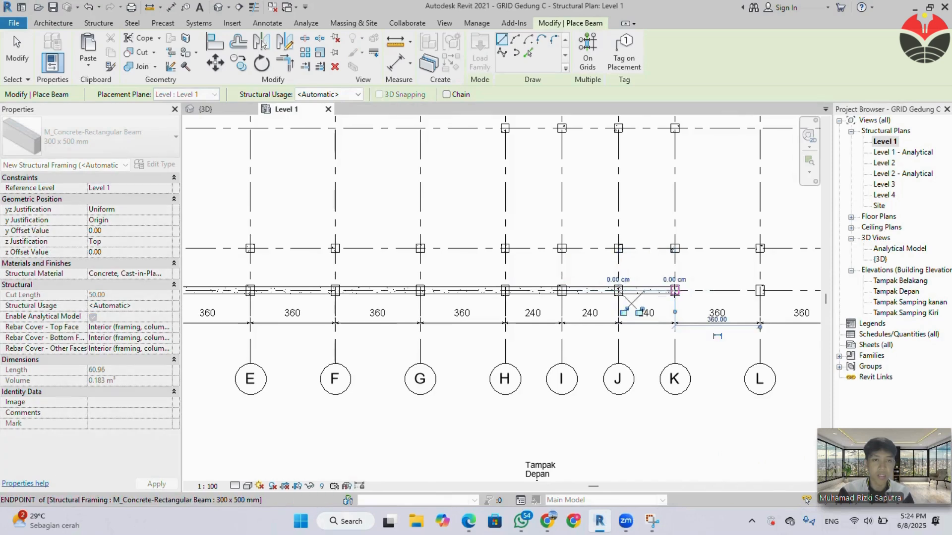
pyautogui.click(760, 290)
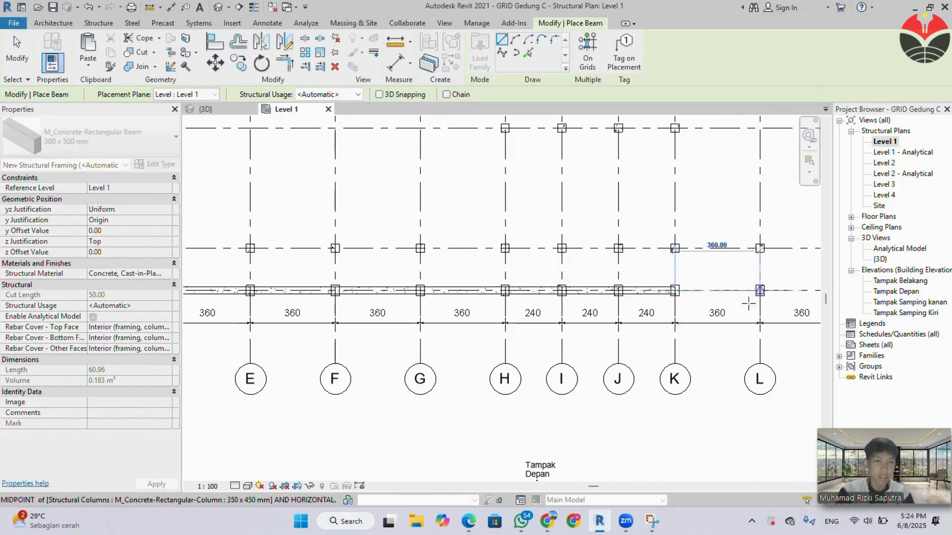
# Continue the 300 x 500 mm beams along grid 1 column to column from grid L to grid P.
pyautogui.moveTo(735, 311); pyautogui.dragTo(378, 321, button='middle')
pyautogui.click(396, 300)
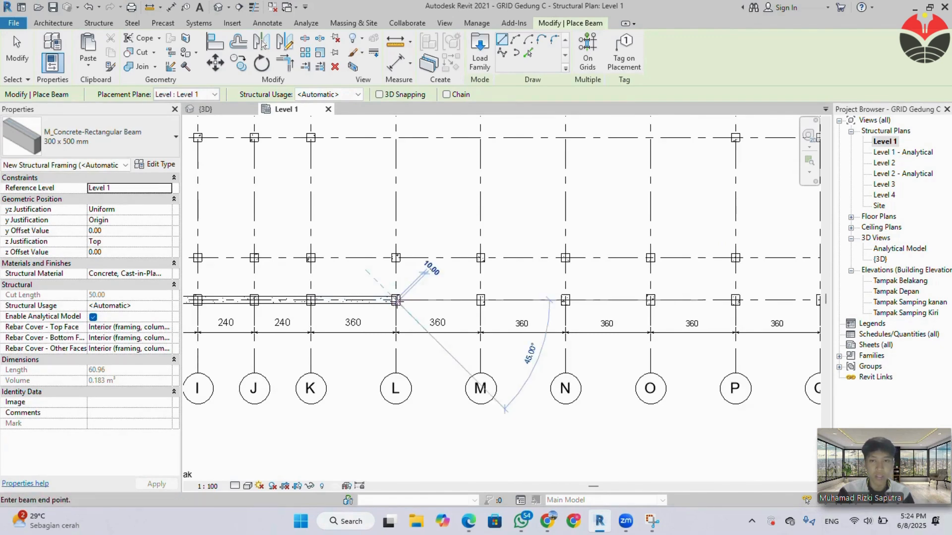
pyautogui.click(481, 300)
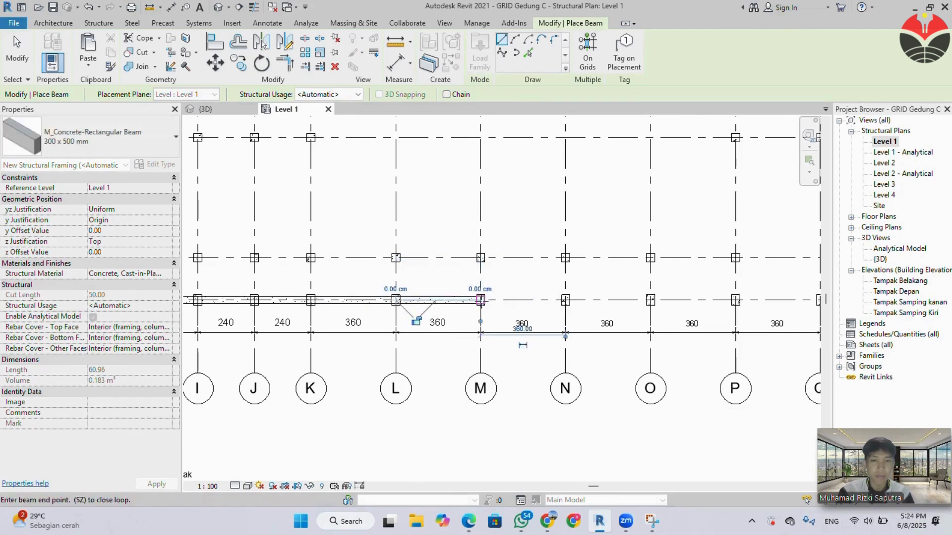
pyautogui.click(565, 300)
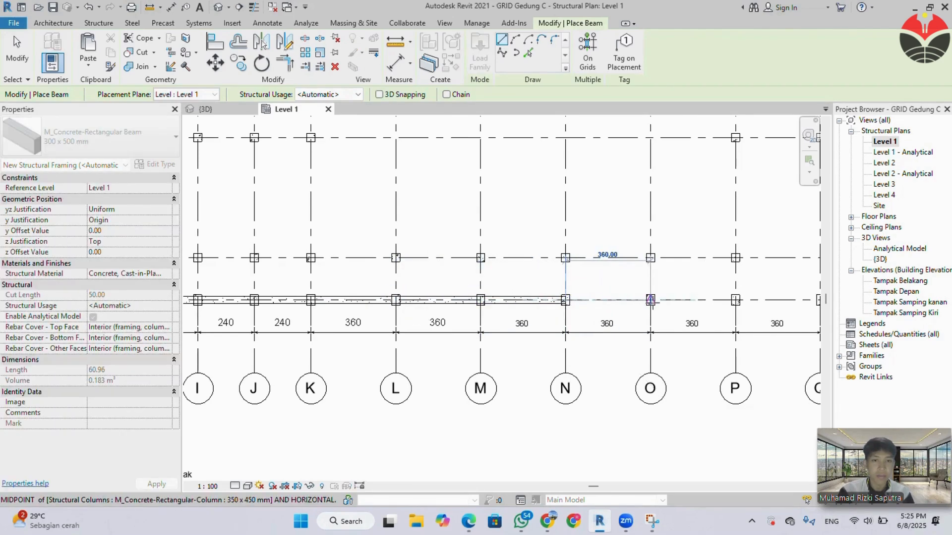
pyautogui.click(650, 299)
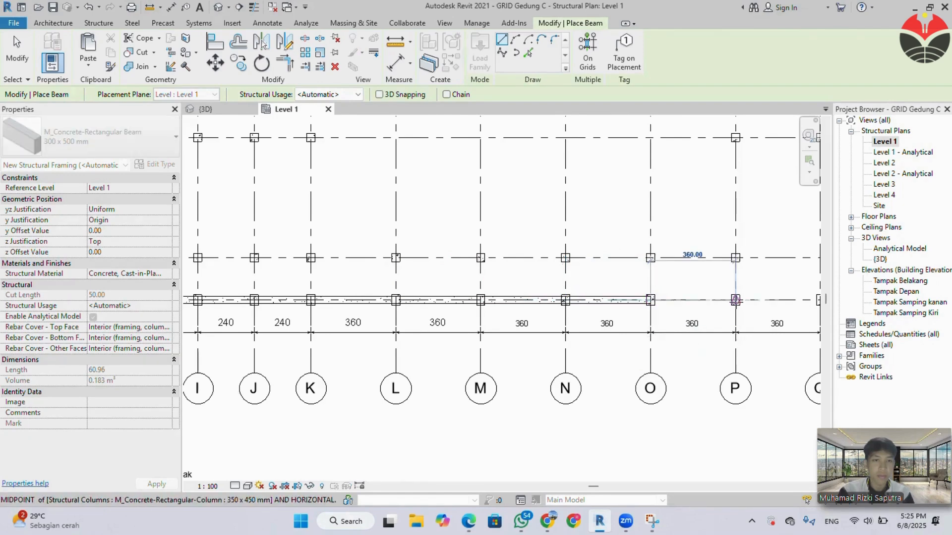
pyautogui.click(735, 300)
# Place the last 300 x 500 mm beam along grid 1 between the columns on grids P and Q.
pyautogui.moveTo(739, 322); pyautogui.dragTo(395, 330, button='middle')
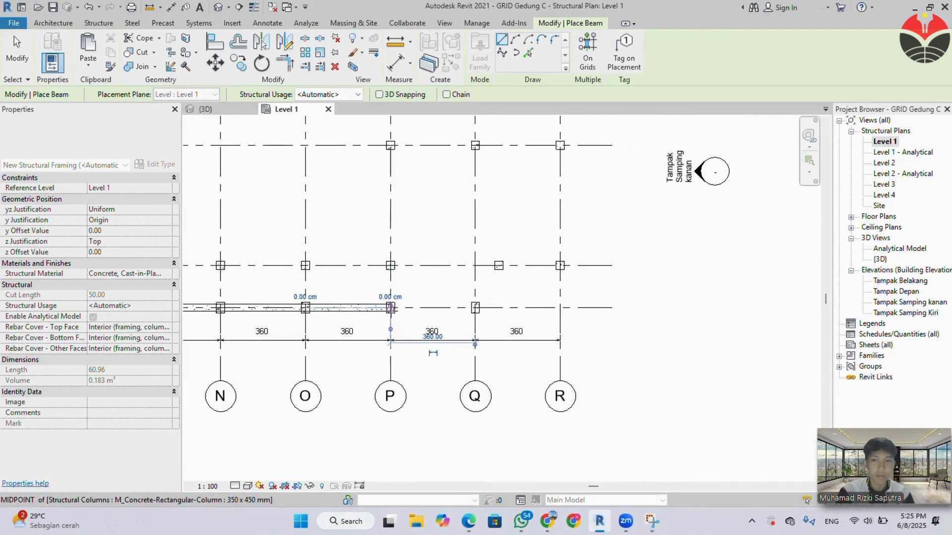
pyautogui.click(390, 308)
pyautogui.click(471, 312)
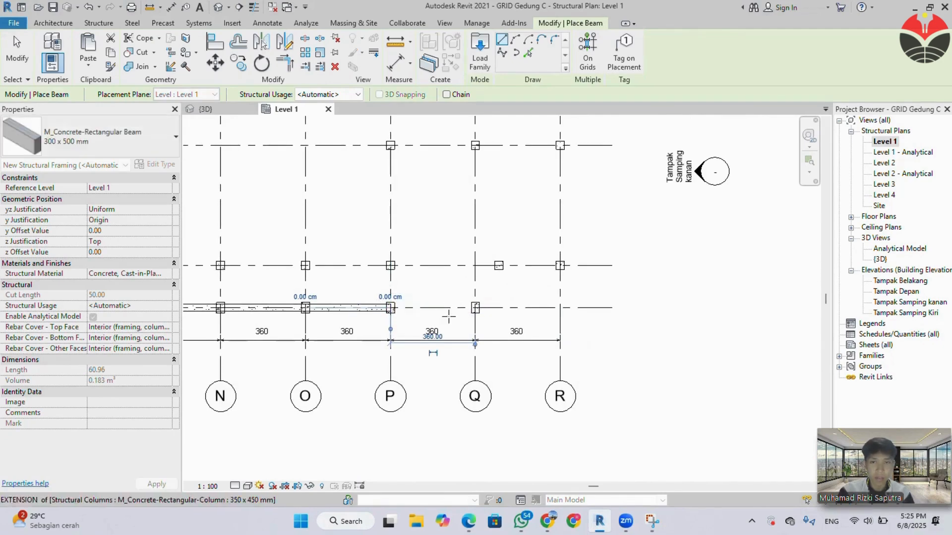
pyautogui.click(390, 309)
pyautogui.click(386, 328)
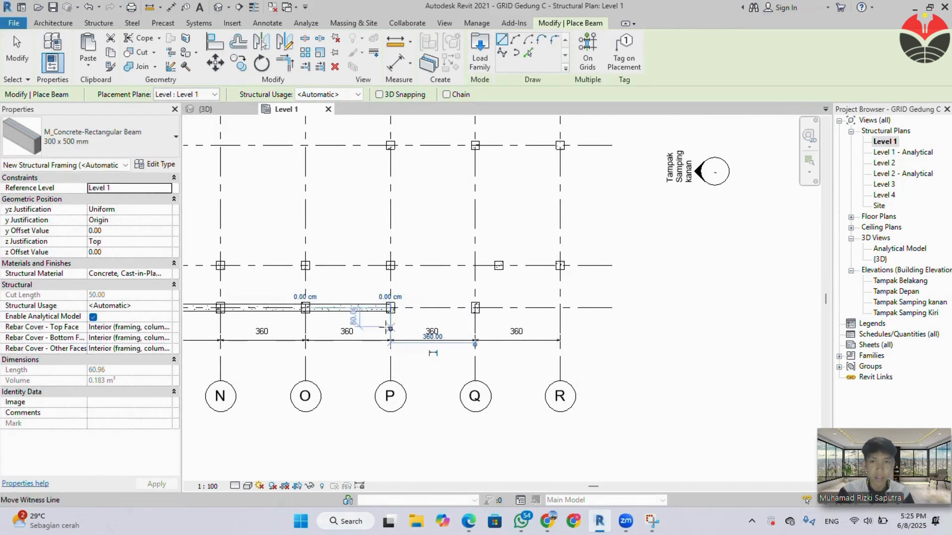
pyautogui.click(390, 308)
pyautogui.click(474, 307)
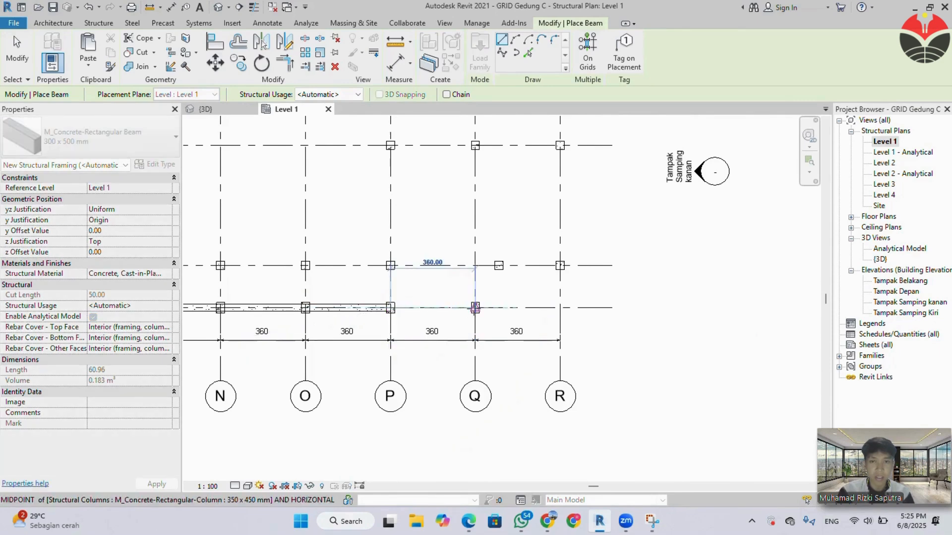
# Following the specification PDF, place beams from the grid Q-1 column 280 cm up, 100 cm across, down to the offset column and over to grid R.
pyautogui.click(475, 308)
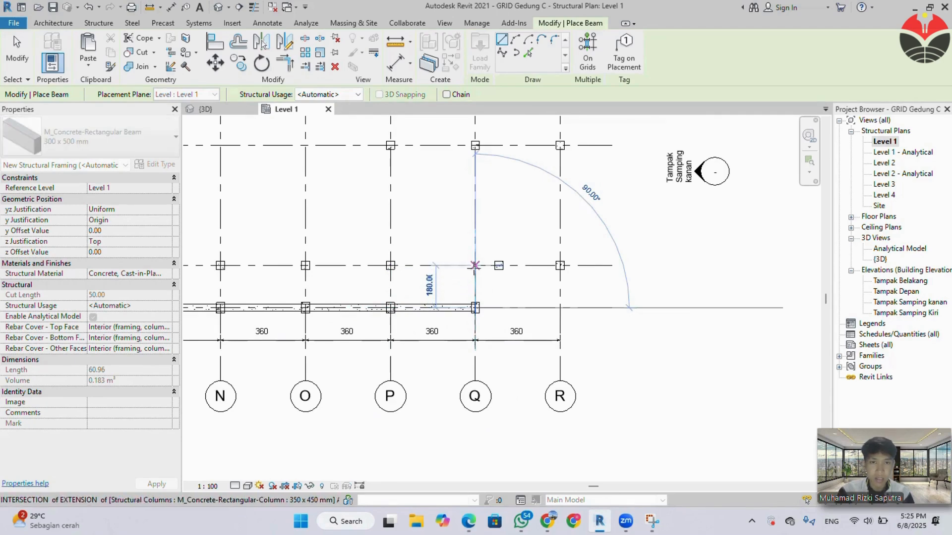
pyautogui.moveTo(468, 522)
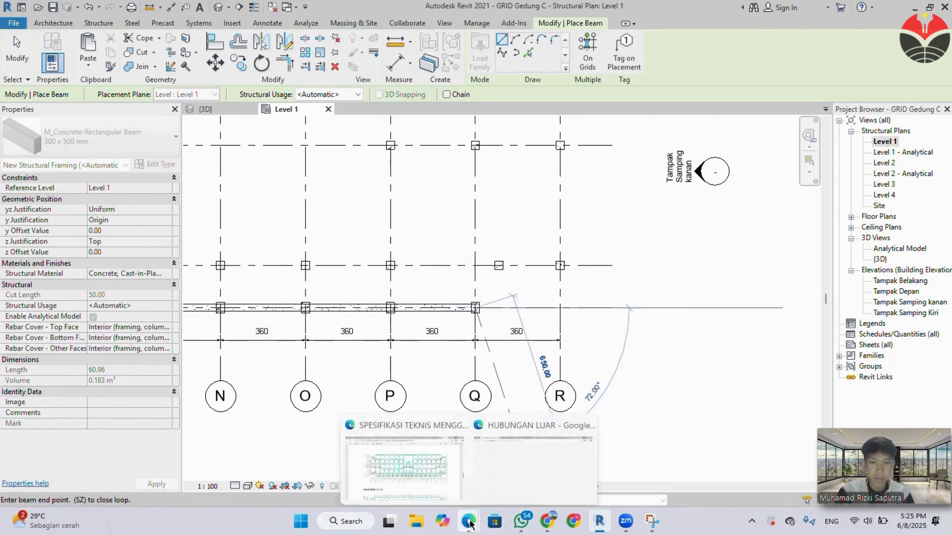
pyautogui.click(433, 478)
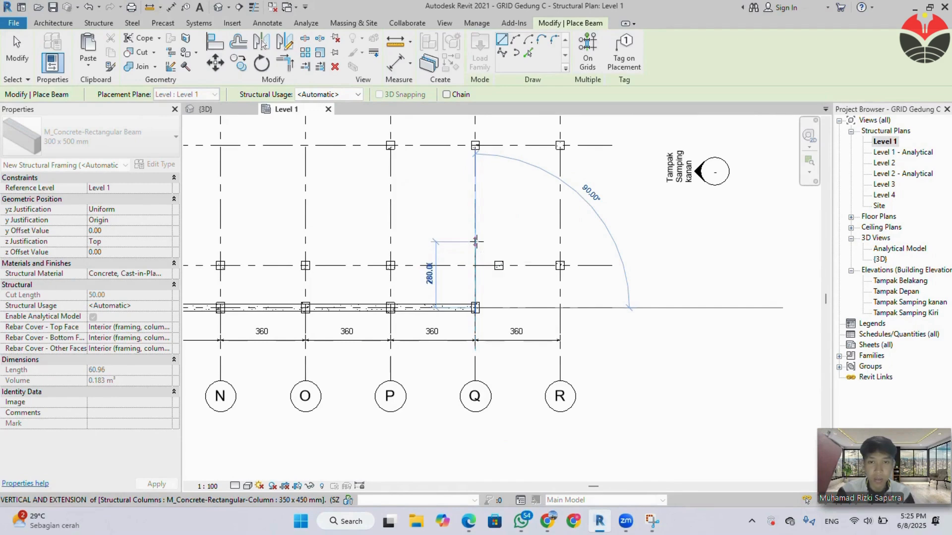
pyautogui.click(475, 241)
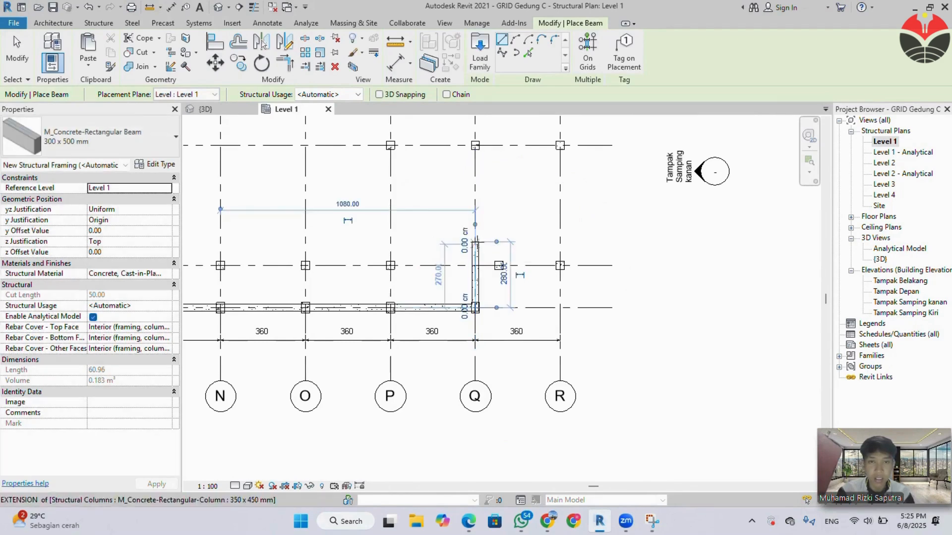
pyautogui.click(476, 241)
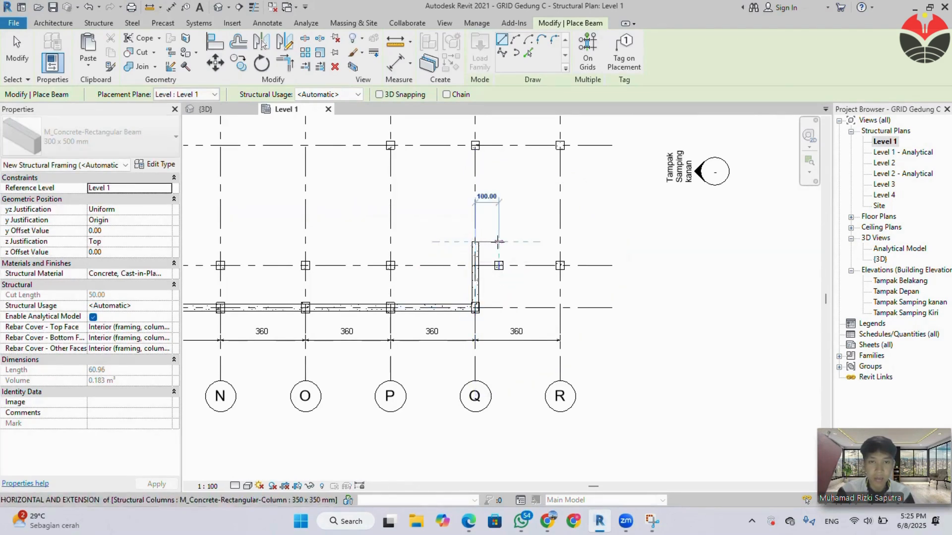
pyautogui.click(499, 241)
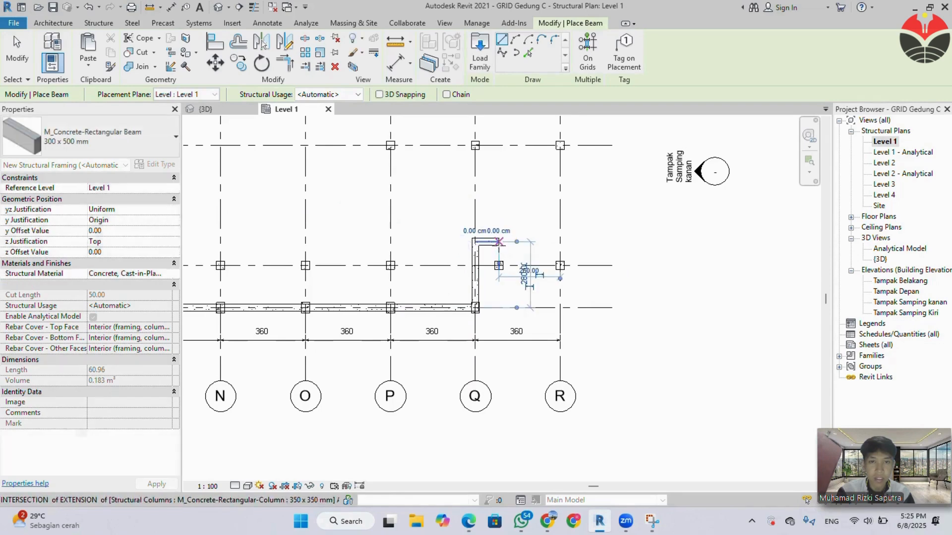
pyautogui.click(498, 265)
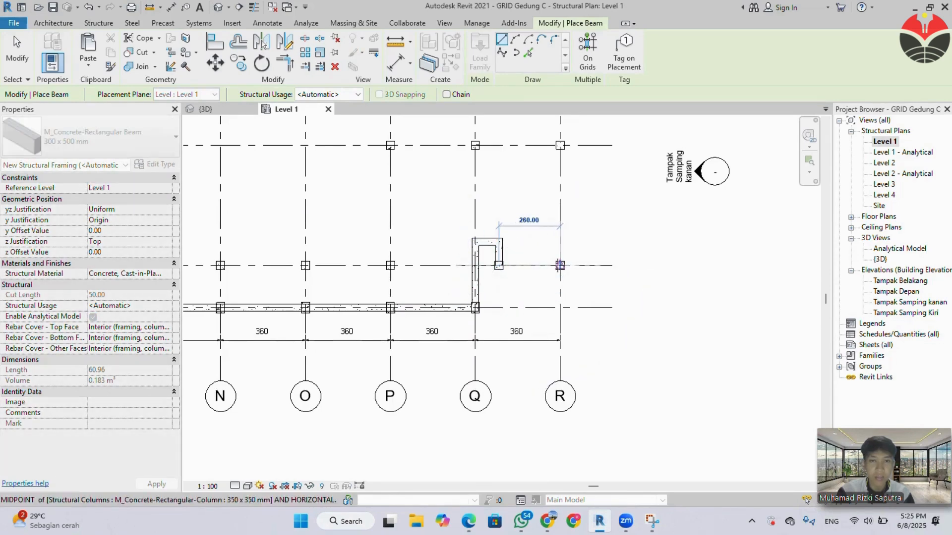
pyautogui.click(560, 265)
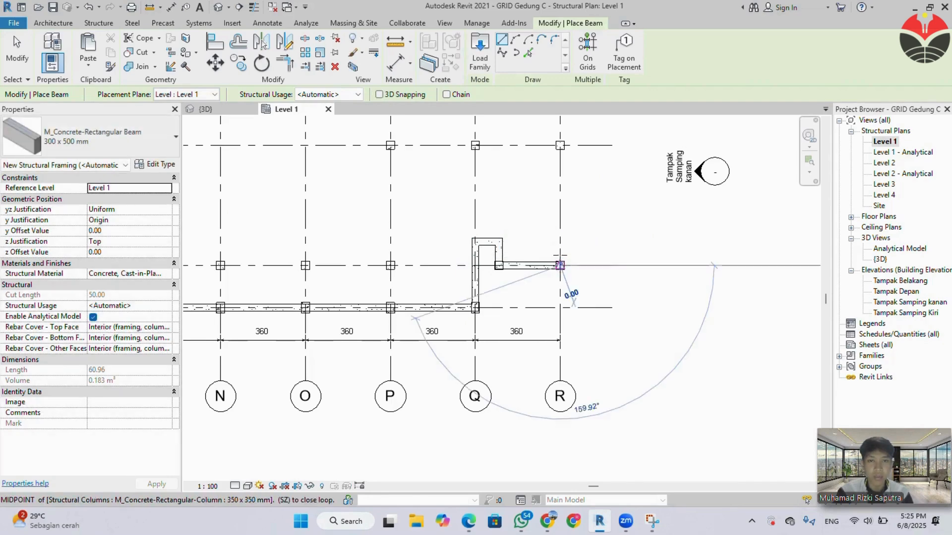
# Place 300 x 500 mm beams along grid R column to column, from the lowest column up to the topmost one.
pyautogui.moveTo(629, 218); pyautogui.dragTo(593, 337, button='middle')
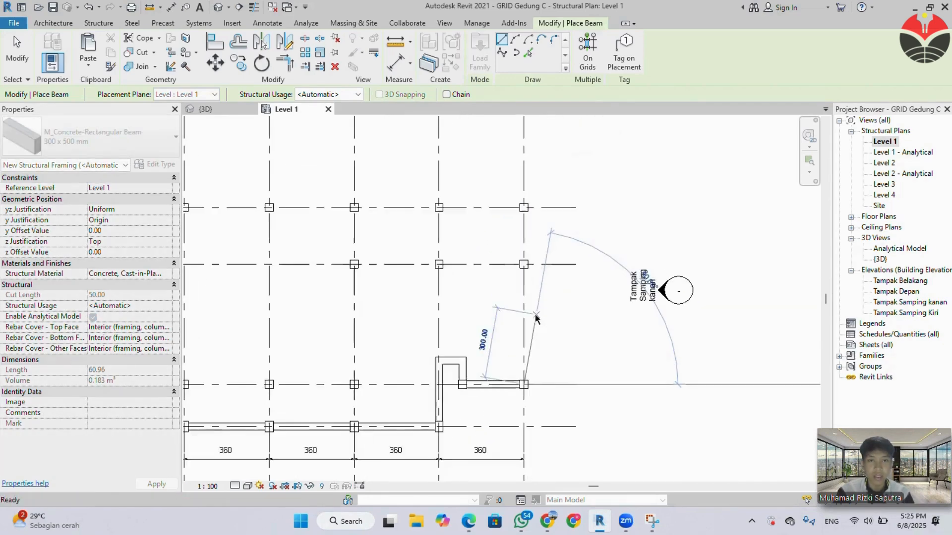
pyautogui.click(523, 264)
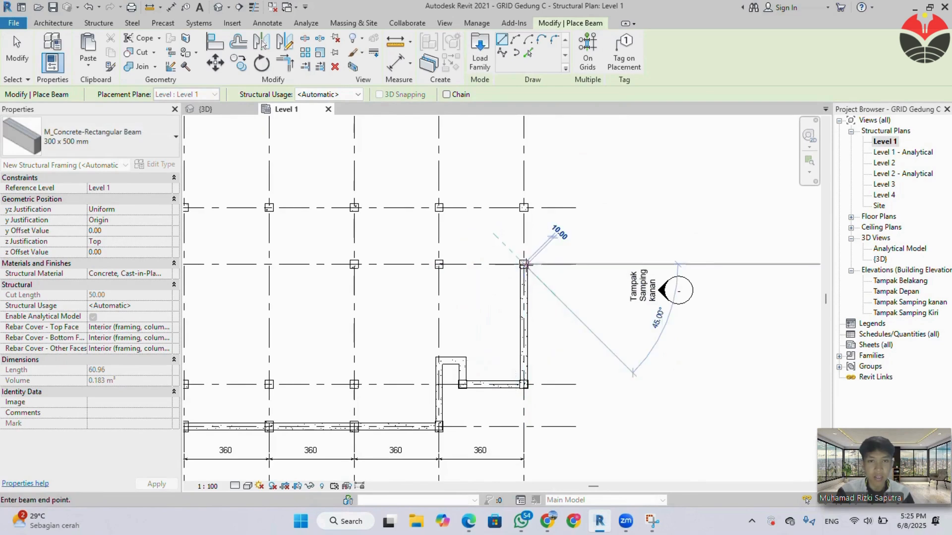
pyautogui.click(524, 206)
pyautogui.moveTo(525, 178); pyautogui.dragTo(536, 289, button='middle')
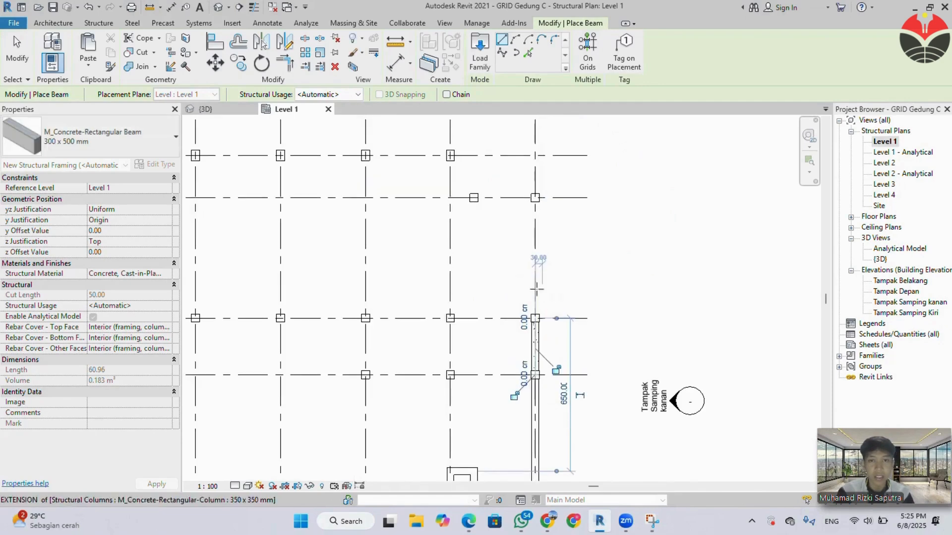
pyautogui.click(535, 318)
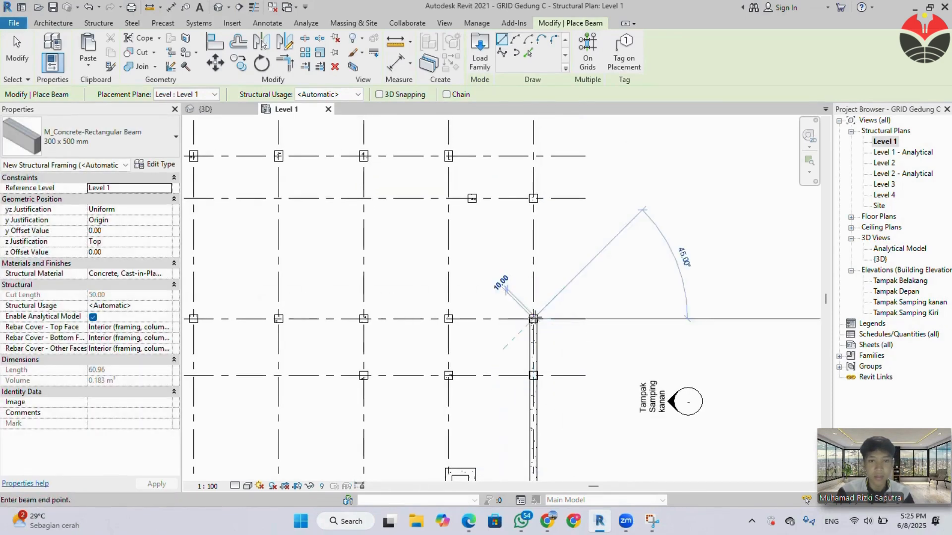
pyautogui.click(533, 198)
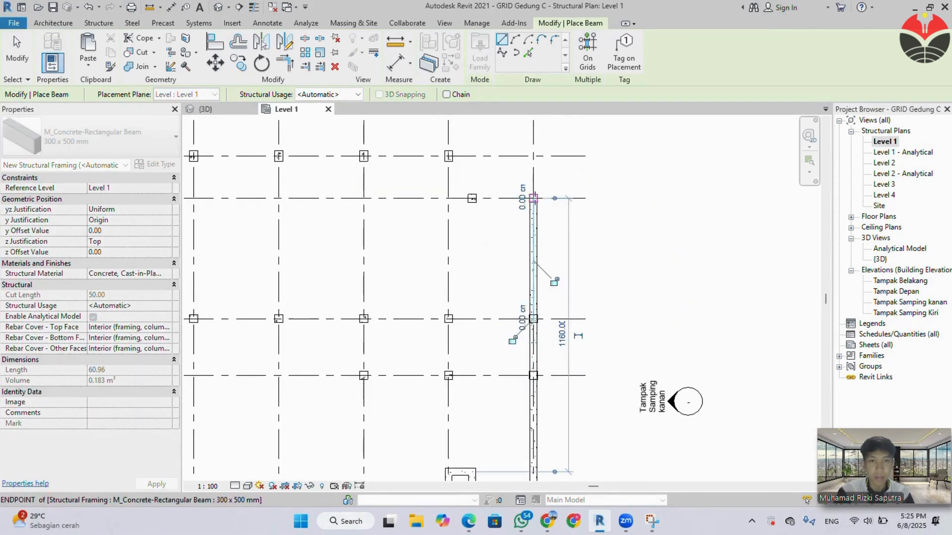
# Place beams from the topmost grid R column to the offset column, down 100 cm, across to grid Q and up to the rear-row column.
pyautogui.click(533, 198)
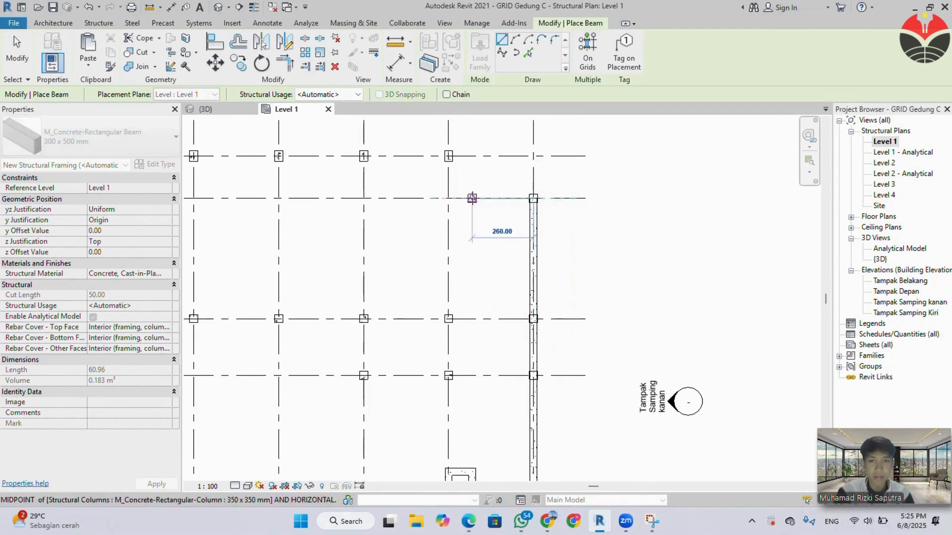
pyautogui.click(472, 199)
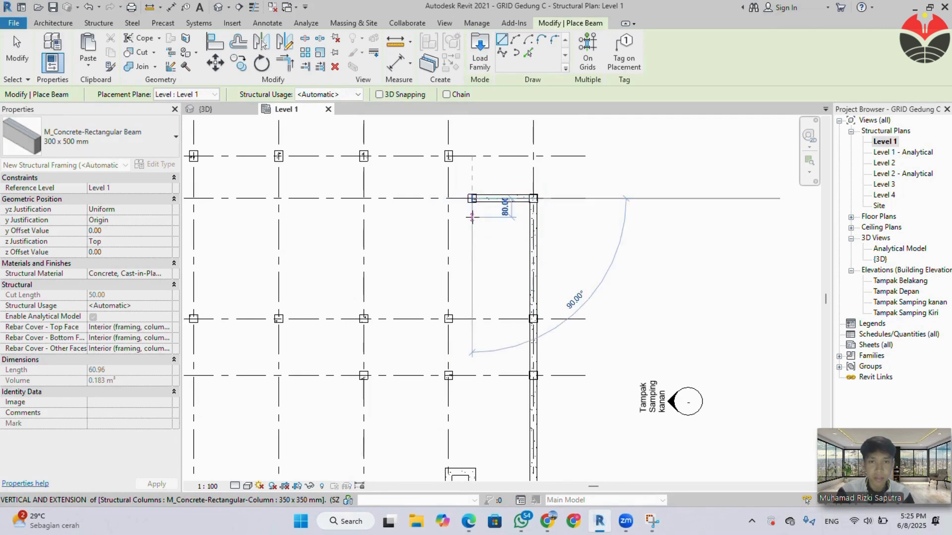
pyautogui.click(472, 221)
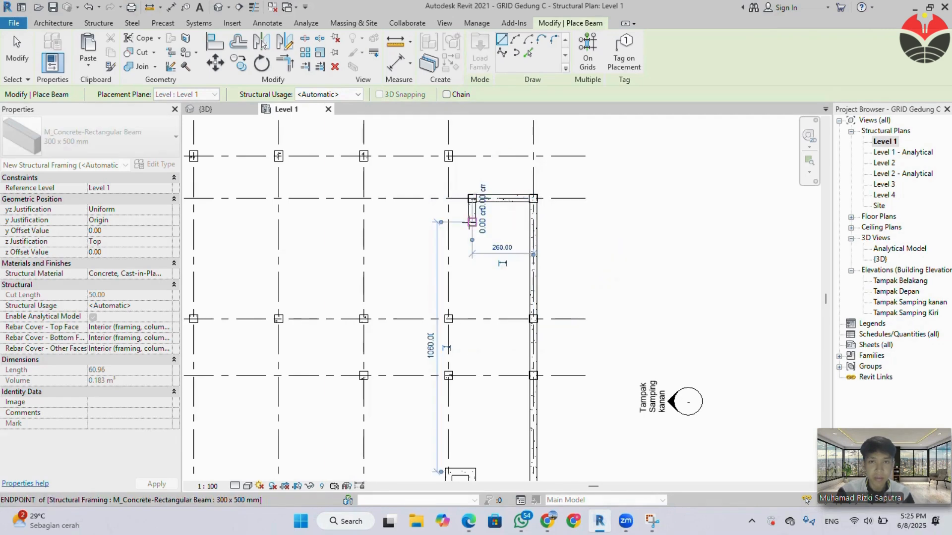
pyautogui.click(448, 221)
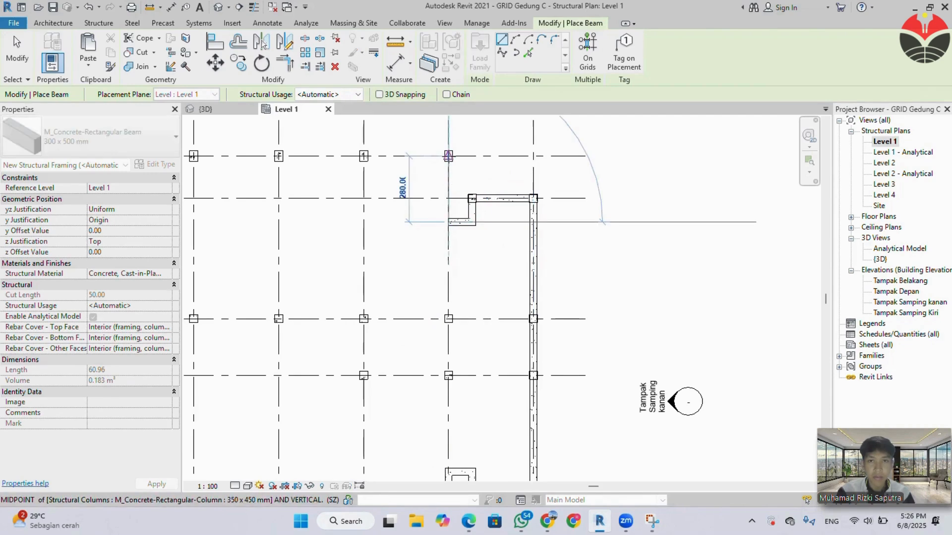
pyautogui.click(448, 155)
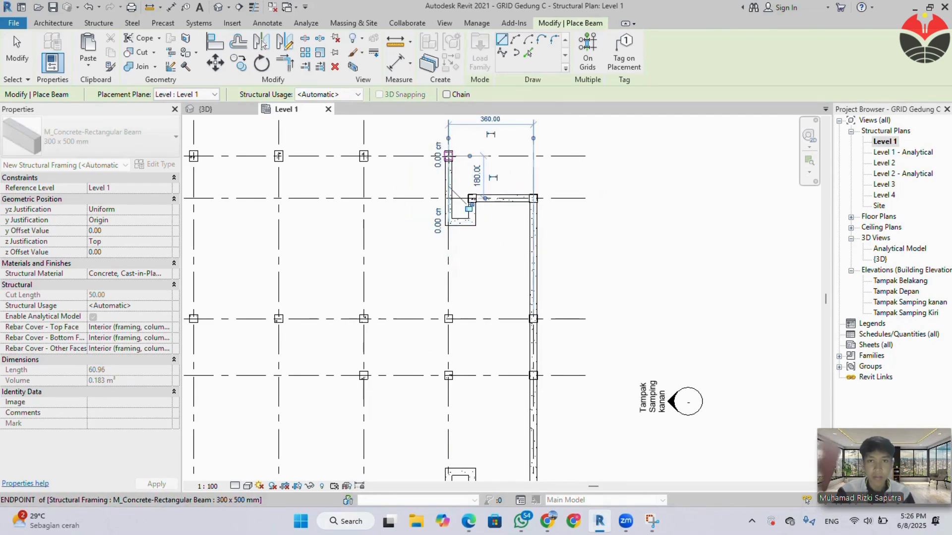
# Place 300 x 500 mm beams column to column along the rear grid row from grid Q to grid M.
pyautogui.click(363, 156)
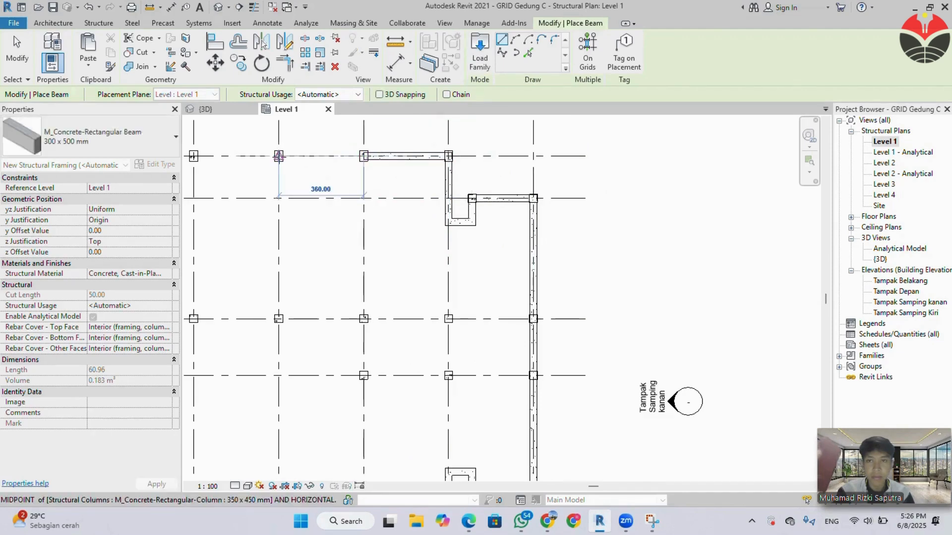
pyautogui.click(278, 155)
pyautogui.moveTo(293, 177)
pyautogui.mouseDown(button='middle')
pyautogui.moveTo(538, 212)
pyautogui.moveTo(529, 207)
pyautogui.mouseUp(button='middle')
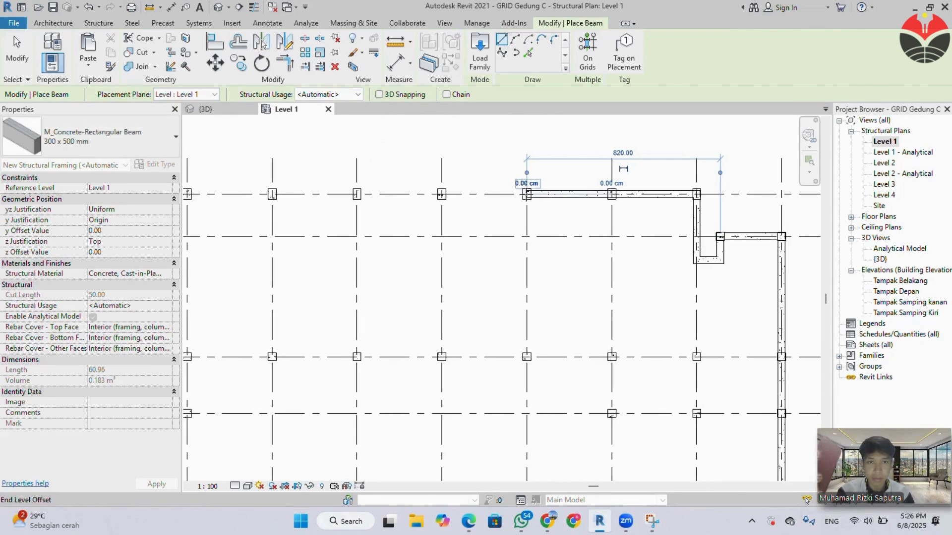
pyautogui.click(527, 194)
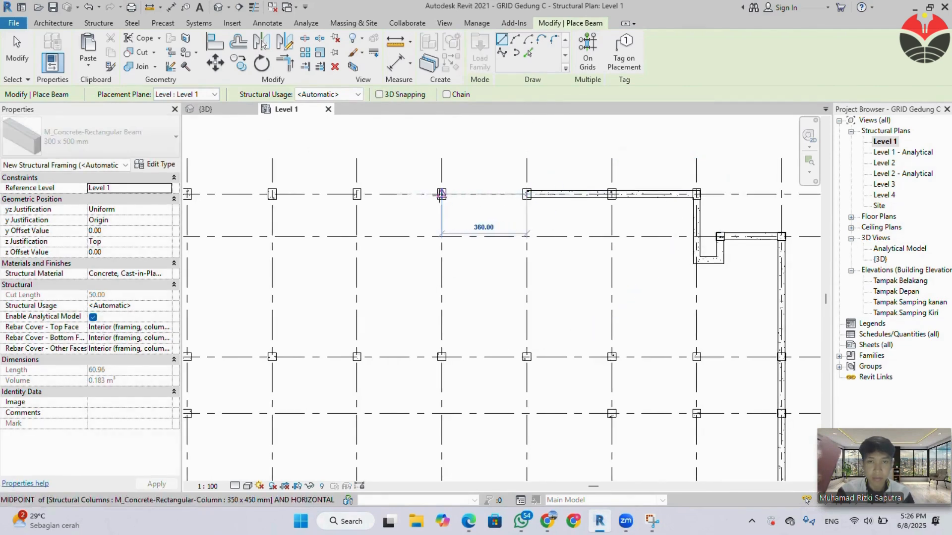
pyautogui.click(440, 194)
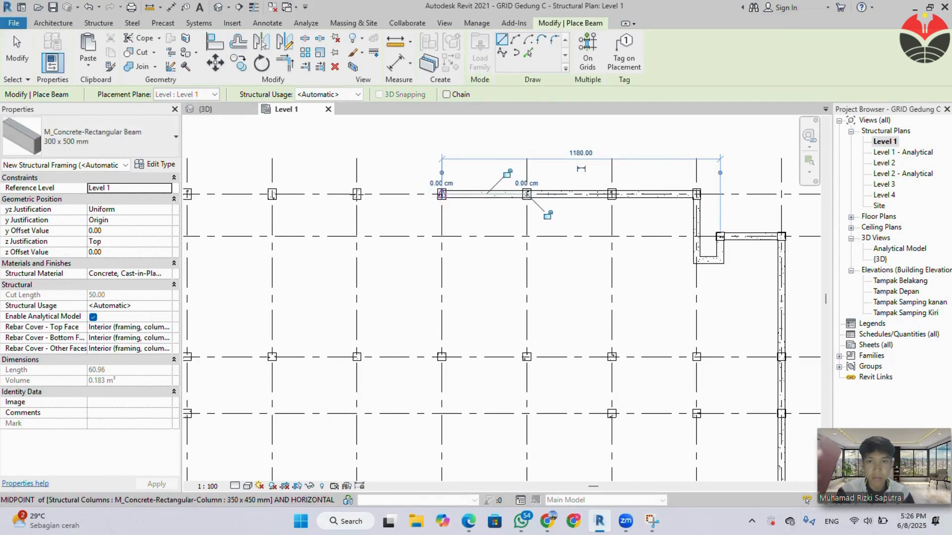
pyautogui.click(441, 194)
pyautogui.click(356, 194)
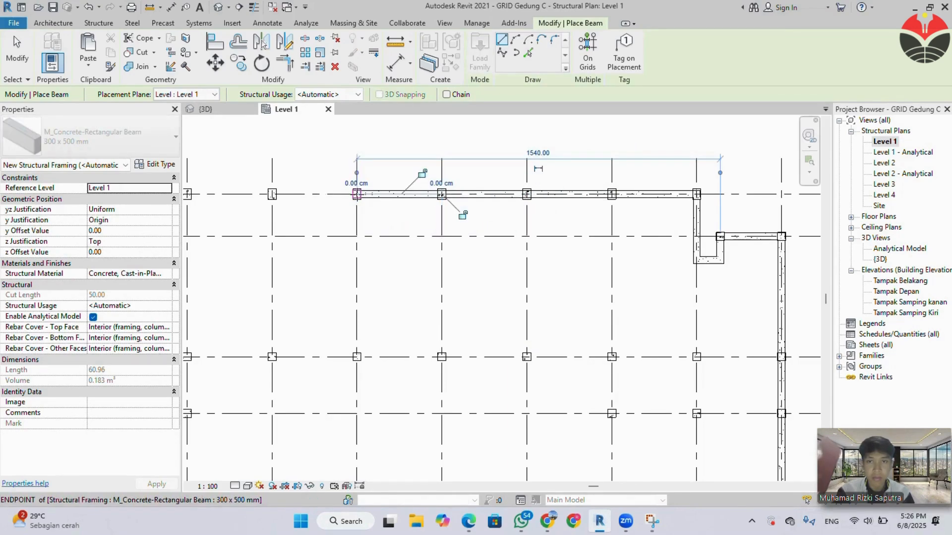
# Continue the 300 x 500 mm beams column to column along grid 6 from grid M to grid H.
pyautogui.click(356, 194)
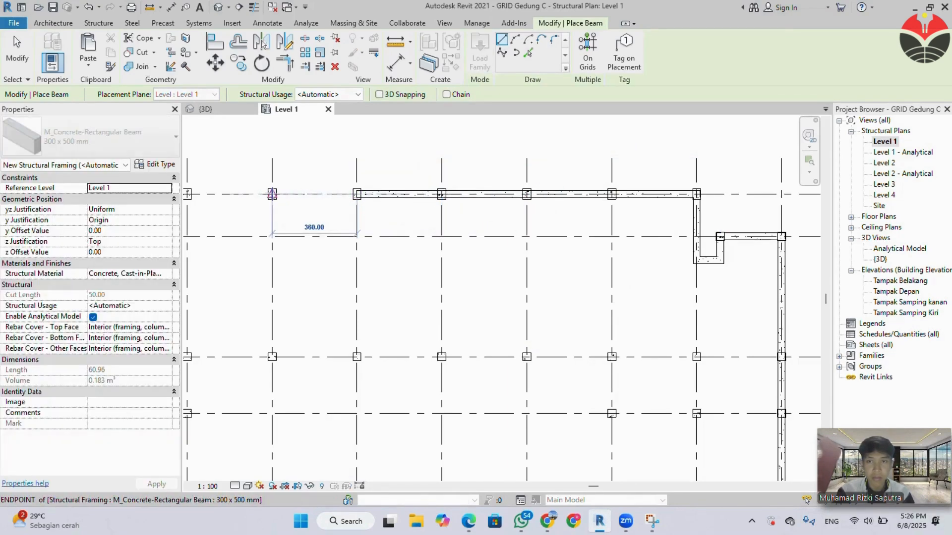
pyautogui.click(271, 194)
pyautogui.moveTo(281, 204); pyautogui.dragTo(531, 226, button='middle')
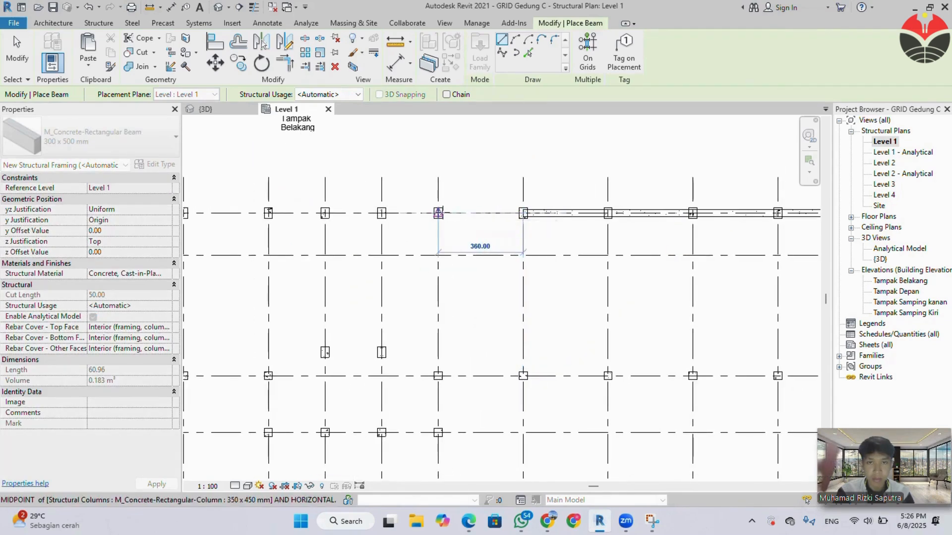
pyautogui.click(438, 213)
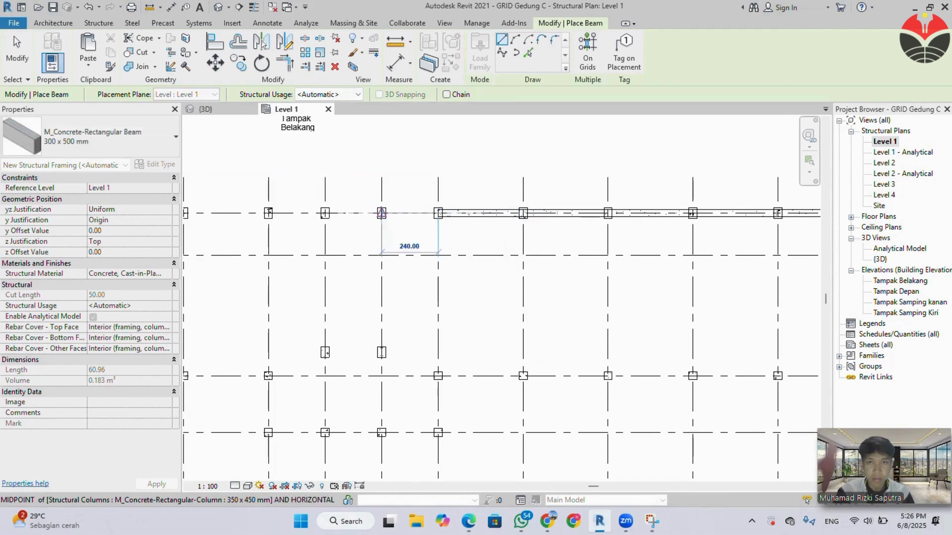
pyautogui.click(381, 213)
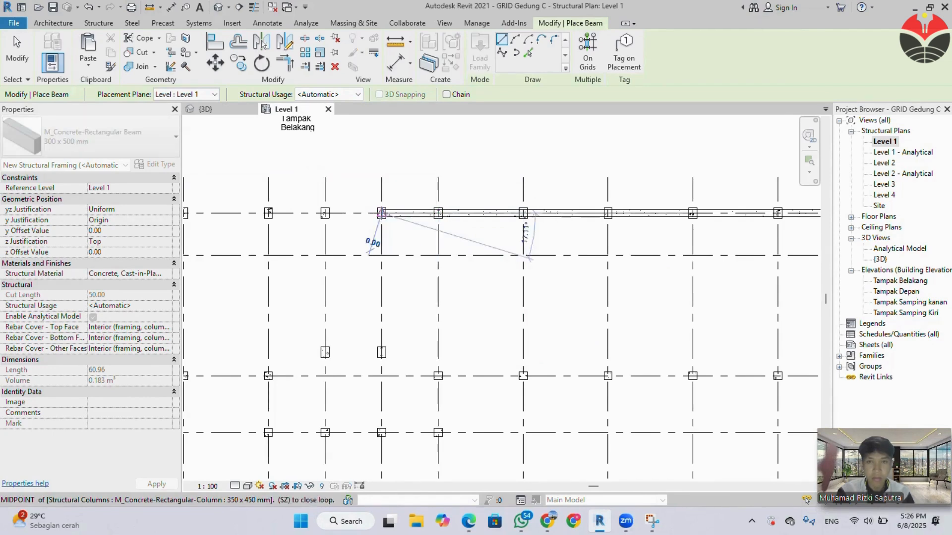
pyautogui.click(325, 214)
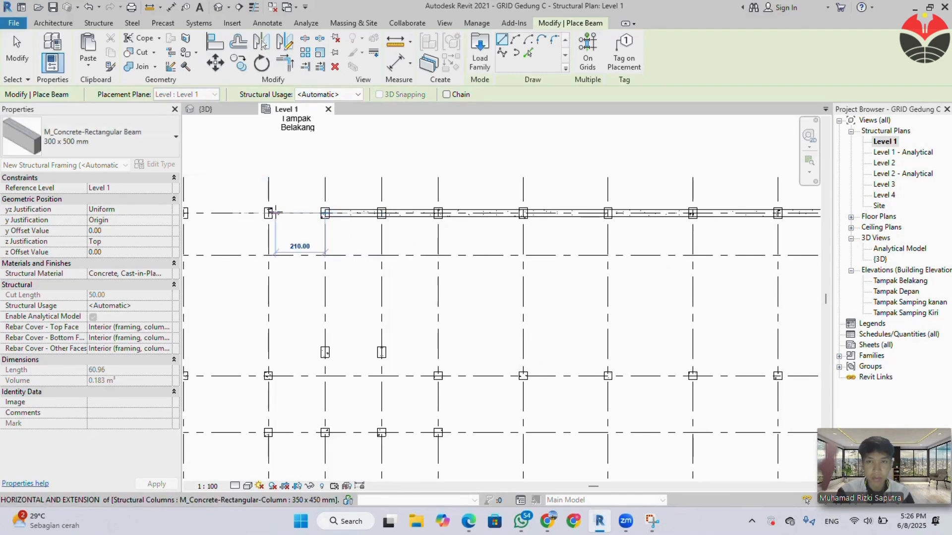
pyautogui.click(268, 213)
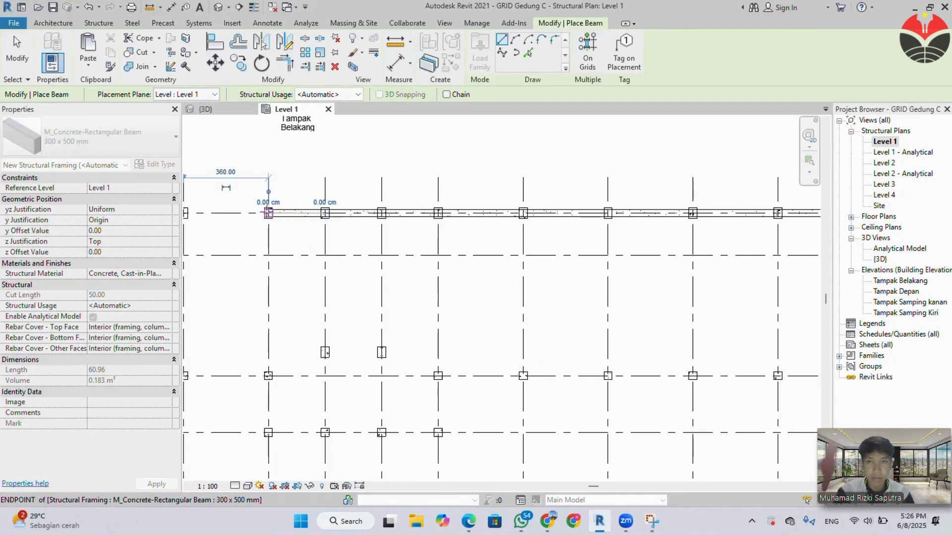
# Place 300 x 500 mm beams column to column along grid 6 from grid H to grid B.
pyautogui.moveTo(276, 222); pyautogui.dragTo(580, 221, button='middle')
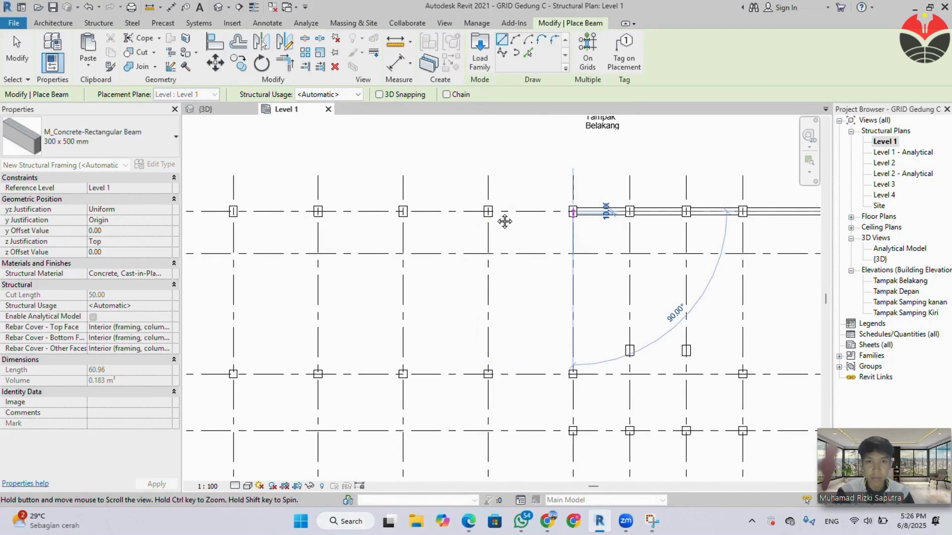
pyautogui.scroll(1, 486, 209)
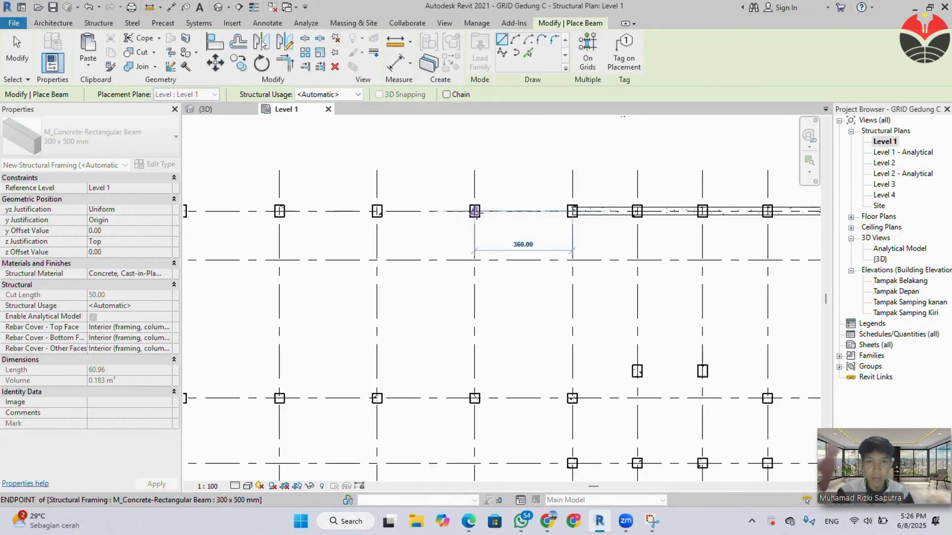
pyautogui.click(475, 211)
pyautogui.click(377, 211)
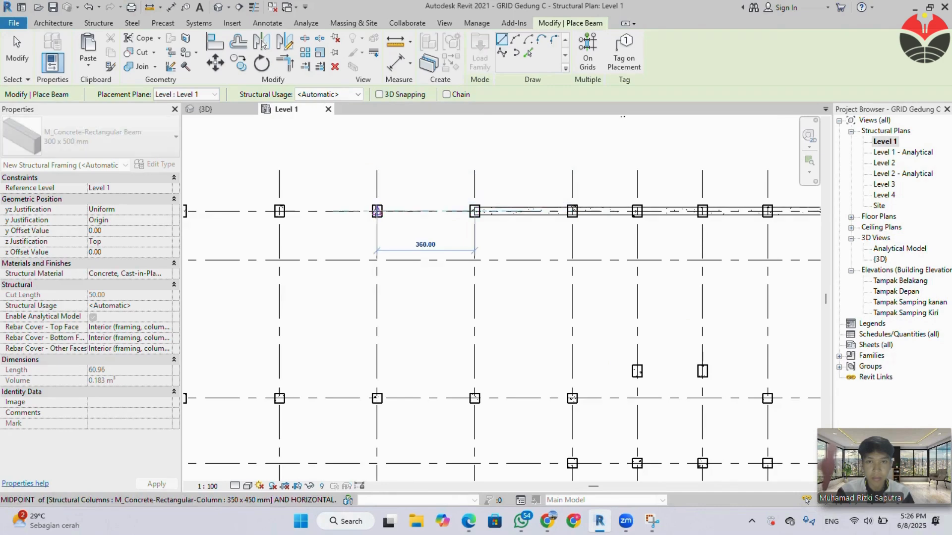
pyautogui.click(279, 212)
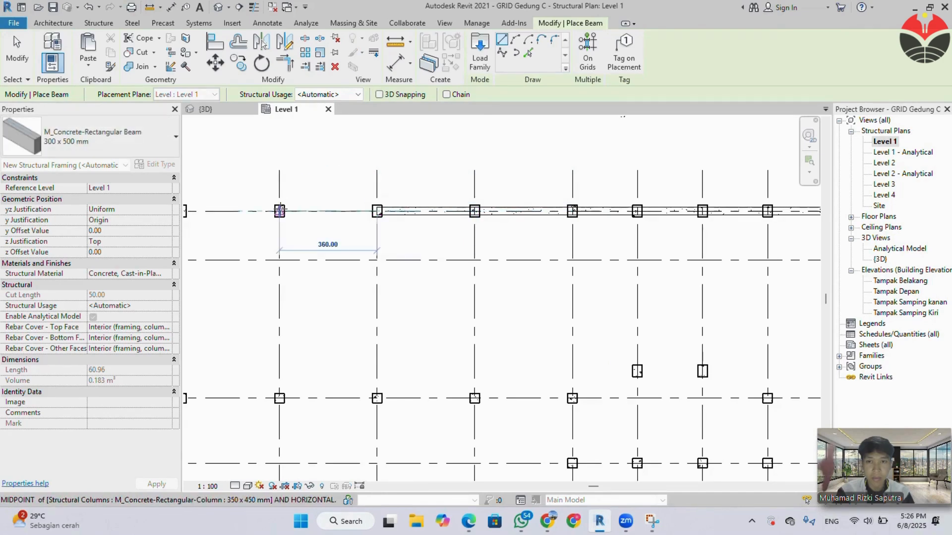
pyautogui.click(279, 211)
pyautogui.moveTo(413, 230); pyautogui.dragTo(595, 226, button='middle')
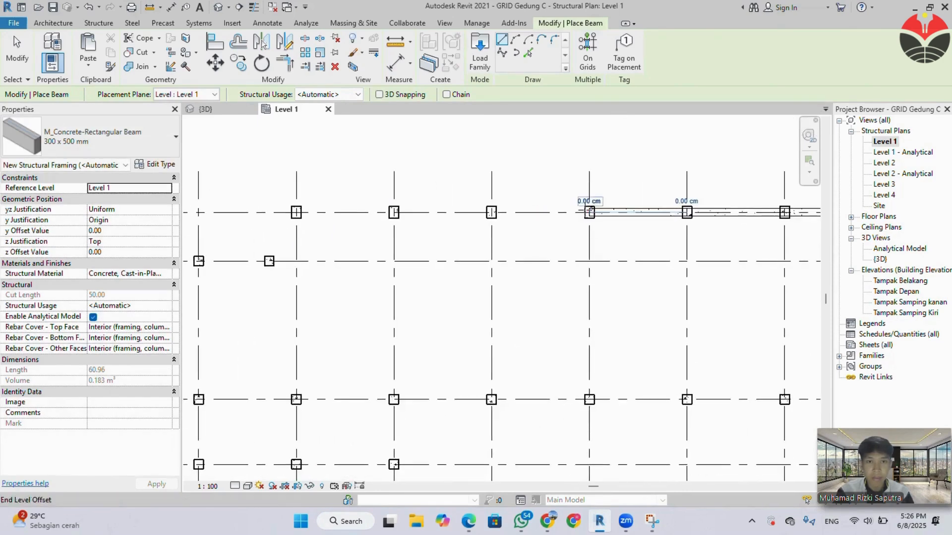
pyautogui.click(493, 214)
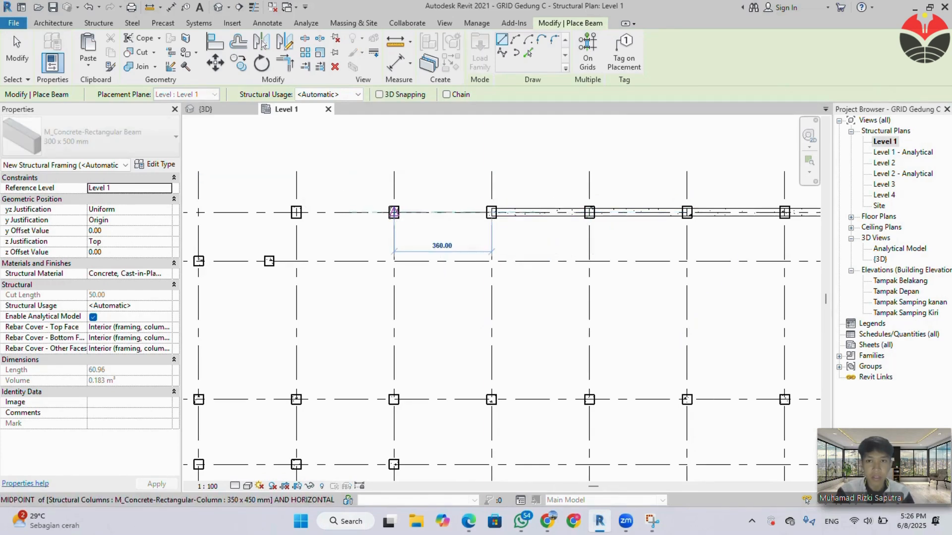
pyautogui.click(394, 212)
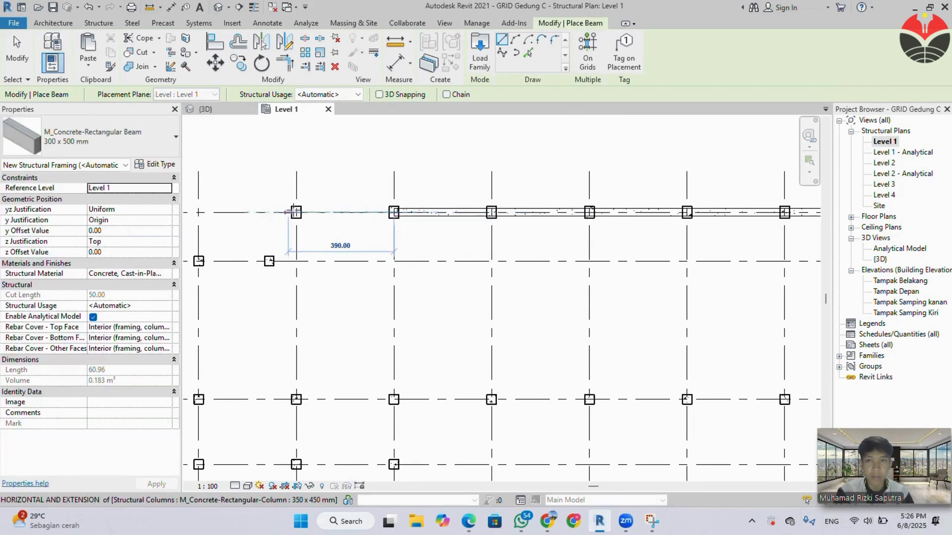
pyautogui.click(296, 212)
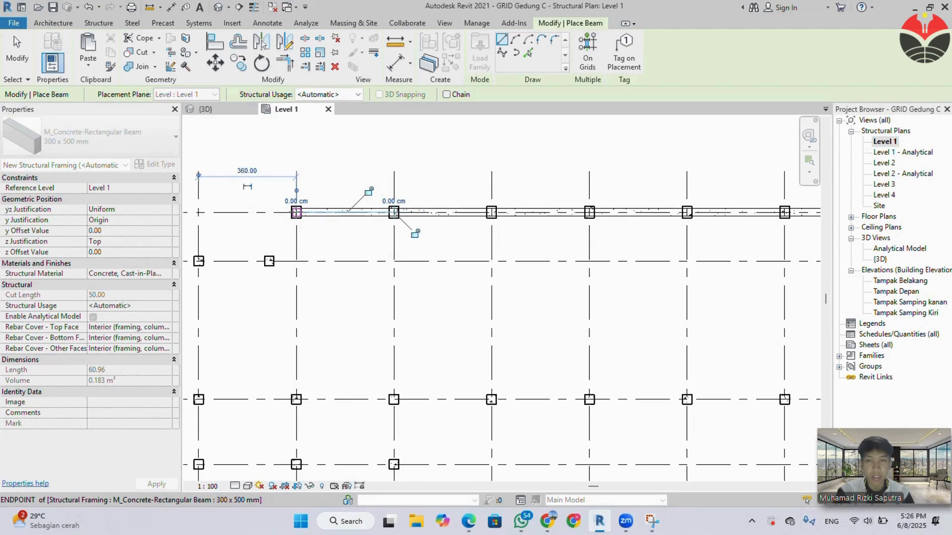
# Place beams from column B-6 down 280 cm, across 100 cm, up to the offset column on grid 5 and over to grid A.
pyautogui.click(296, 212)
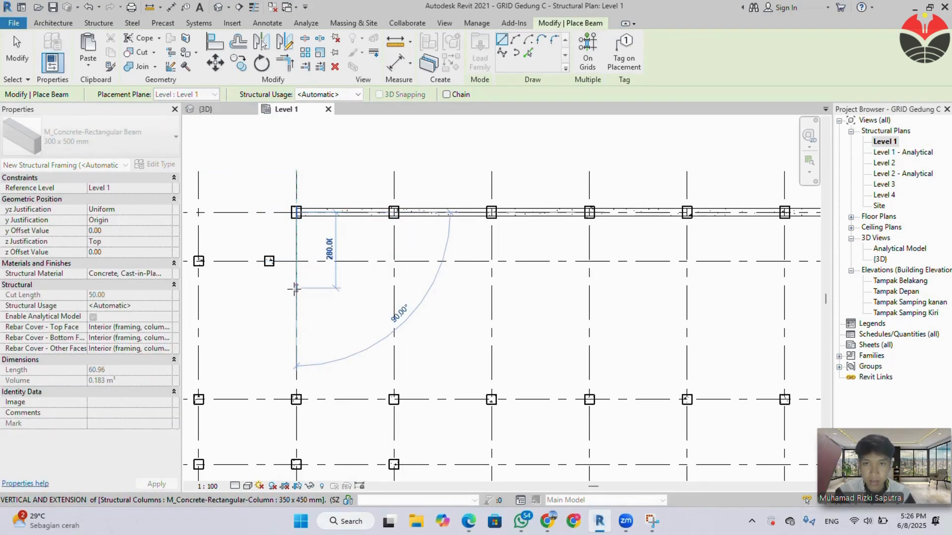
pyautogui.click(294, 288)
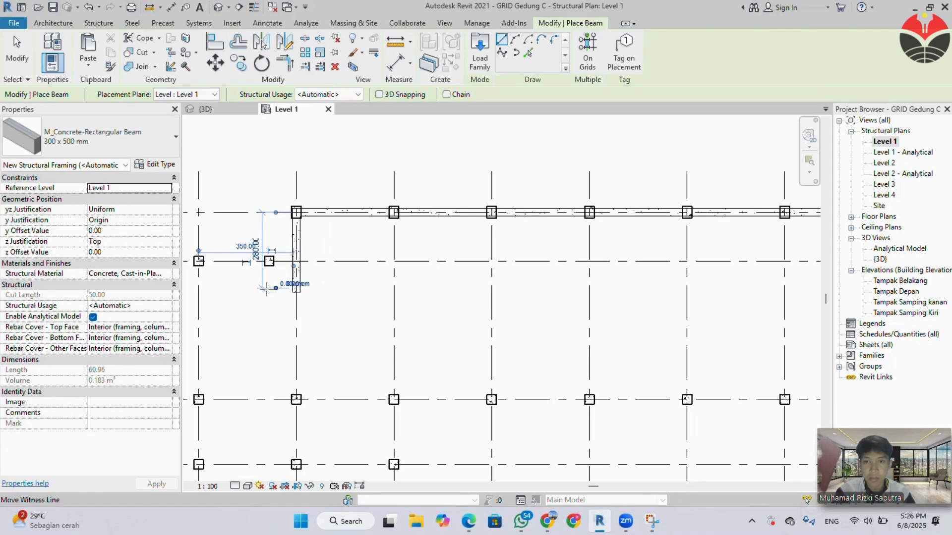
pyautogui.click(268, 289)
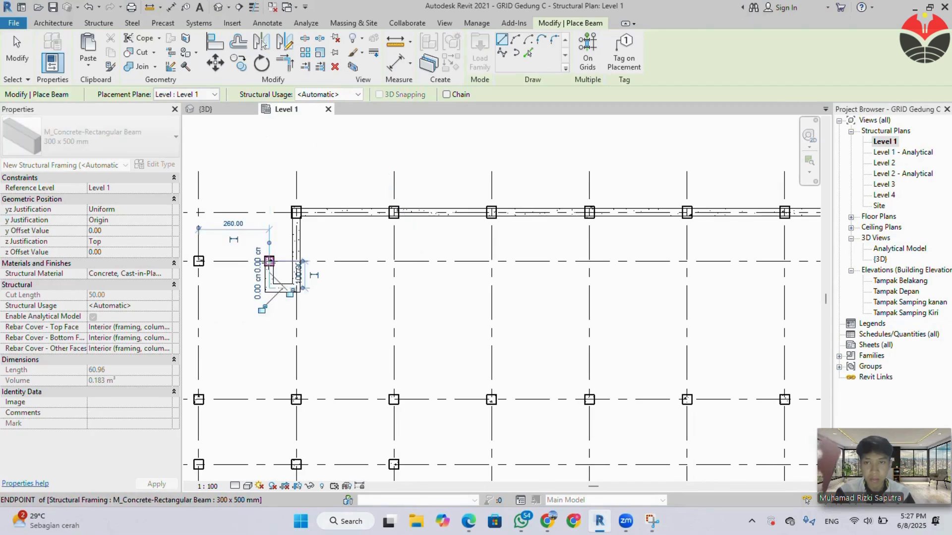
pyautogui.click(269, 262)
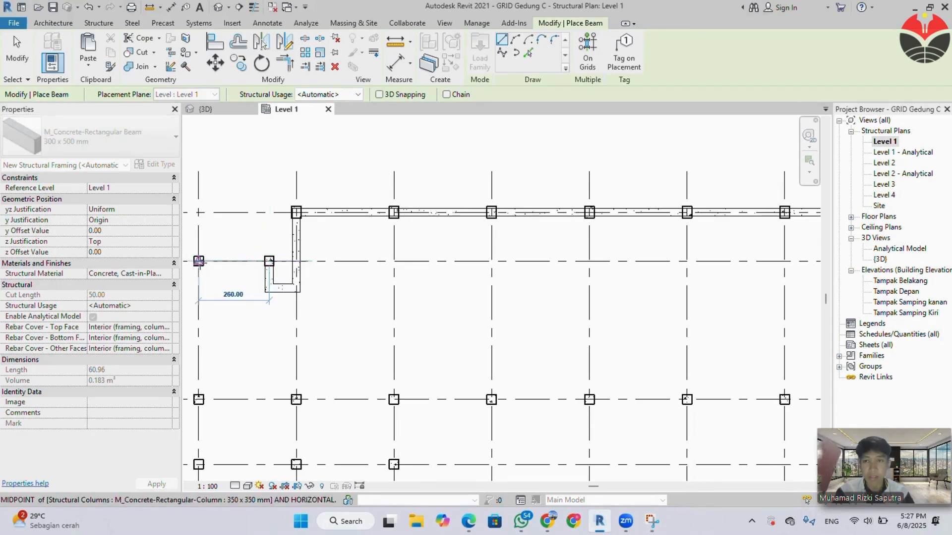
pyautogui.click(198, 261)
# Place 300 x 500 mm beams along grid A from the grid 5 column through grids 4 and 3 to grid 2.
pyautogui.moveTo(205, 333); pyautogui.dragTo(223, 300, button='middle')
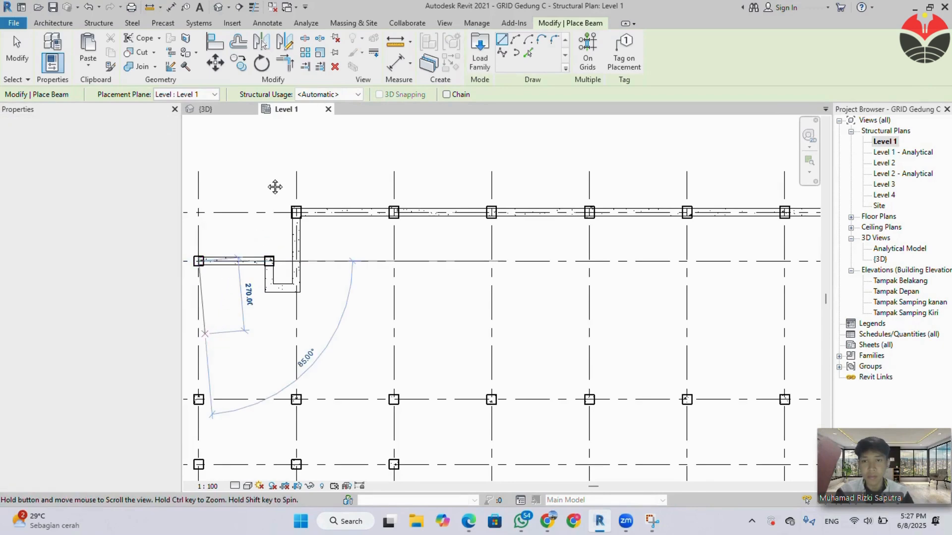
pyautogui.moveTo(275, 186); pyautogui.dragTo(284, 151, button='middle')
pyautogui.moveTo(269, 191); pyautogui.dragTo(278, 163, button='middle')
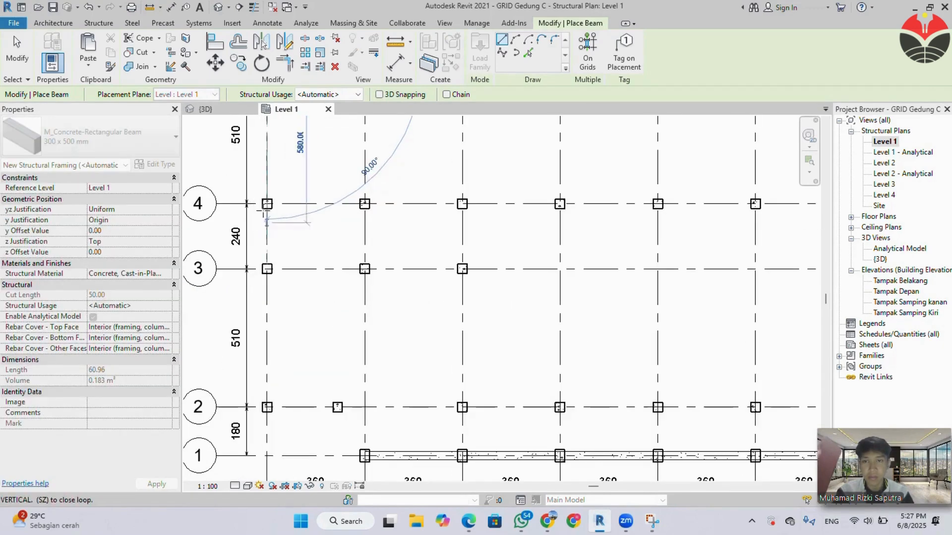
pyautogui.click(267, 203)
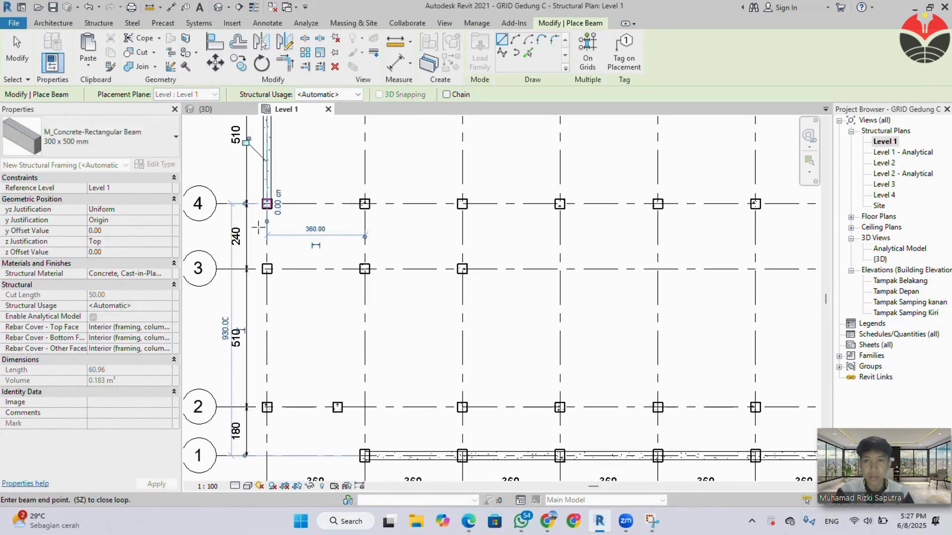
pyautogui.click(266, 269)
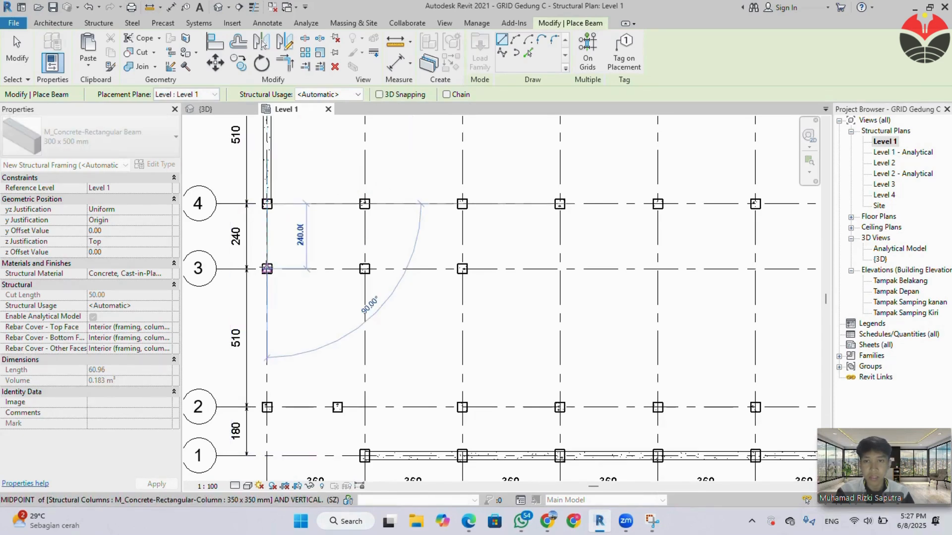
pyautogui.click(267, 407)
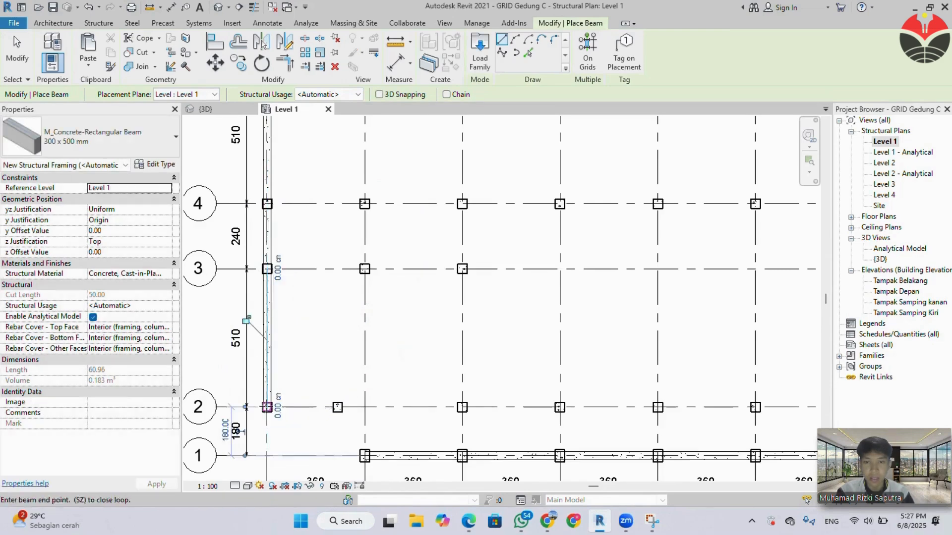
# Place beams from column A-2 to the offset column, up 100 cm, across 100 cm to grid B and down to column B-1.
pyautogui.click(337, 407)
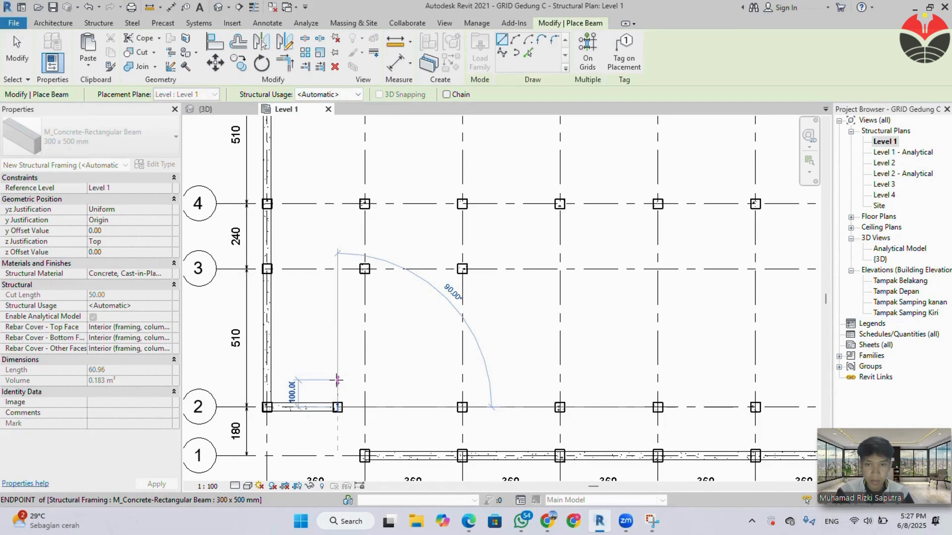
pyautogui.click(337, 381)
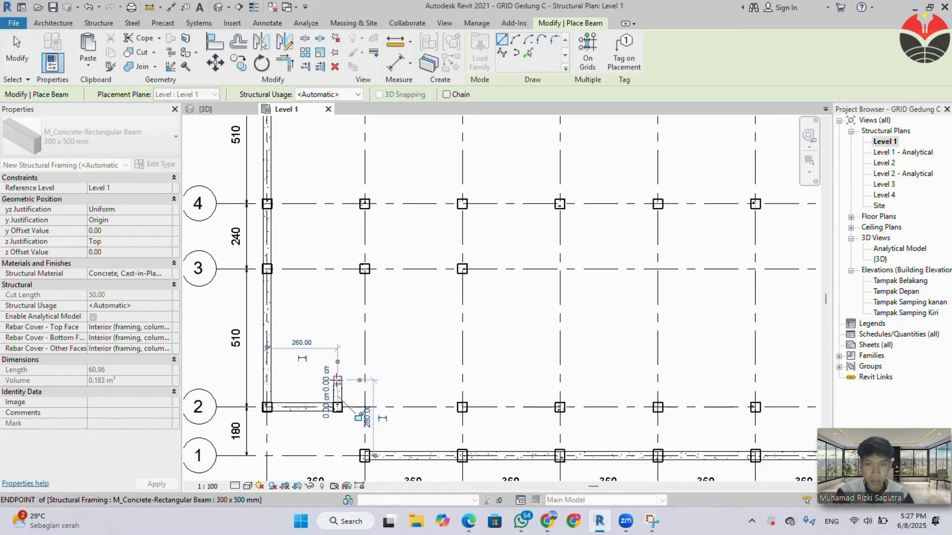
pyautogui.click(365, 381)
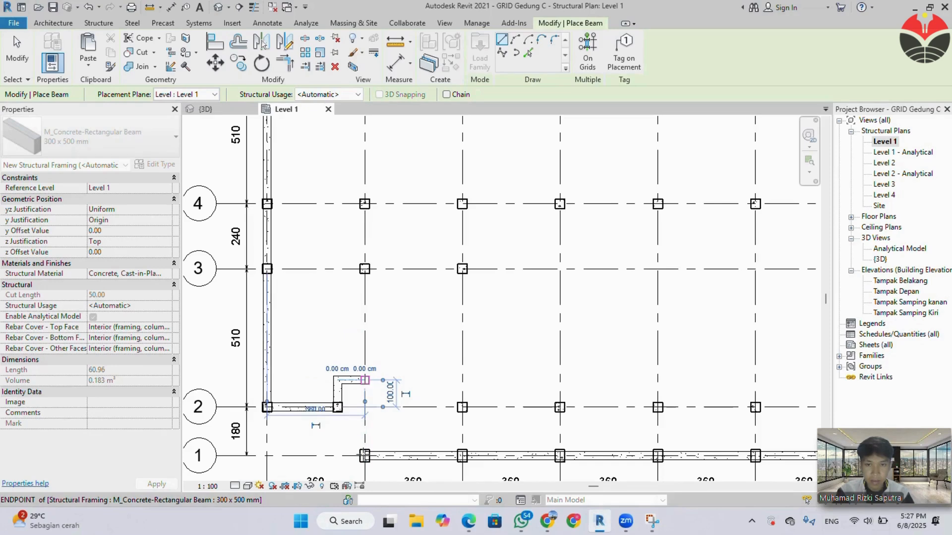
pyautogui.click(364, 455)
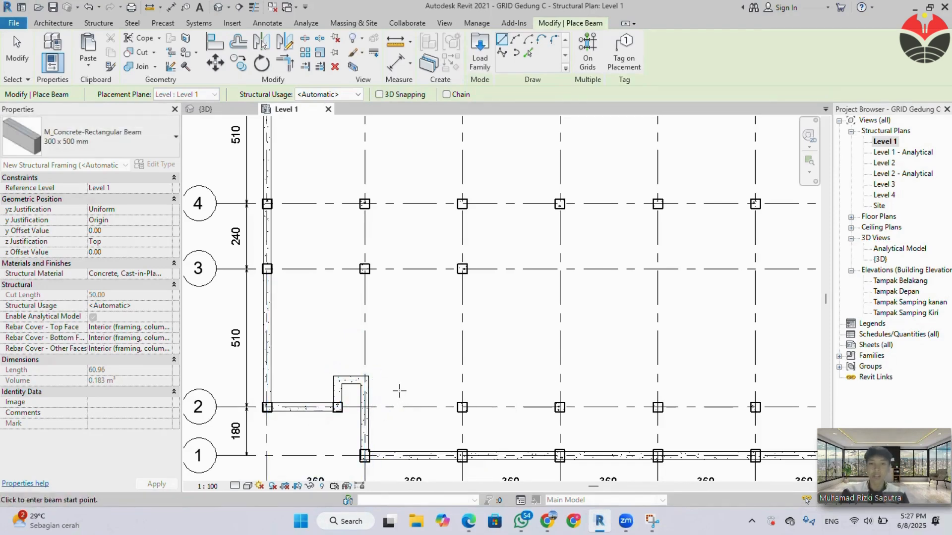
pyautogui.press('Escape')
pyautogui.press('Escape')
pyautogui.scroll(-2, 402, 390)
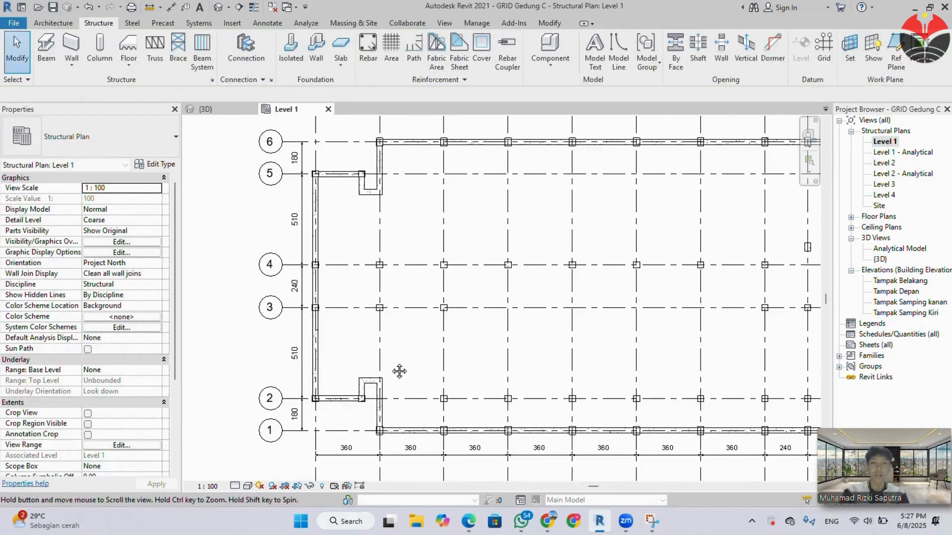
pyautogui.moveTo(400, 372); pyautogui.dragTo(322, 350, button='middle')
pyautogui.scroll(-1, 317, 353)
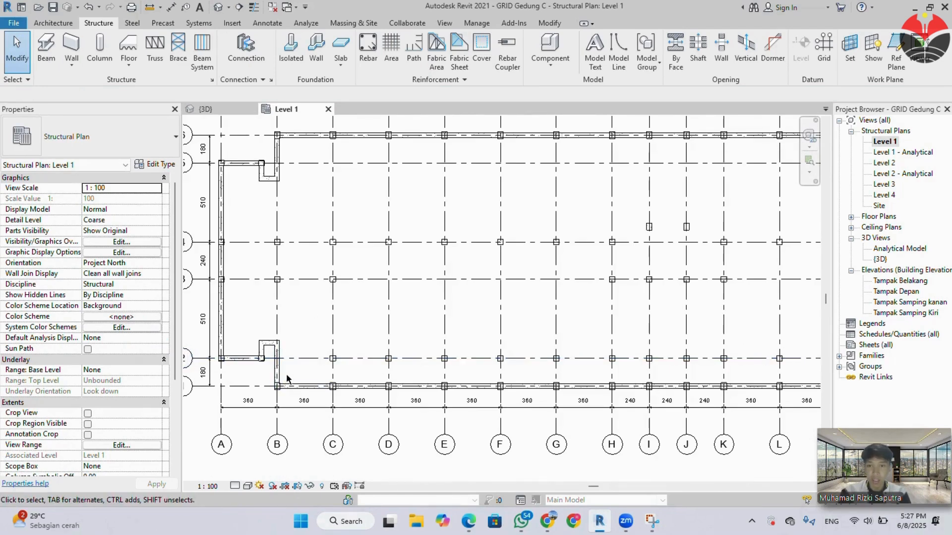
pyautogui.moveTo(287, 374); pyautogui.dragTo(783, 415)
pyautogui.scroll(-3, 810, 396)
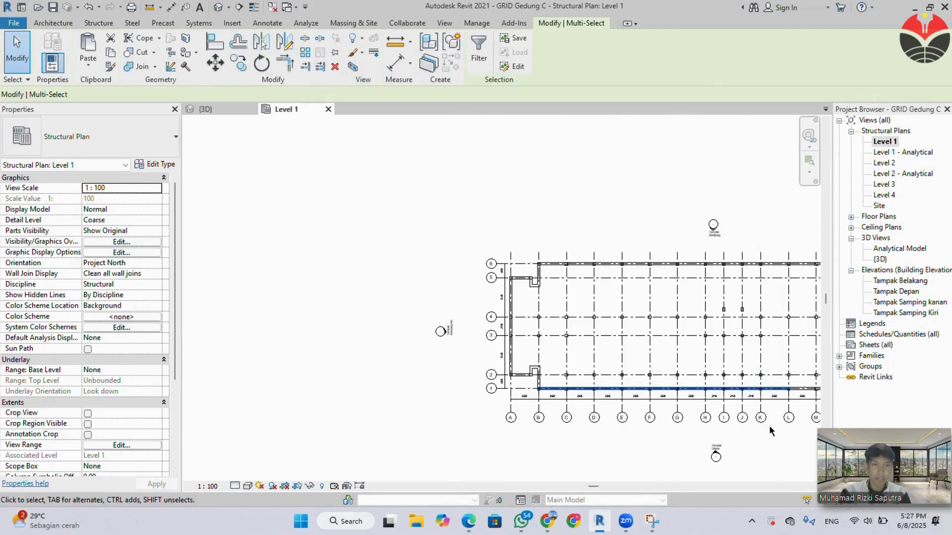
pyautogui.moveTo(772, 435); pyautogui.dragTo(614, 431, button='middle')
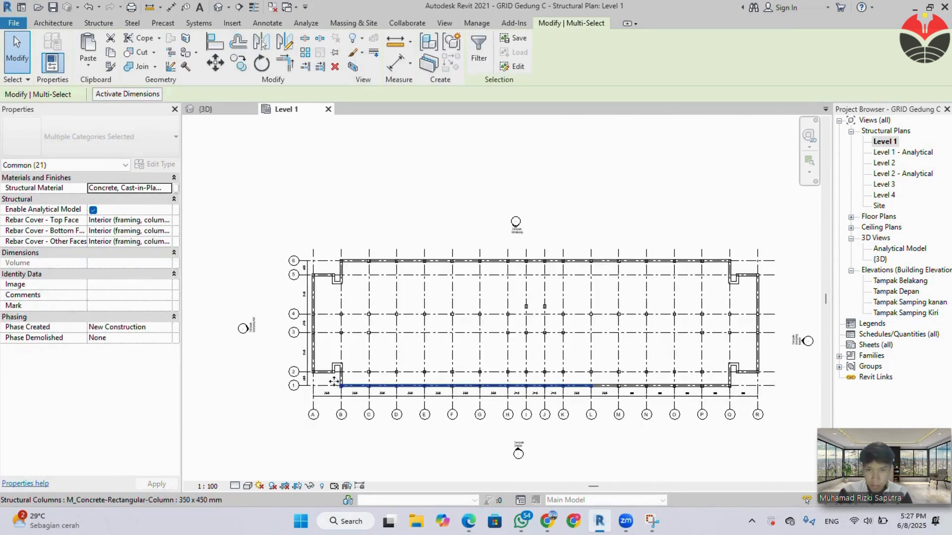
pyautogui.scroll(2, 335, 383)
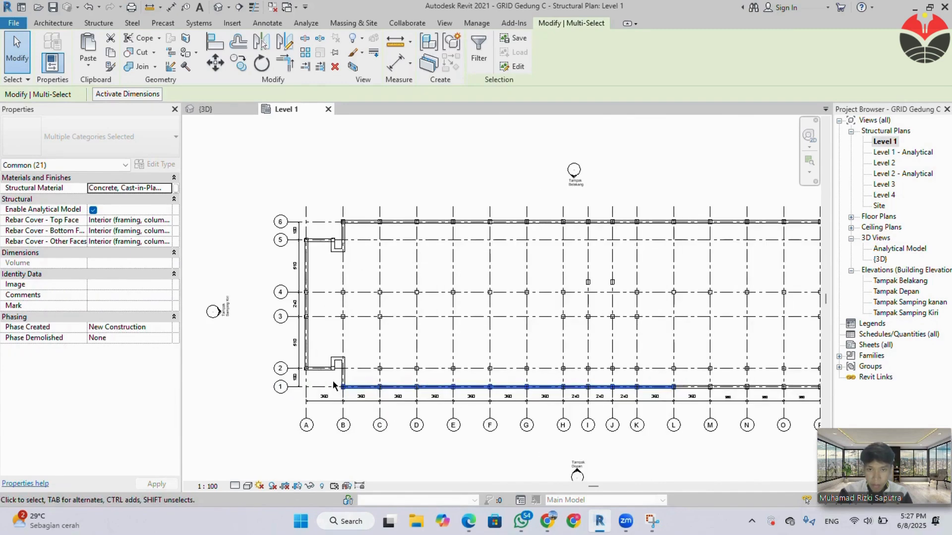
pyautogui.press('Escape')
# Select the elements along grid 1 from B to Q and filter out the structural columns, keeping only the structural framing selected.
pyautogui.scroll(-3, 336, 383)
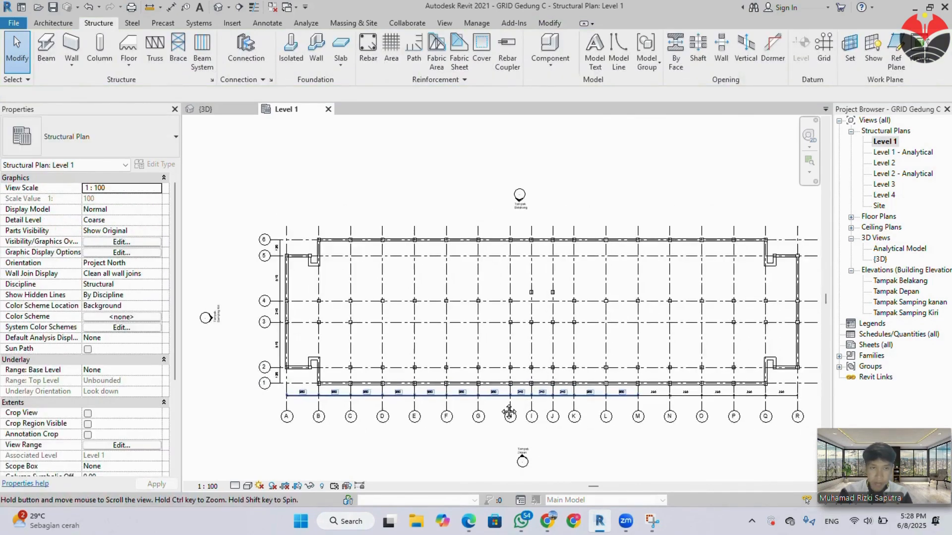
pyautogui.moveTo(288, 381); pyautogui.dragTo(743, 392)
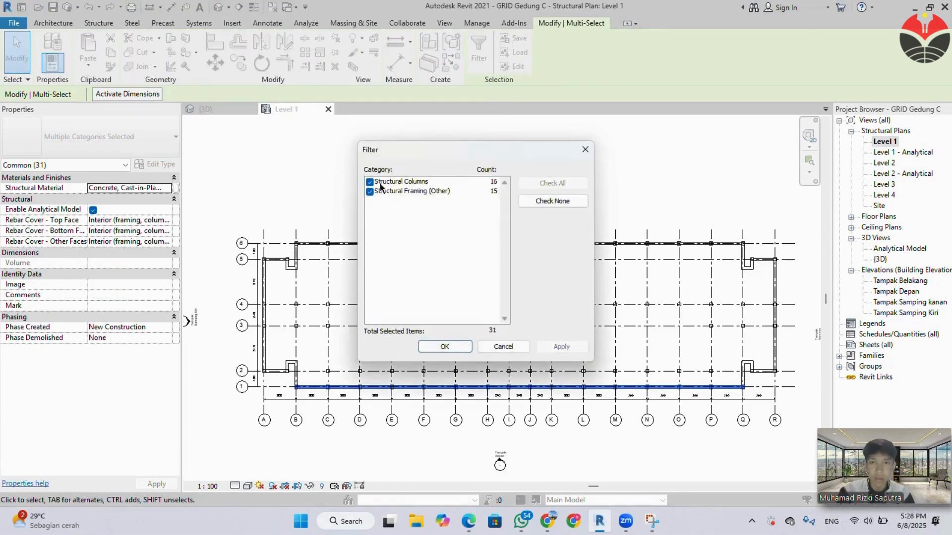
pyautogui.click(369, 182)
pyautogui.click(436, 348)
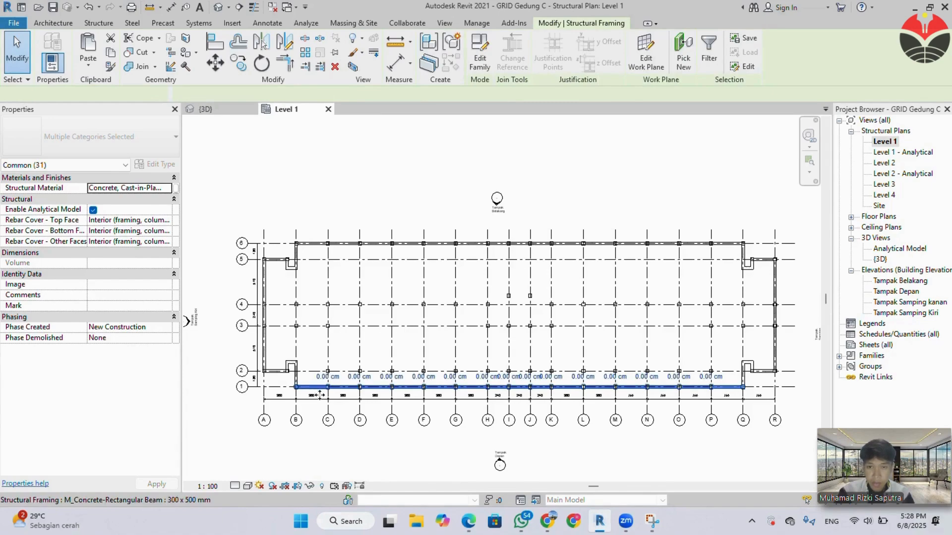
# Copy the selected grid 1 beams from the B-1 intersection to the B-4 intersection so they run along grid 4.
pyautogui.scroll(2, 320, 395)
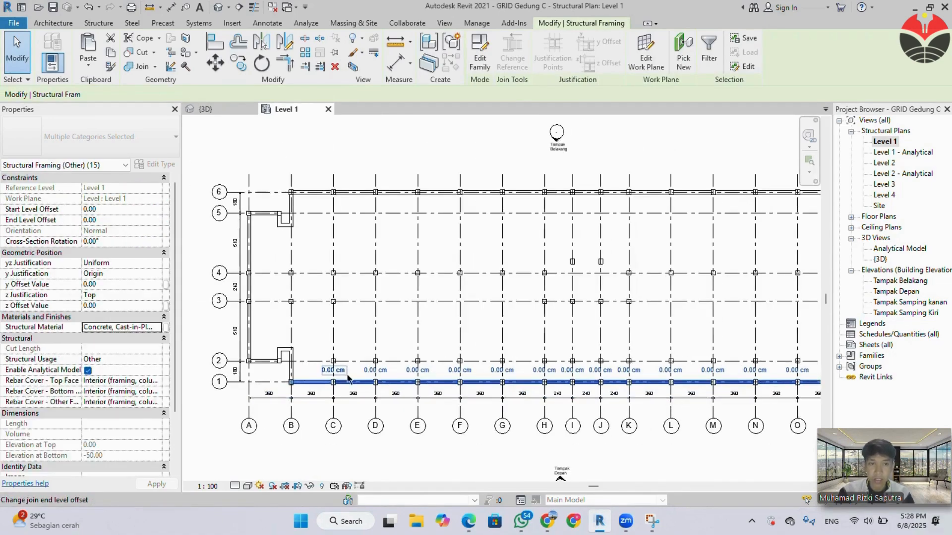
pyautogui.scroll(-1, 349, 379)
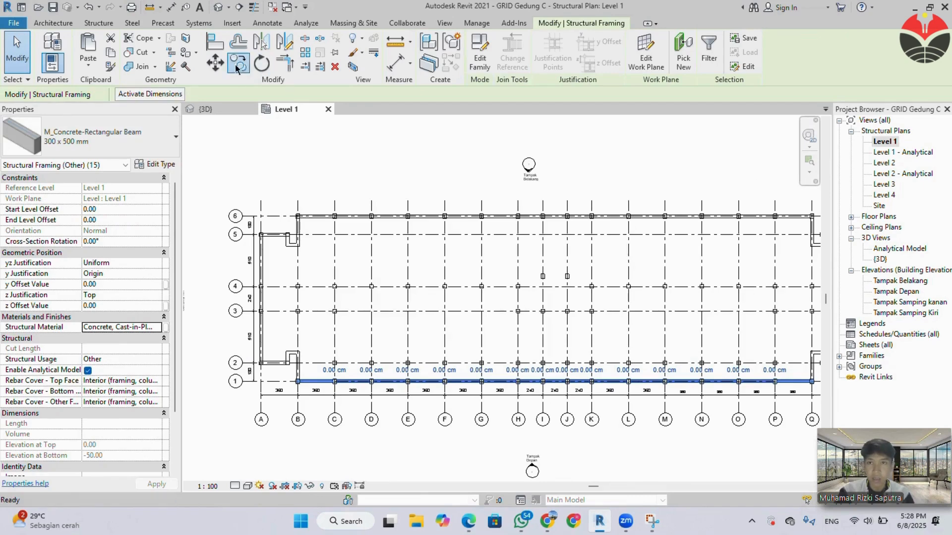
pyautogui.press('c')
pyautogui.press('o')
pyautogui.scroll(5, 298, 382)
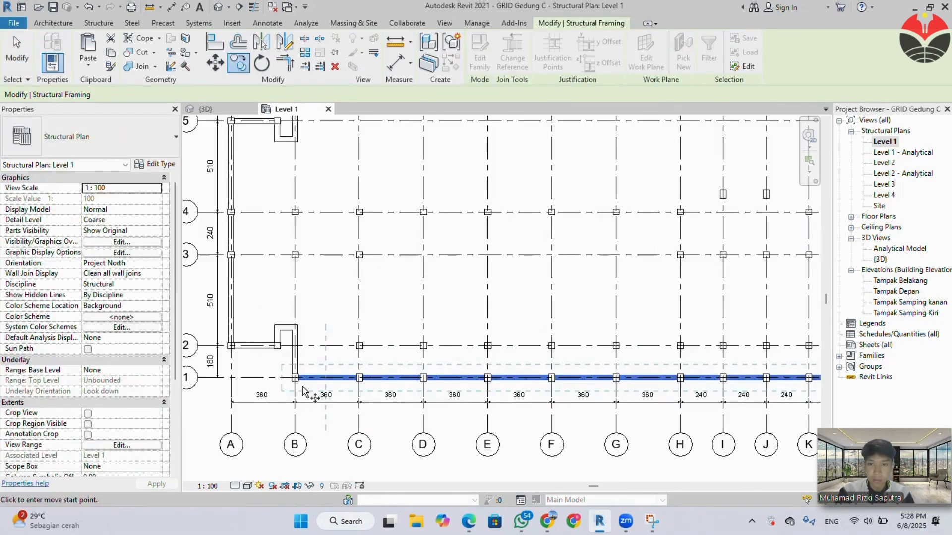
pyautogui.click(295, 381)
pyautogui.scroll(-3, 304, 316)
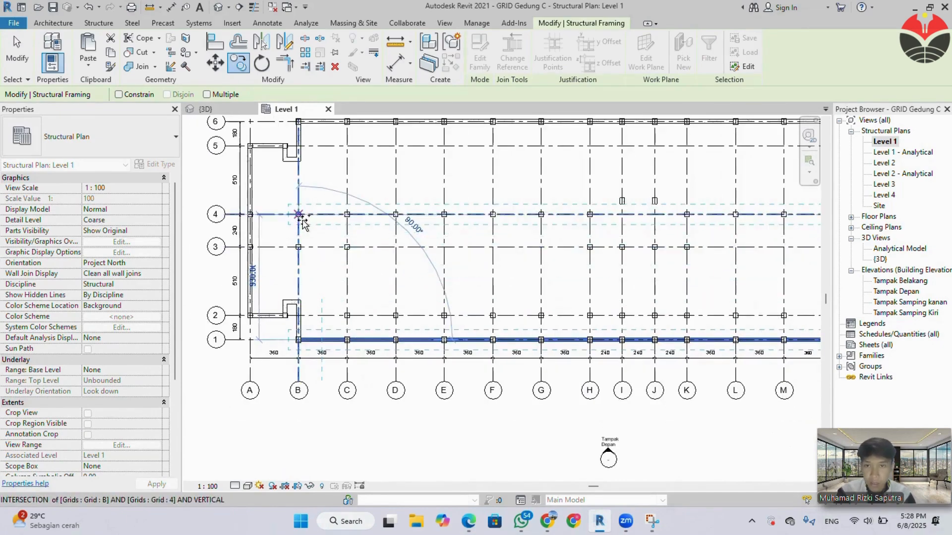
pyautogui.scroll(4, 303, 223)
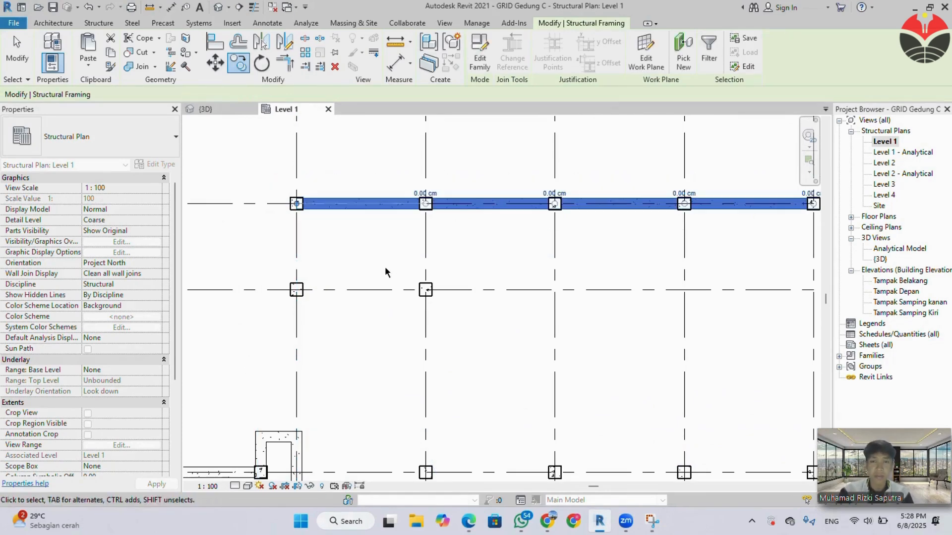
pyautogui.scroll(-6, 461, 316)
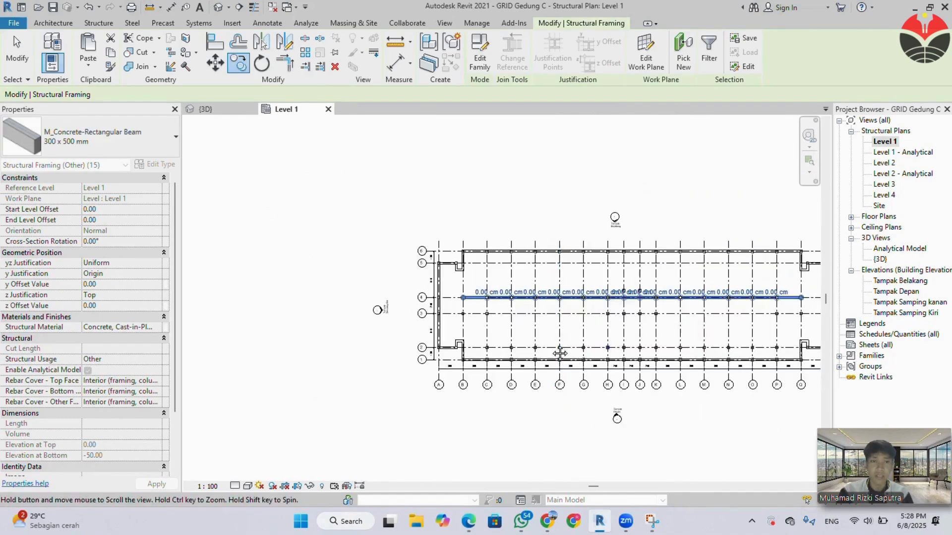
pyautogui.moveTo(570, 322); pyautogui.dragTo(477, 349, button='middle')
pyautogui.scroll(1, 620, 322)
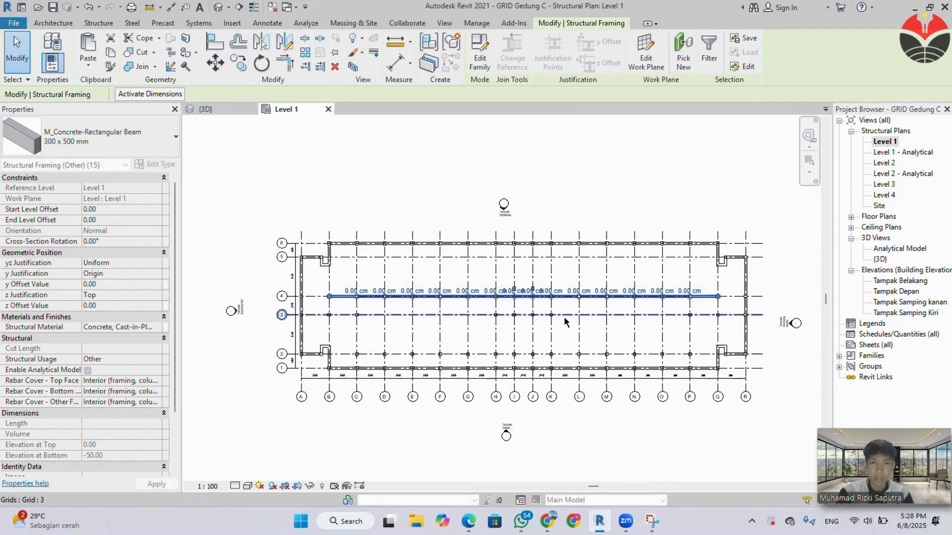
pyautogui.press('Escape')
# Consult the beam plan in the specification PDF and place a 300 x 500 mm beam between the I and J columns just above grid 4.
pyautogui.scroll(4, 524, 302)
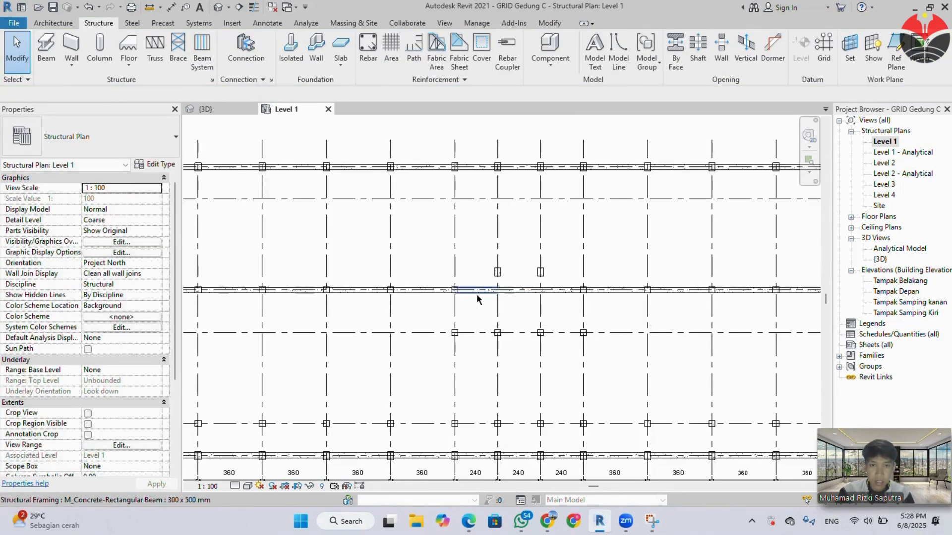
pyautogui.click(477, 294)
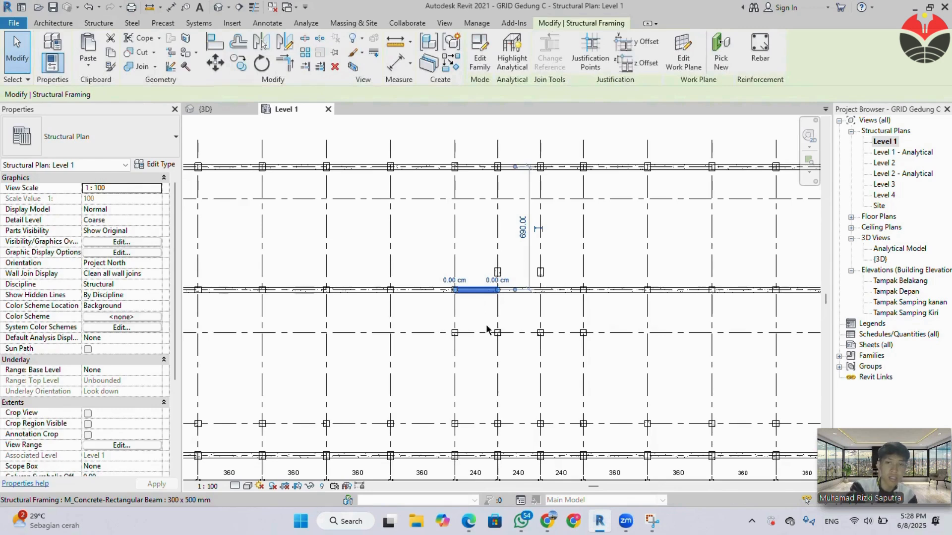
pyautogui.press('Escape')
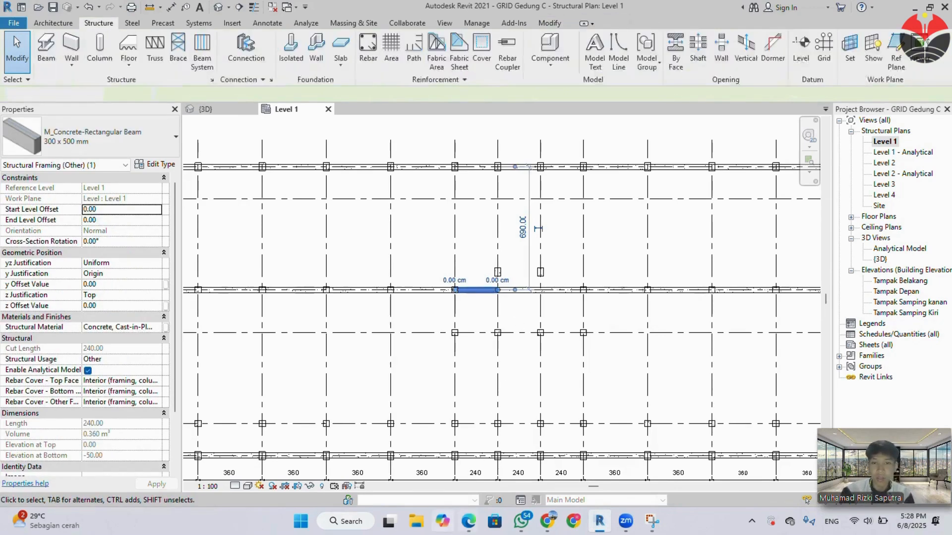
pyautogui.moveTo(466, 523)
pyautogui.click(401, 475)
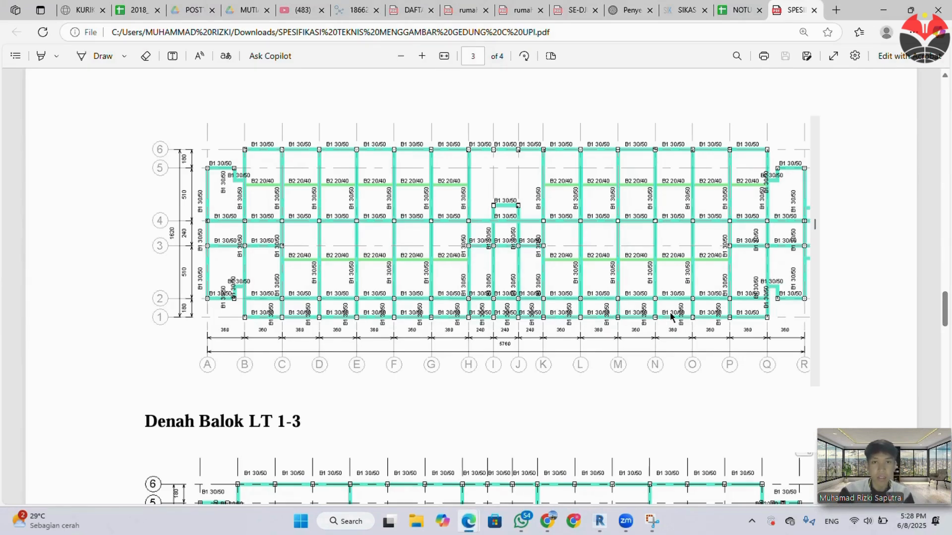
pyautogui.click(881, 9)
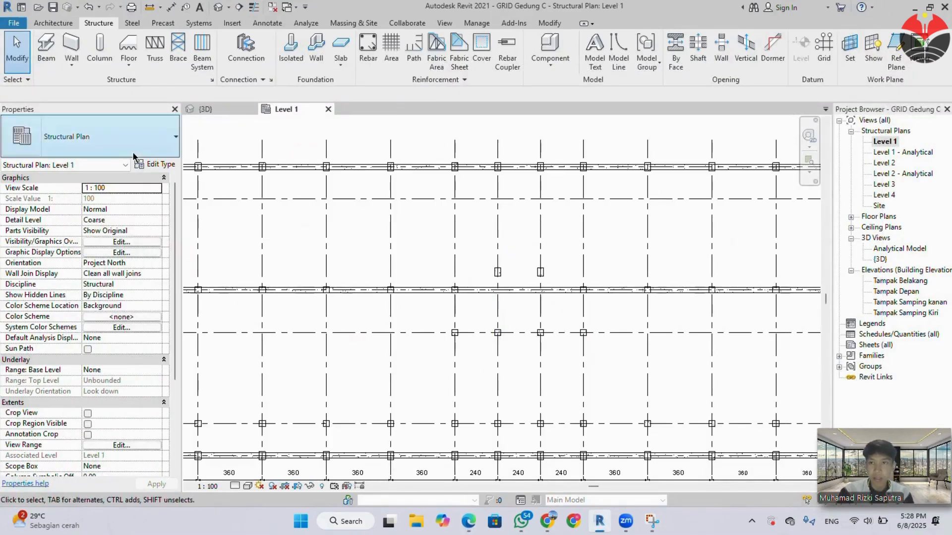
pyautogui.click(54, 52)
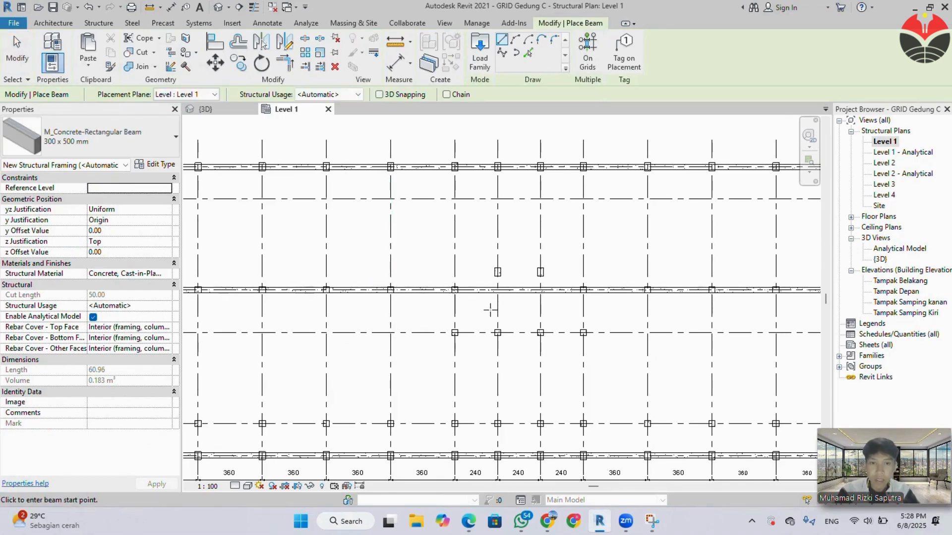
pyautogui.click(497, 272)
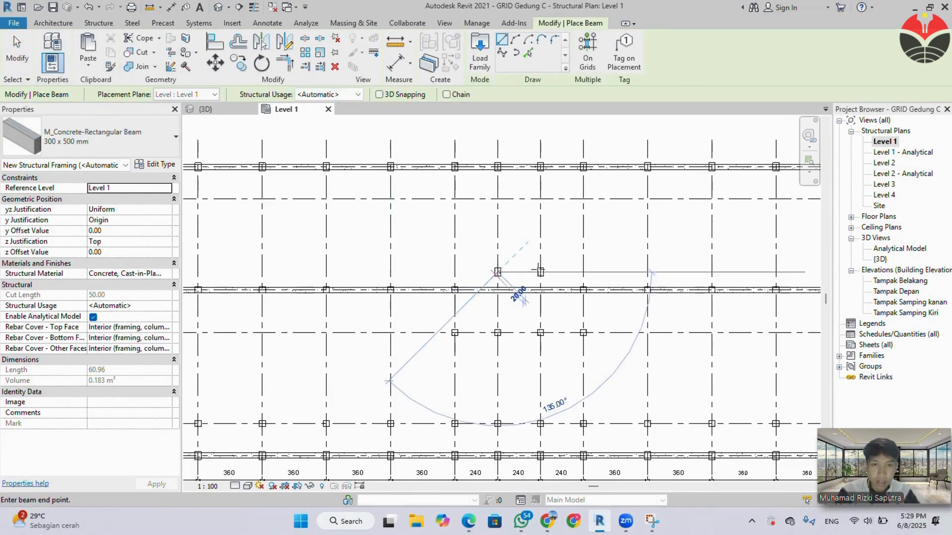
pyautogui.click(539, 272)
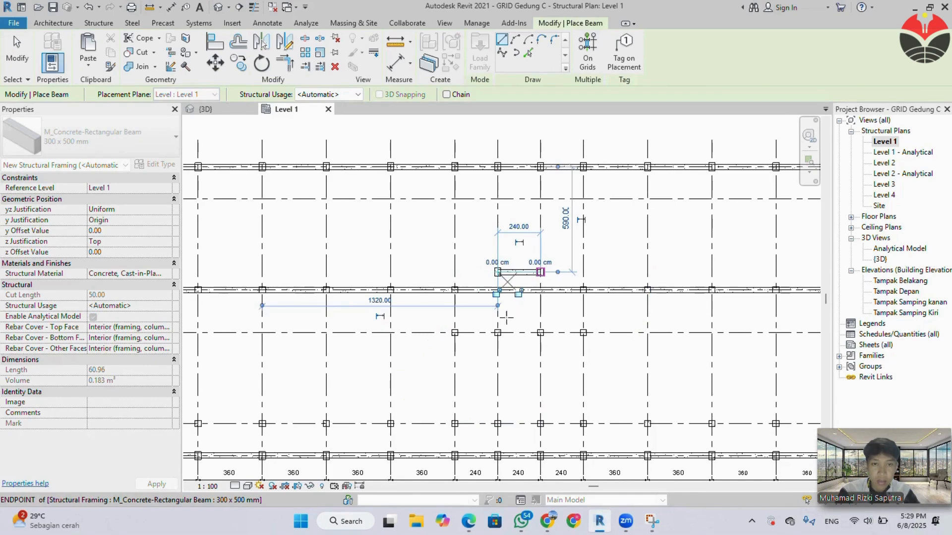
# Place 300 x 500 mm beams from column A-4 to B-4 and along grid 3 from column A through B to C.
pyautogui.scroll(-1, 497, 329)
pyautogui.moveTo(442, 349); pyautogui.dragTo(604, 338, button='middle')
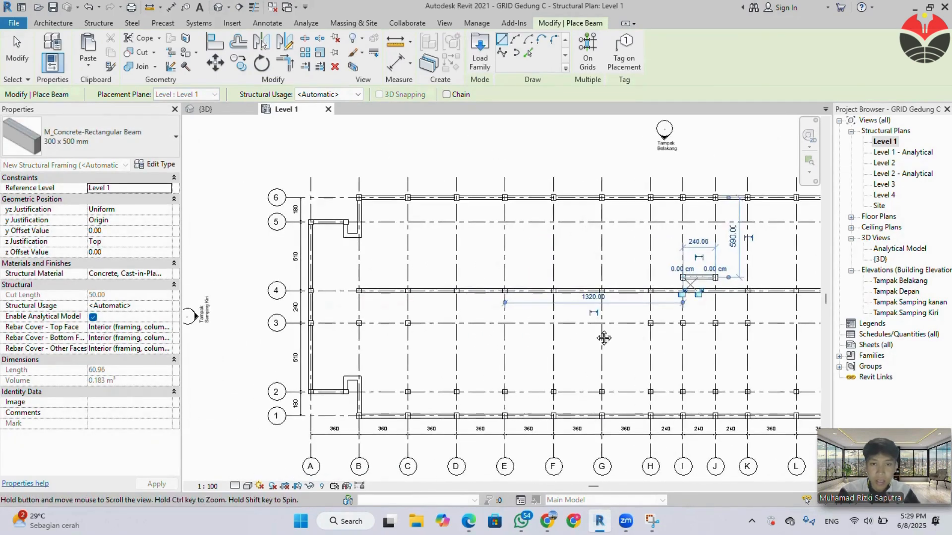
pyautogui.scroll(2, 317, 298)
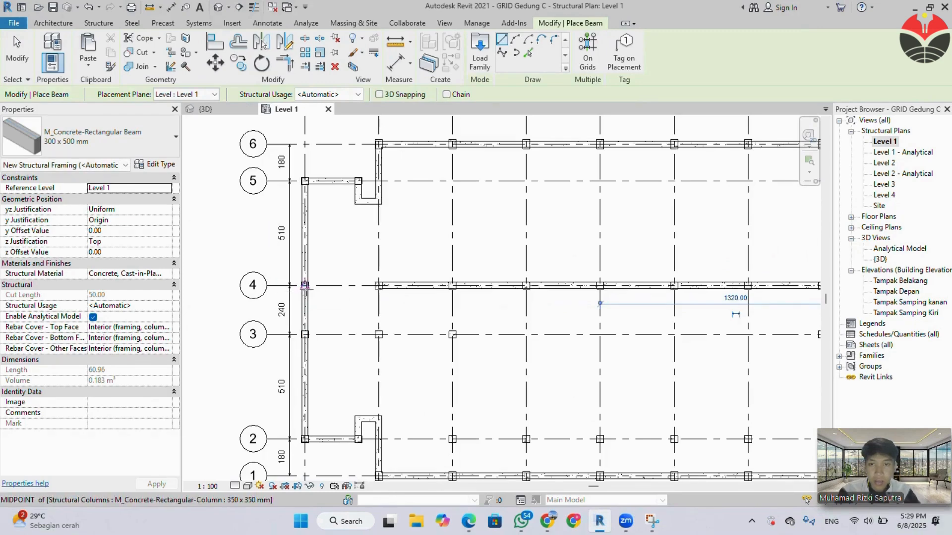
pyautogui.click(305, 285)
pyautogui.click(378, 286)
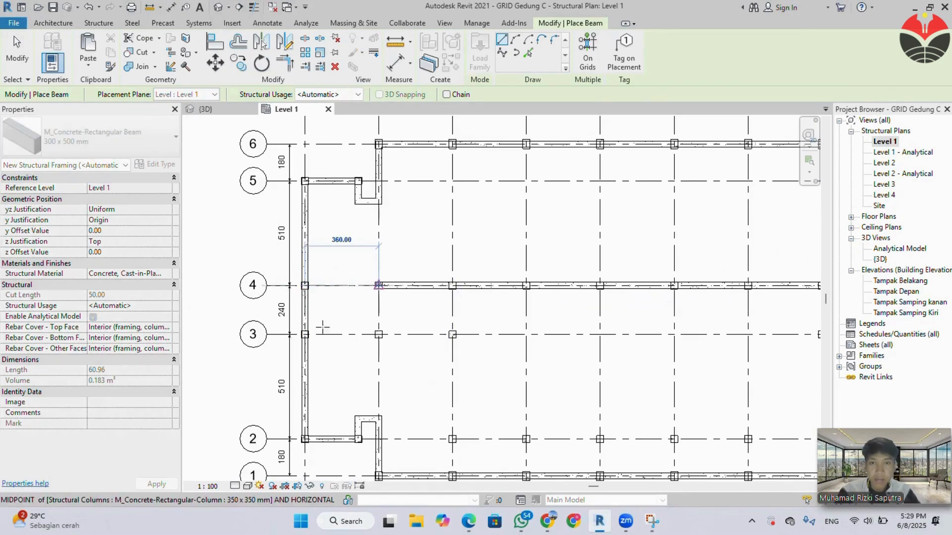
pyautogui.click(305, 334)
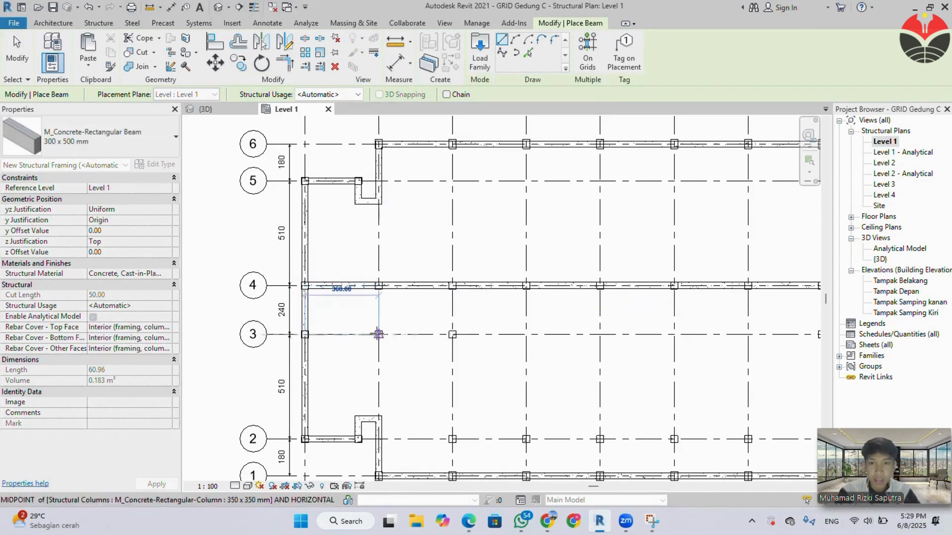
pyautogui.click(378, 334)
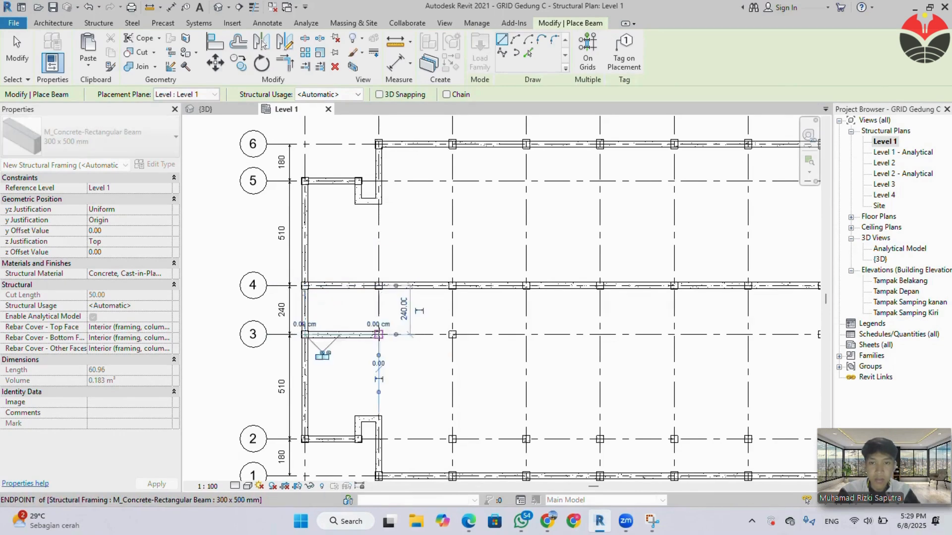
pyautogui.click(378, 334)
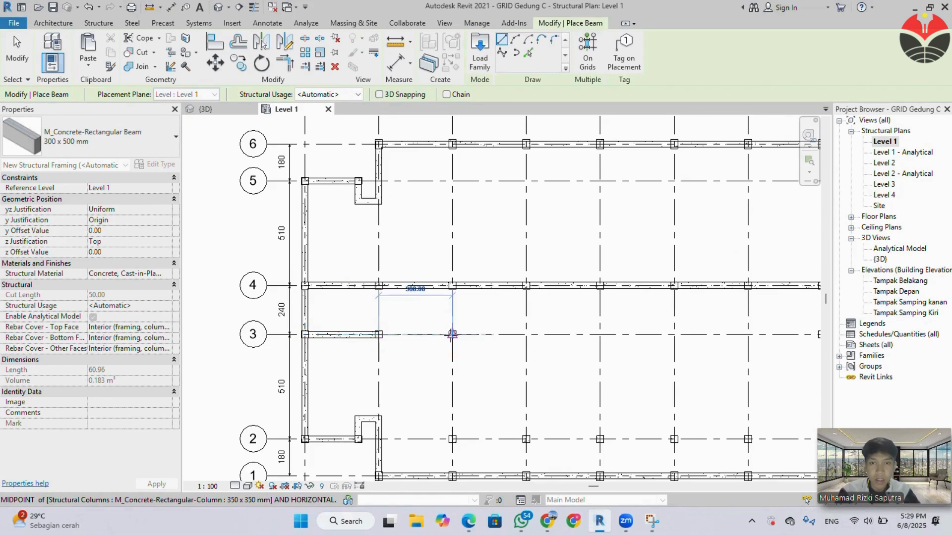
pyautogui.click(452, 334)
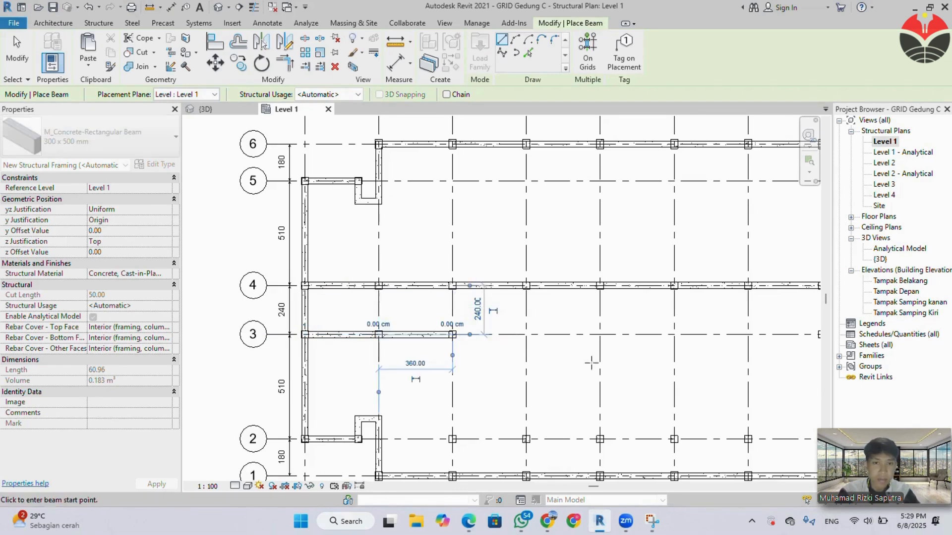
# Place 300 x 500 mm beams along grid 3 from column H through I and J to K.
pyautogui.scroll(-3, 616, 365)
pyautogui.moveTo(620, 369); pyautogui.dragTo(377, 357, button='middle')
pyautogui.scroll(3, 432, 330)
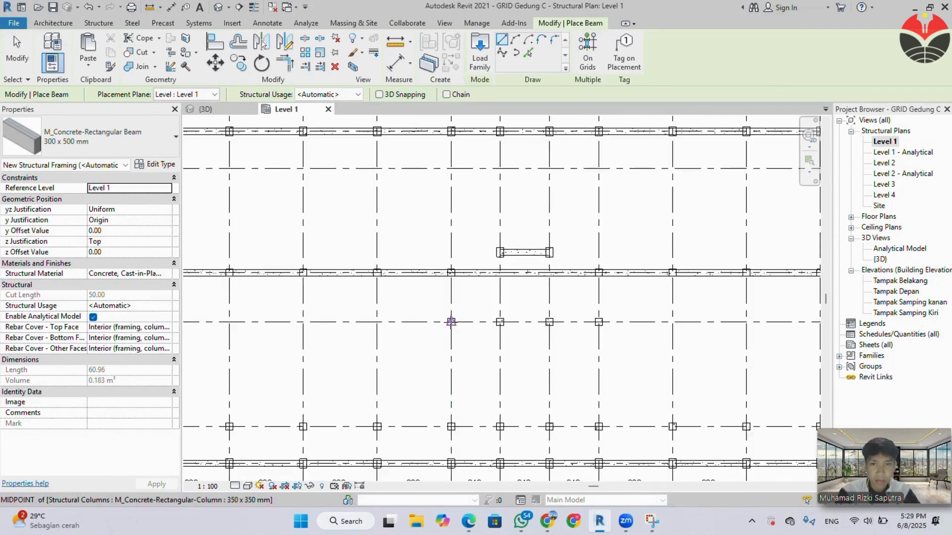
pyautogui.click(451, 322)
pyautogui.click(500, 322)
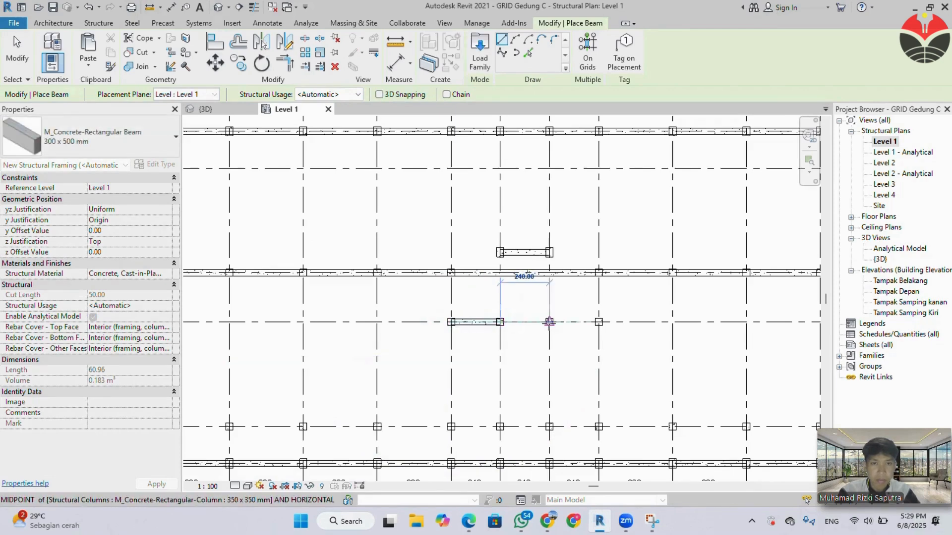
pyautogui.click(549, 322)
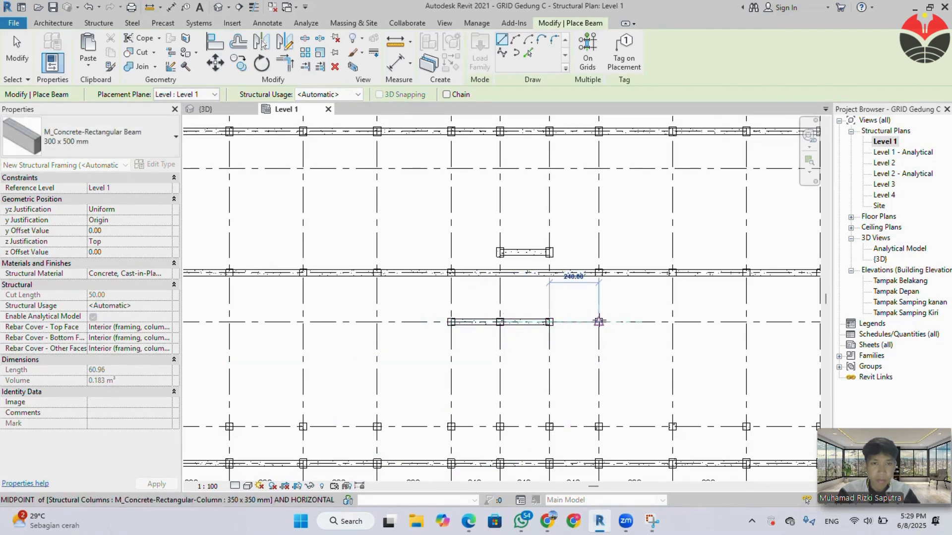
pyautogui.click(599, 322)
# Place 300 x 500 mm beams along grid 3 from column P through Q to R.
pyautogui.scroll(-2, 621, 342)
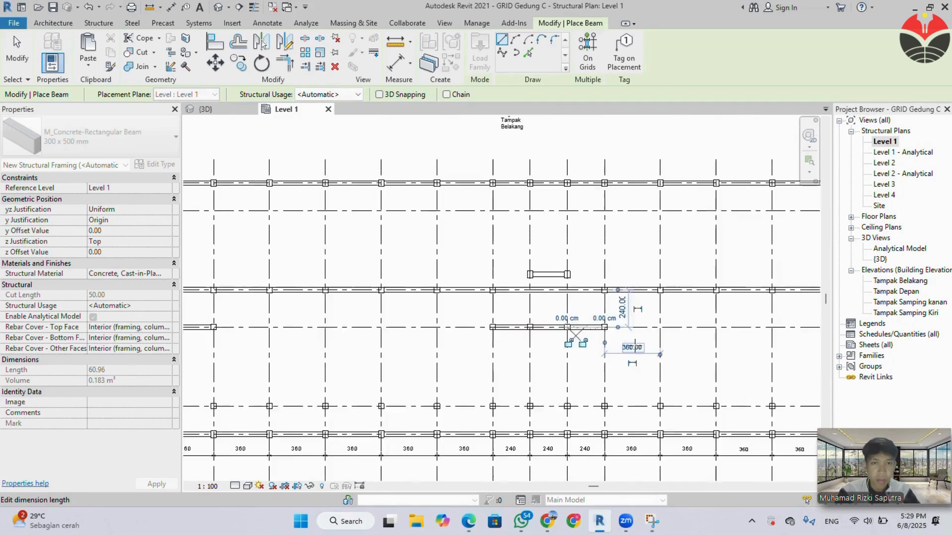
pyautogui.moveTo(636, 353); pyautogui.dragTo(485, 354, button='middle')
pyautogui.moveTo(670, 367); pyautogui.dragTo(433, 359, button='middle')
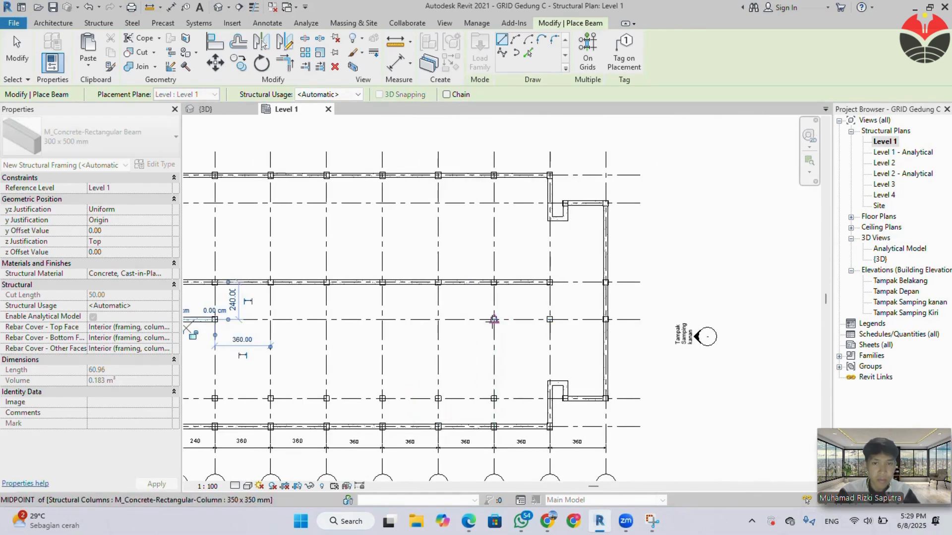
pyautogui.click(494, 320)
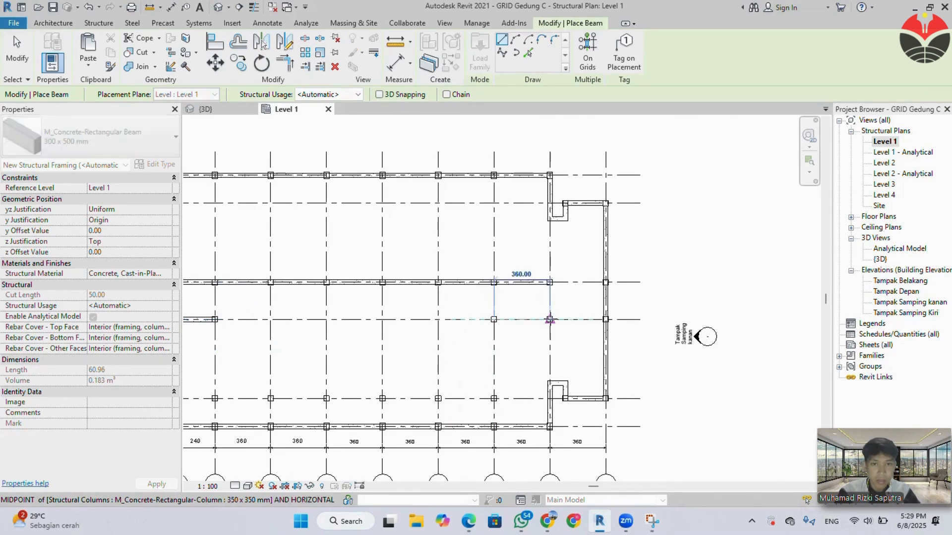
pyautogui.click(550, 320)
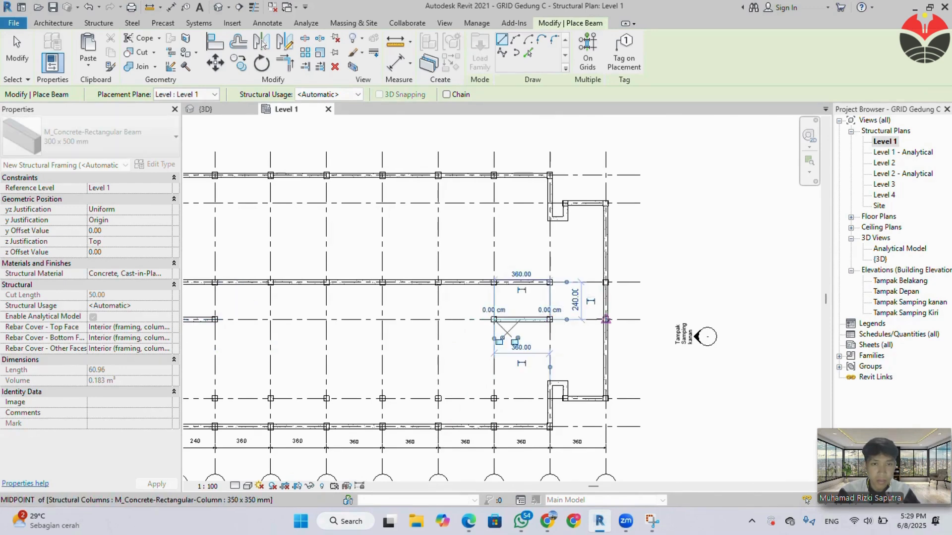
pyautogui.click(606, 320)
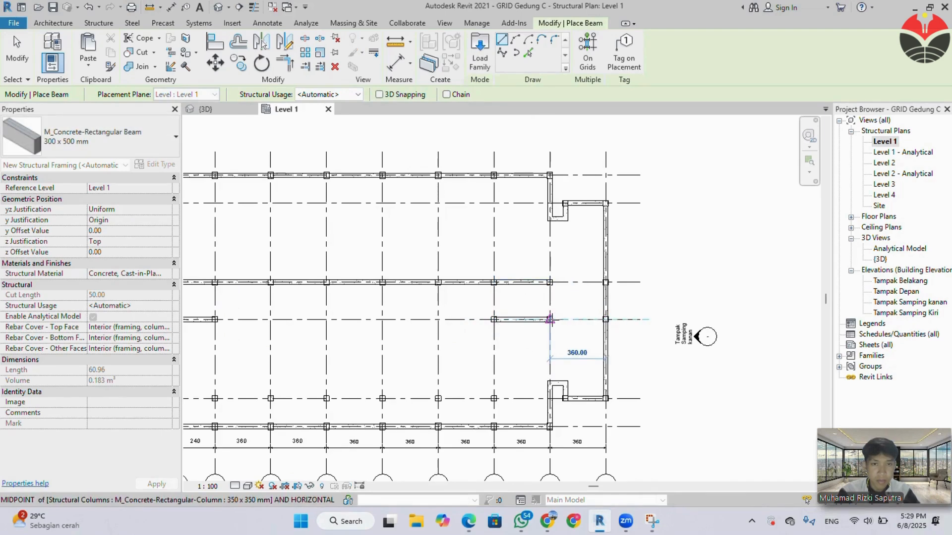
# Place a 300 x 500 mm beam along grid 4 from column Q to R and recheck the beam plan in the specification PDF.
pyautogui.click(550, 284)
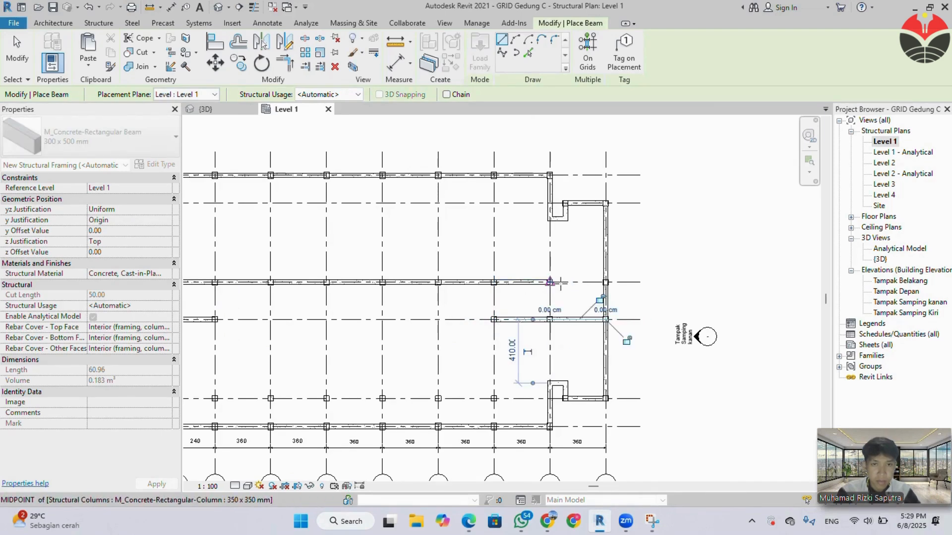
pyautogui.click(551, 282)
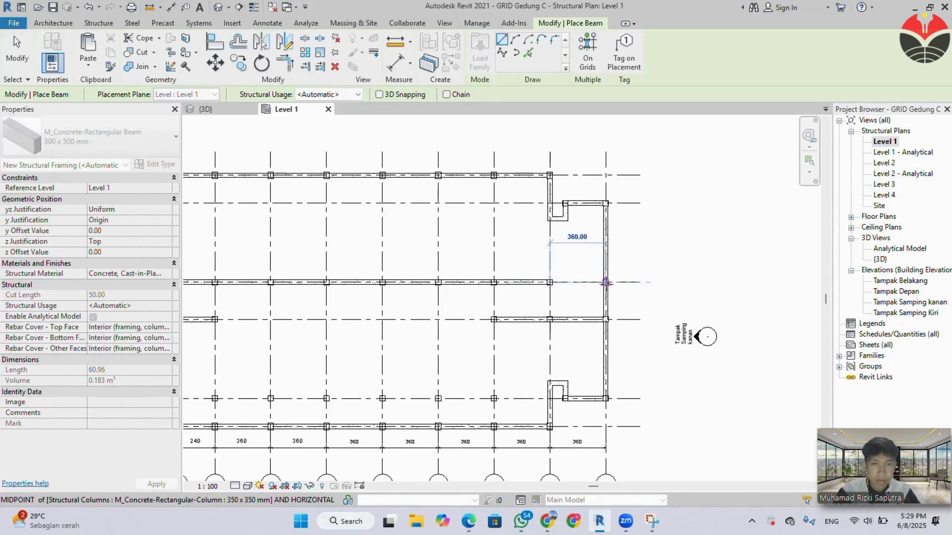
pyautogui.click(605, 282)
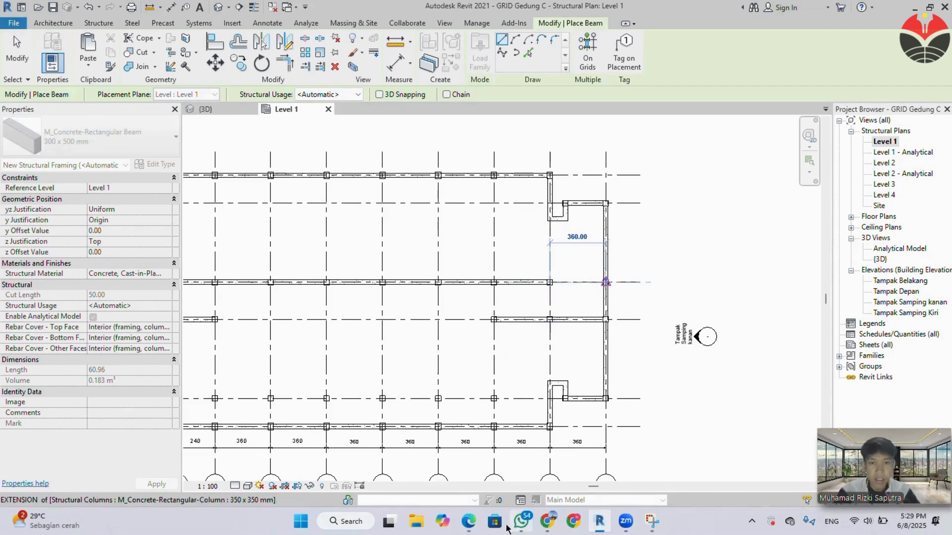
pyautogui.moveTo(461, 524)
pyautogui.click(416, 474)
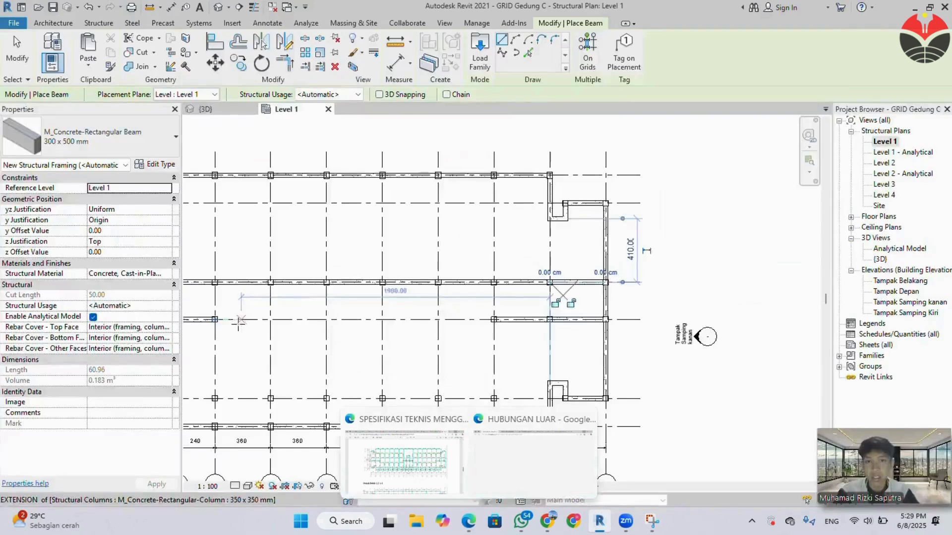
pyautogui.scroll(-2, 358, 335)
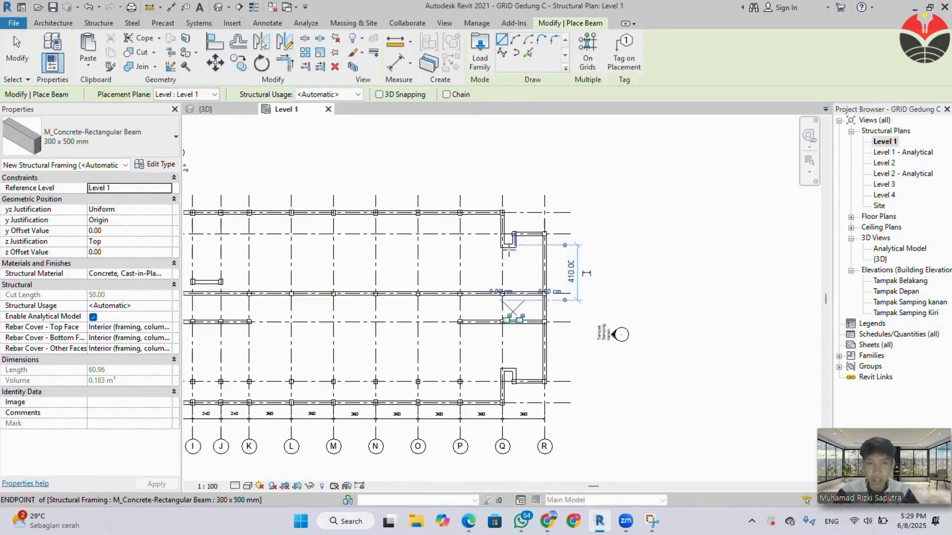
# Place 300 x 500 mm beams along grid Q from the upper notch corner through grids 4 and 3 to the lower notch corner.
pyautogui.scroll(1, 513, 261)
pyautogui.scroll(1, 529, 280)
pyautogui.moveTo(530, 281); pyautogui.dragTo(510, 230, button='middle')
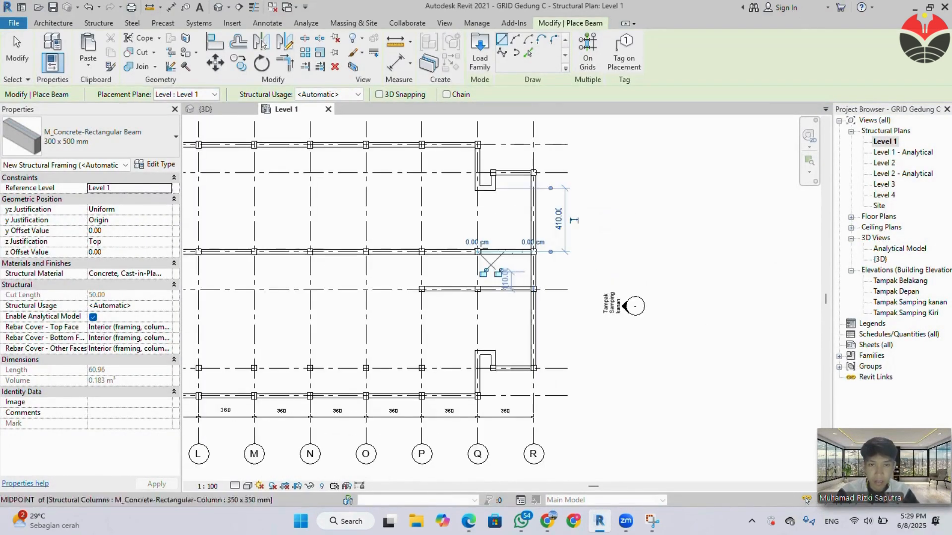
pyautogui.click(477, 187)
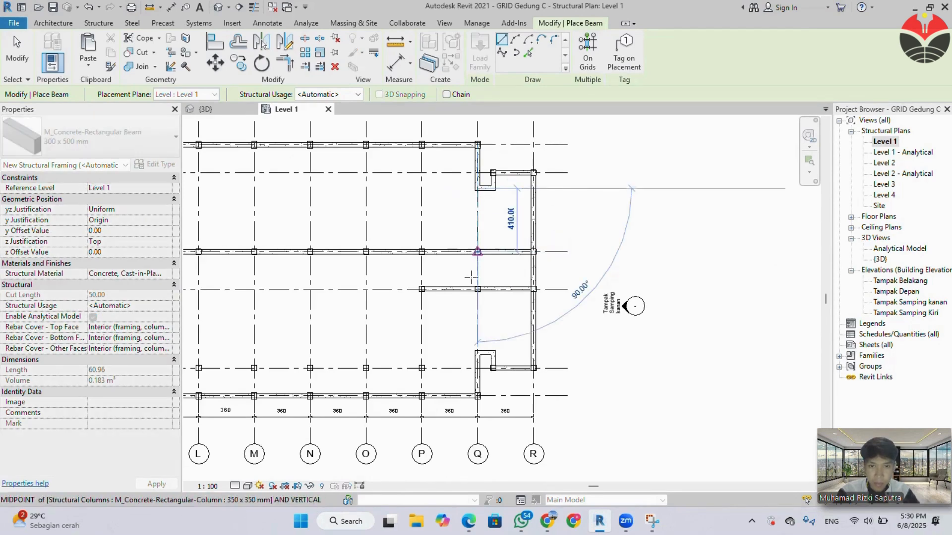
pyautogui.click(477, 251)
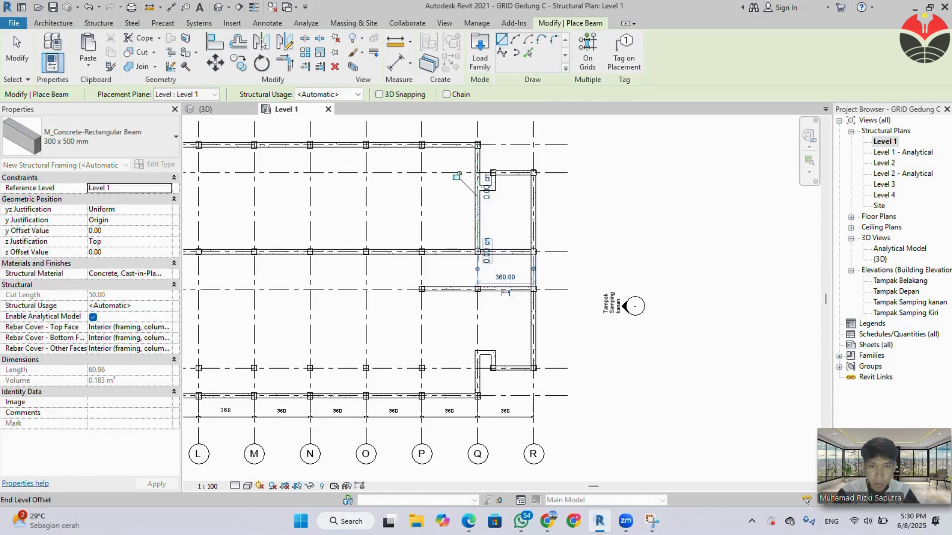
pyautogui.click(478, 252)
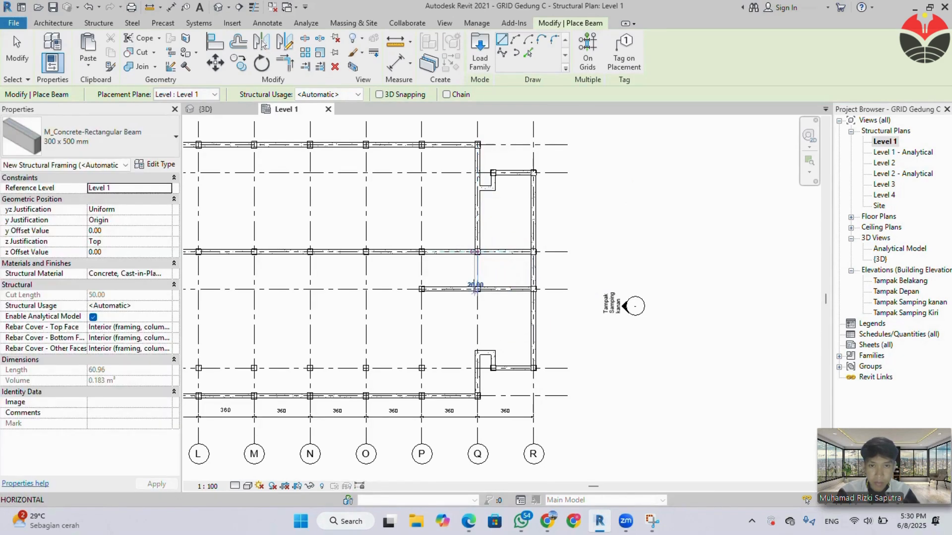
pyautogui.click(477, 289)
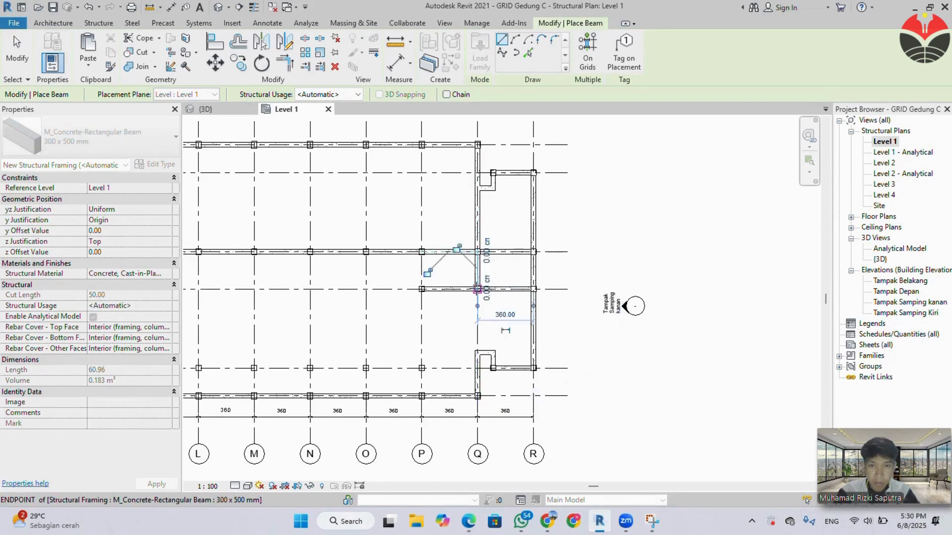
pyautogui.click(477, 289)
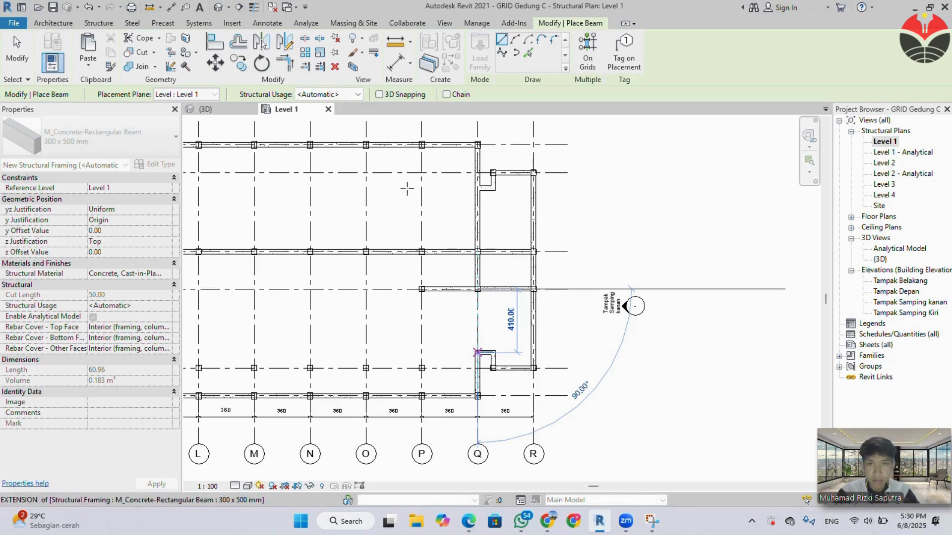
pyautogui.click(477, 352)
# Place 300 x 500 mm beams along grid P from the upper perimeter column to grid 4 and on to grid 3.
pyautogui.click(421, 144)
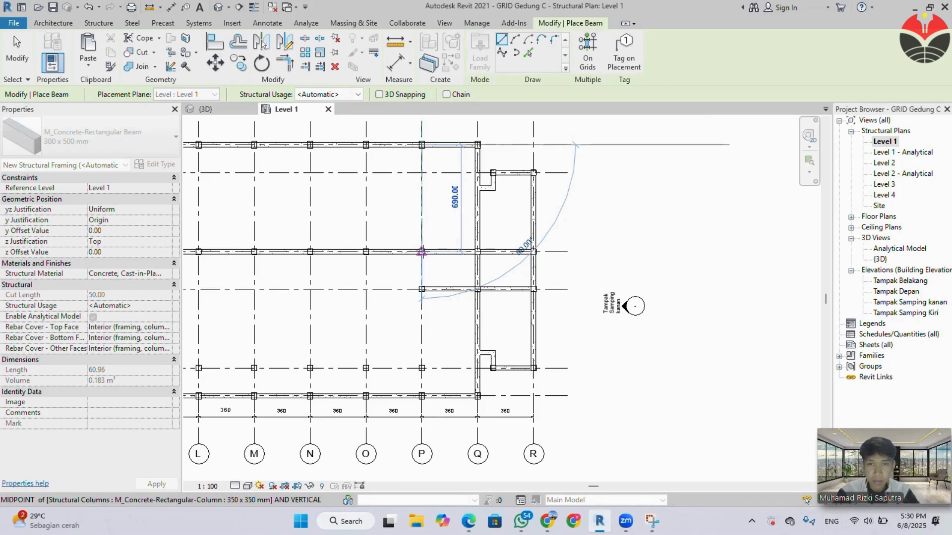
pyautogui.click(422, 252)
pyautogui.click(422, 252)
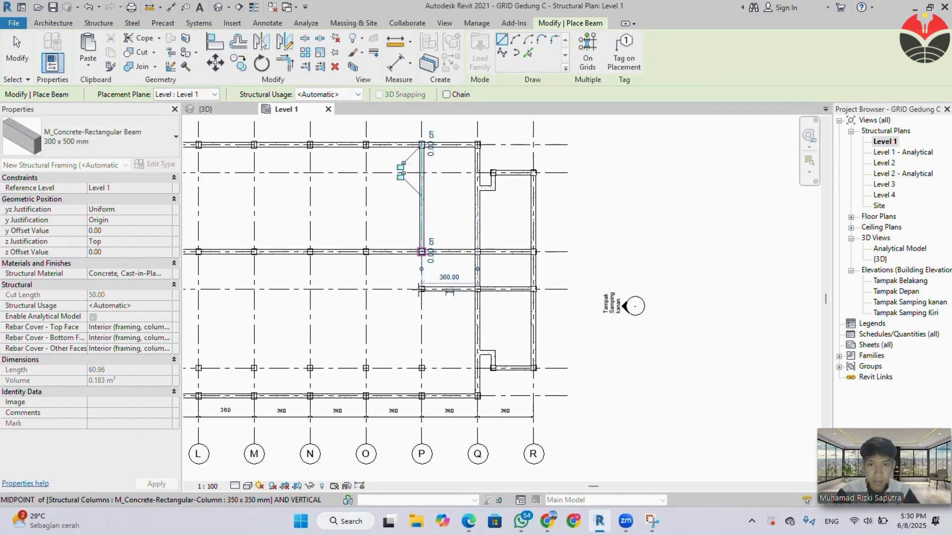
pyautogui.click(421, 289)
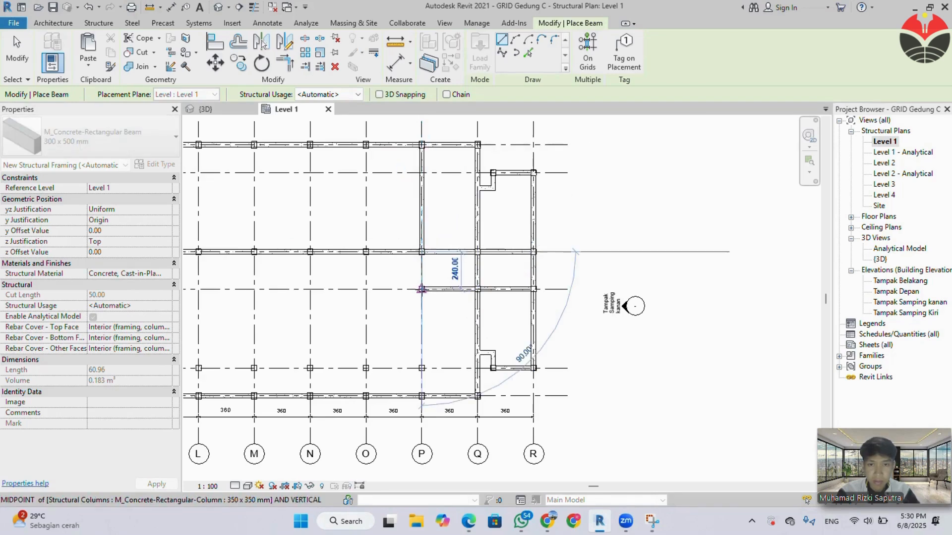
# Place 300 x 500 mm beams along grid P from grid 3 to the grid 2 column and on to the lower perimeter column.
pyautogui.click(421, 288)
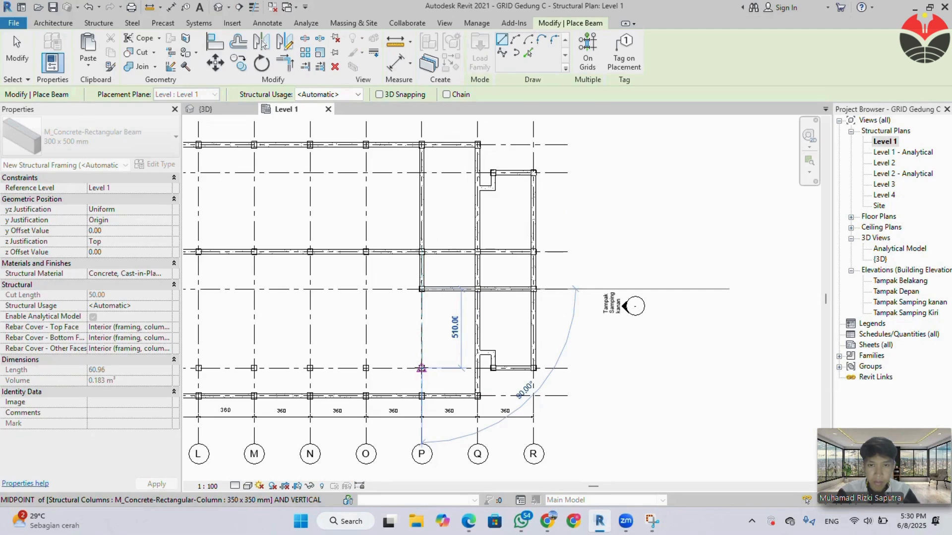
pyautogui.click(422, 369)
pyautogui.click(420, 371)
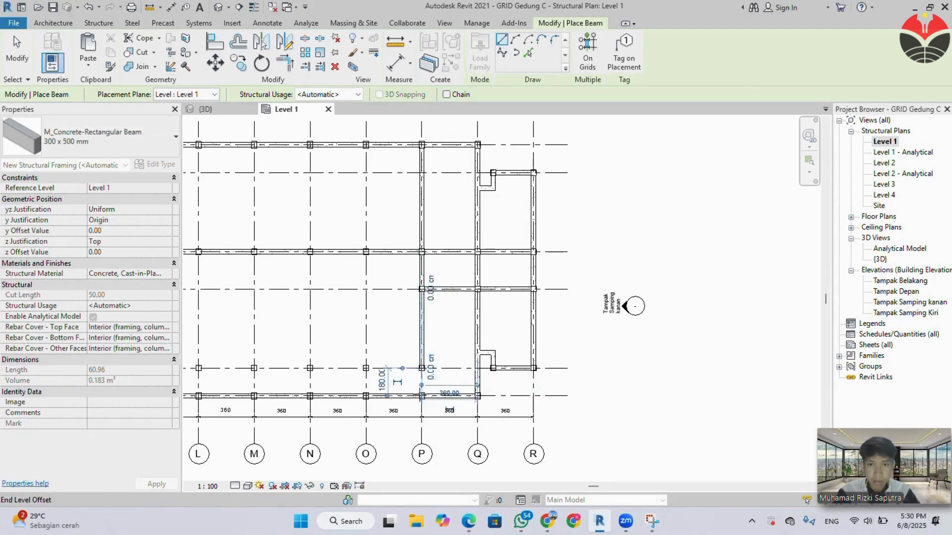
pyautogui.click(421, 395)
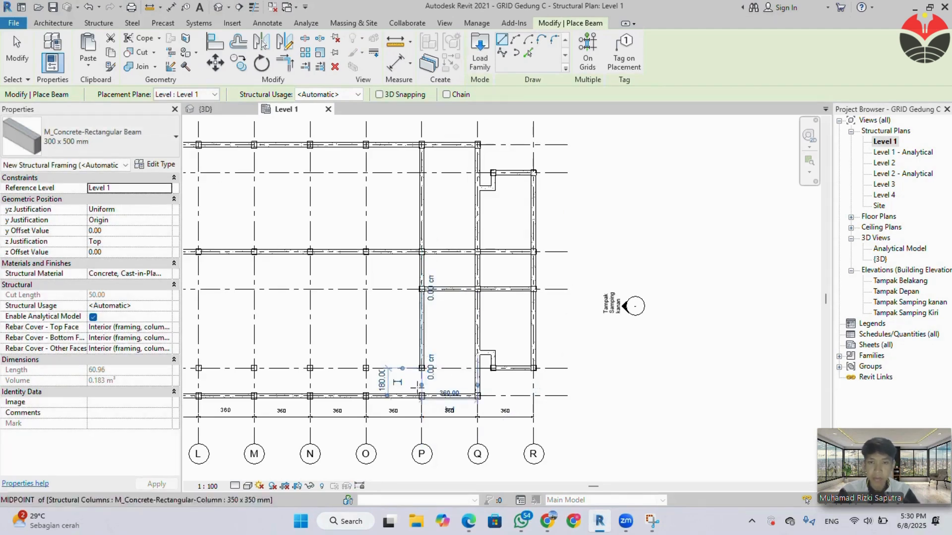
pyautogui.scroll(3, 418, 380)
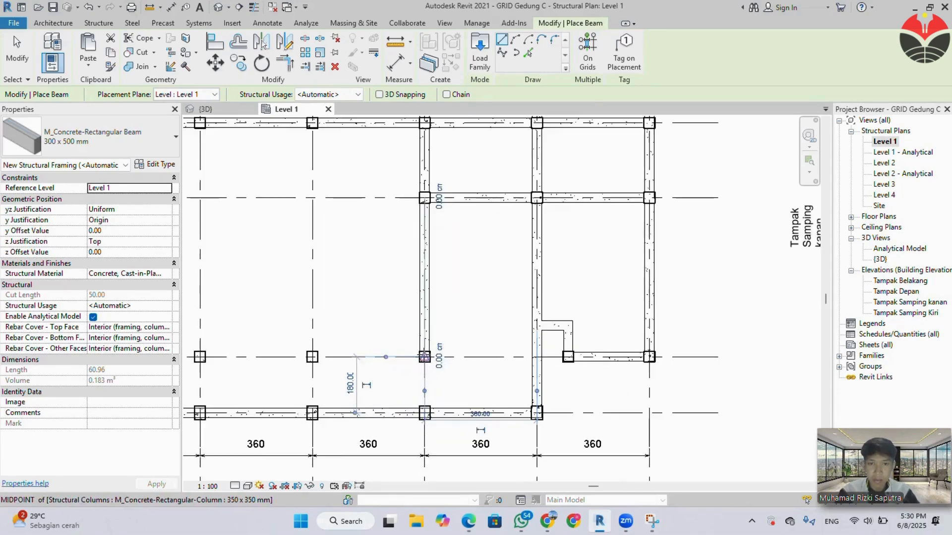
pyautogui.click(420, 382)
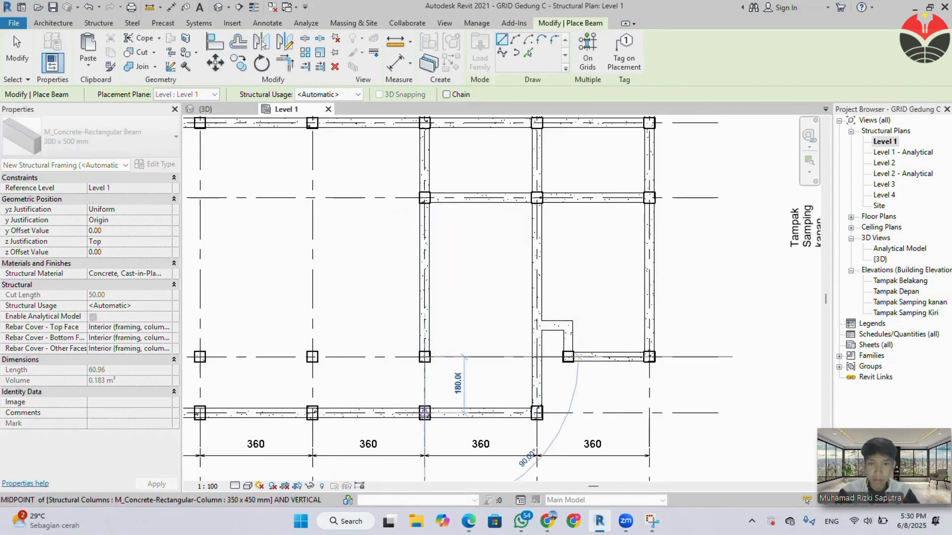
pyautogui.click(425, 413)
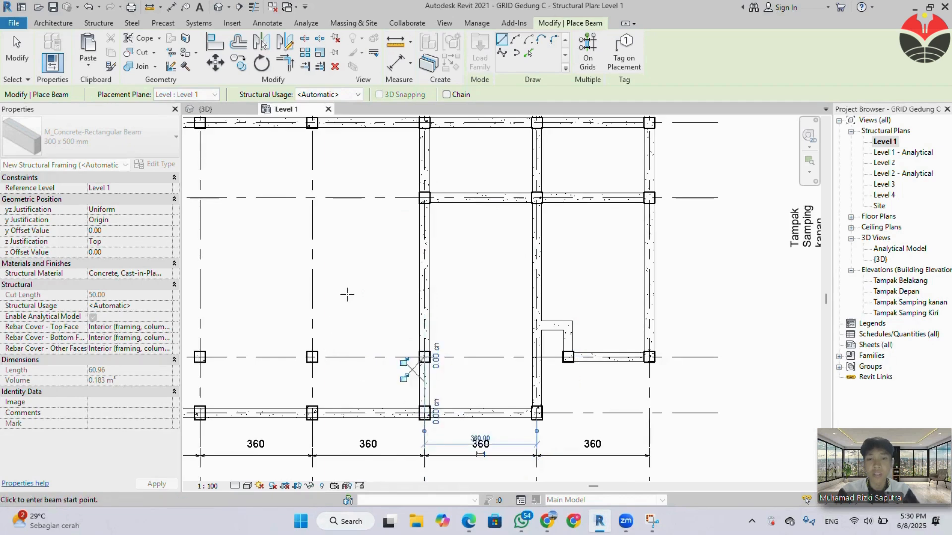
# Place 300 x 500 mm beams along grid O from the upper perimeter through the grid 4 and grid 2 columns to the lower perimeter.
pyautogui.scroll(-3, 405, 342)
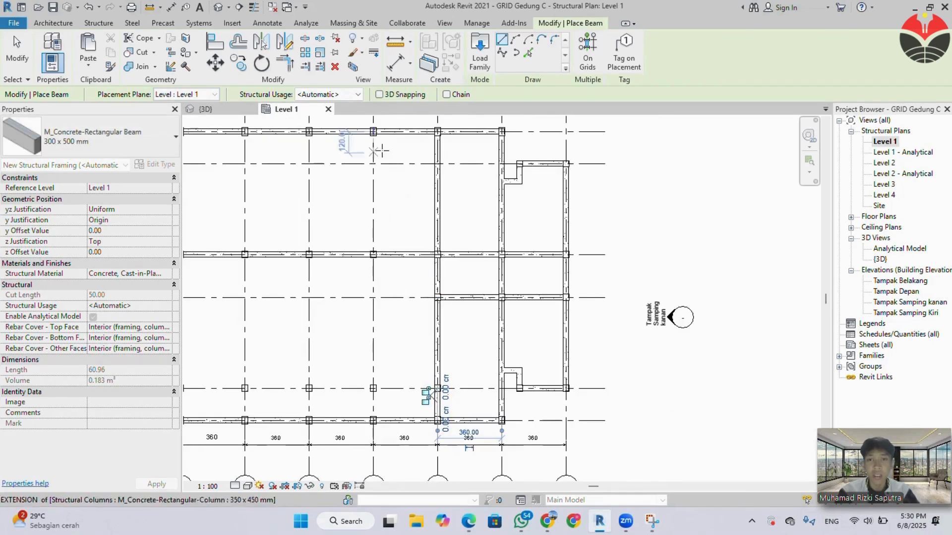
pyautogui.click(375, 132)
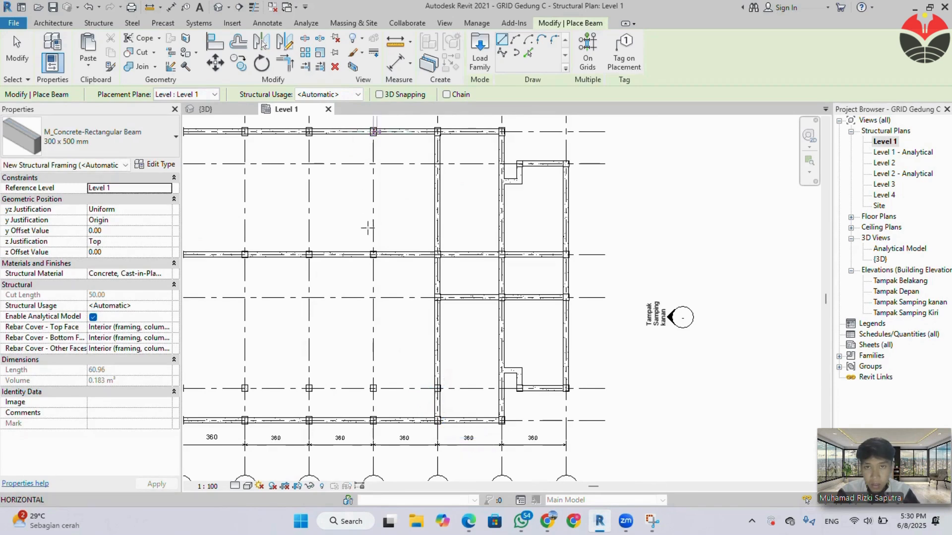
pyautogui.click(373, 254)
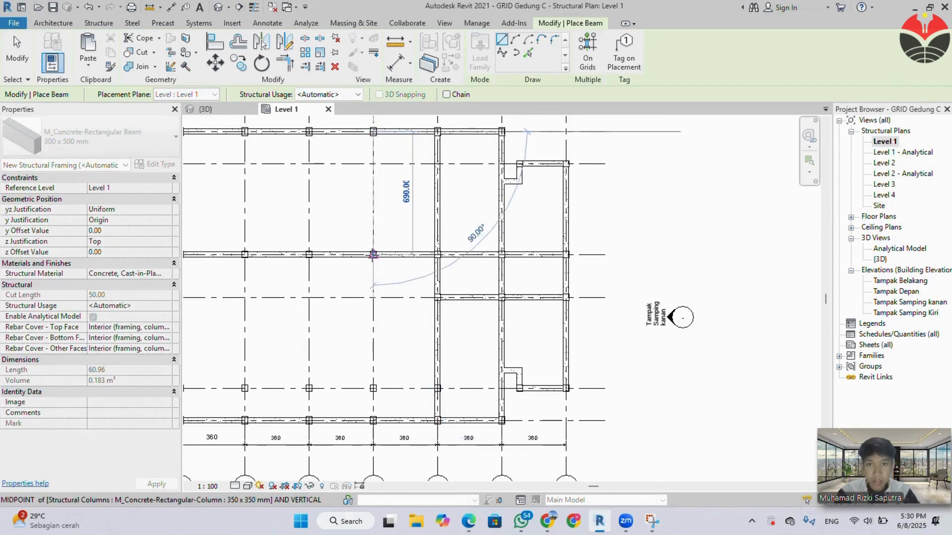
pyautogui.click(374, 255)
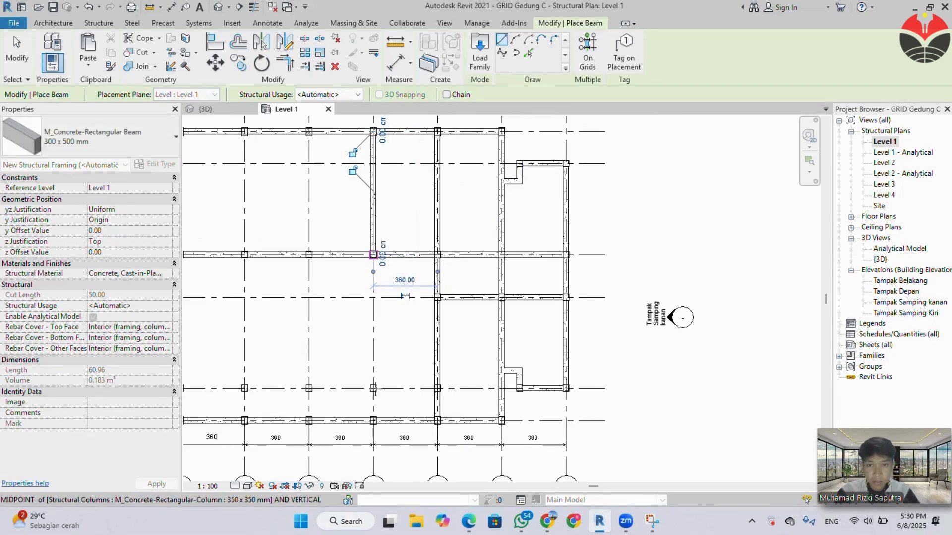
pyautogui.click(373, 388)
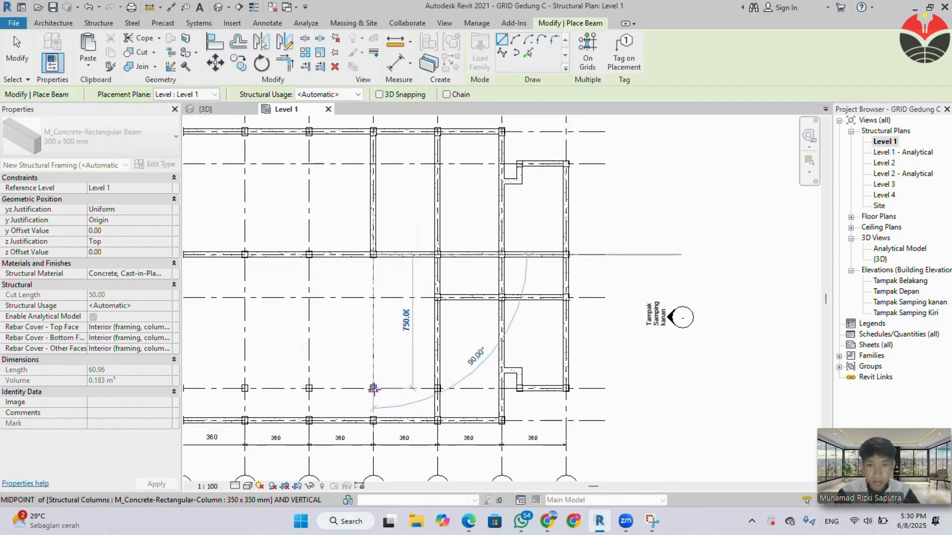
pyautogui.click(373, 388)
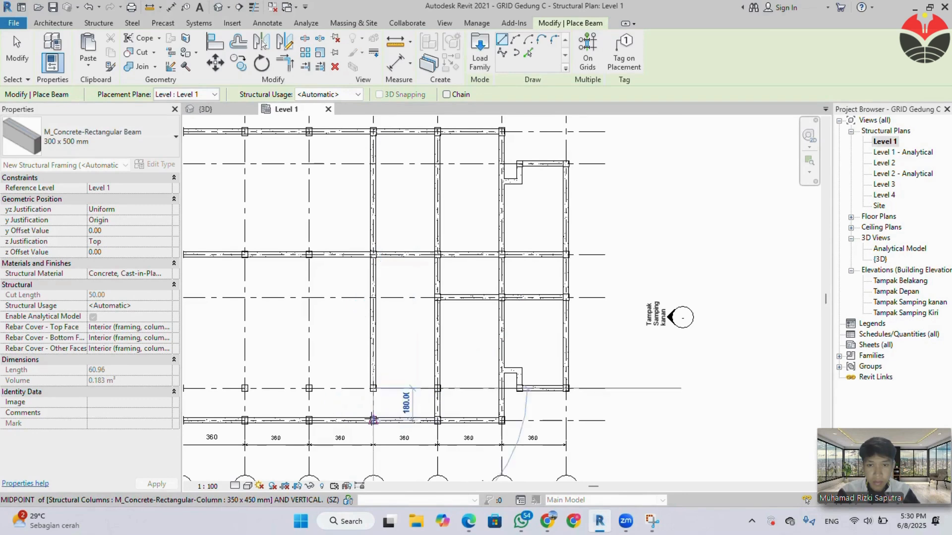
pyautogui.click(373, 421)
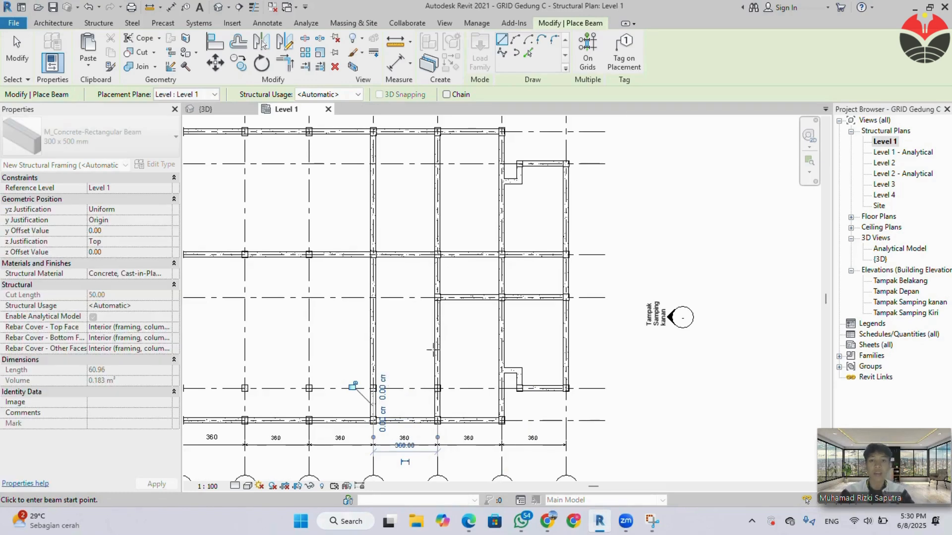
pyautogui.press('Escape')
pyautogui.press('Escape')
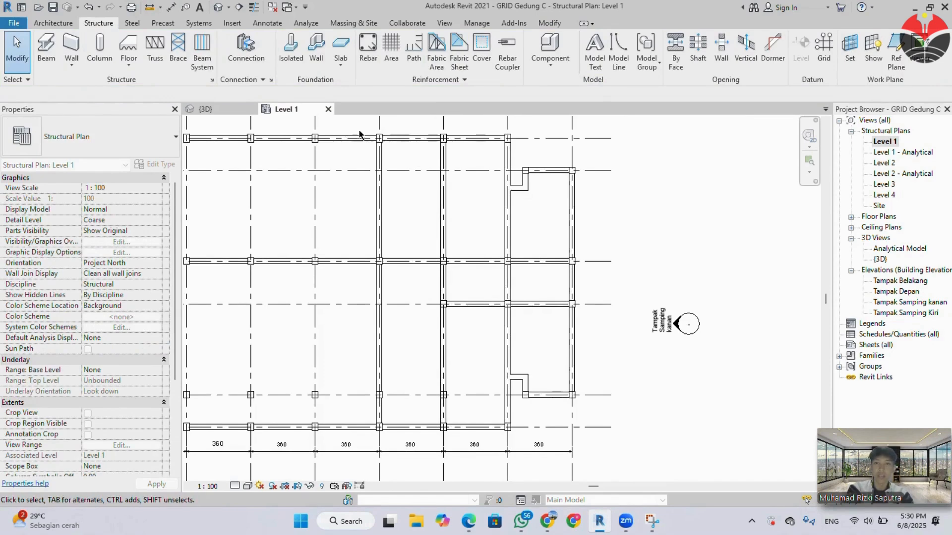
# Select the elements along grid O, filter out Structural Columns, and copy the three beams to grid N.
pyautogui.moveTo(361, 122); pyautogui.dragTo(393, 445)
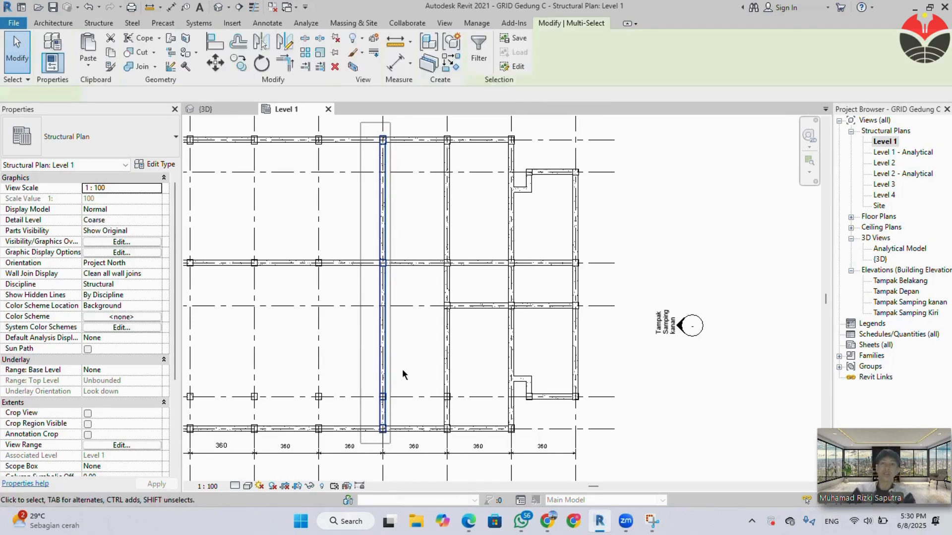
pyautogui.click(488, 57)
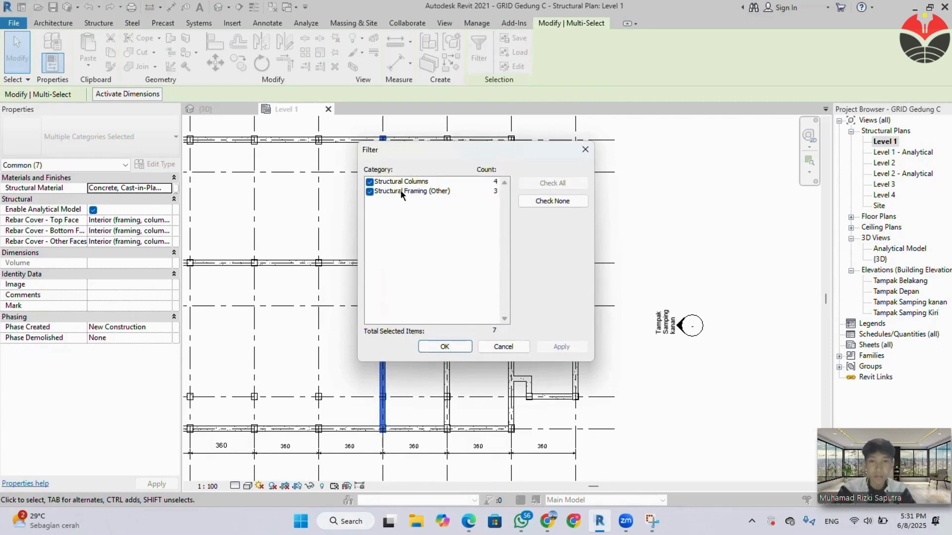
pyautogui.click(375, 182)
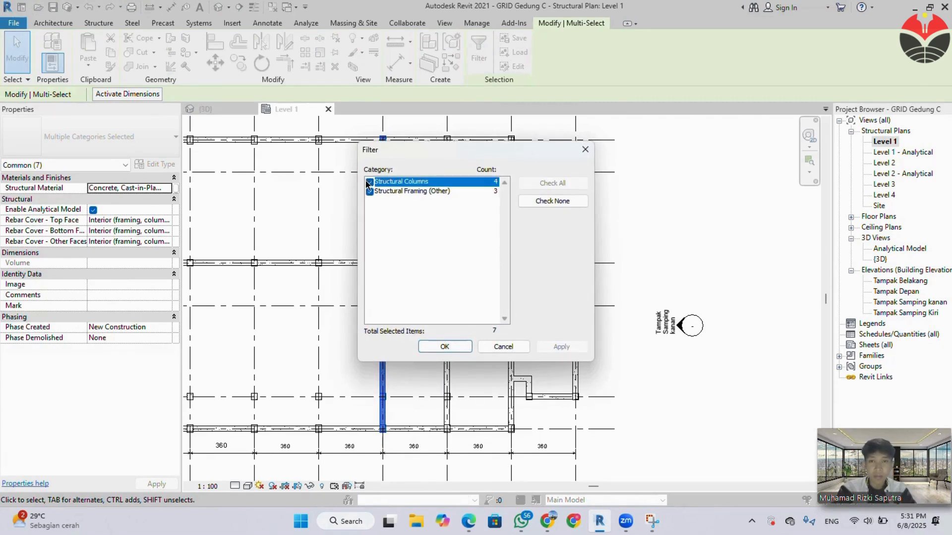
pyautogui.click(444, 346)
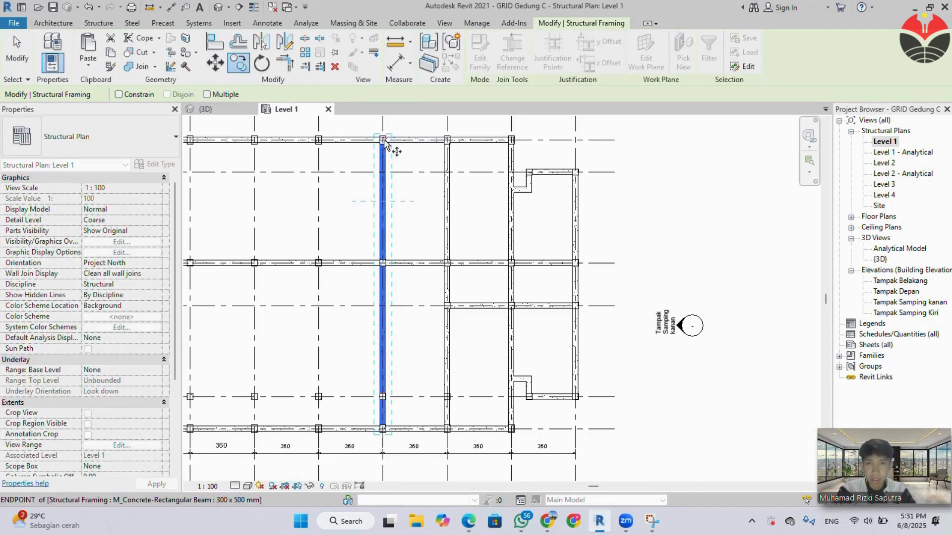
pyautogui.click(383, 141)
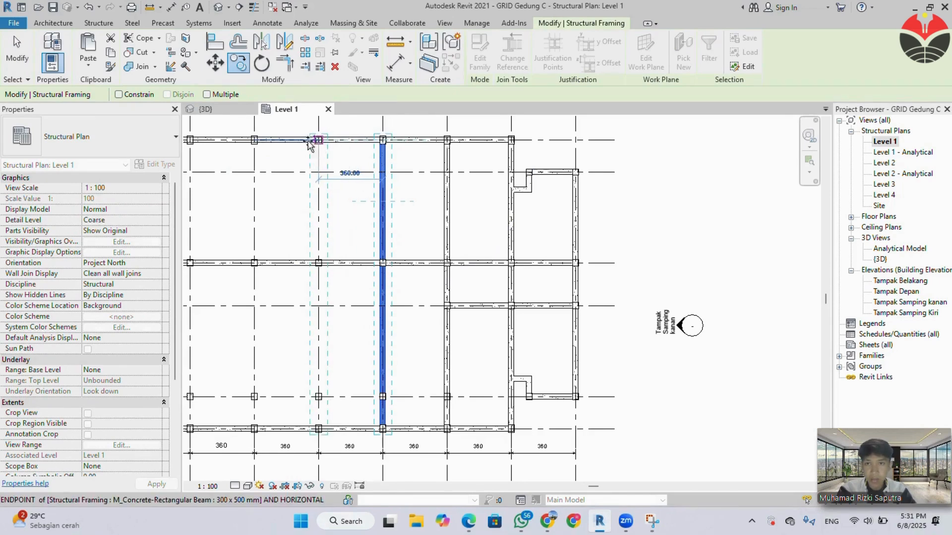
pyautogui.click(268, 144)
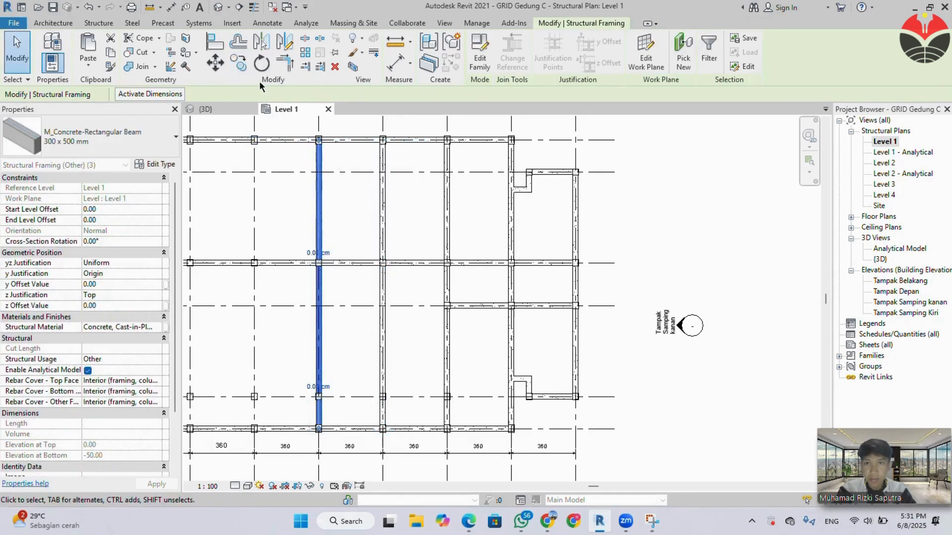
# Copy the three 300 x 500 mm beams on grid N to grids M and L as multiple copies.
pyautogui.press('c')
pyautogui.press('o')
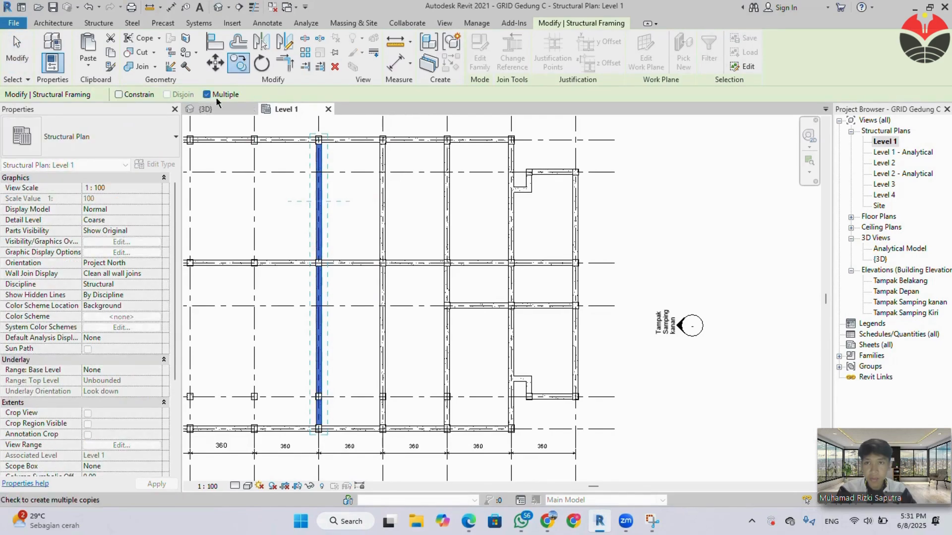
pyautogui.click(318, 141)
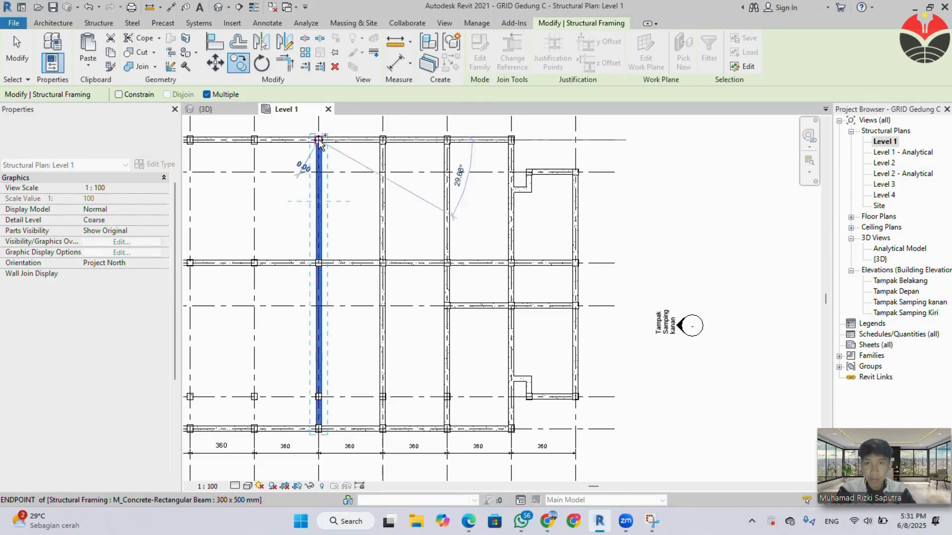
pyautogui.click(253, 141)
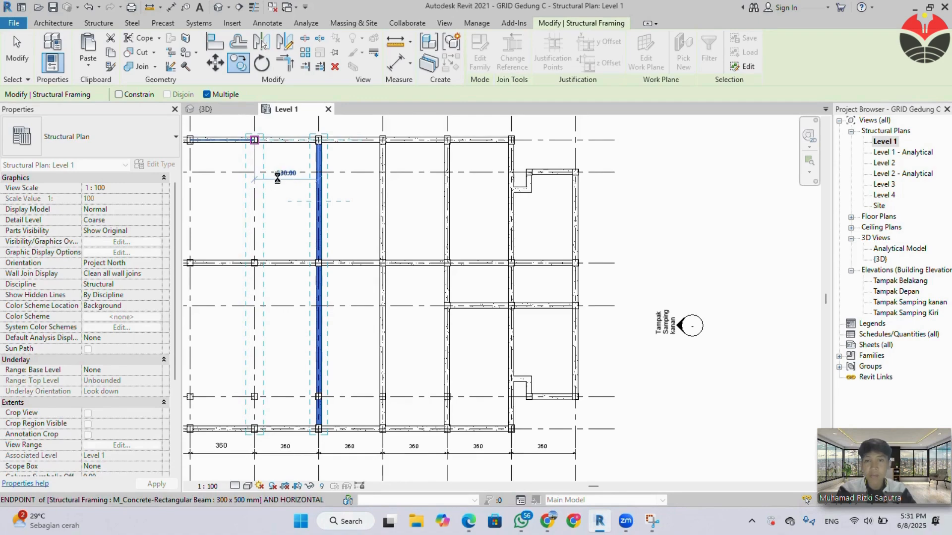
pyautogui.moveTo(308, 208); pyautogui.dragTo(521, 214, button='middle')
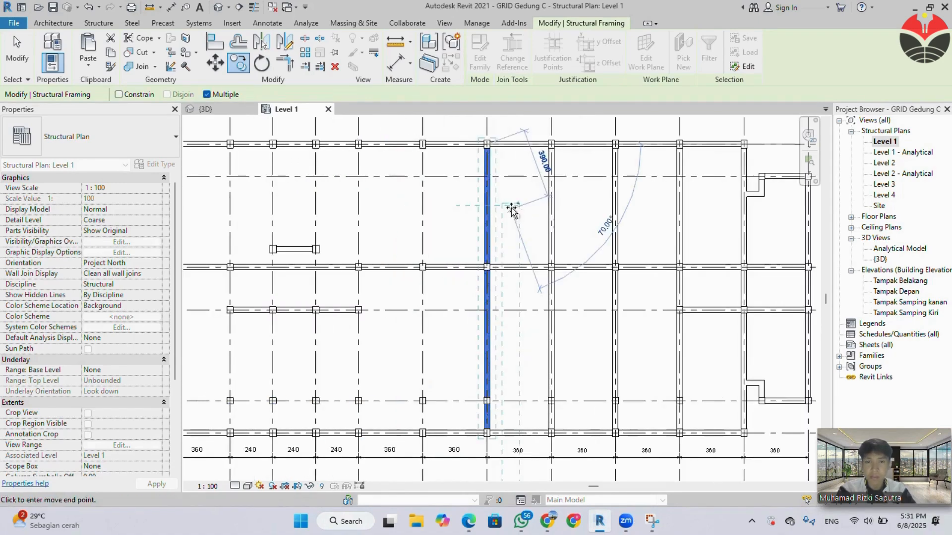
pyautogui.click(423, 144)
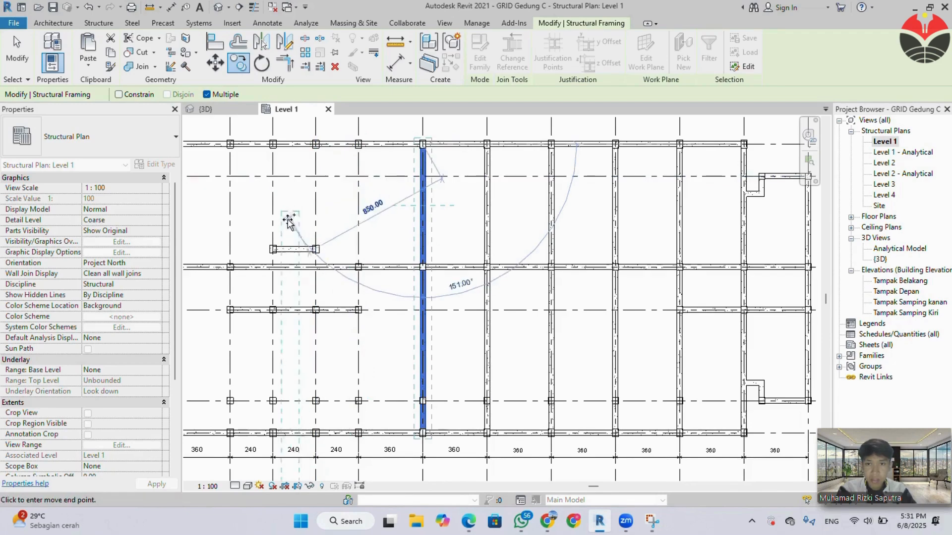
# Continue the multiple copy of the three full-height grid line beams onto grids G, F, E and D.
pyautogui.moveTo(288, 219); pyautogui.dragTo(514, 218, button='middle')
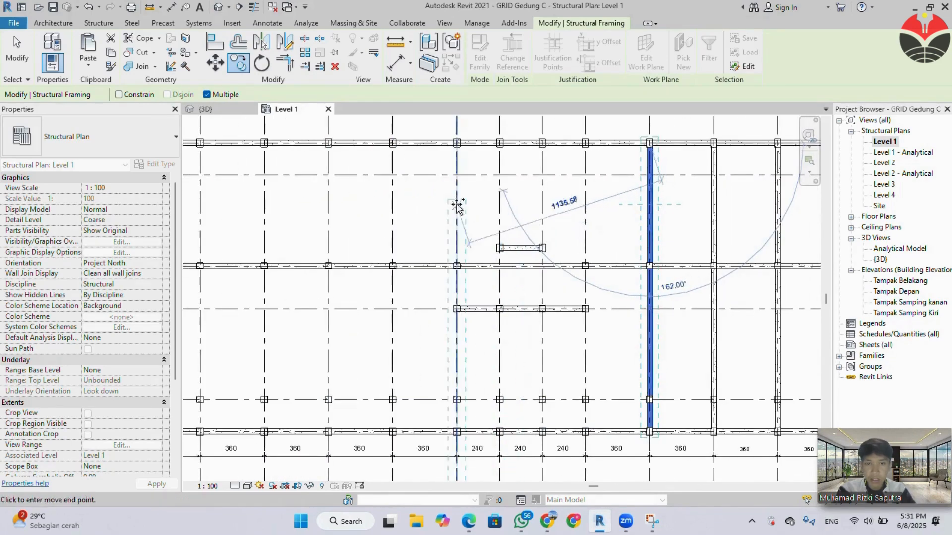
pyautogui.click(393, 143)
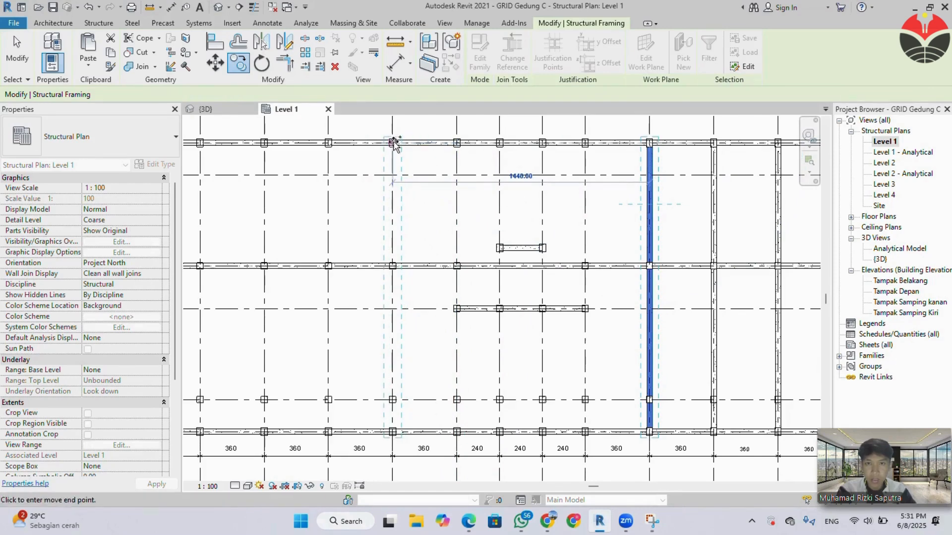
pyautogui.moveTo(324, 175); pyautogui.dragTo(413, 174, button='middle')
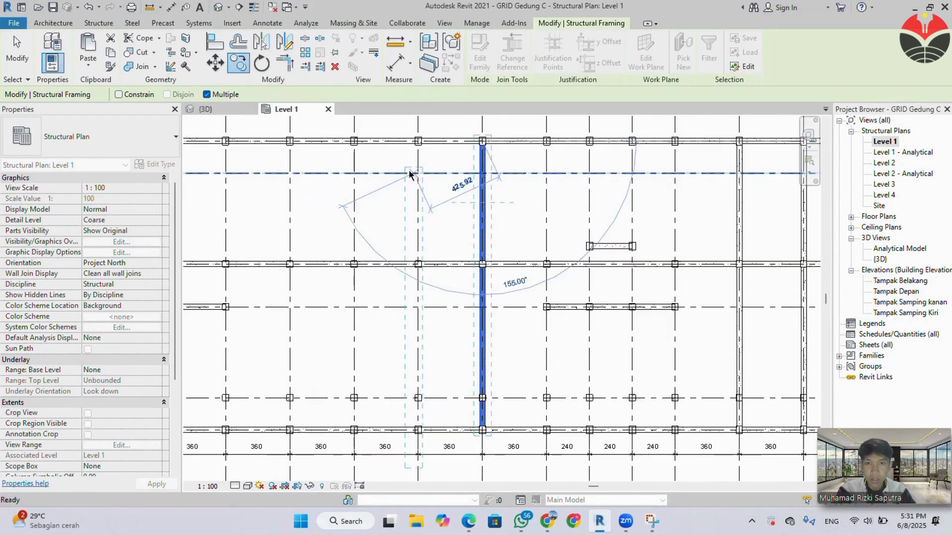
pyautogui.click(418, 142)
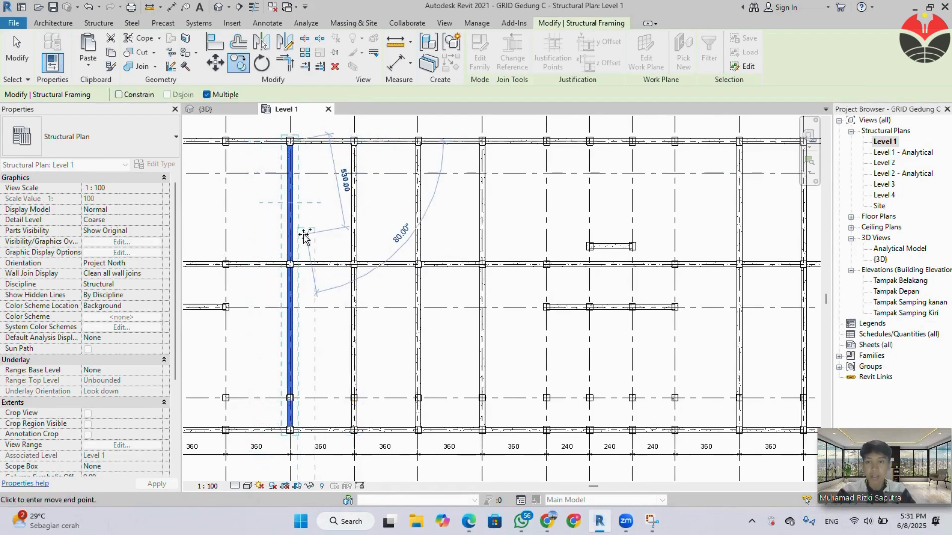
pyautogui.press('Escape')
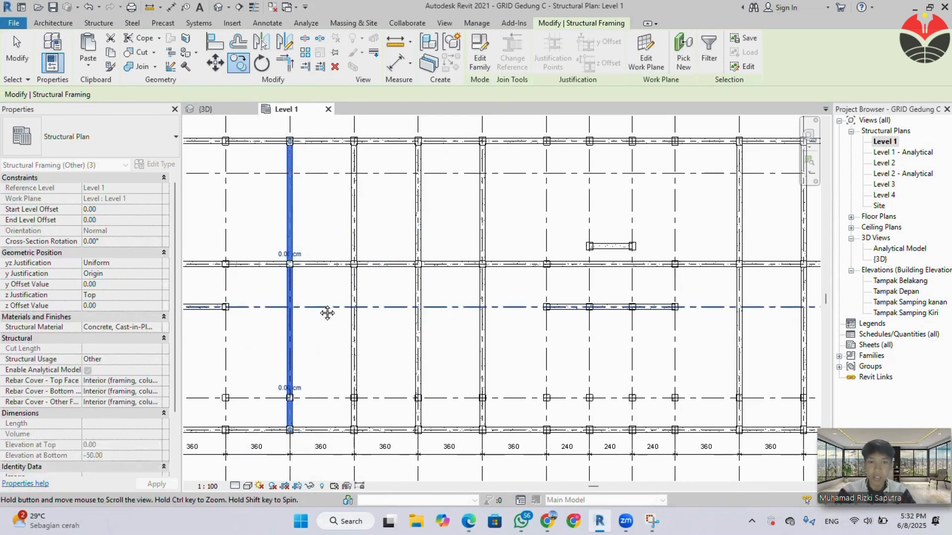
# Select all elements along grid P and filter out Structural Columns, keeping only the four Structural Framing beams.
pyautogui.moveTo(444, 313); pyautogui.dragTo(327, 313, button='middle')
pyautogui.moveTo(587, 290); pyautogui.dragTo(390, 294, button='middle')
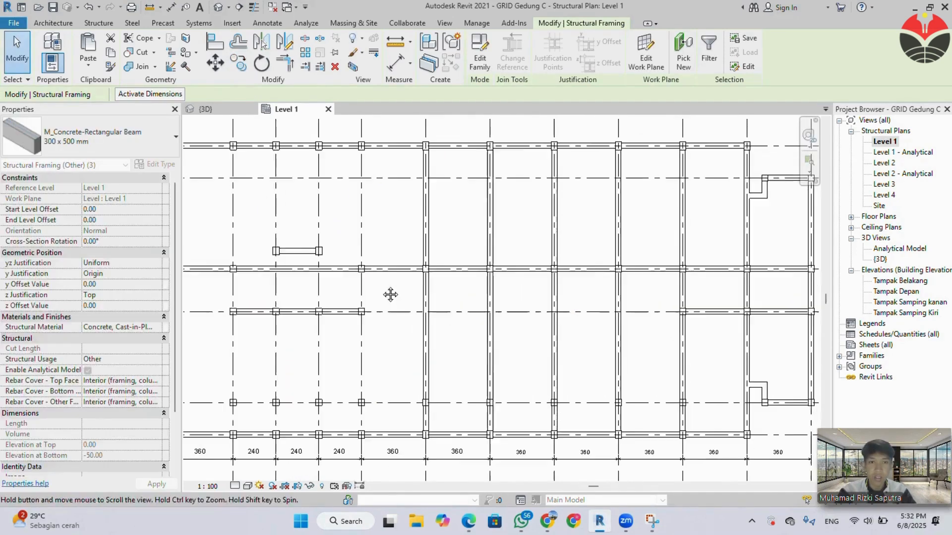
pyautogui.moveTo(568, 297); pyautogui.dragTo(375, 304, button='middle')
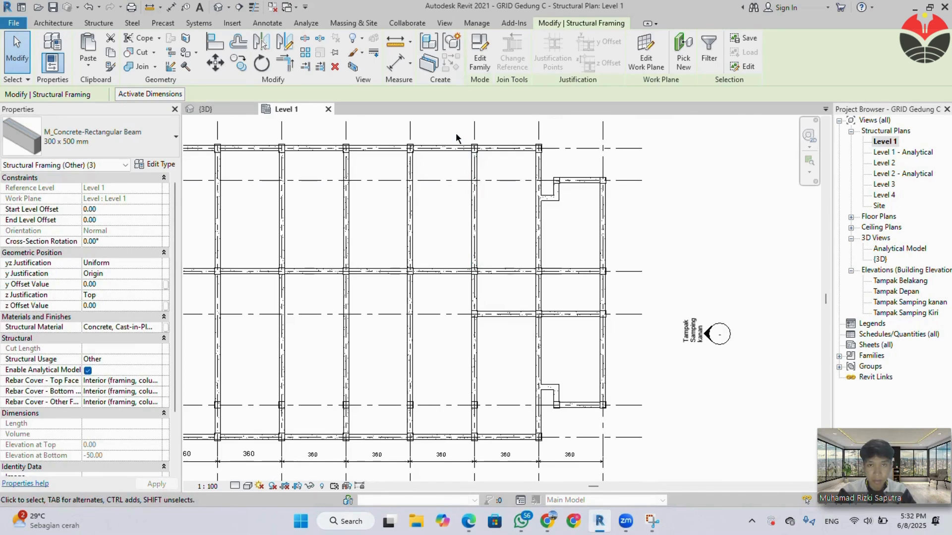
pyautogui.click(487, 195)
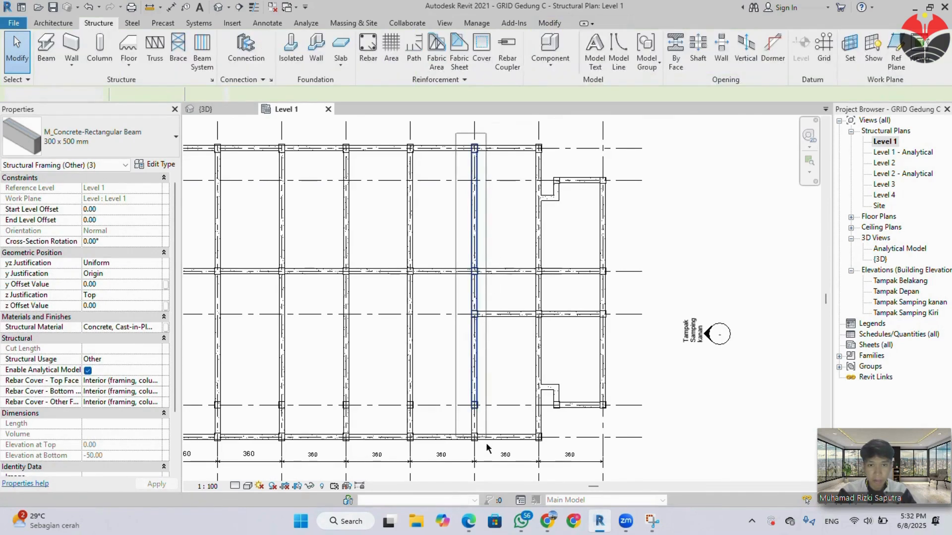
pyautogui.click(476, 381)
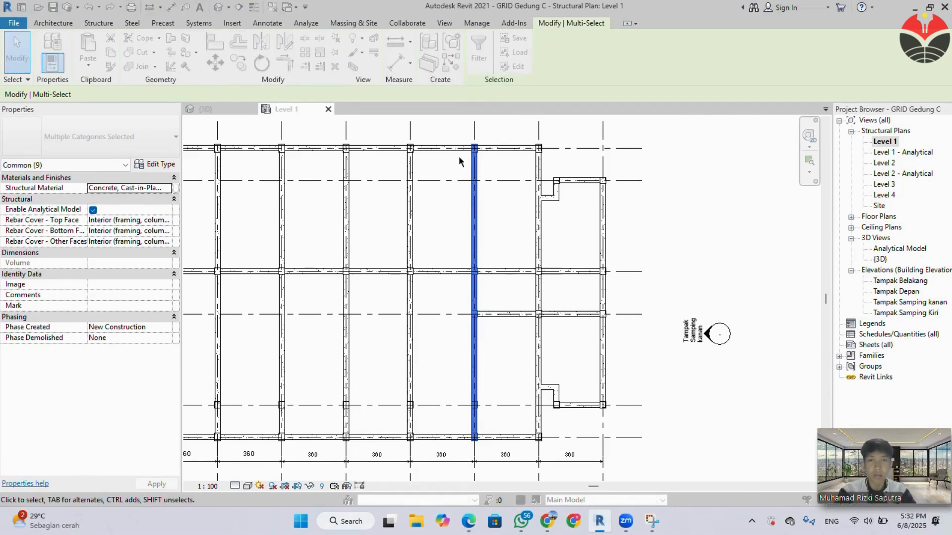
pyautogui.click(369, 182)
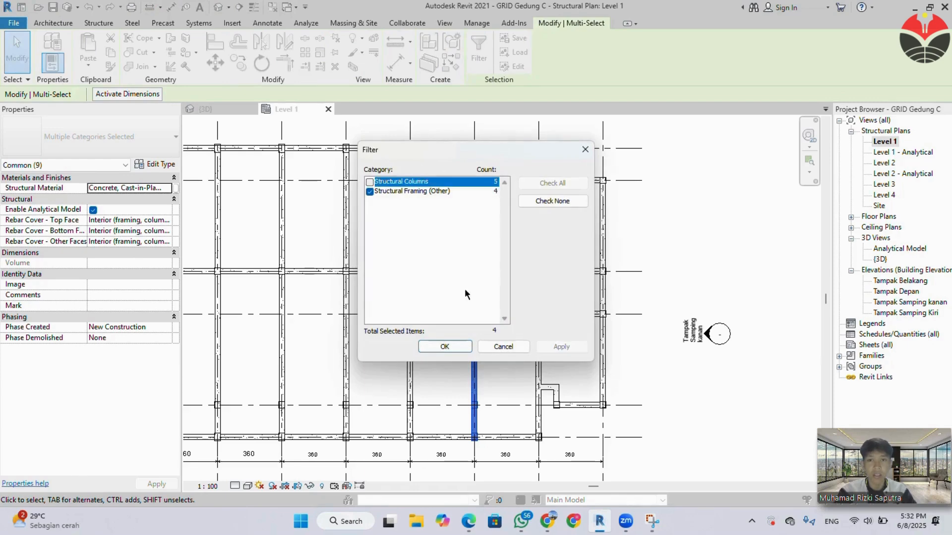
pyautogui.click(459, 349)
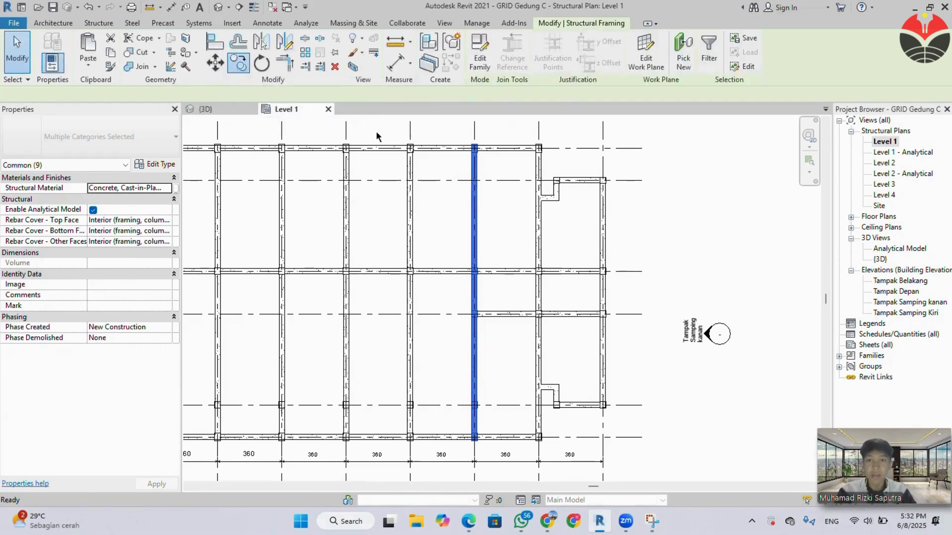
# Copy the four grid P beams to grids K, H and C from their upper endpoint as multiple copies.
pyautogui.press('c')
pyautogui.press('o')
pyautogui.click(474, 148)
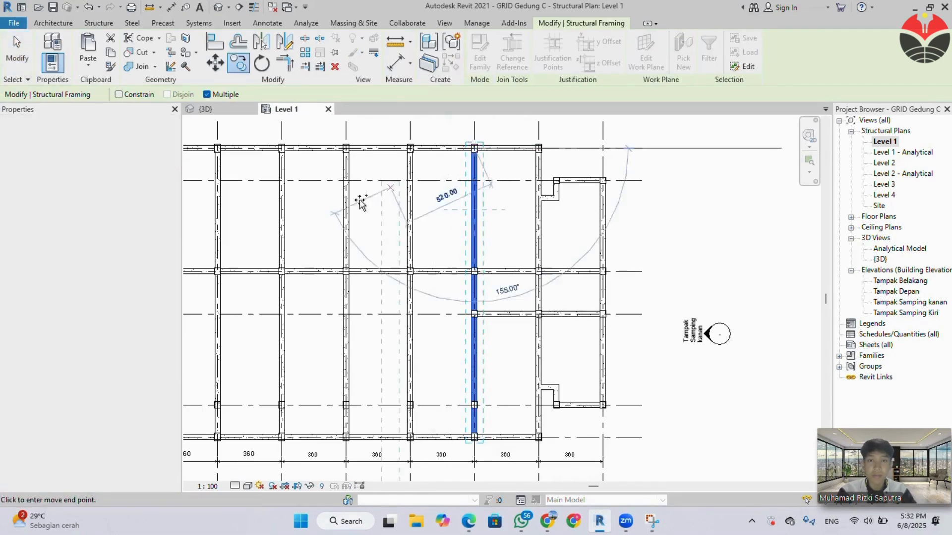
pyautogui.scroll(-2, 361, 203)
pyautogui.scroll(-2, 466, 208)
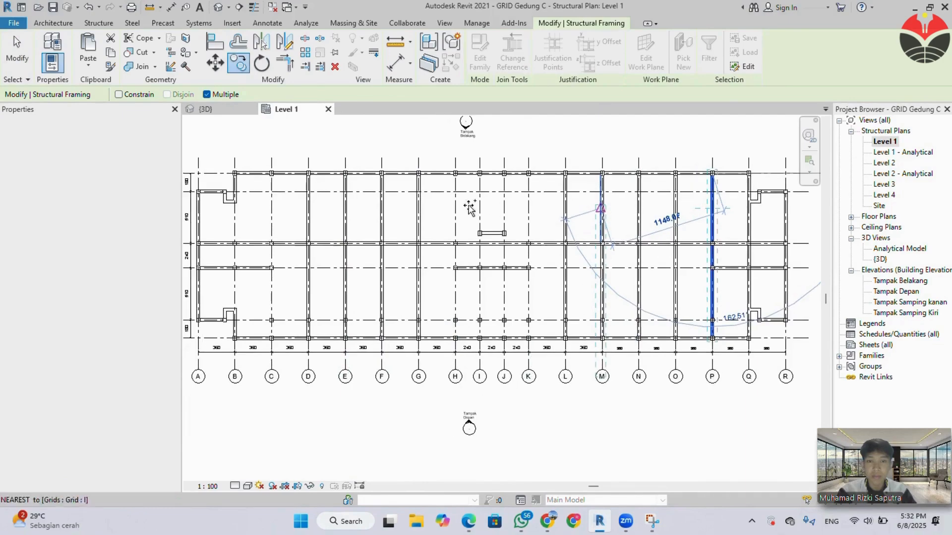
pyautogui.scroll(1, 529, 192)
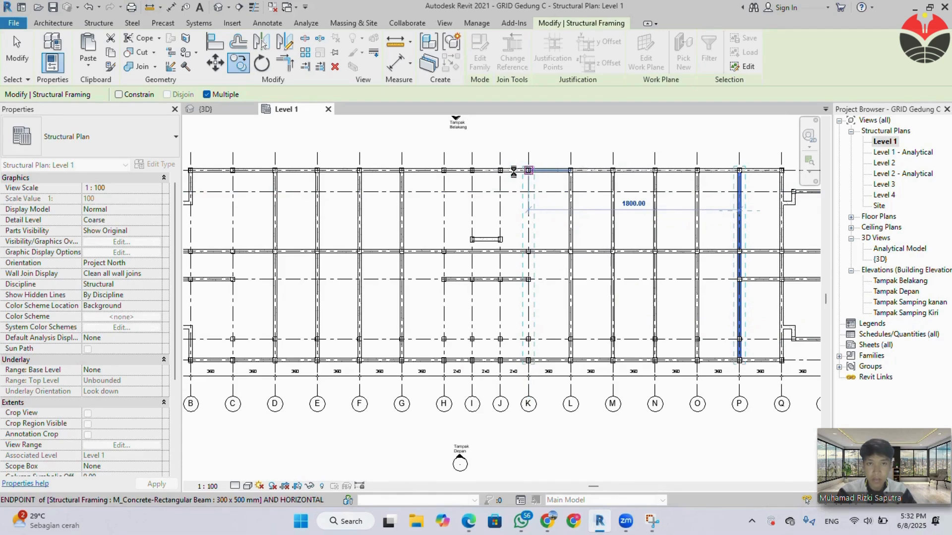
pyautogui.click(528, 170)
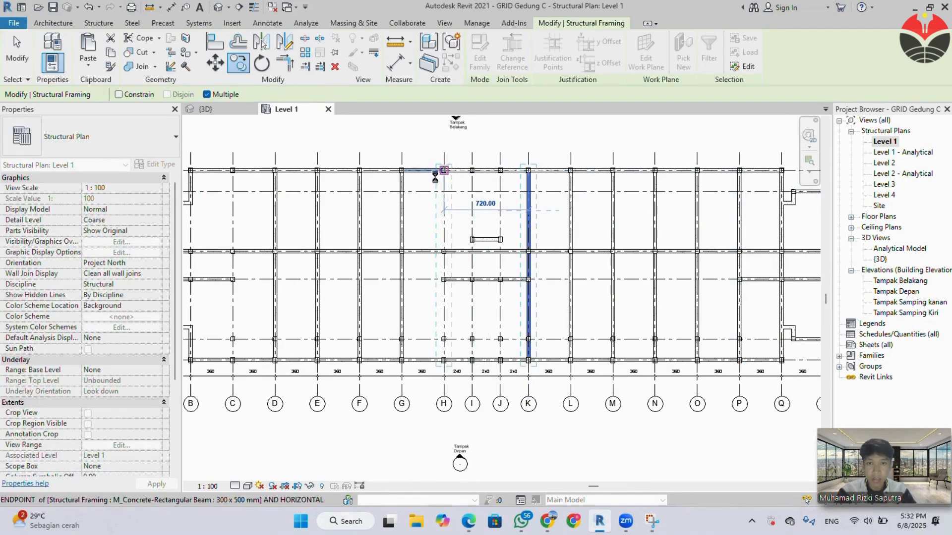
pyautogui.moveTo(342, 198); pyautogui.dragTo(476, 199, button='middle')
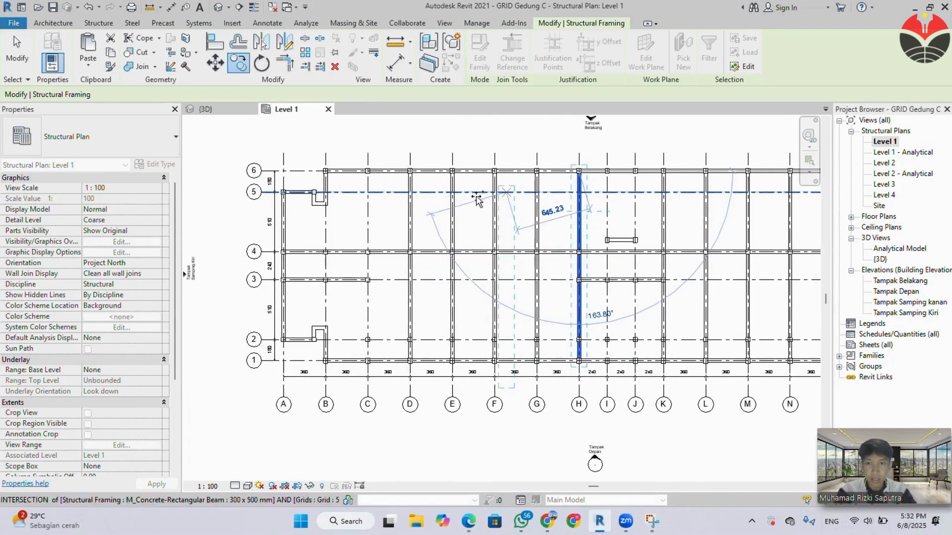
pyautogui.click(367, 172)
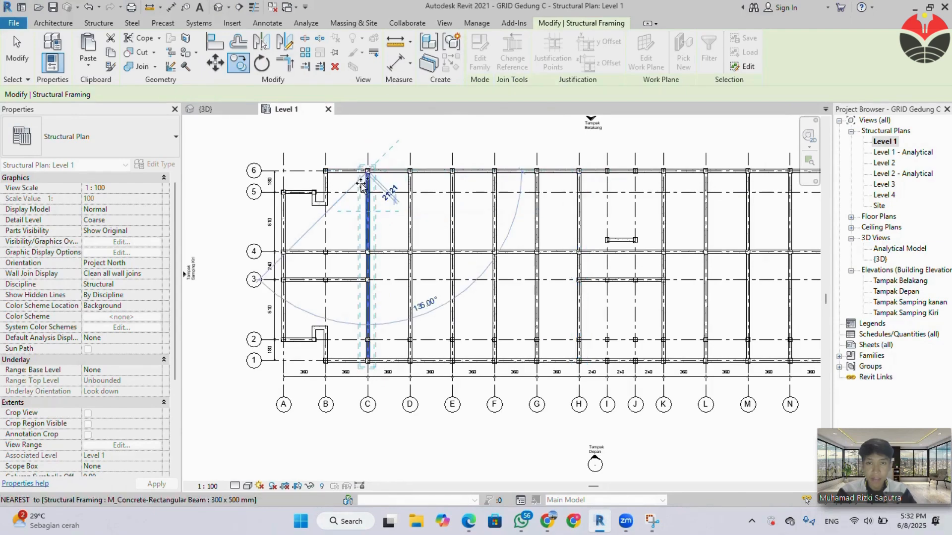
pyautogui.press('Escape')
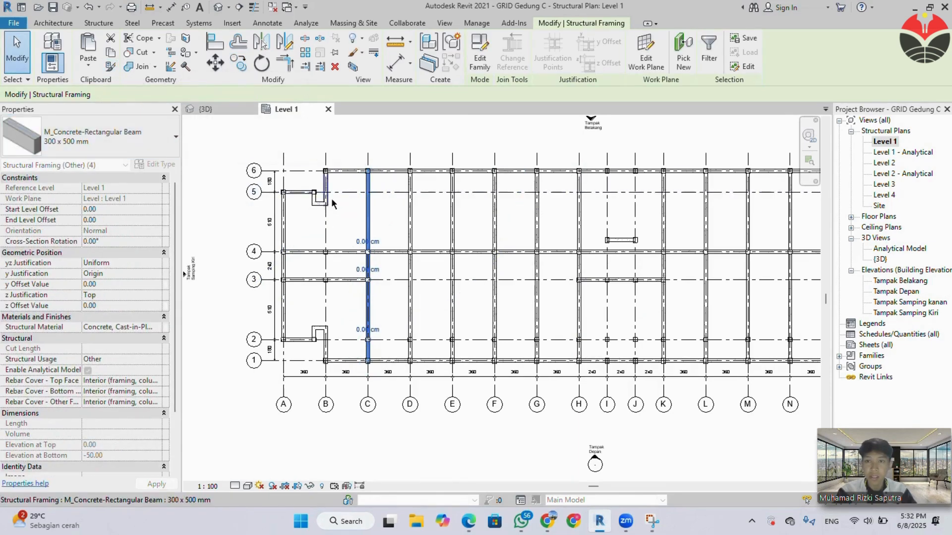
# Place 300 x 500 mm beams along grid B from the upper notch to grid 4, to grid 3 and on to the lower notch.
pyautogui.scroll(2, 322, 210)
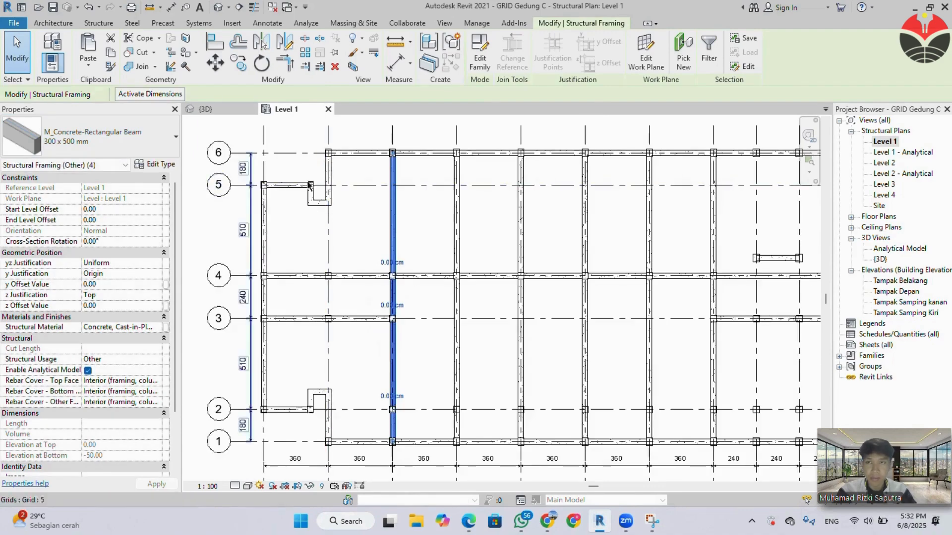
pyautogui.press('Escape')
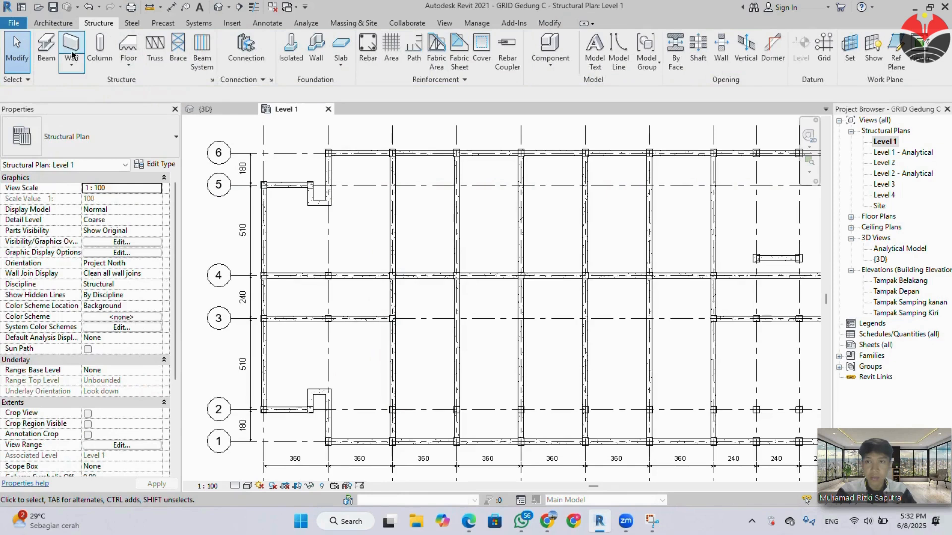
pyautogui.click(54, 54)
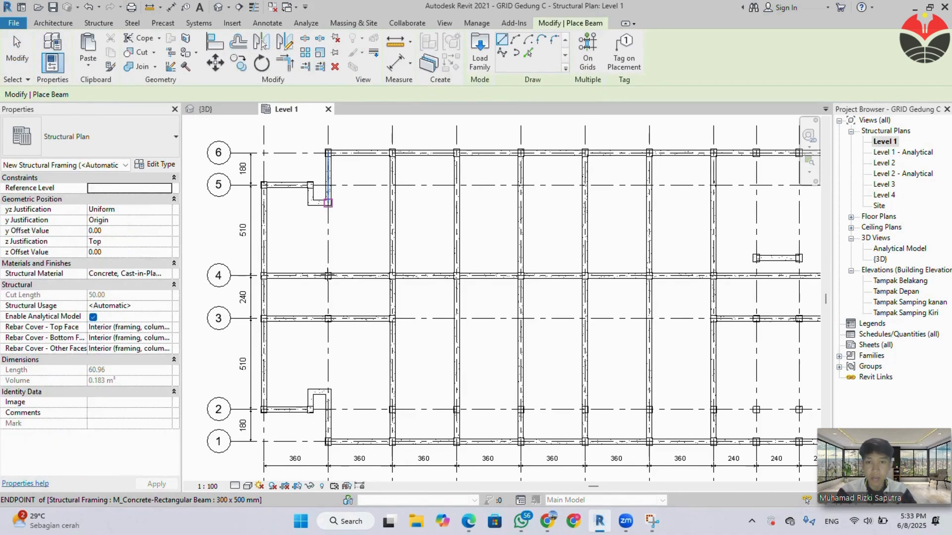
pyautogui.click(328, 202)
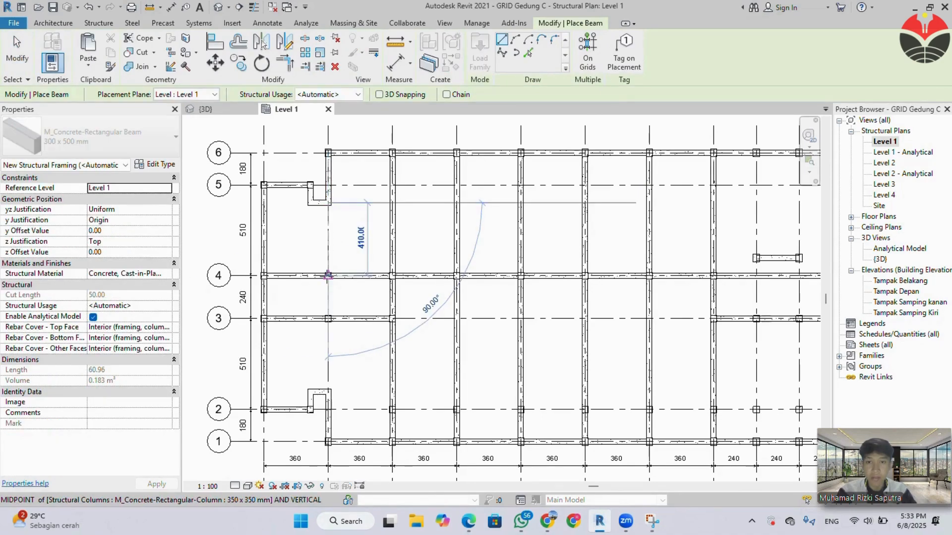
pyautogui.click(328, 275)
pyautogui.click(328, 275)
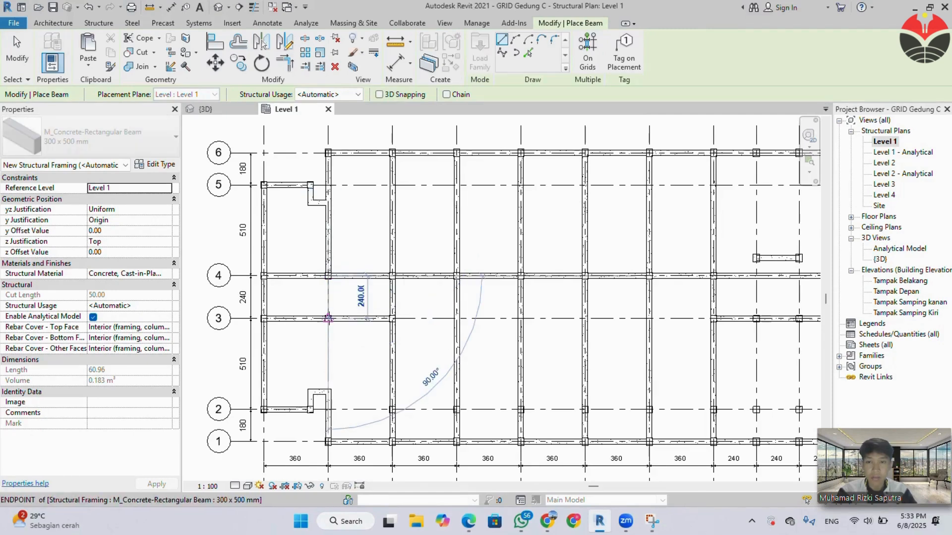
pyautogui.click(328, 318)
pyautogui.click(328, 391)
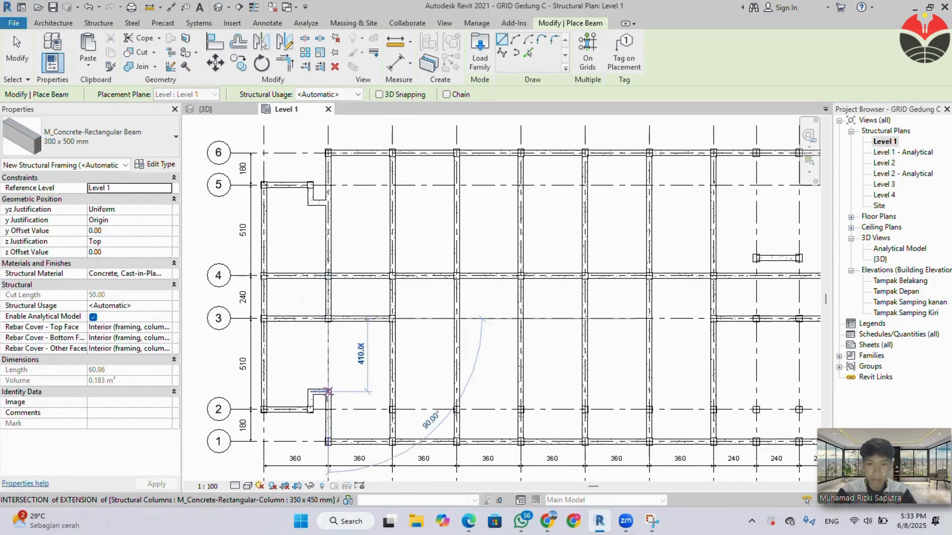
pyautogui.press('Escape')
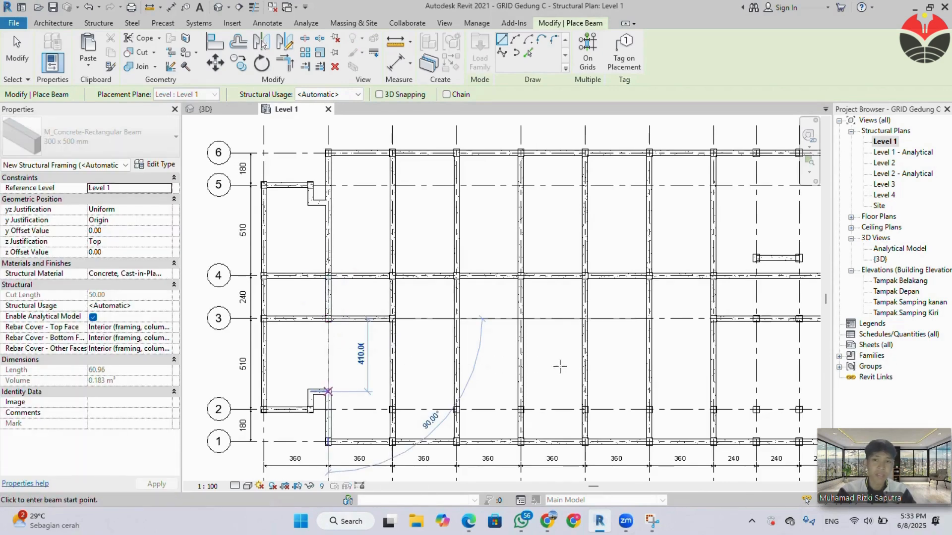
# Place 300 x 500 mm beams along grid I from the column just above grid 4 to grid 3, grid 2 and grid 1.
pyautogui.moveTo(747, 349); pyautogui.dragTo(529, 354, button='middle')
pyautogui.moveTo(518, 284); pyautogui.dragTo(481, 284, button='middle')
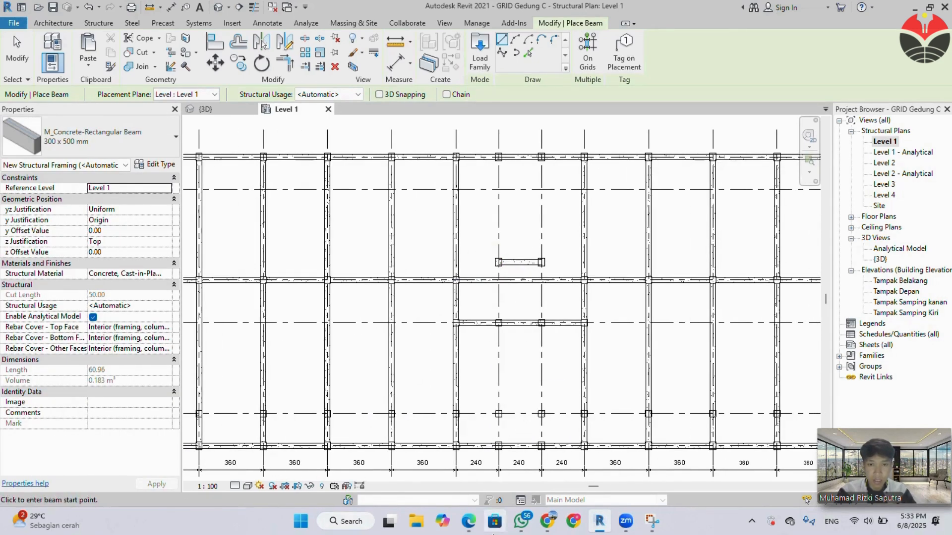
pyautogui.moveTo(469, 524)
pyautogui.click(403, 480)
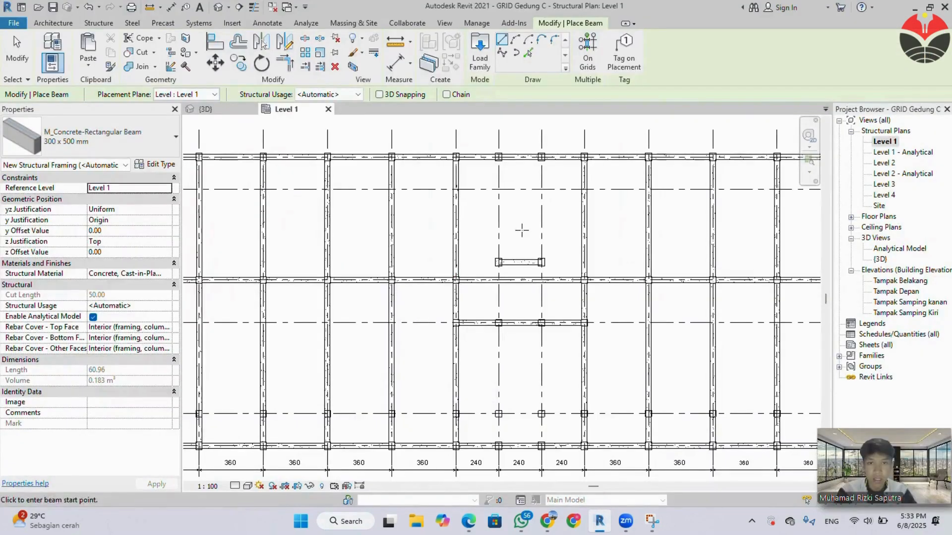
pyautogui.click(498, 263)
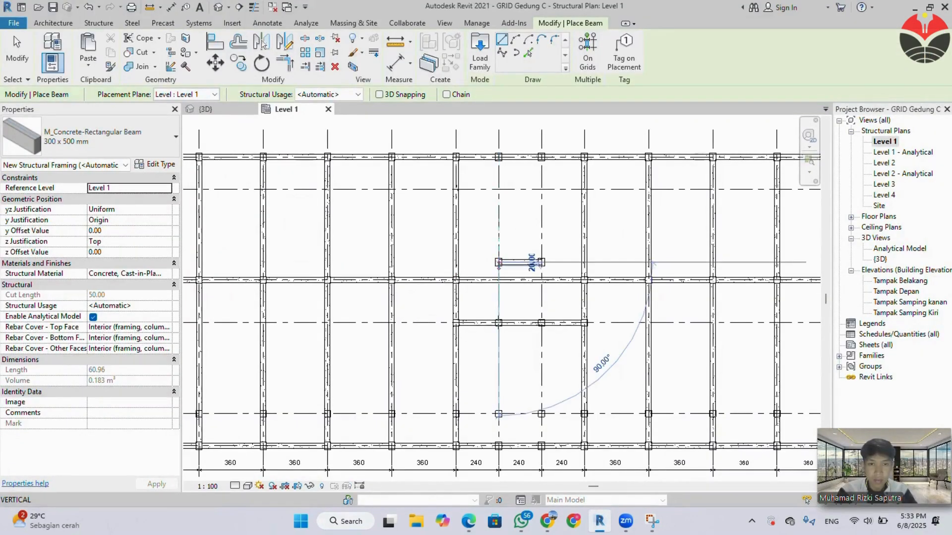
pyautogui.click(498, 323)
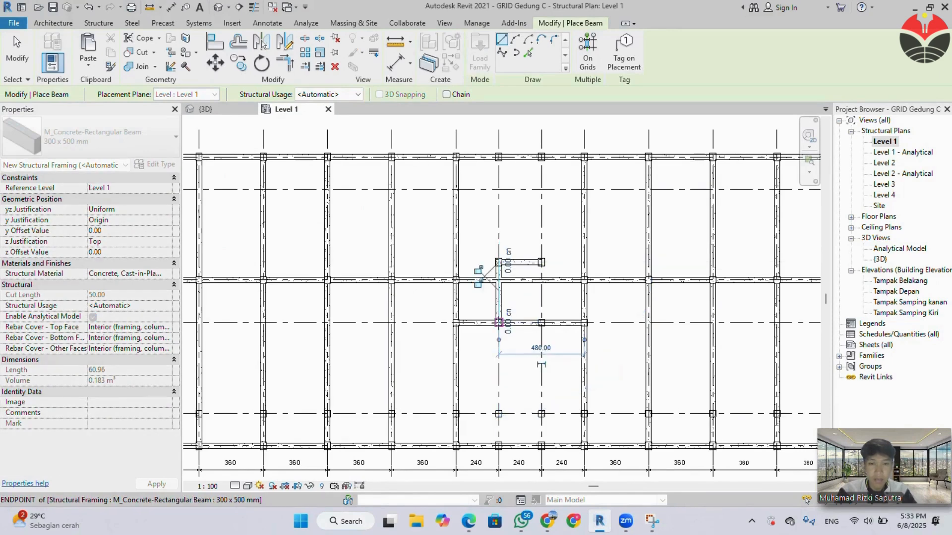
pyautogui.click(499, 322)
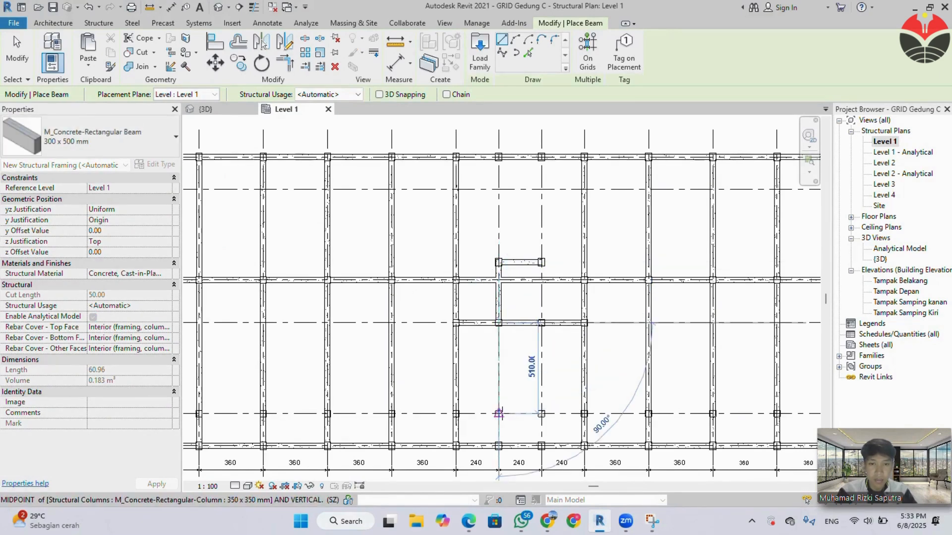
pyautogui.click(498, 413)
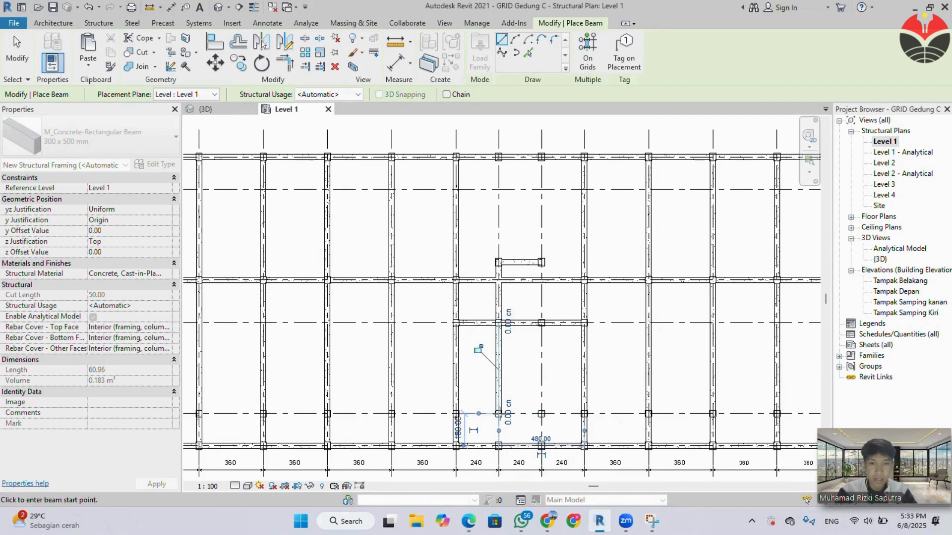
pyautogui.click(499, 413)
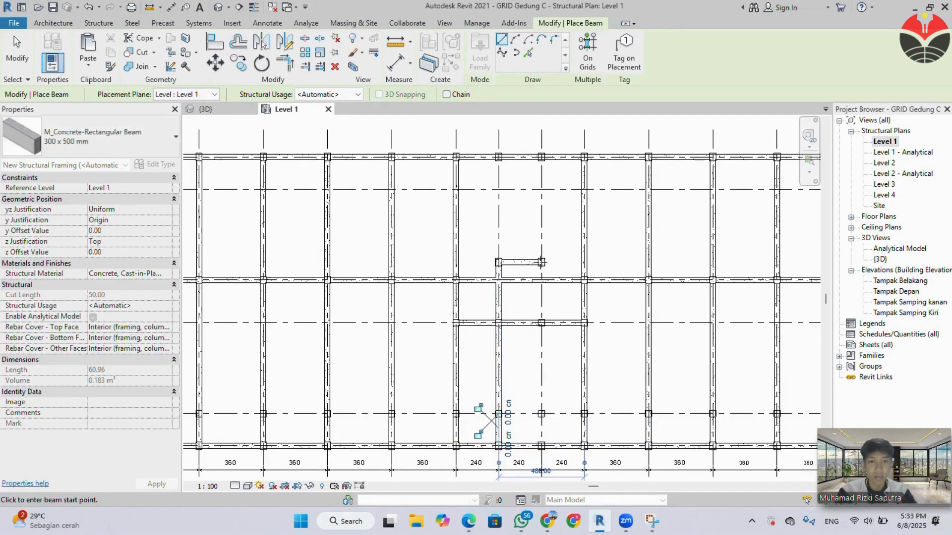
# Place 300 x 500 mm beams along grid J from the column just above grid 4 to grid 3, grid 2 and grid 1.
pyautogui.click(542, 262)
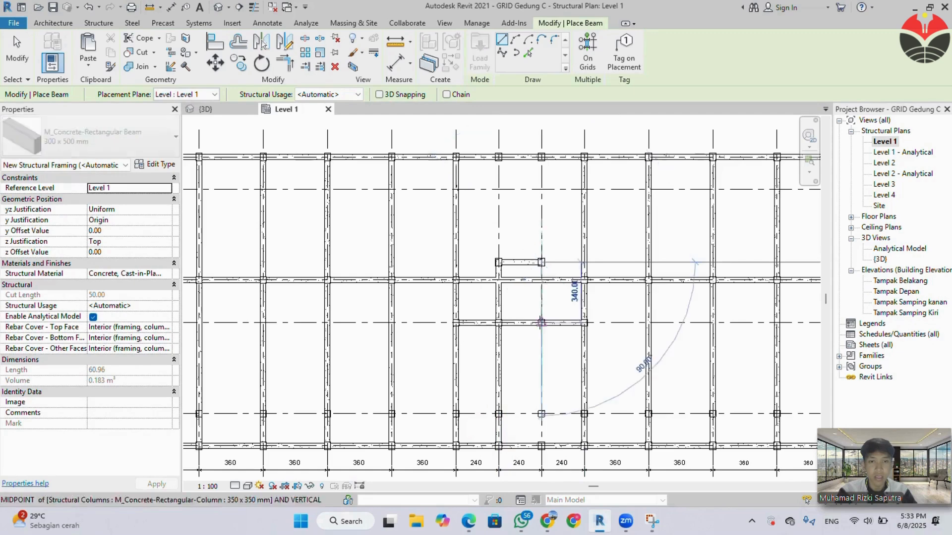
pyautogui.click(542, 322)
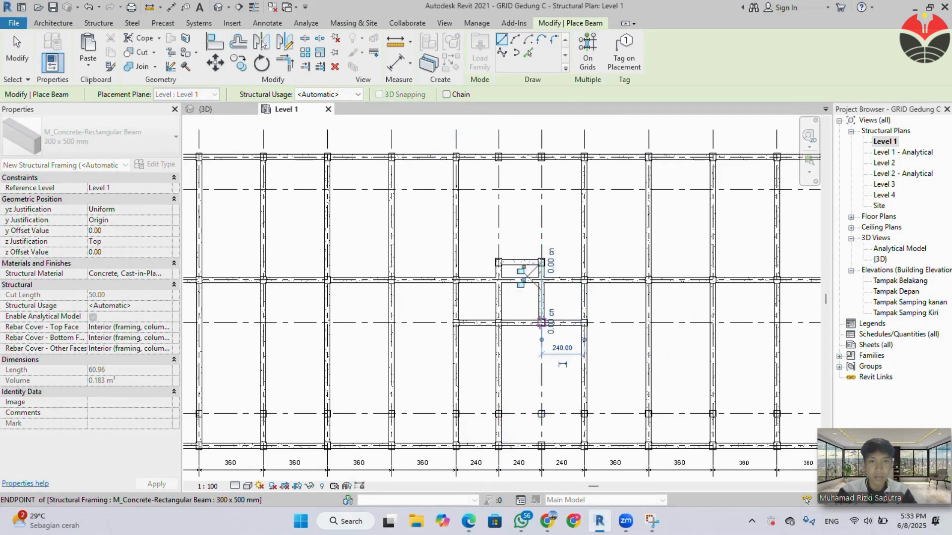
pyautogui.click(542, 323)
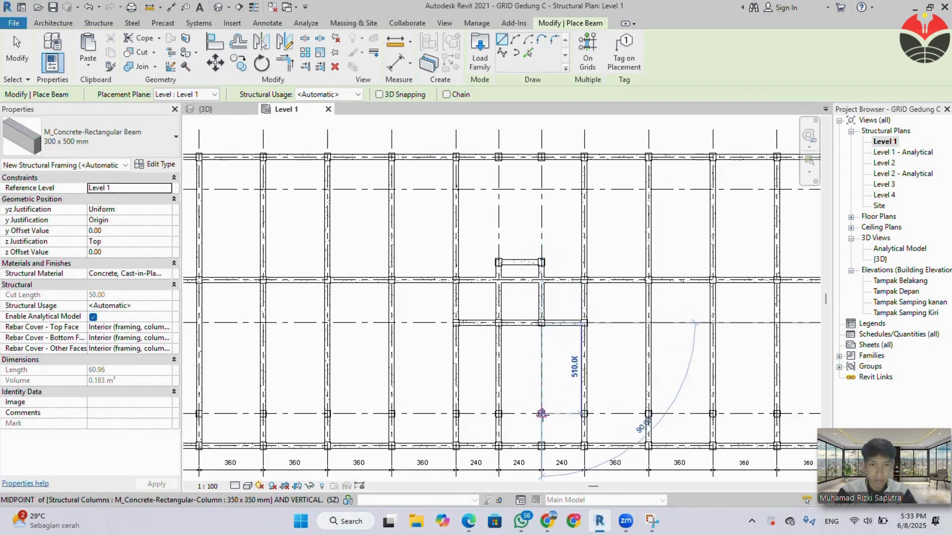
pyautogui.click(541, 413)
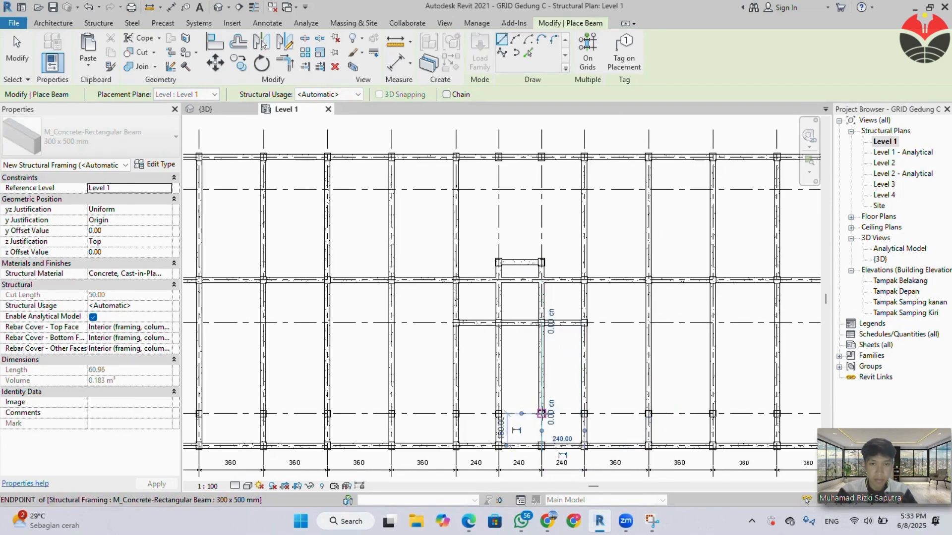
pyautogui.click(541, 413)
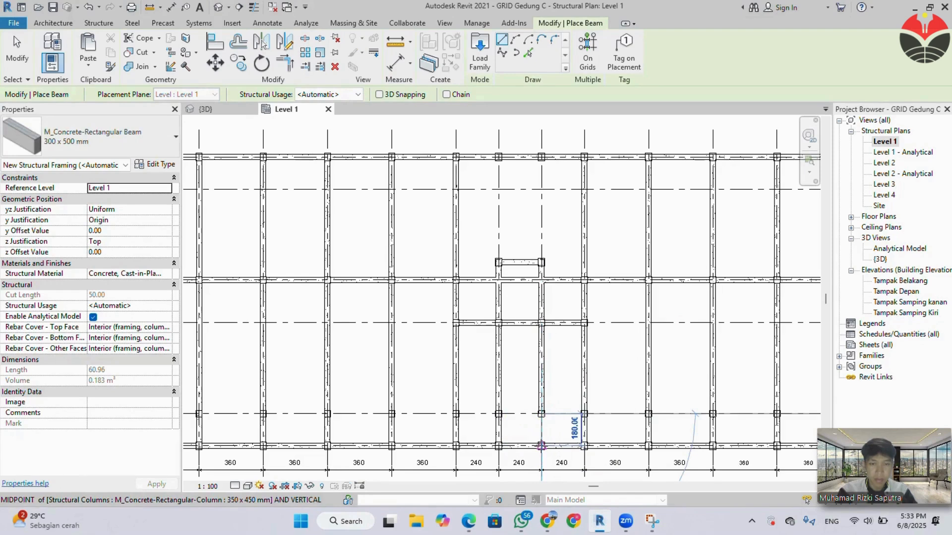
pyautogui.click(541, 445)
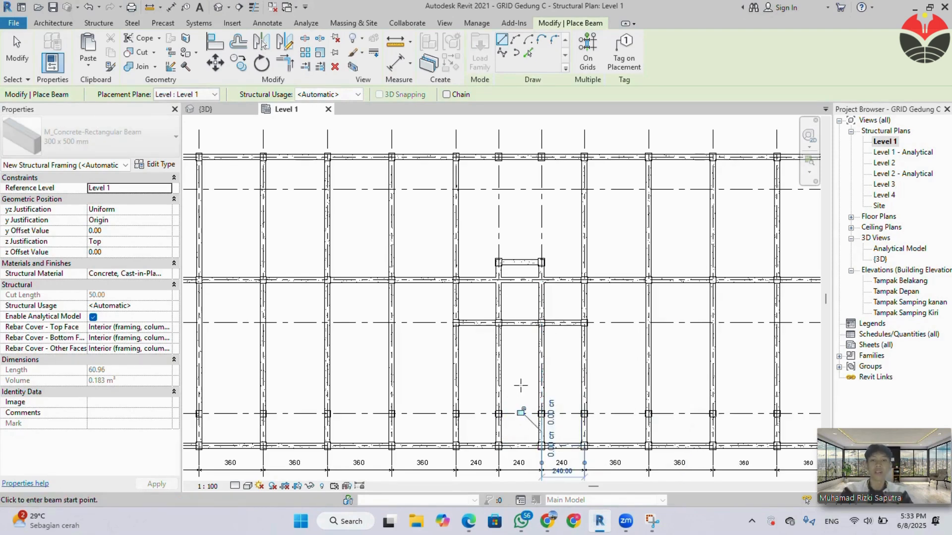
pyautogui.press('Escape')
pyautogui.press('Escape')
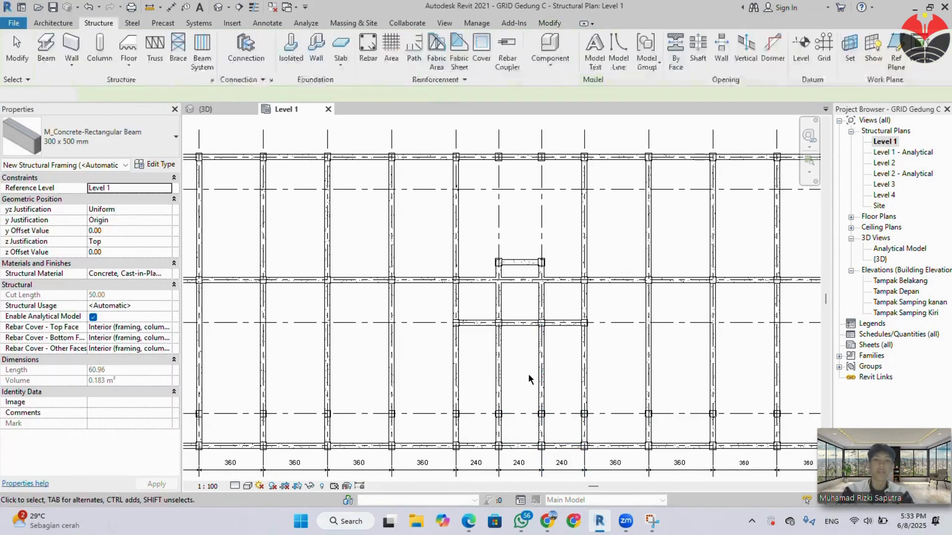
# Compare the Level 1 beam layout with the beam plan in the specification PDF and inspect it in the 3D view.
pyautogui.scroll(-2, 528, 379)
pyautogui.scroll(-1, 494, 305)
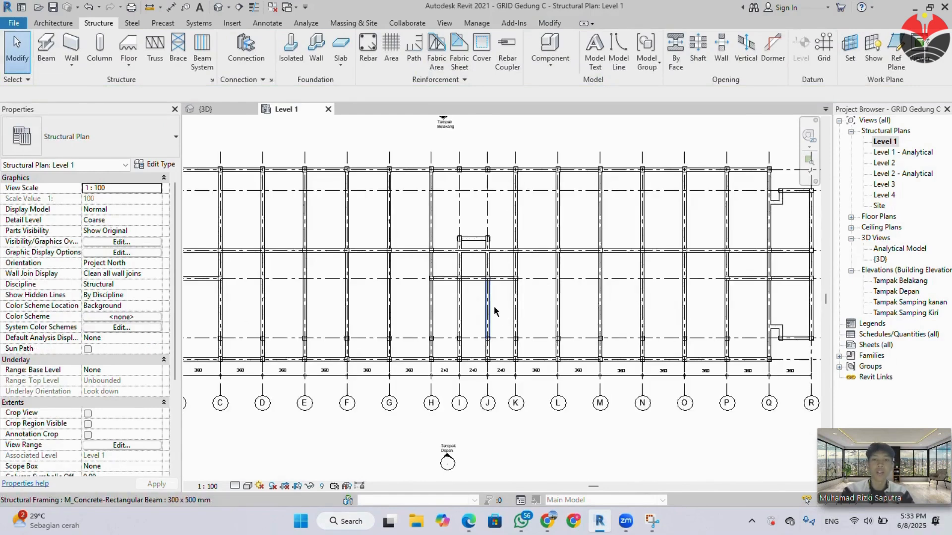
pyautogui.scroll(-1, 493, 305)
pyautogui.moveTo(468, 521)
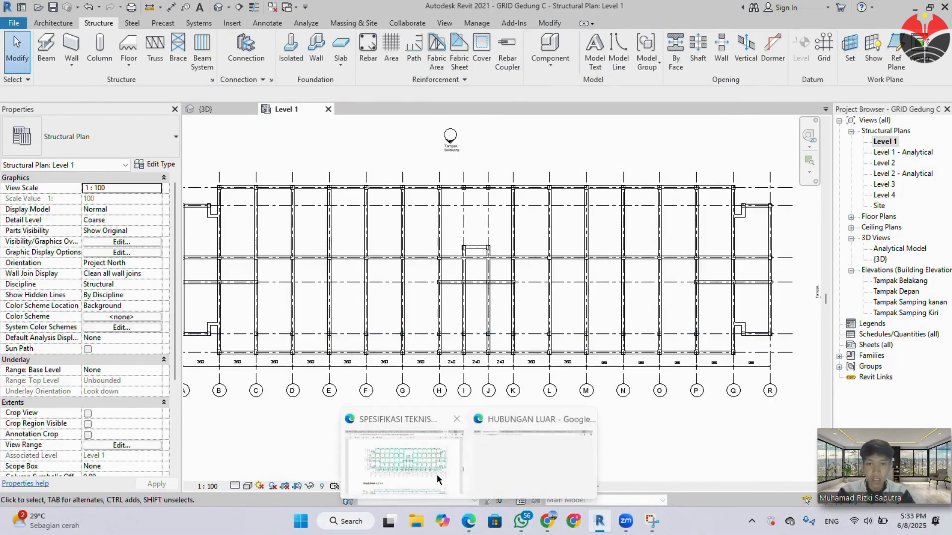
pyautogui.click(438, 479)
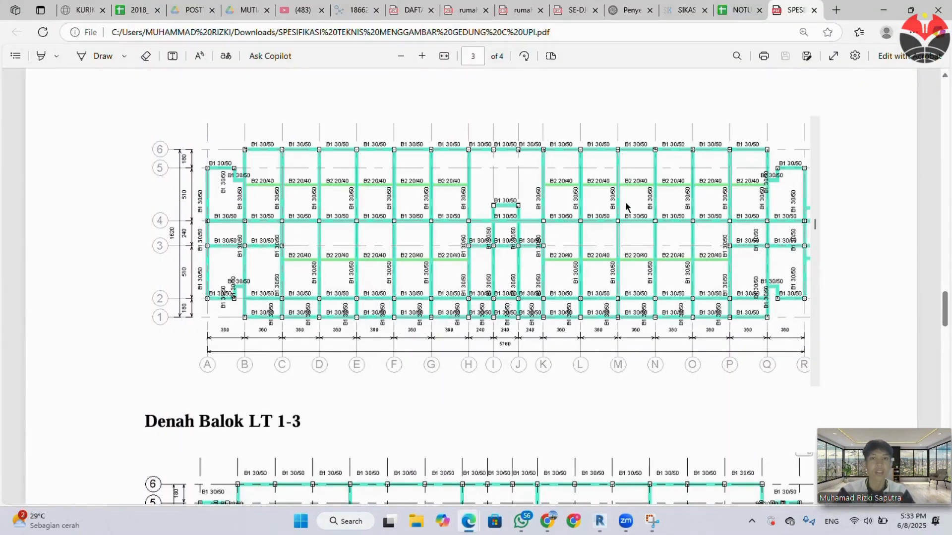
pyautogui.click(884, 10)
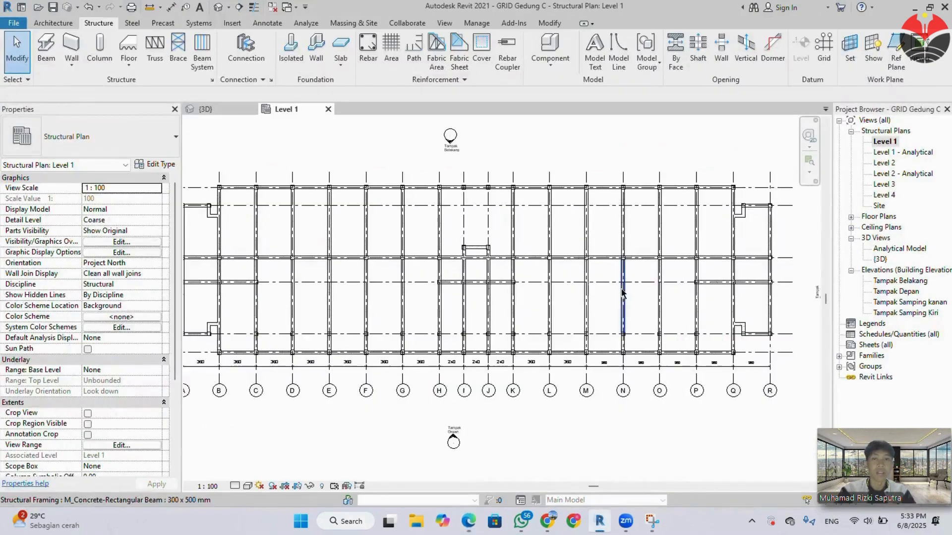
pyautogui.moveTo(473, 296); pyautogui.dragTo(493, 293, button='middle')
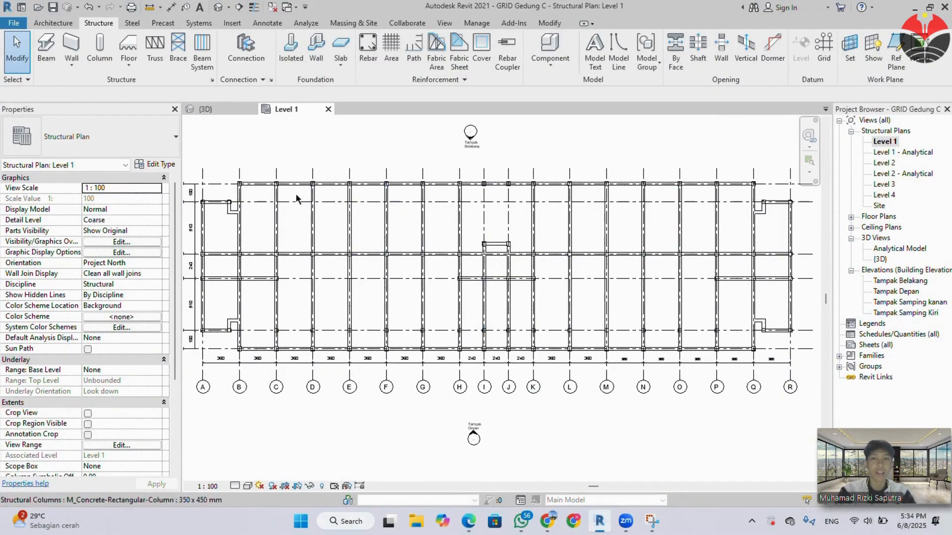
pyautogui.click(239, 110)
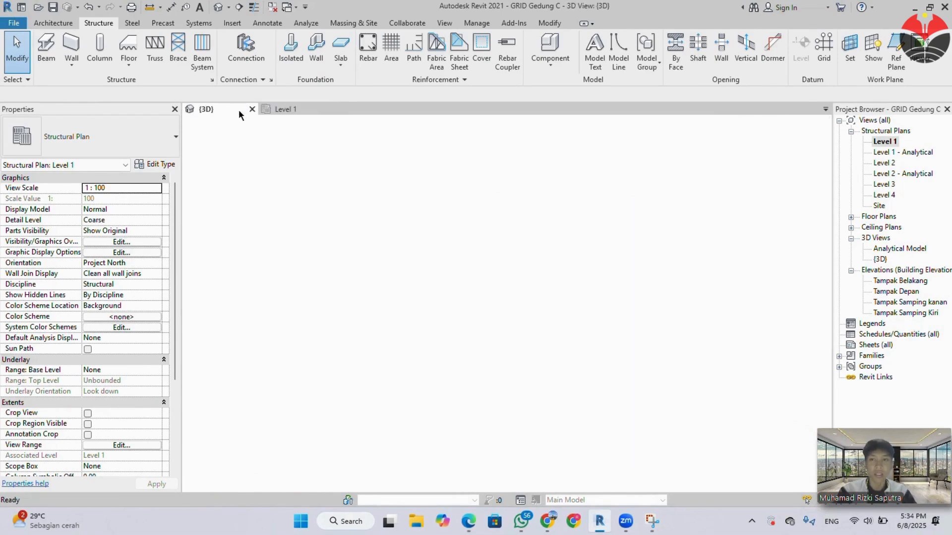
pyautogui.click(277, 109)
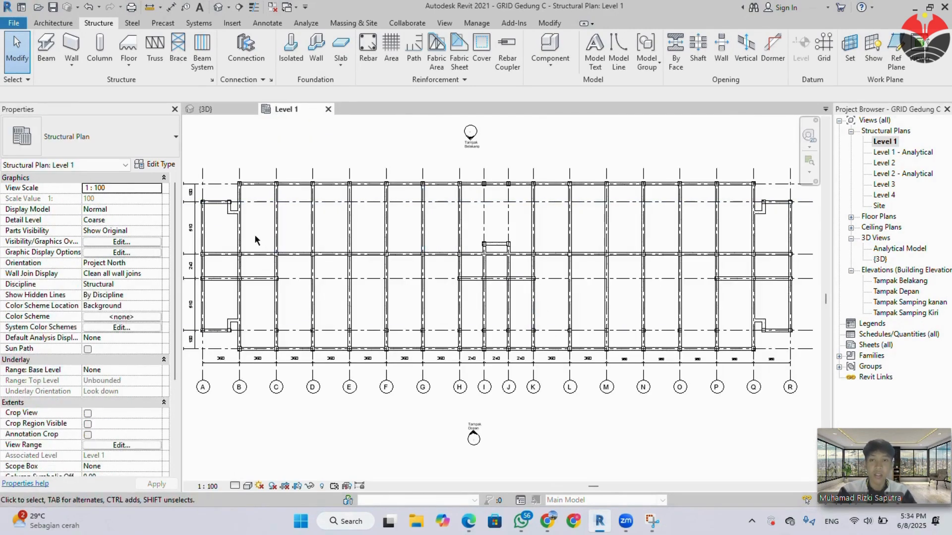
# Select the whole Level 1 plan and filter out Dimensions and Structural Columns, keeping only Structural Framing (Other).
pyautogui.scroll(-2, 254, 234)
pyautogui.moveTo(195, 168); pyautogui.dragTo(675, 327)
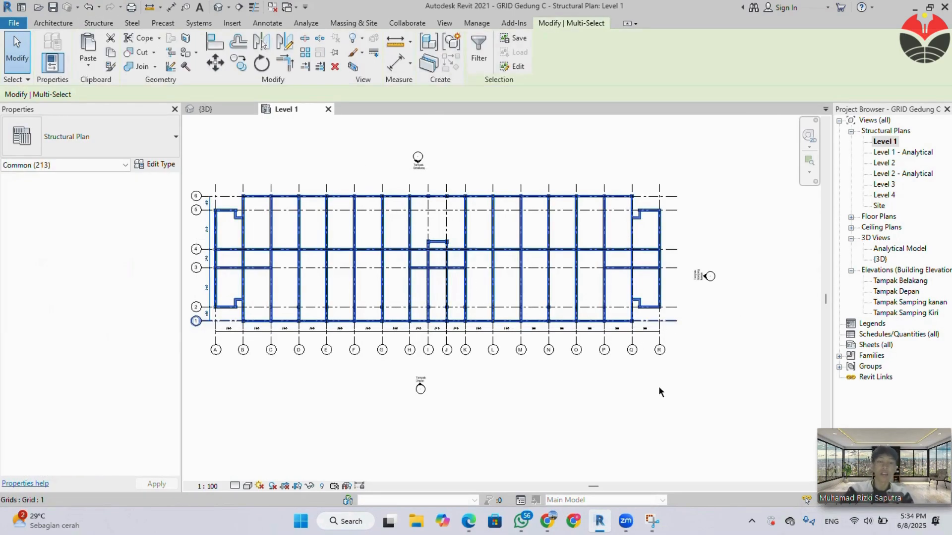
pyautogui.moveTo(551, 360); pyautogui.dragTo(598, 389, button='middle')
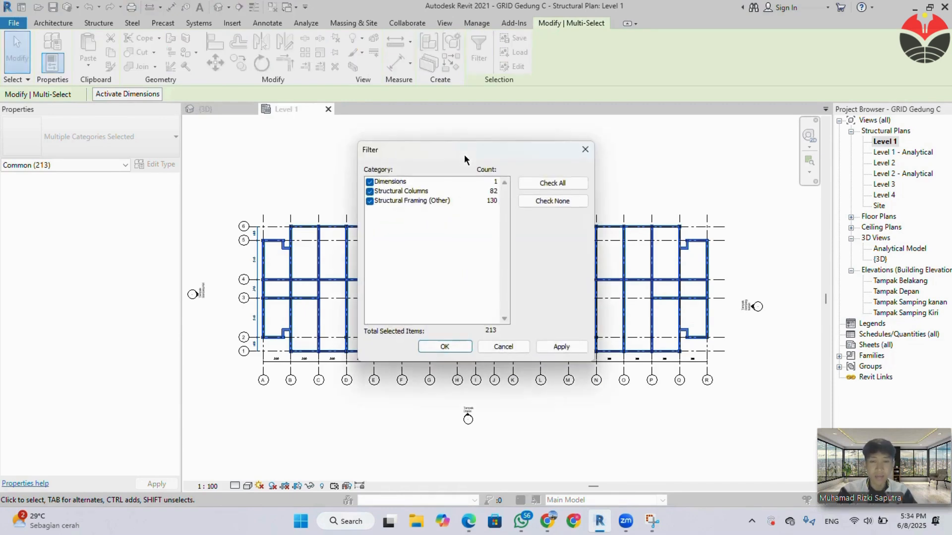
pyautogui.click(370, 182)
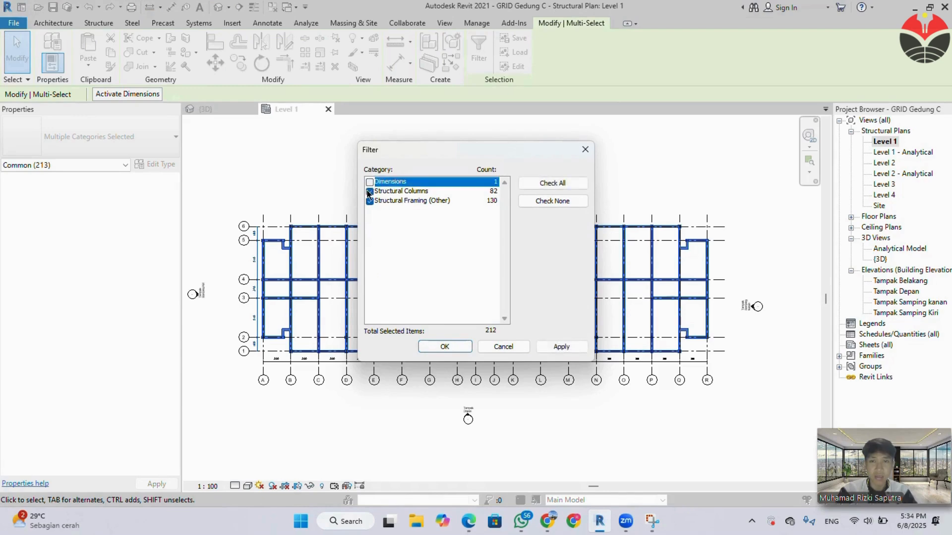
pyautogui.click(369, 191)
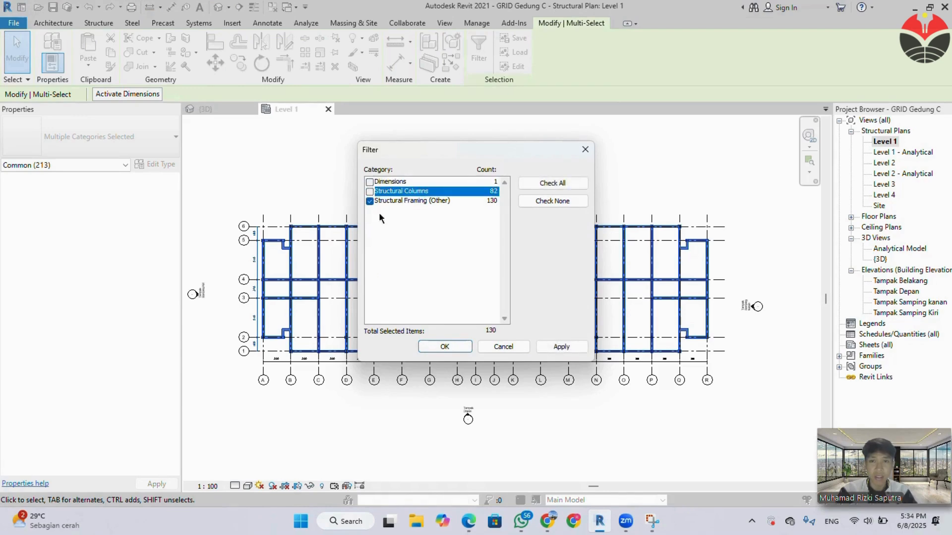
pyautogui.click(444, 346)
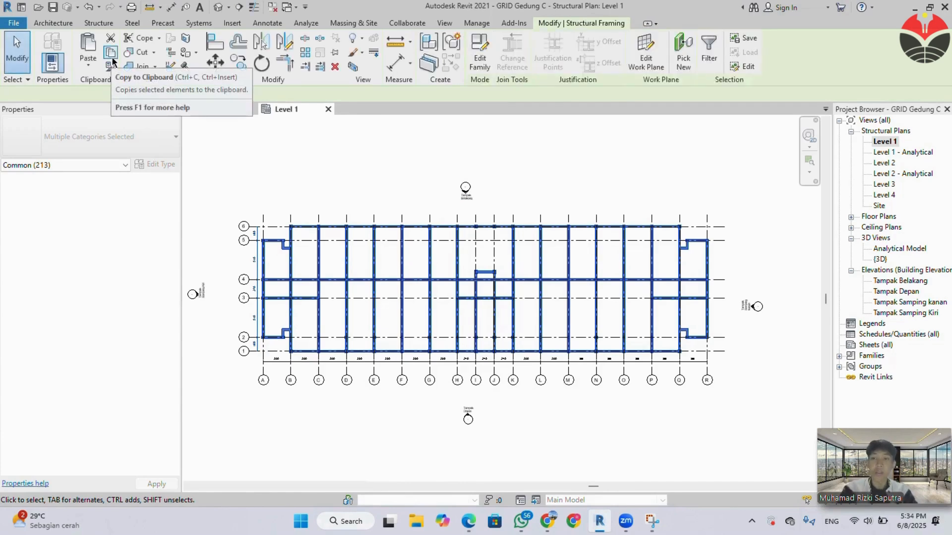
# Copy the selected beams to the clipboard and paste them aligned to Level 2 and Level 3.
pyautogui.click(113, 54)
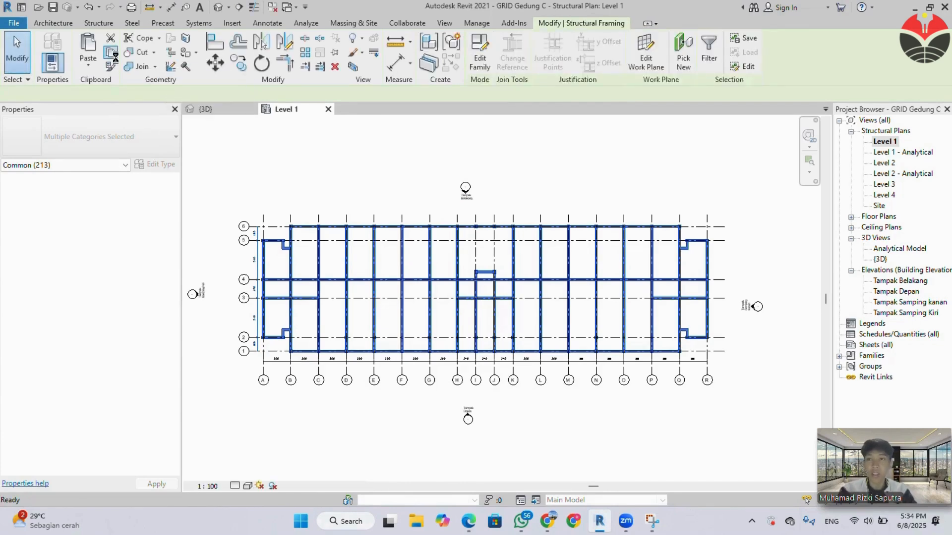
pyautogui.click(88, 70)
pyautogui.click(128, 112)
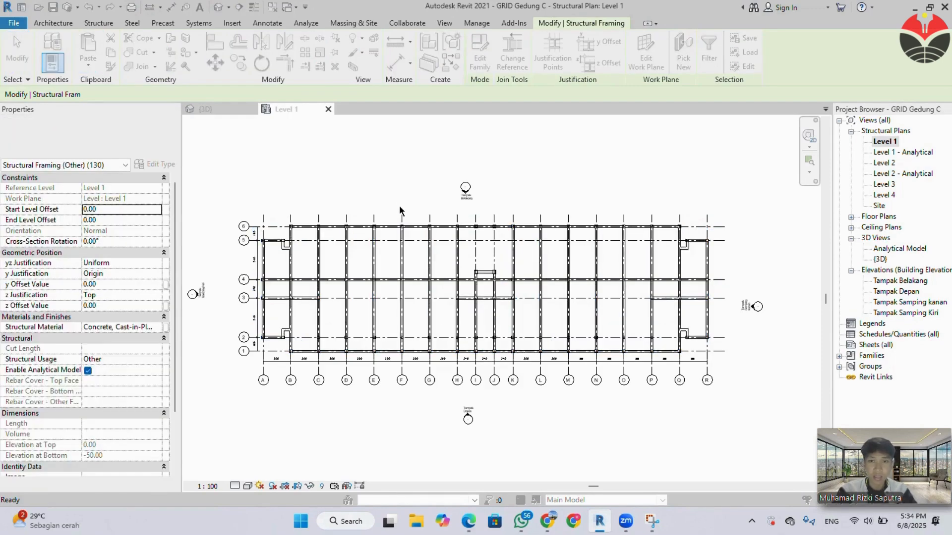
pyautogui.click(422, 186)
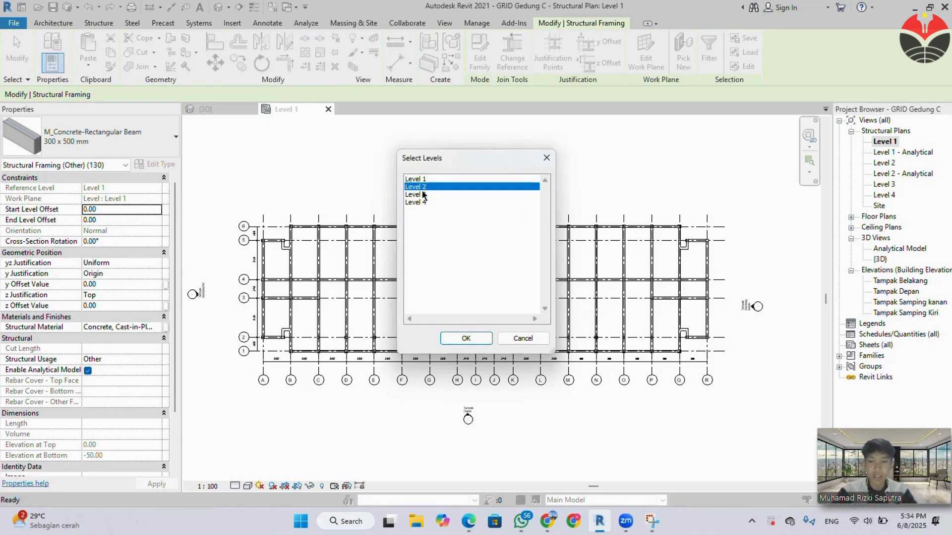
pyautogui.keyDown('ctrl'); pyautogui.click(422, 194); pyautogui.keyUp('ctrl')
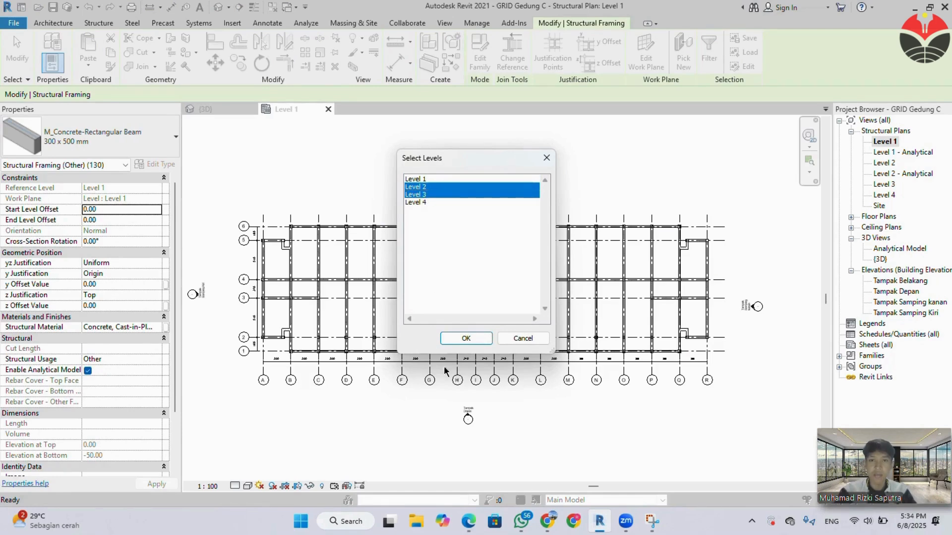
pyautogui.click(465, 338)
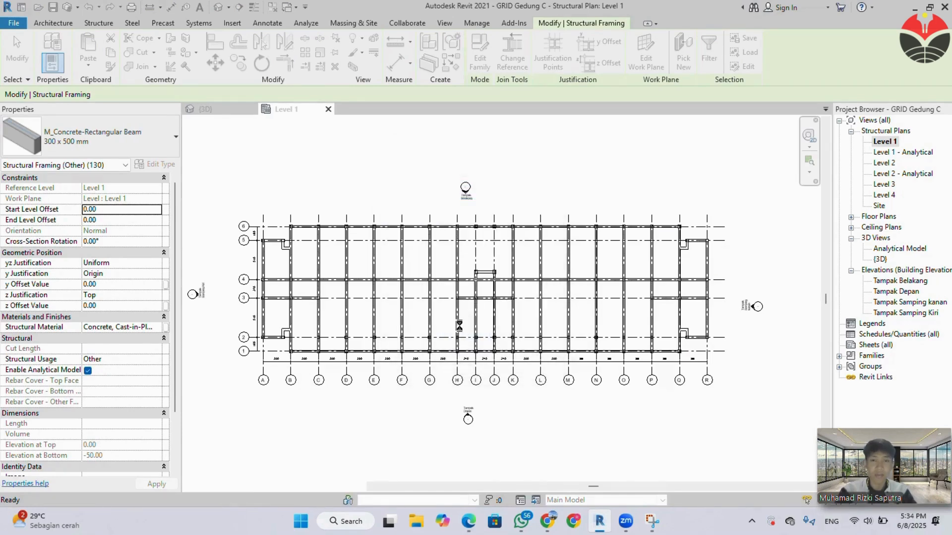
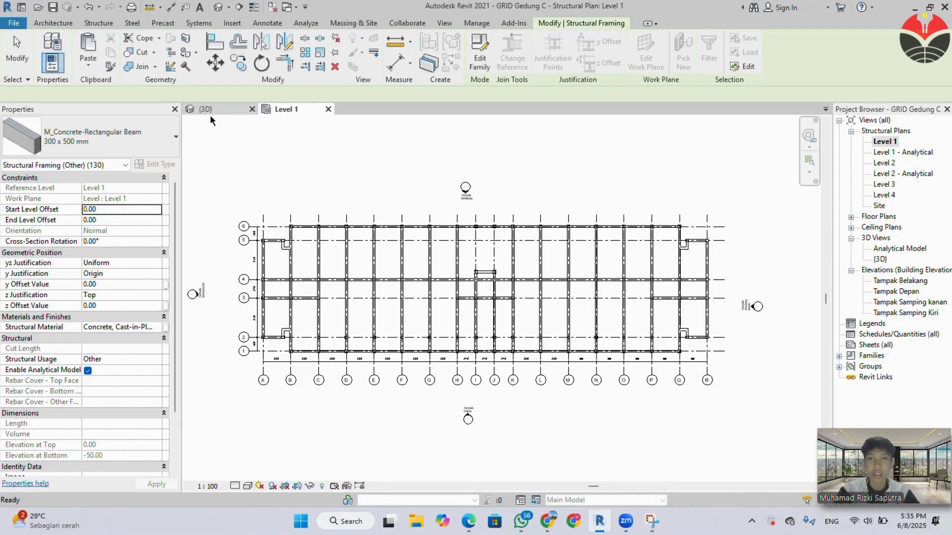
# Set the 3D view to the Shaded visual style and inspect the beams copied to the upper levels.
pyautogui.hotkey('ctrl', 'Tab')
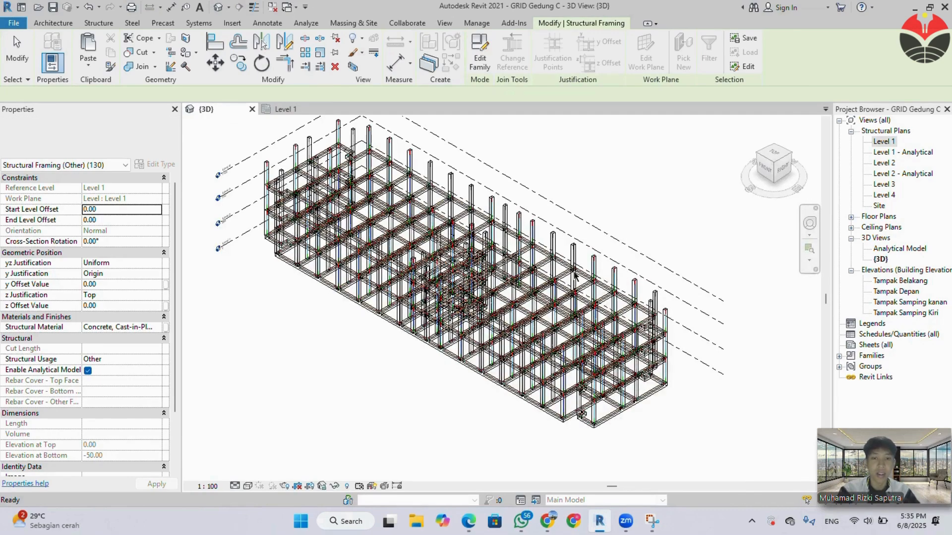
pyautogui.click(248, 487)
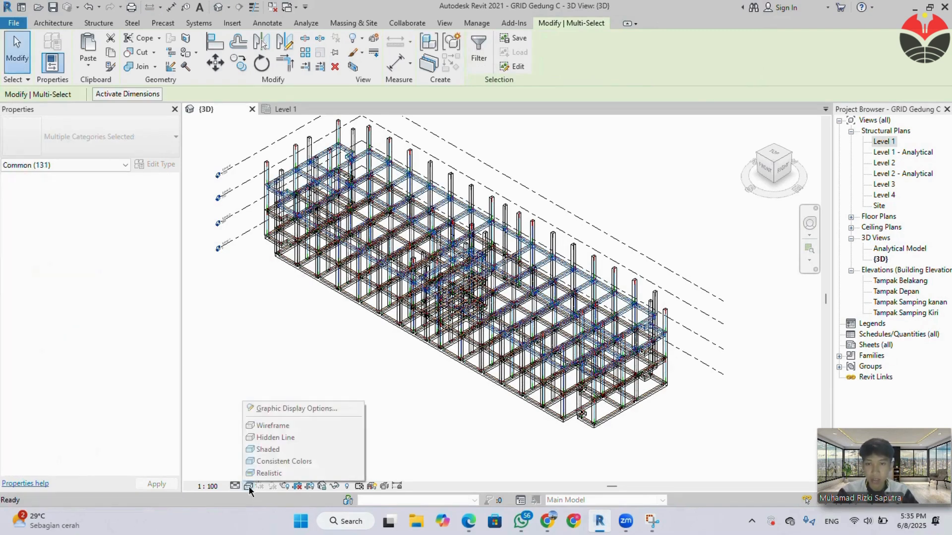
pyautogui.click(268, 449)
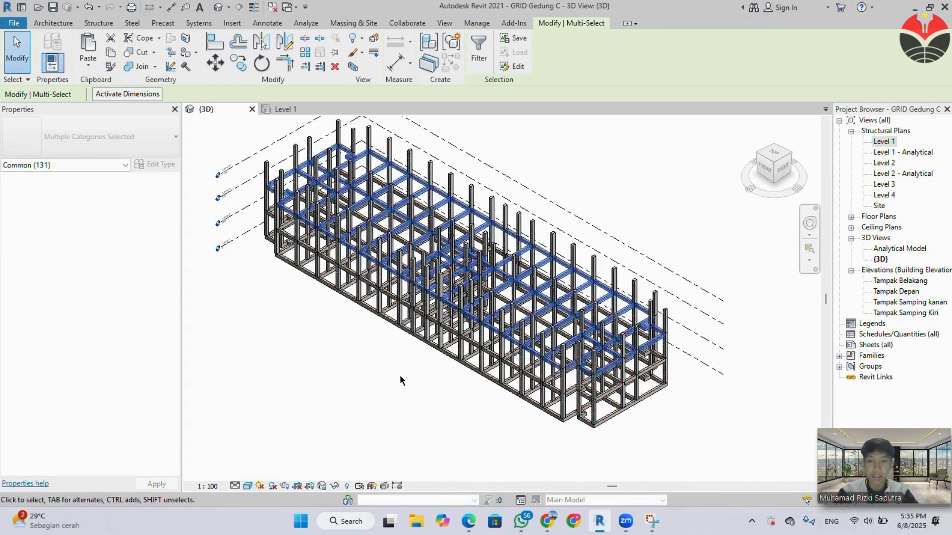
pyautogui.keyDown('shift'); pyautogui.moveTo(423, 364); pyautogui.dragTo(434, 332, button='middle'); pyautogui.keyUp('shift')
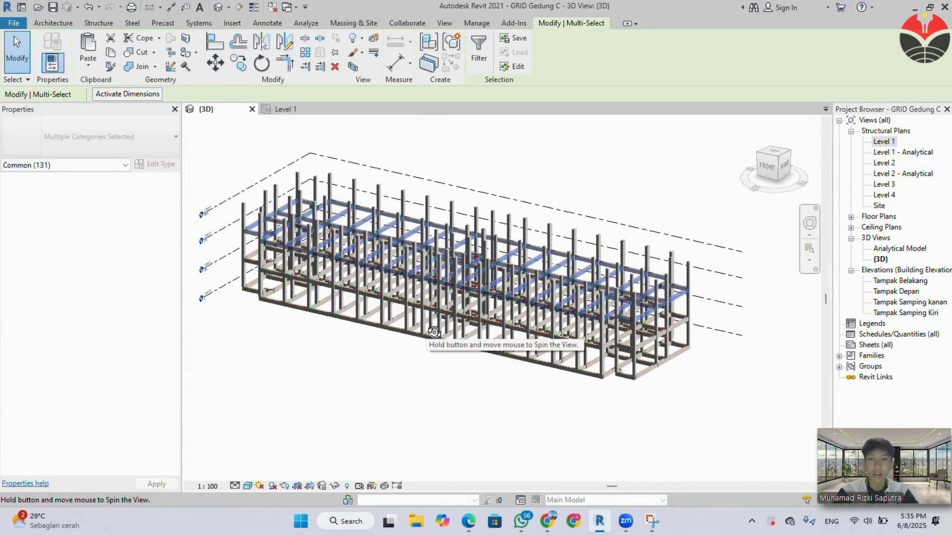
pyautogui.moveTo(391, 369); pyautogui.dragTo(395, 375, button='middle')
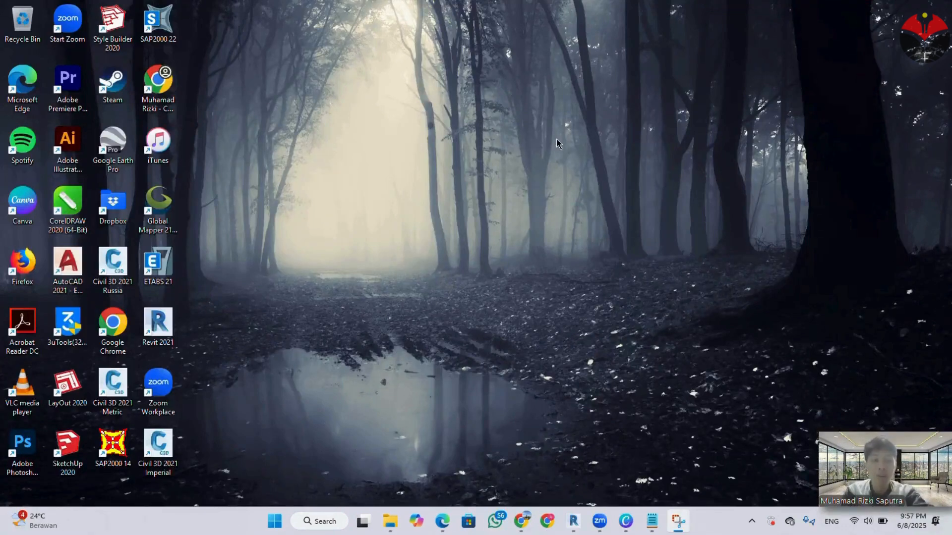
# Switch to Revit and open the Level 1 structural plan.
pyautogui.press('XF86MonBrightnessUp')
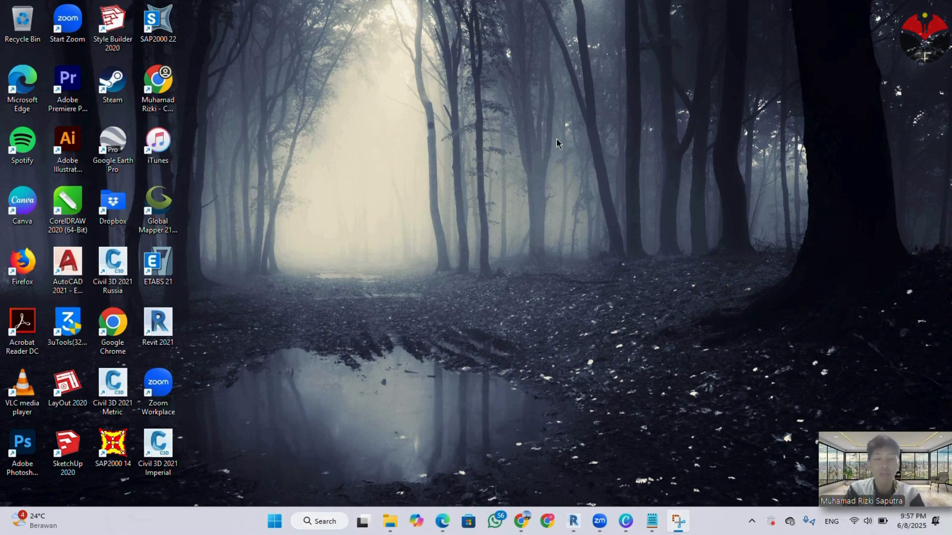
pyautogui.click(573, 520)
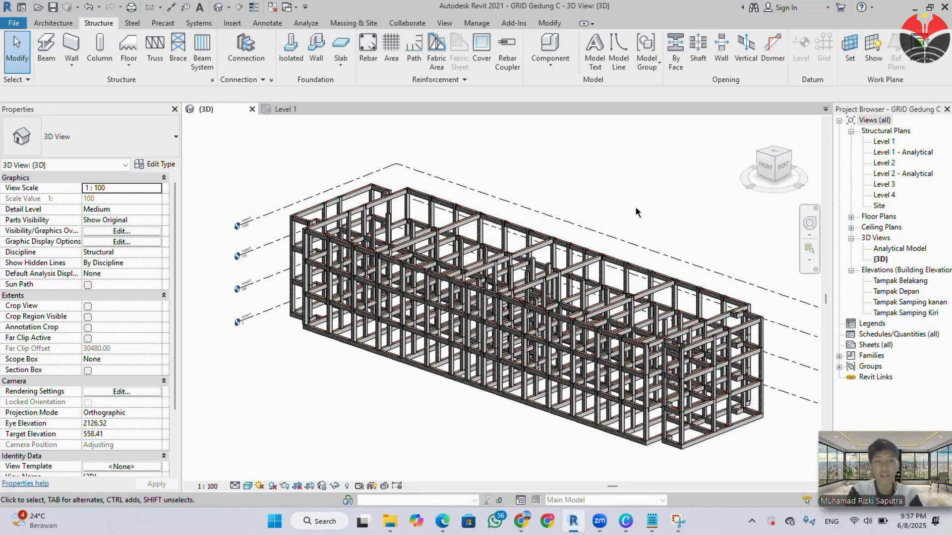
pyautogui.click(297, 110)
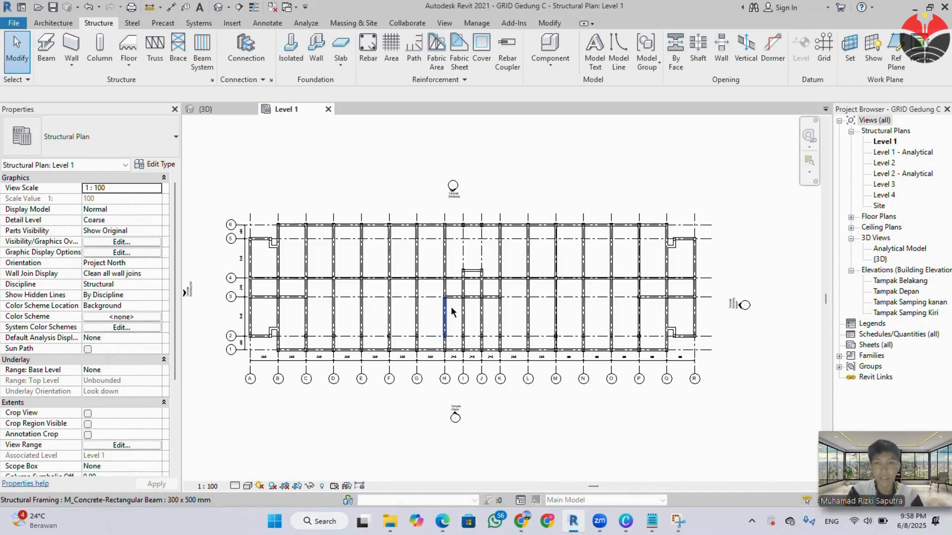
pyautogui.scroll(-1, 511, 307)
pyautogui.scroll(1, 568, 304)
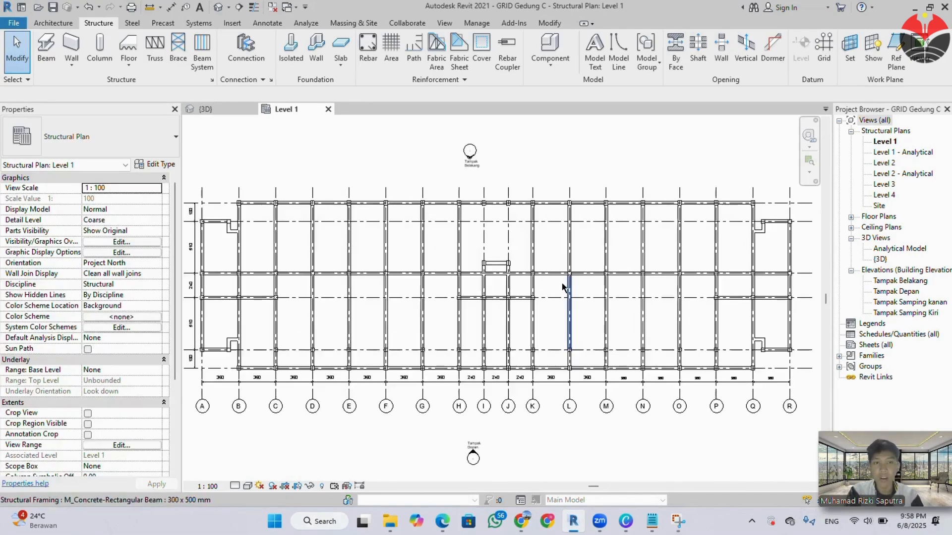
pyautogui.scroll(1, 574, 304)
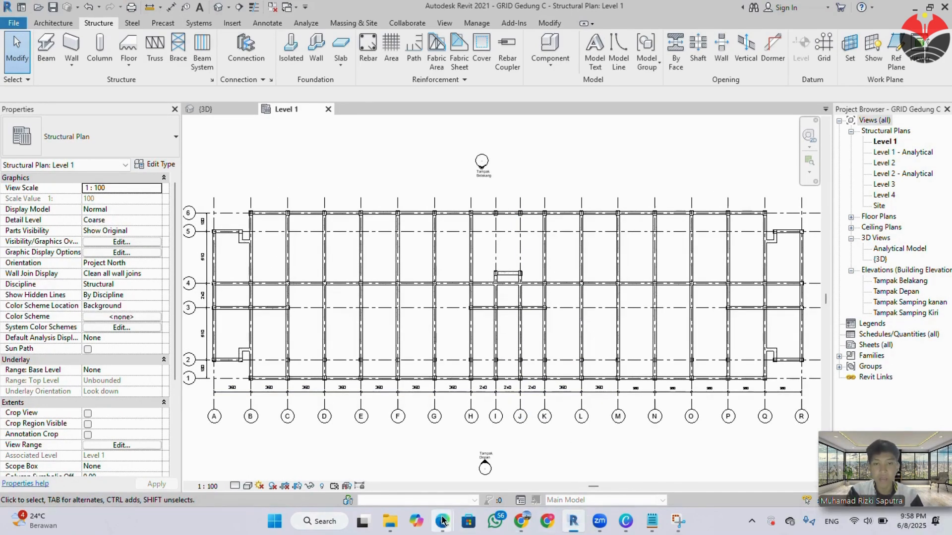
# Check the specification PDF for the B2 secondary beam size and its positions on the beam plan.
pyautogui.moveTo(442, 521)
pyautogui.click(394, 463)
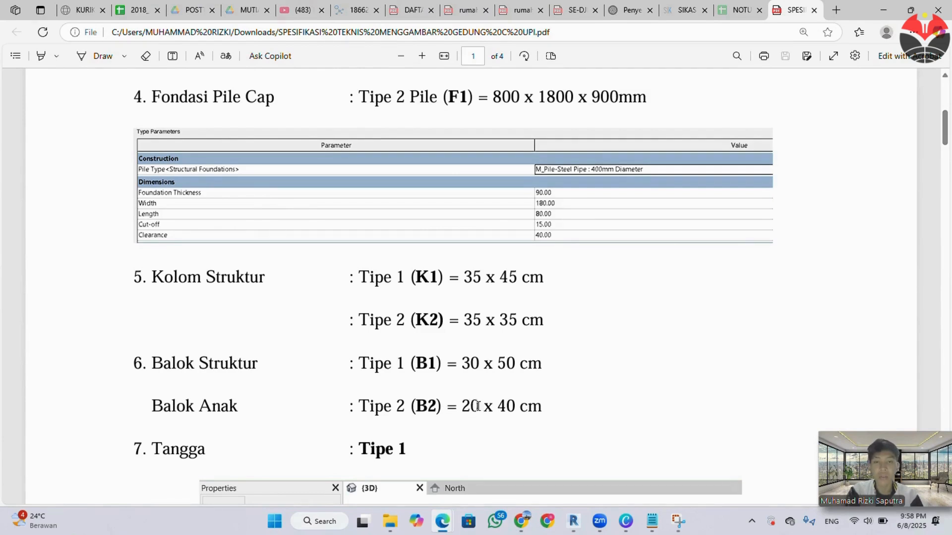
pyautogui.scroll(-20, 548, 386)
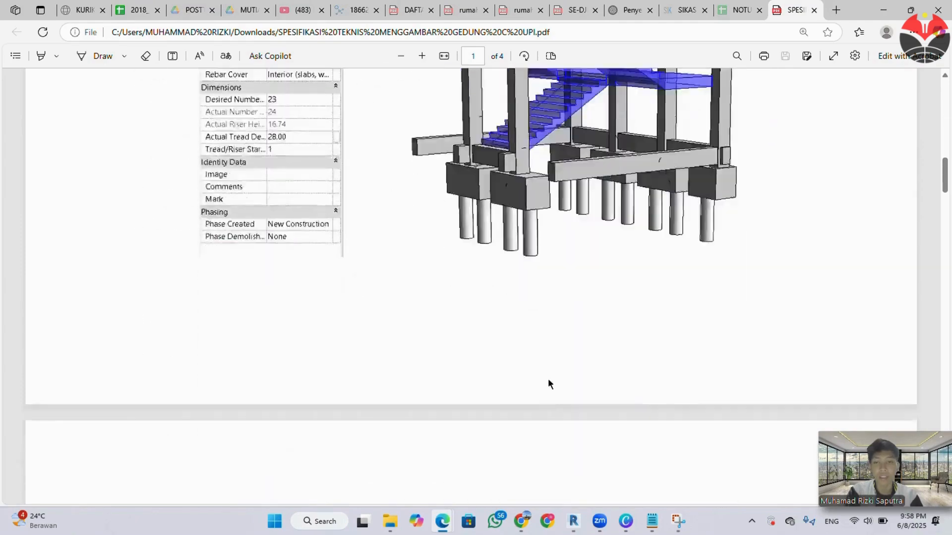
pyautogui.scroll(-15, 548, 384)
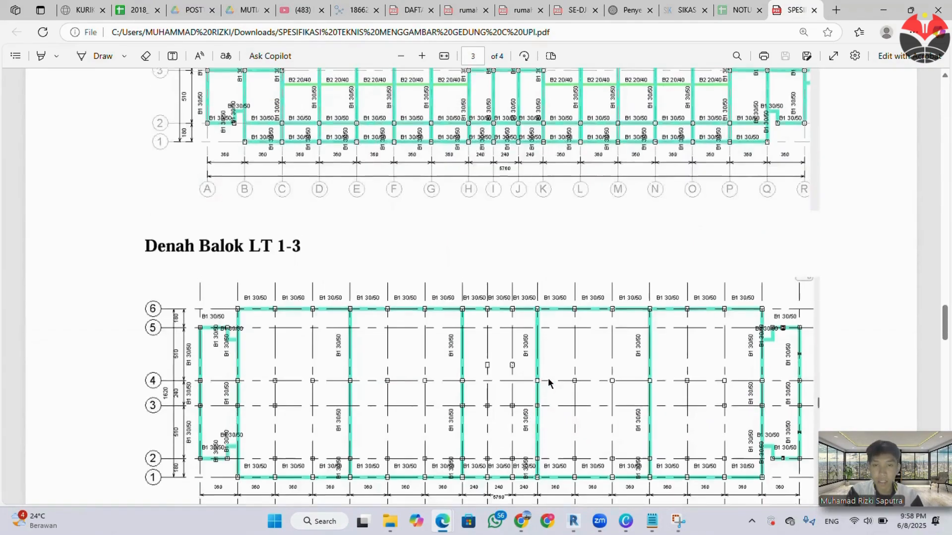
pyautogui.scroll(4, 549, 377)
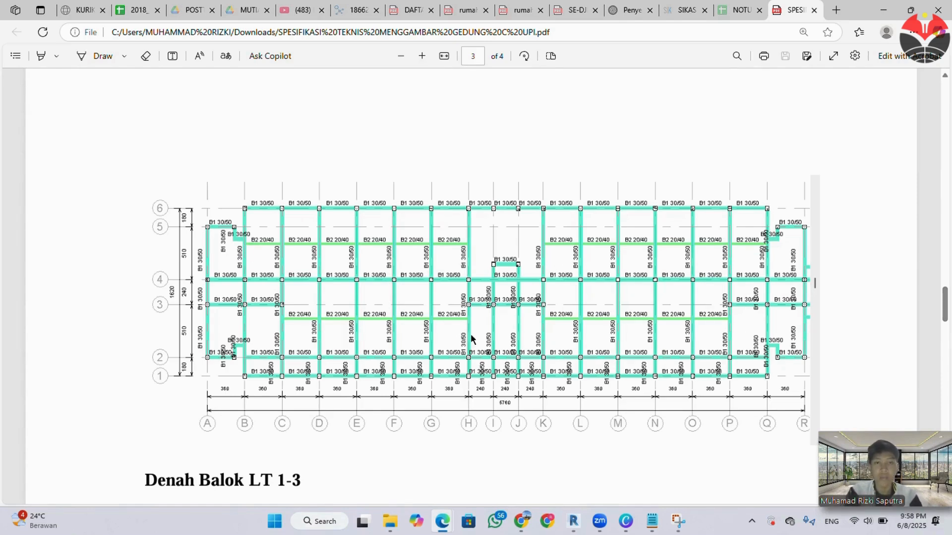
pyautogui.click(884, 5)
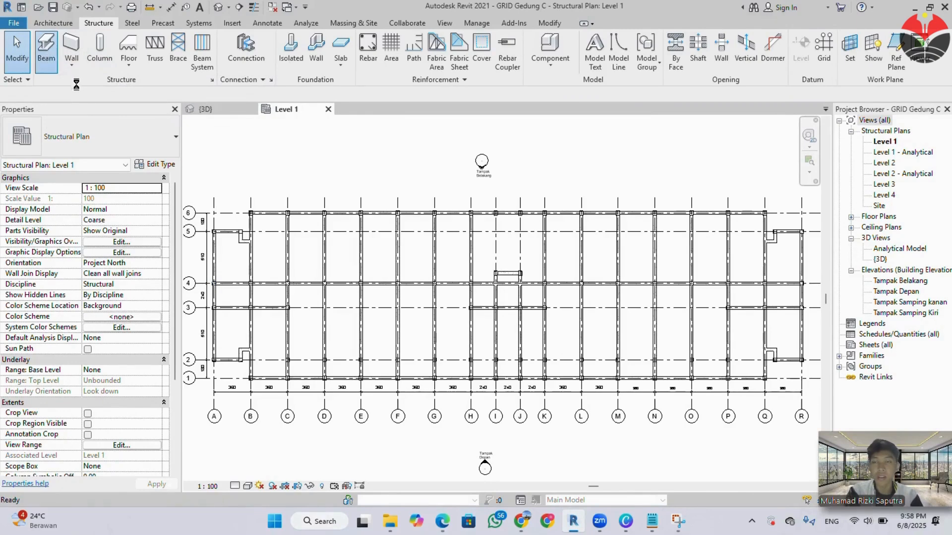
# Duplicate the concrete rectangular beam type as 200 x 400 mm, with b set to 20 and h to 40.
pyautogui.press('b')
pyautogui.press('m')
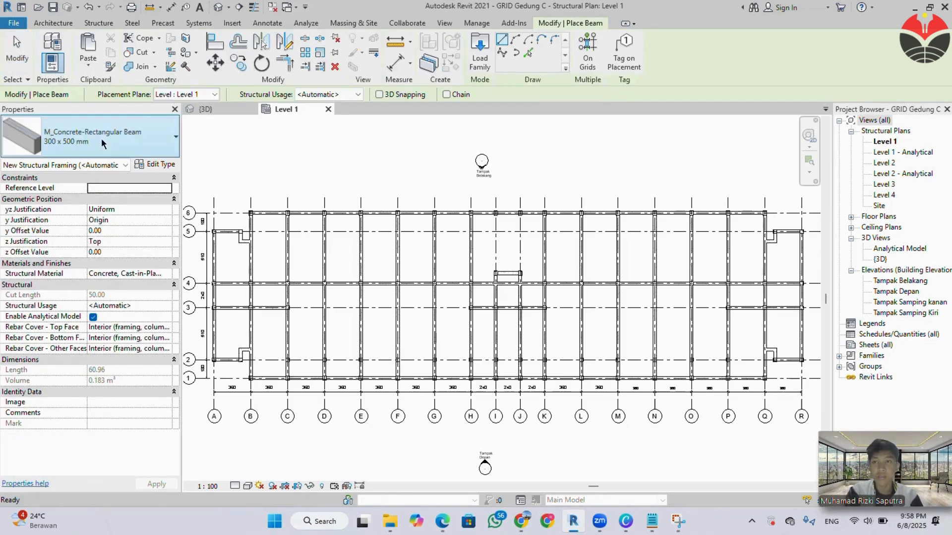
pyautogui.click(155, 167)
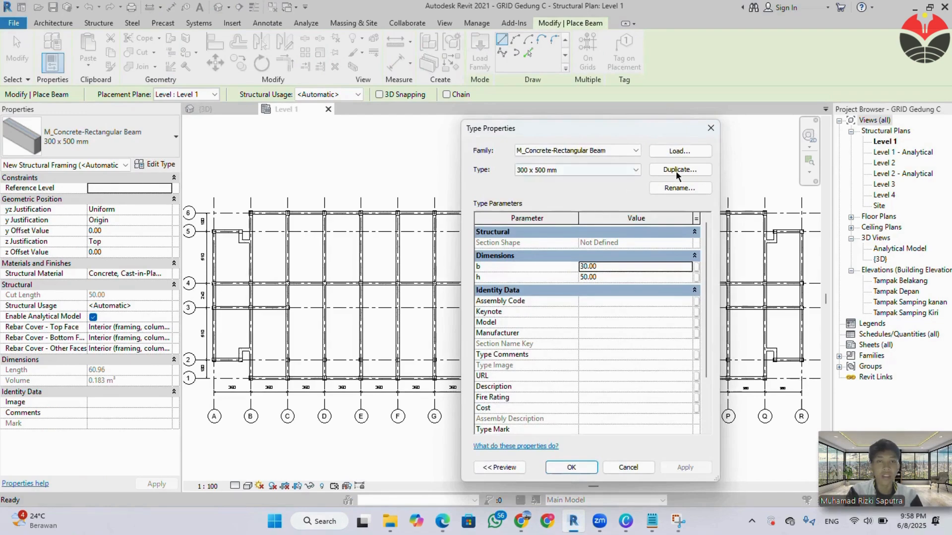
pyautogui.click(676, 170)
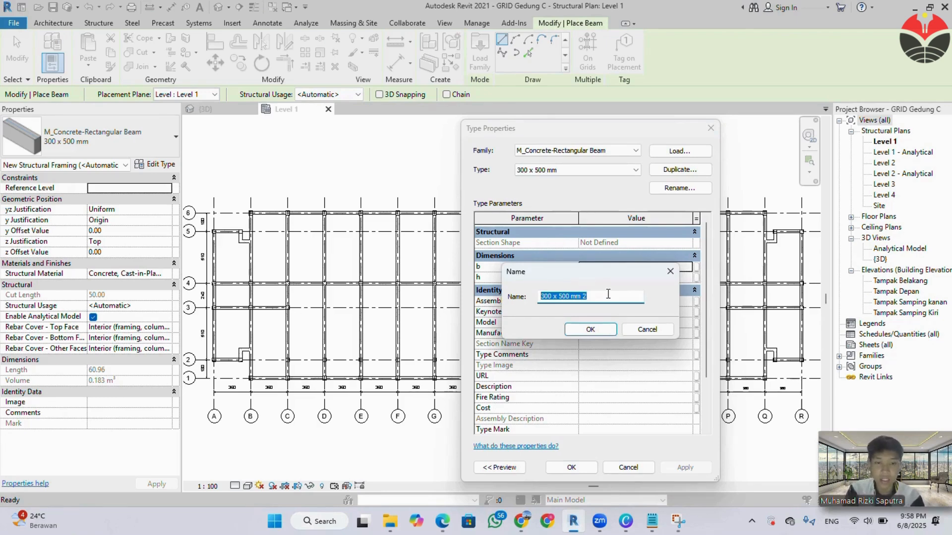
pyautogui.write('2')
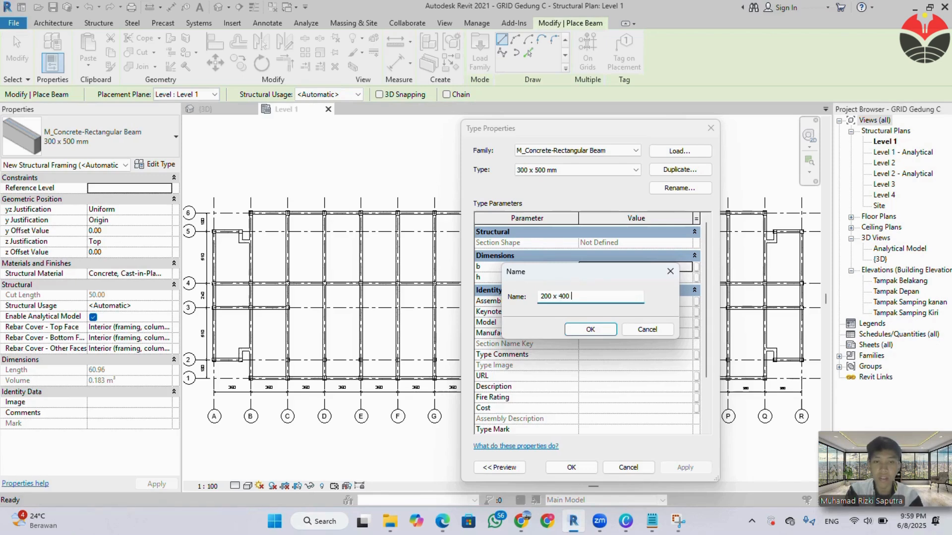
pyautogui.click(612, 328)
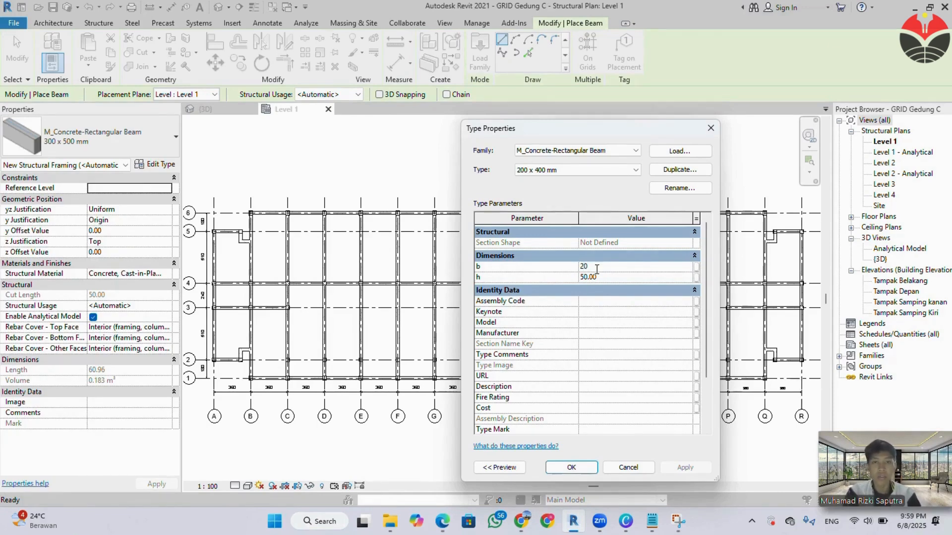
pyautogui.press('Tab')
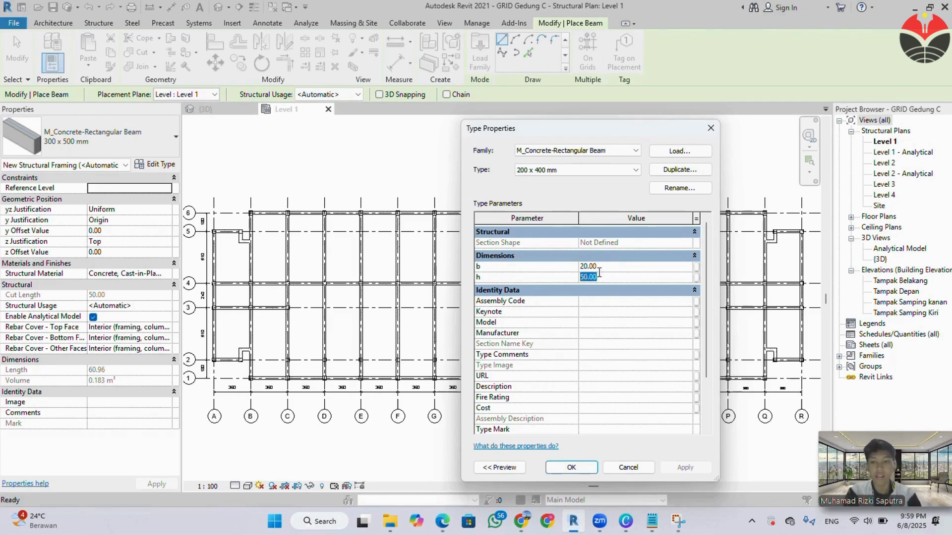
pyautogui.click(561, 467)
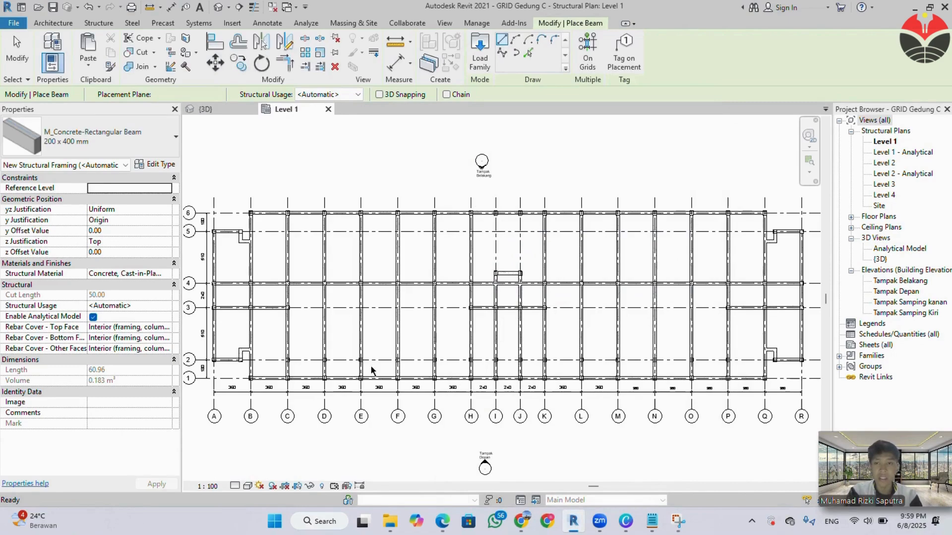
# Place 200 x 400 mm beams between grids 3 and 2, about 340 cm from grid 4, spanning C to D, D to E and E to F.
pyautogui.scroll(4, 295, 322)
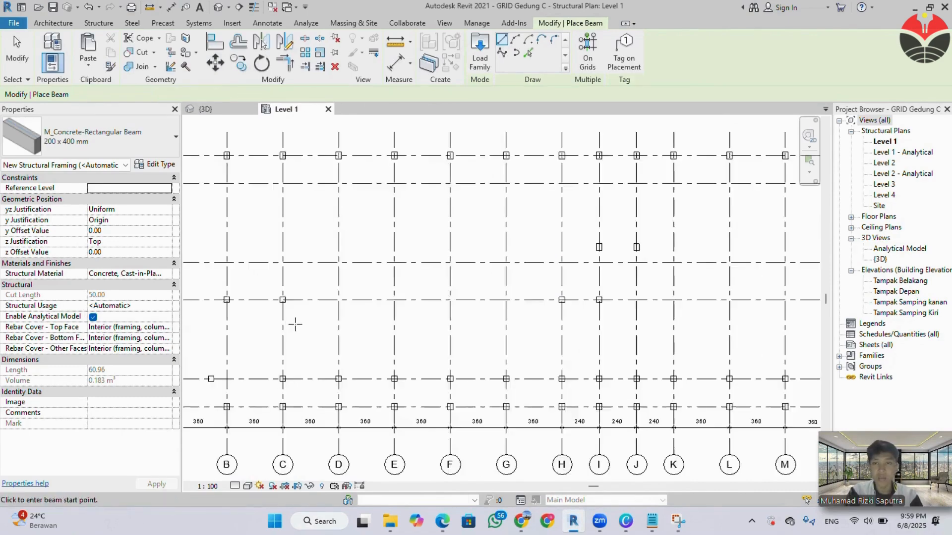
pyautogui.scroll(2, 283, 297)
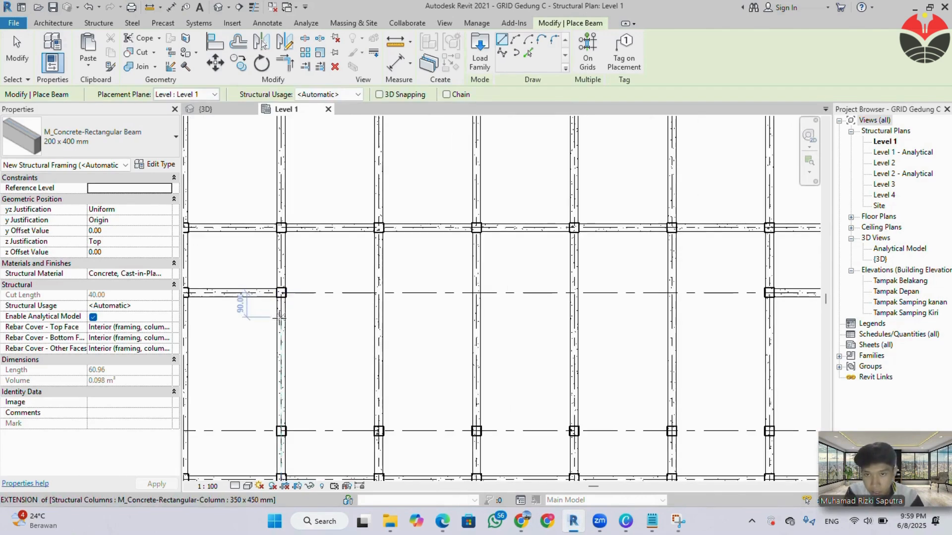
pyautogui.click(281, 320)
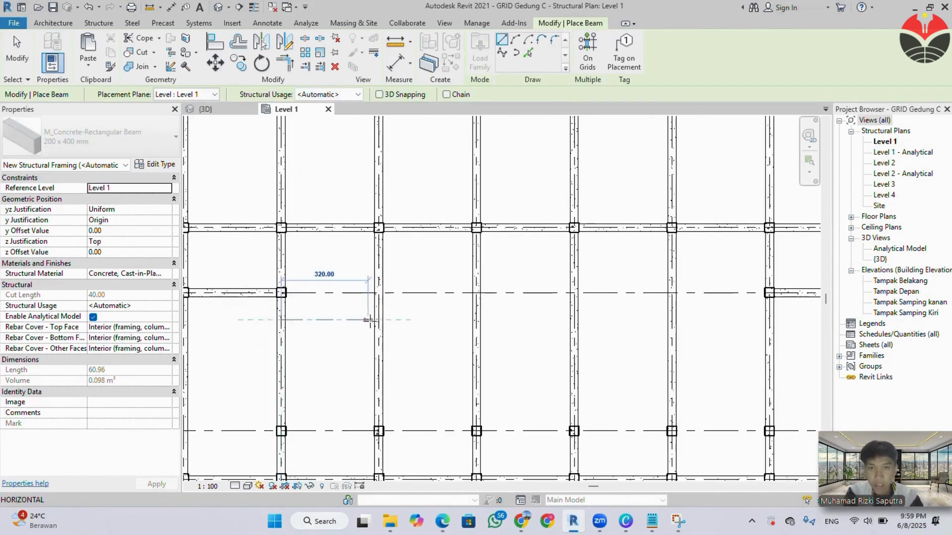
pyautogui.click(378, 320)
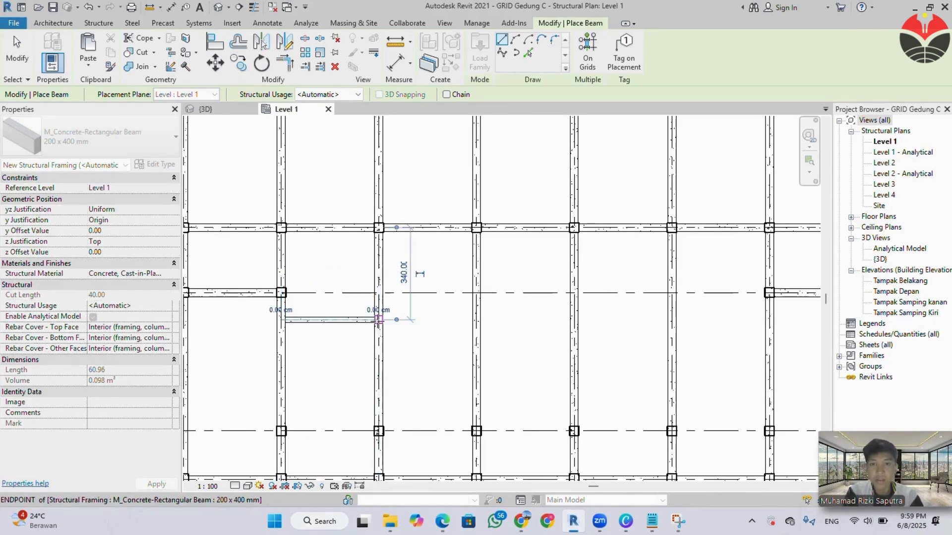
pyautogui.click(378, 320)
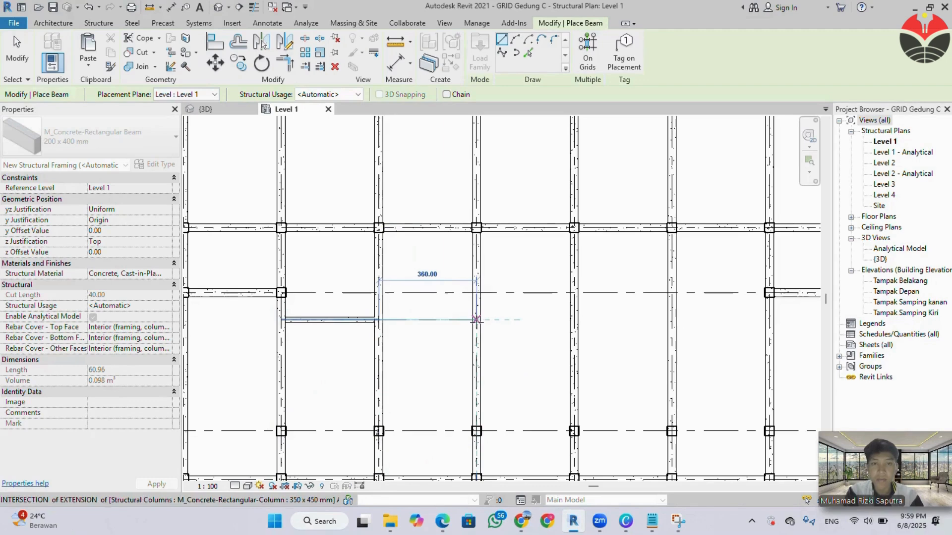
pyautogui.click(476, 319)
pyautogui.click(476, 320)
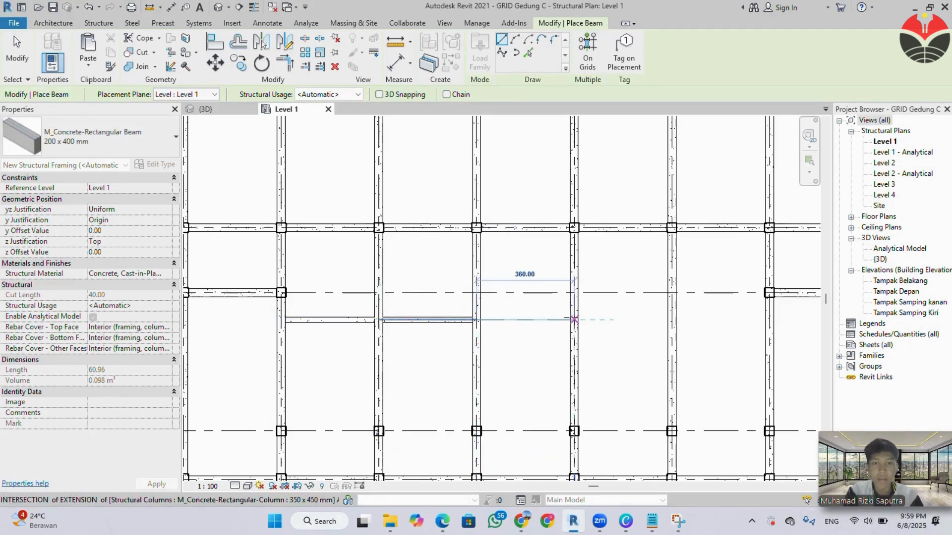
pyautogui.click(573, 320)
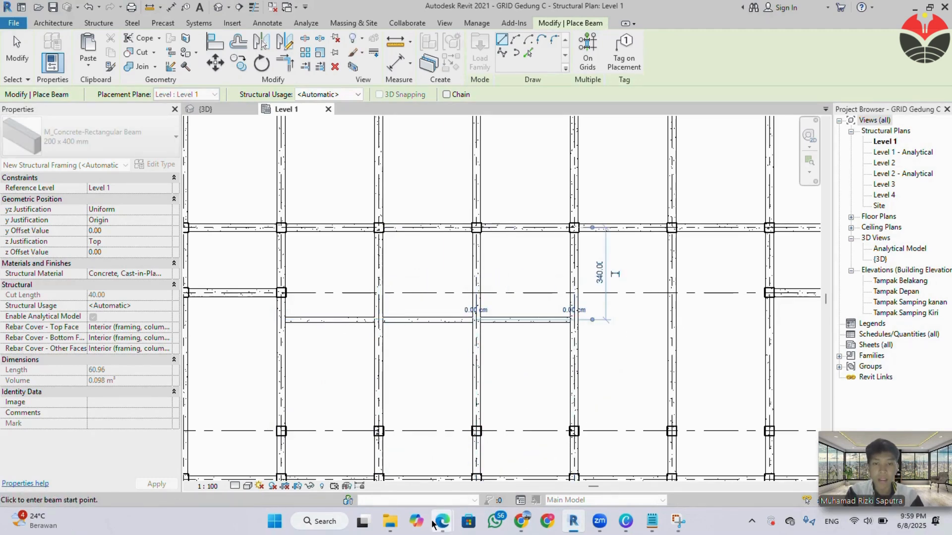
# Check the B2 beam extents in the specification PDF and continue the 200 x 400 mm beam row from grid F to G and G to H.
pyautogui.moveTo(440, 521)
pyautogui.moveTo(414, 476)
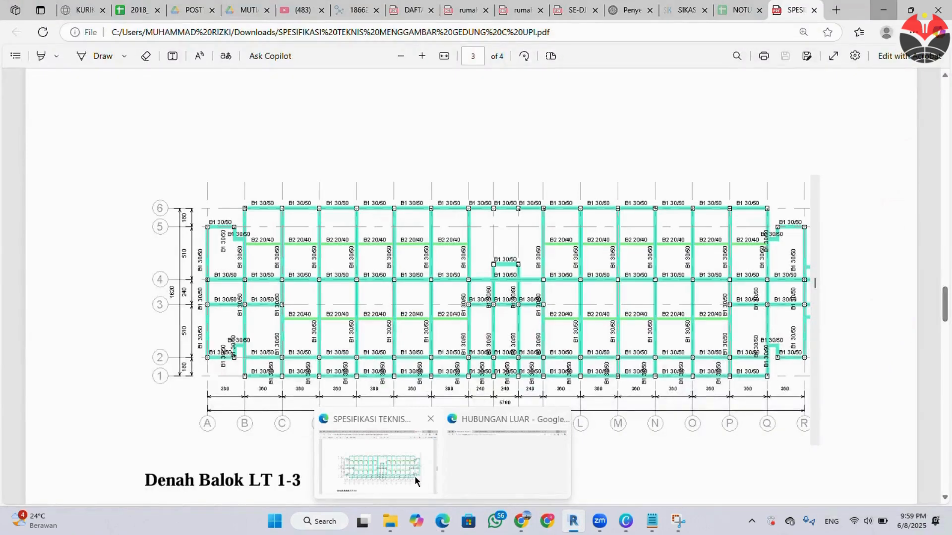
pyautogui.click(415, 476)
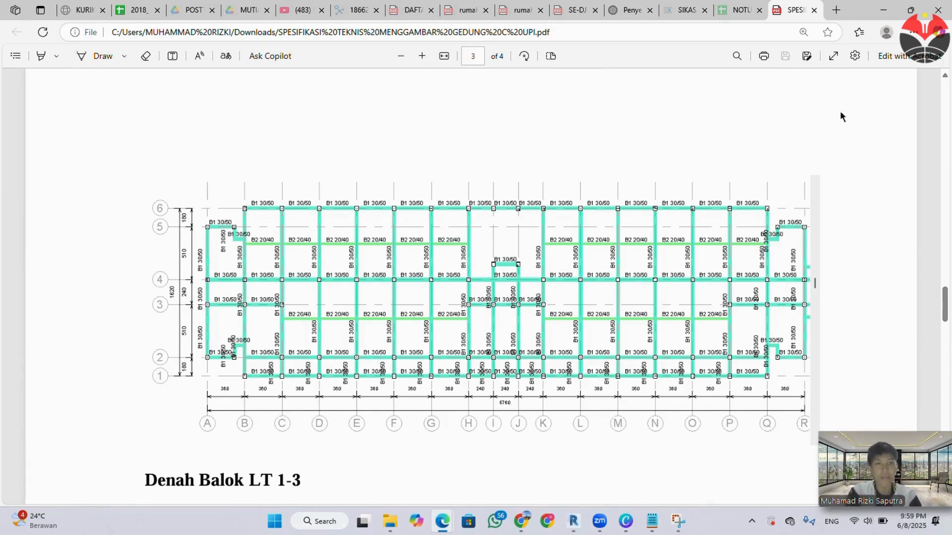
pyautogui.click(881, 5)
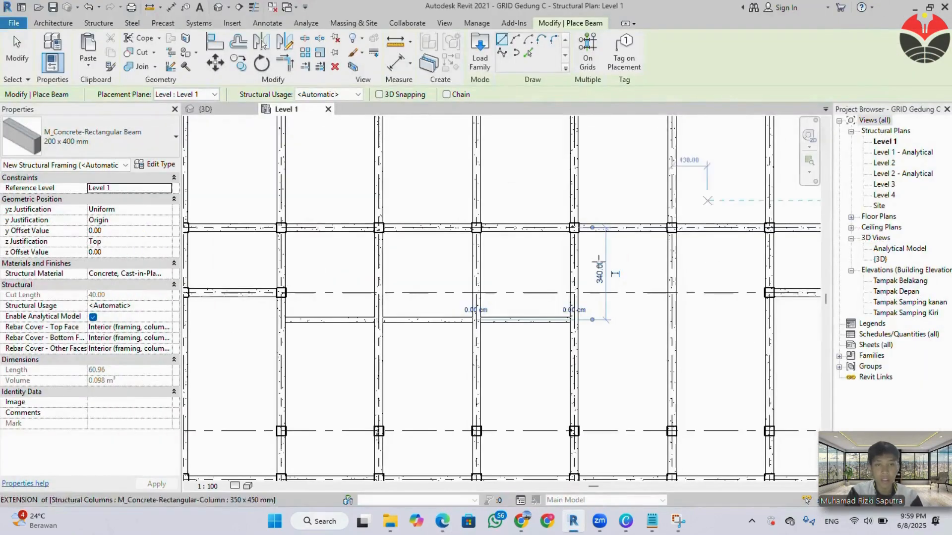
pyautogui.click(574, 320)
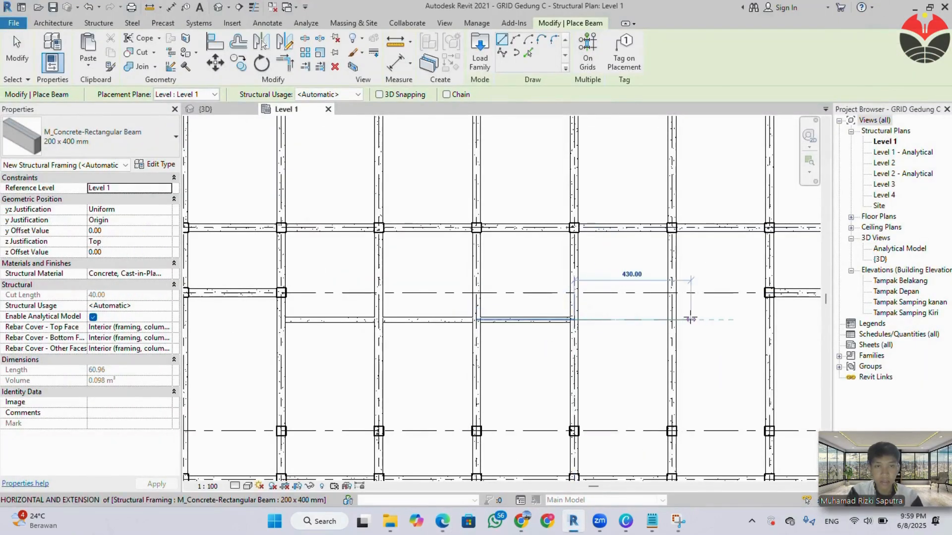
pyautogui.click(672, 320)
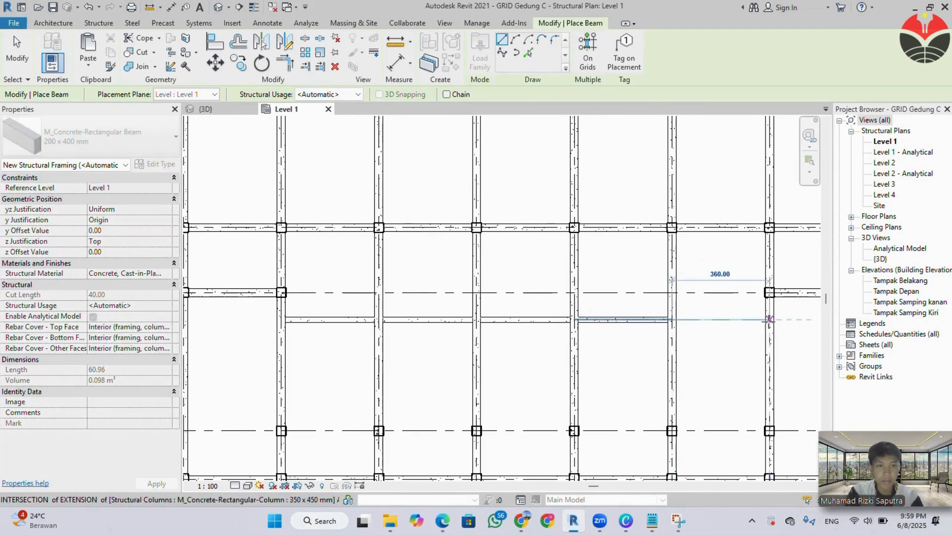
pyautogui.click(769, 320)
# Continue the 200 x 400 mm beam row between grids 3 and 2 past the central bay, spanning K to L and L to M.
pyautogui.scroll(-2, 693, 349)
pyautogui.moveTo(693, 350); pyautogui.dragTo(430, 271, button='middle')
pyautogui.click(640, 237)
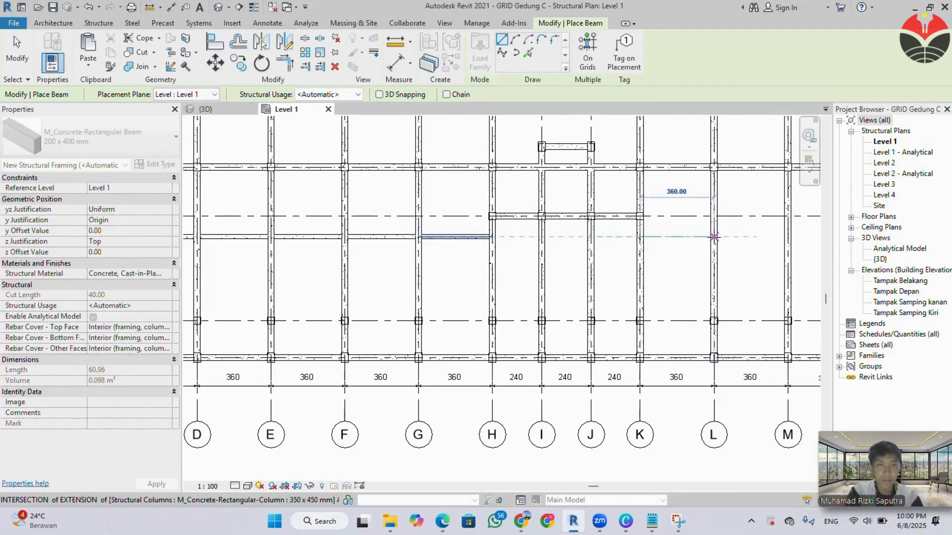
pyautogui.click(713, 237)
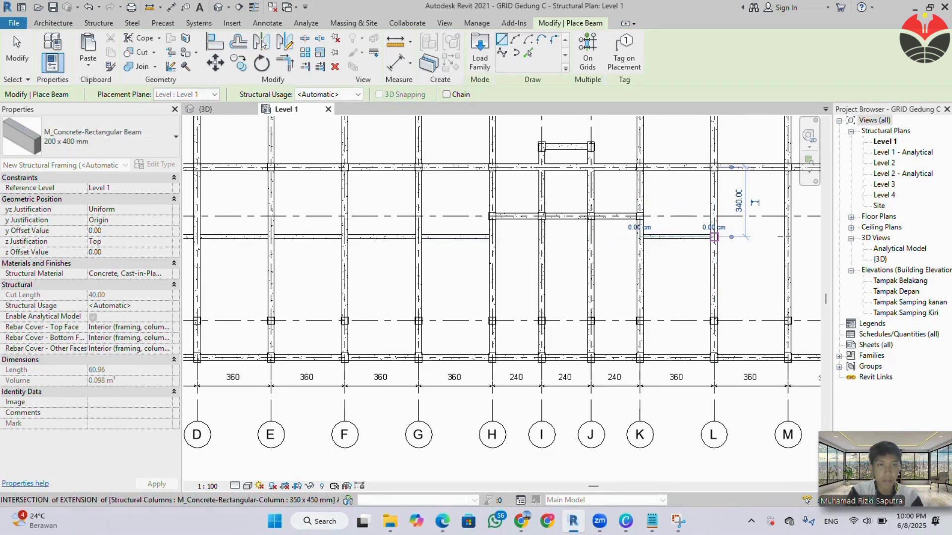
pyautogui.click(714, 237)
pyautogui.click(788, 237)
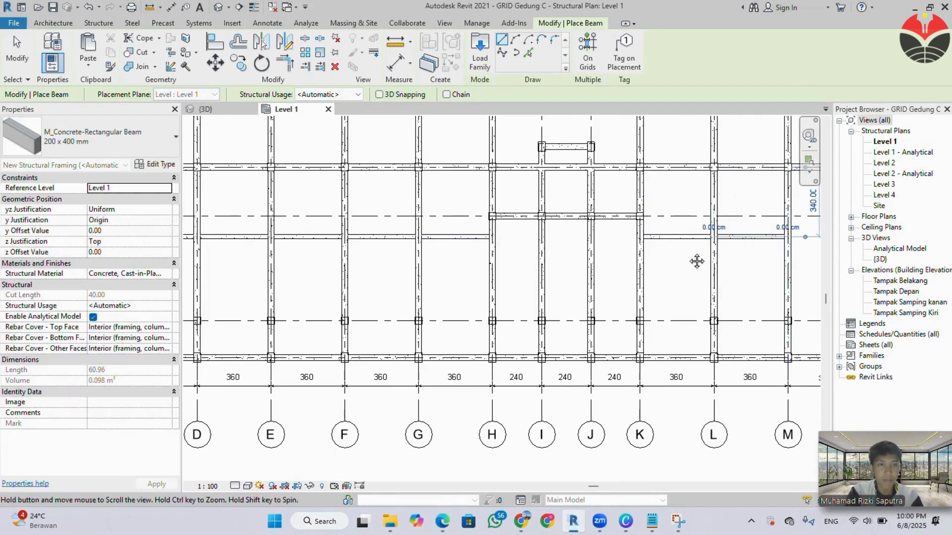
# Extend the beam row between grids 3 and 2 with 200 x 400 mm beams spanning M to N, N to O and O to P.
pyautogui.moveTo(695, 261); pyautogui.dragTo(517, 262, button='middle')
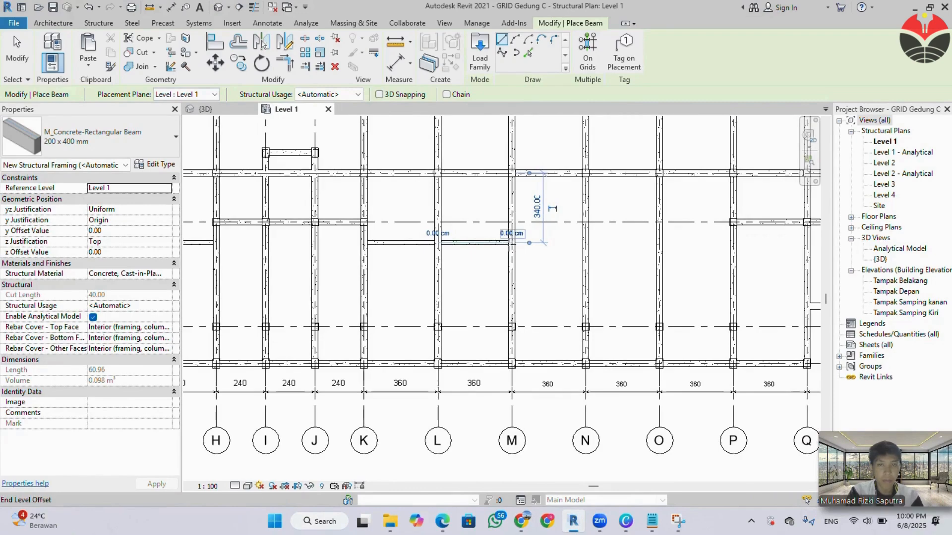
pyautogui.click(511, 242)
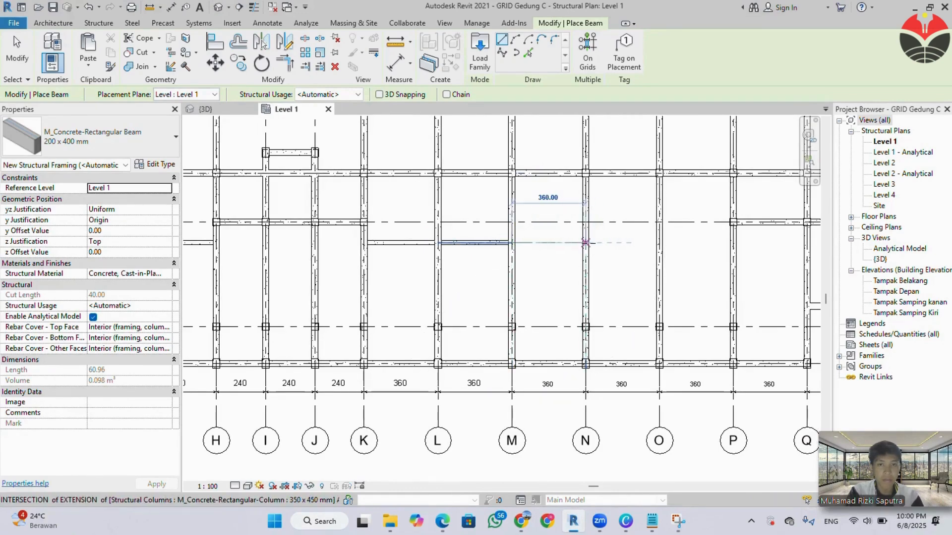
pyautogui.click(586, 242)
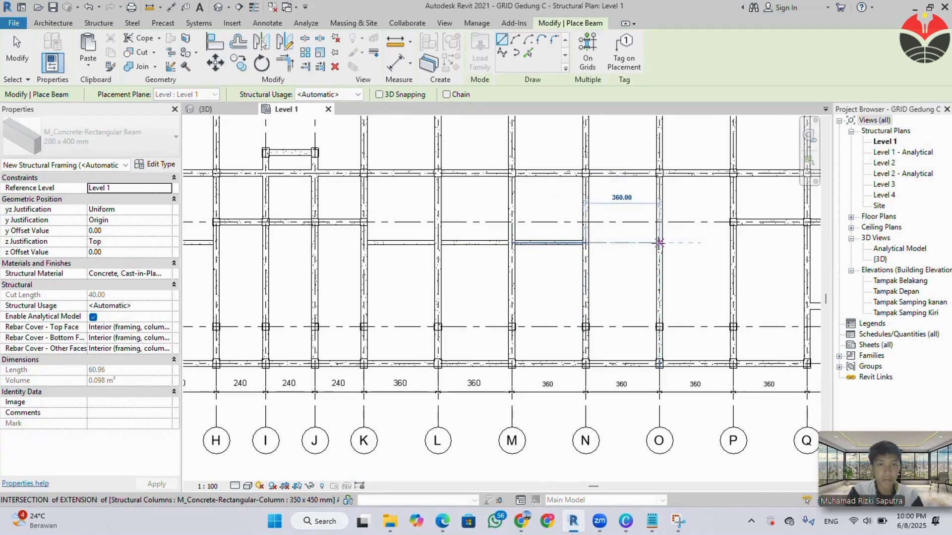
pyautogui.click(658, 242)
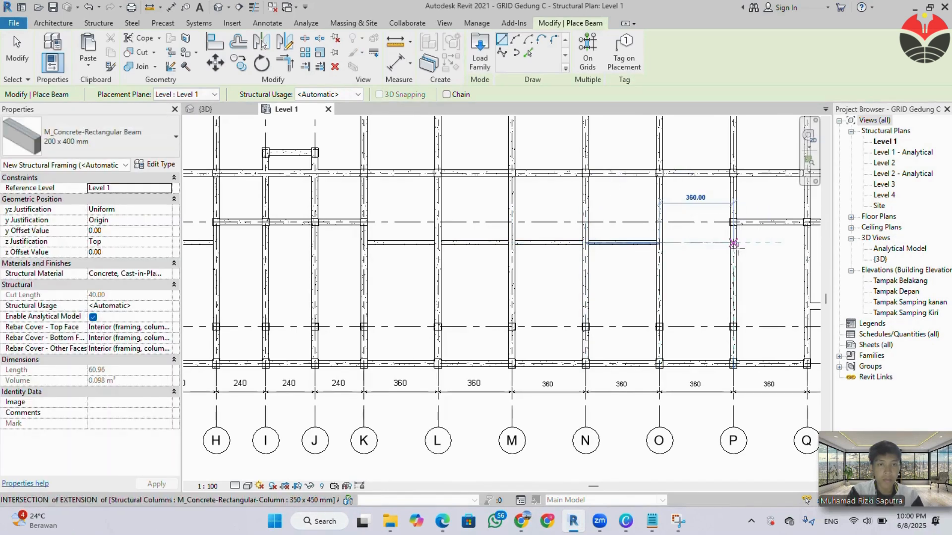
pyautogui.click(733, 243)
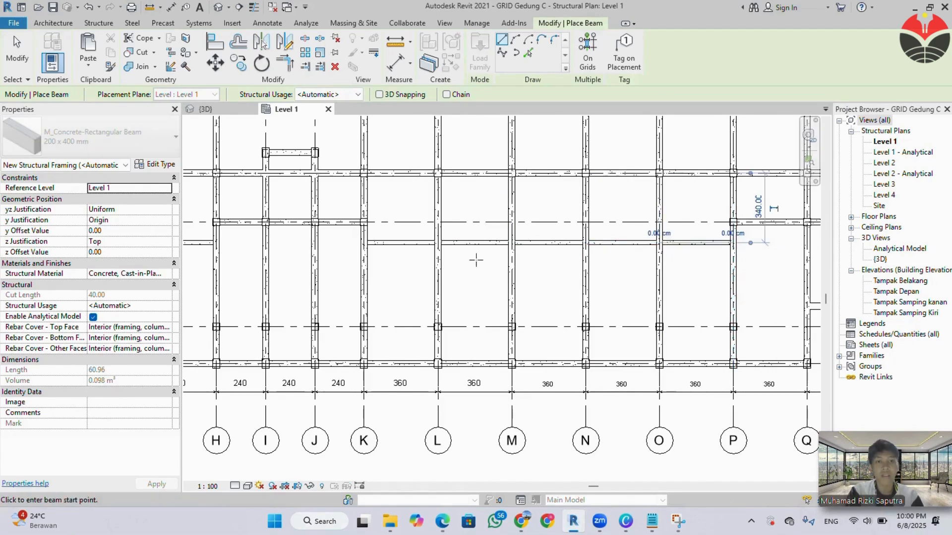
# Place a 200 x 400 mm beam from grid B to C between grids 5 and 4, about 330 cm from grid 6.
pyautogui.scroll(-2, 477, 259)
pyautogui.moveTo(459, 272); pyautogui.dragTo(638, 292, button='middle')
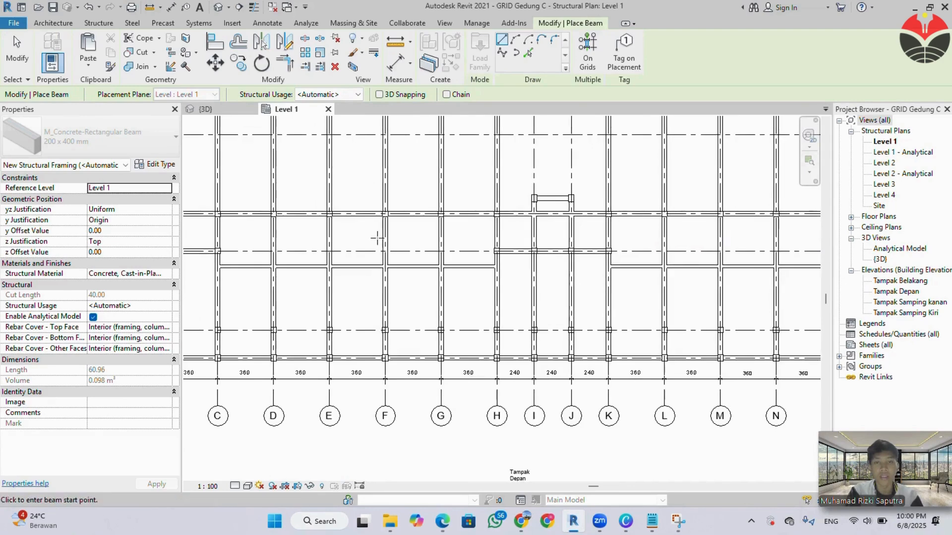
pyautogui.moveTo(372, 237); pyautogui.dragTo(597, 296, button='middle')
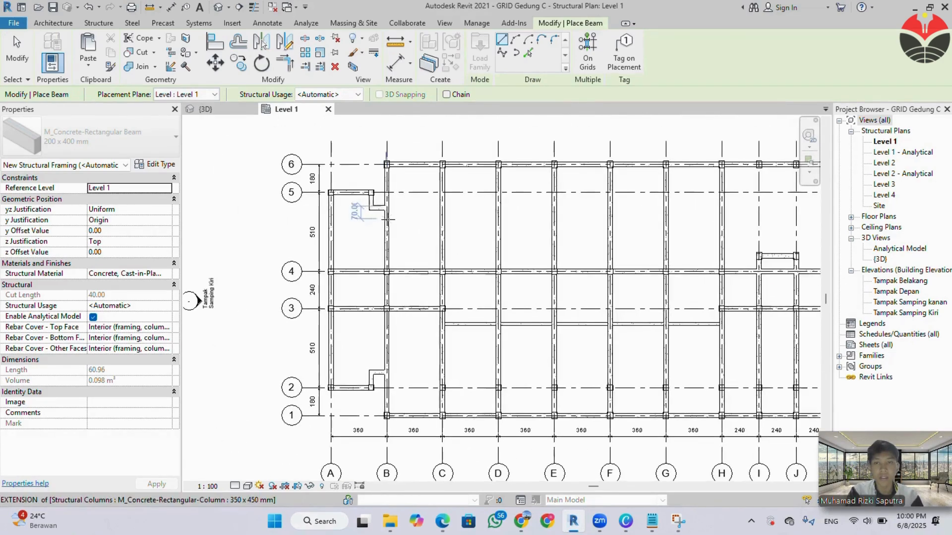
pyautogui.scroll(5, 384, 199)
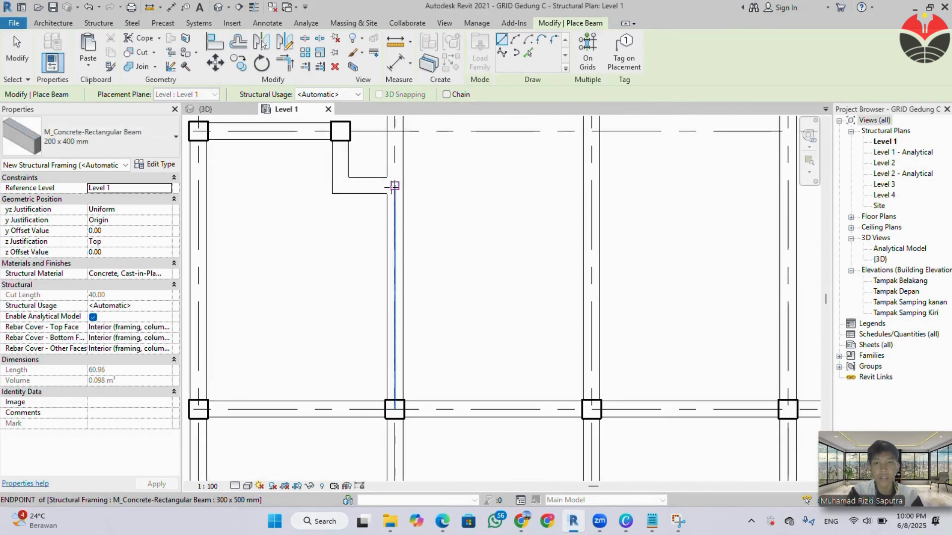
pyautogui.click(386, 192)
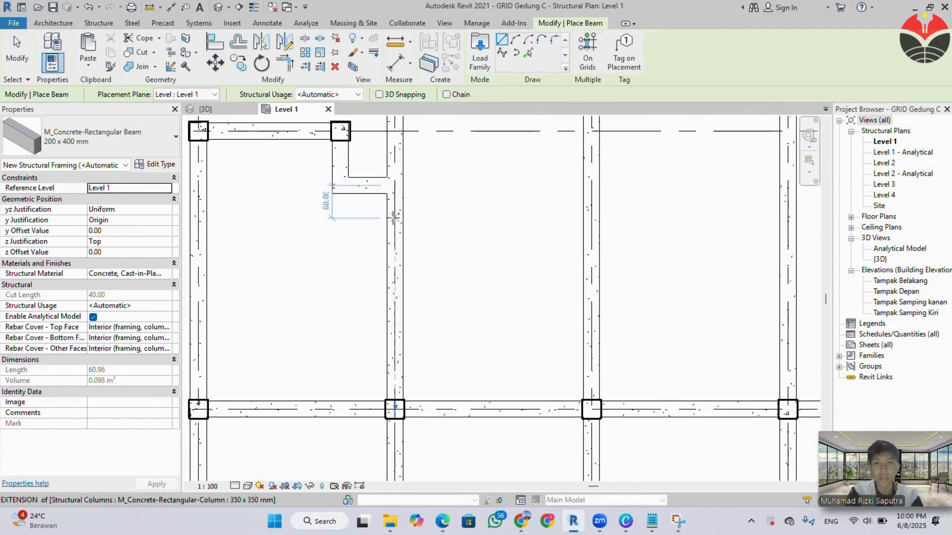
pyautogui.click(394, 213)
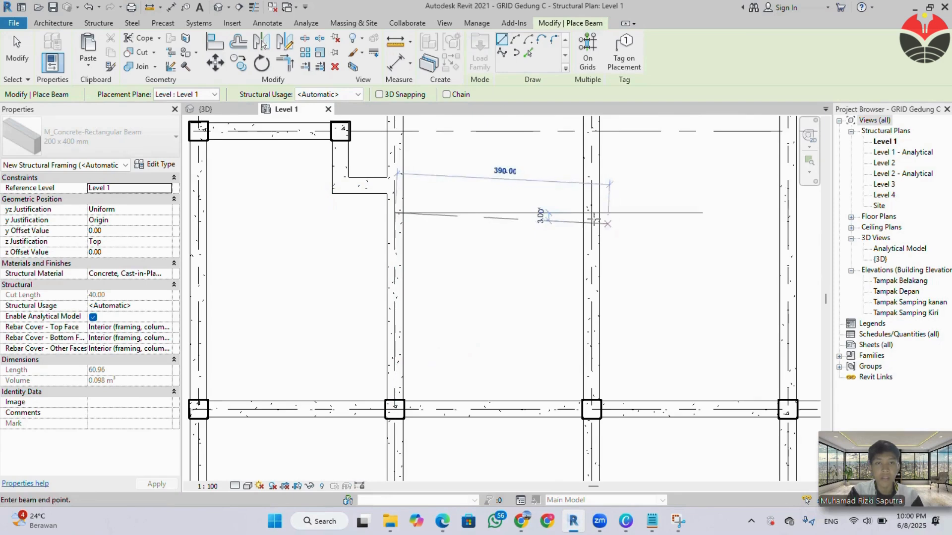
pyautogui.click(591, 213)
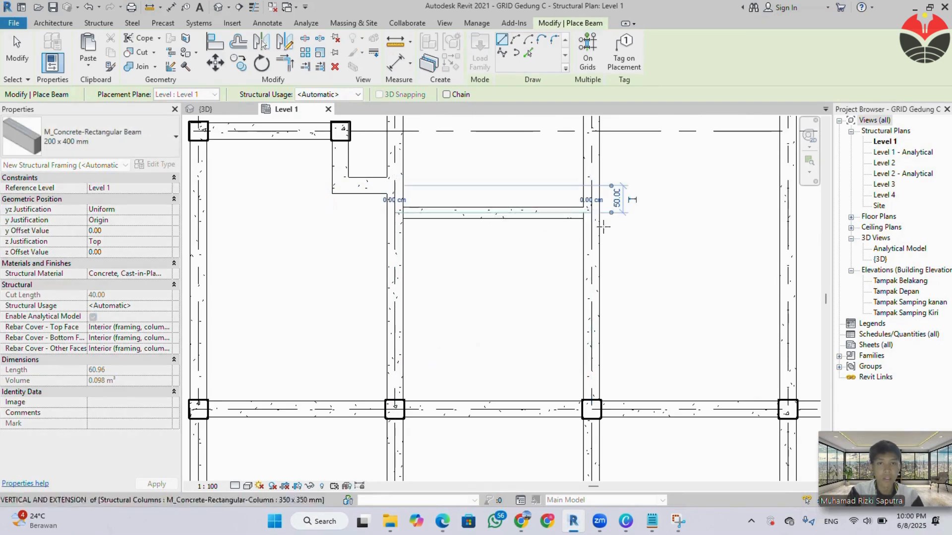
# Continue the 200 x 400 mm beam row between grids 5 and 4 bay by bay from grid C to grid H.
pyautogui.scroll(-2, 548, 269)
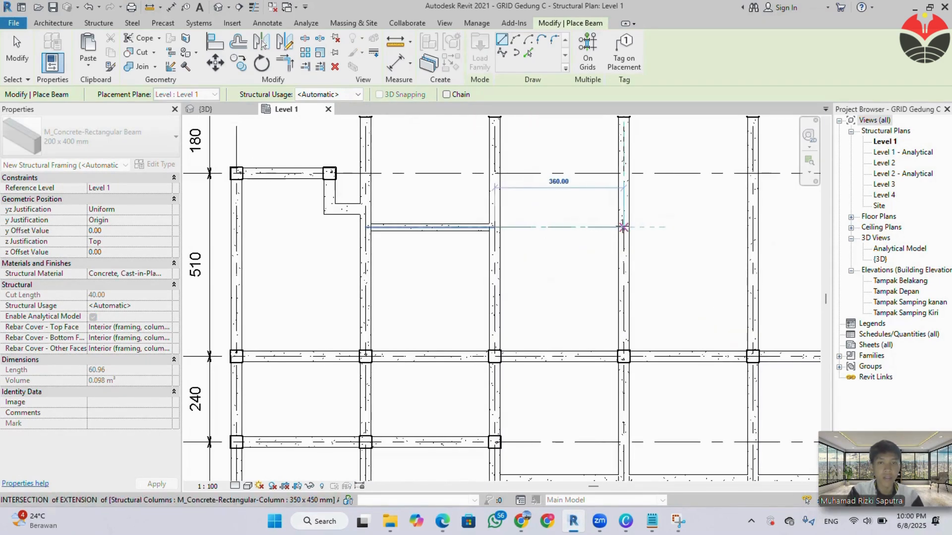
pyautogui.click(623, 226)
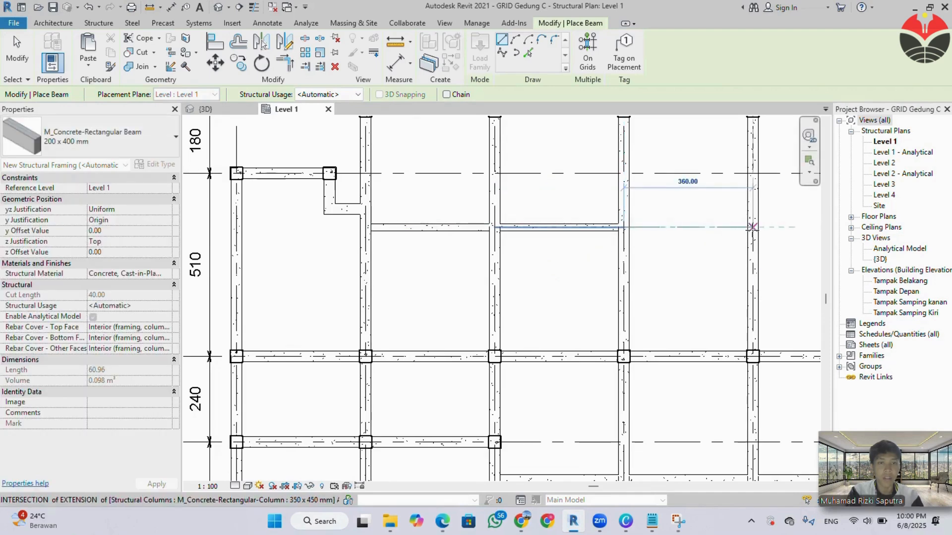
pyautogui.click(752, 227)
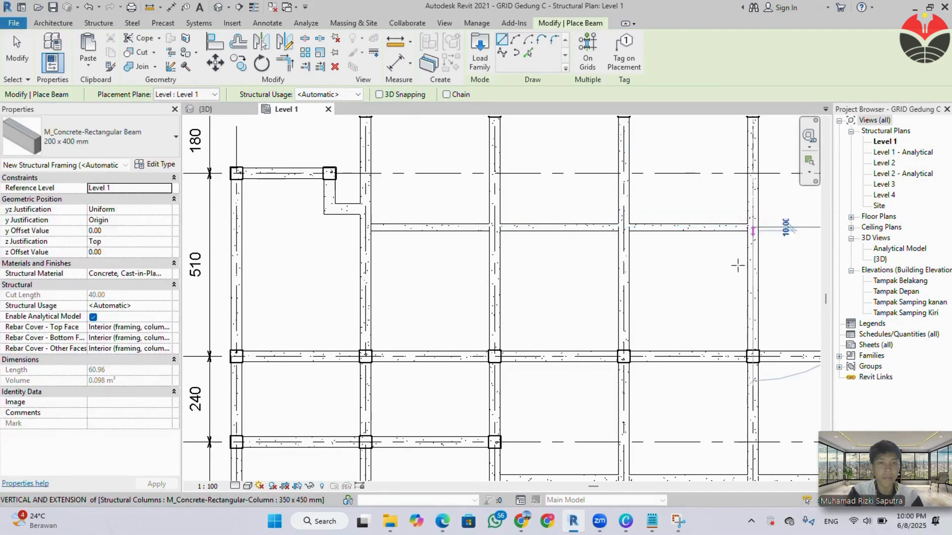
pyautogui.scroll(-5, 737, 266)
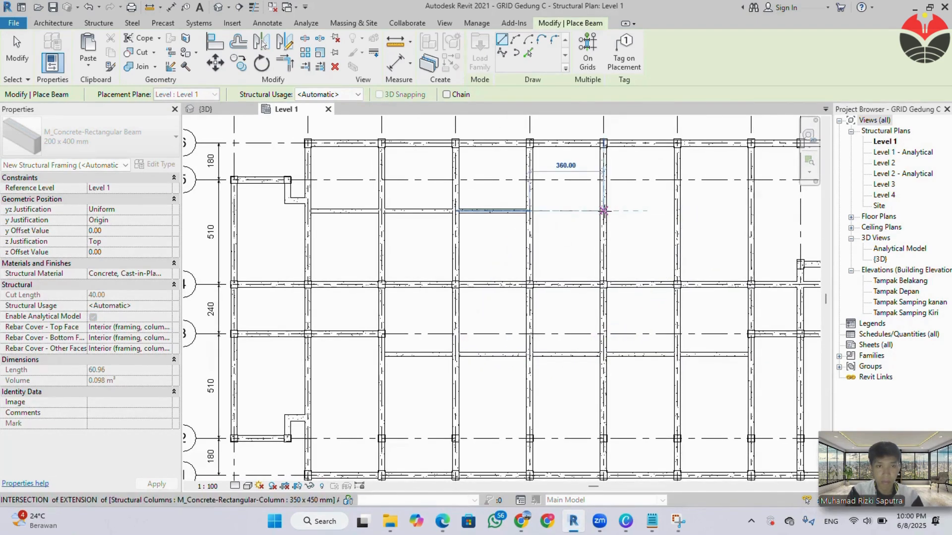
pyautogui.click(603, 211)
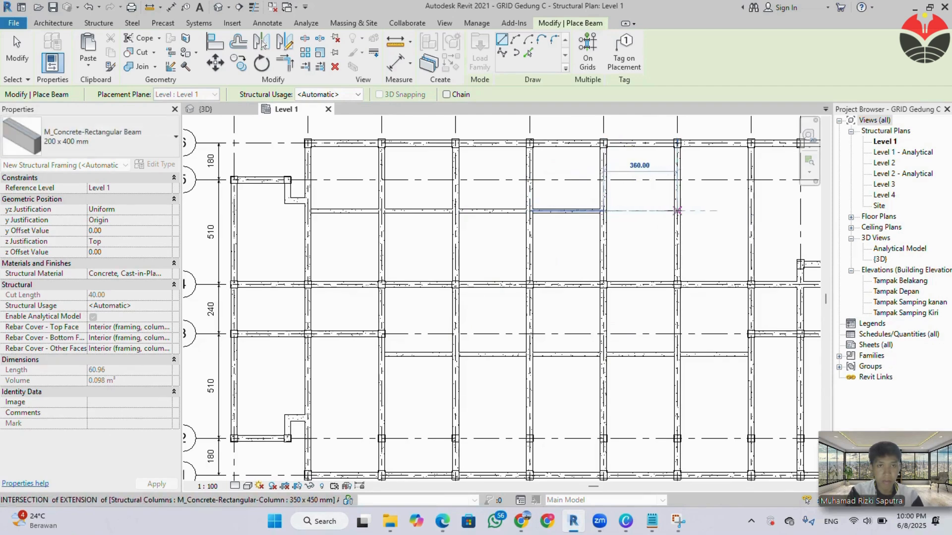
pyautogui.click(677, 211)
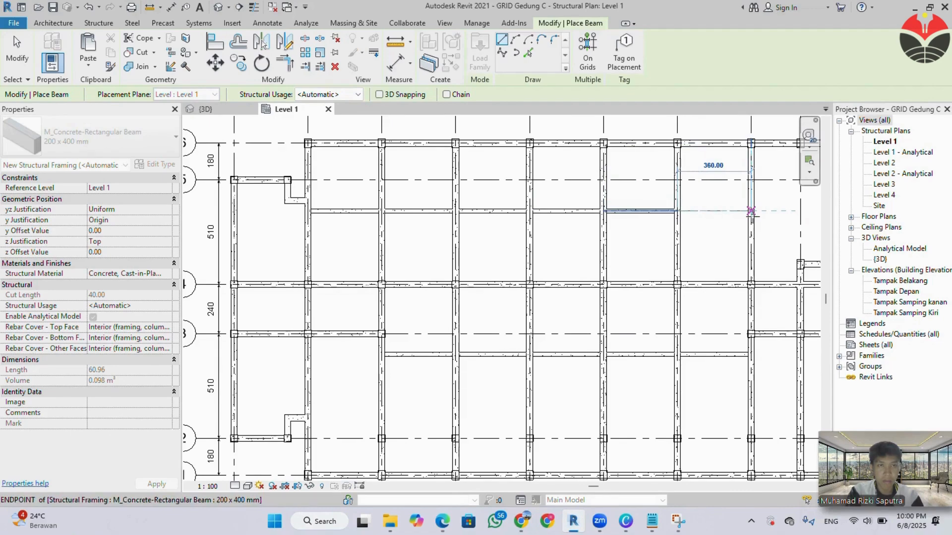
pyautogui.click(751, 211)
pyautogui.scroll(-2, 744, 218)
pyautogui.moveTo(686, 245); pyautogui.dragTo(407, 248, button='middle')
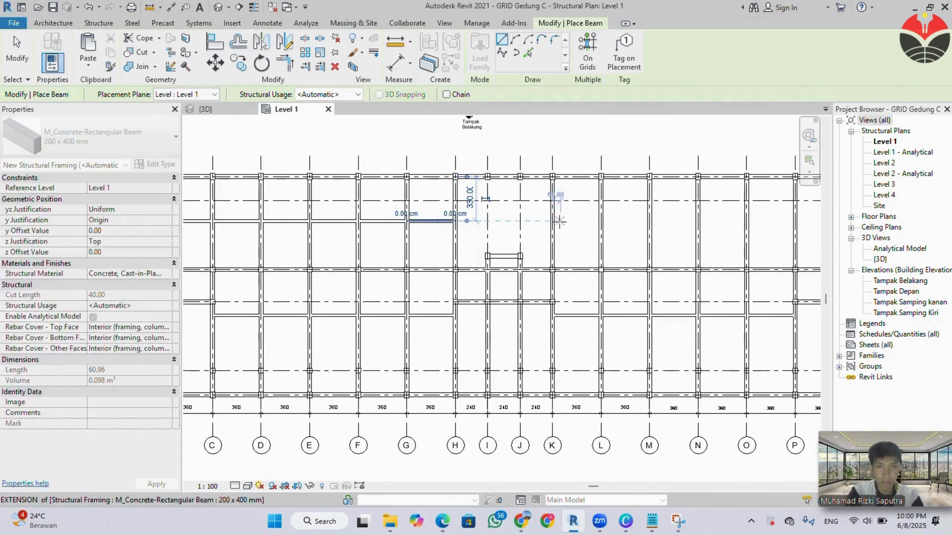
pyautogui.click(552, 220)
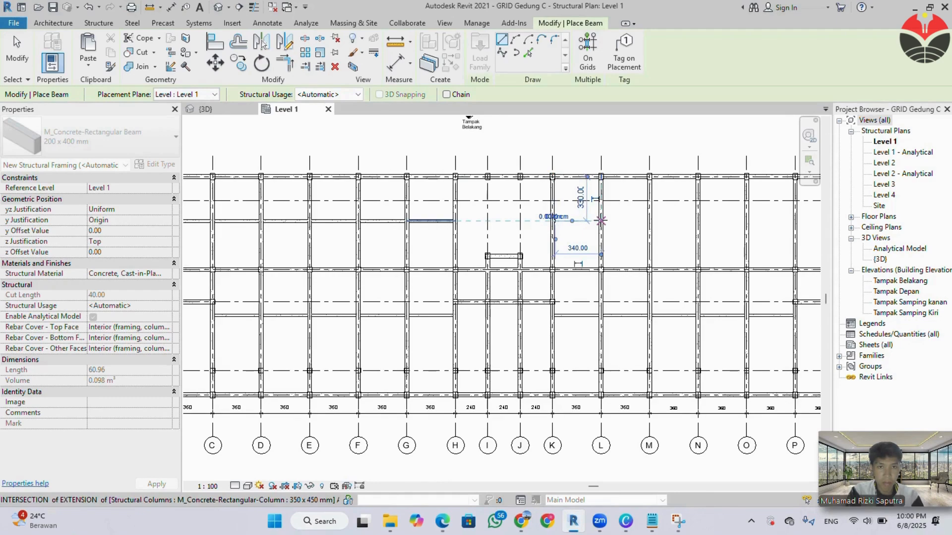
pyautogui.click(601, 221)
pyautogui.press('Escape')
pyautogui.press('Escape')
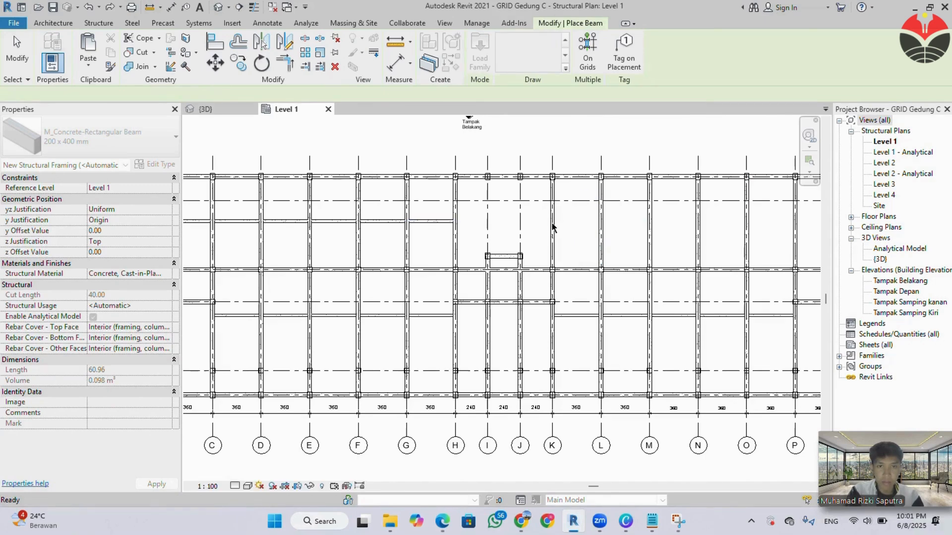
# Place 200 x 400 mm beams between grids 5 and 4, aligned with the B to H row, spanning K to L, L to M and M to N.
pyautogui.scroll(2, 555, 227)
pyautogui.press('b')
pyautogui.press('m')
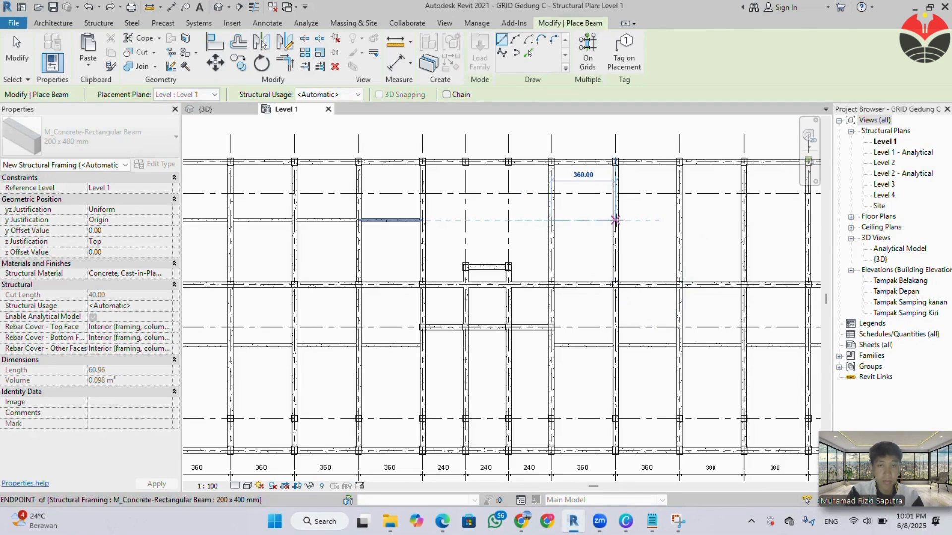
pyautogui.click(615, 220)
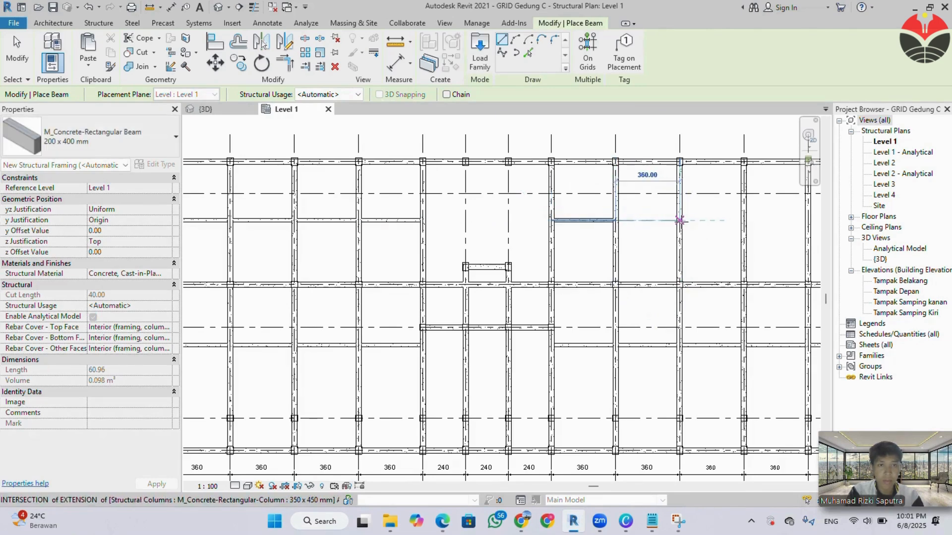
pyautogui.click(680, 220)
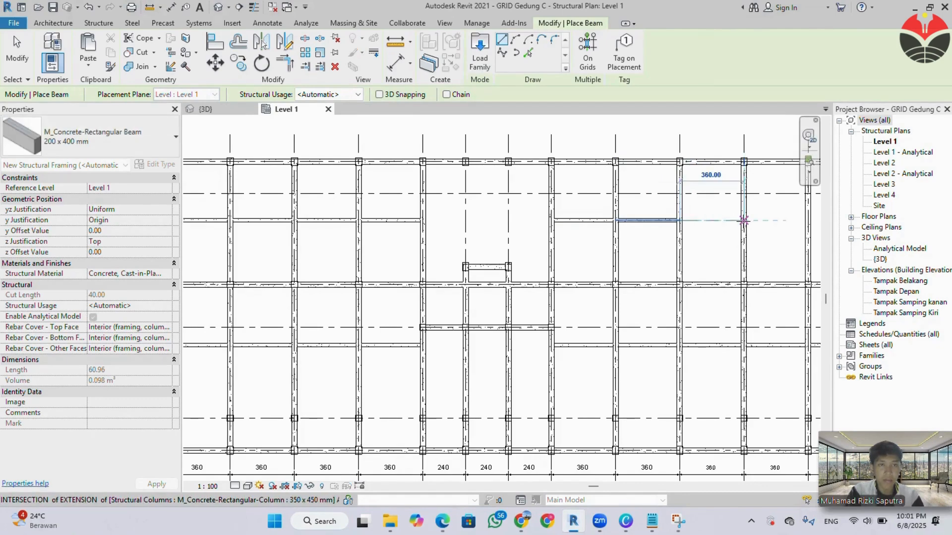
pyautogui.scroll(-2, 734, 228)
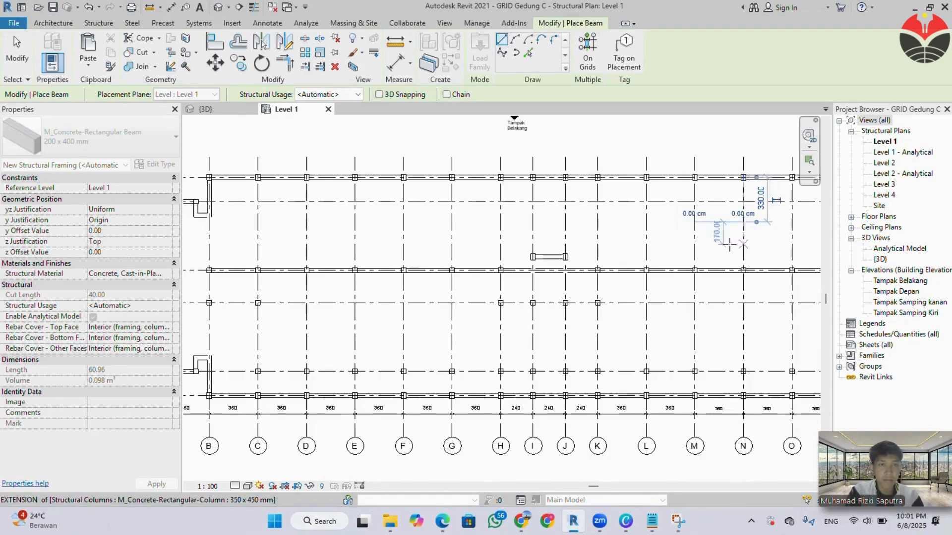
pyautogui.moveTo(643, 254); pyautogui.dragTo(608, 255, button='middle')
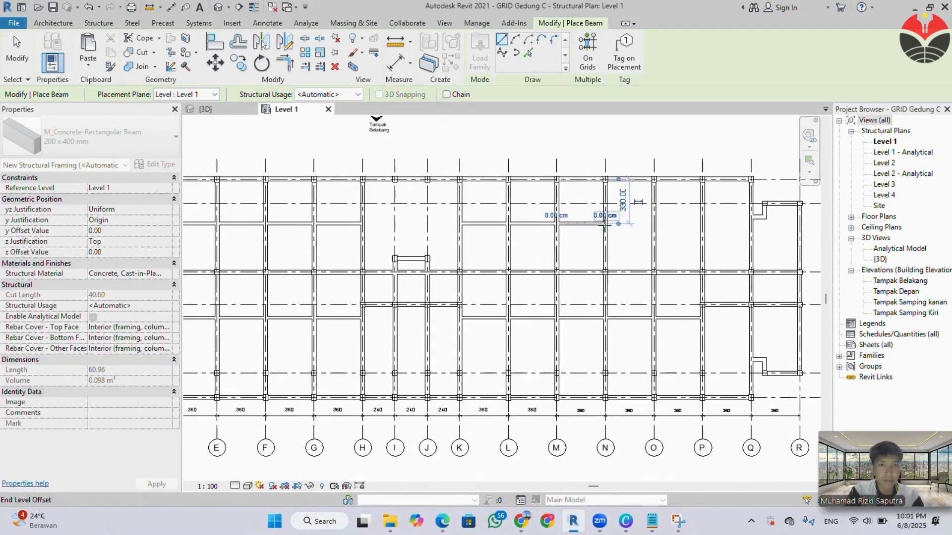
# Extend the beam row between grids 5 and 4 with 200 x 400 mm beams spanning N to O and O to P.
pyautogui.scroll(2, 605, 227)
pyautogui.click(605, 226)
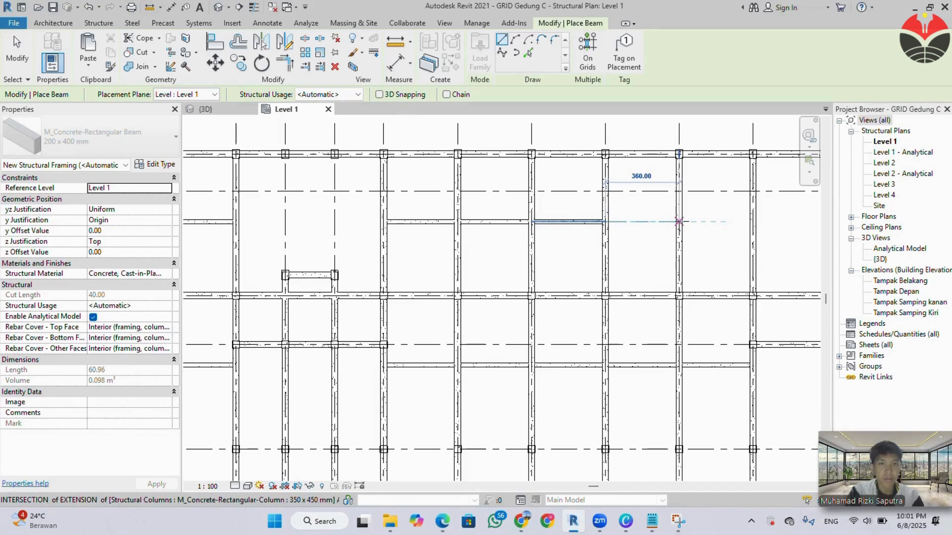
pyautogui.click(679, 221)
pyautogui.click(681, 225)
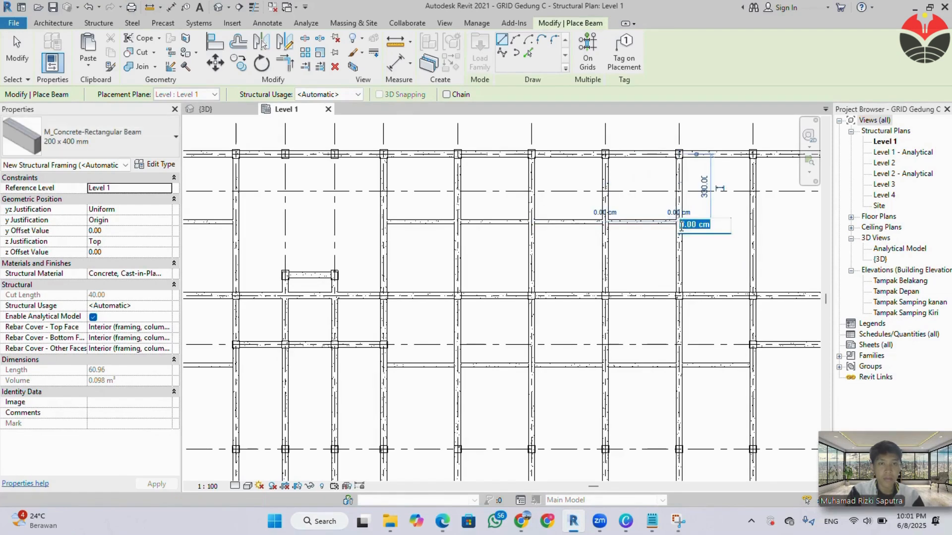
pyautogui.click(689, 252)
pyautogui.click(679, 221)
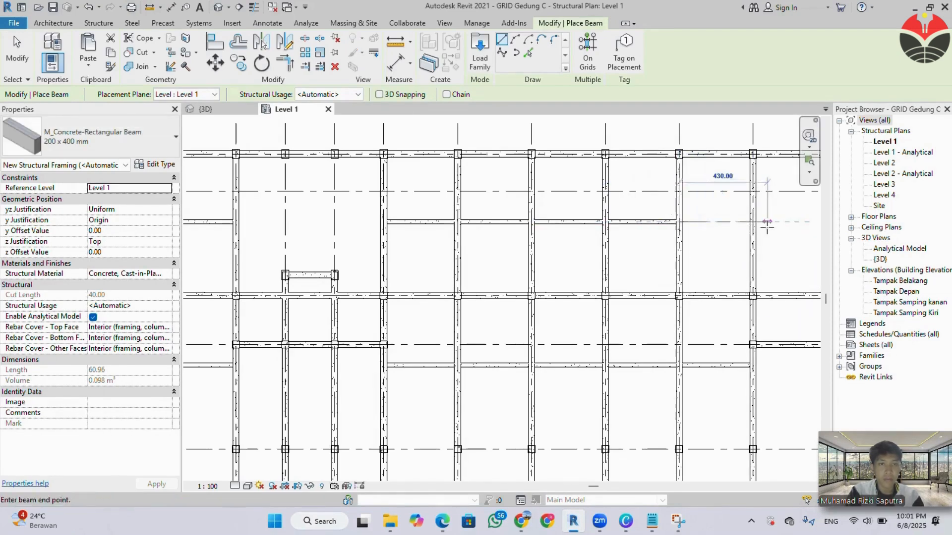
pyautogui.click(753, 222)
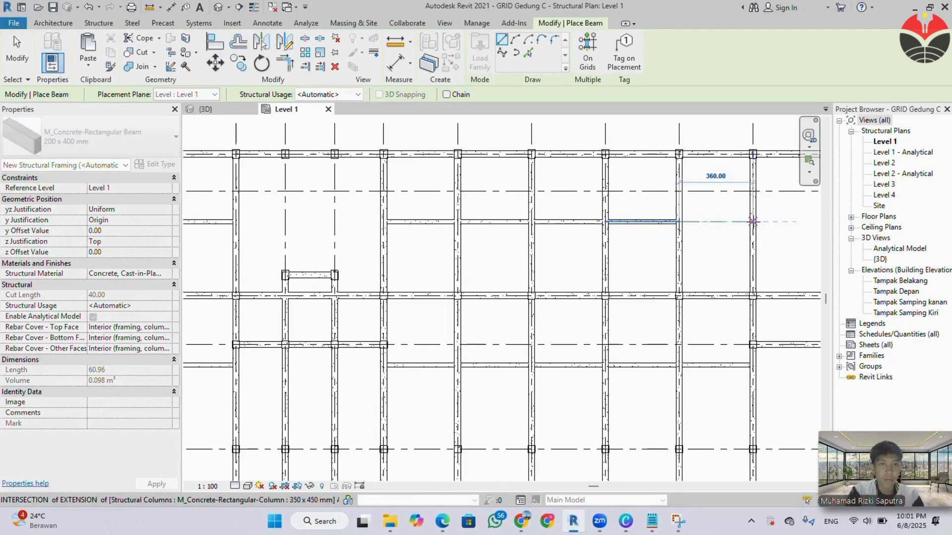
# Complete the row between grids 5 and 4 with a 200 x 400 mm beam from P to Q and end beam placement.
pyautogui.click(752, 234)
pyautogui.scroll(-1, 752, 239)
pyautogui.moveTo(756, 257); pyautogui.dragTo(620, 261, button='middle')
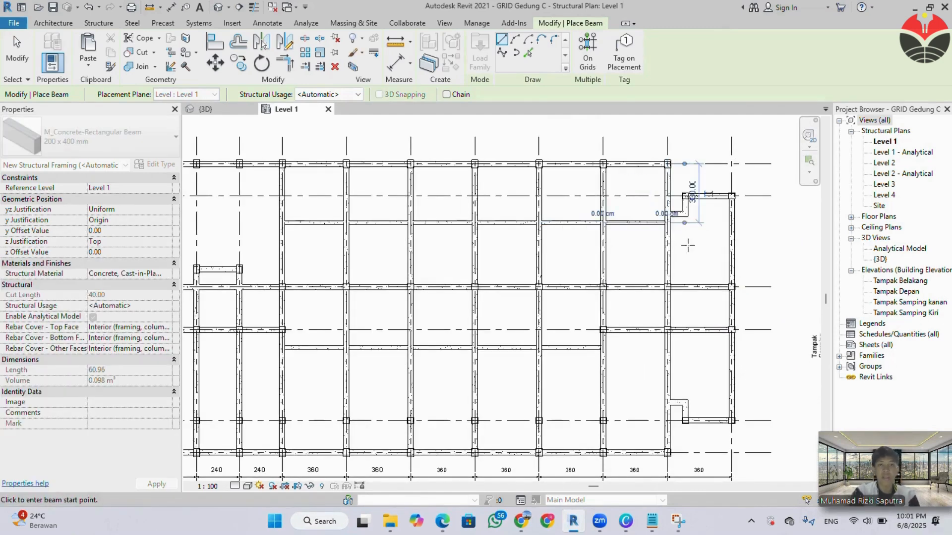
pyautogui.click(686, 245)
pyautogui.press('Escape')
pyautogui.press('Escape')
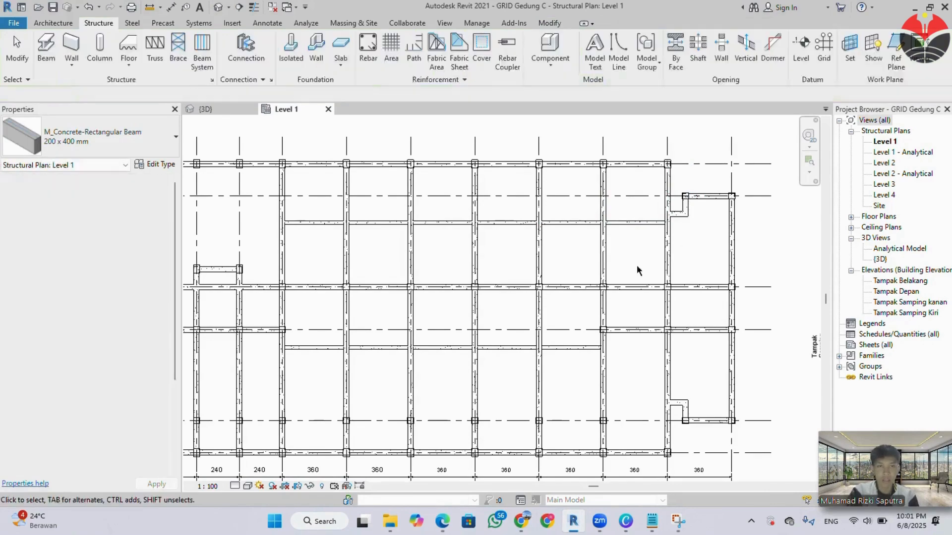
pyautogui.scroll(-3, 372, 272)
pyautogui.moveTo(474, 293); pyautogui.dragTo(653, 284, button='middle')
pyautogui.scroll(-1, 389, 260)
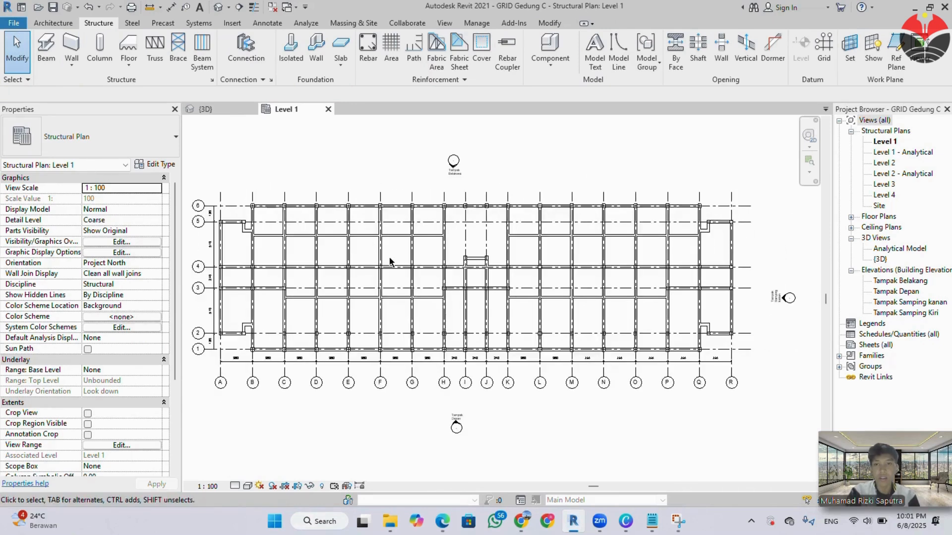
pyautogui.moveTo(193, 169); pyautogui.dragTo(765, 397)
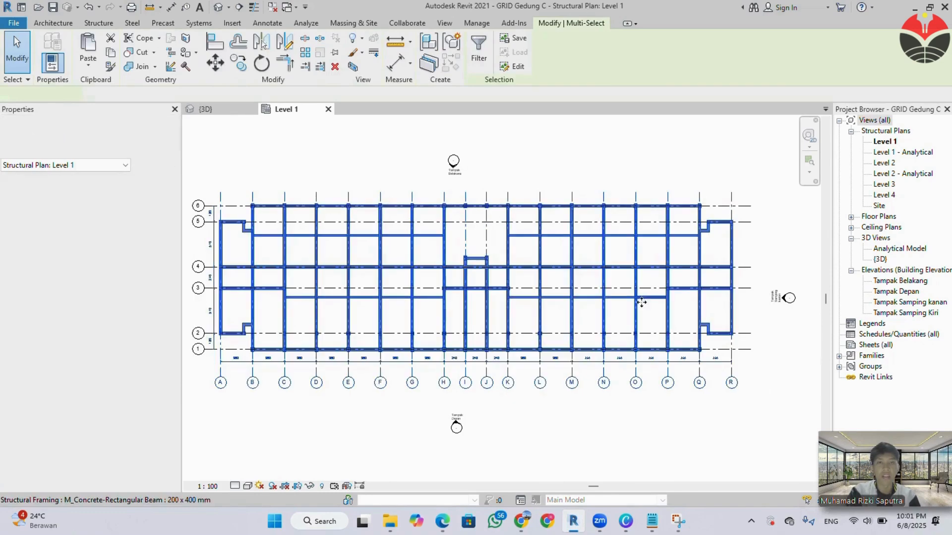
pyautogui.click(479, 55)
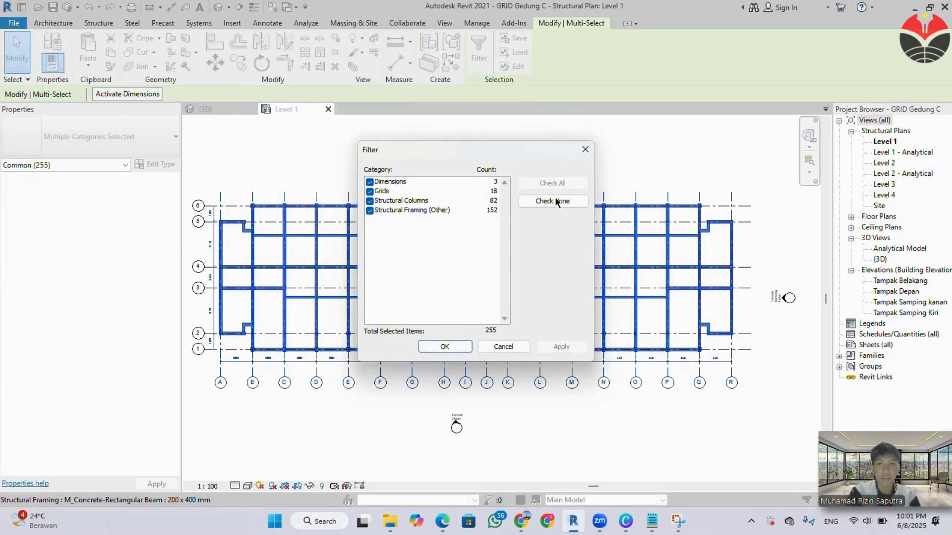
pyautogui.click(584, 150)
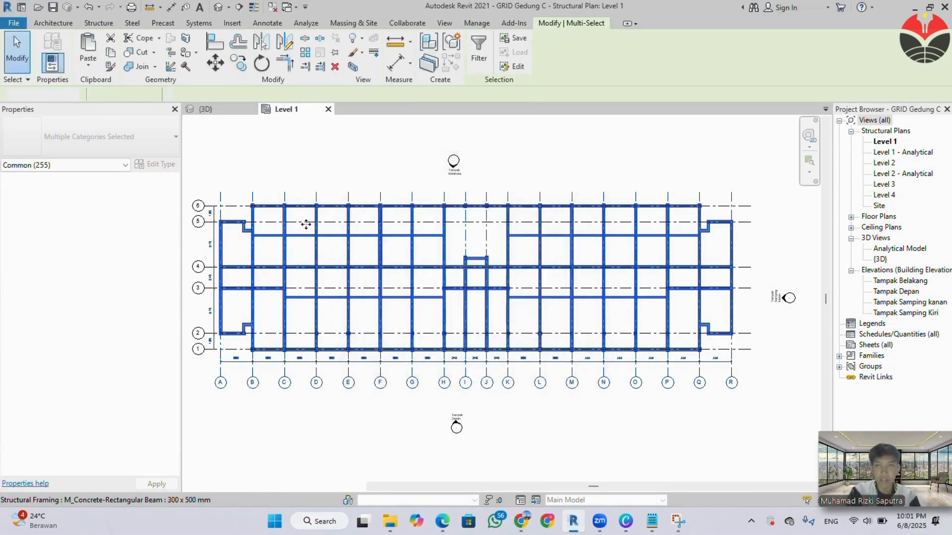
pyautogui.press('Escape')
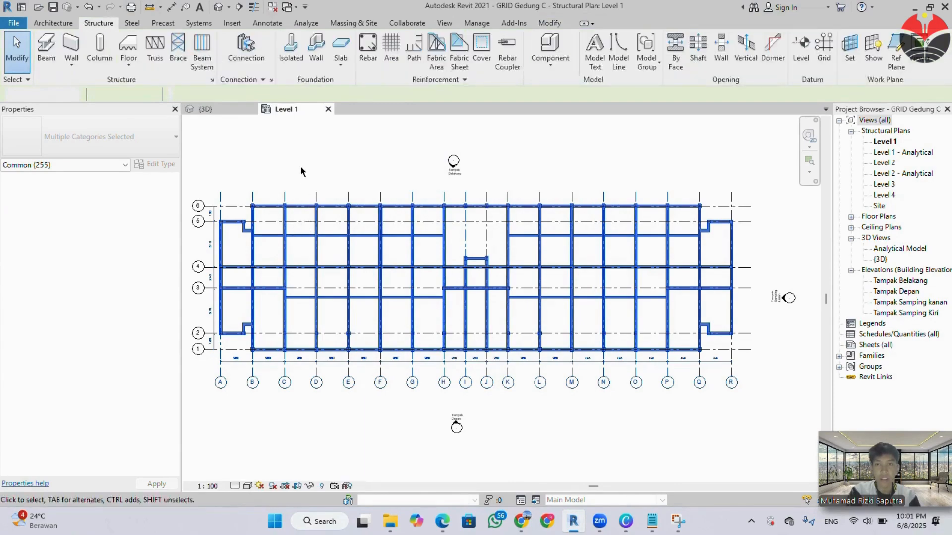
pyautogui.click(300, 166)
pyautogui.scroll(2, 239, 245)
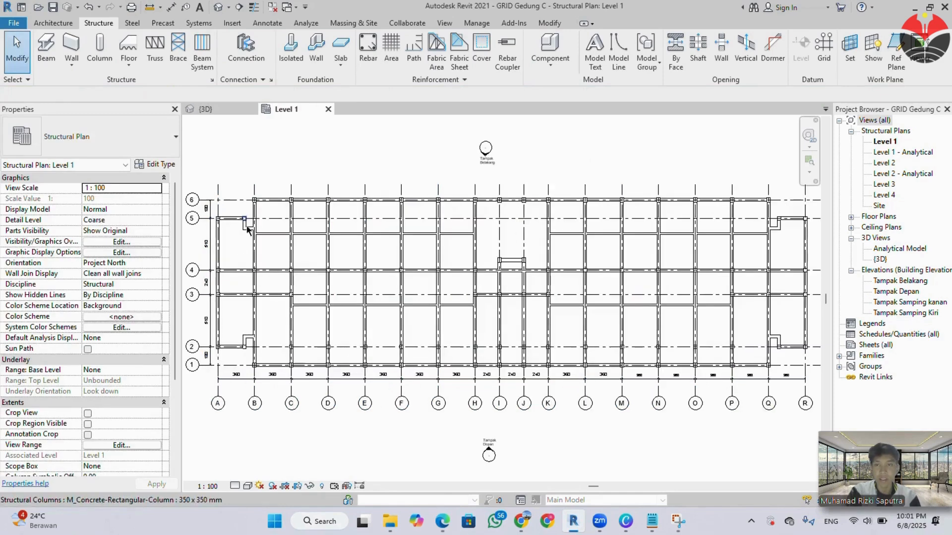
pyautogui.scroll(2, 248, 232)
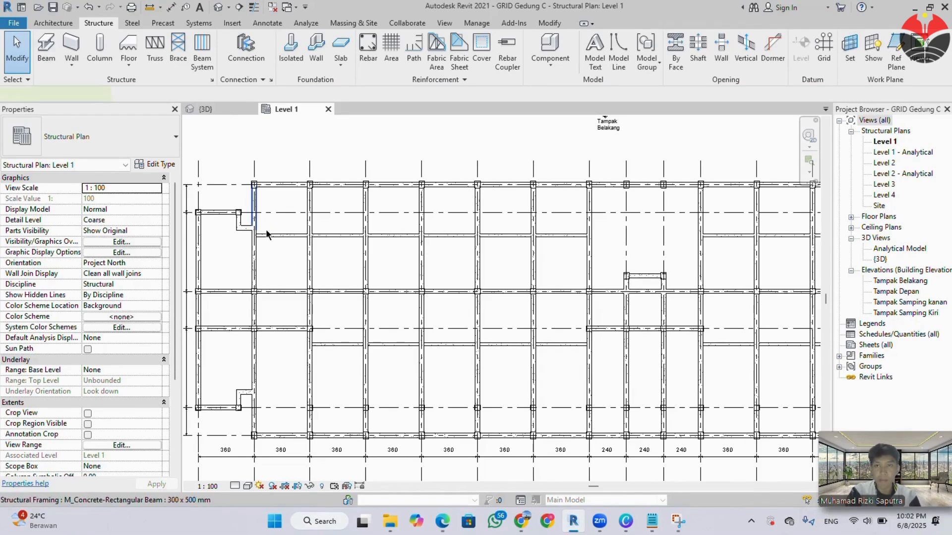
pyautogui.click(266, 234)
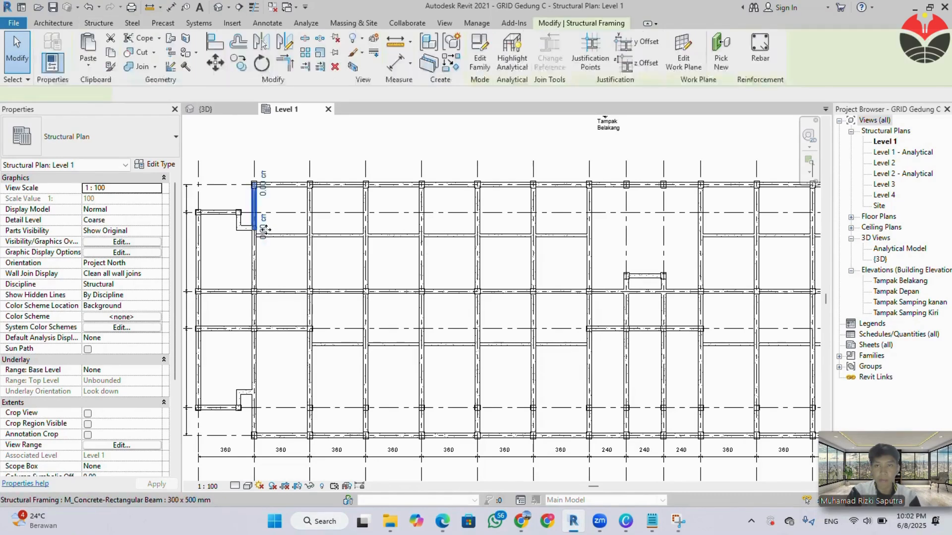
pyautogui.click(282, 162)
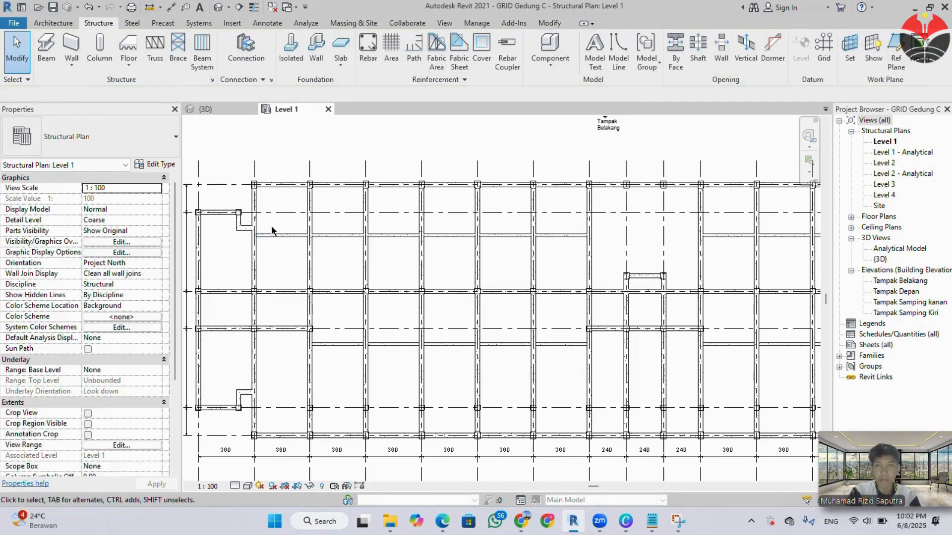
pyautogui.moveTo(269, 227); pyautogui.dragTo(596, 245)
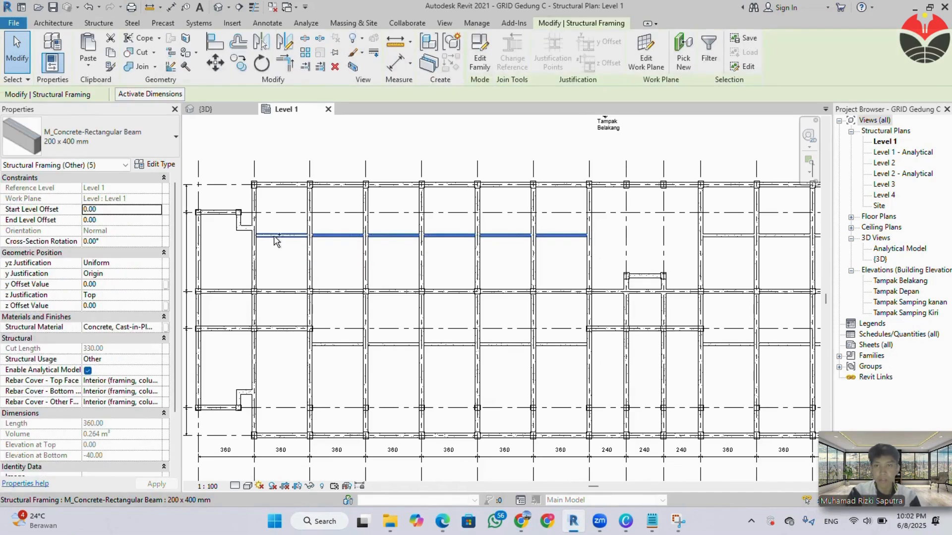
pyautogui.keyDown('ctrl'); pyautogui.click(275, 240); pyautogui.keyUp('ctrl')
pyautogui.scroll(-1, 491, 277)
pyautogui.moveTo(512, 272); pyautogui.dragTo(316, 271, button='middle')
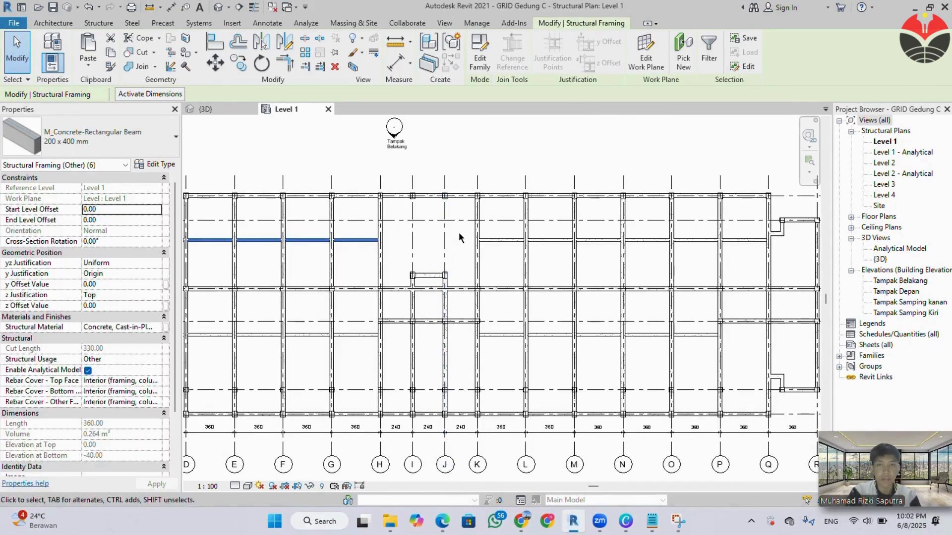
pyautogui.moveTo(459, 232); pyautogui.dragTo(768, 269)
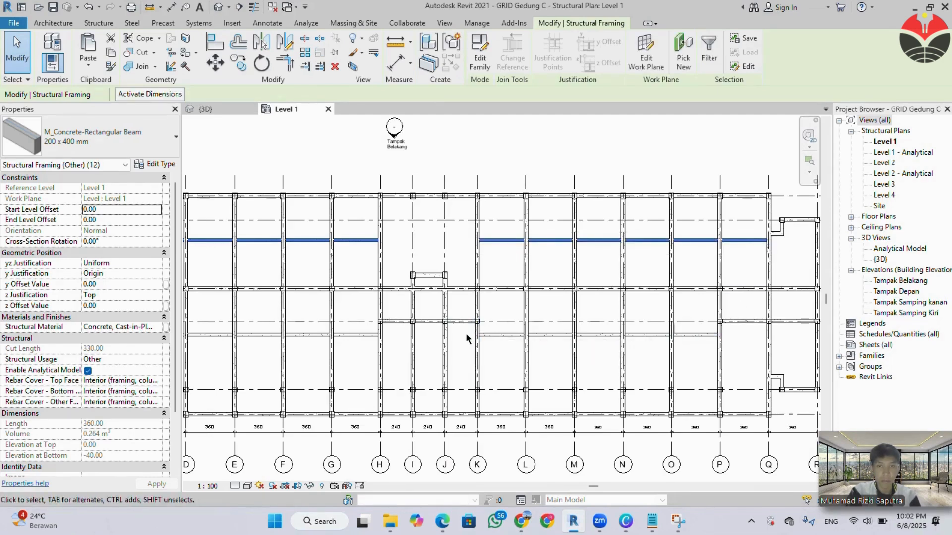
pyautogui.moveTo(469, 335); pyautogui.dragTo(734, 363)
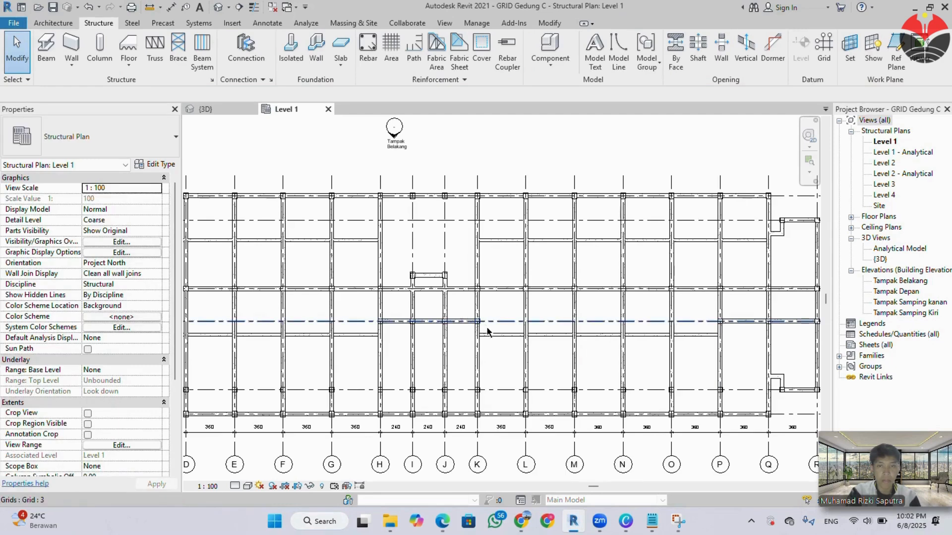
# Copy all 200 x 400 mm beams in the rows between grids 5 and 4 and grids 3 and 2 to Level 2 and Level 3, aligned.
pyautogui.click(515, 335)
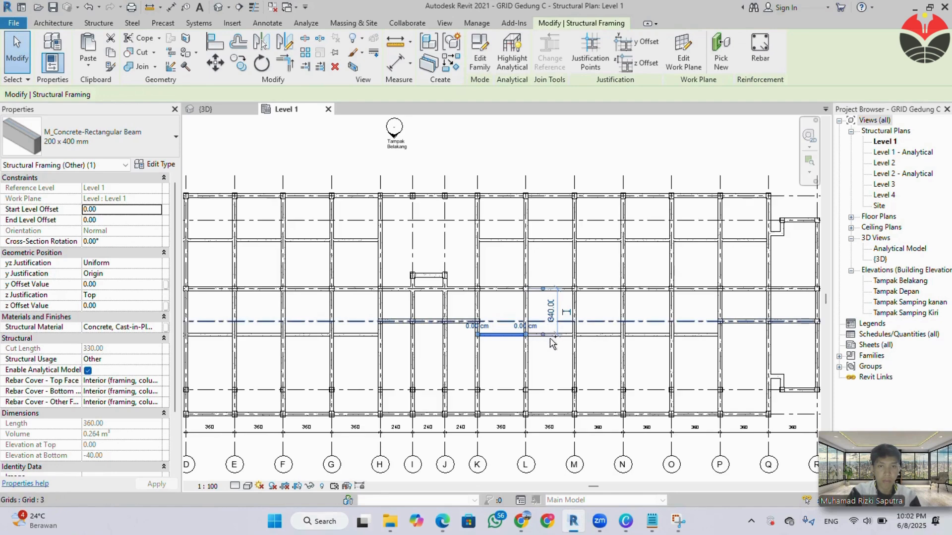
pyautogui.moveTo(540, 325); pyautogui.dragTo(724, 353)
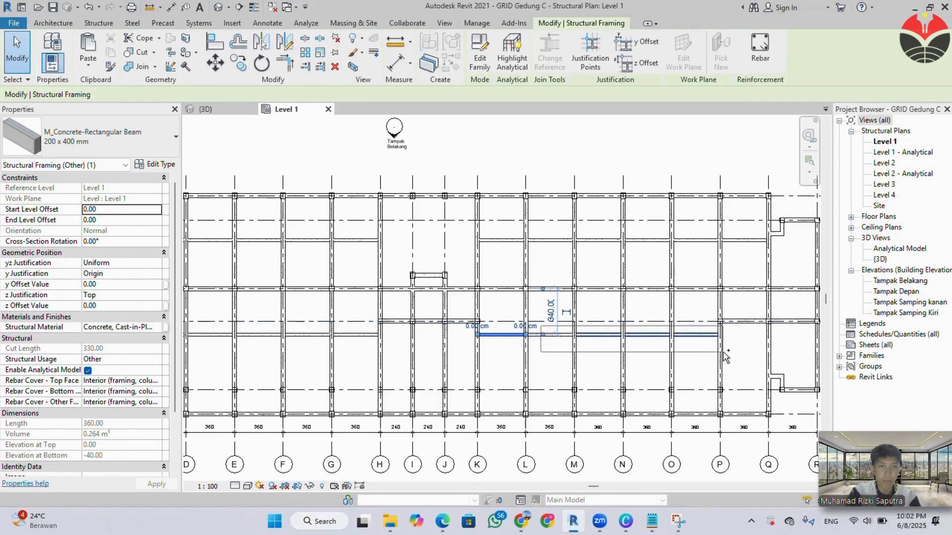
pyautogui.moveTo(552, 342); pyautogui.dragTo(550, 341)
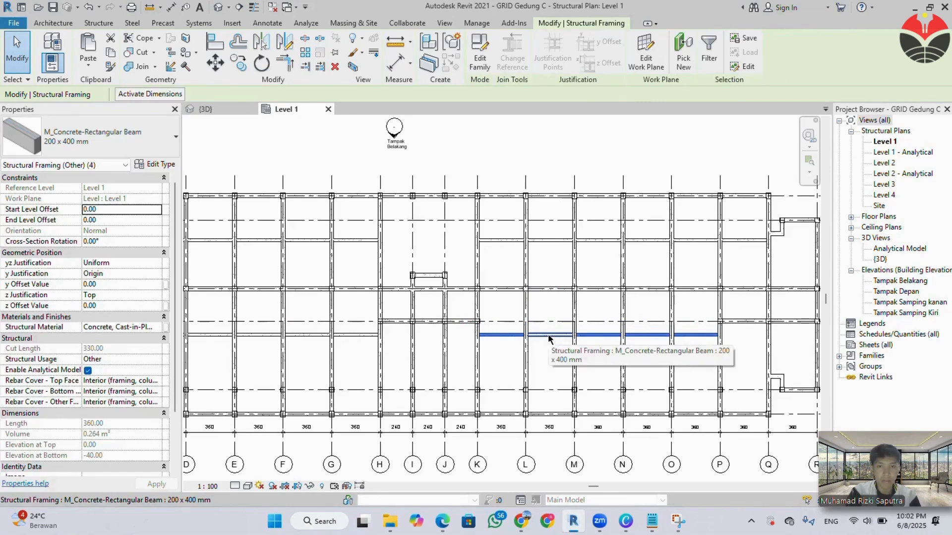
pyautogui.keyDown('ctrl'); pyautogui.click(550, 340); pyautogui.keyUp('ctrl')
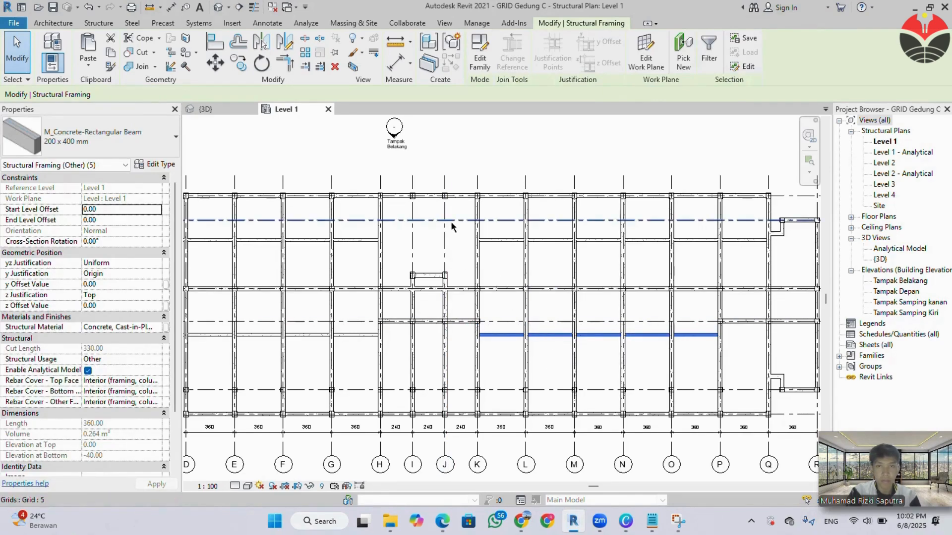
pyautogui.keyDown('ctrl'); pyautogui.moveTo(457, 231); pyautogui.dragTo(775, 264); pyautogui.keyUp('ctrl')
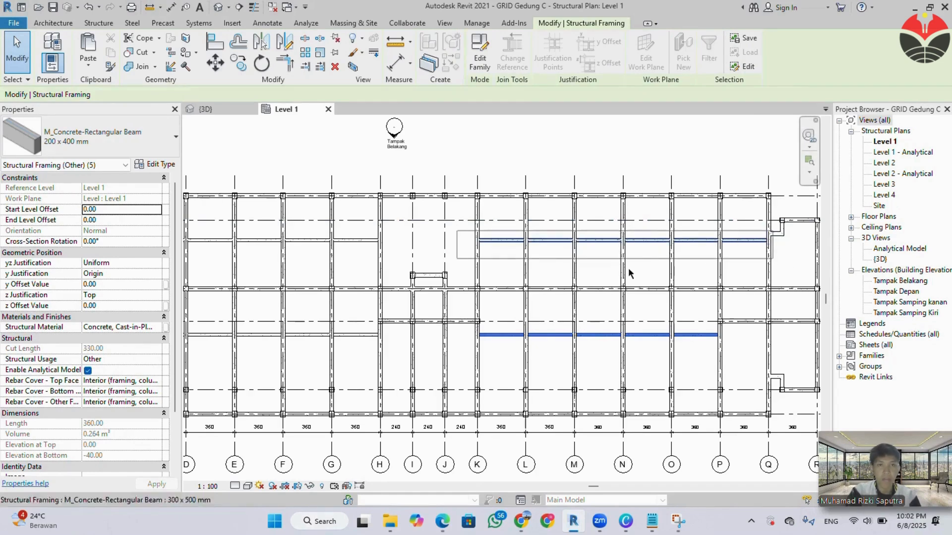
pyautogui.moveTo(350, 266); pyautogui.dragTo(542, 281, button='middle')
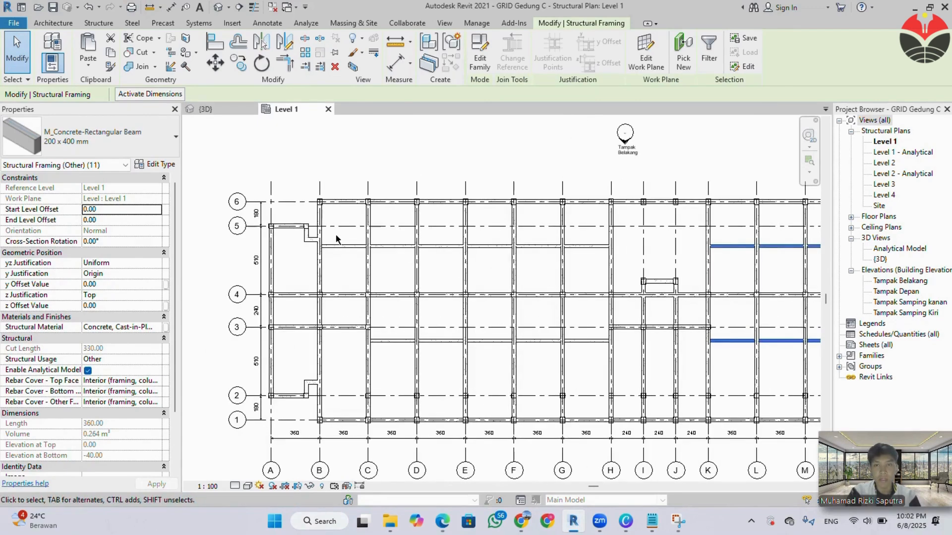
pyautogui.keyDown('ctrl'); pyautogui.moveTo(336, 235); pyautogui.dragTo(616, 270); pyautogui.keyUp('ctrl')
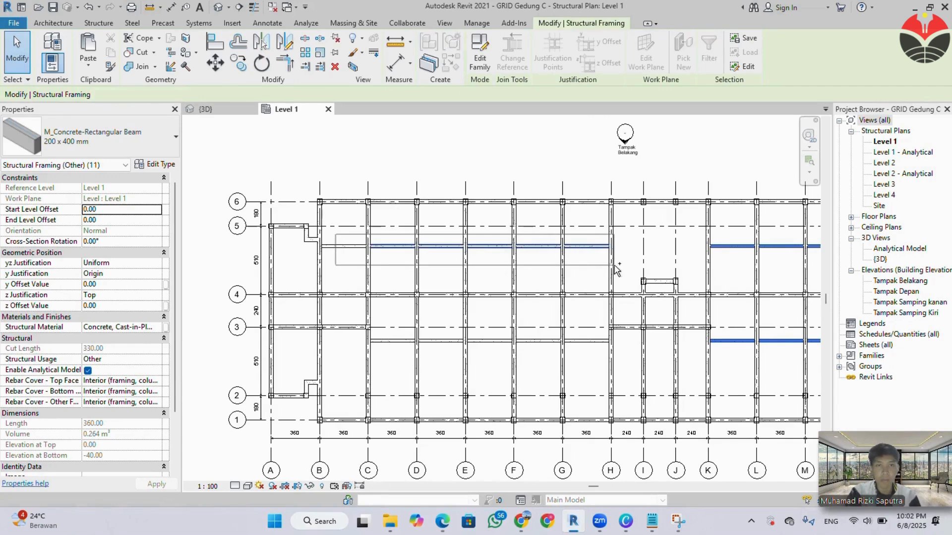
pyautogui.keyDown('ctrl'); pyautogui.click(348, 248); pyautogui.keyUp('ctrl')
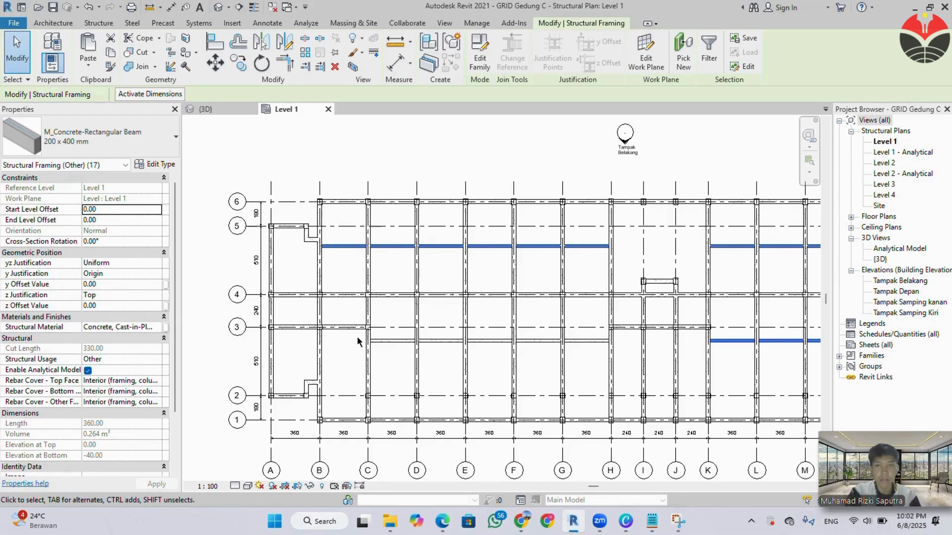
pyautogui.keyDown('ctrl'); pyautogui.moveTo(357, 336); pyautogui.dragTo(616, 363); pyautogui.keyUp('ctrl')
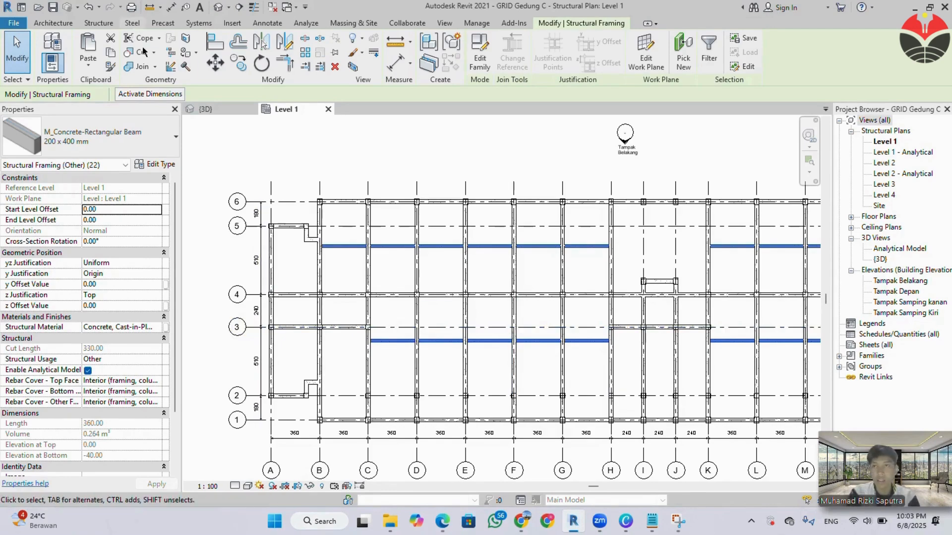
pyautogui.click(110, 53)
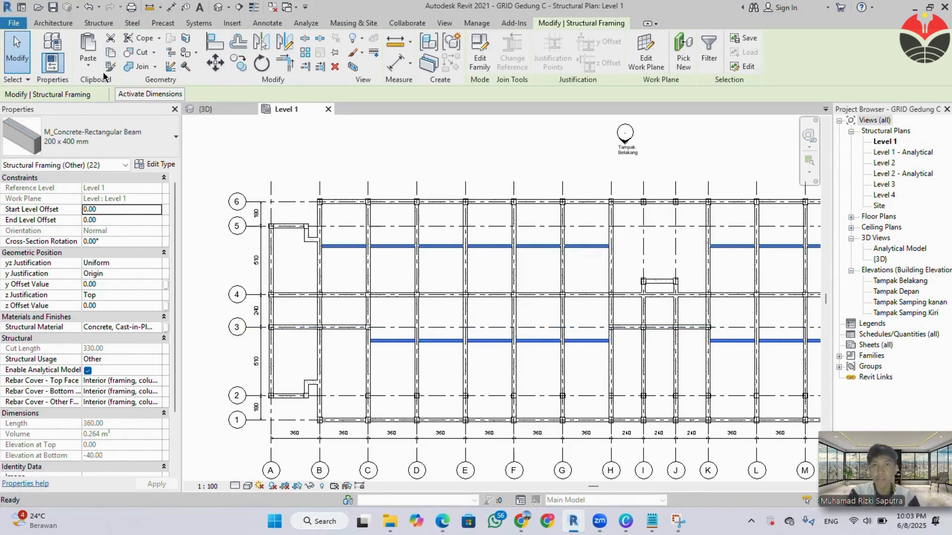
pyautogui.click(96, 68)
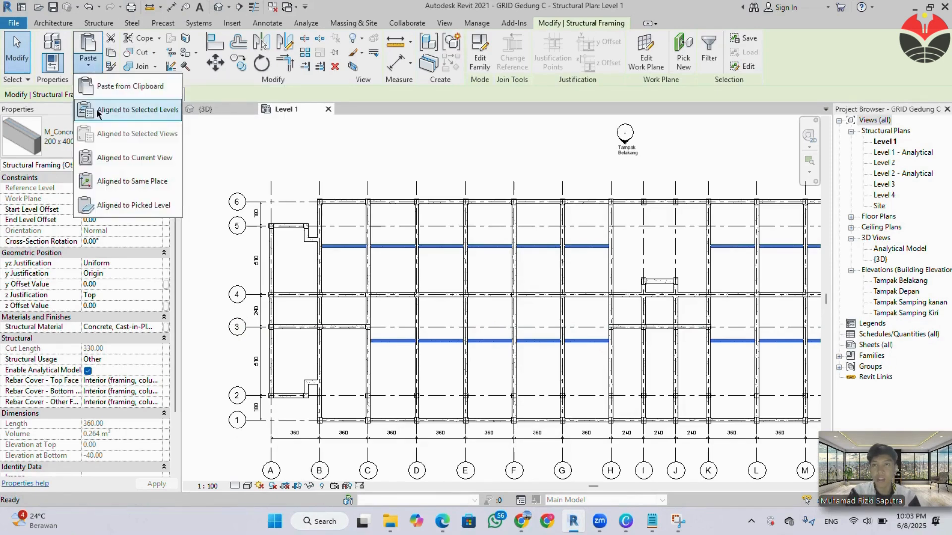
pyautogui.click(99, 109)
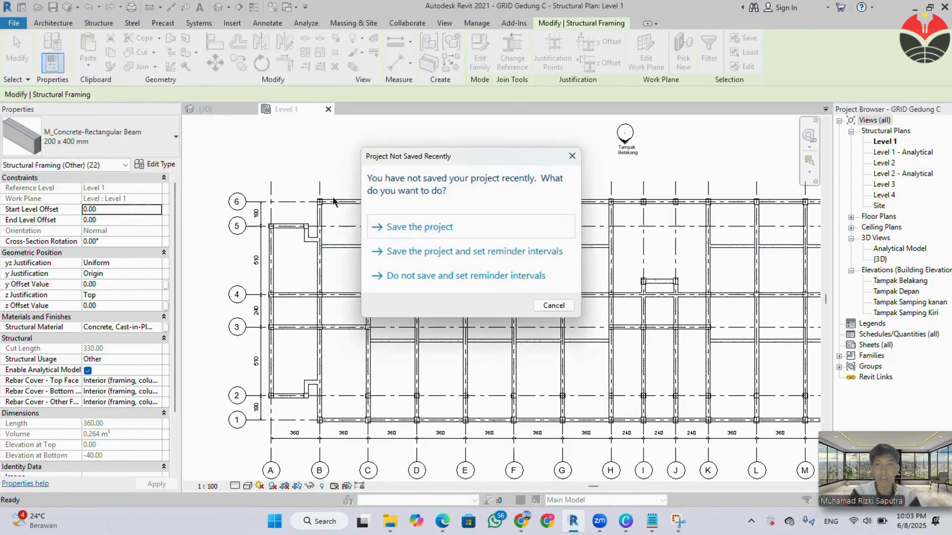
pyautogui.click(572, 155)
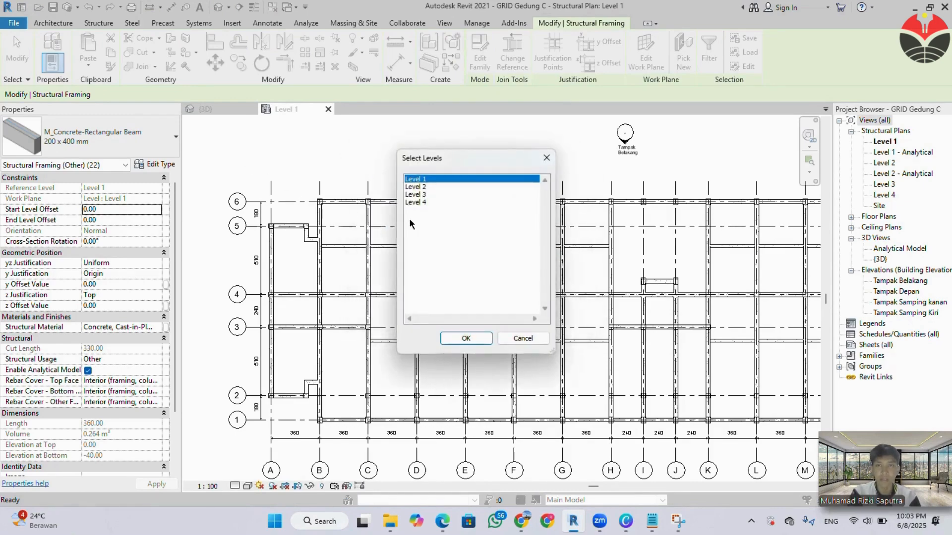
pyautogui.click(416, 187)
pyautogui.keyDown('shift'); pyautogui.click(419, 194); pyautogui.keyUp('shift')
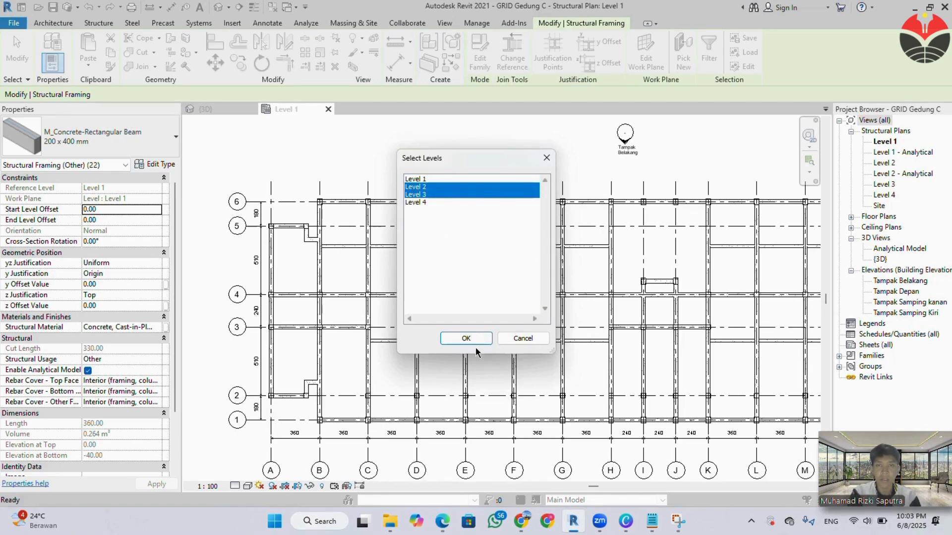
pyautogui.click(466, 338)
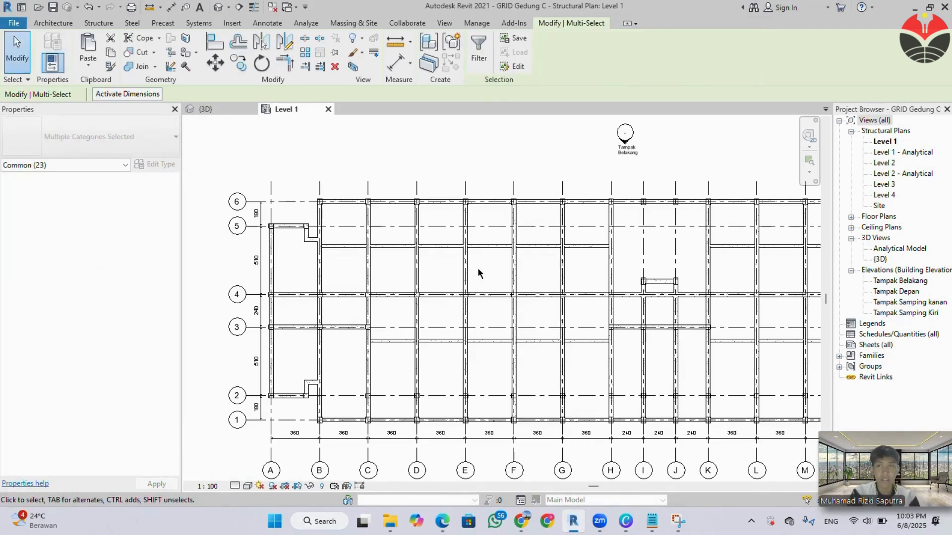
# Examine the copied secondary beams in the Level 2 plan and the 3D view, then return to the Level 1 plan.
pyautogui.scroll(-2, 606, 327)
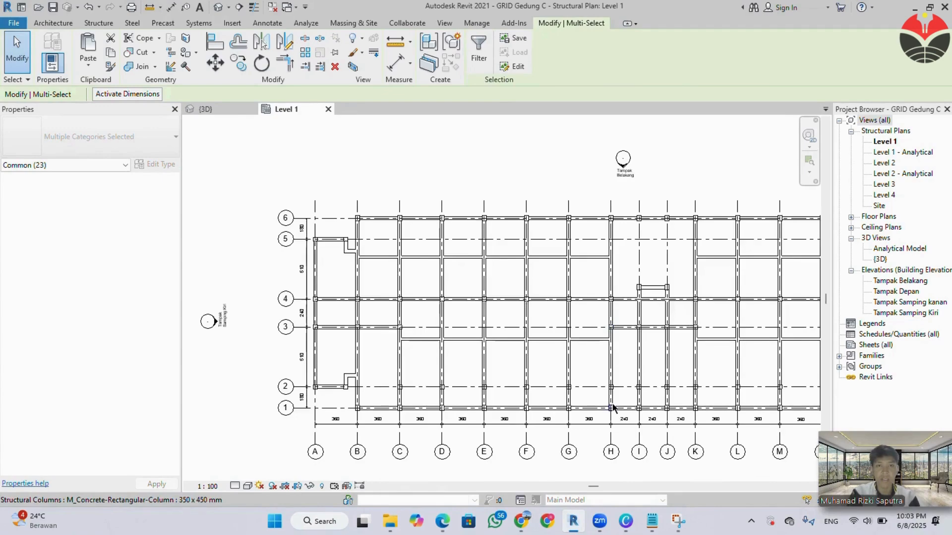
pyautogui.moveTo(613, 409); pyautogui.dragTo(459, 373, button='middle')
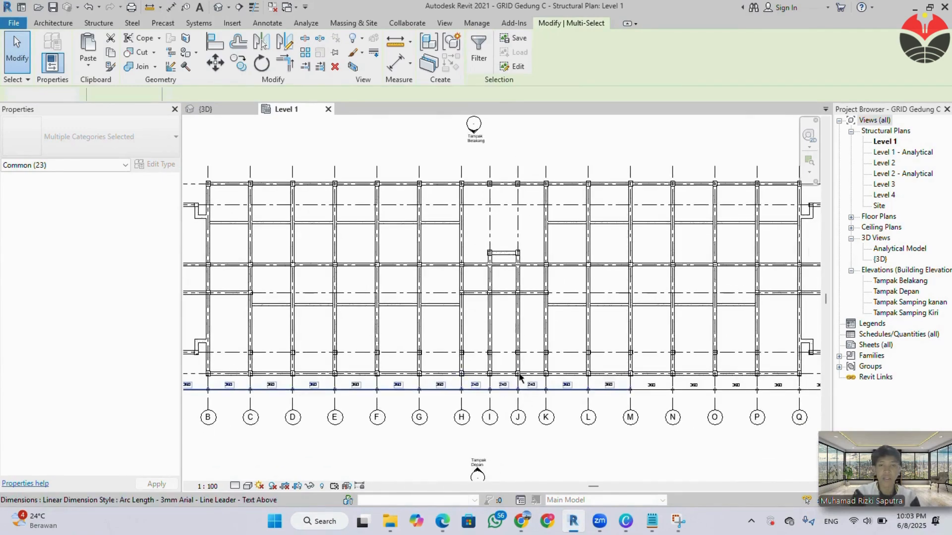
pyautogui.press('Escape')
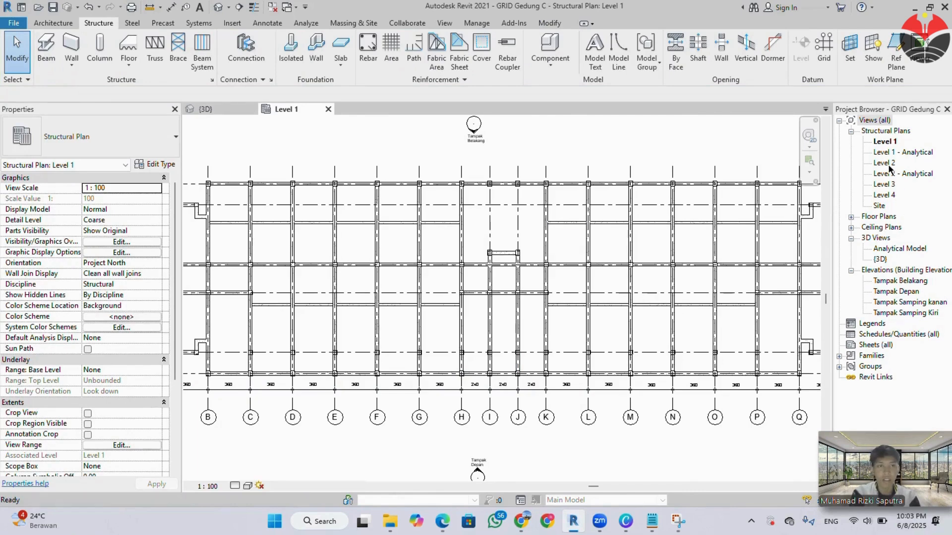
pyautogui.doubleClick(889, 164)
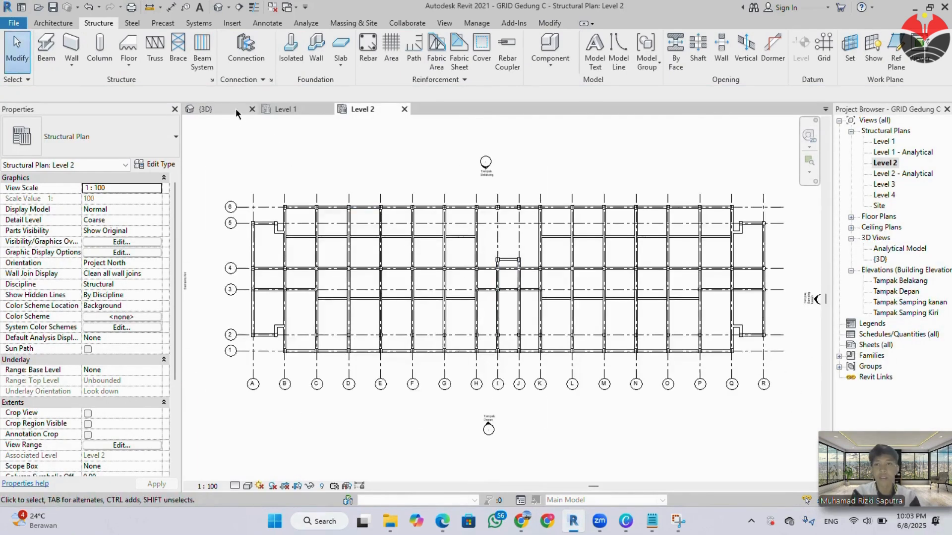
pyautogui.click(236, 109)
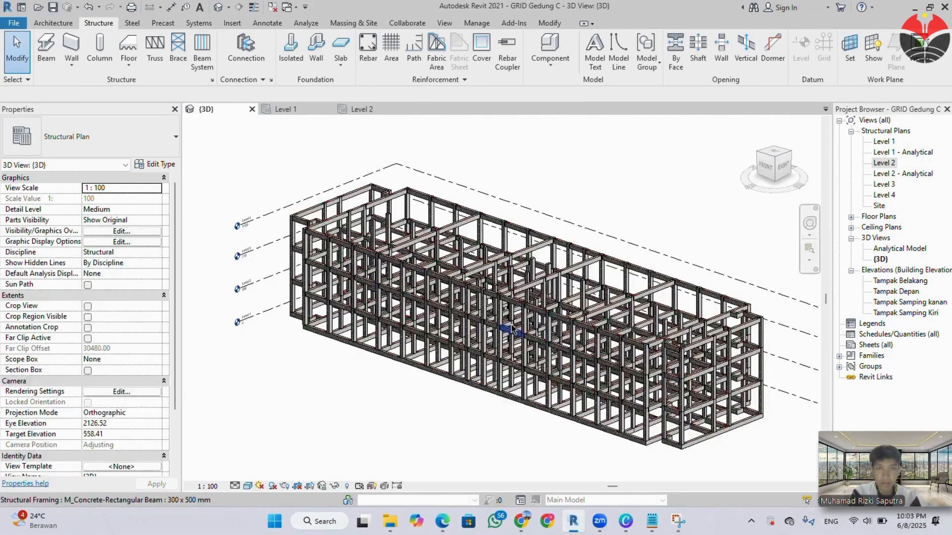
pyautogui.scroll(1, 512, 328)
pyautogui.moveTo(564, 326); pyautogui.dragTo(527, 304, button='middle')
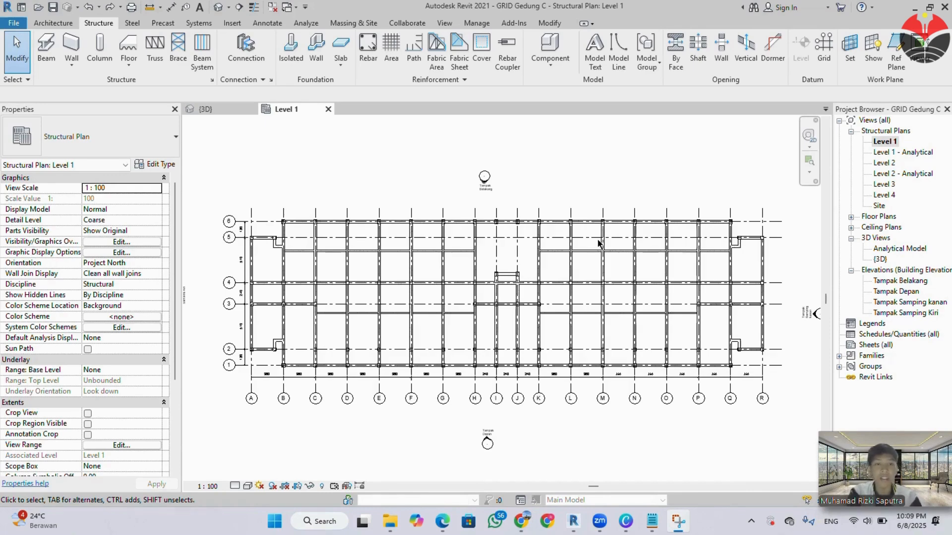
pyautogui.click(213, 110)
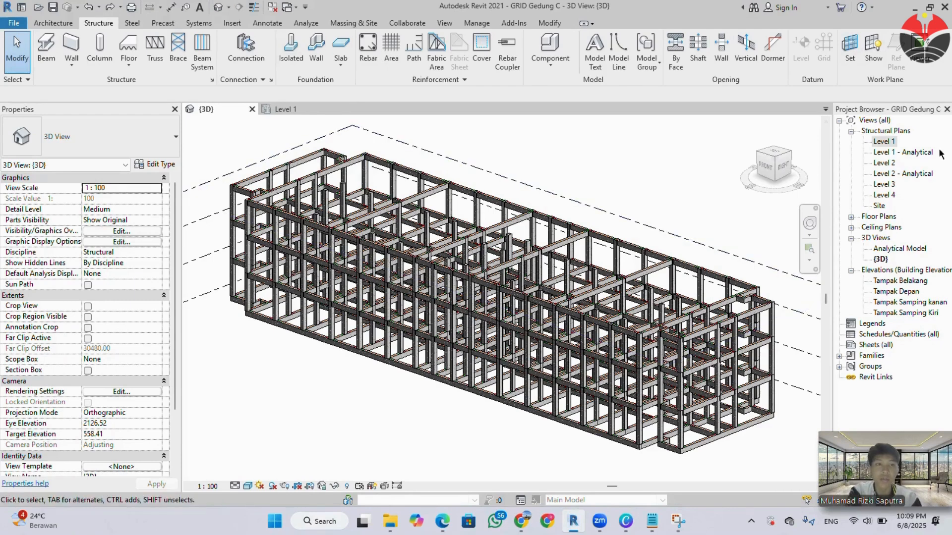
pyautogui.doubleClick(894, 143)
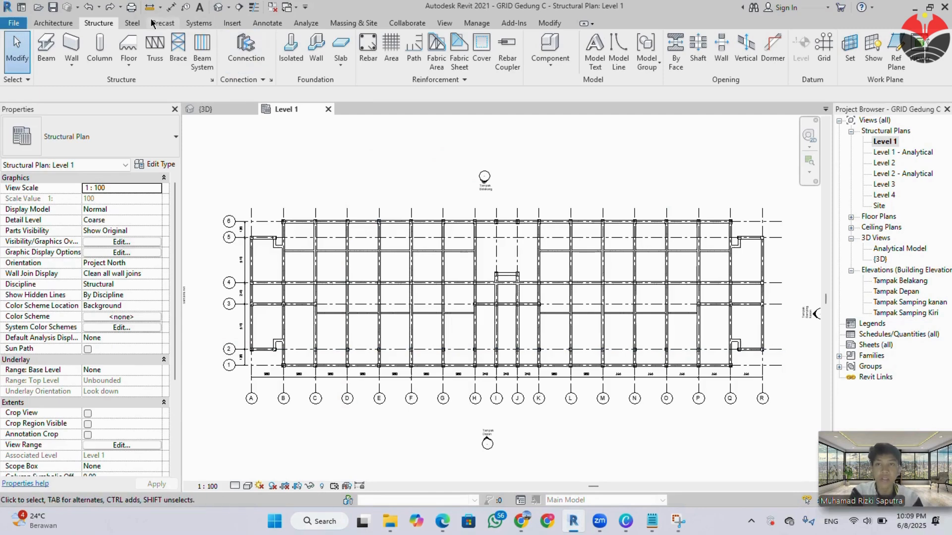
# Start isolated foundation placement and compare the M_Pile Cap-2 Pile type properties with the pile cap section of the technical specification PDF.
pyautogui.click(290, 47)
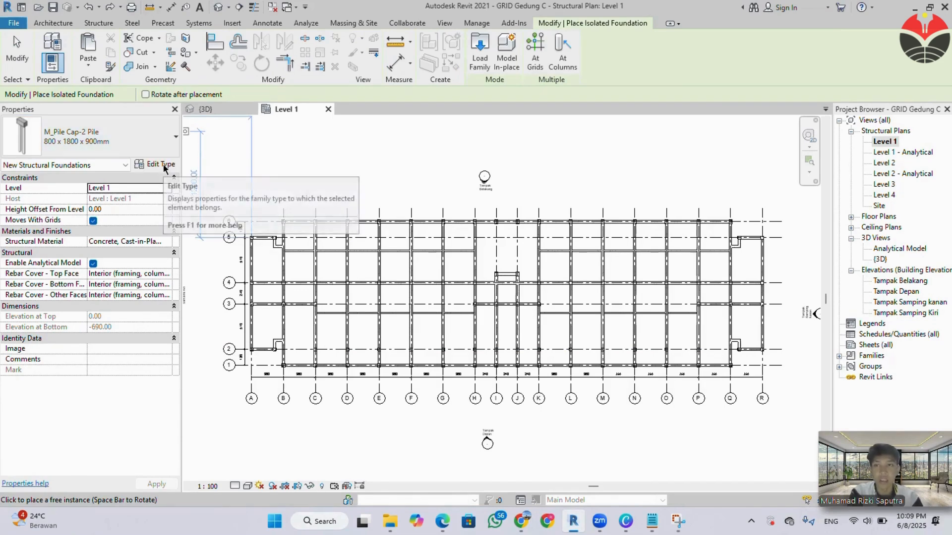
pyautogui.click(164, 167)
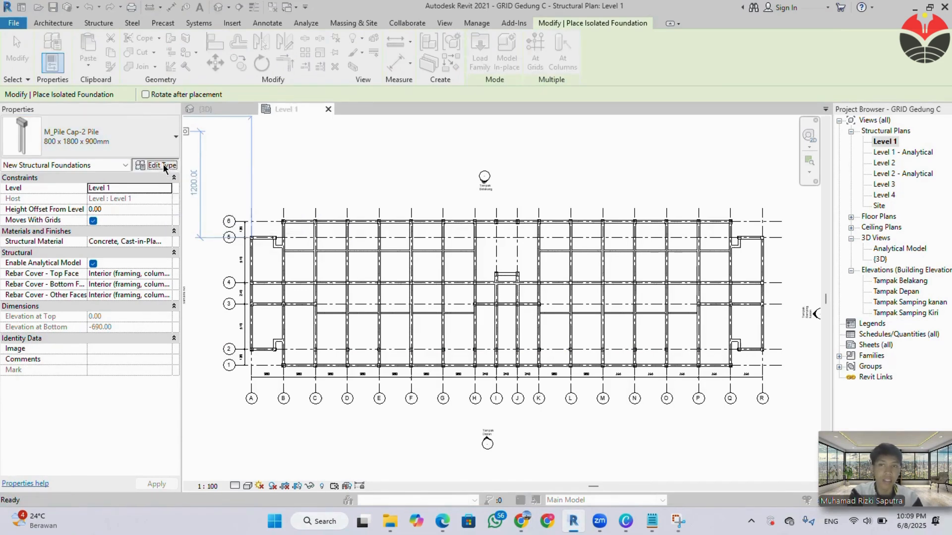
pyautogui.moveTo(448, 529)
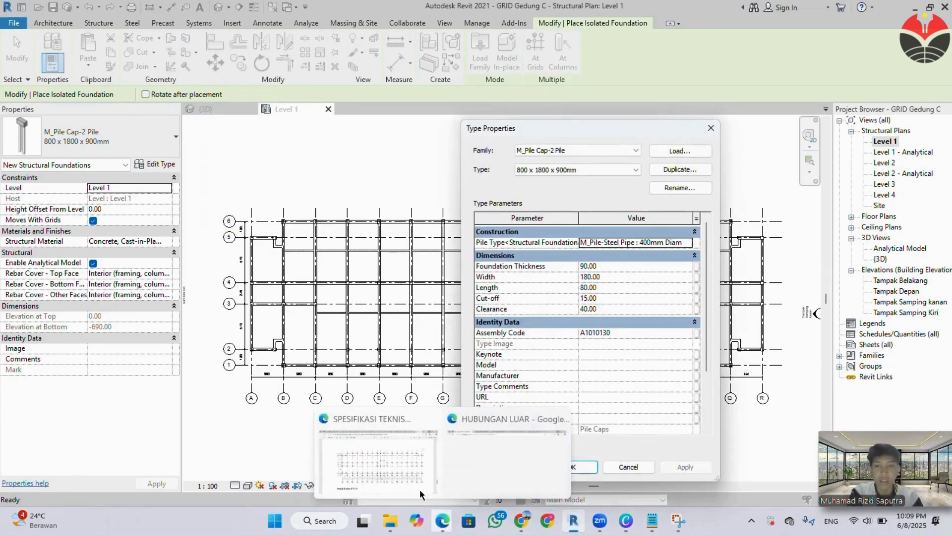
pyautogui.click(419, 490)
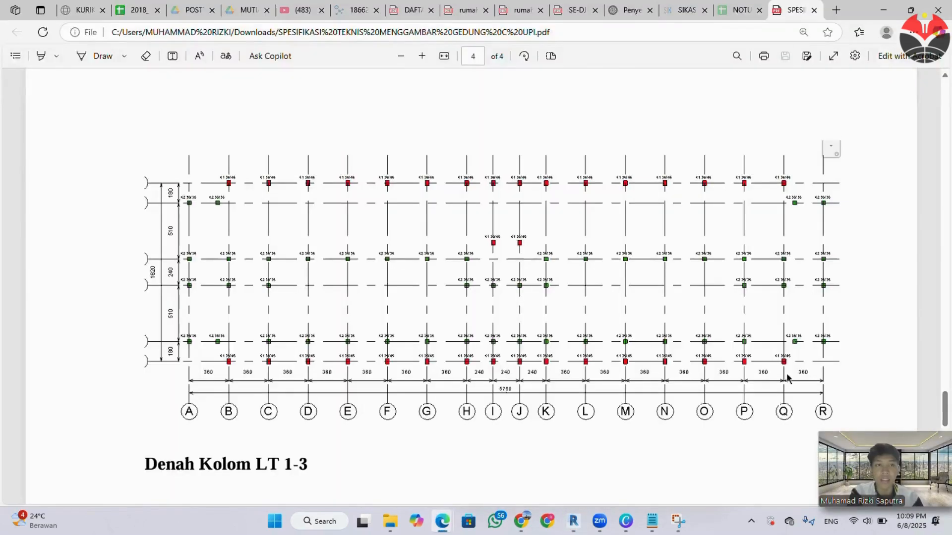
pyautogui.moveTo(942, 413); pyautogui.dragTo(932, 138)
pyautogui.scroll(3, 601, 281)
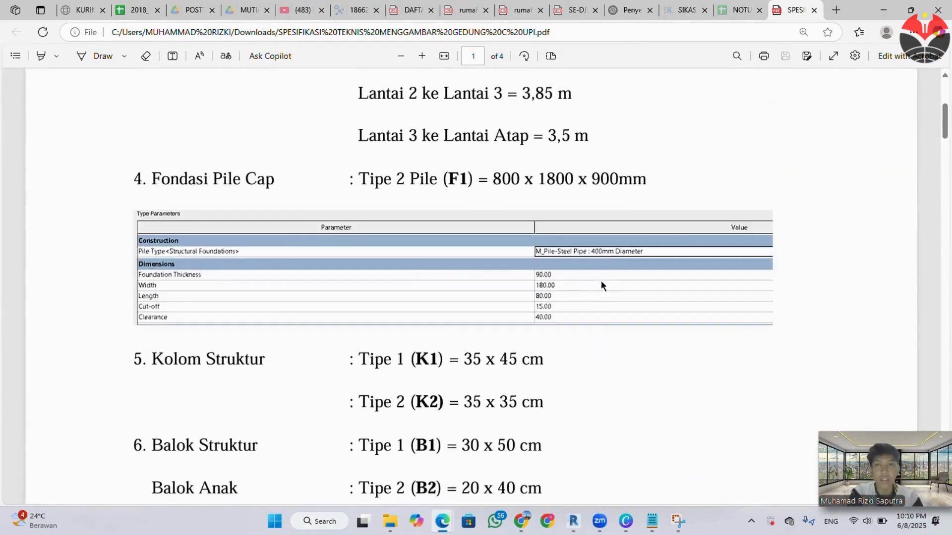
pyautogui.scroll(2, 425, 349)
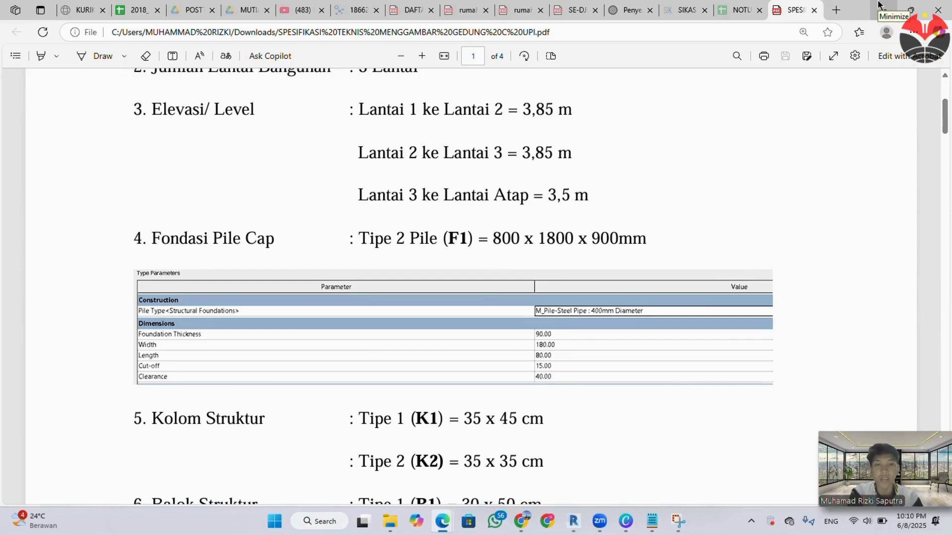
pyautogui.scroll(-10, 751, 176)
pyautogui.scroll(6, 746, 178)
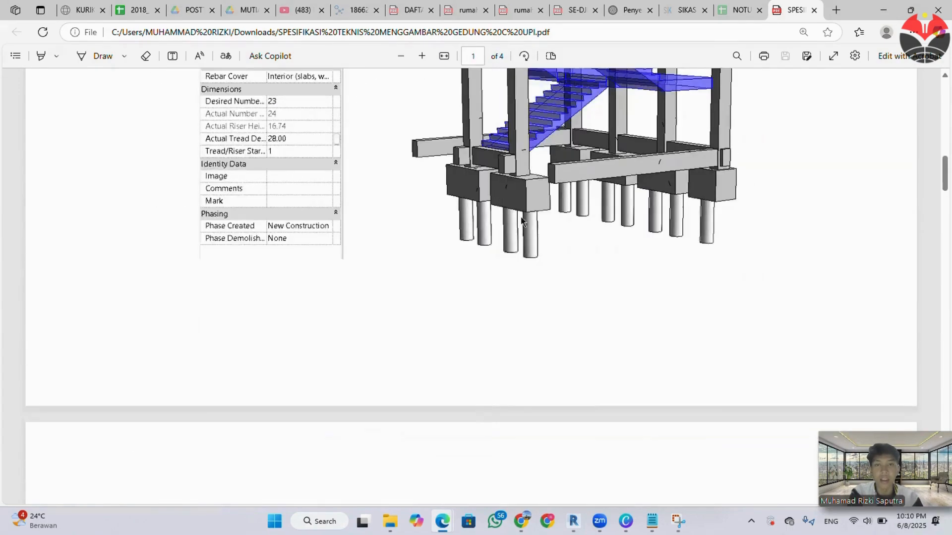
pyautogui.scroll(8, 713, 110)
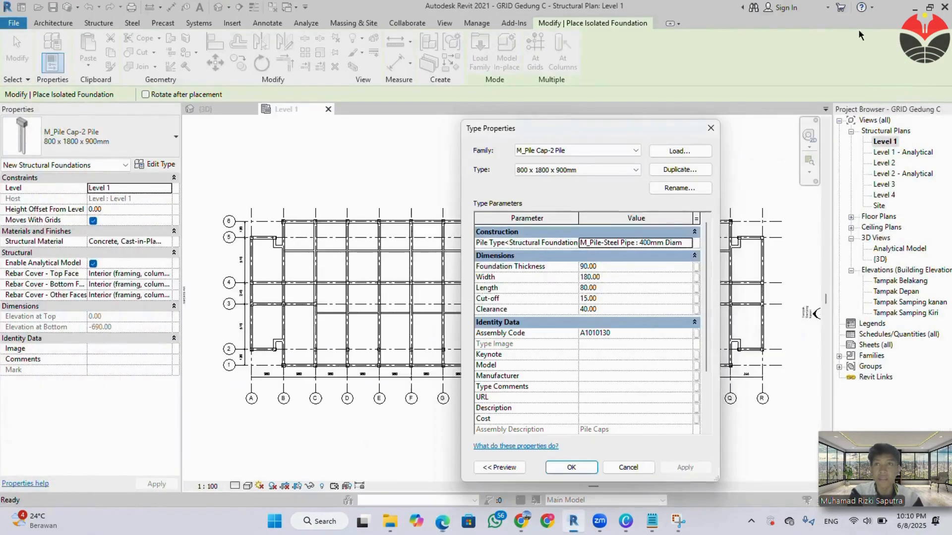
pyautogui.click(882, 10)
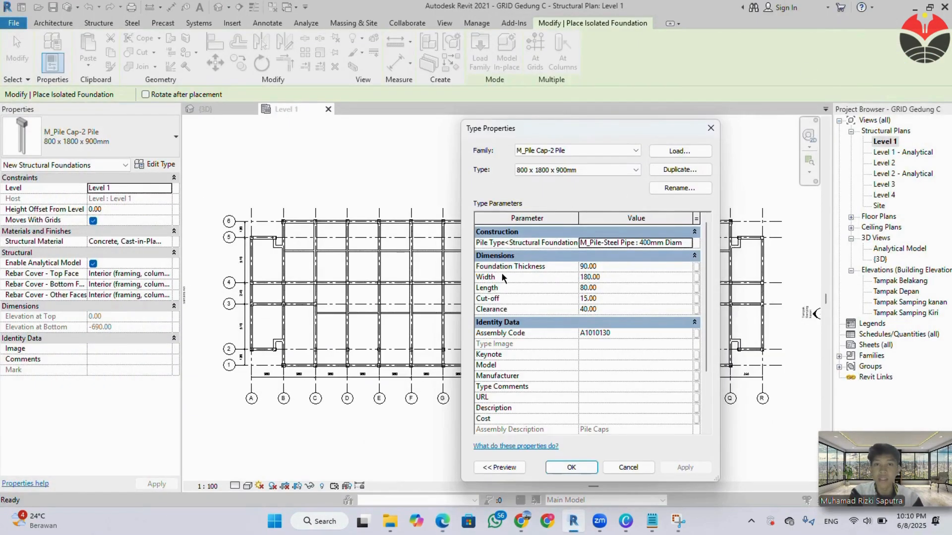
# Locate the M_Pile Cap-2 Pile family in the English library's Structural Foundations folder and preview it without loading it.
pyautogui.click(687, 156)
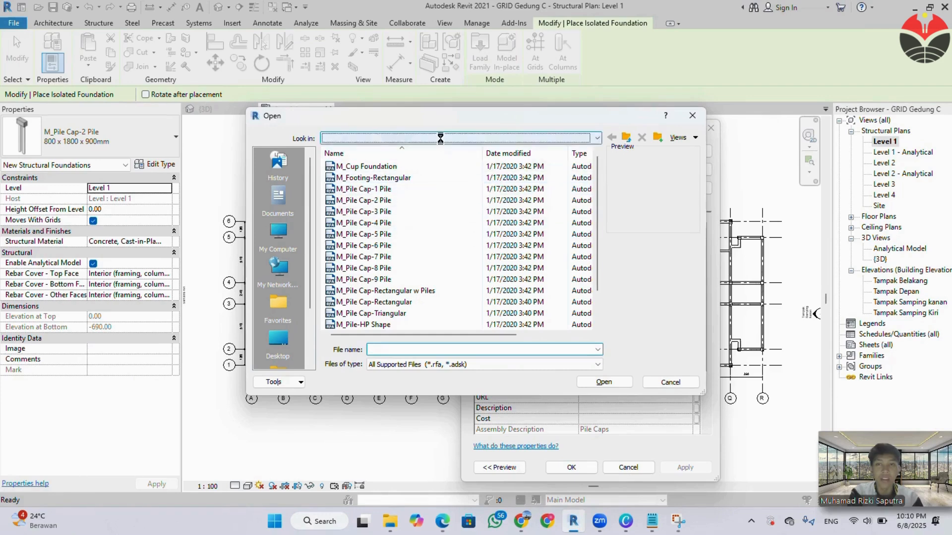
pyautogui.click(392, 137)
pyautogui.click(418, 210)
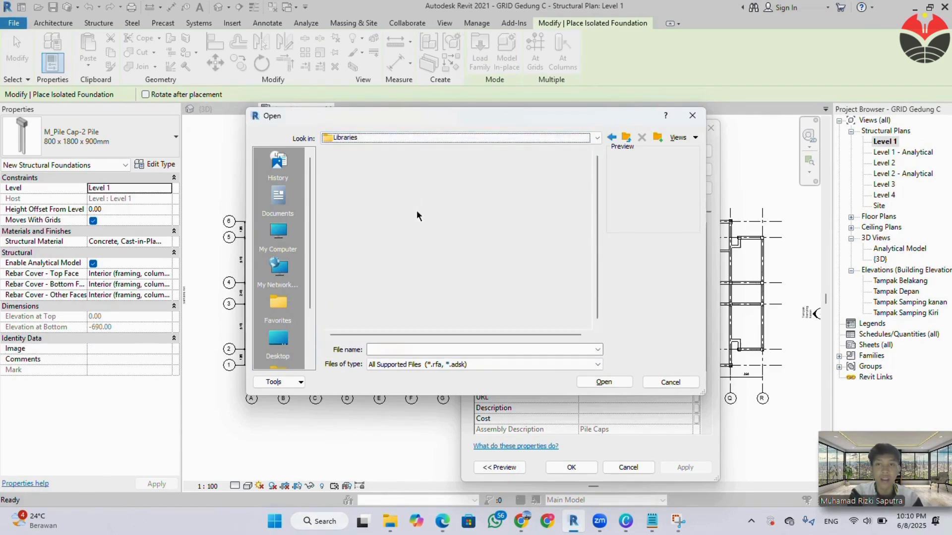
pyautogui.doubleClick(389, 189)
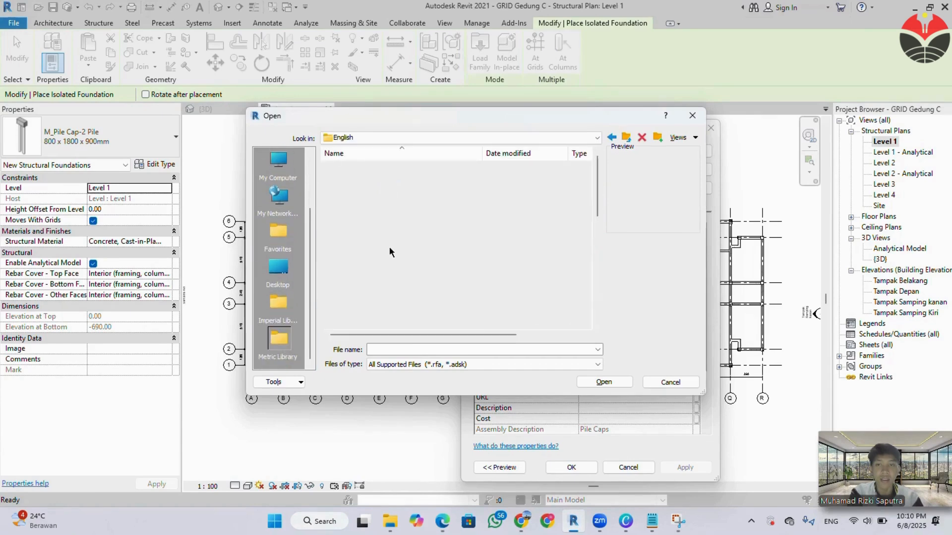
pyautogui.scroll(-7, 384, 258)
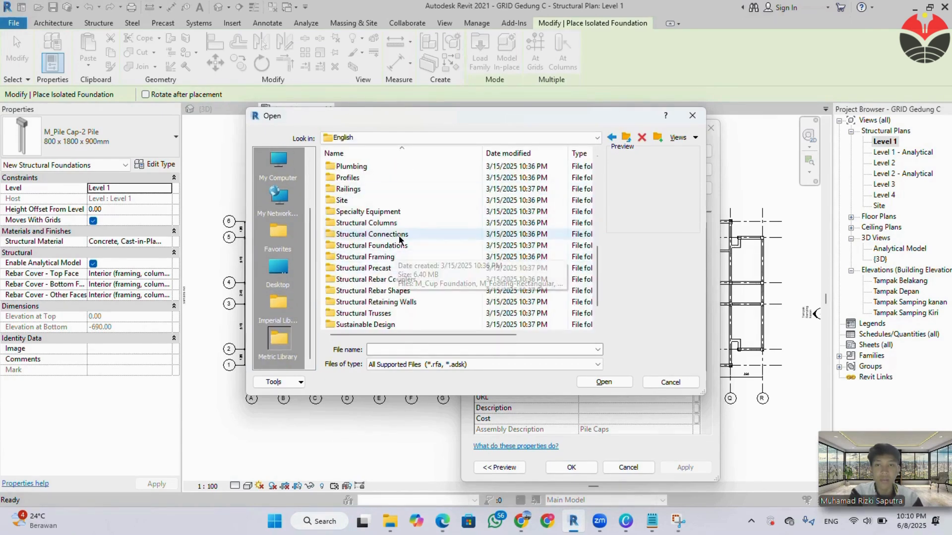
pyautogui.doubleClick(389, 247)
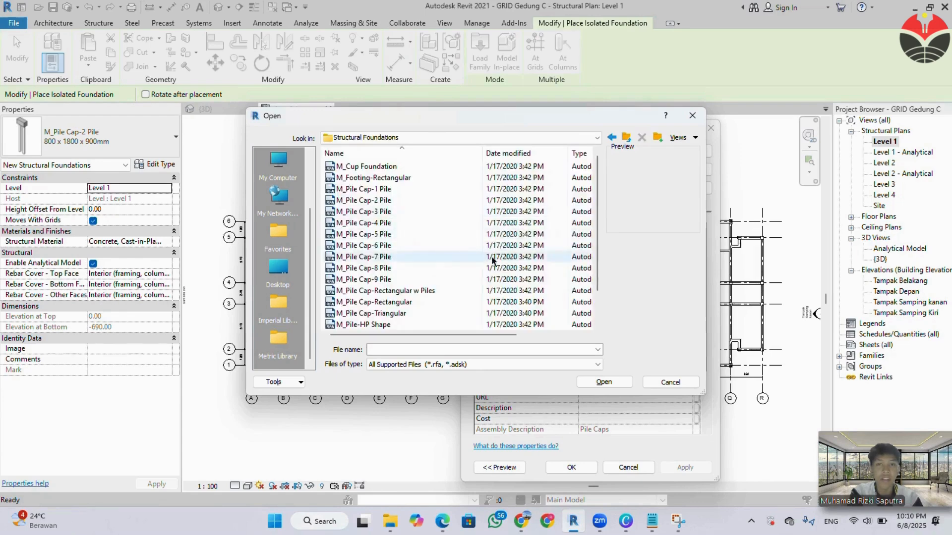
pyautogui.click(504, 202)
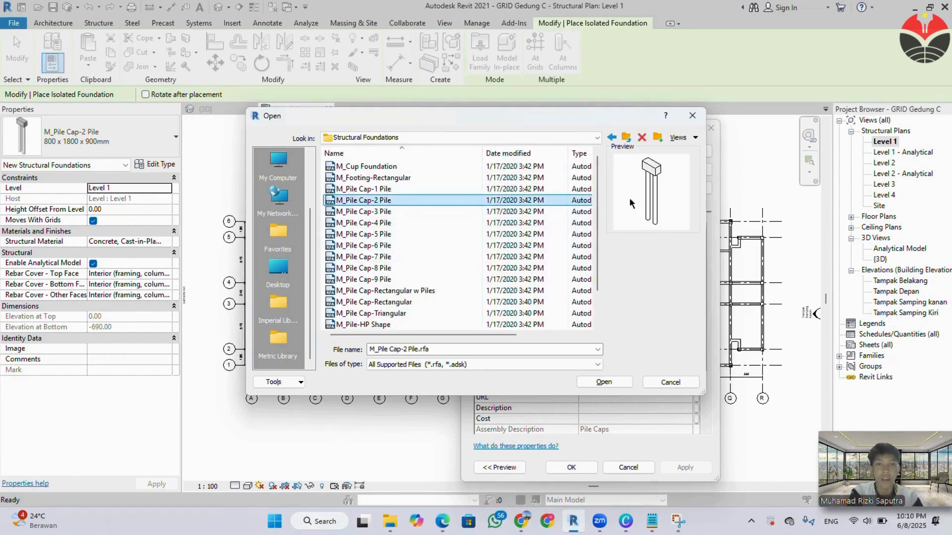
pyautogui.click(692, 116)
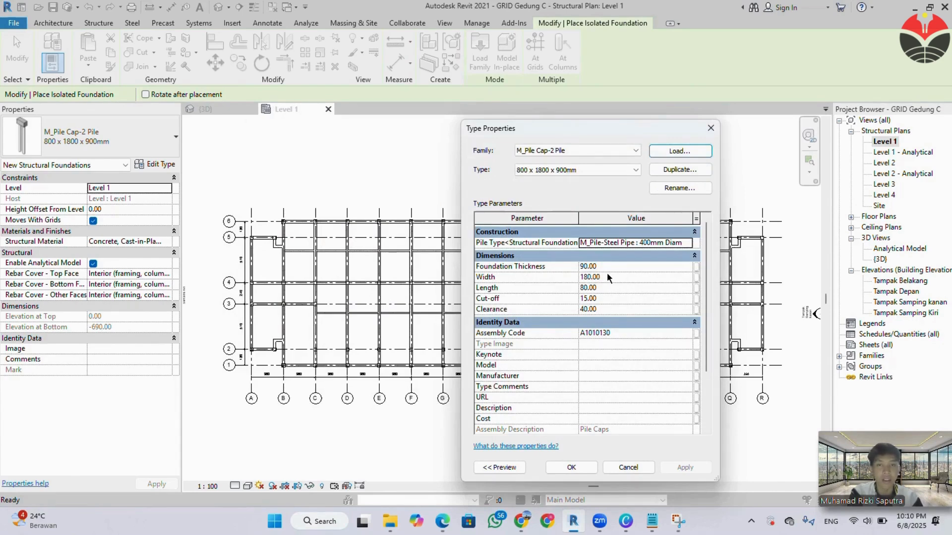
# Accept the 800 x 1800 x 900mm 2-pile cap type and place pile caps along grid 1 at grids B through G.
pyautogui.click(584, 474)
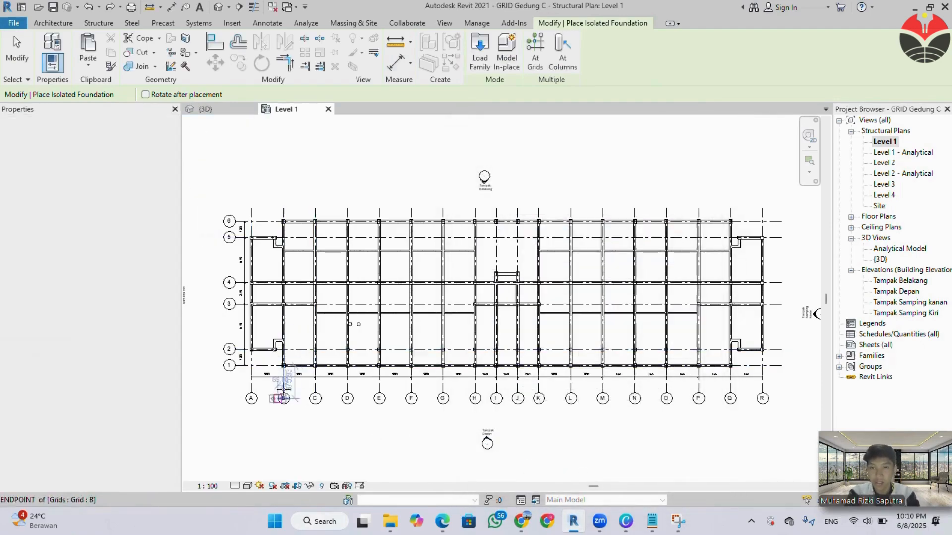
pyautogui.scroll(2, 283, 365)
pyautogui.scroll(2, 284, 360)
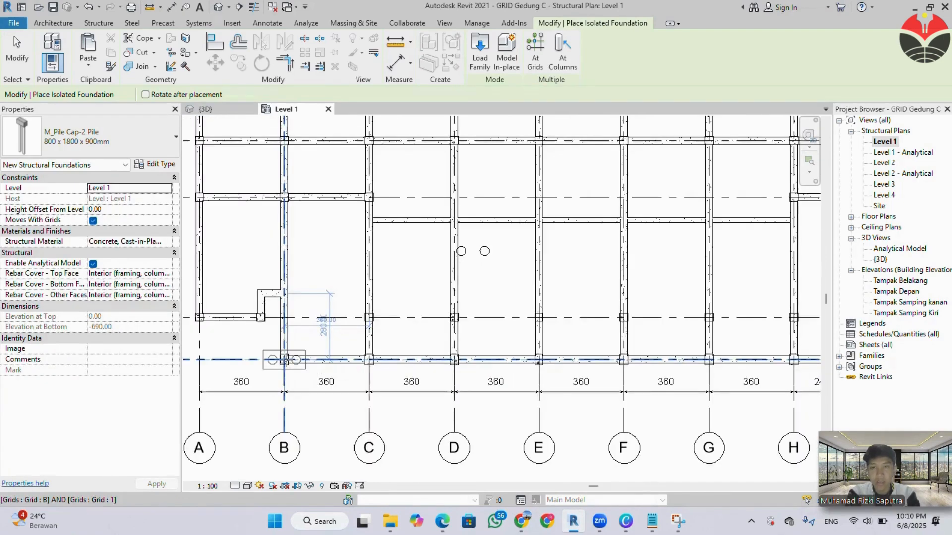
pyautogui.click(284, 359)
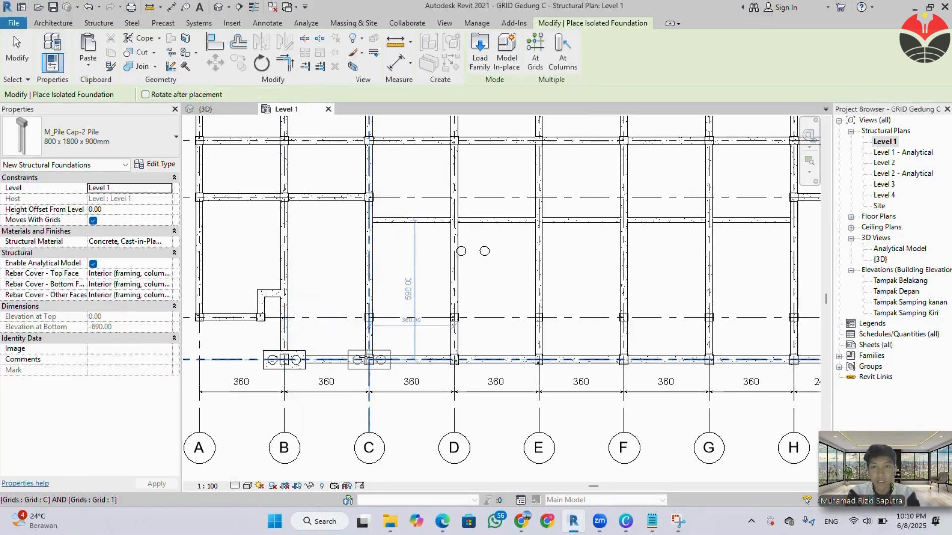
pyautogui.click(369, 359)
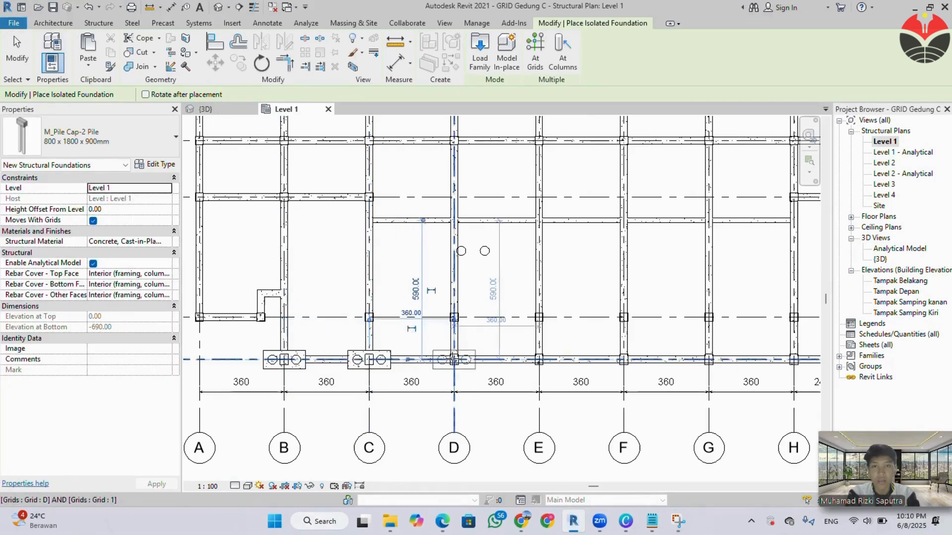
pyautogui.click(453, 359)
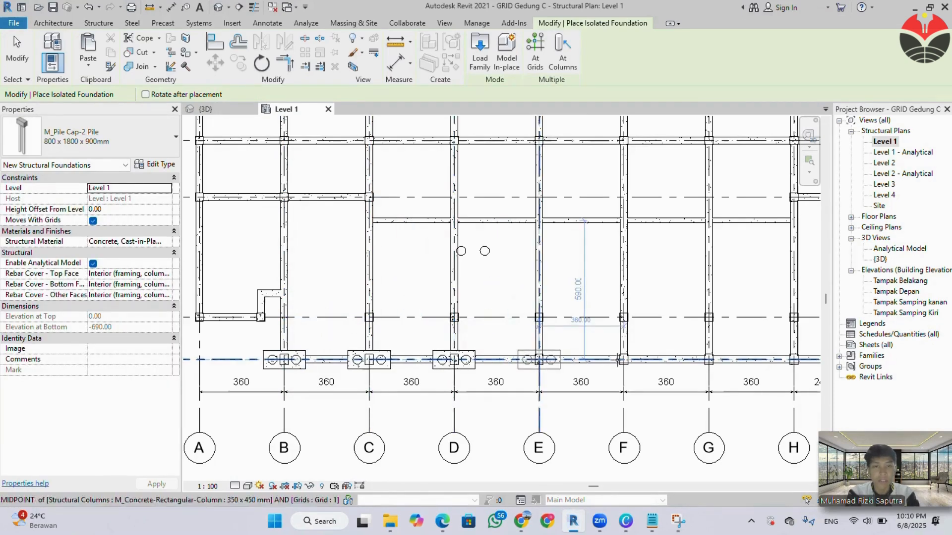
pyautogui.click(539, 360)
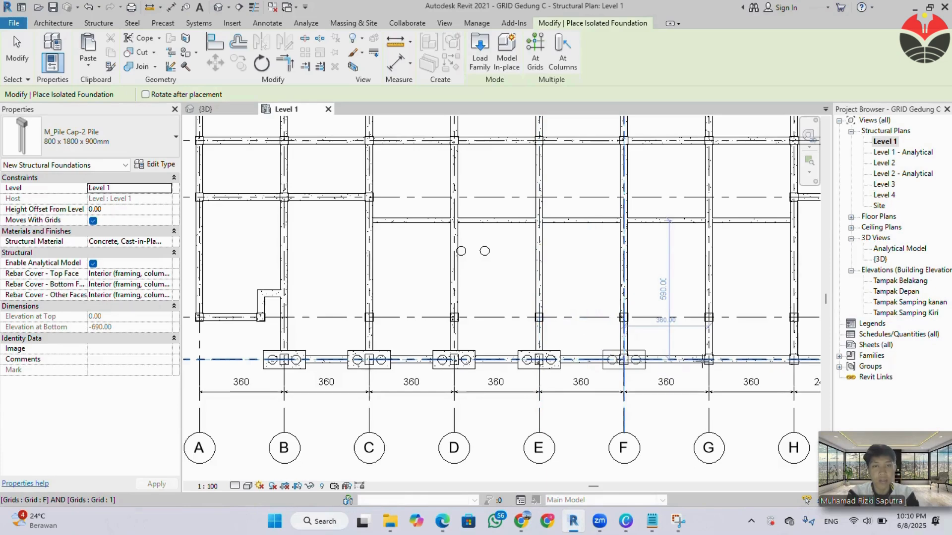
pyautogui.click(624, 359)
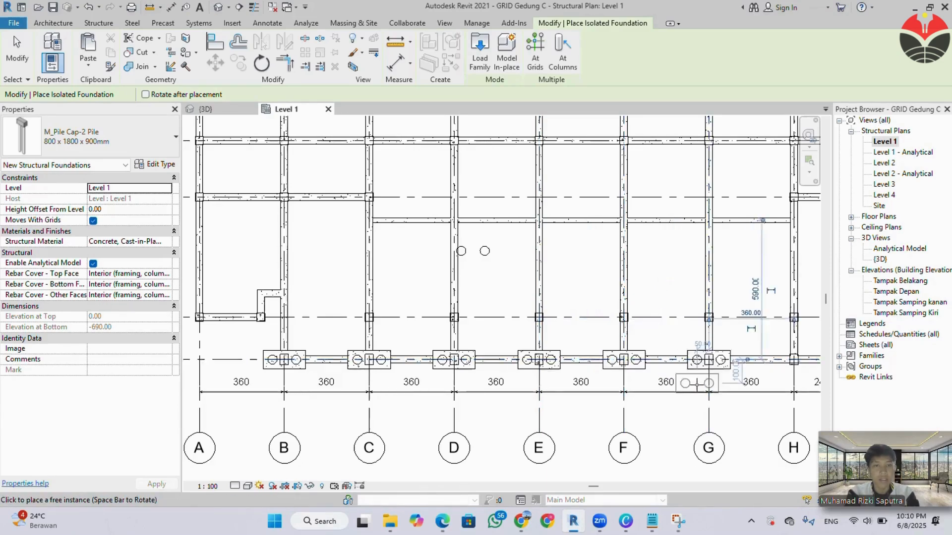
# Continue the 800 x 1800 x 900mm pile caps along grid 1 at grids H, I, J, K and L.
pyautogui.scroll(-1, 696, 383)
pyautogui.moveTo(696, 383); pyautogui.dragTo(334, 399, button='middle')
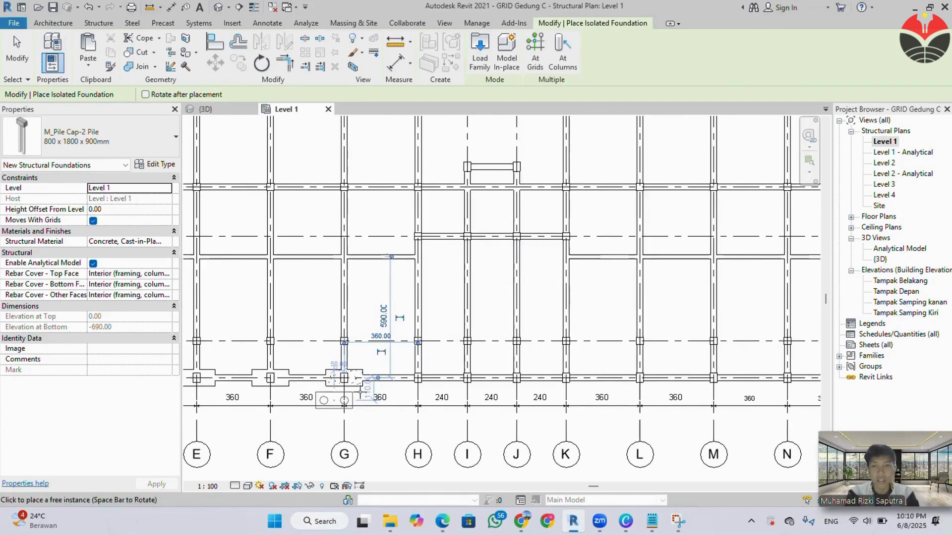
pyautogui.click(345, 378)
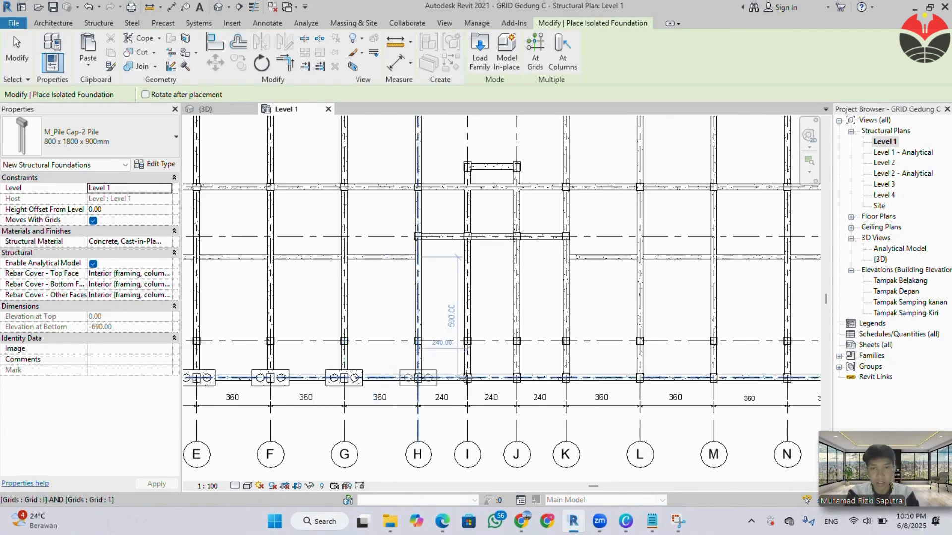
pyautogui.click(418, 377)
pyautogui.click(466, 378)
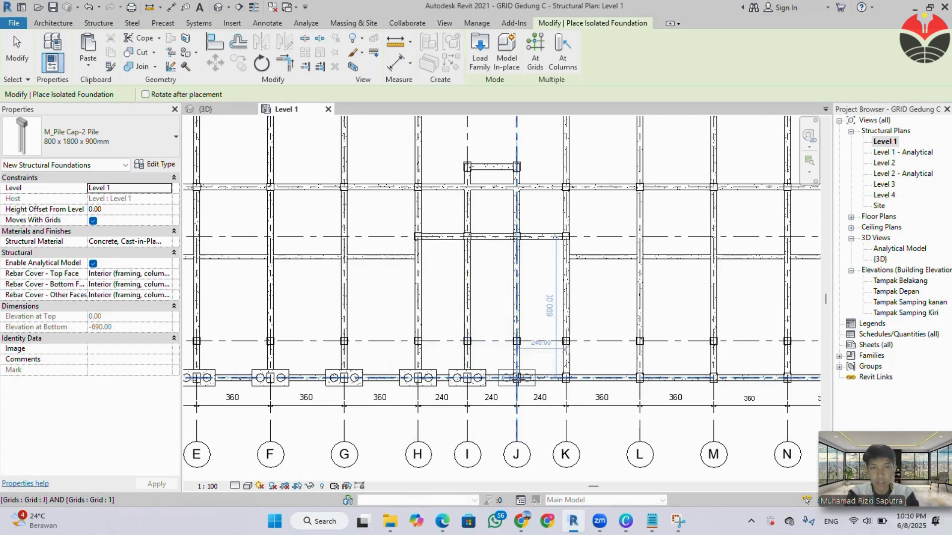
pyautogui.click(516, 377)
pyautogui.click(566, 377)
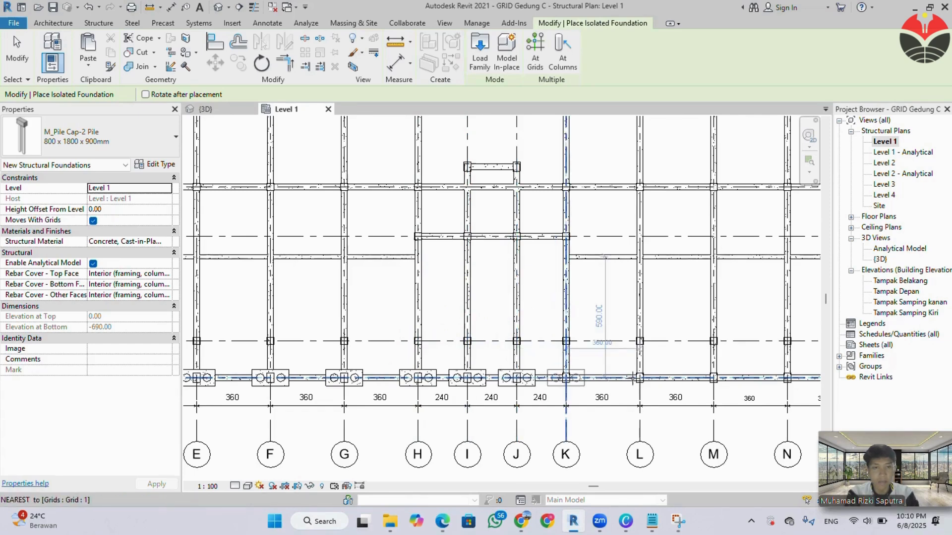
pyautogui.click(640, 378)
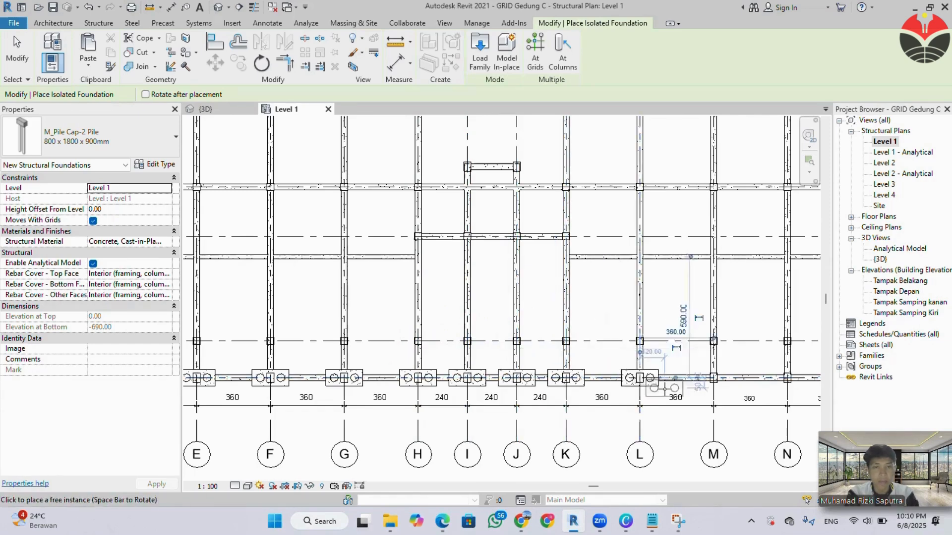
# Complete the grid 1 row with 800 x 1800 x 900mm pile caps at grids M, N, O, P and Q.
pyautogui.moveTo(672, 397); pyautogui.dragTo(435, 401, button='middle')
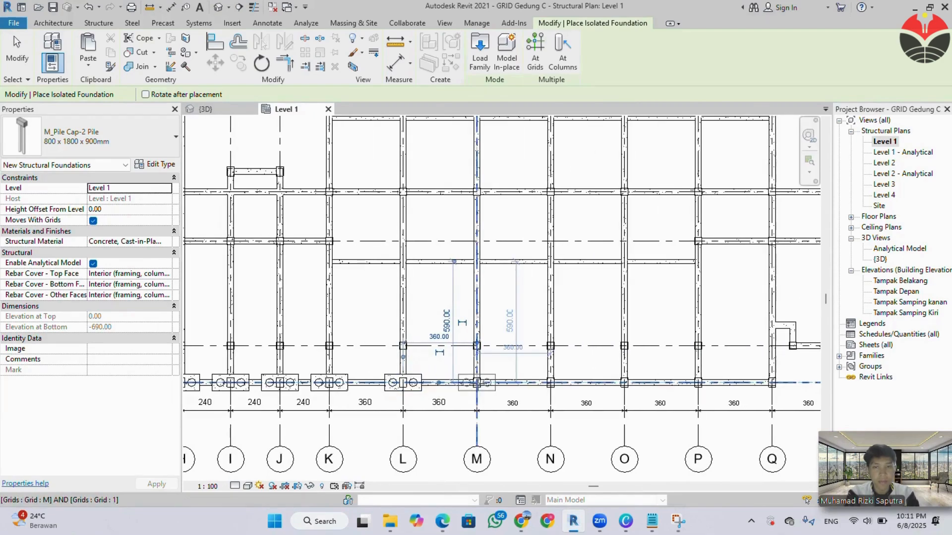
pyautogui.click(476, 383)
pyautogui.click(550, 382)
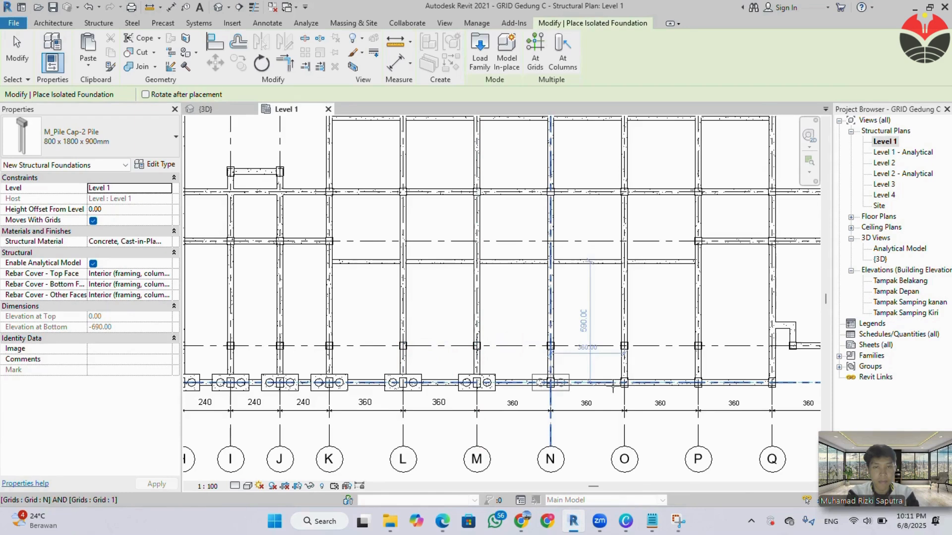
pyautogui.click(624, 382)
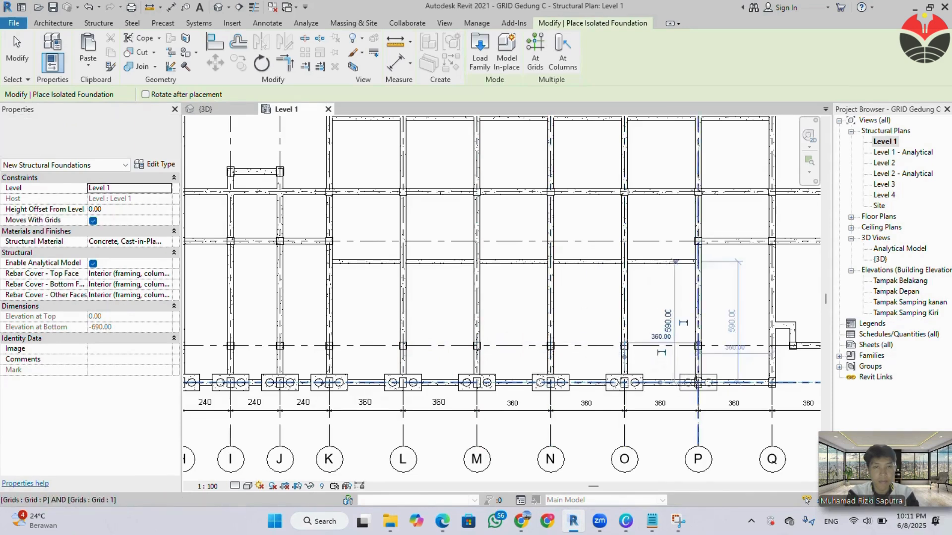
pyautogui.click(698, 383)
pyautogui.click(773, 384)
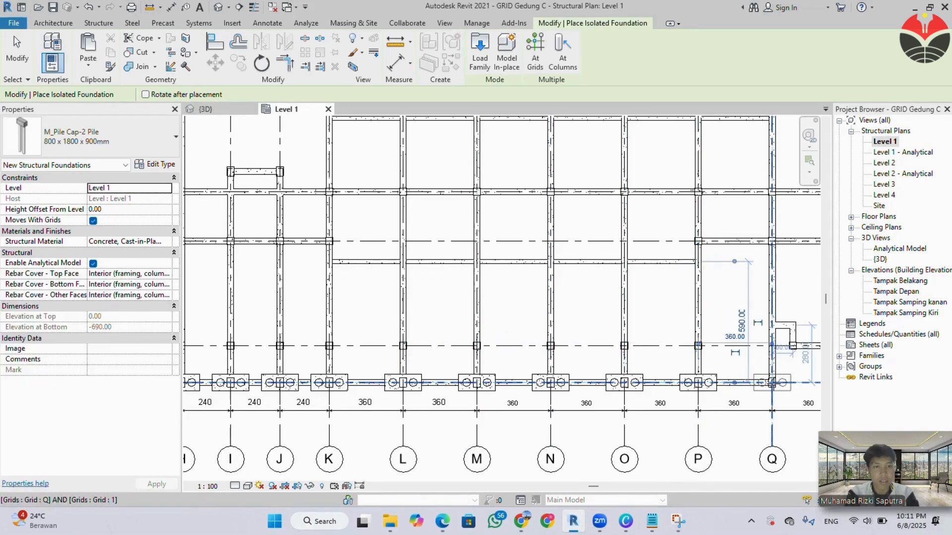
# Place 800 x 1800 x 900mm 2-pile caps along grid 6 at its intersections with grids B, C, D, E, F and G.
pyautogui.scroll(-6, 570, 357)
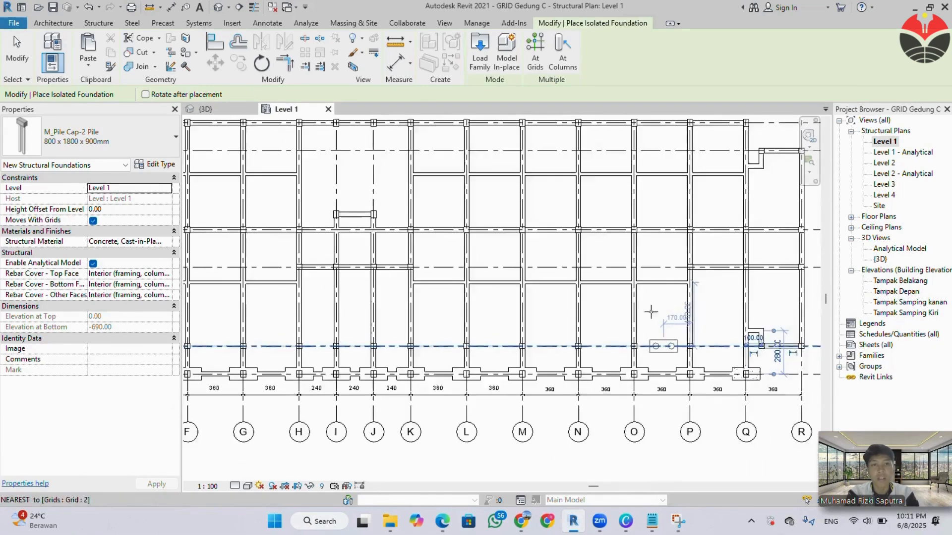
pyautogui.scroll(5, 347, 248)
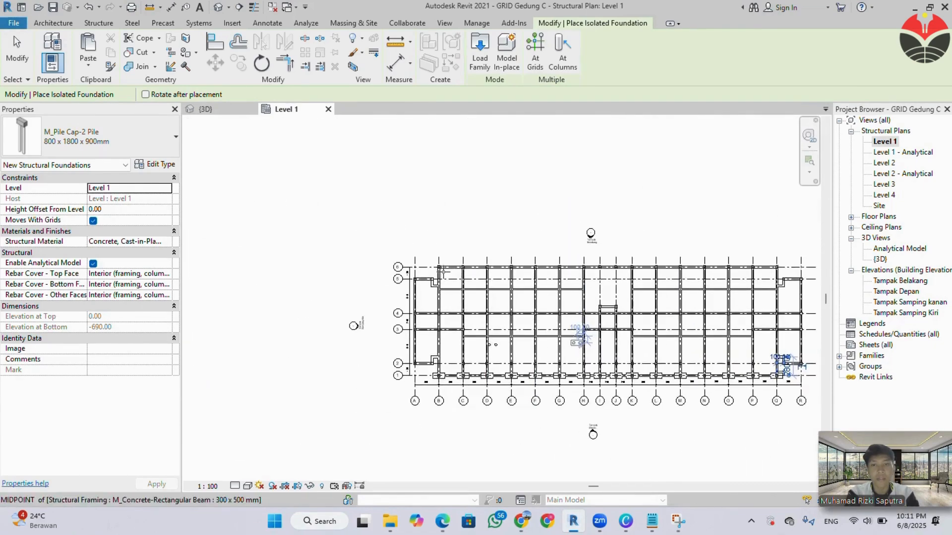
pyautogui.scroll(2, 432, 267)
pyautogui.click(431, 259)
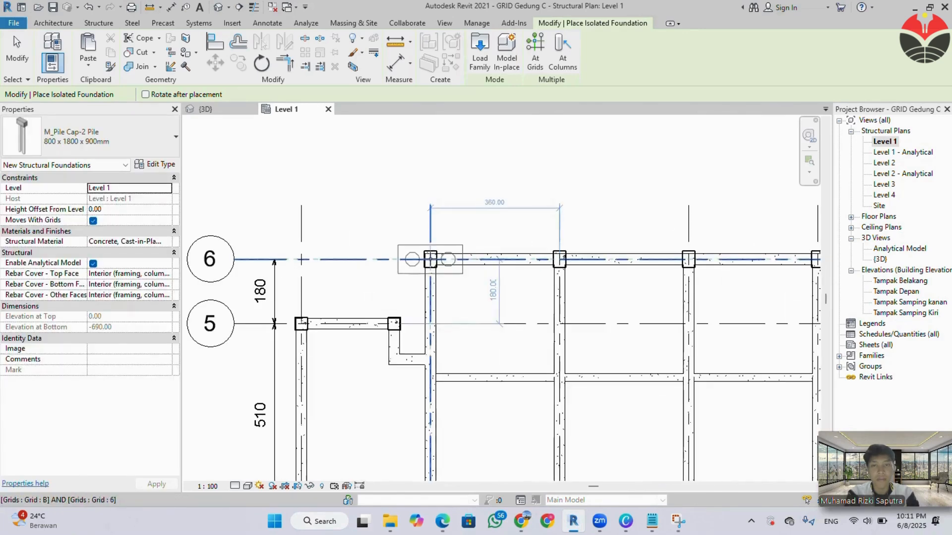
pyautogui.click(559, 259)
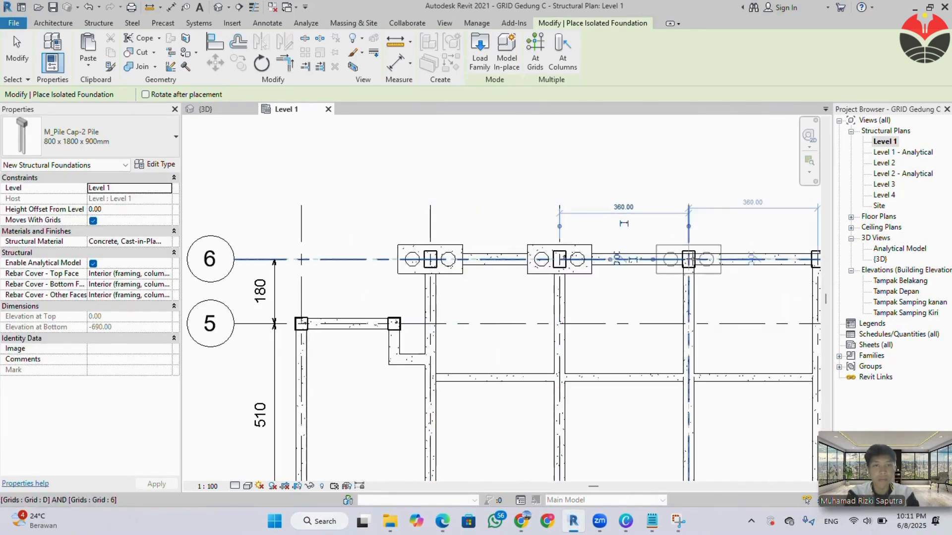
pyautogui.click(689, 258)
pyautogui.moveTo(717, 302); pyautogui.dragTo(422, 306, button='middle')
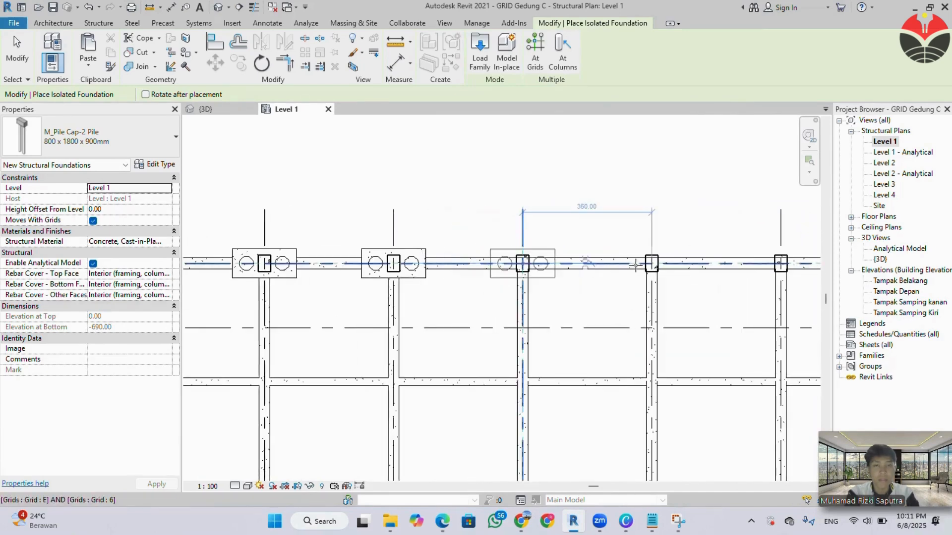
pyautogui.click(585, 263)
pyautogui.click(652, 263)
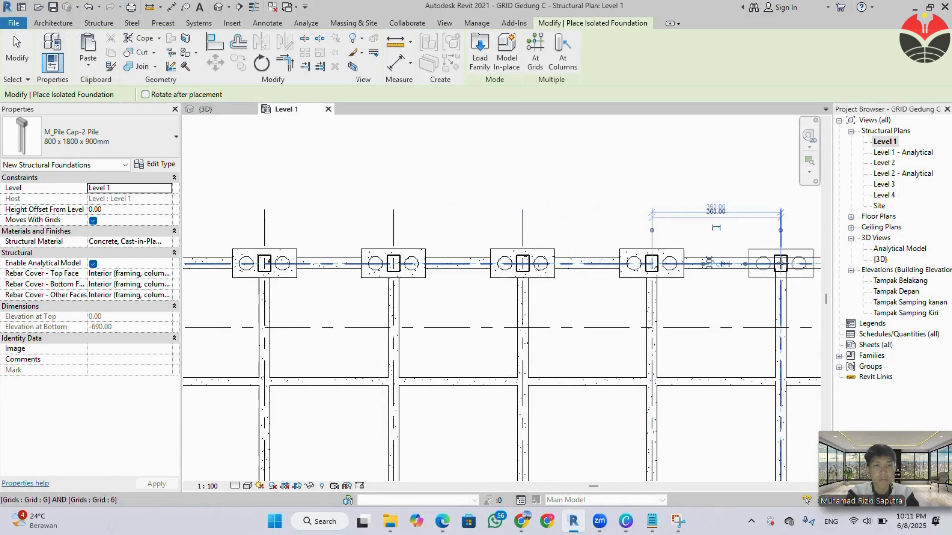
pyautogui.click(781, 264)
pyautogui.moveTo(736, 307); pyautogui.dragTo(346, 310, button='middle')
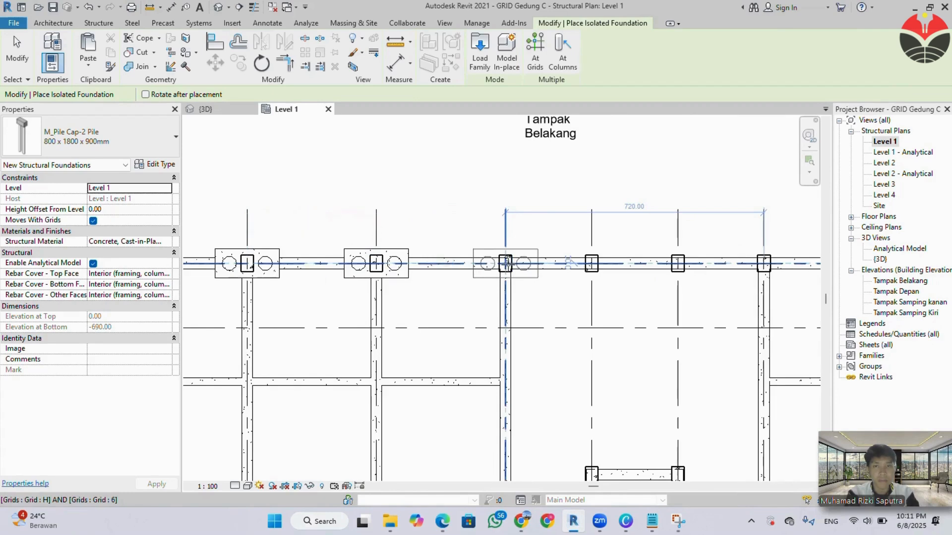
# Continue the 800 x 1800 x 900mm pile caps along grid 6 at grids H, I, J and K, undoing the off-grid placement near I.
pyautogui.click(505, 263)
pyautogui.click(598, 263)
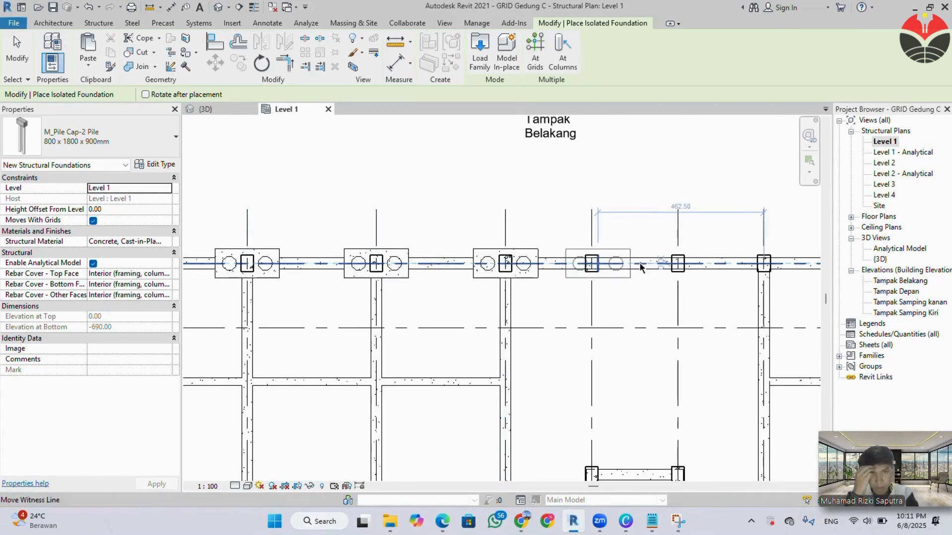
pyautogui.hotkey('ctrl', 'z')
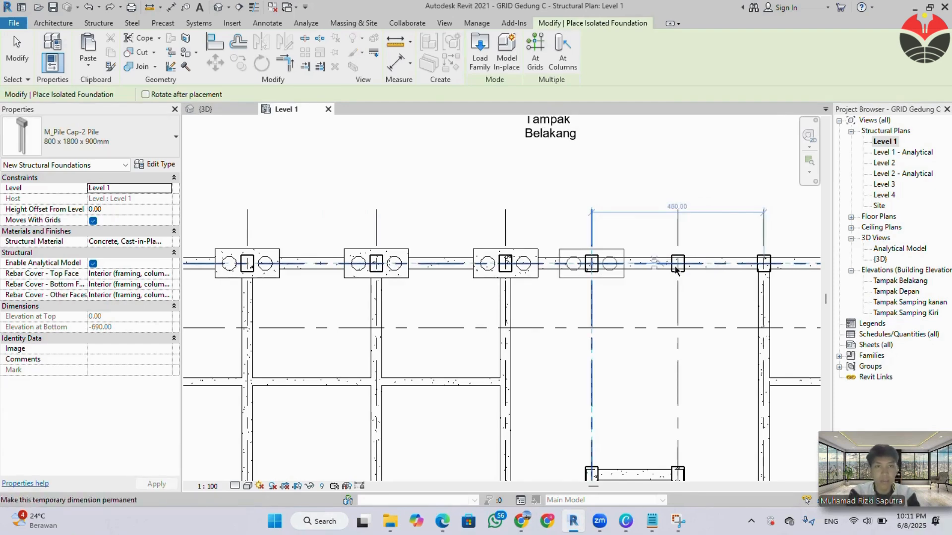
pyautogui.click(591, 263)
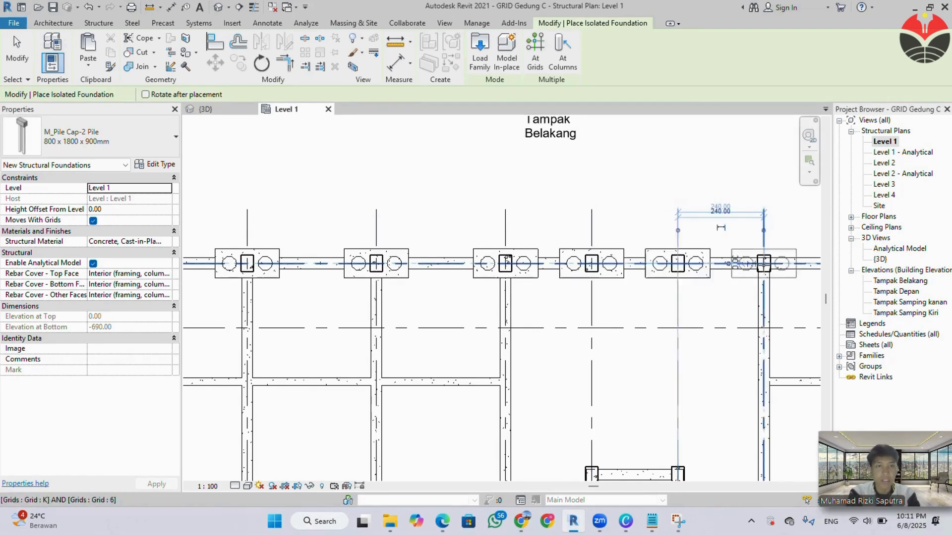
pyautogui.click(763, 263)
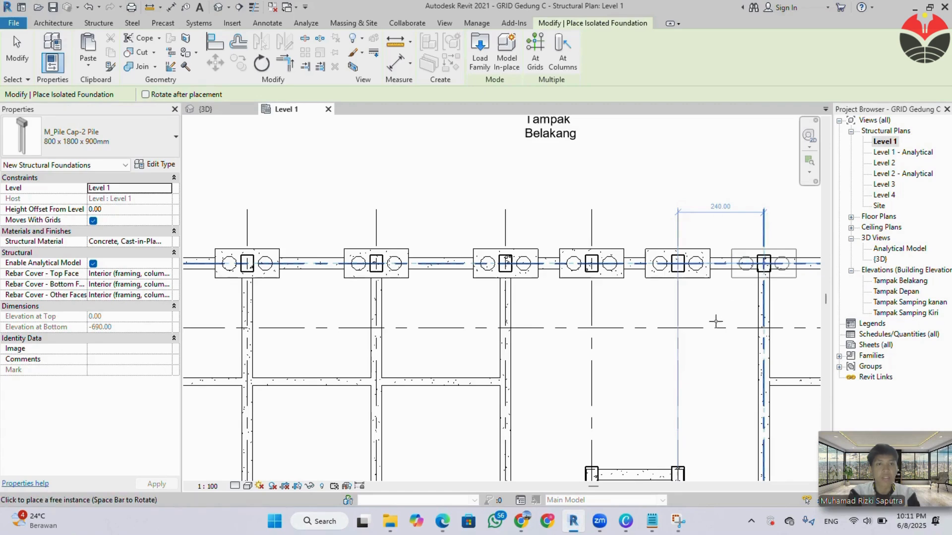
# Complete the grid 6 row with 800 x 1800 x 900mm pile caps at grids L, M, N, O, P and Q.
pyautogui.scroll(-3, 715, 321)
pyautogui.moveTo(722, 322)
pyautogui.mouseDown(button='middle')
pyautogui.moveTo(667, 336)
pyautogui.moveTo(329, 334)
pyautogui.mouseUp(button='middle')
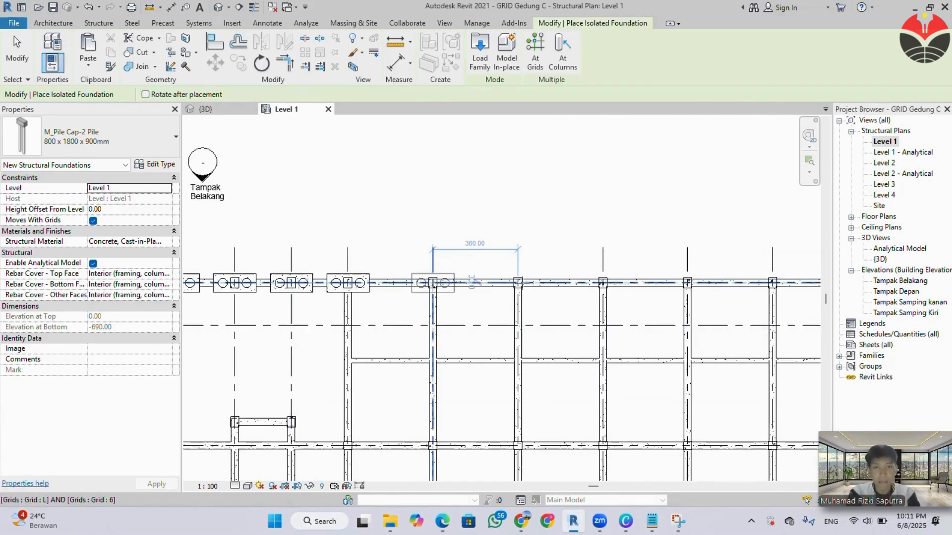
pyautogui.click(433, 283)
pyautogui.click(517, 283)
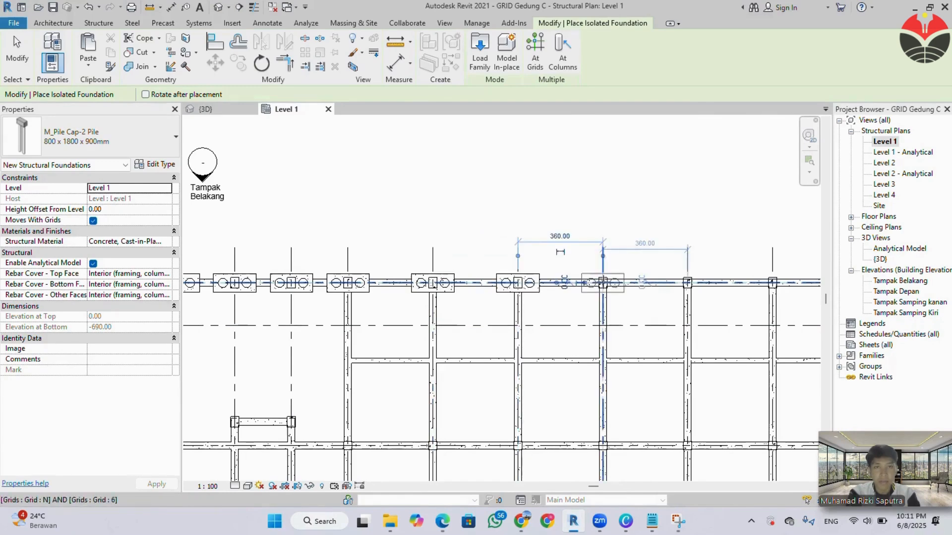
pyautogui.click(603, 283)
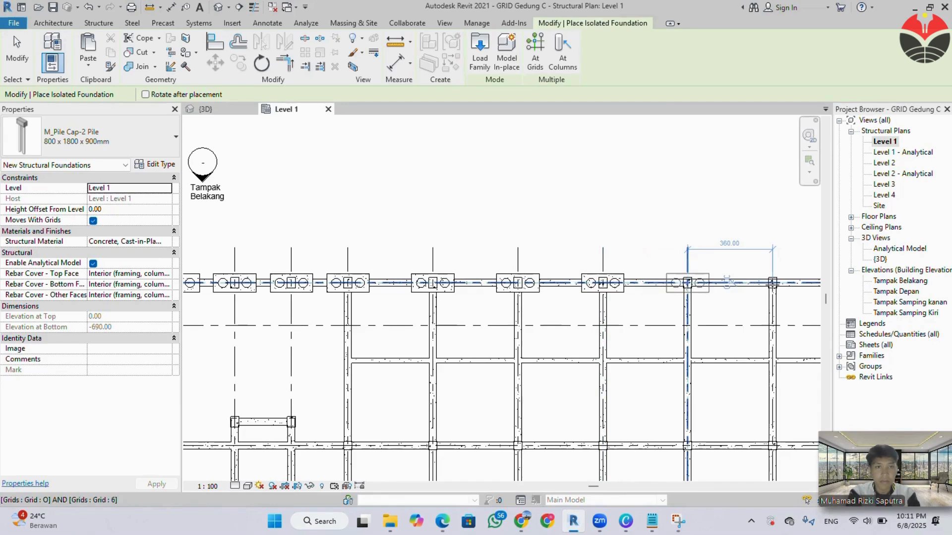
pyautogui.click(687, 283)
pyautogui.click(773, 283)
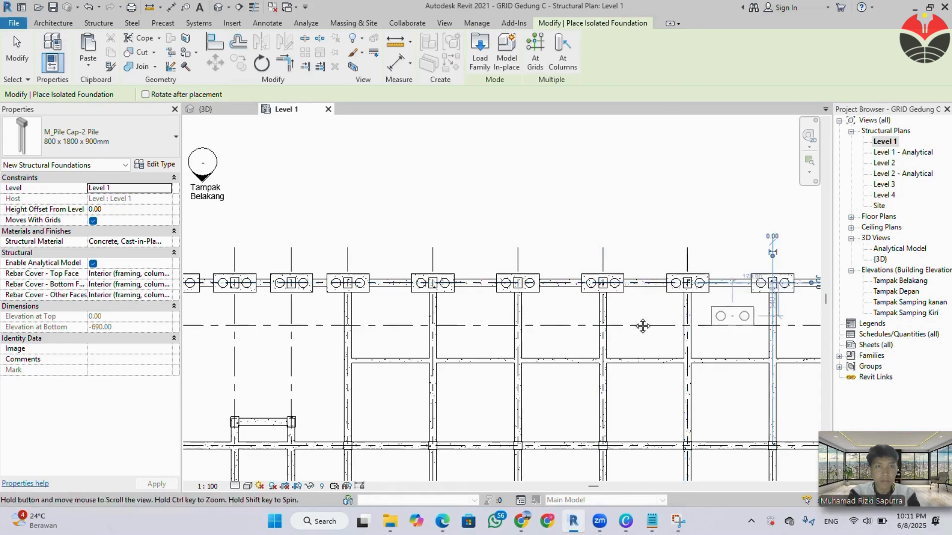
pyautogui.moveTo(642, 325); pyautogui.dragTo(355, 325, button='middle')
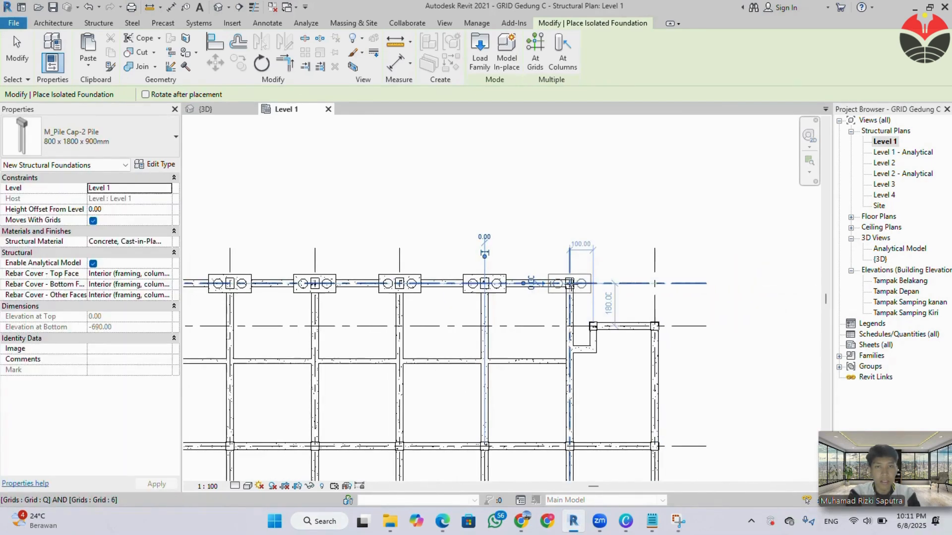
pyautogui.click(569, 283)
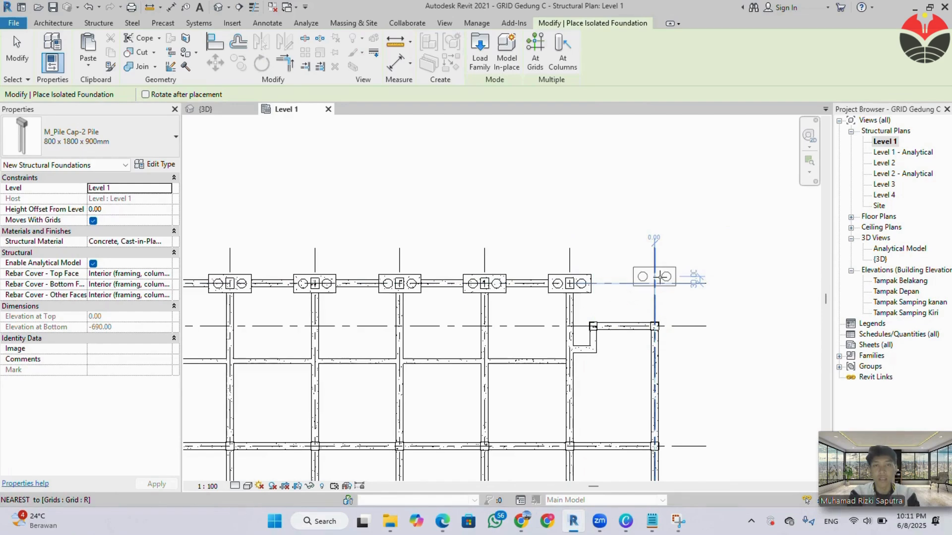
pyautogui.press('Escape')
pyautogui.press('Escape')
# Inspect the placed pile caps in the Level 1 plan and along the building's base in the 3D view.
pyautogui.scroll(-2, 614, 264)
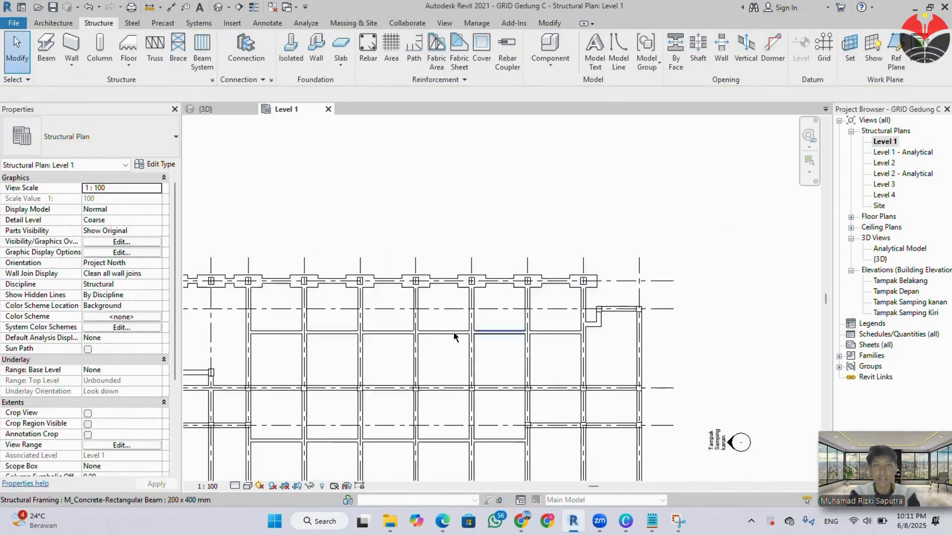
pyautogui.moveTo(444, 337); pyautogui.dragTo(758, 246, button='middle')
pyautogui.scroll(-1, 544, 316)
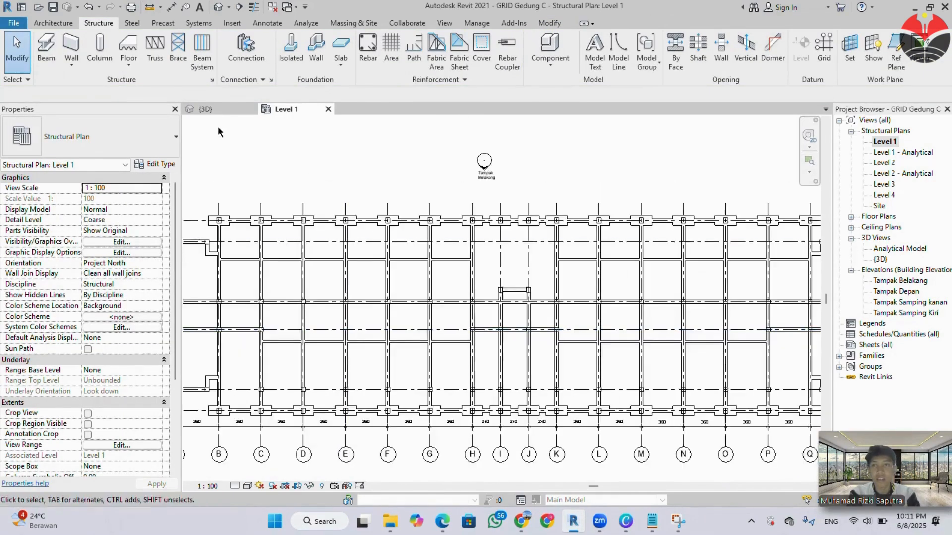
pyautogui.click(223, 109)
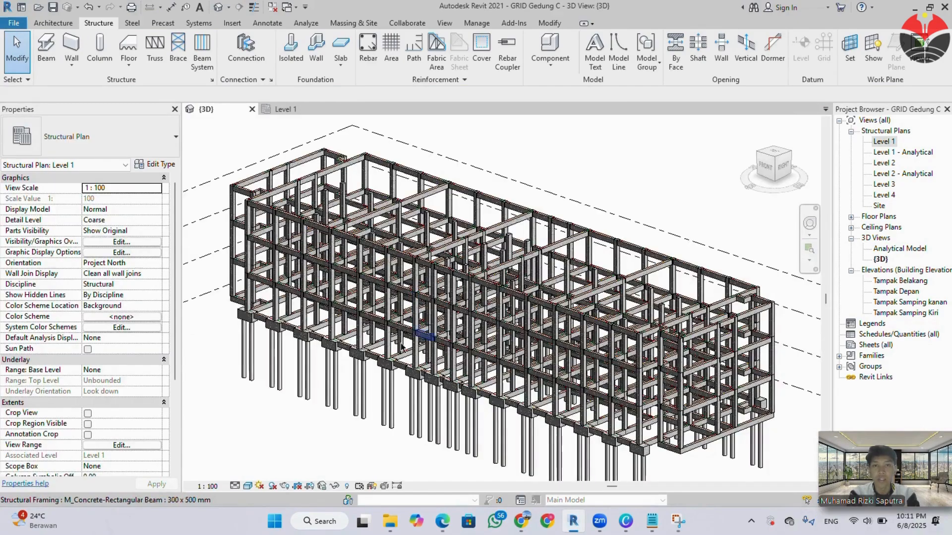
pyautogui.scroll(5, 416, 324)
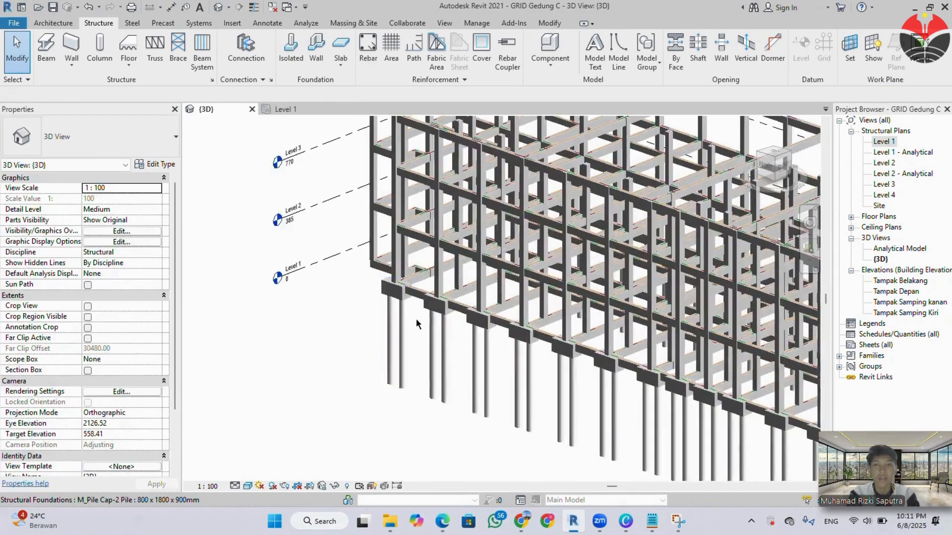
pyautogui.scroll(-4, 396, 332)
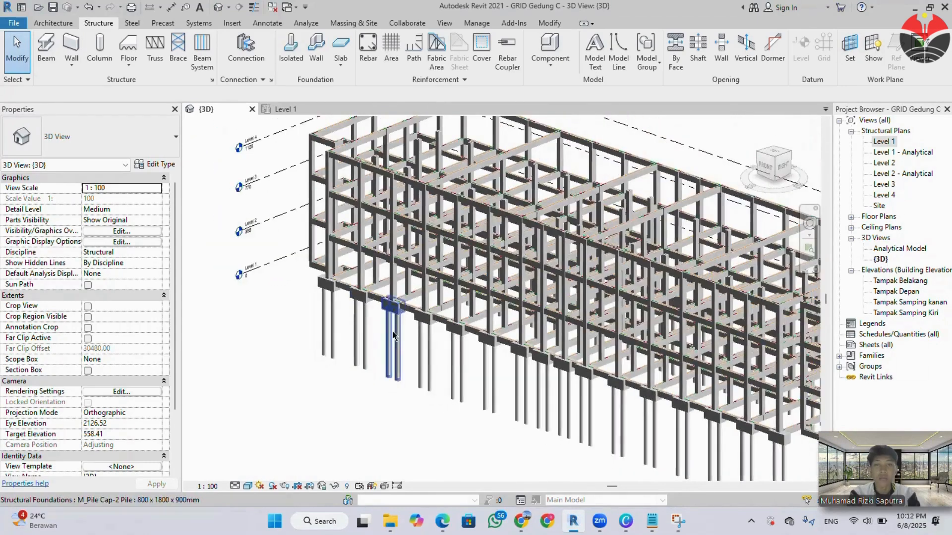
pyautogui.scroll(-2, 419, 342)
pyautogui.moveTo(519, 368); pyautogui.dragTo(495, 360, button='middle')
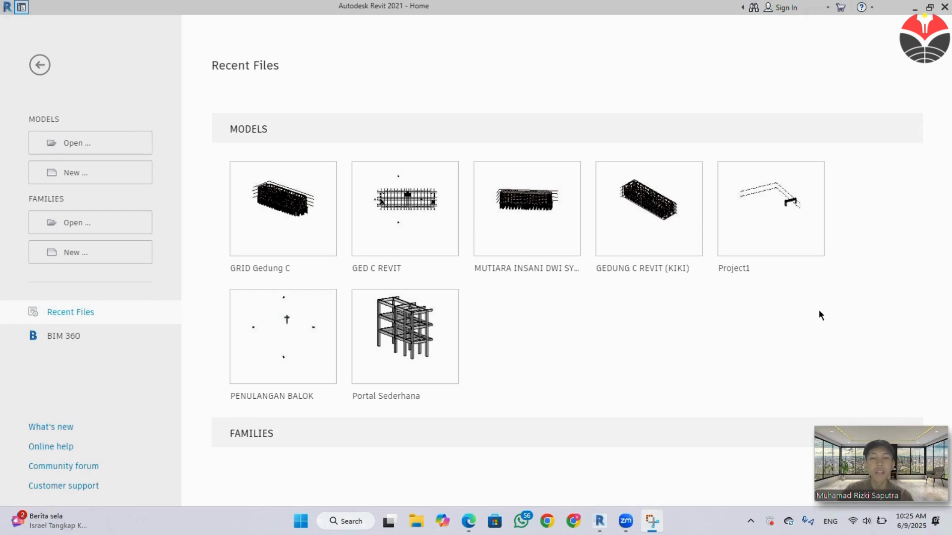
# Reopen the recent GRID Gedung C project and bring up its Level 1 structural plan.
pyautogui.click(265, 228)
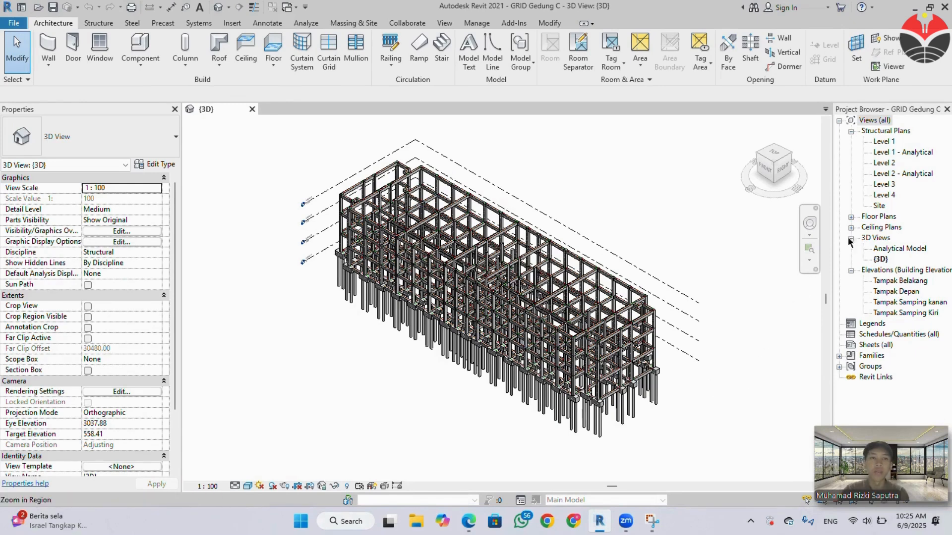
pyautogui.click(883, 143)
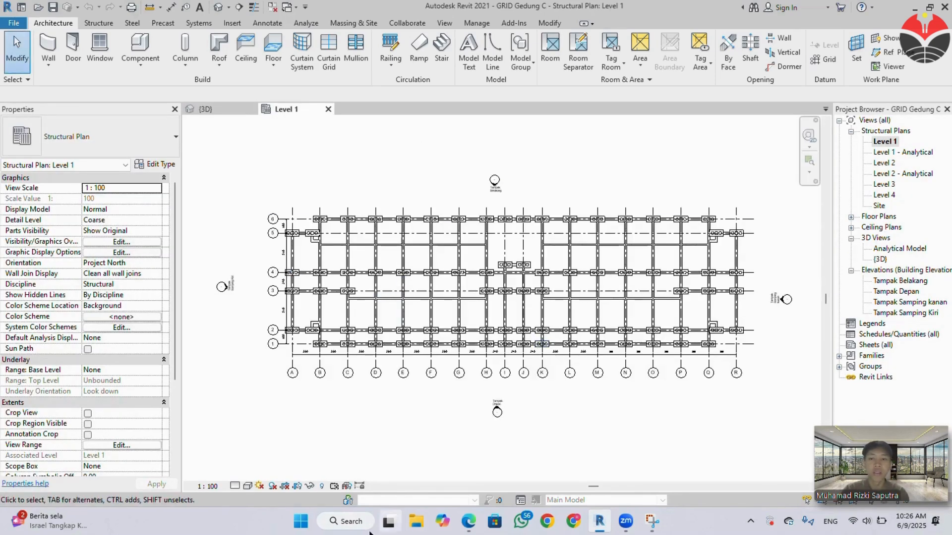
# Reveal hidden elements, filter a whole-plan selection to Structural Foundations only, hide them in the Level 1 view, and exit the reveal mode.
pyautogui.click(321, 488)
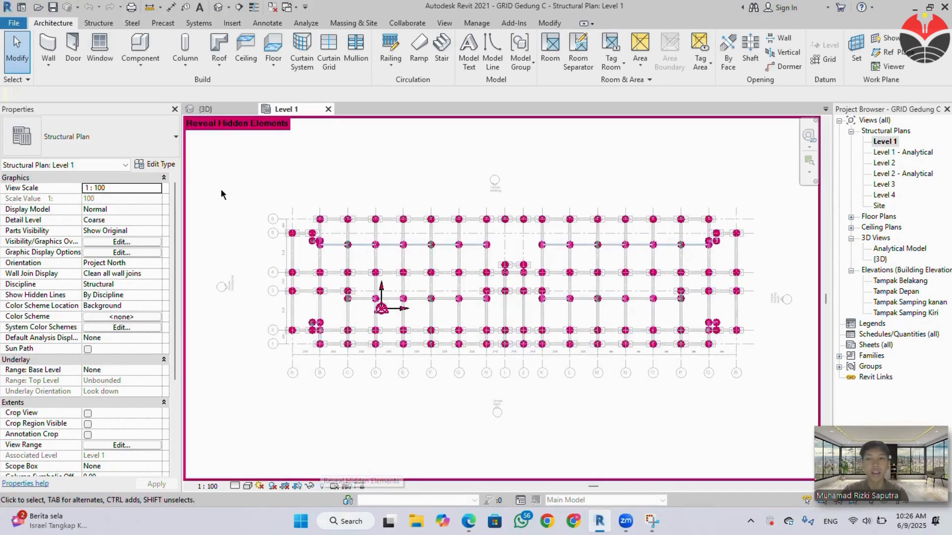
pyautogui.moveTo(221, 182); pyautogui.dragTo(763, 399)
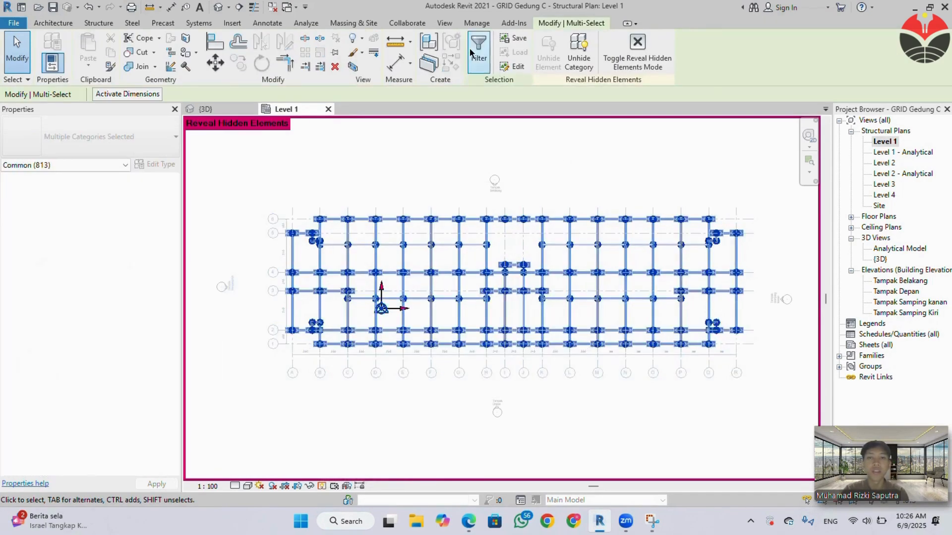
pyautogui.click(477, 50)
pyautogui.click(546, 201)
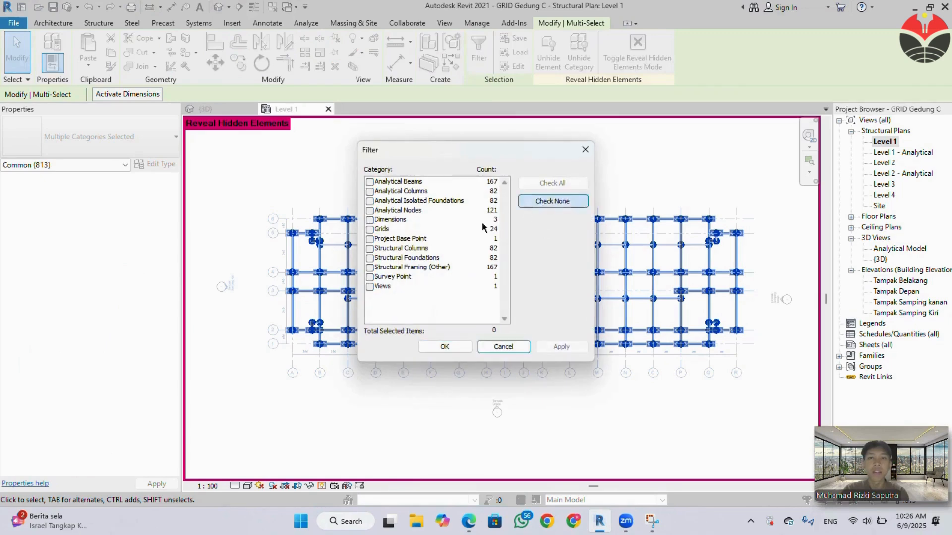
pyautogui.click(369, 257)
pyautogui.click(434, 344)
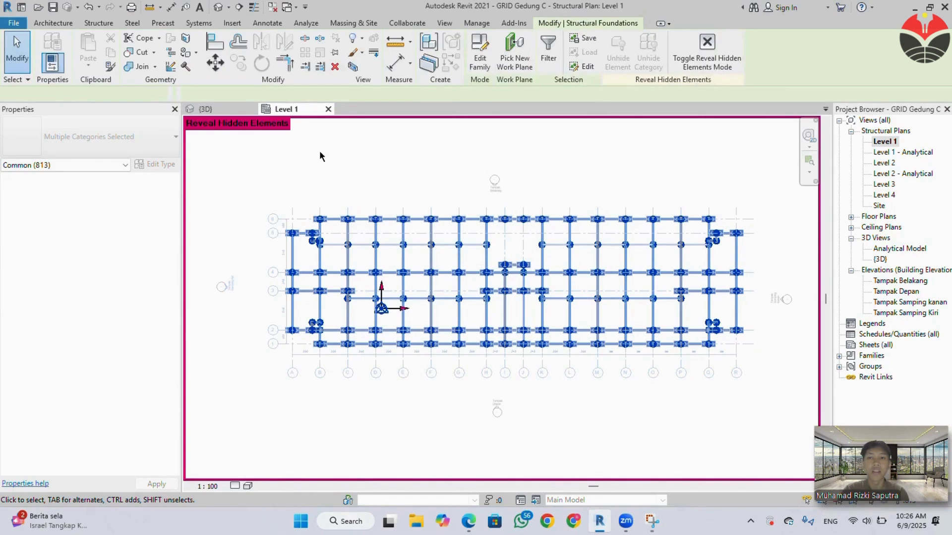
pyautogui.rightClick(319, 150)
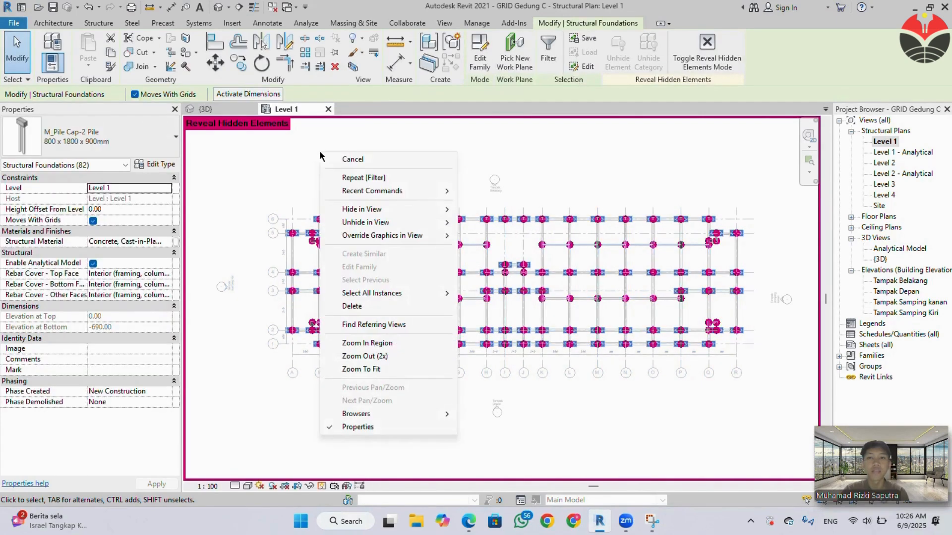
pyautogui.moveTo(387, 209)
pyautogui.click(486, 210)
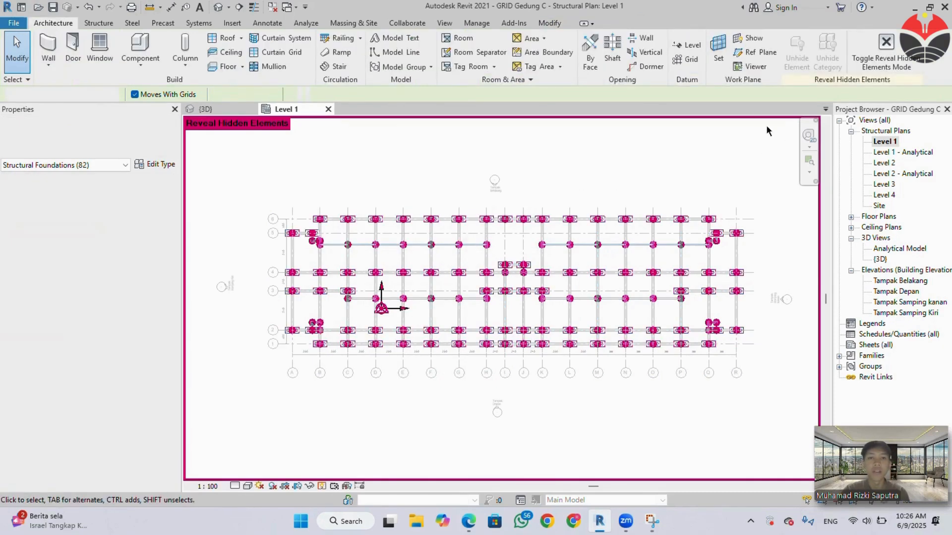
pyautogui.click(879, 55)
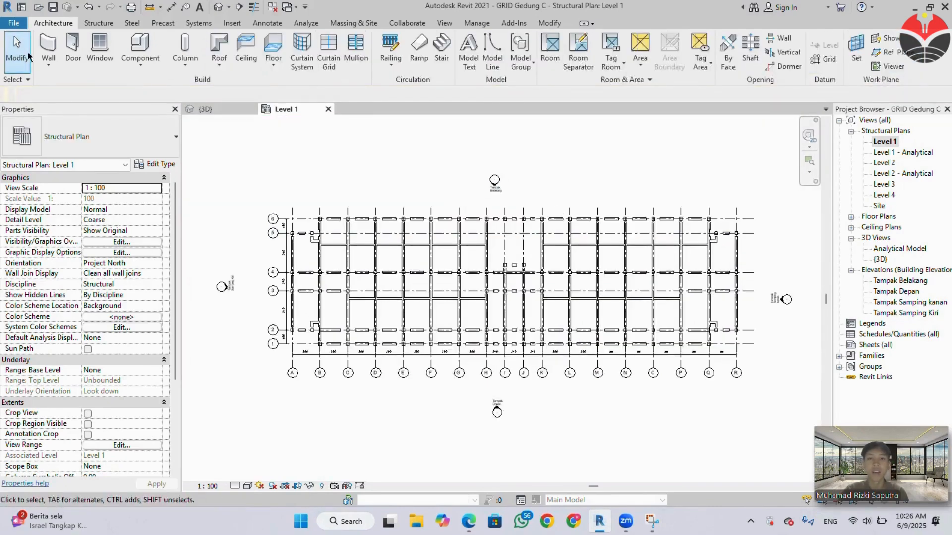
# Start a Generic 300mm structural floor on Level 1 and sketch its boundary down grid A from grid 5 to grid 2, then 260 along grid 2.
pyautogui.click(92, 23)
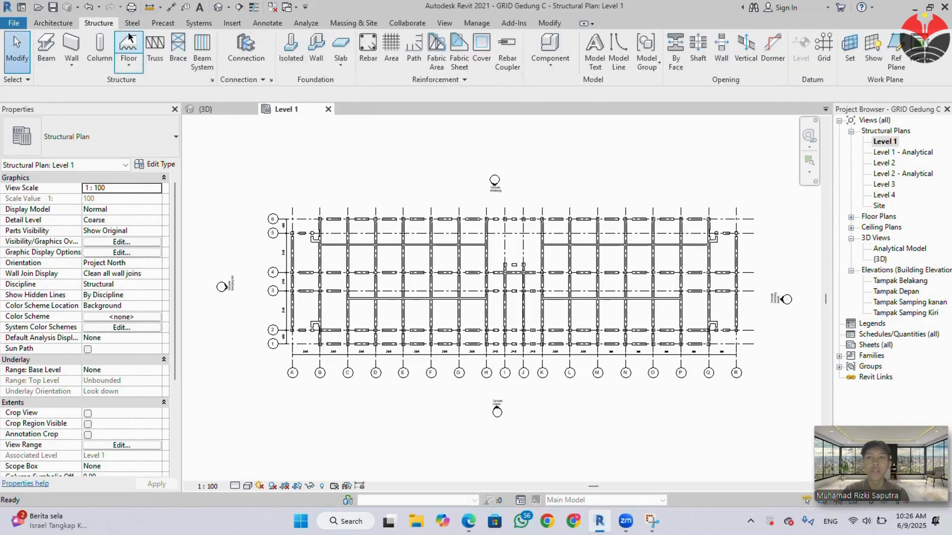
pyautogui.click(133, 52)
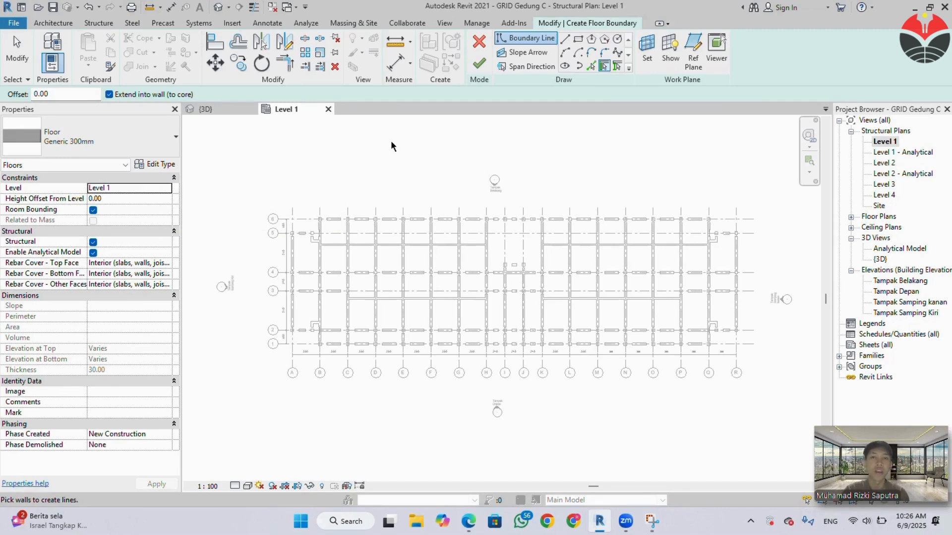
pyautogui.click(565, 40)
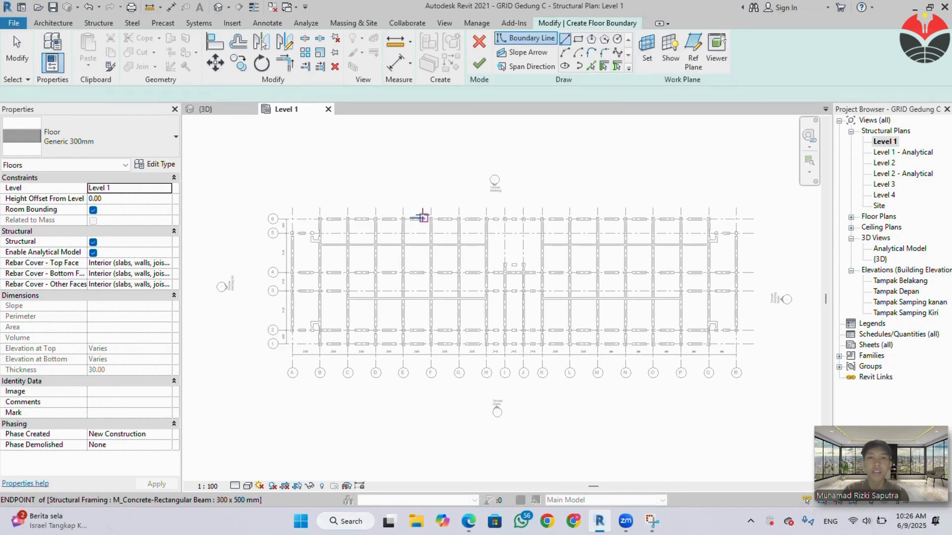
pyautogui.scroll(2, 290, 236)
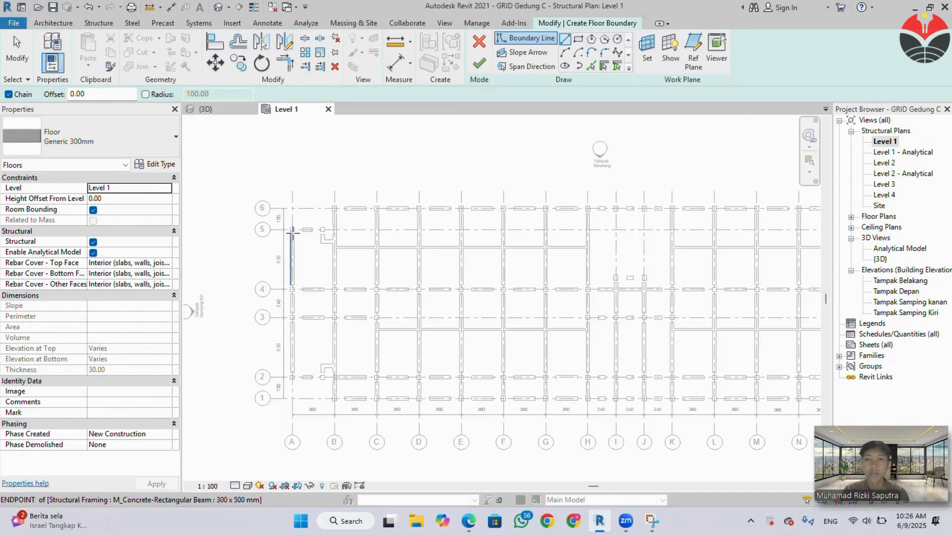
pyautogui.click(292, 234)
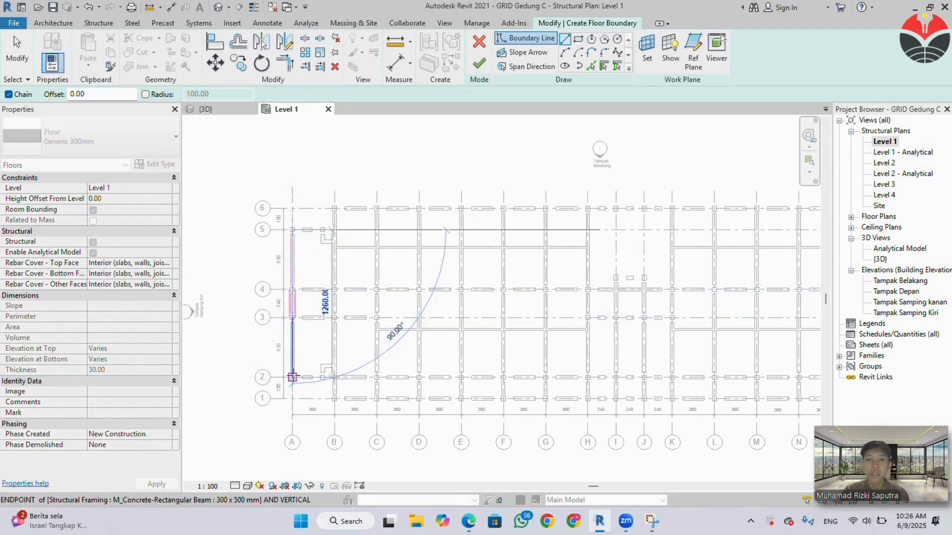
pyautogui.click(292, 377)
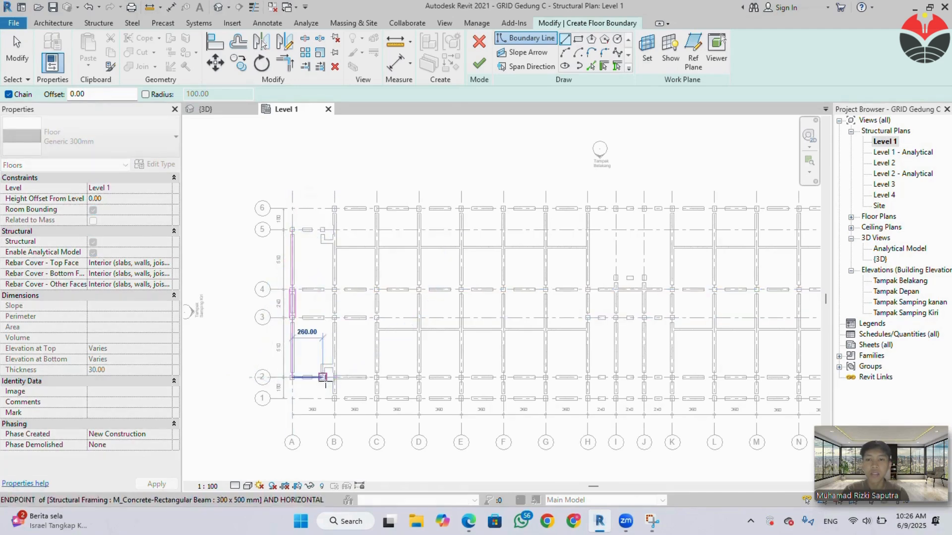
pyautogui.click(323, 378)
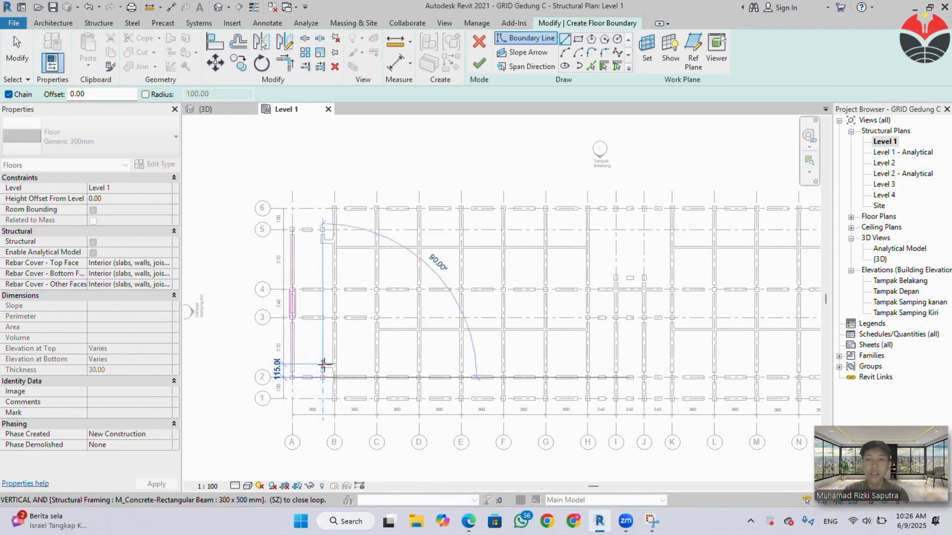
# Continue the floor boundary around the stepped beams near B2, running 100 across to grid B and 280 down to grid 1.
pyautogui.scroll(2, 322, 369)
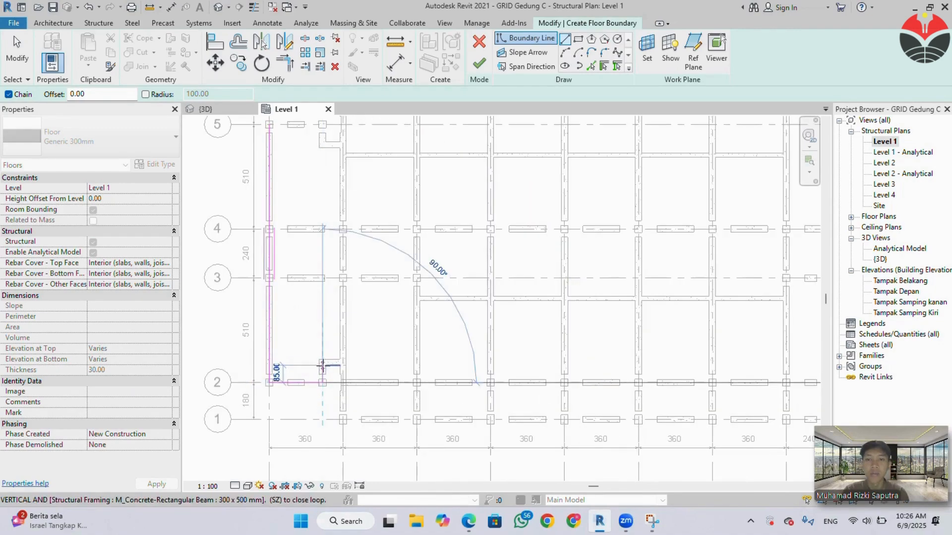
pyautogui.scroll(1, 323, 366)
pyautogui.click(323, 359)
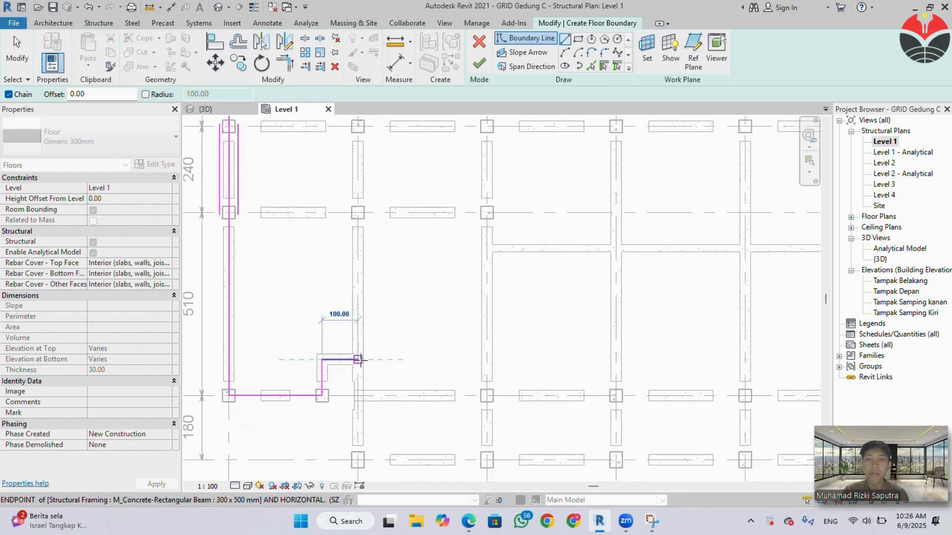
pyautogui.click(358, 359)
pyautogui.click(358, 459)
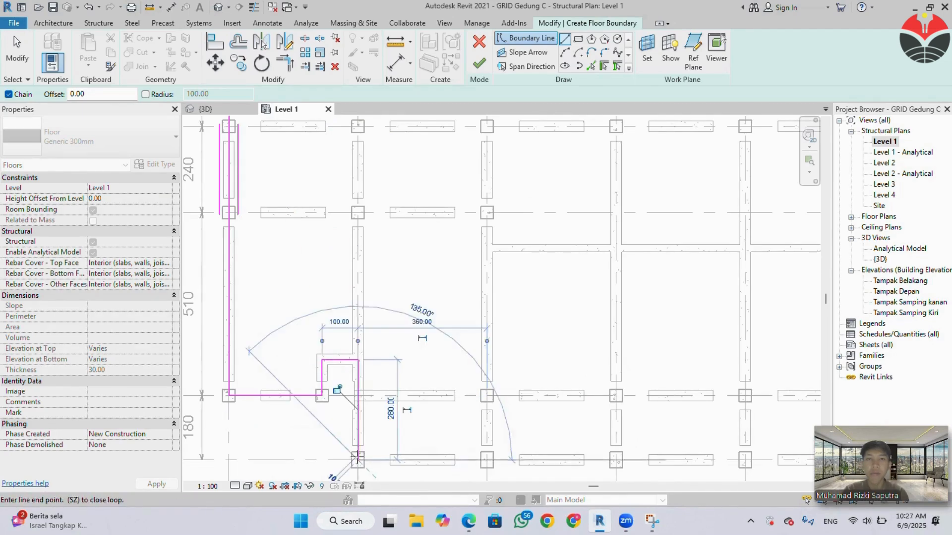
# Extend the floor boundary in a straight line along grid 1 from grid B to grid Q.
pyautogui.scroll(-1, 414, 422)
pyautogui.scroll(-2, 414, 422)
pyautogui.scroll(-2, 504, 416)
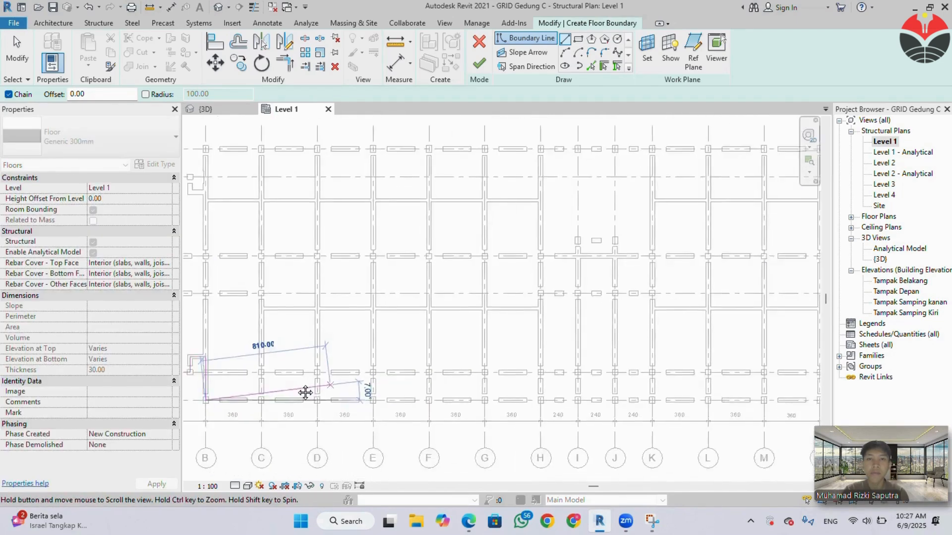
pyautogui.scroll(-3, 523, 386)
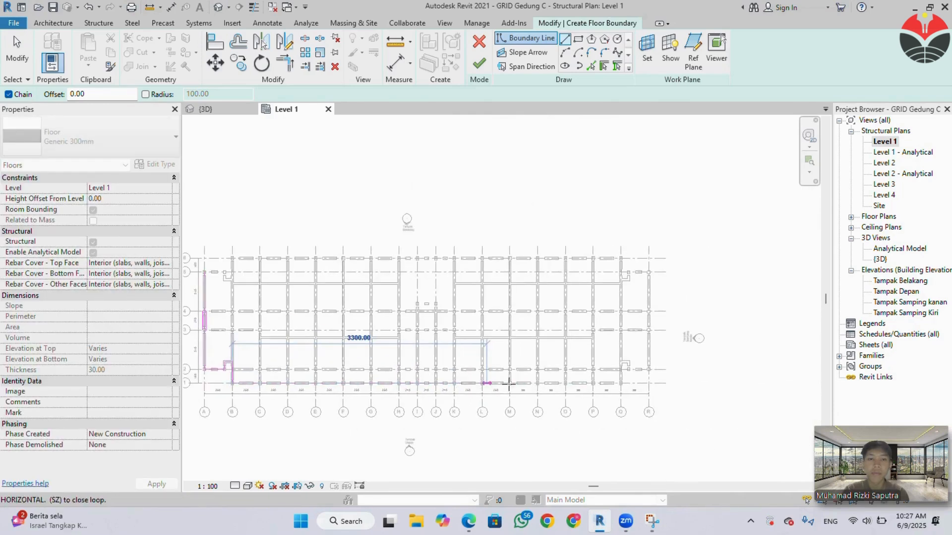
pyautogui.scroll(3, 619, 383)
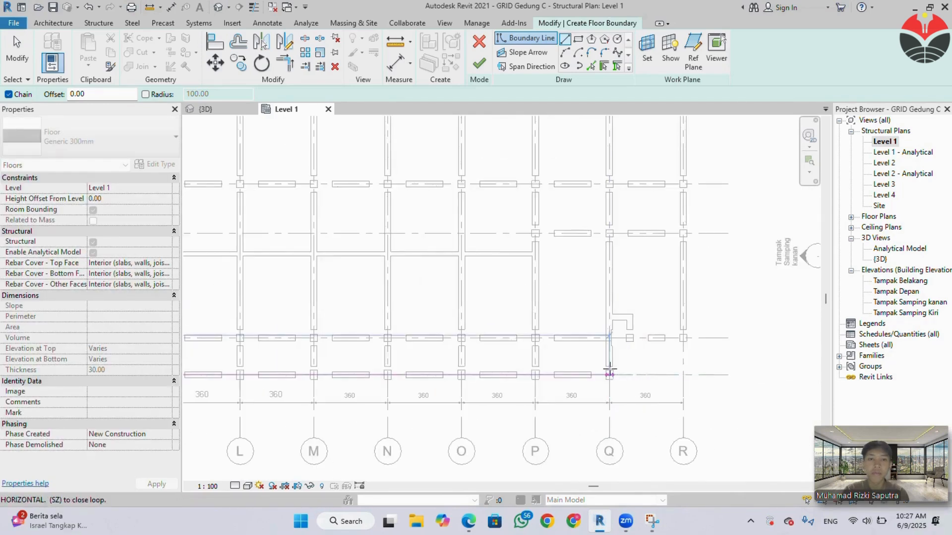
pyautogui.click(608, 375)
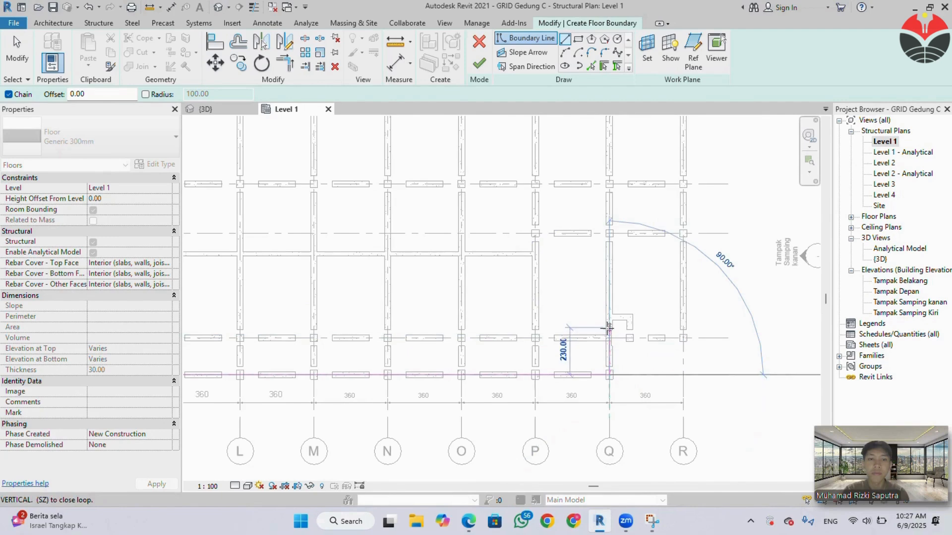
# Trace the floor boundary up grid Q, around the 100-wide beam step to R2, and 1260 up grid R to grid 5.
pyautogui.click(609, 318)
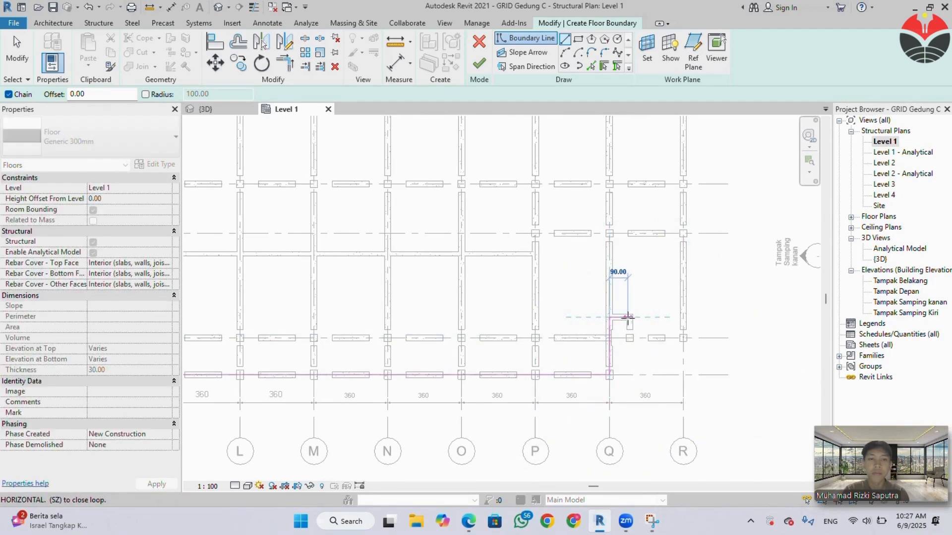
pyautogui.click(630, 318)
pyautogui.click(630, 337)
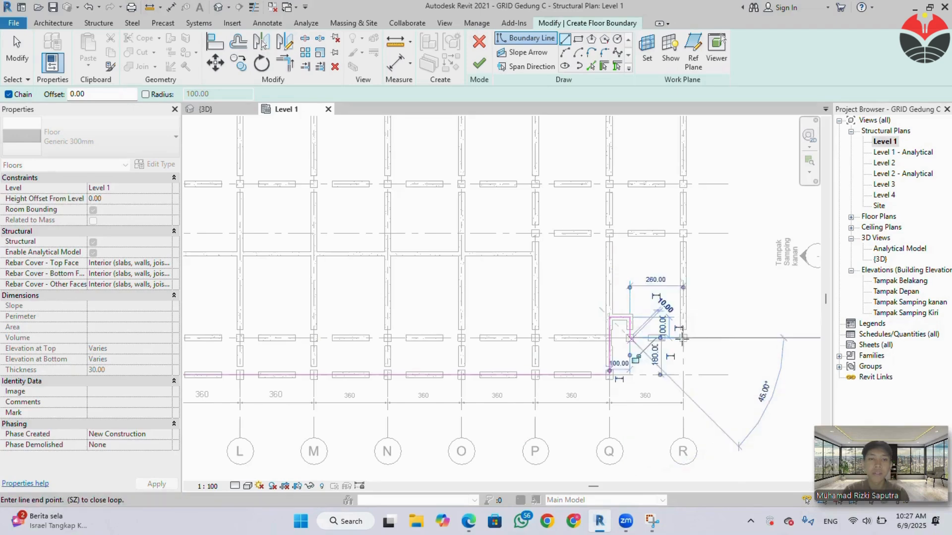
pyautogui.click(683, 338)
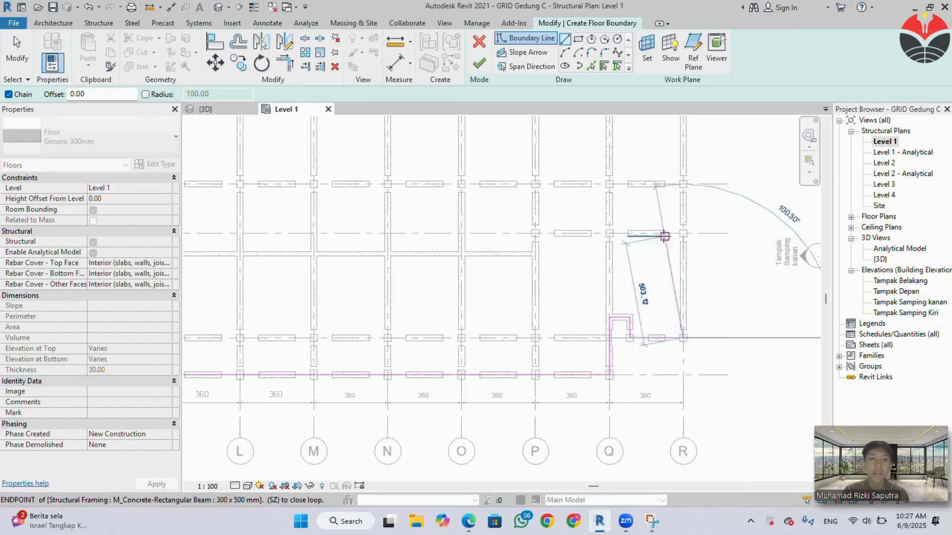
pyautogui.scroll(-3, 662, 240)
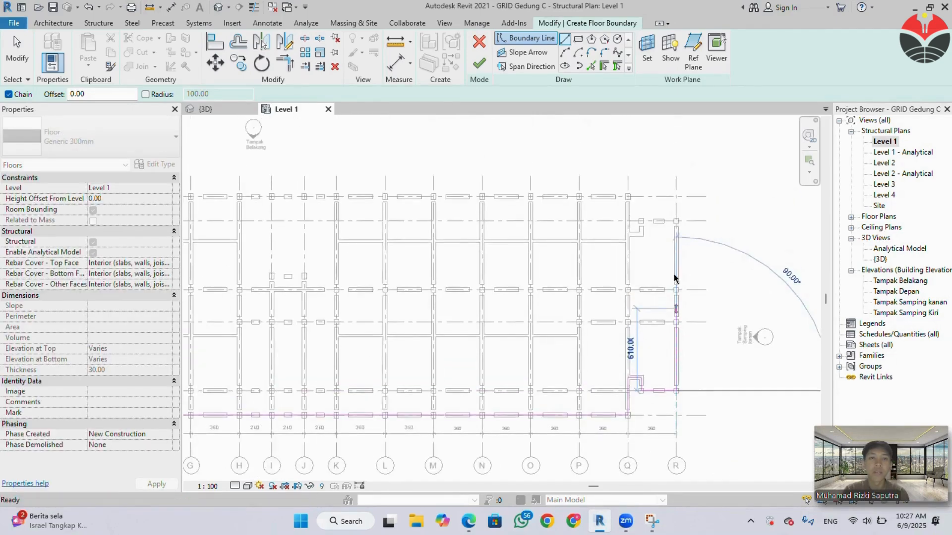
pyautogui.scroll(3, 676, 221)
pyautogui.click(676, 222)
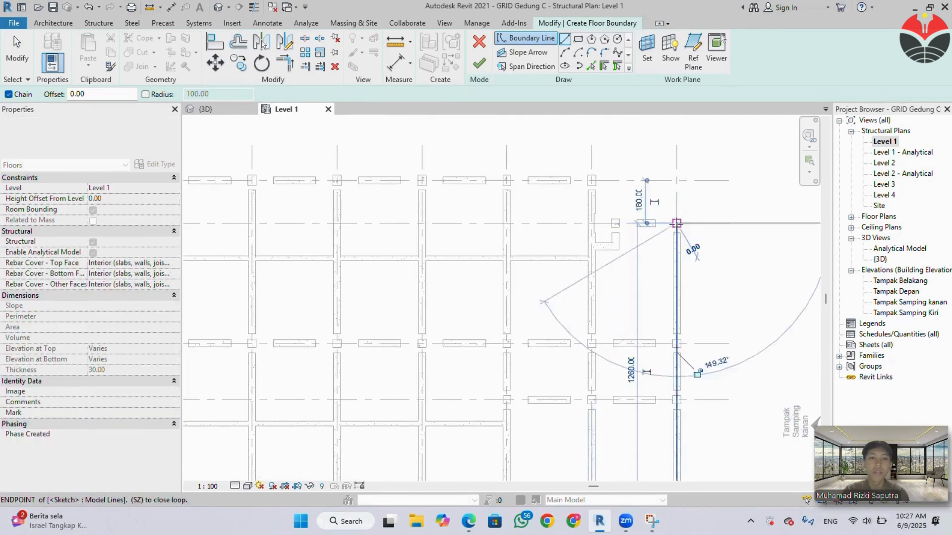
# Trace the floor boundary around the beam step from R5 to Q6, then run it straight along grid 6 to grid B.
pyautogui.click(617, 224)
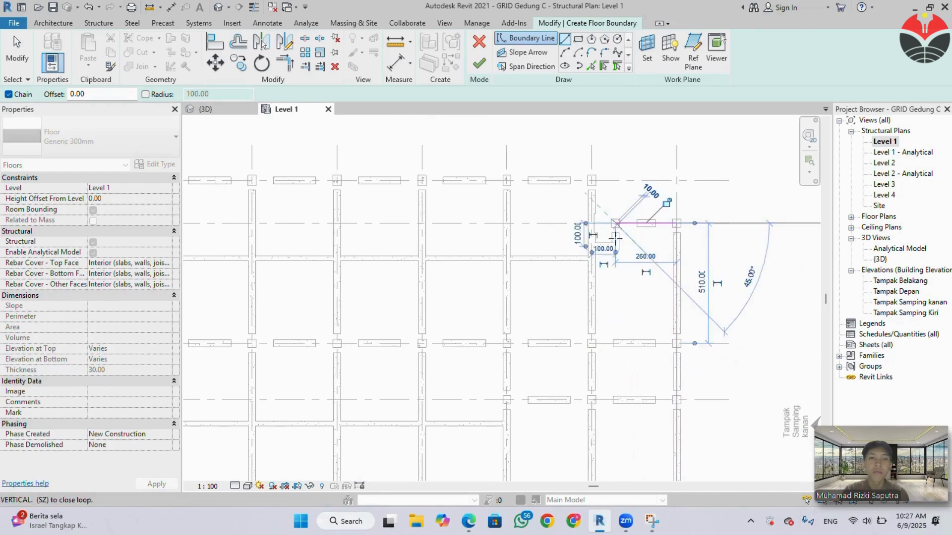
pyautogui.click(616, 246)
pyautogui.click(591, 246)
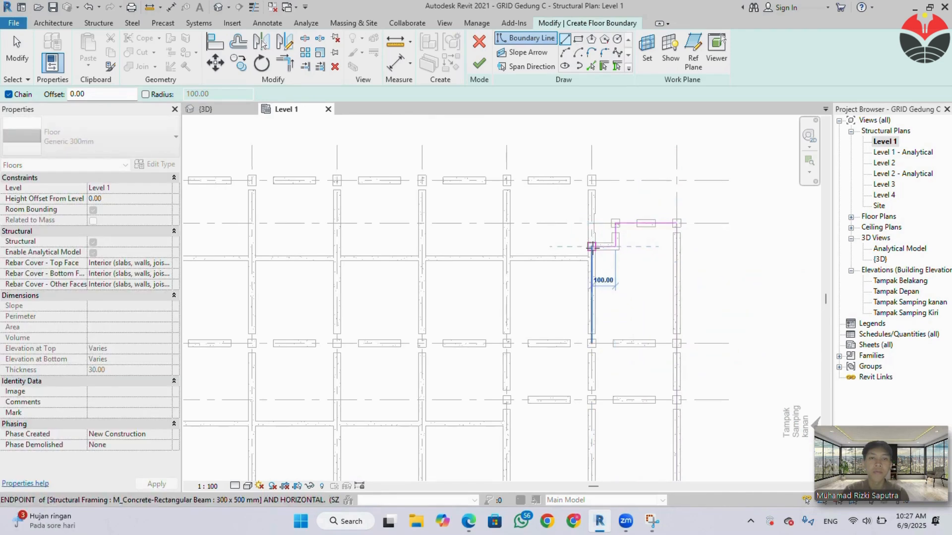
pyautogui.click(591, 180)
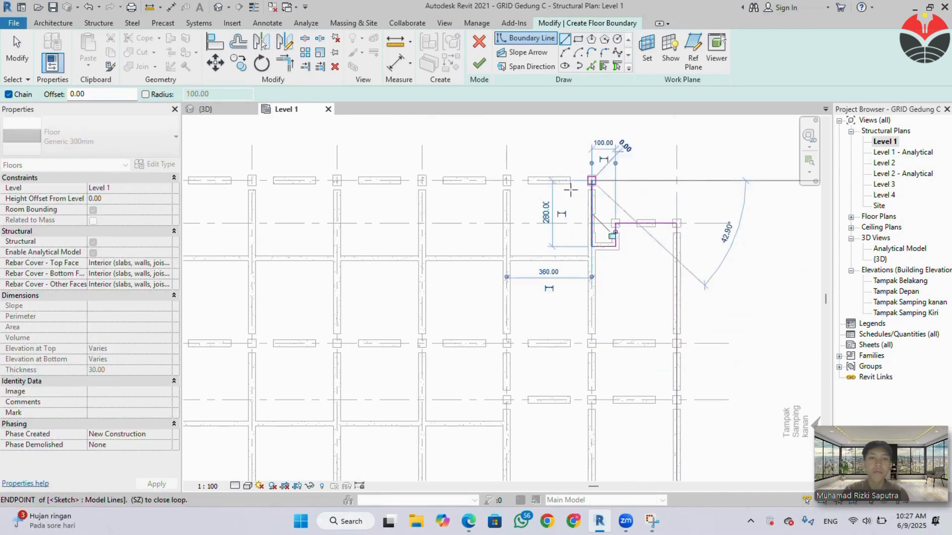
pyautogui.scroll(-3, 491, 227)
pyautogui.moveTo(491, 227); pyautogui.dragTo(728, 269, button='middle')
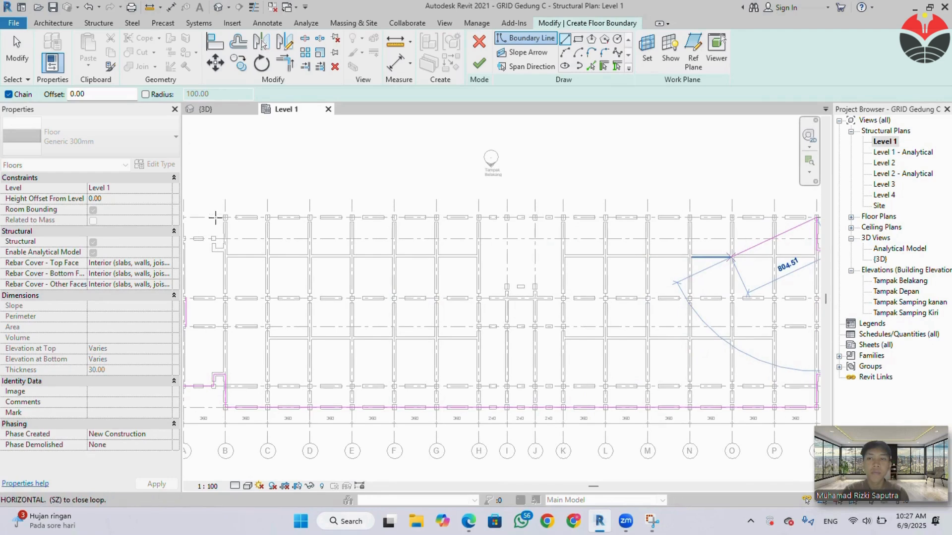
pyautogui.click(225, 217)
# Close the floor boundary down grid B and around the 100 x 100 beam step, ending 260 along grid 5 at grid A.
pyautogui.scroll(6, 225, 216)
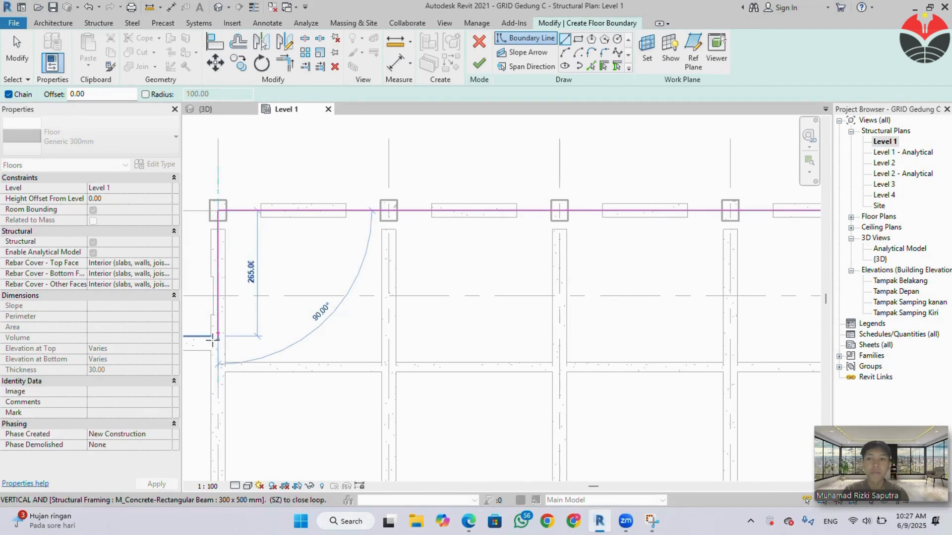
pyautogui.click(218, 342)
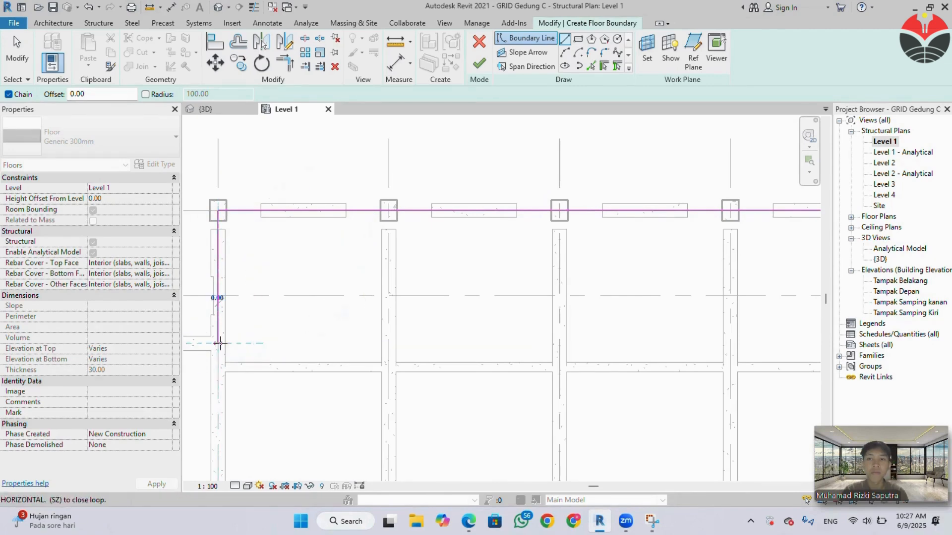
pyautogui.scroll(-1, 218, 341)
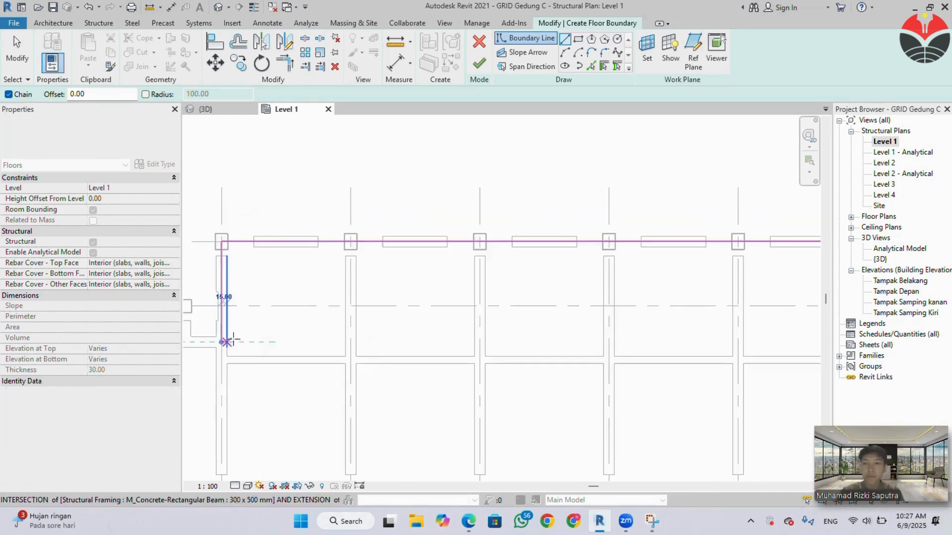
pyautogui.moveTo(281, 358); pyautogui.dragTo(421, 355, button='middle')
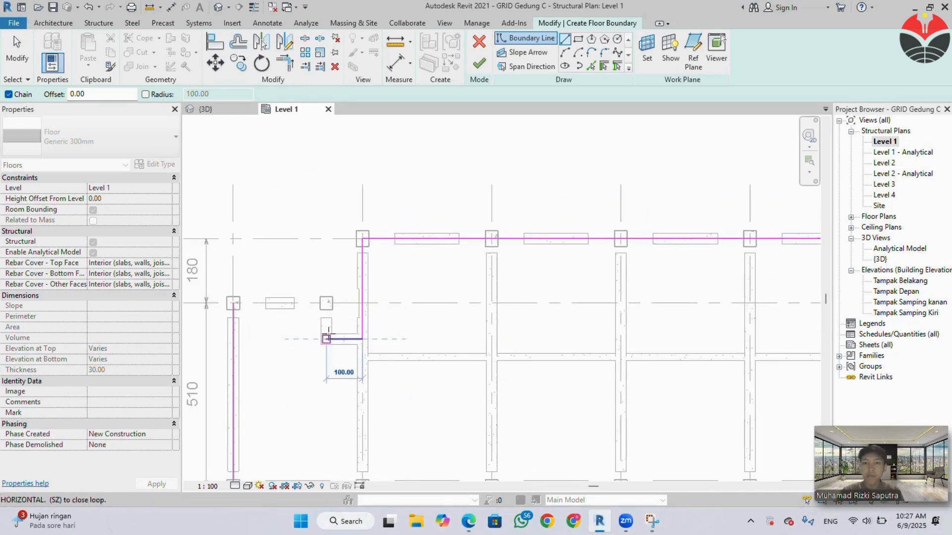
pyautogui.click(326, 339)
pyautogui.click(326, 304)
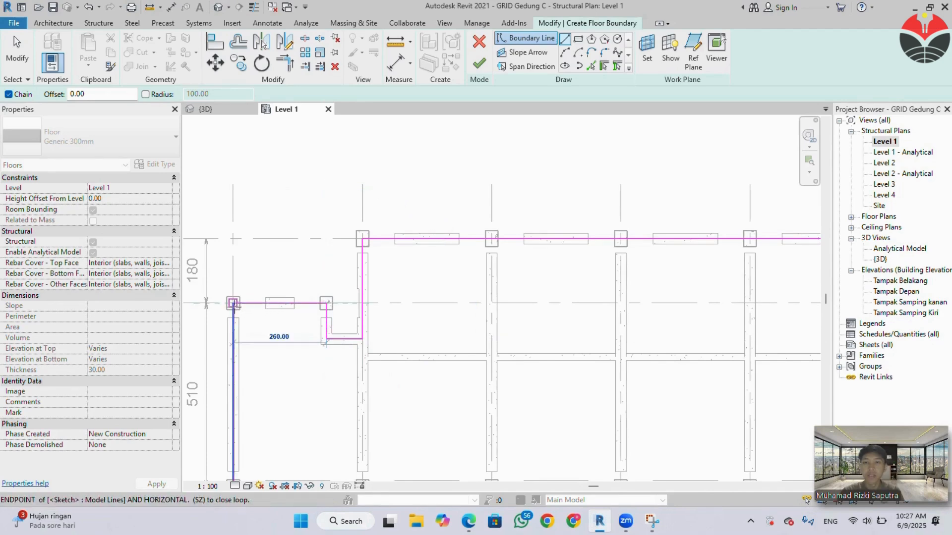
pyautogui.click(233, 304)
pyautogui.press('Escape')
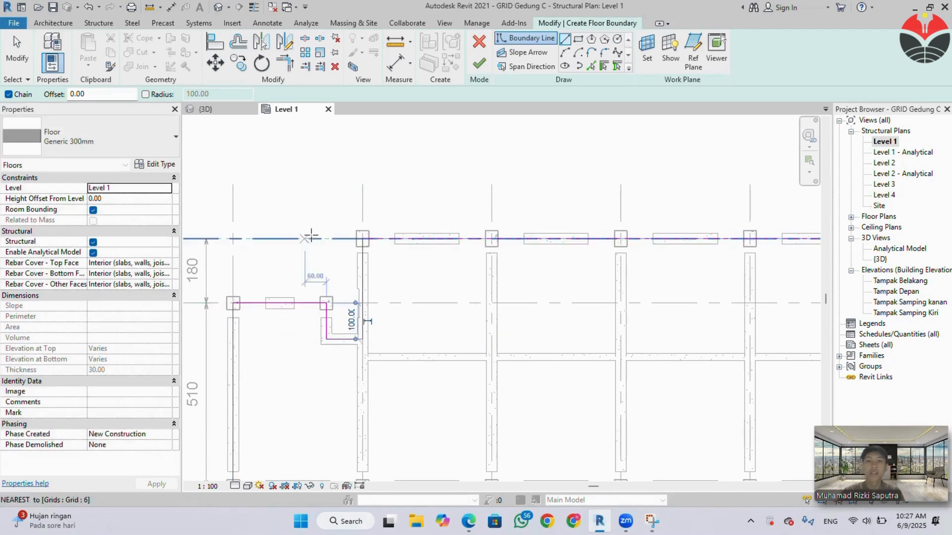
# Finish the Level 1 floor sketch, check the slab across the whole plan, and deselect it.
pyautogui.click(478, 63)
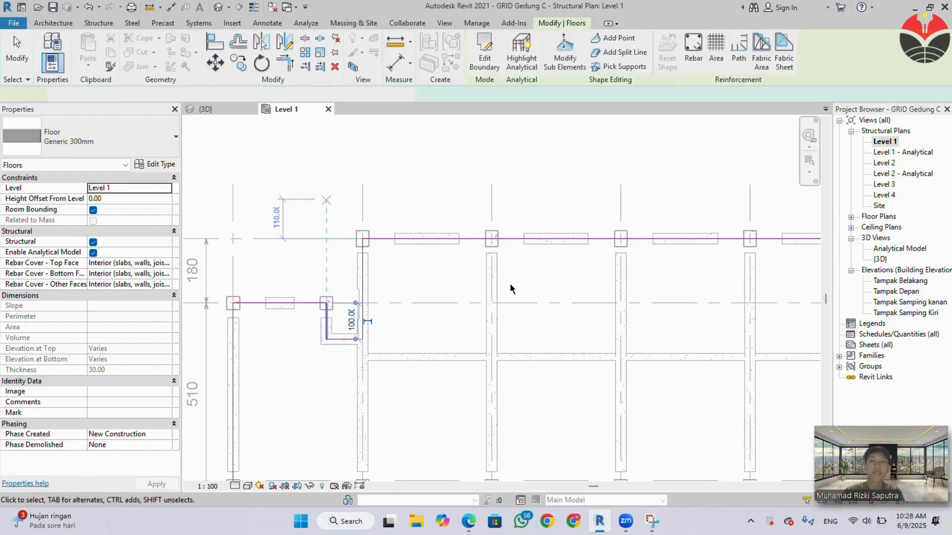
pyautogui.scroll(-3, 510, 289)
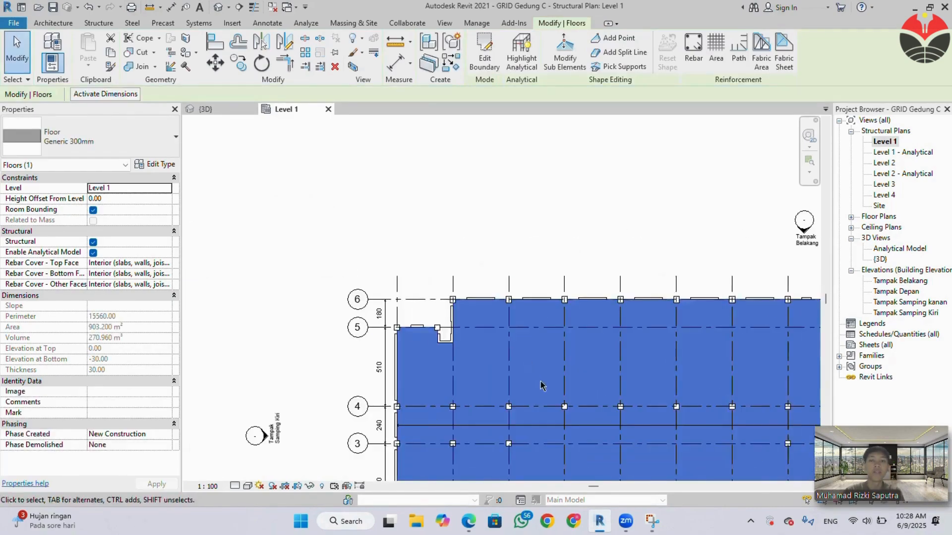
pyautogui.scroll(-3, 526, 377)
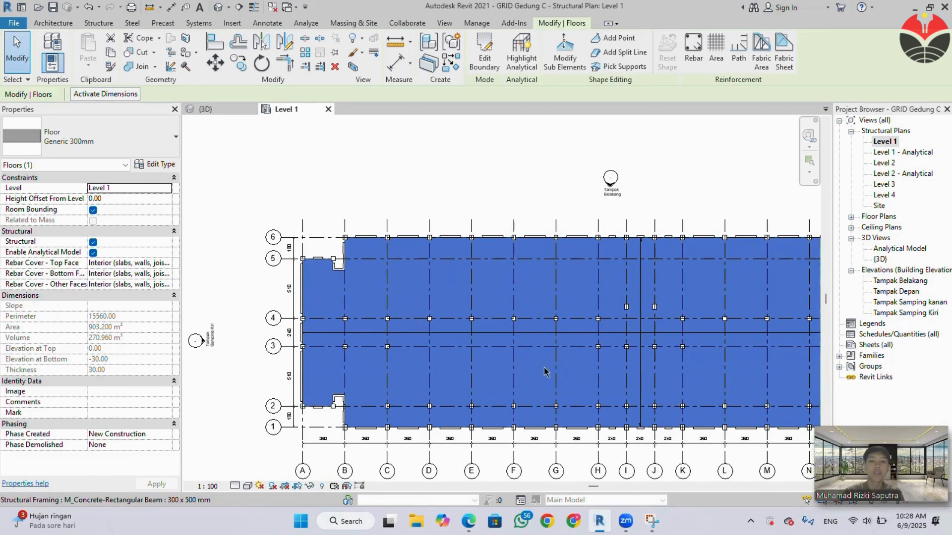
pyautogui.moveTo(516, 375); pyautogui.dragTo(369, 370, button='middle')
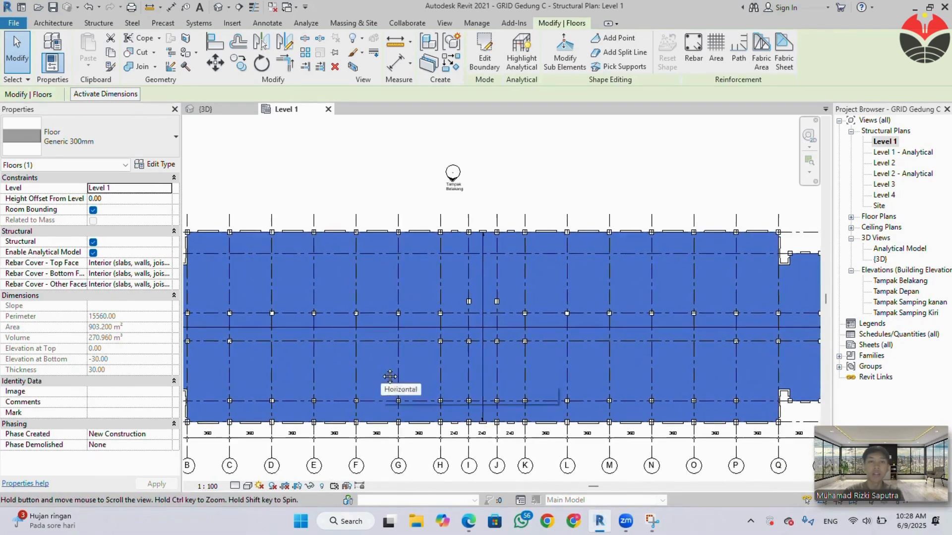
pyautogui.scroll(-1, 505, 345)
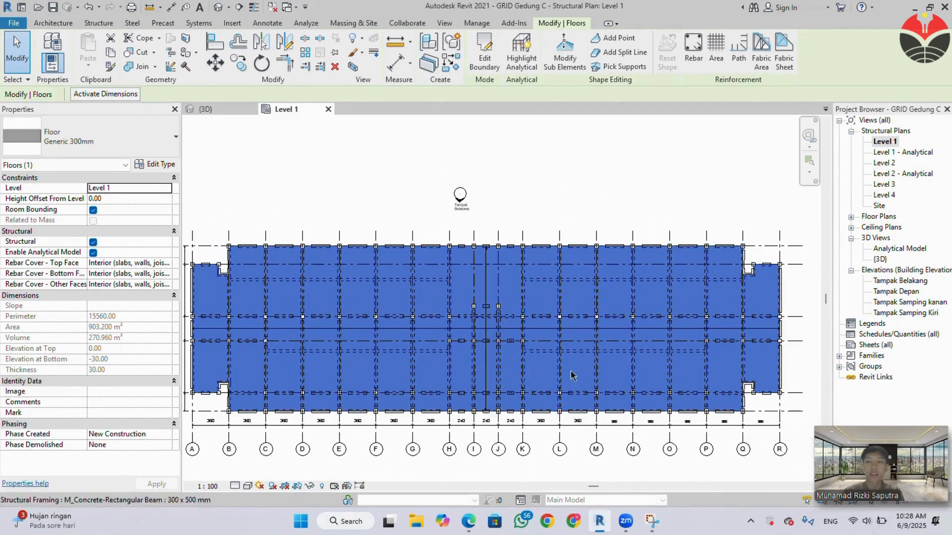
pyautogui.click(347, 176)
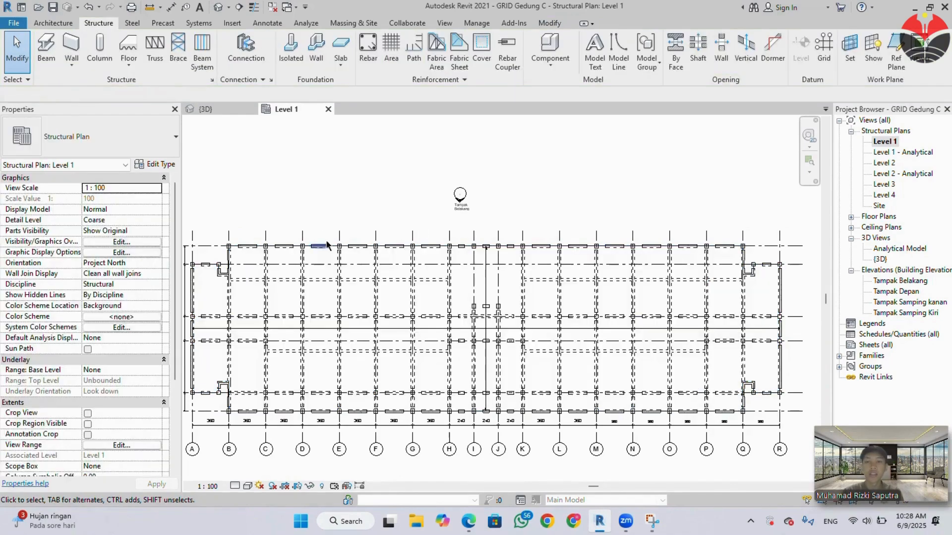
# Copy the Level 1 floor slab and paste it aligned to Level 2 and Level 3.
pyautogui.scroll(-1, 318, 258)
pyautogui.scroll(4, 227, 331)
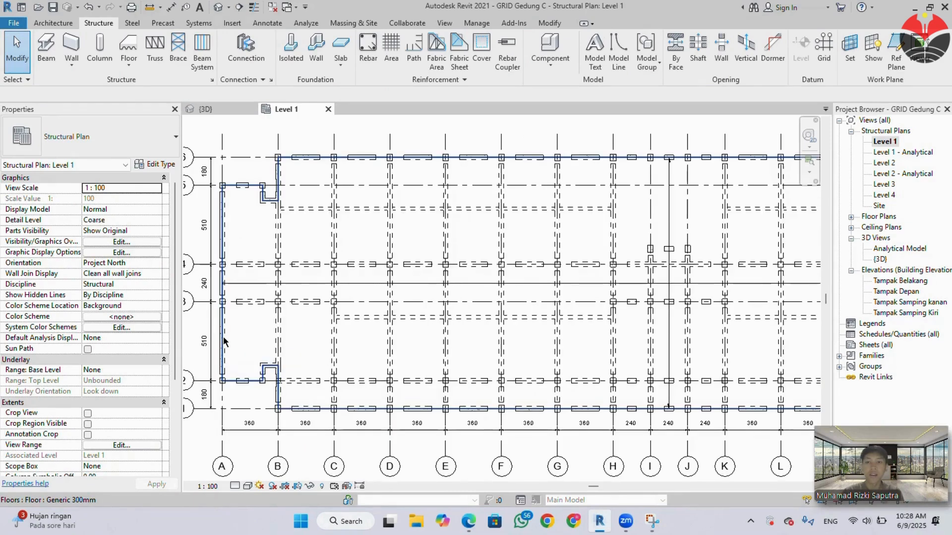
pyautogui.click(224, 340)
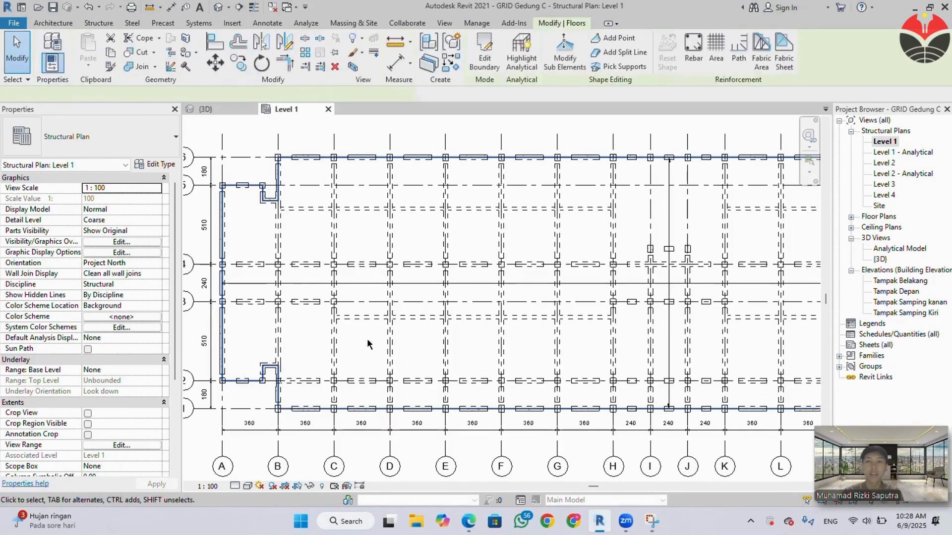
pyautogui.scroll(-2, 433, 322)
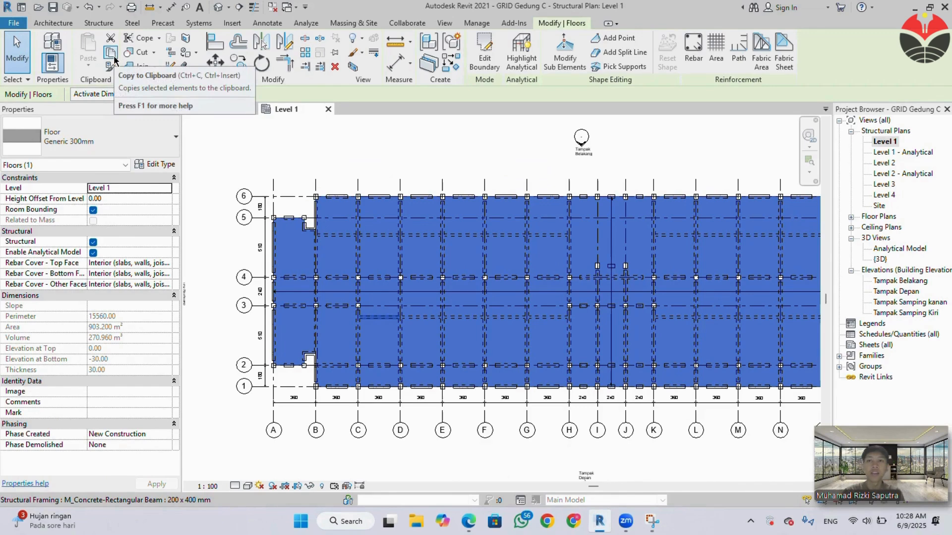
pyautogui.click(113, 58)
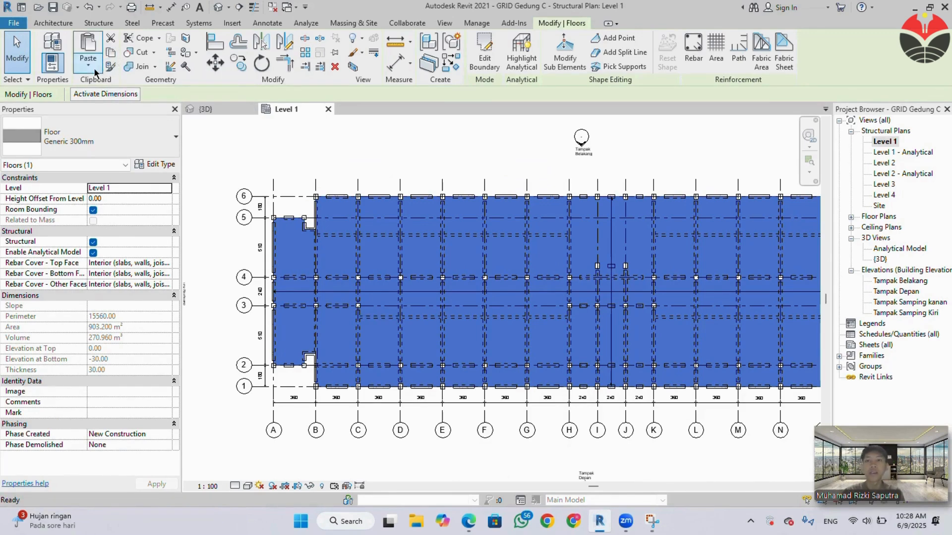
pyautogui.click(94, 73)
pyautogui.click(115, 107)
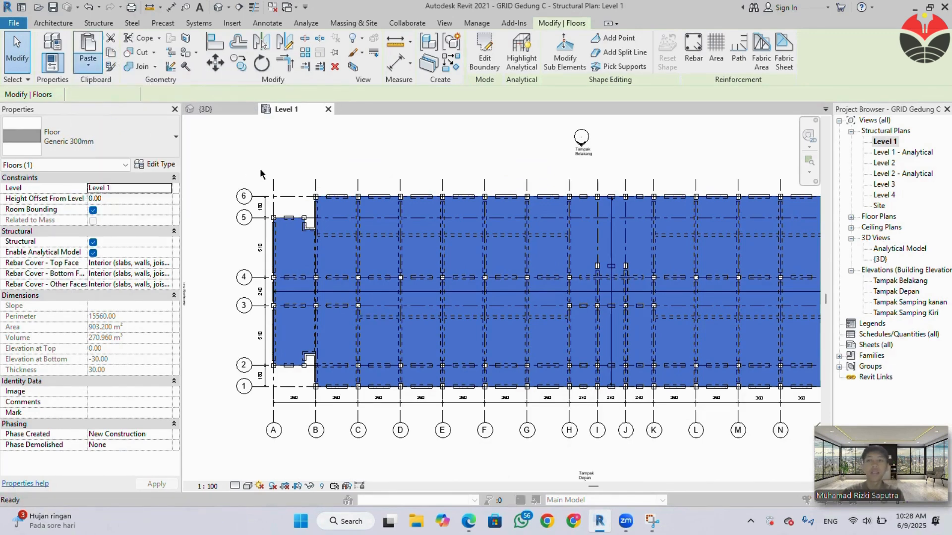
pyautogui.click(450, 188)
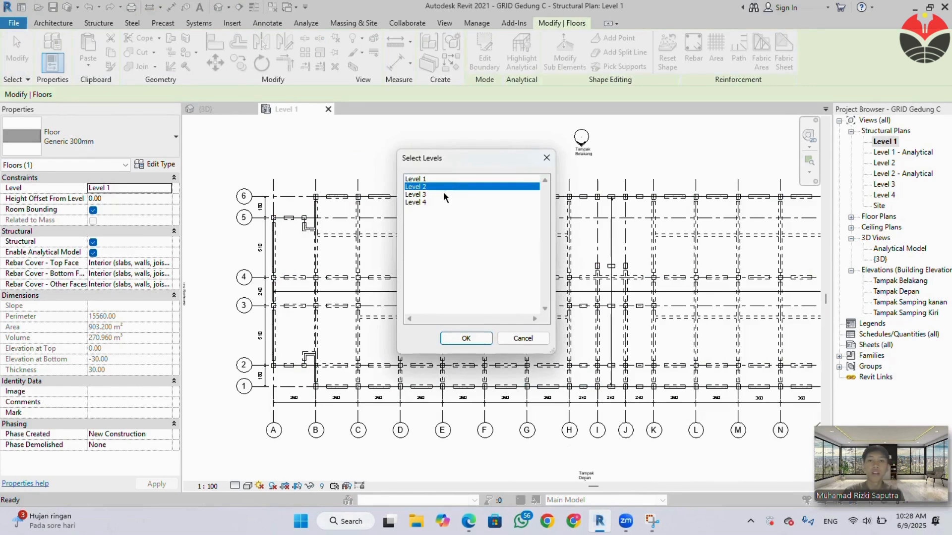
pyautogui.keyDown('ctrl'); pyautogui.click(443, 193); pyautogui.keyUp('ctrl')
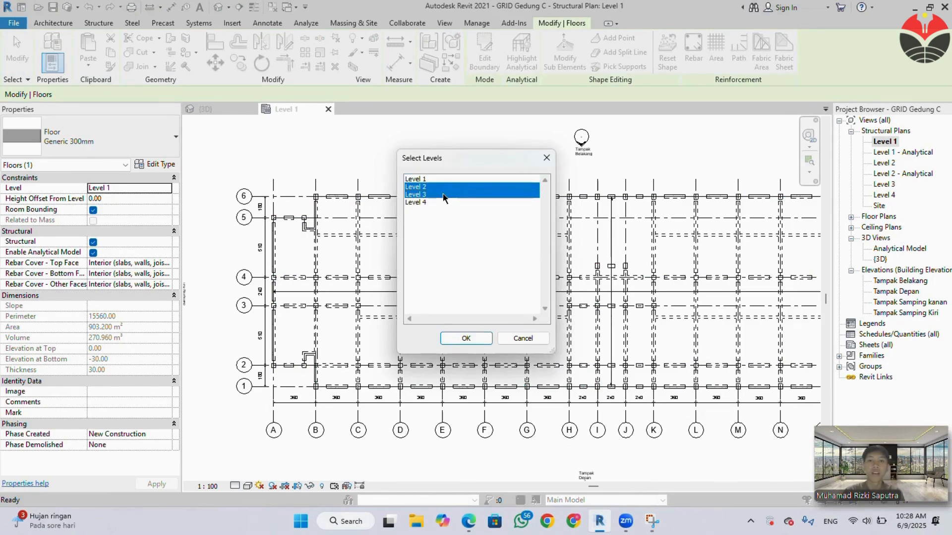
pyautogui.click(483, 341)
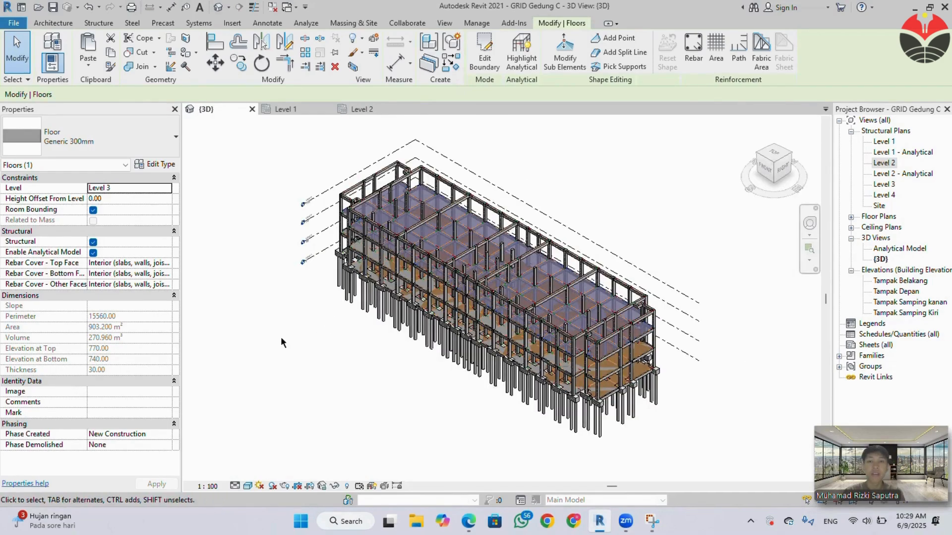
# Inspect the building's floor slabs from the front in the 3D view and open the Level 1 structural plan.
pyautogui.click(282, 329)
pyautogui.keyDown('shift'); pyautogui.moveTo(331, 332); pyautogui.dragTo(437, 281, button='middle'); pyautogui.keyUp('shift')
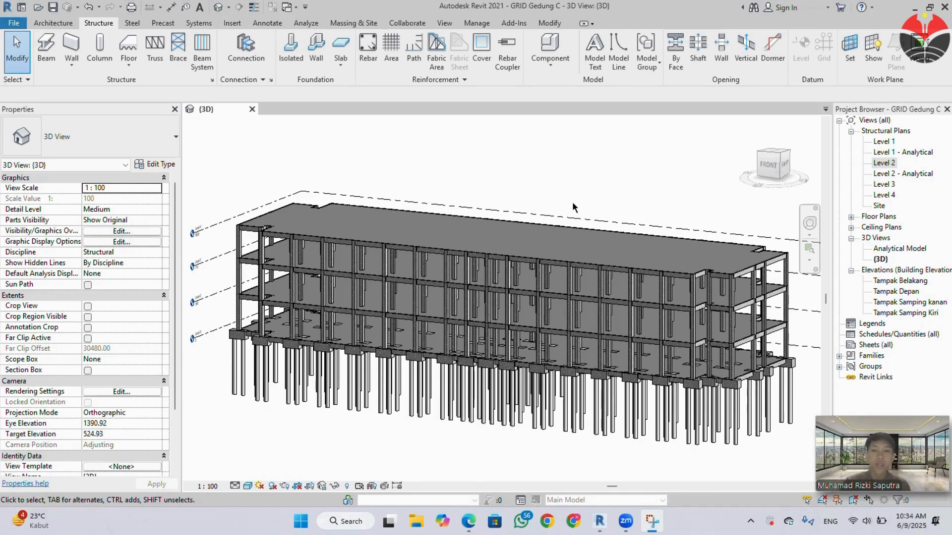
pyautogui.doubleClick(889, 143)
pyautogui.doubleClick(885, 141)
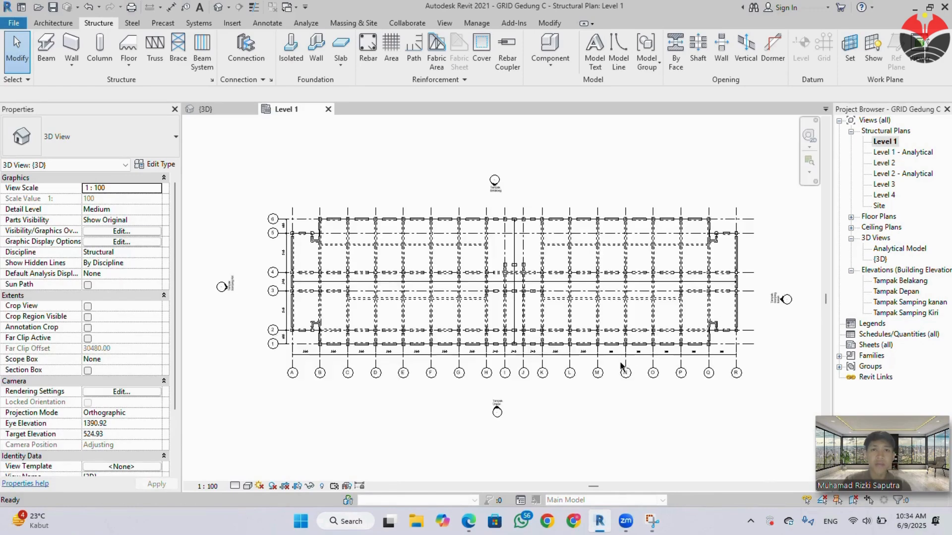
# Switch to the specification PDF in Edge, examine the stair locations on the Denah Tangga plan, and return to Revit.
pyautogui.scroll(2, 307, 332)
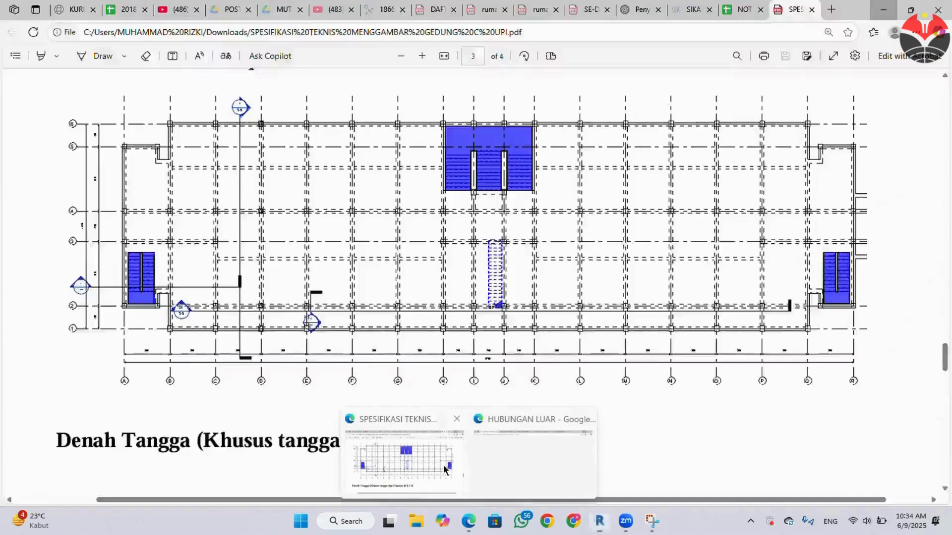
pyautogui.click(414, 467)
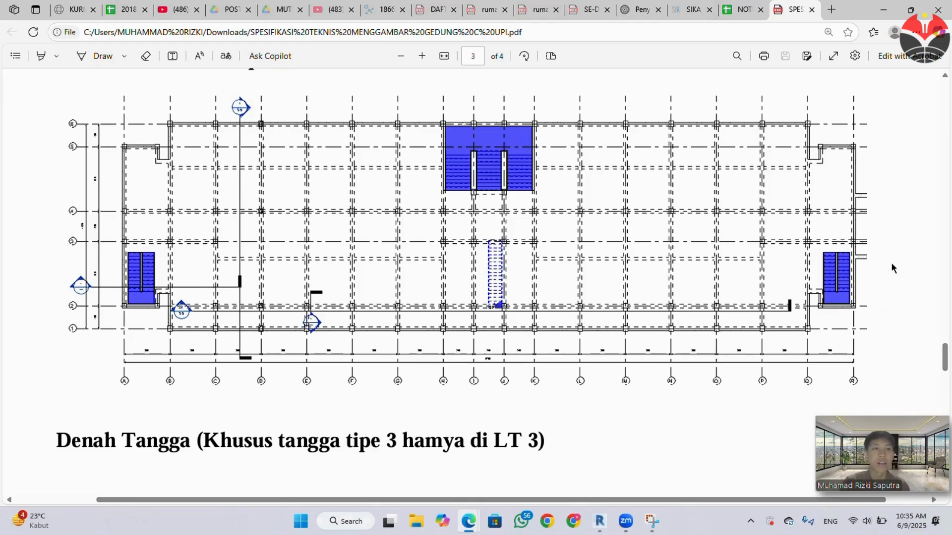
pyautogui.click(876, 9)
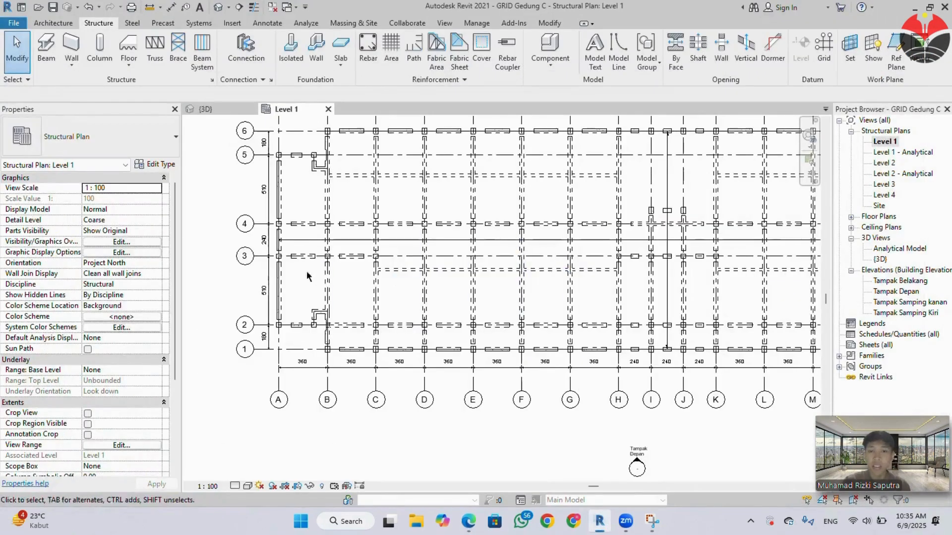
# Start a stair on the Level 1 plan with the Cast-In-Place Monolithic Stair type.
pyautogui.moveTo(358, 269); pyautogui.dragTo(380, 307, button='middle')
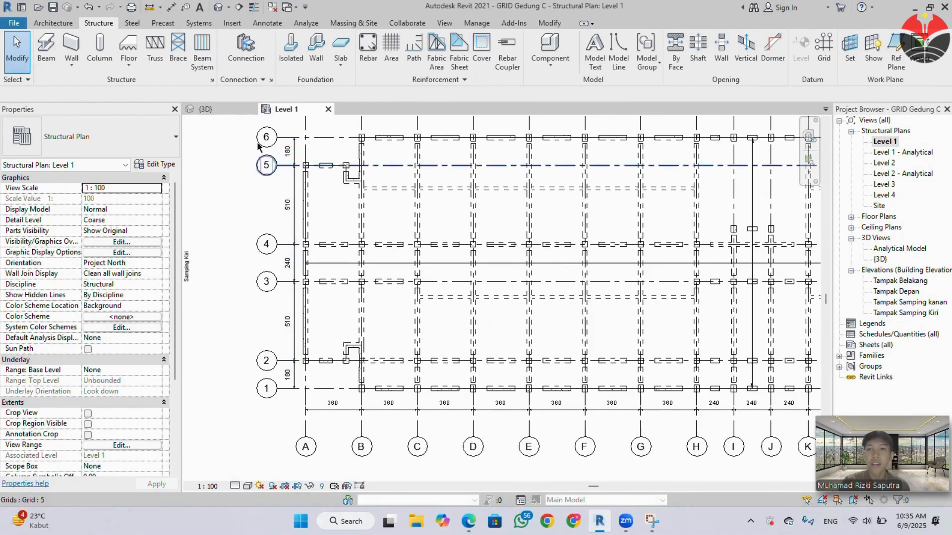
pyautogui.click(69, 25)
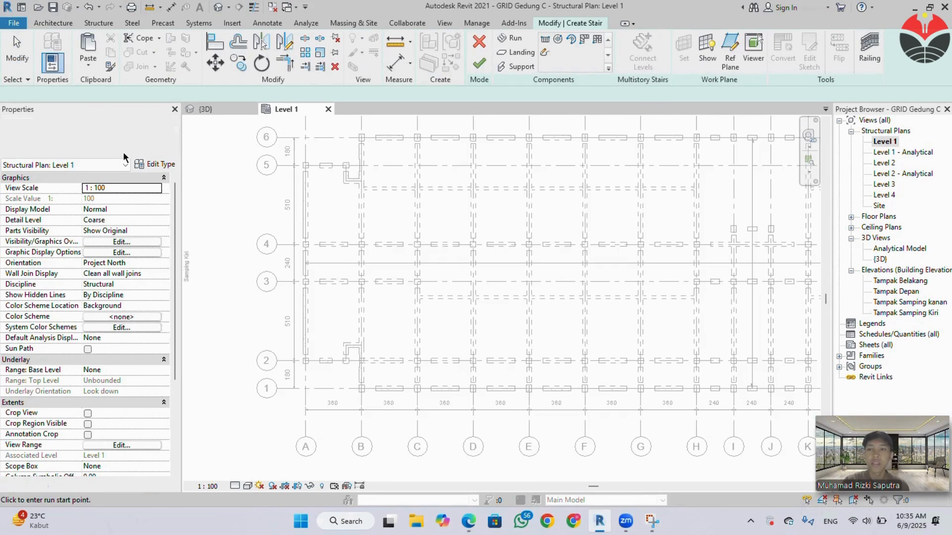
pyautogui.click(129, 143)
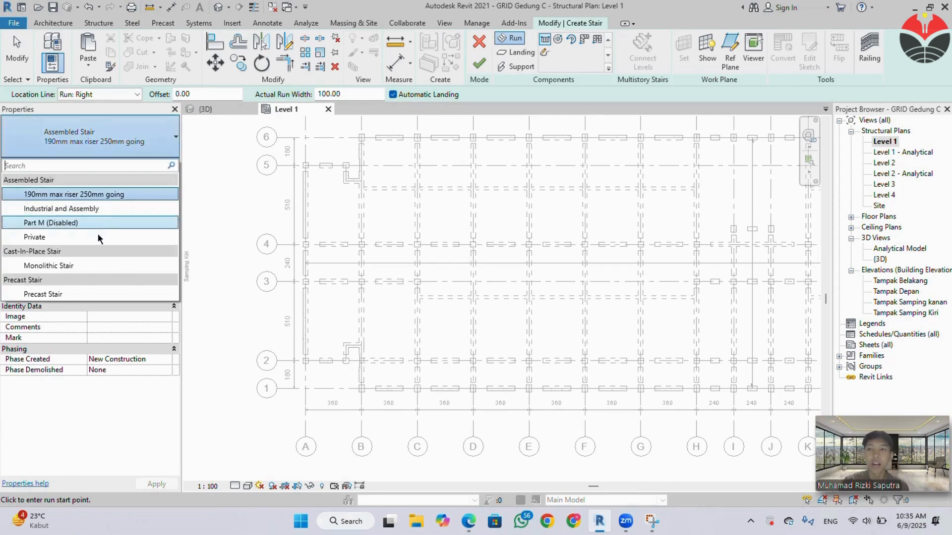
pyautogui.click(91, 265)
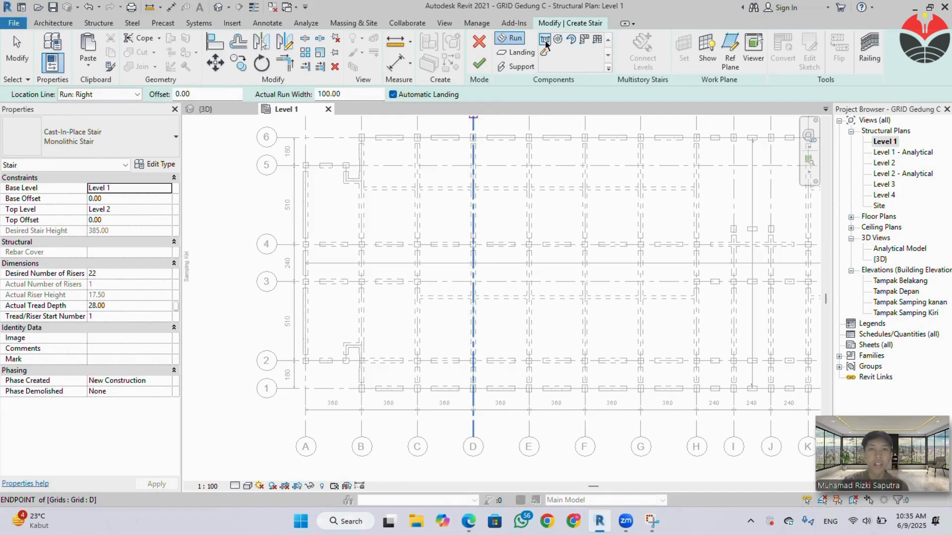
pyautogui.scroll(2, 329, 340)
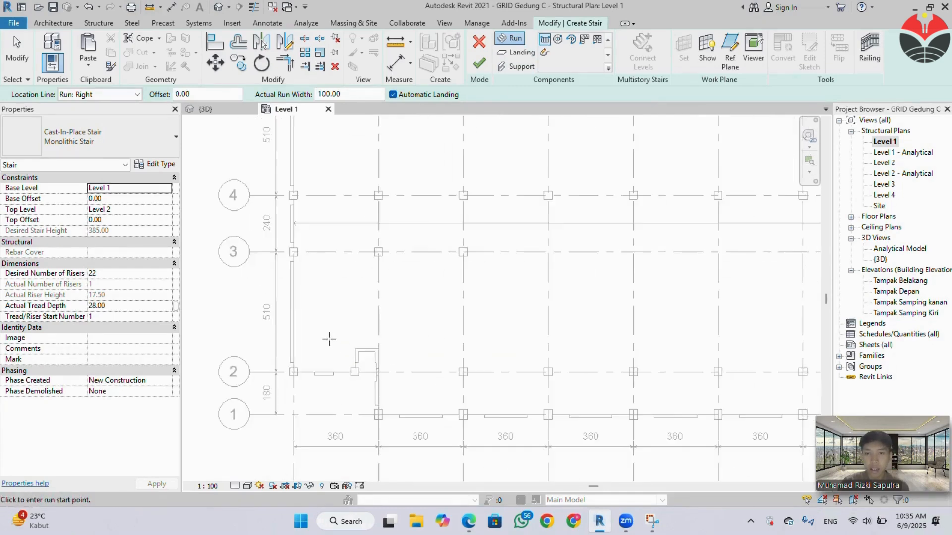
pyautogui.scroll(1, 331, 325)
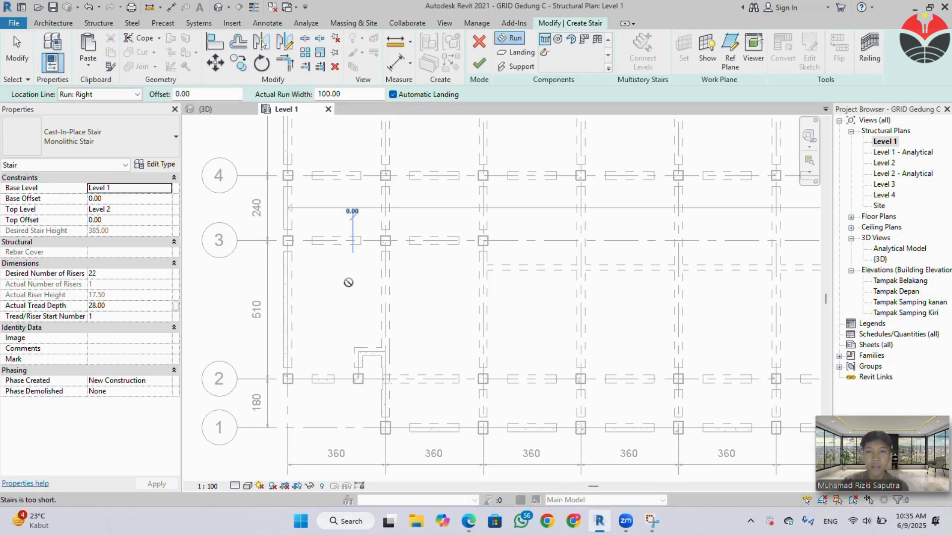
pyautogui.click(353, 256)
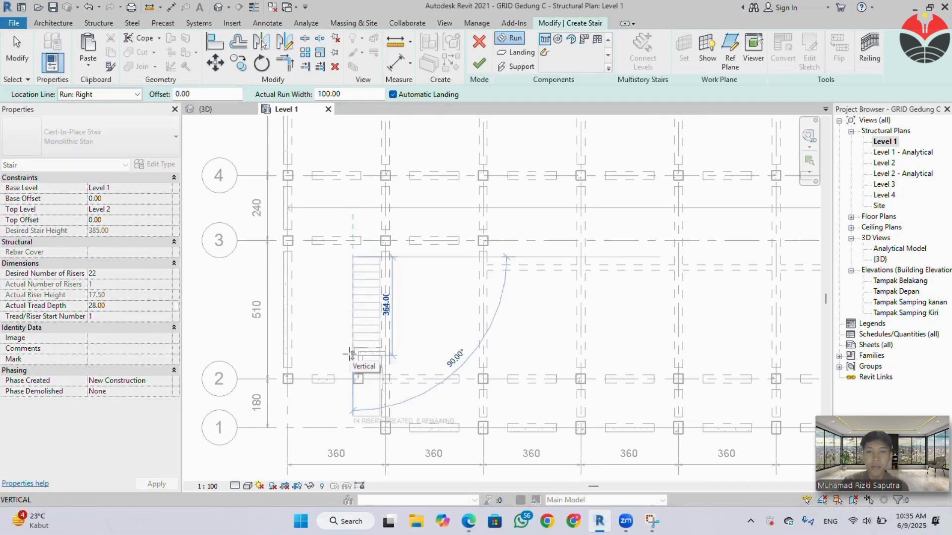
pyautogui.press('Escape')
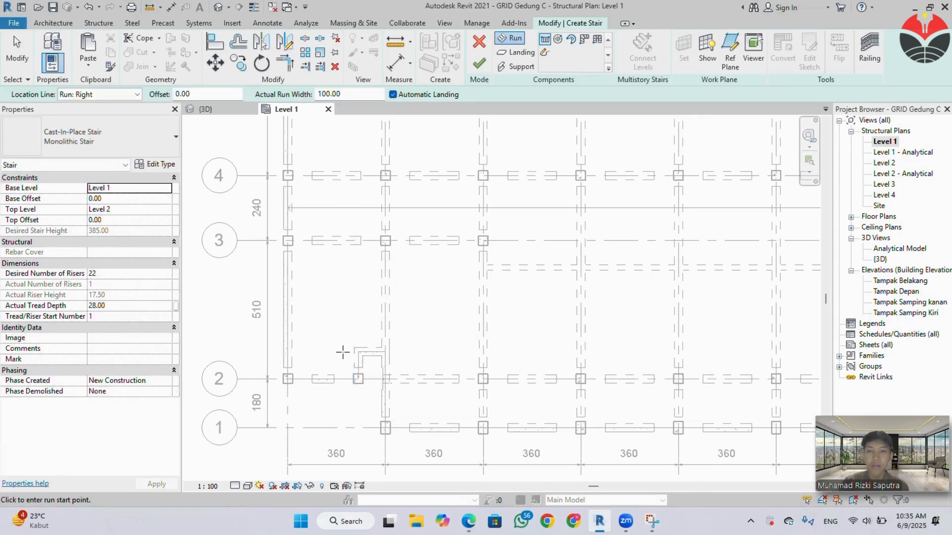
# Try to draw two side-by-side upward stair runs of 13 and 9 risers from near grid 2 in the grid A bay.
pyautogui.click(342, 353)
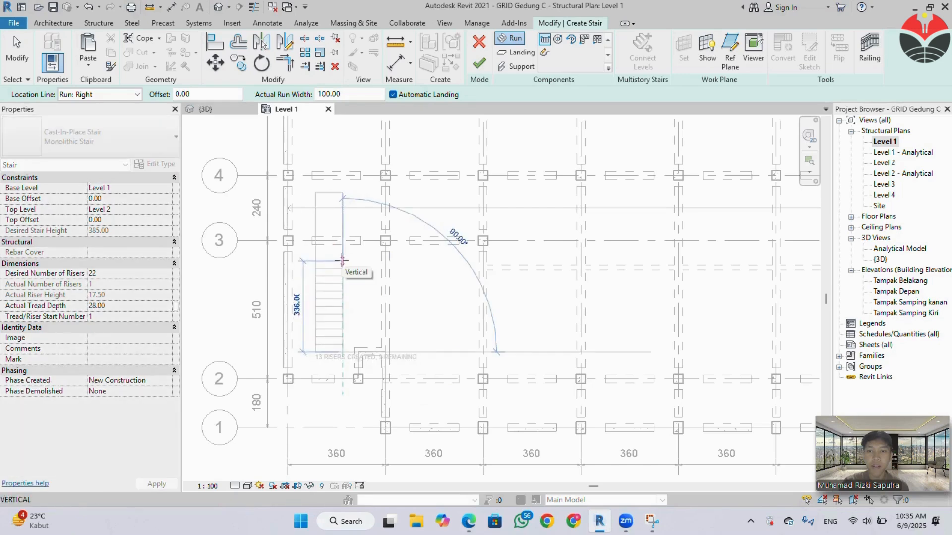
pyautogui.click(341, 260)
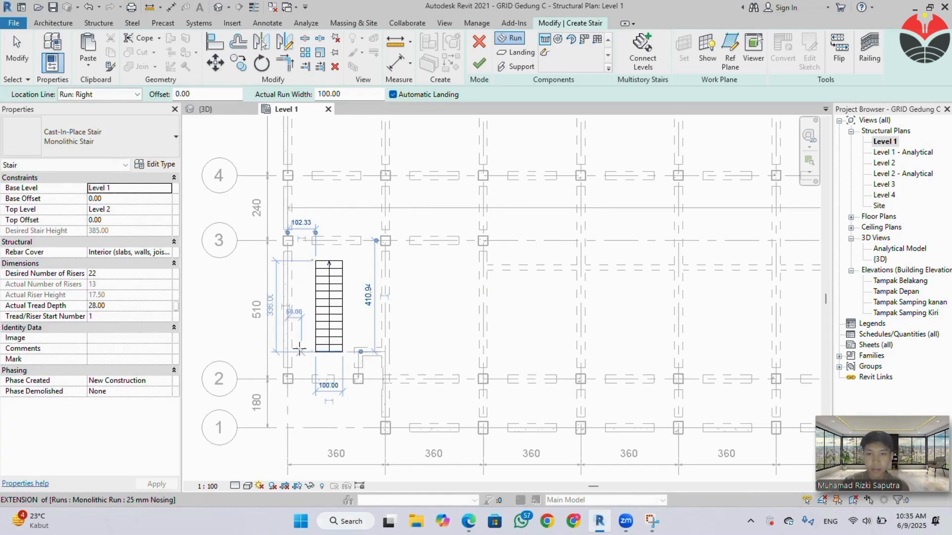
pyautogui.click(298, 350)
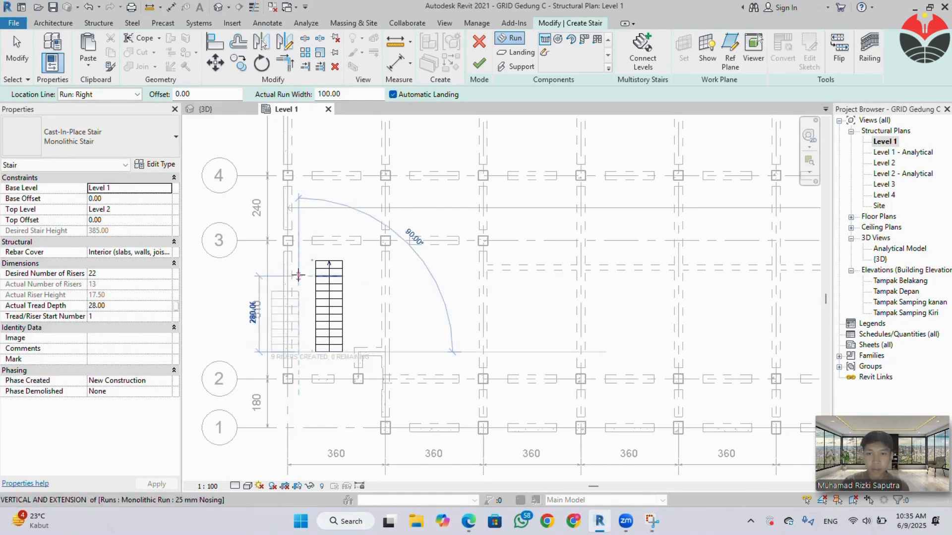
pyautogui.click(299, 271)
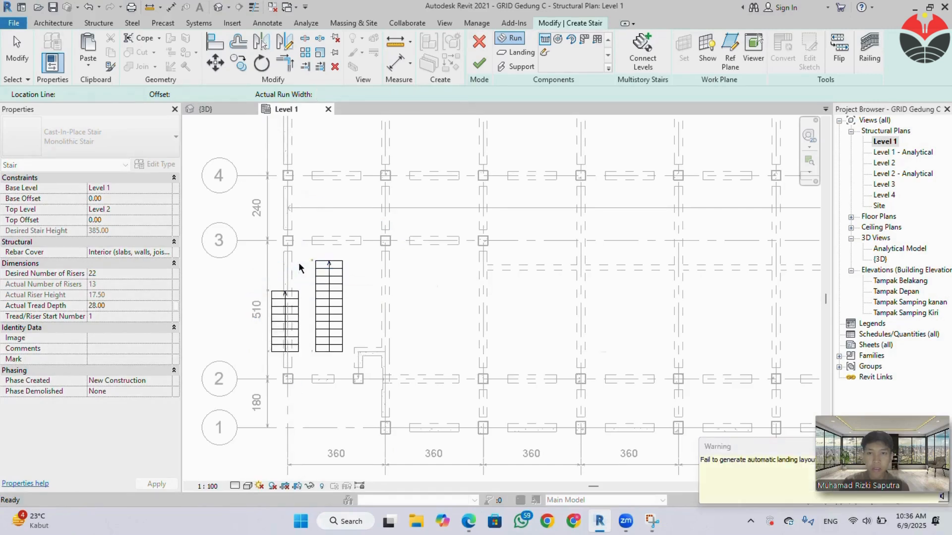
pyautogui.press('Escape')
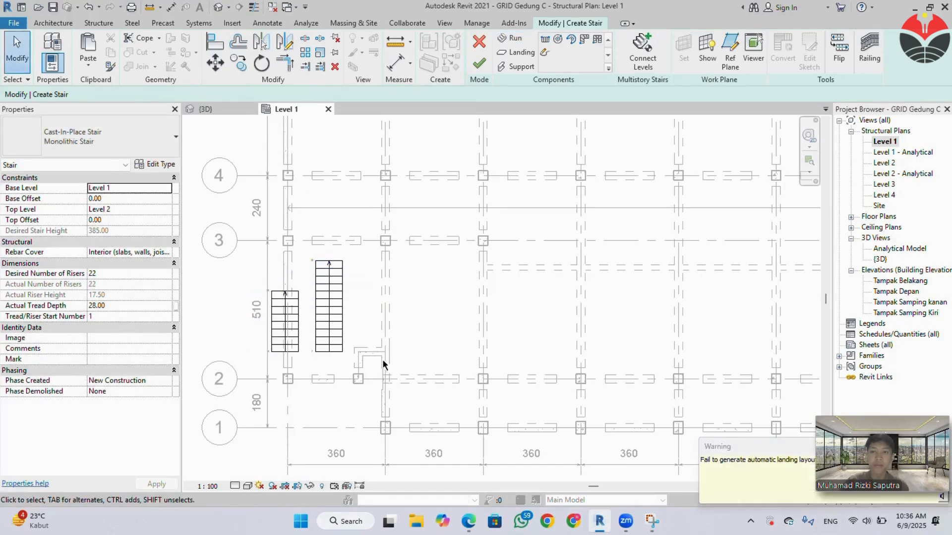
# Undo both stair runs and cancel the stair edit.
pyautogui.hotkey('ctrl', 'z')
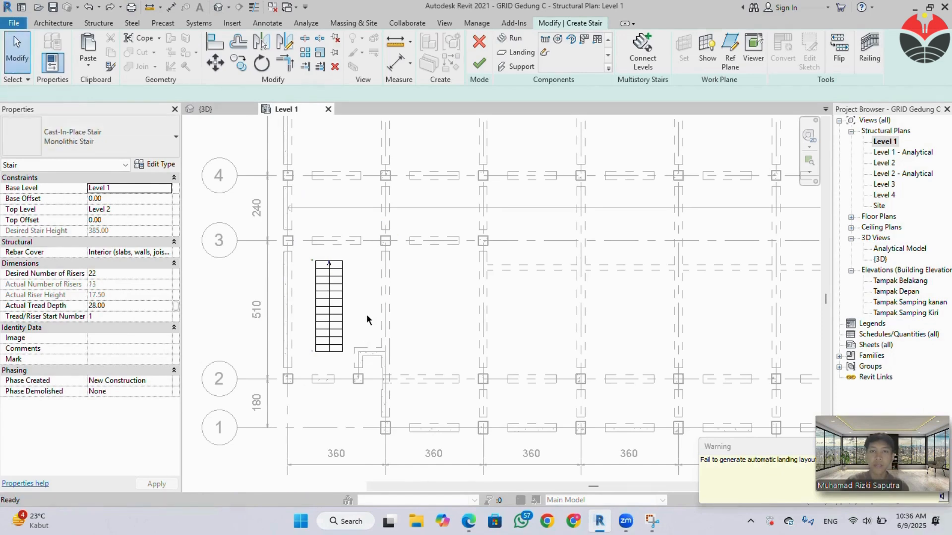
pyautogui.hotkey('ctrl', 'z')
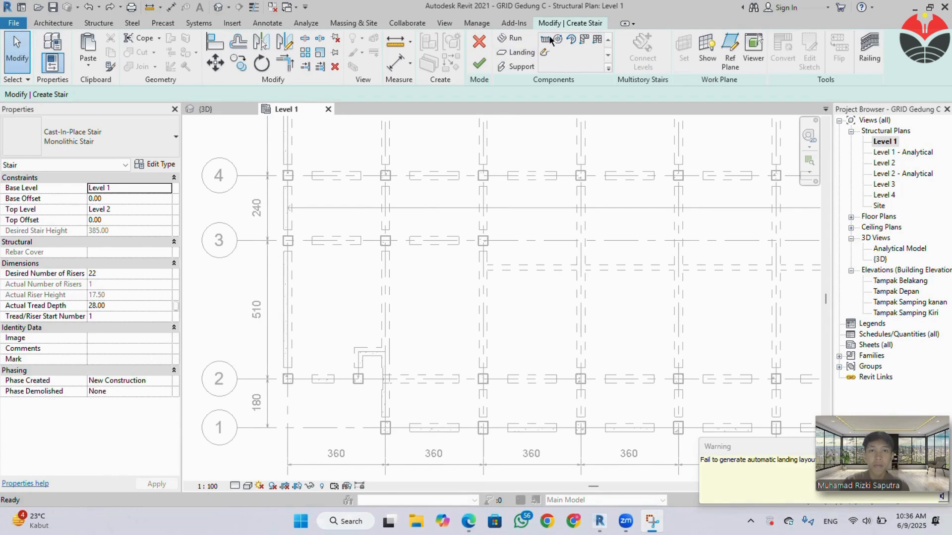
pyautogui.click(476, 42)
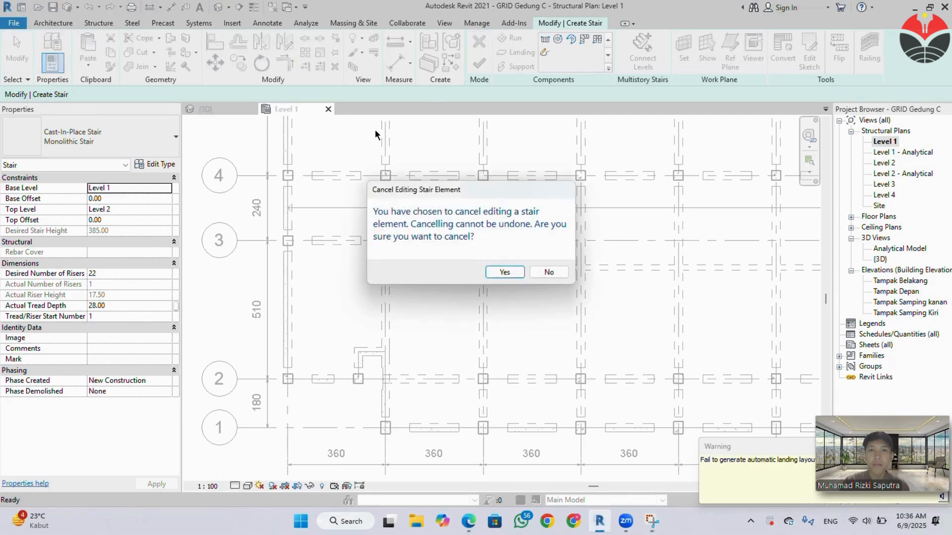
pyautogui.click(515, 274)
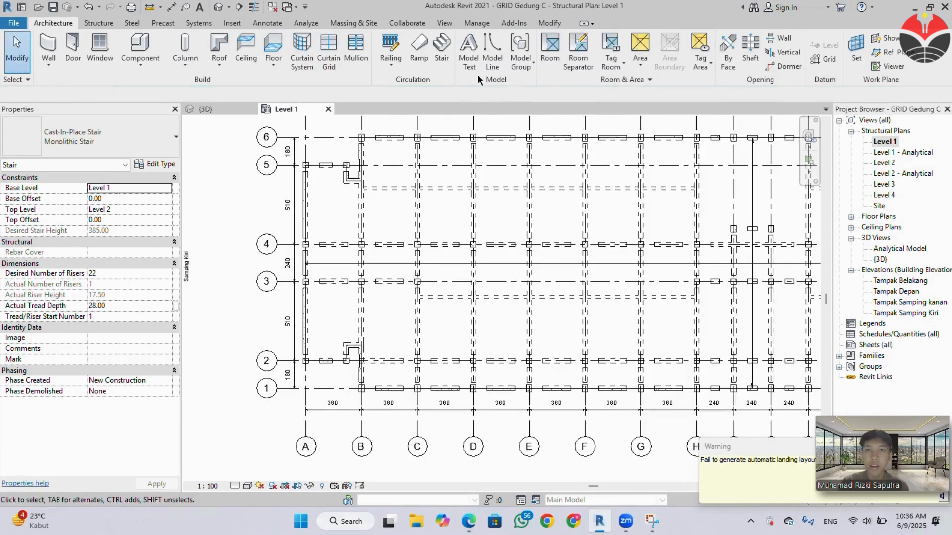
# Start a new Monolithic Stair and draw a straight 13-riser run, 336 long, from below grid 3 toward grid 2 between grids A and B.
pyautogui.click(442, 54)
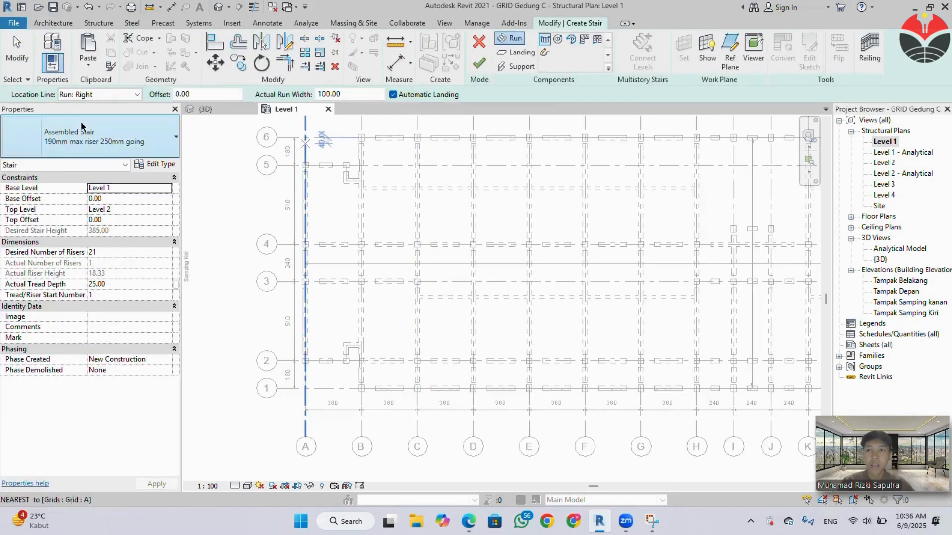
pyautogui.click(93, 139)
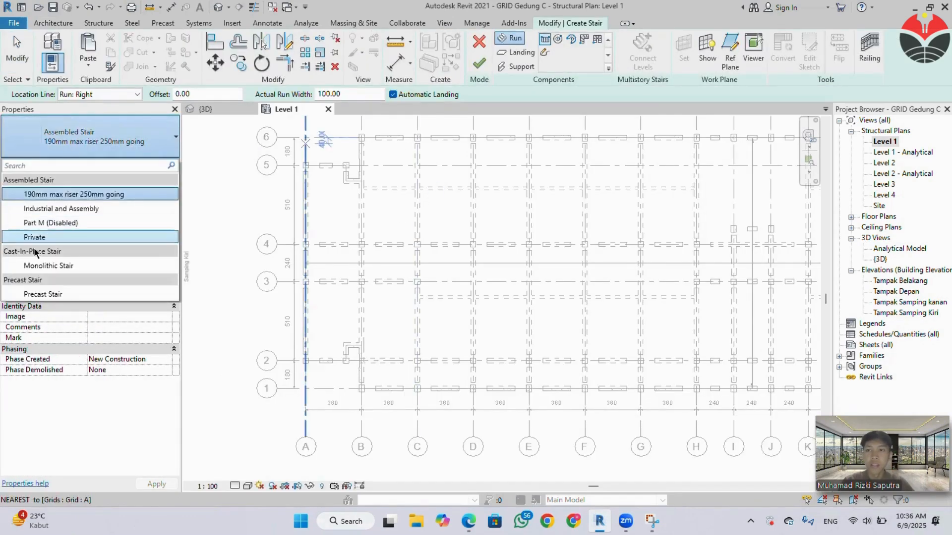
pyautogui.click(40, 266)
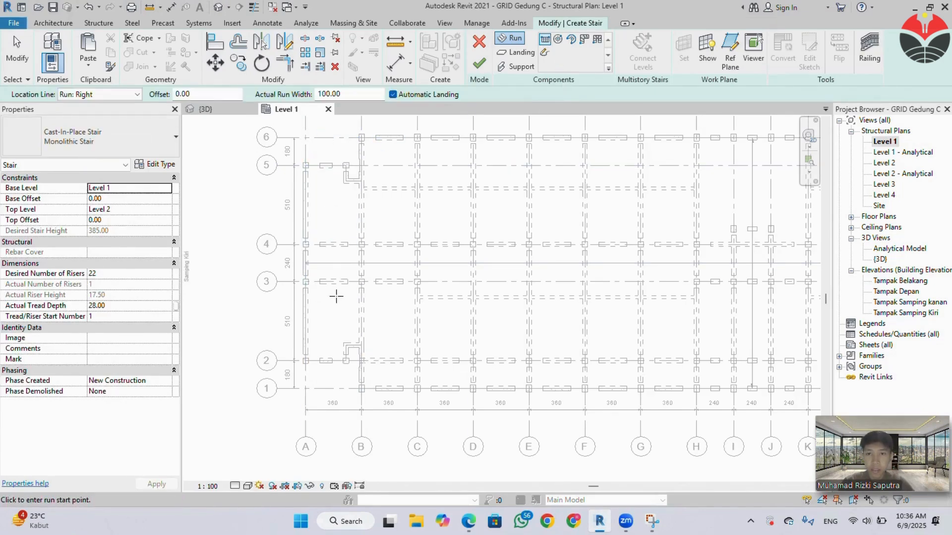
pyautogui.click(336, 296)
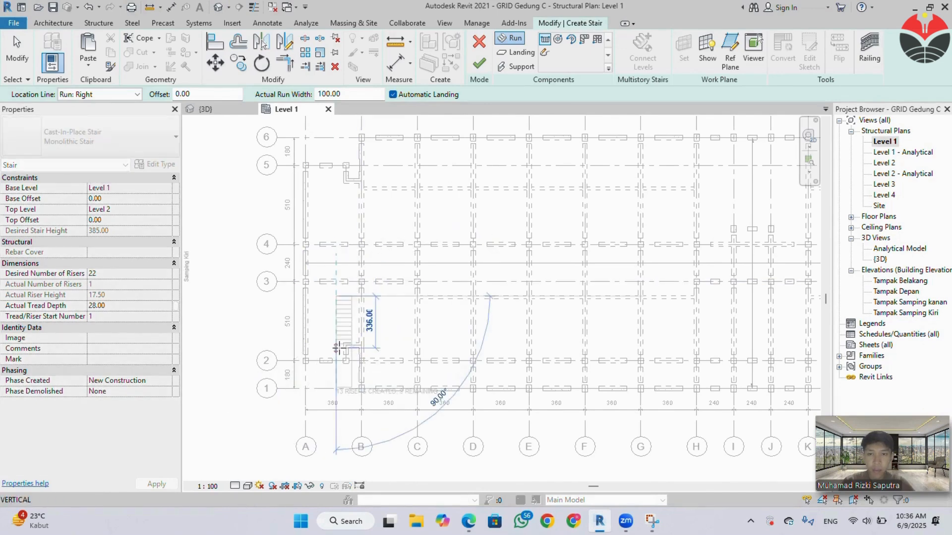
pyautogui.click(337, 349)
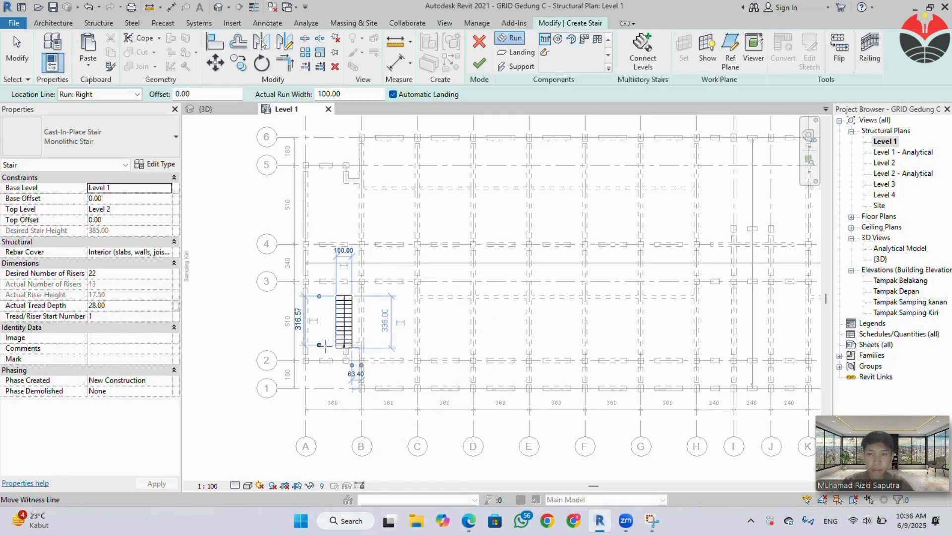
# Add a parallel 9-riser return run beside the first run toward grid 3, with an automatic landing near grid 2, and finish the stair.
pyautogui.scroll(3, 324, 345)
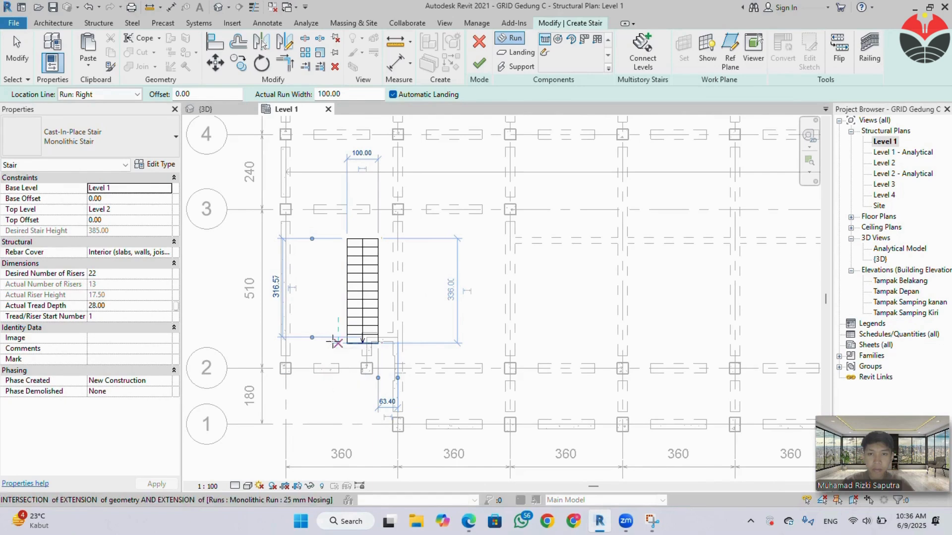
pyautogui.click(337, 343)
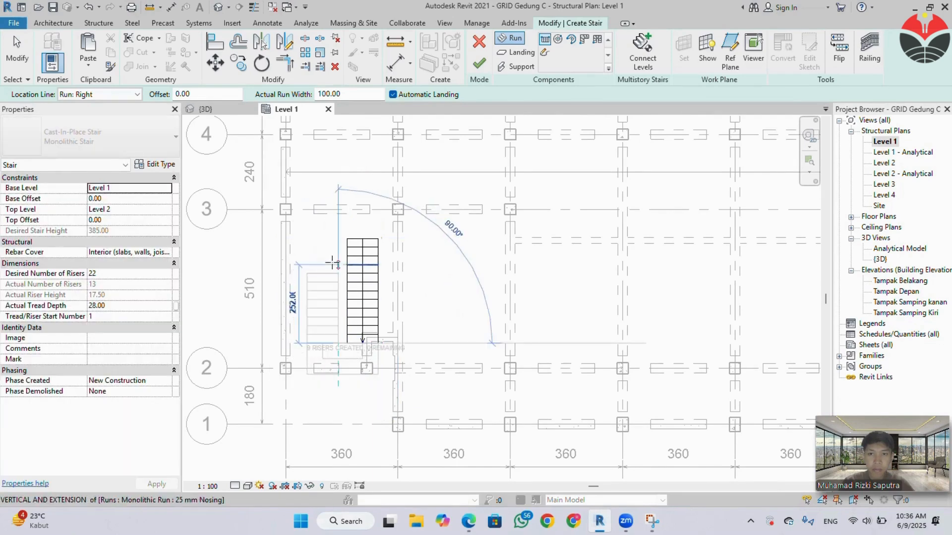
pyautogui.click(337, 254)
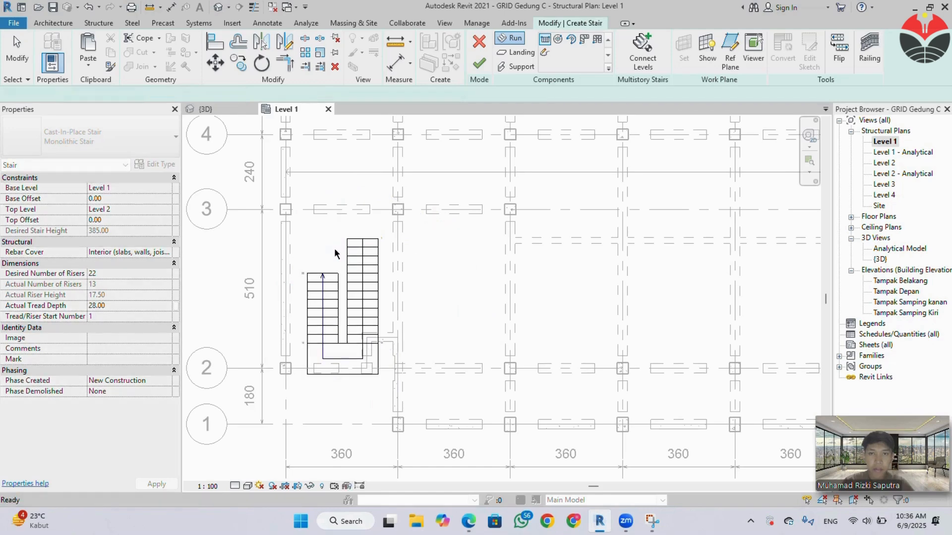
pyautogui.press('Escape')
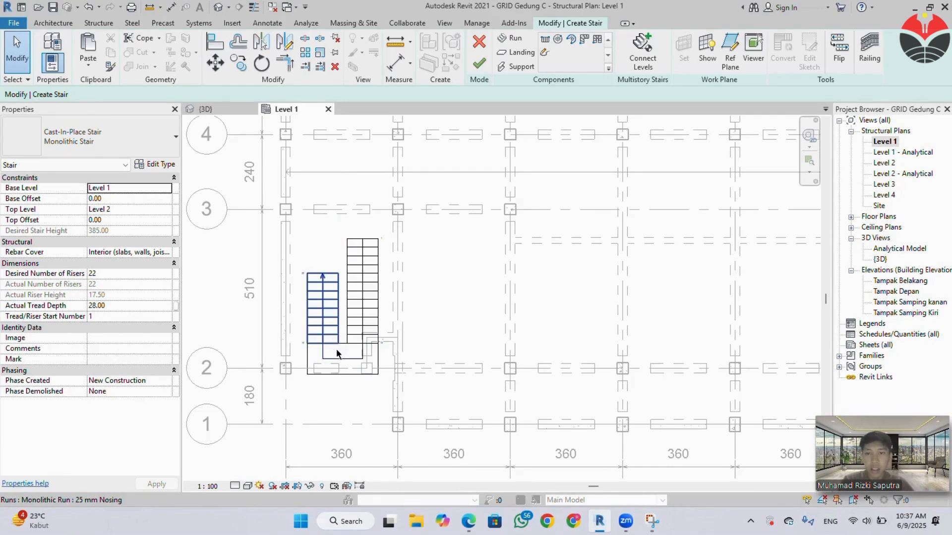
pyautogui.click(337, 364)
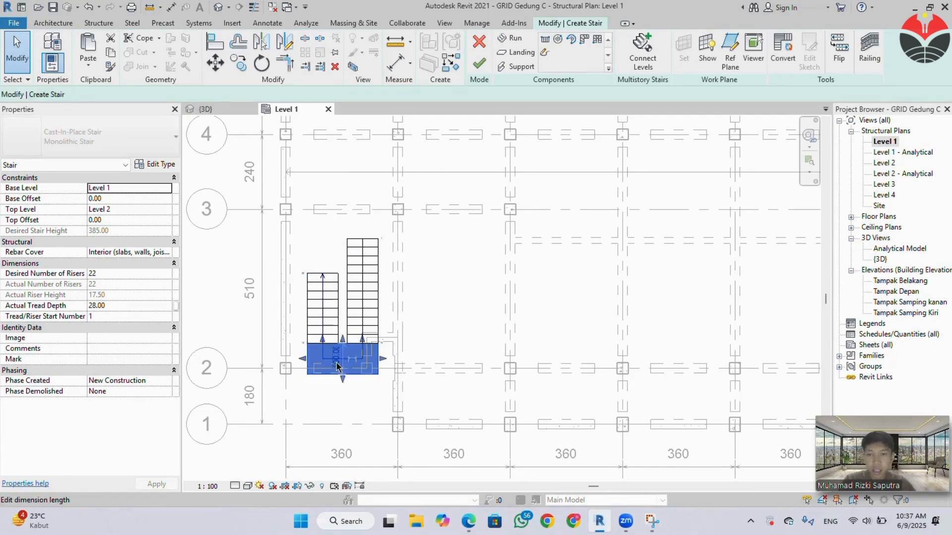
pyautogui.click(331, 249)
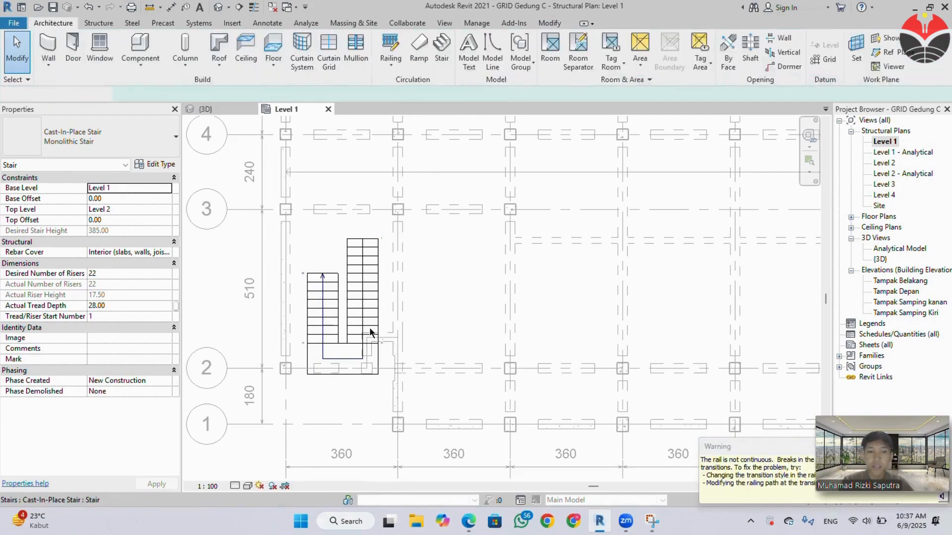
# Move the finished stair toward the grid A/2 corner so it sits just inside the grid A and grid 2 beams.
pyautogui.click(305, 366)
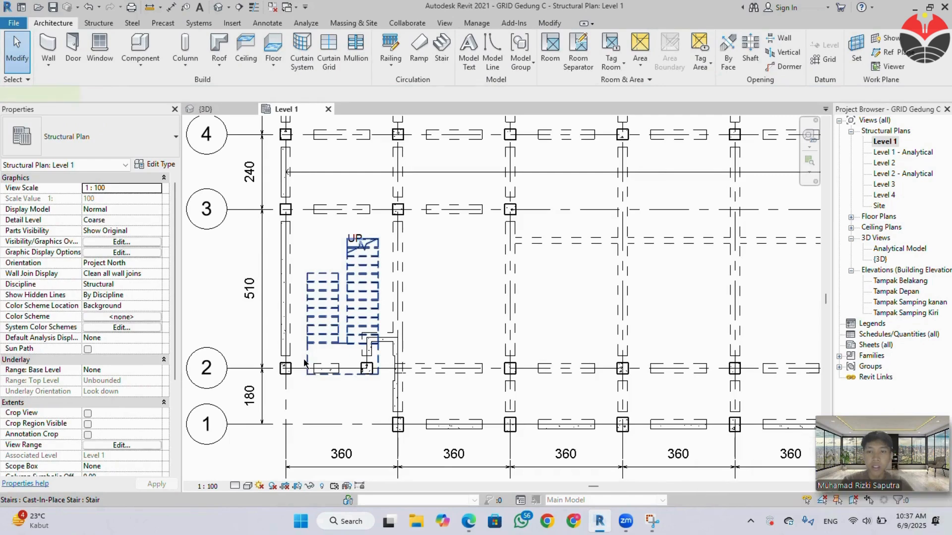
pyautogui.scroll(2, 304, 366)
pyautogui.moveTo(307, 384); pyautogui.dragTo(278, 370)
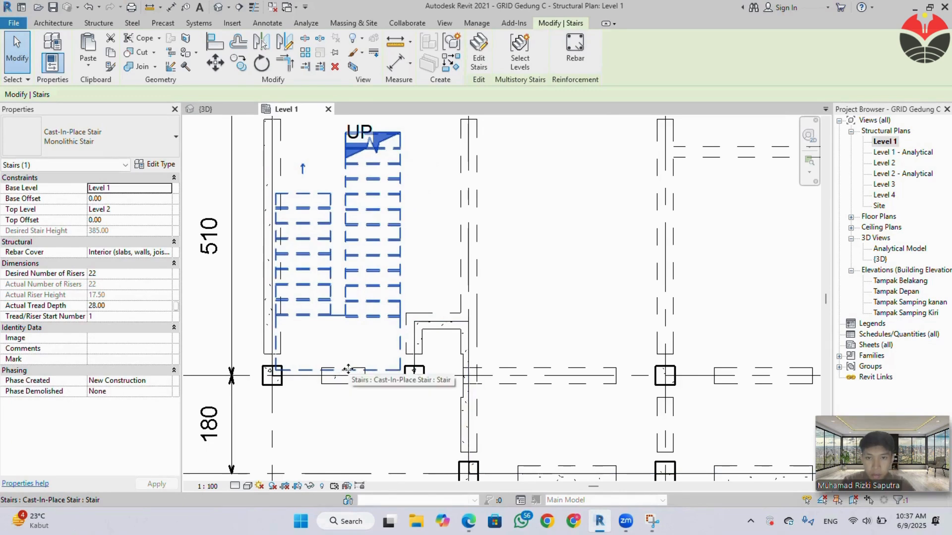
pyautogui.moveTo(365, 370); pyautogui.dragTo(347, 367)
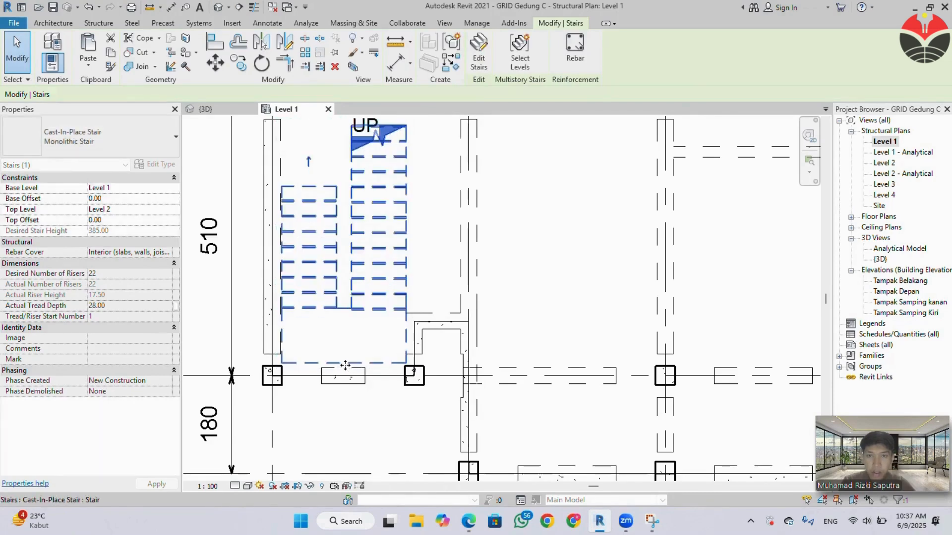
pyautogui.click(423, 269)
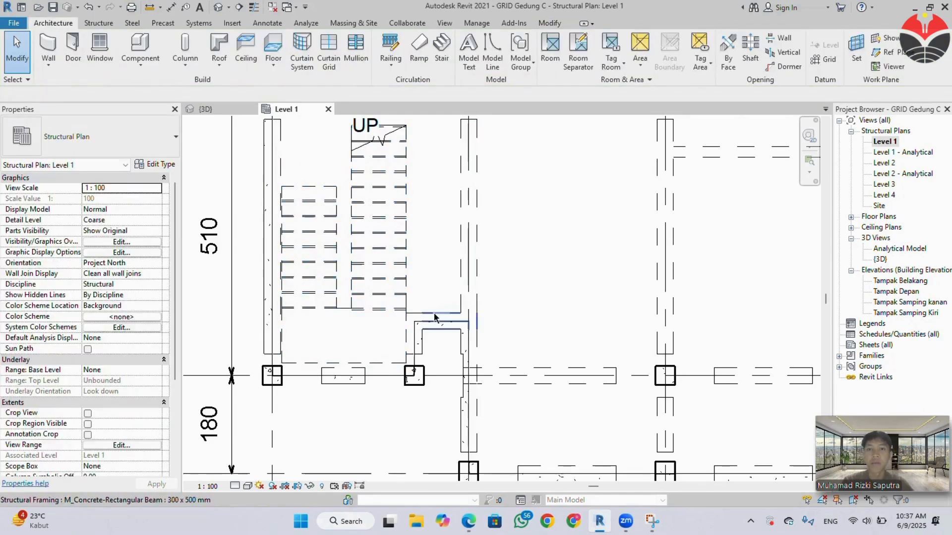
pyautogui.scroll(-1, 434, 314)
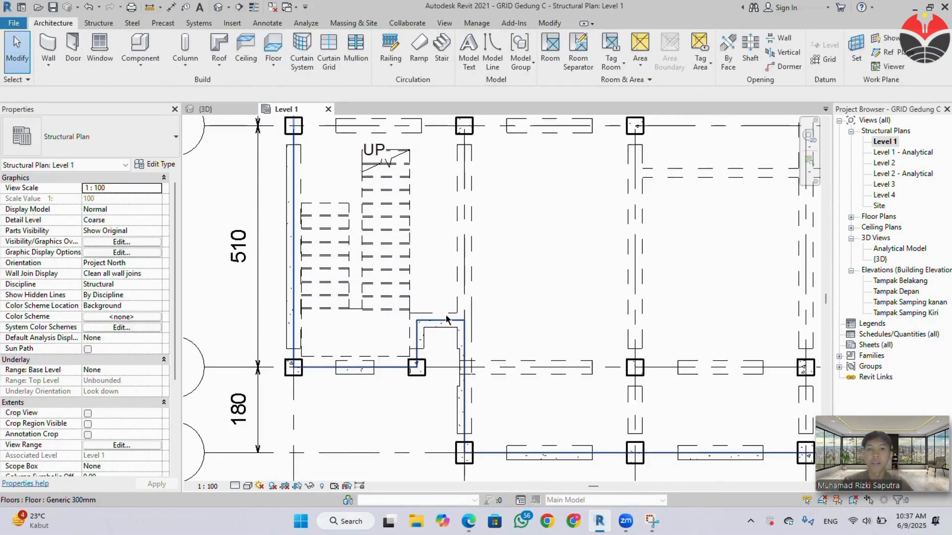
# In the 3D view, reveal the hidden elements, unhide the stair's category and leave the reveal mode.
pyautogui.click(218, 108)
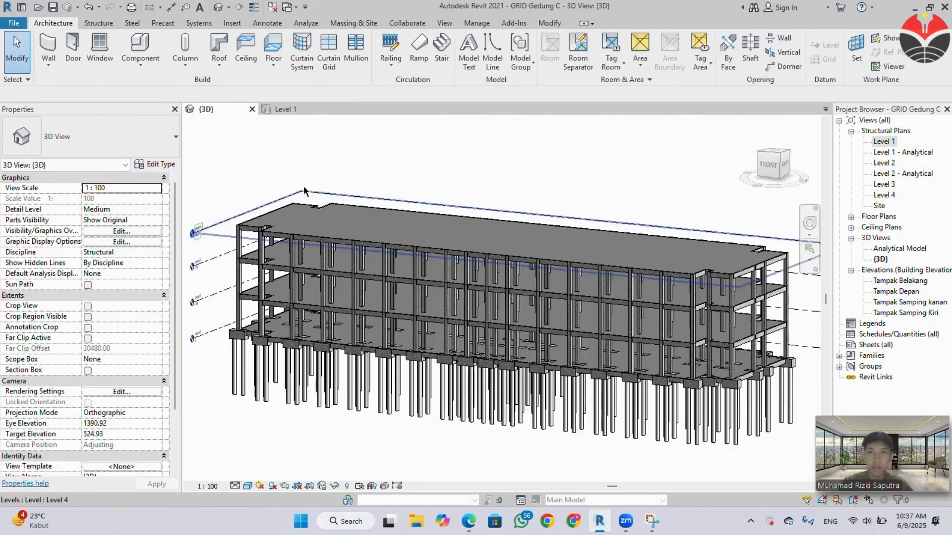
pyautogui.keyDown('shift'); pyautogui.moveTo(275, 332); pyautogui.dragTo(447, 298, button='middle'); pyautogui.keyUp('shift')
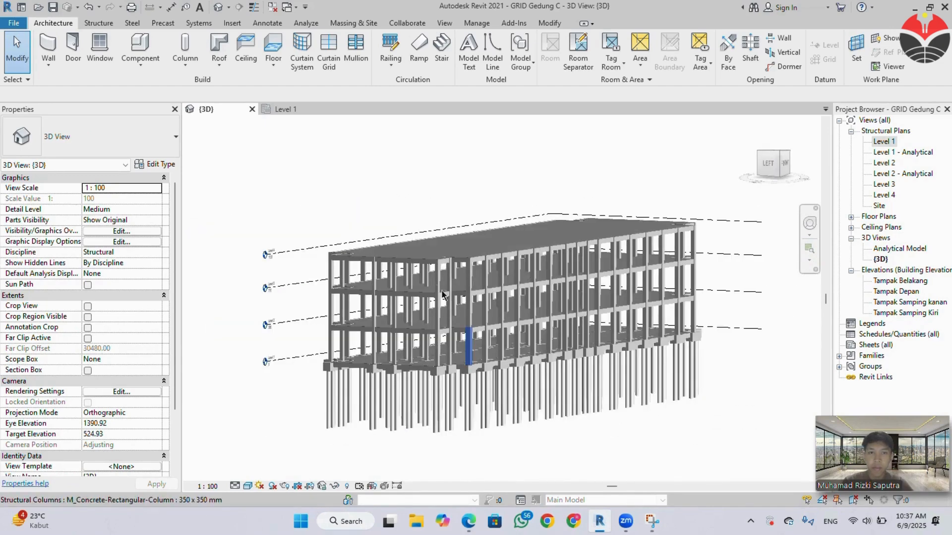
pyautogui.click(303, 110)
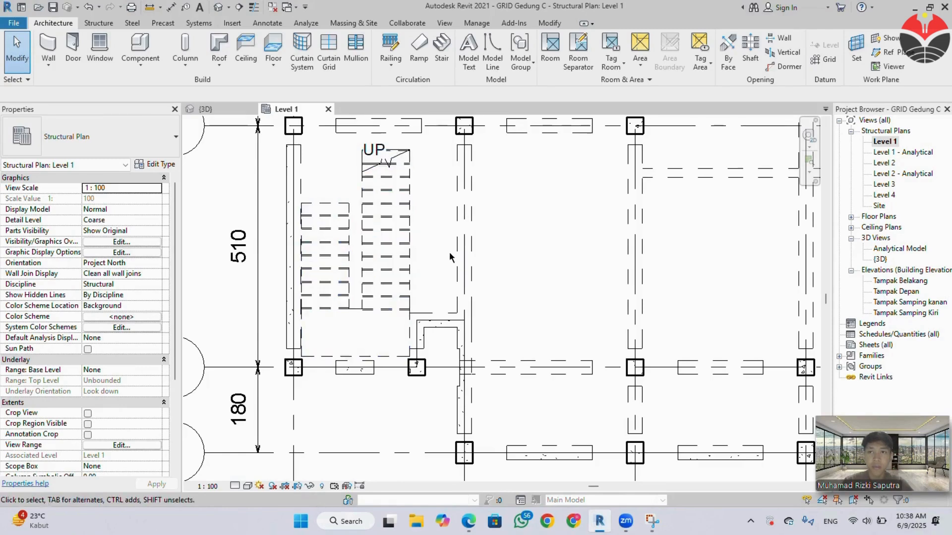
pyautogui.moveTo(461, 262); pyautogui.dragTo(503, 272, button='middle')
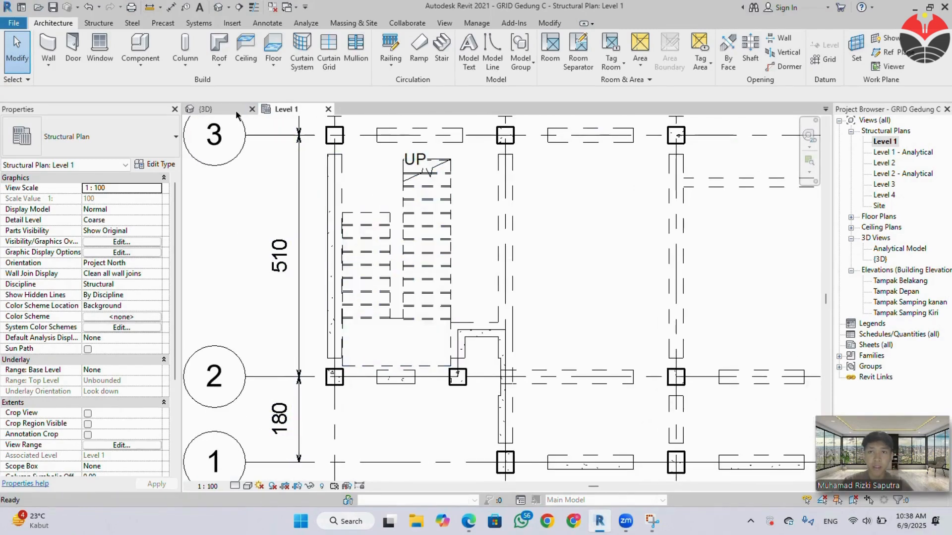
pyautogui.click(204, 109)
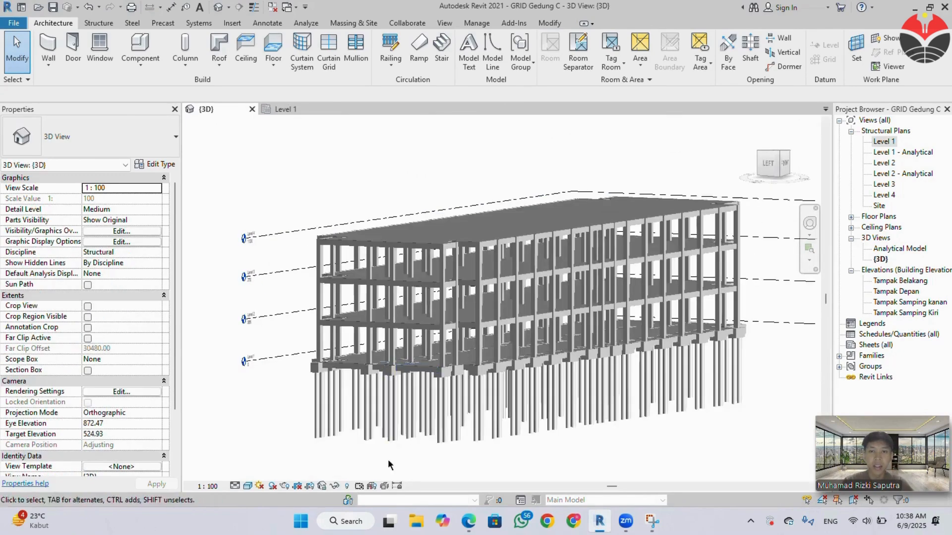
pyautogui.click(347, 487)
pyautogui.scroll(3, 425, 345)
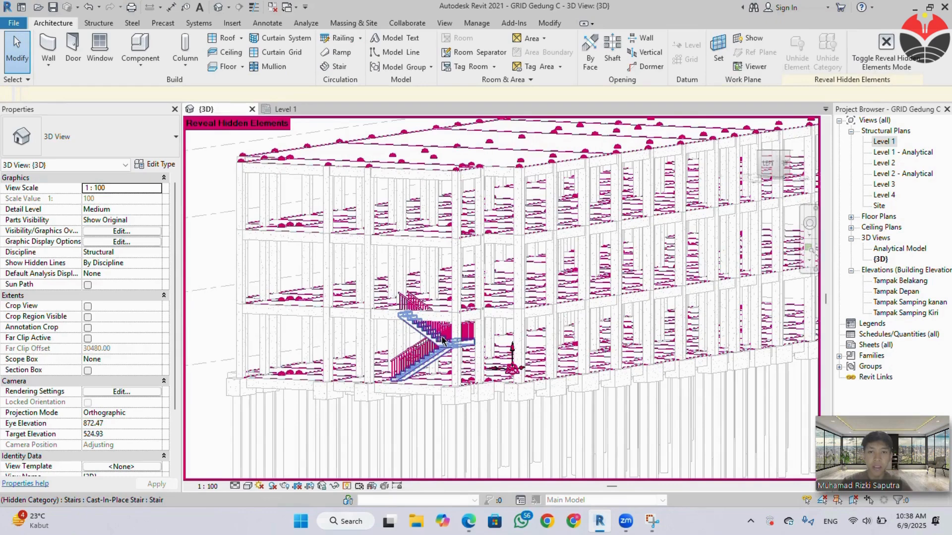
pyautogui.click(440, 344)
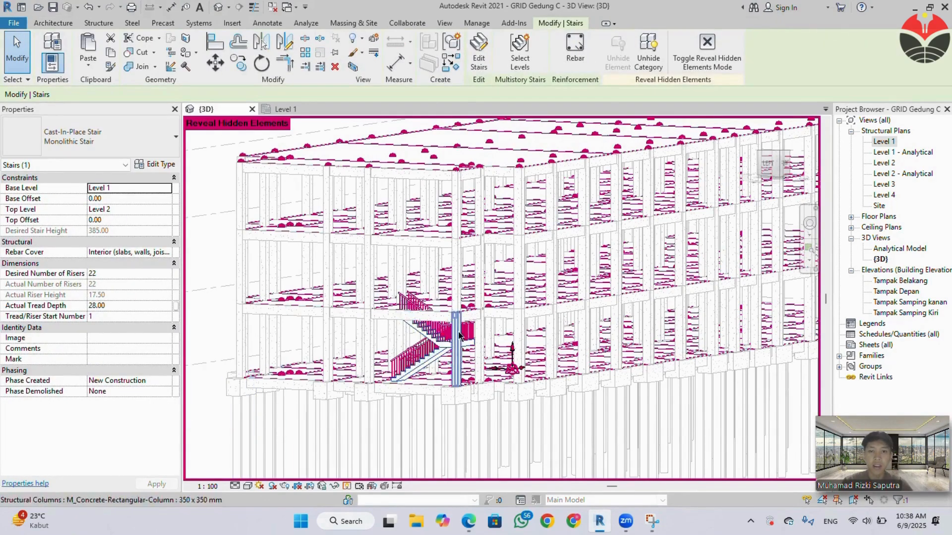
pyautogui.rightClick(442, 346)
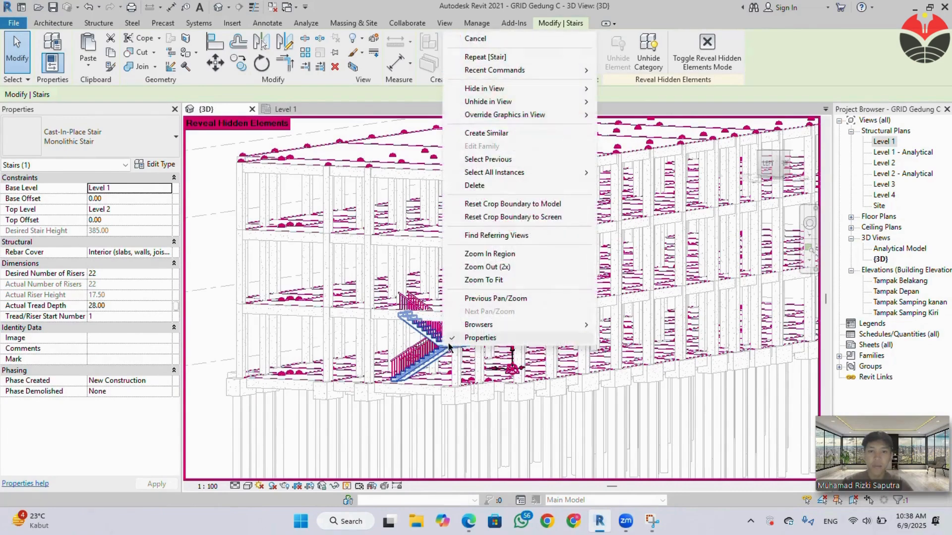
pyautogui.moveTo(504, 103)
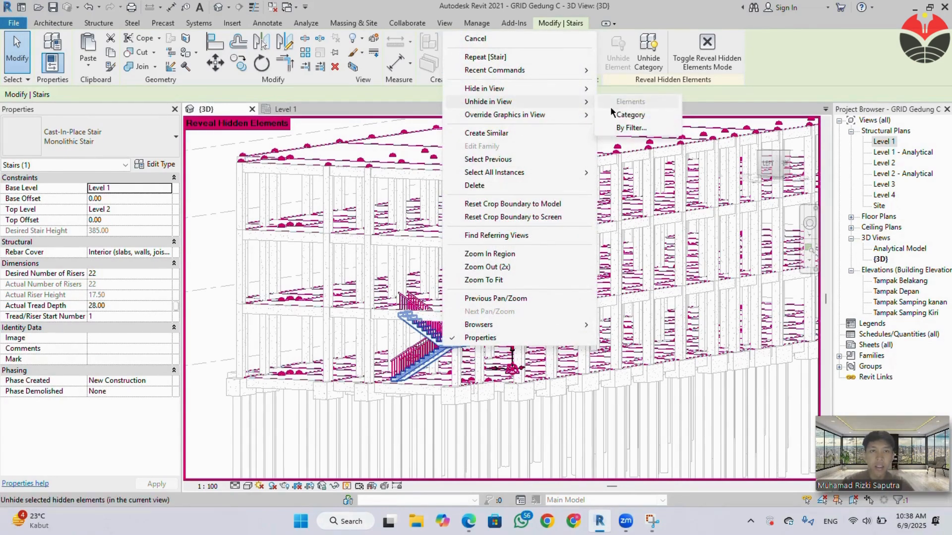
pyautogui.click(626, 114)
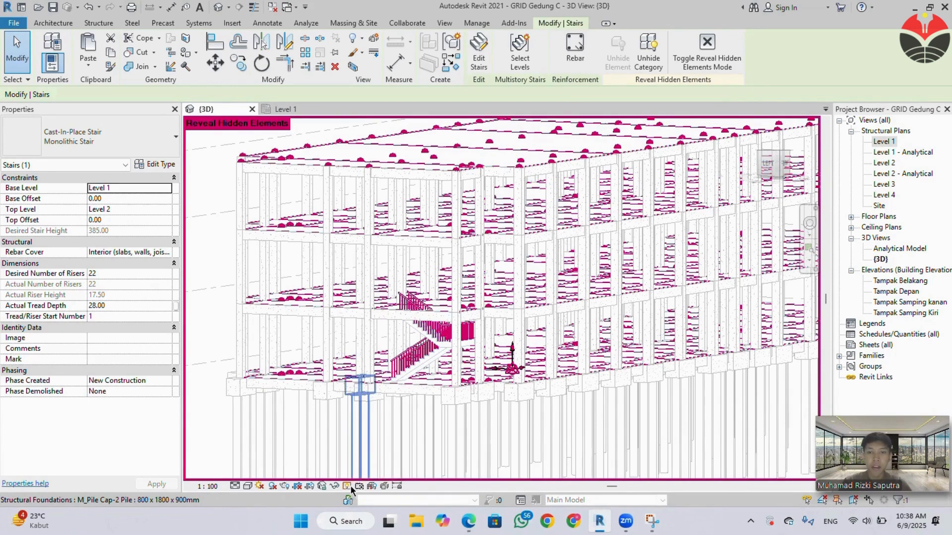
pyautogui.click(331, 432)
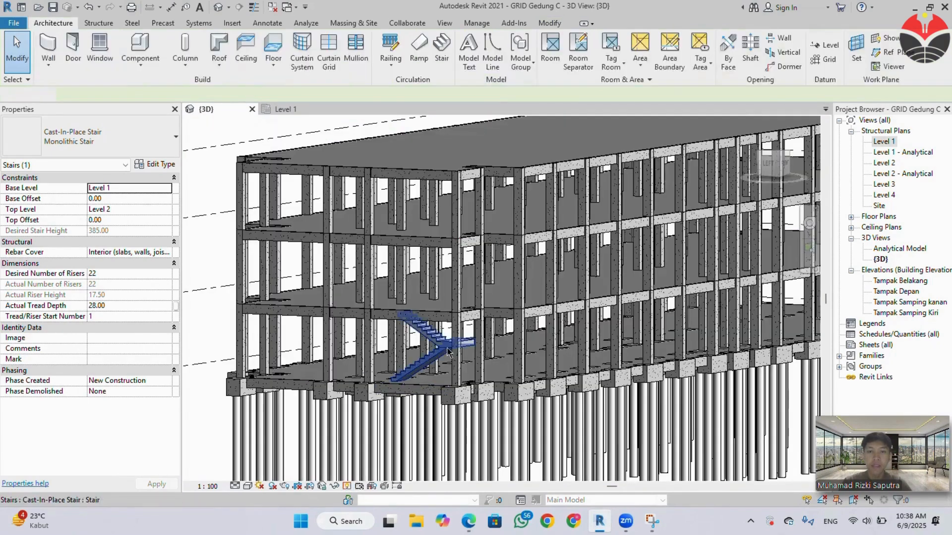
# Open the Level 2 structural plan and start editing the boundary of the Generic 300mm floor around the stair.
pyautogui.scroll(5, 435, 367)
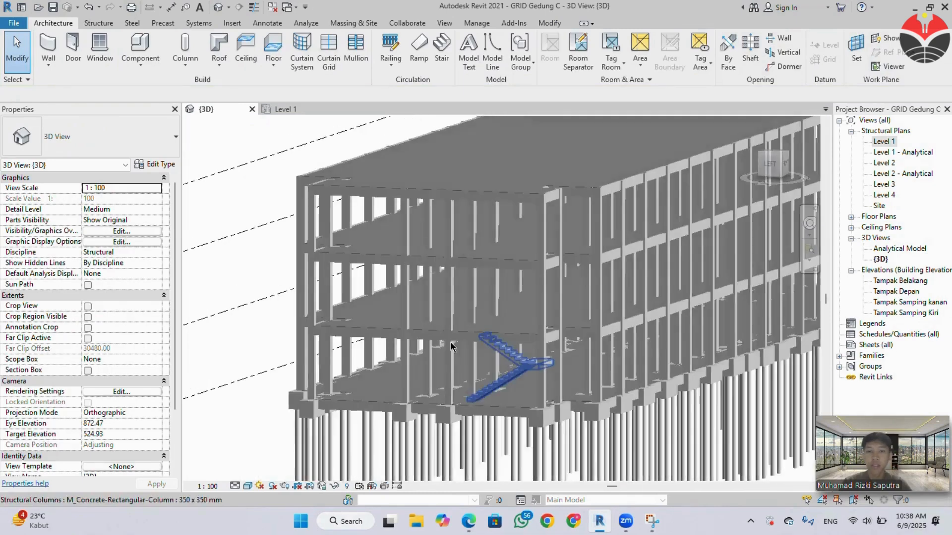
pyautogui.keyDown('shift'); pyautogui.moveTo(461, 441); pyautogui.dragTo(579, 374, button='middle'); pyautogui.keyUp('shift')
pyautogui.moveTo(285, 318); pyautogui.dragTo(363, 322, button='middle')
pyautogui.keyDown('shift'); pyautogui.moveTo(317, 292); pyautogui.dragTo(531, 348, button='middle'); pyautogui.keyUp('shift')
pyautogui.scroll(-1, 482, 339)
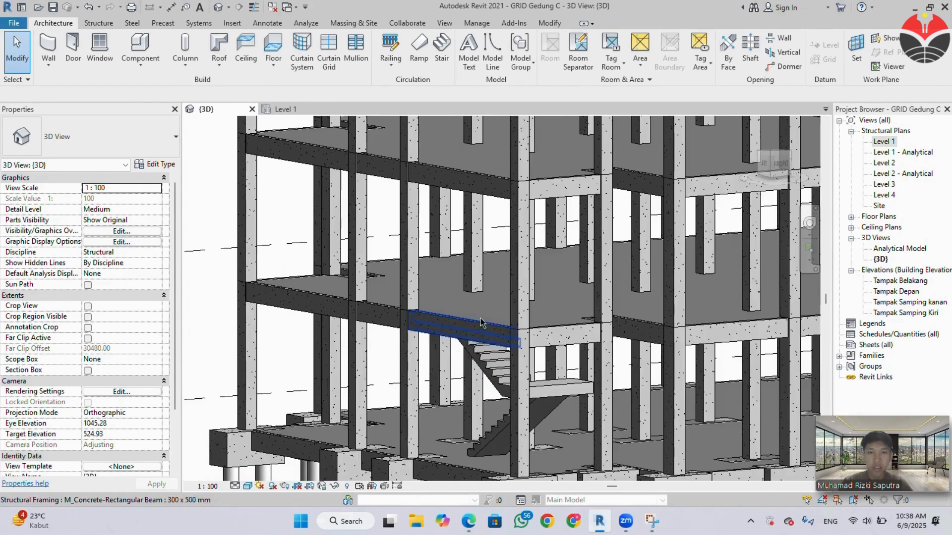
pyautogui.doubleClick(888, 164)
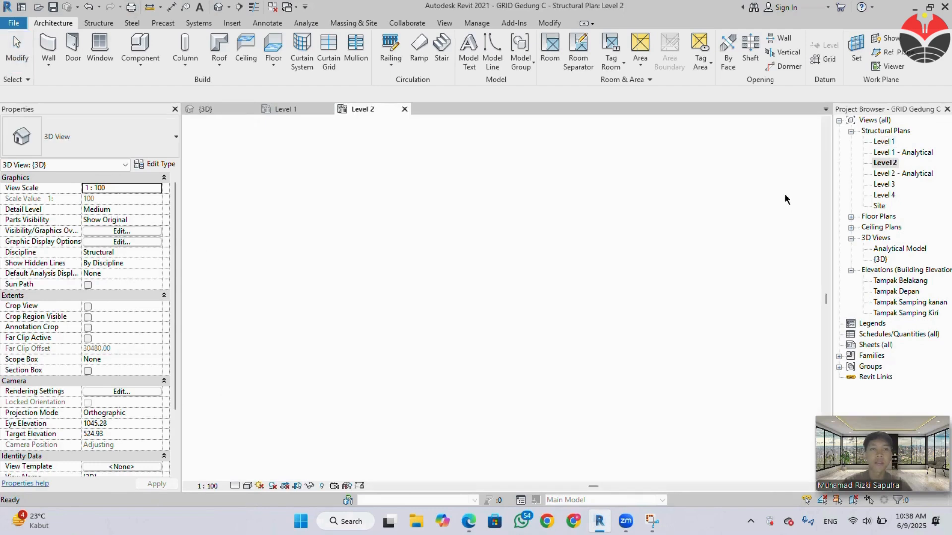
pyautogui.scroll(5, 319, 319)
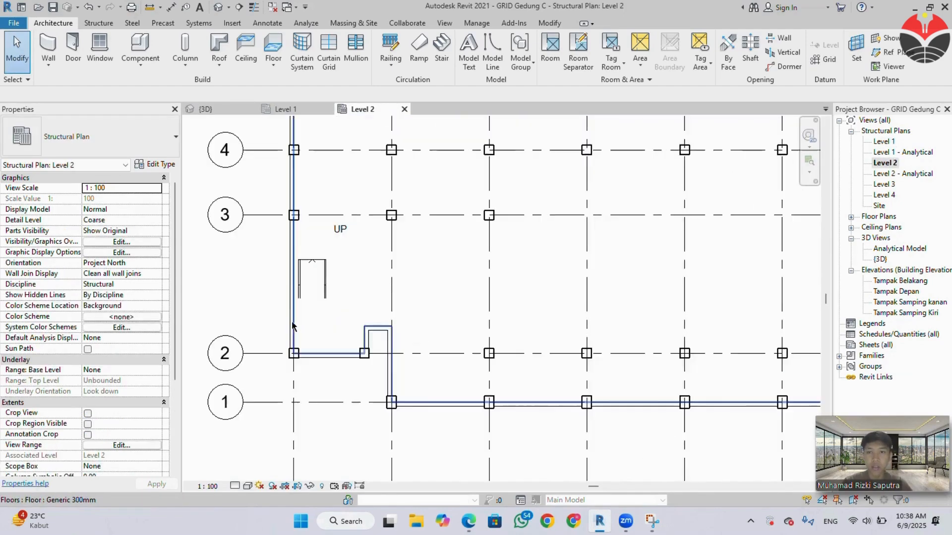
pyautogui.scroll(3, 298, 324)
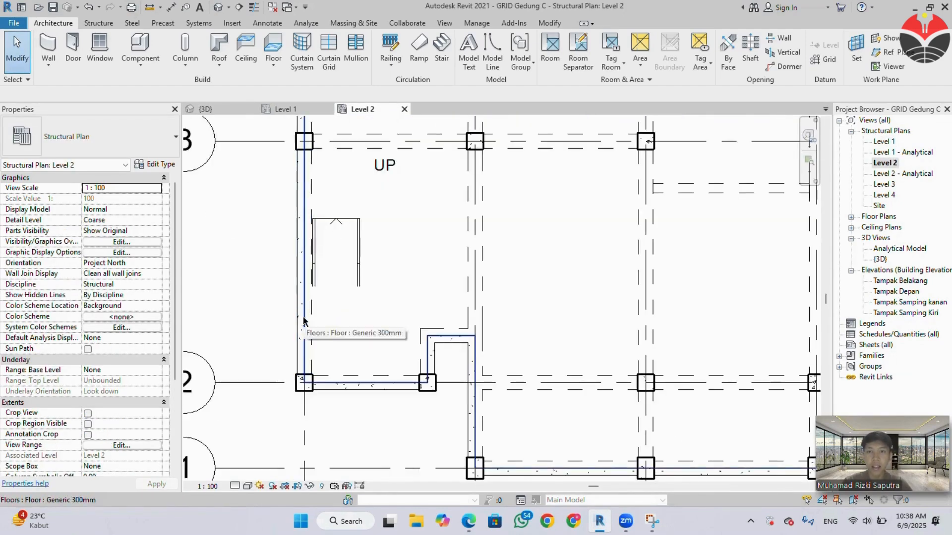
pyautogui.click(304, 322)
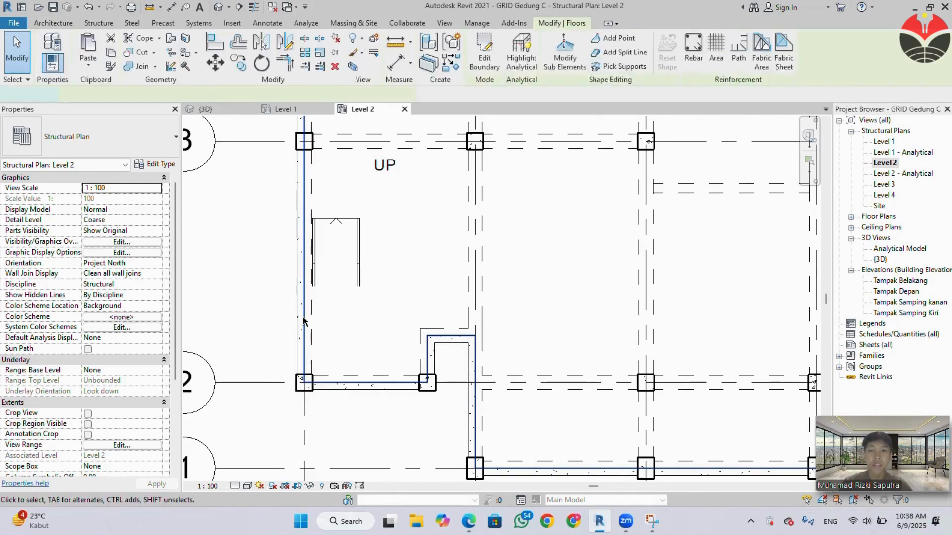
pyautogui.doubleClick(304, 321)
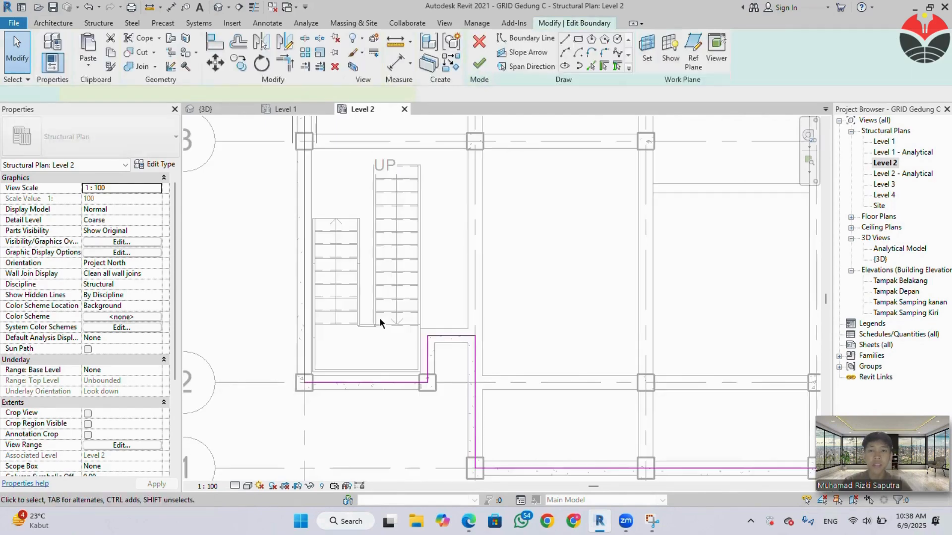
# Sketch the stair opening's first edge, 228 cm long, along the shorter run's end, and a second edge down the longer run's outer side to the grid 2 beam.
pyautogui.click(565, 40)
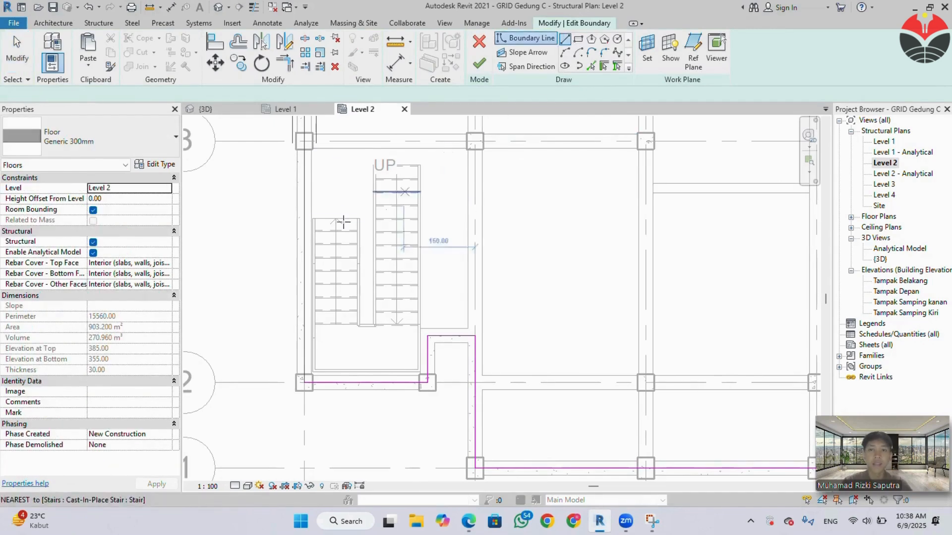
pyautogui.scroll(5, 327, 221)
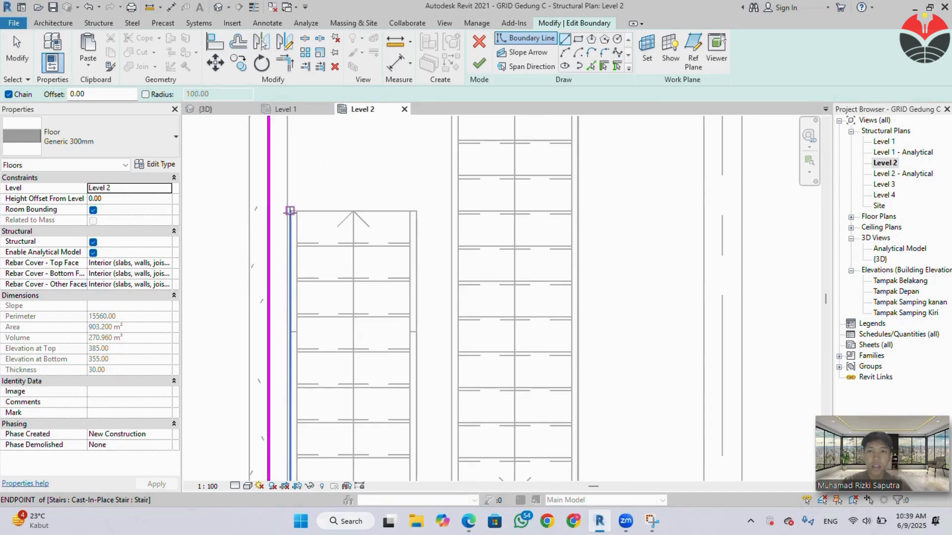
pyautogui.click(289, 211)
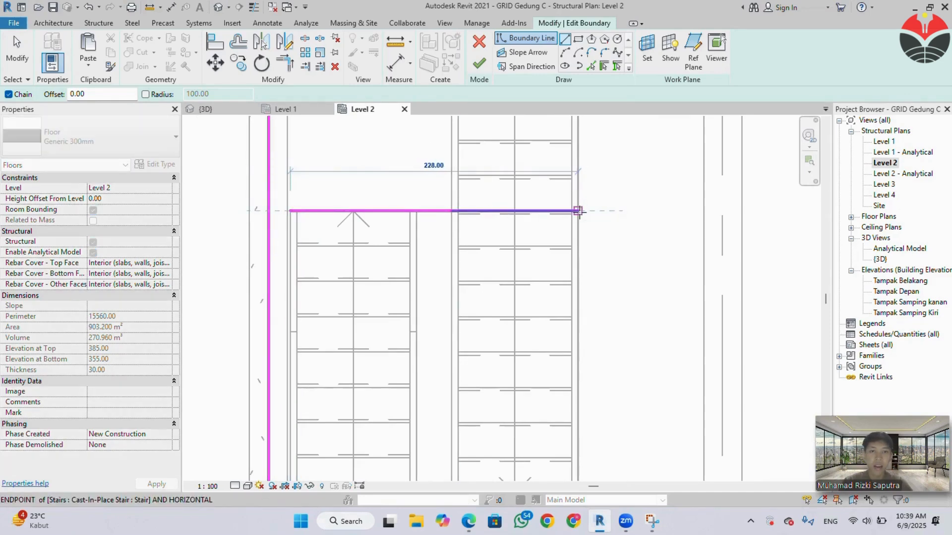
pyautogui.click(578, 211)
pyautogui.scroll(-2, 564, 337)
pyautogui.moveTo(578, 372); pyautogui.dragTo(543, 217, button='middle')
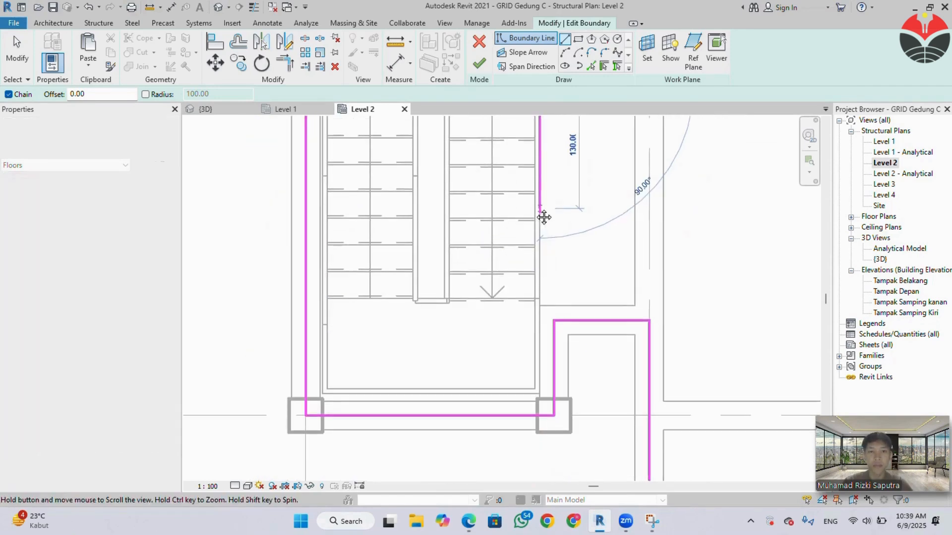
pyautogui.scroll(5, 539, 401)
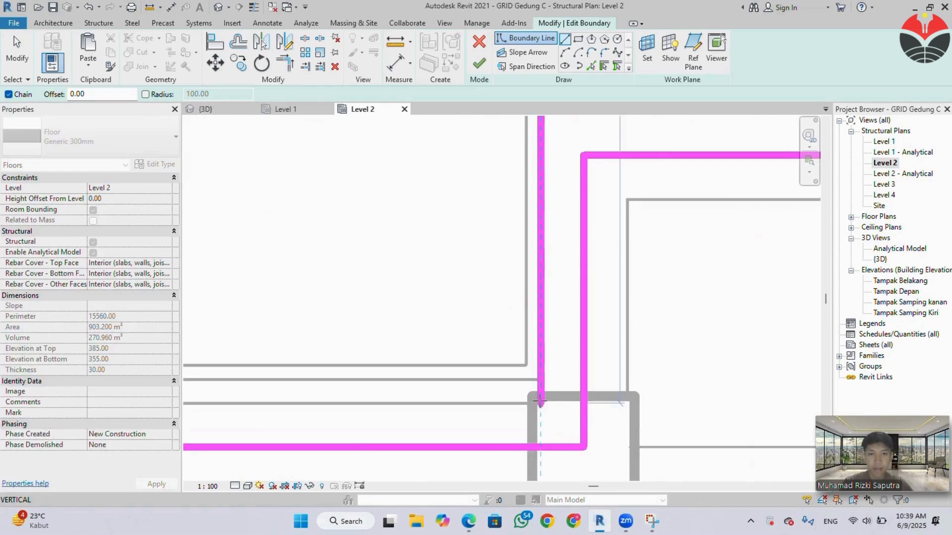
pyautogui.click(539, 403)
# Sketch the opening's 228 cm edge along the inner face of the grid 2 beam, back to the column at grid A/2.
pyautogui.scroll(-3, 389, 401)
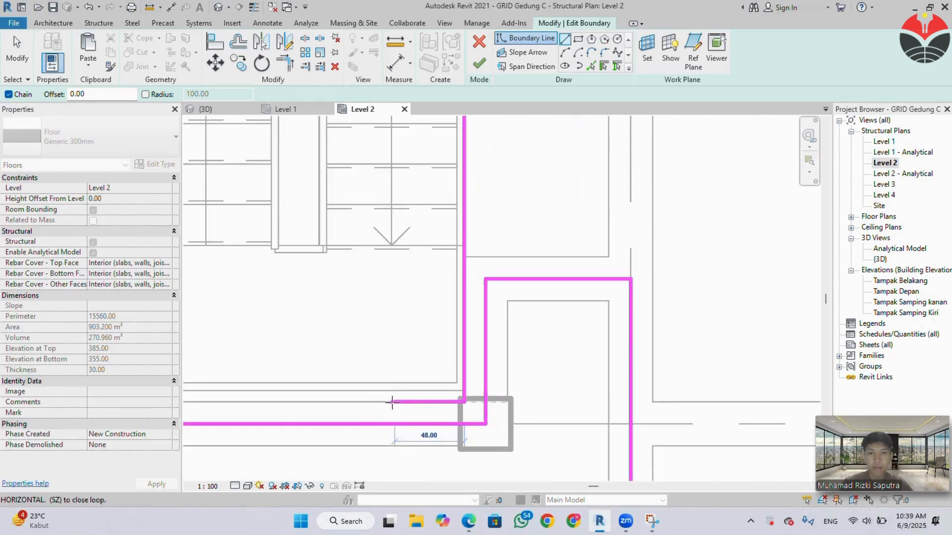
pyautogui.moveTo(393, 402); pyautogui.dragTo(647, 400, button='middle')
pyautogui.moveTo(554, 405); pyautogui.dragTo(551, 404, button='middle')
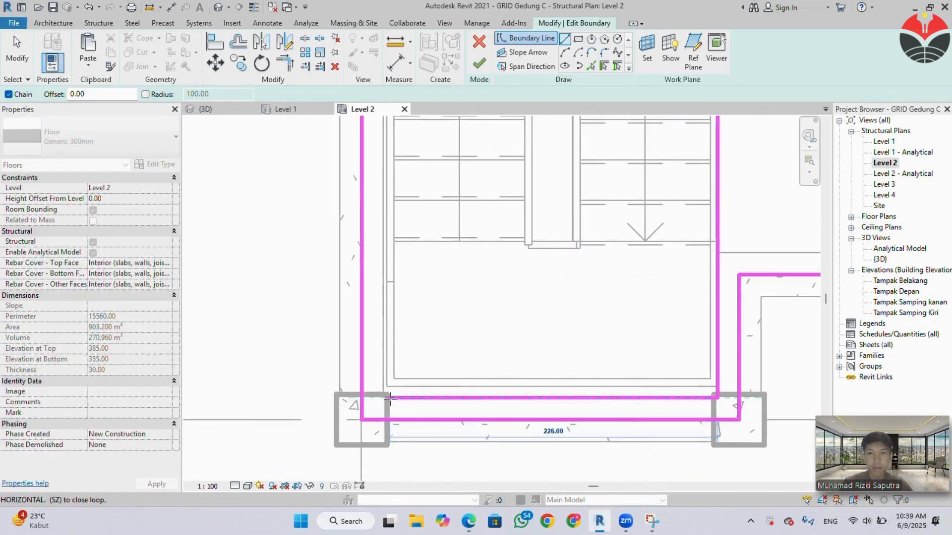
pyautogui.scroll(-1, 389, 395)
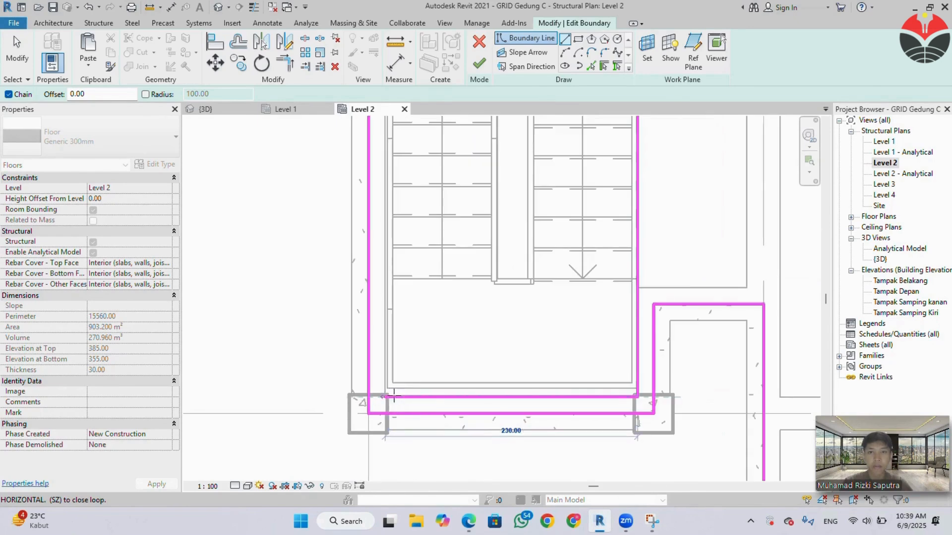
pyautogui.scroll(4, 394, 397)
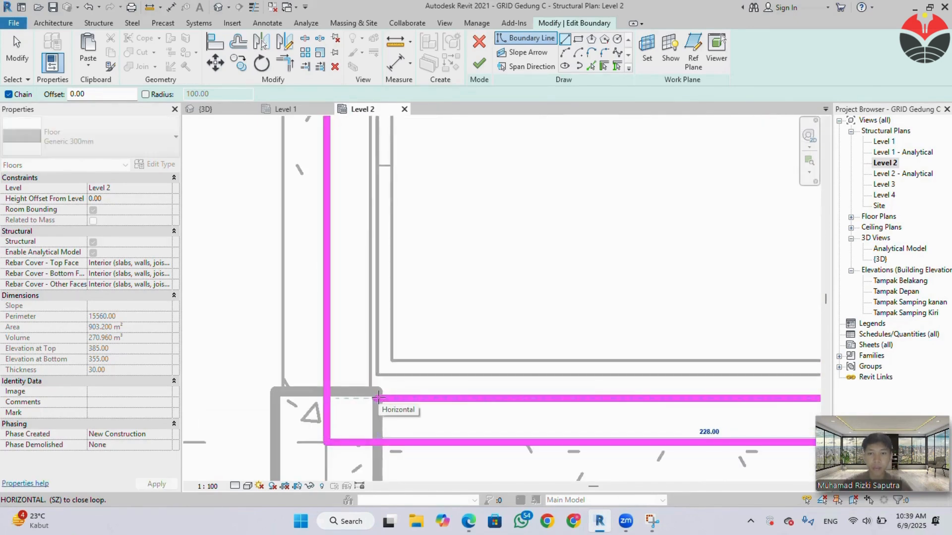
# Close the stair opening with a vertical boundary line beside the grid A beam up to the first corner, and finish the floor boundary edit.
pyautogui.moveTo(394, 342); pyautogui.dragTo(399, 457, button='middle')
pyautogui.moveTo(400, 231); pyautogui.dragTo(397, 401, button='middle')
pyautogui.moveTo(375, 202); pyautogui.dragTo(393, 357, button='middle')
pyautogui.scroll(-2, 383, 246)
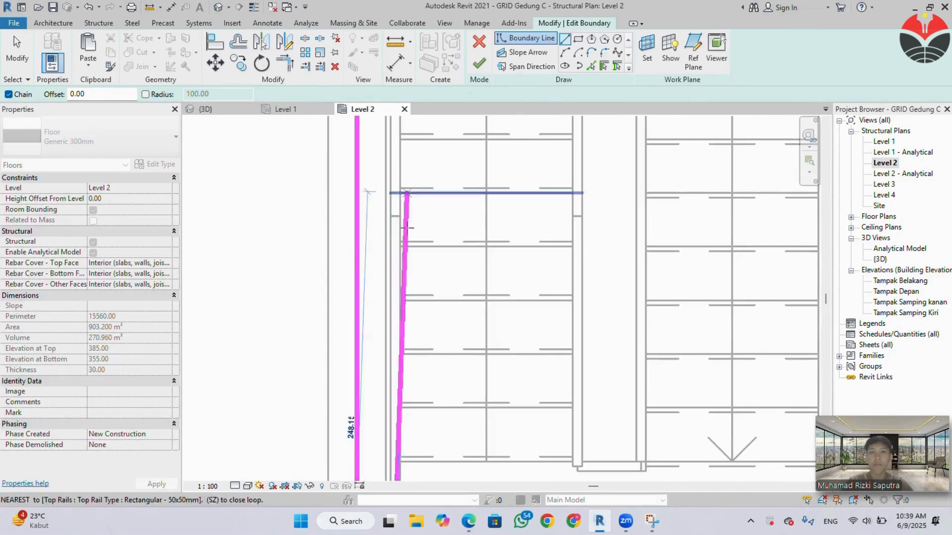
pyautogui.moveTo(416, 212); pyautogui.dragTo(438, 393, button='middle')
pyautogui.scroll(1, 412, 219)
pyautogui.scroll(1, 410, 226)
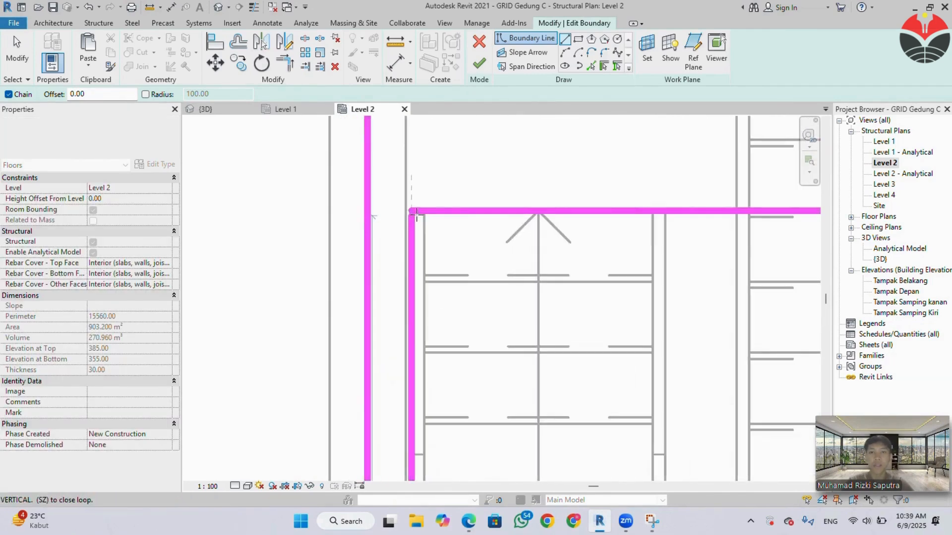
pyautogui.click(411, 213)
pyautogui.press('Escape')
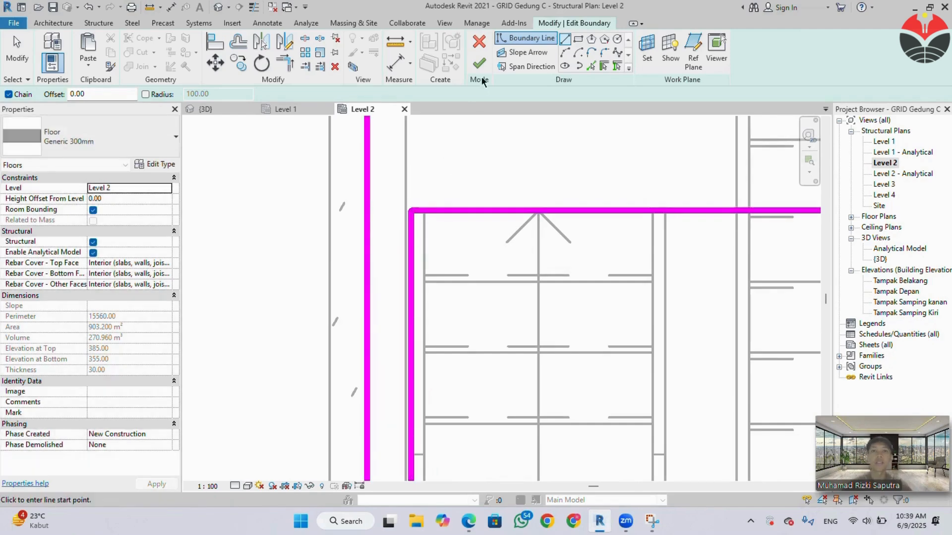
pyautogui.press('Escape')
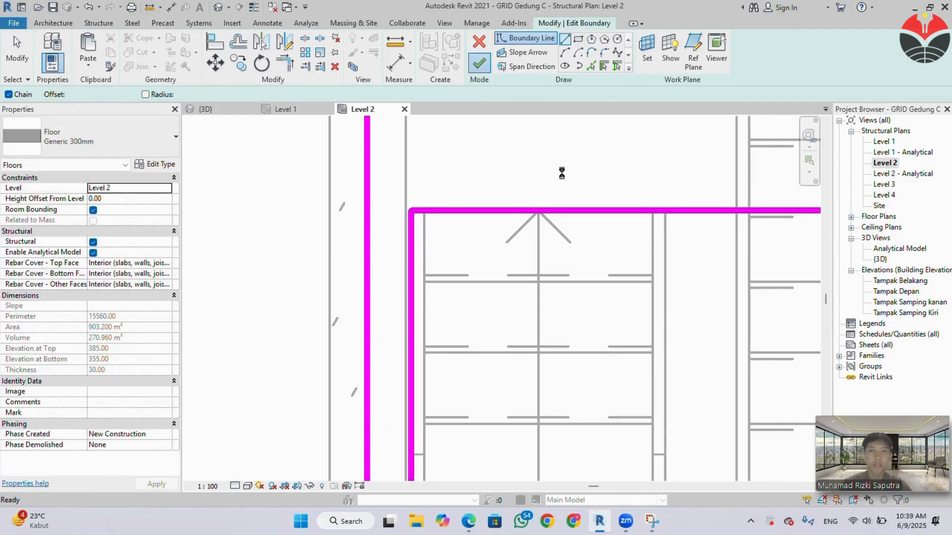
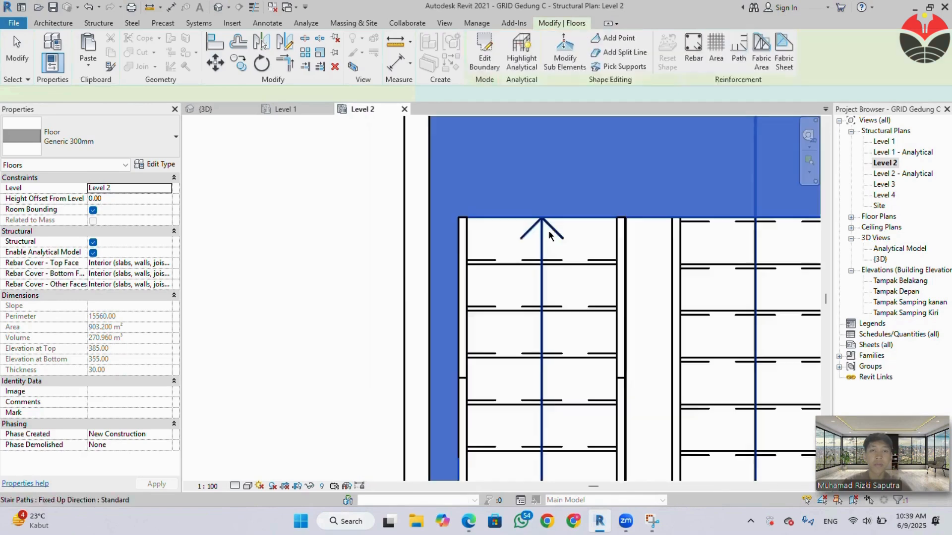
# Examine the stair opening in the Level 2 floor, first in plan and then around the staircase in 3D.
pyautogui.scroll(-4, 555, 250)
pyautogui.moveTo(554, 276); pyautogui.dragTo(436, 218, button='middle')
pyautogui.scroll(-2, 509, 243)
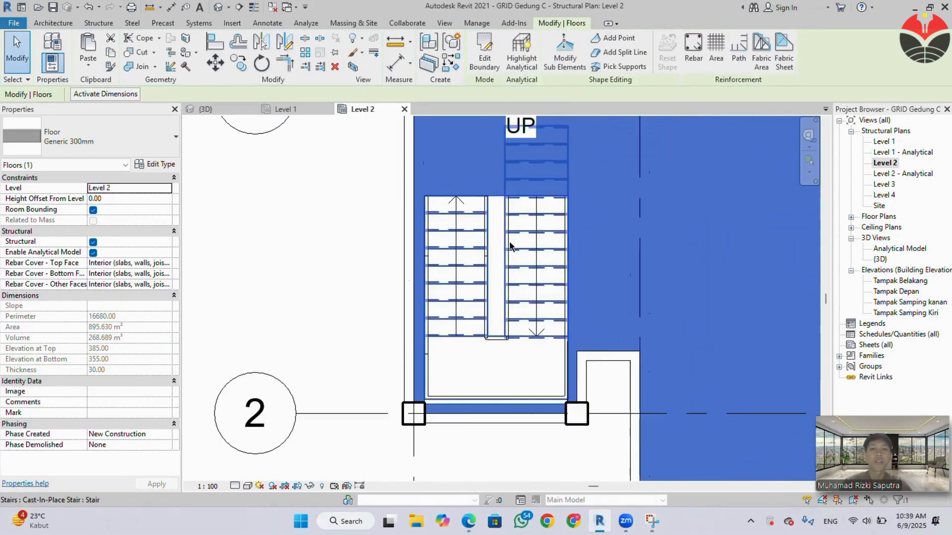
pyautogui.click(236, 112)
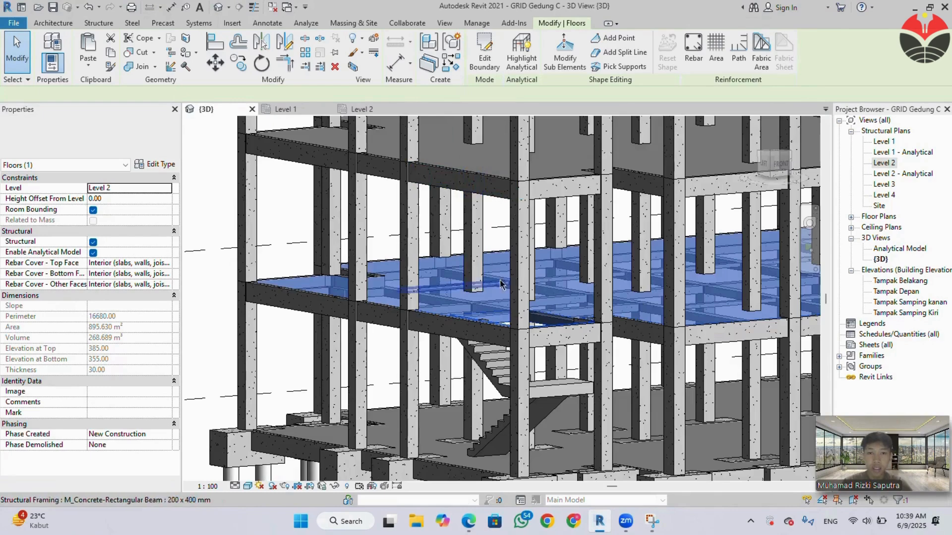
pyautogui.click(227, 266)
pyautogui.moveTo(520, 335); pyautogui.dragTo(507, 375, button='middle')
pyautogui.scroll(2, 373, 393)
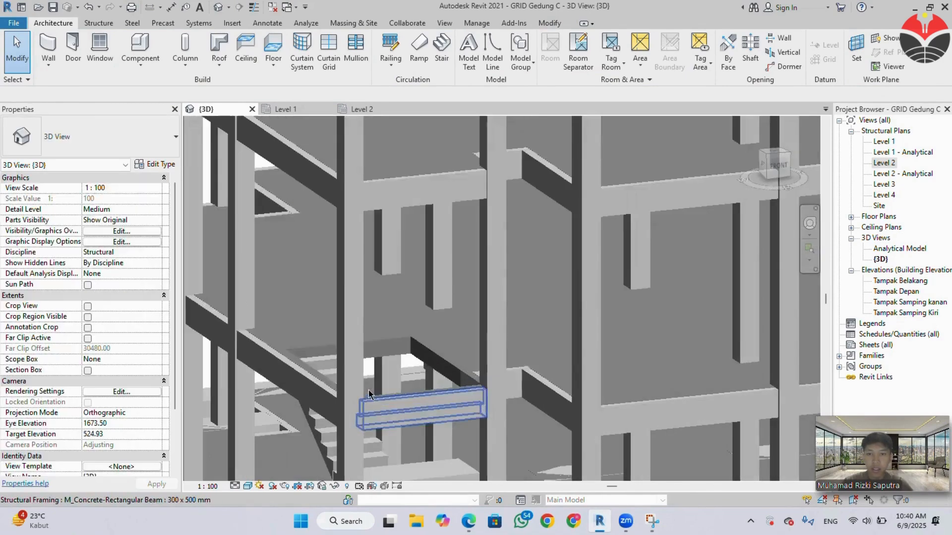
pyautogui.moveTo(397, 405); pyautogui.dragTo(469, 324, button='middle')
pyautogui.scroll(-2, 469, 324)
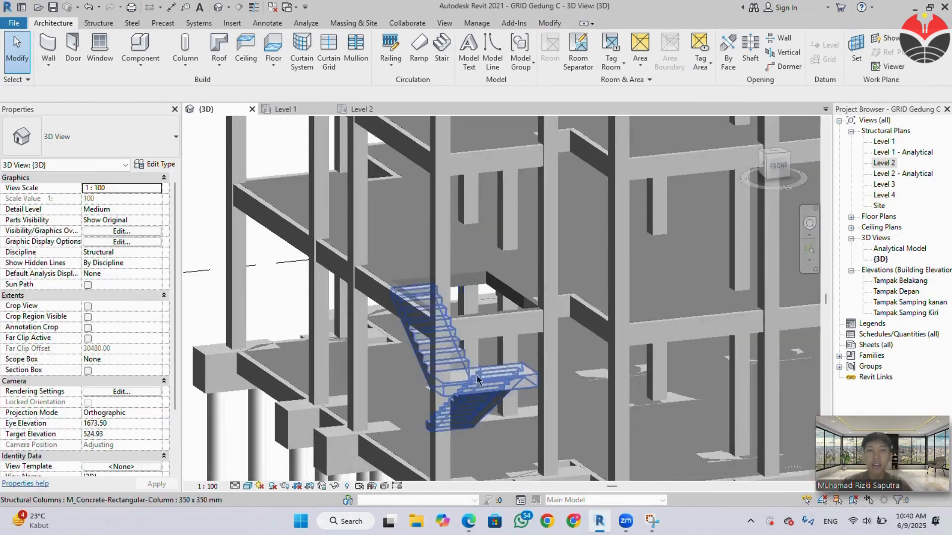
# Copy the Level 1 cast-in-place stair and paste it aligned to Level 2.
pyautogui.click(476, 395)
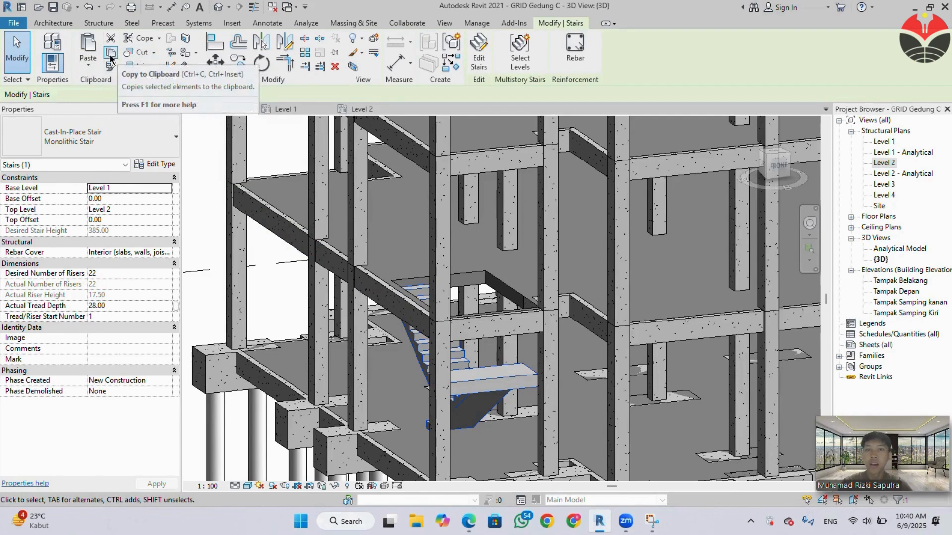
pyautogui.scroll(-2, 443, 210)
pyautogui.moveTo(456, 305)
pyautogui.mouseDown(button='middle')
pyautogui.moveTo(459, 354)
pyautogui.moveTo(462, 276)
pyautogui.mouseUp(button='middle')
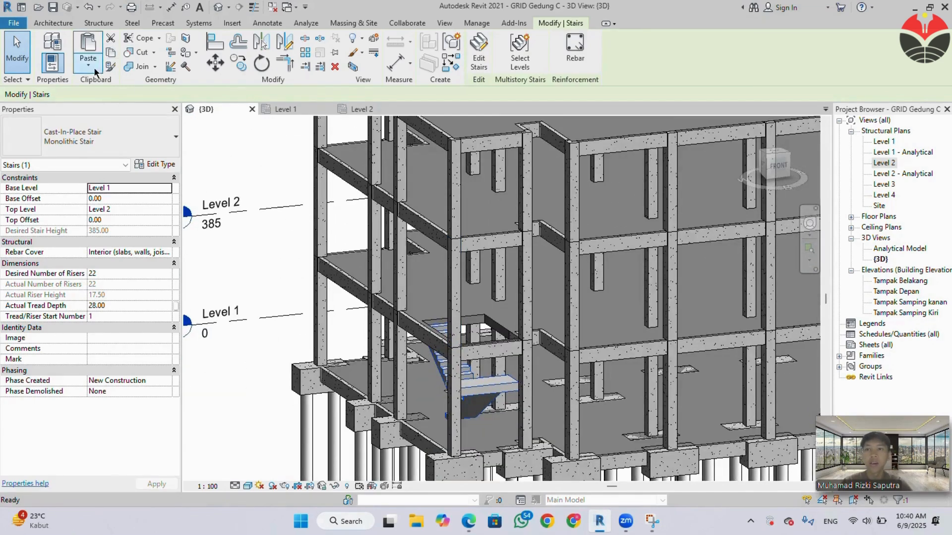
pyautogui.click(95, 70)
pyautogui.click(138, 103)
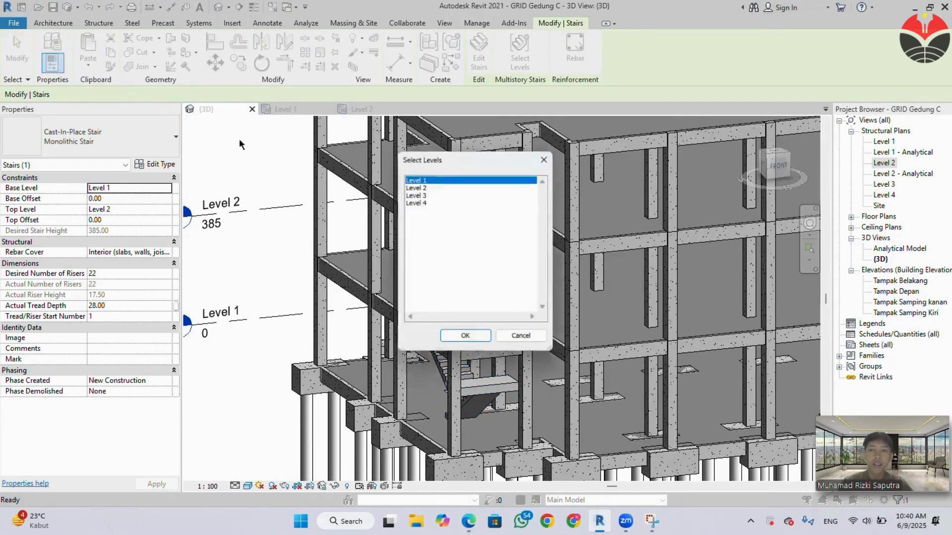
pyautogui.click(465, 338)
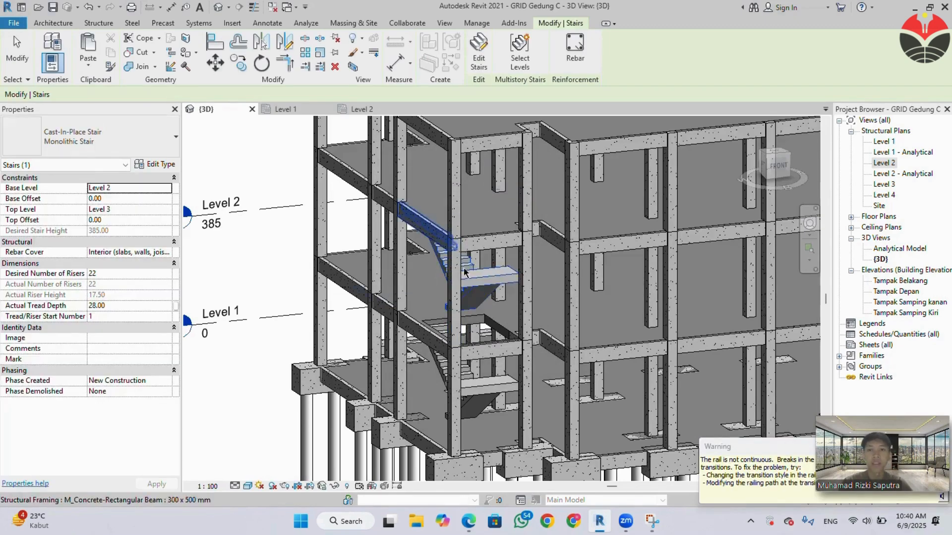
# Try to copy the four stair-opening boundary lines of the Level 2 floor sketch and paste them aligned to Level 3.
pyautogui.scroll(5, 435, 329)
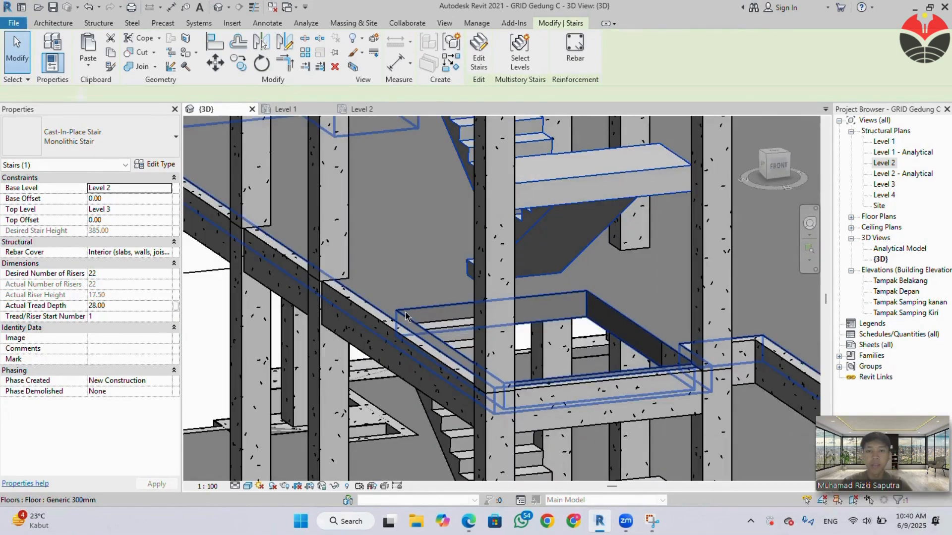
pyautogui.doubleClick(406, 316)
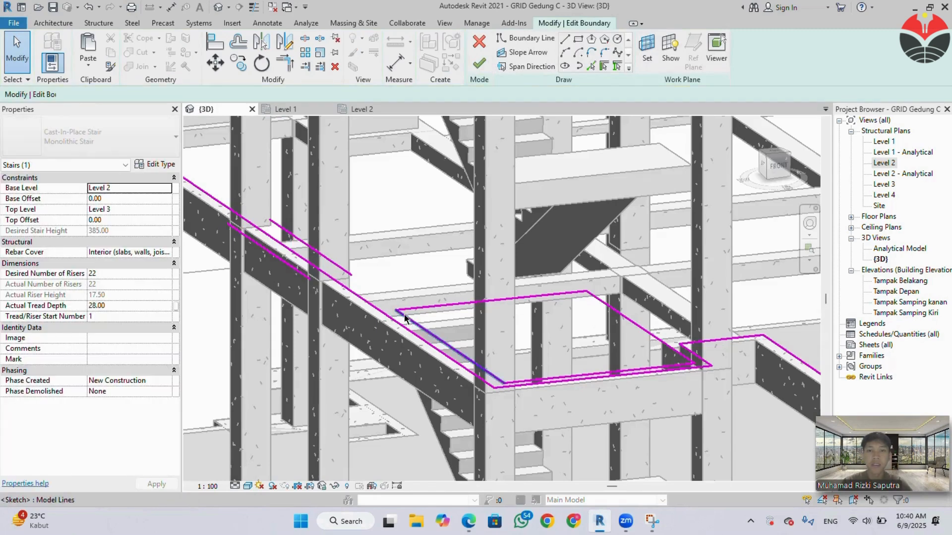
pyautogui.click(405, 312)
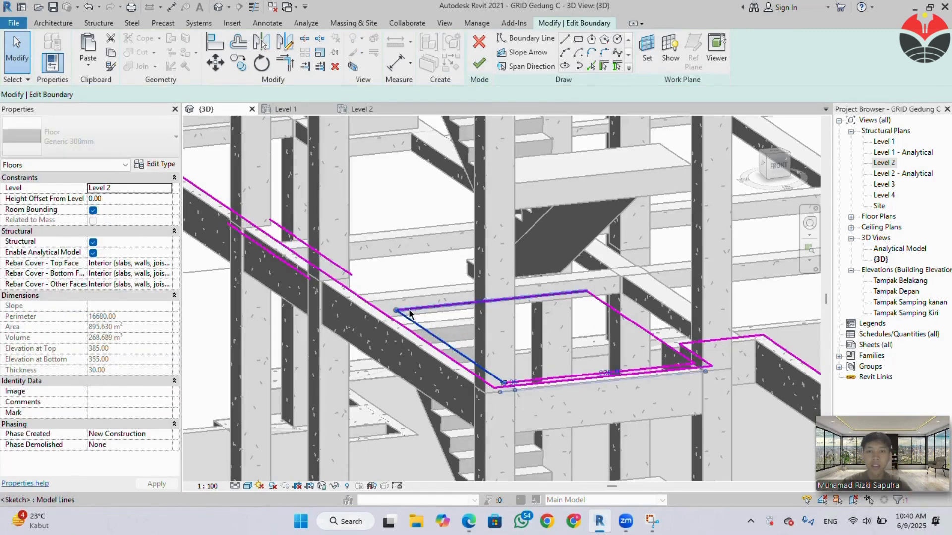
pyautogui.keyDown('ctrl'); pyautogui.click(601, 371); pyautogui.keyUp('ctrl')
pyautogui.keyDown('ctrl'); pyautogui.click(640, 329); pyautogui.keyUp('ctrl')
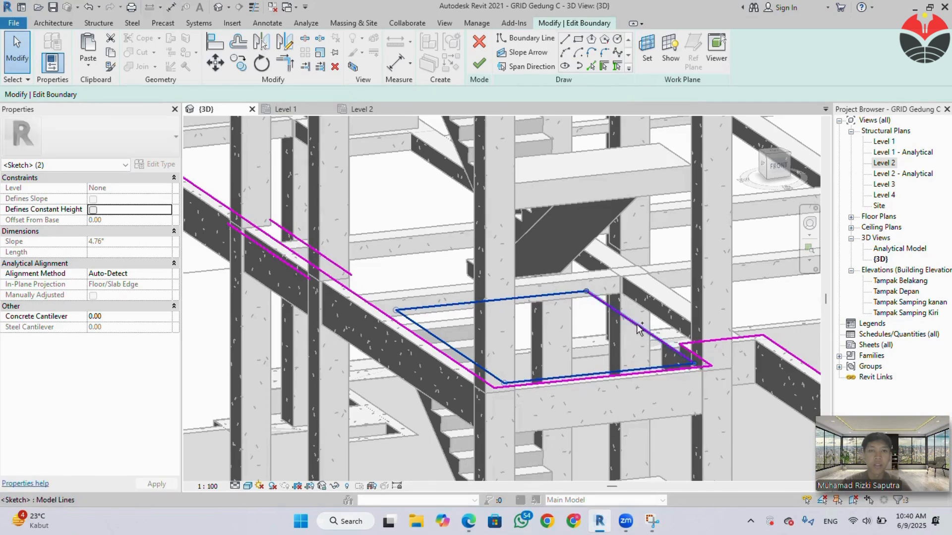
pyautogui.keyDown('ctrl'); pyautogui.click(636, 329); pyautogui.keyUp('ctrl')
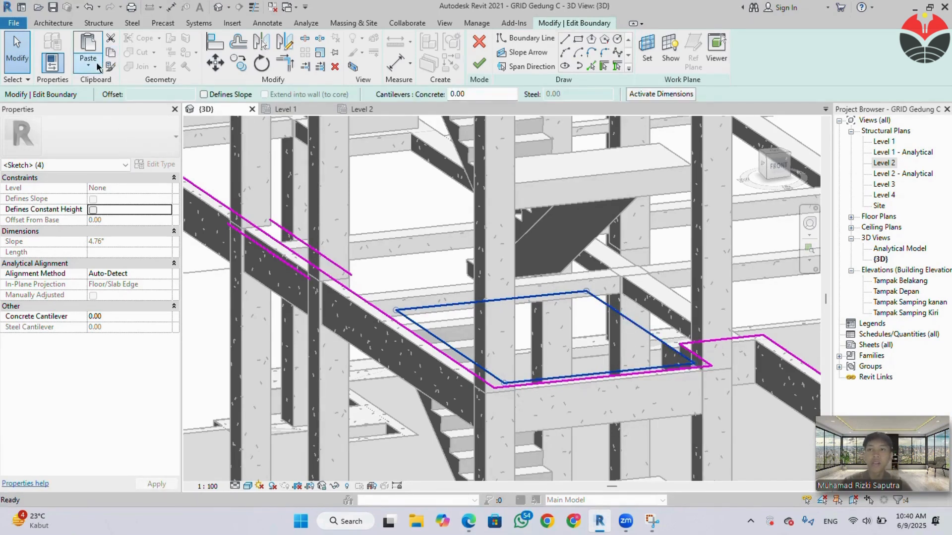
pyautogui.click(97, 67)
pyautogui.click(107, 106)
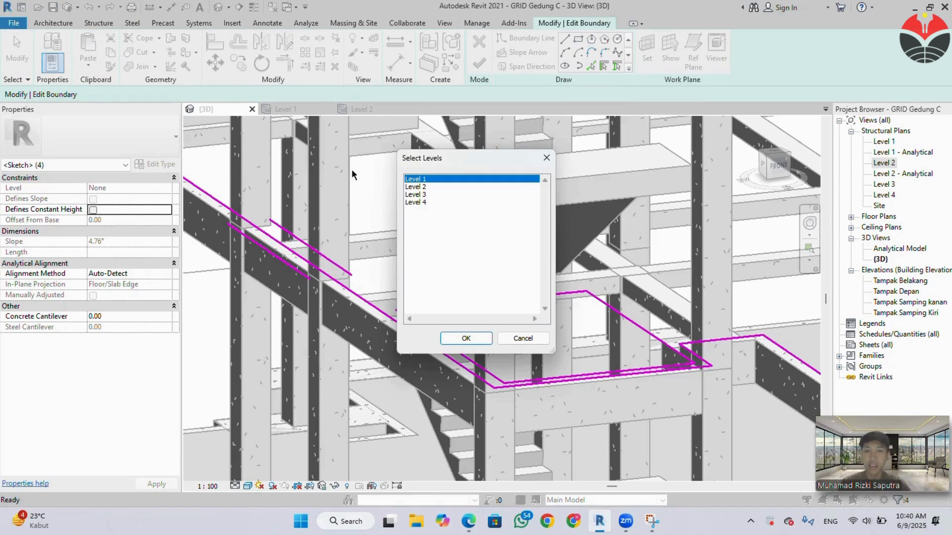
pyautogui.click(420, 195)
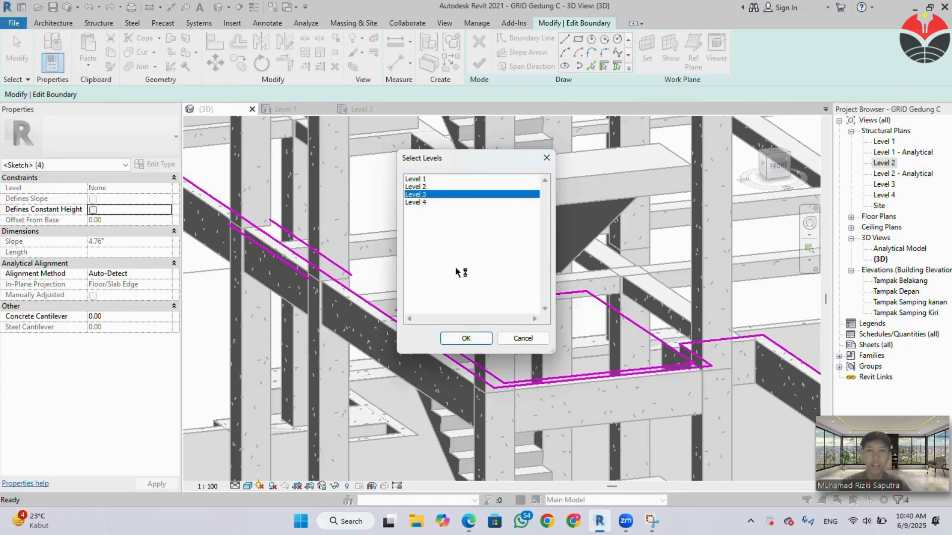
pyautogui.click(480, 339)
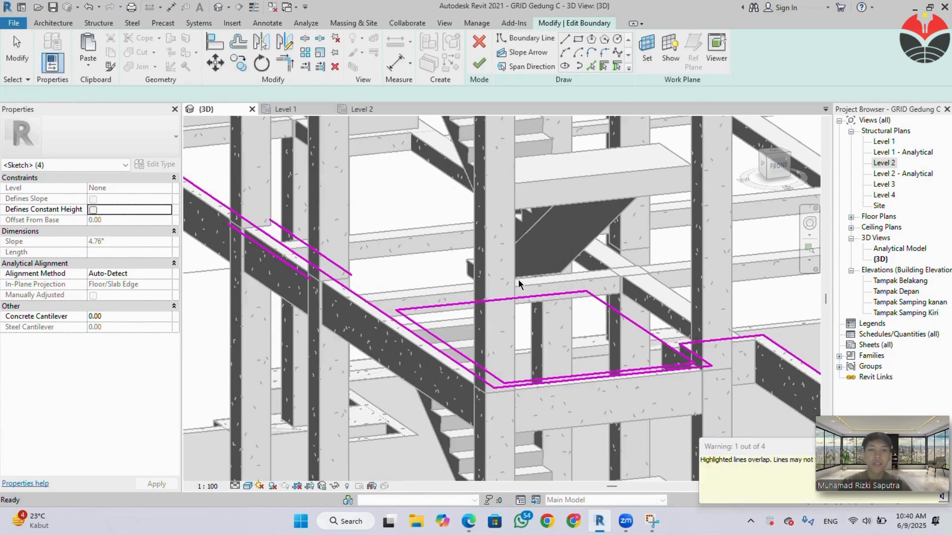
pyautogui.scroll(-2, 525, 252)
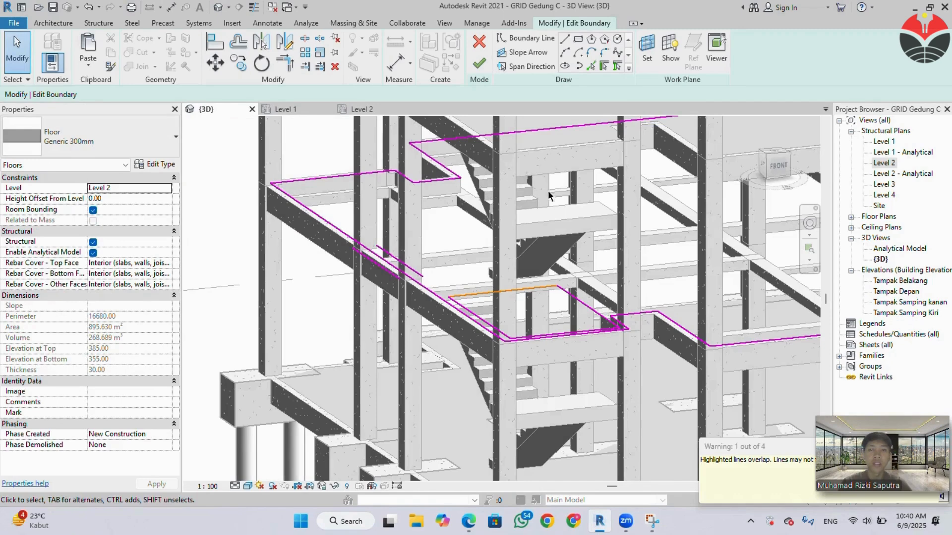
pyautogui.moveTo(553, 281); pyautogui.dragTo(545, 387, button='middle')
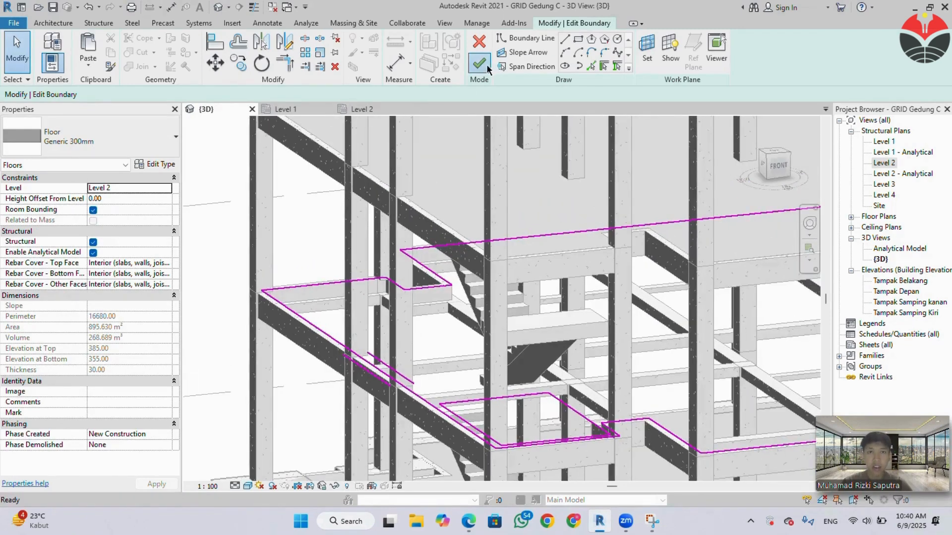
# Try to finish the Level 2 floor boundary sketch, discard its edits and deselect the floor.
pyautogui.click(484, 65)
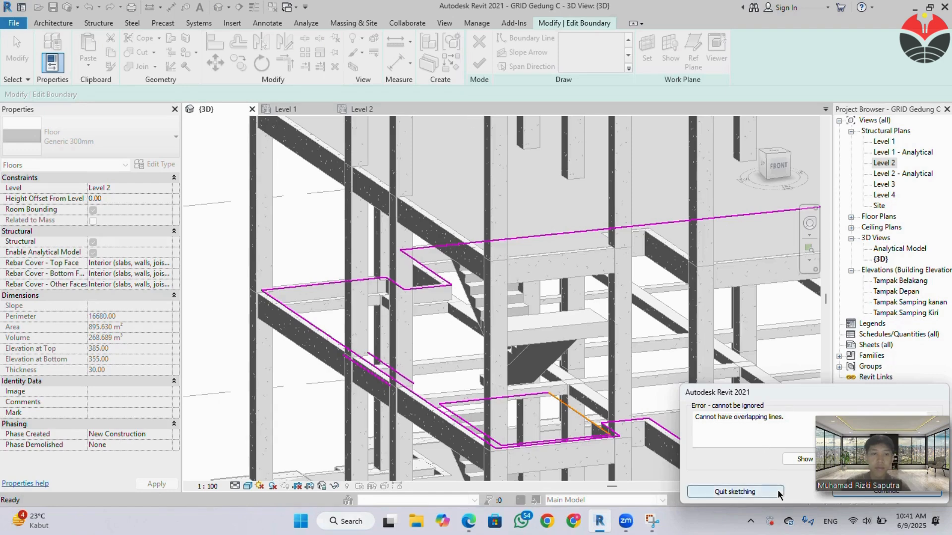
pyautogui.moveTo(807, 389); pyautogui.dragTo(677, 343)
pyautogui.click(749, 447)
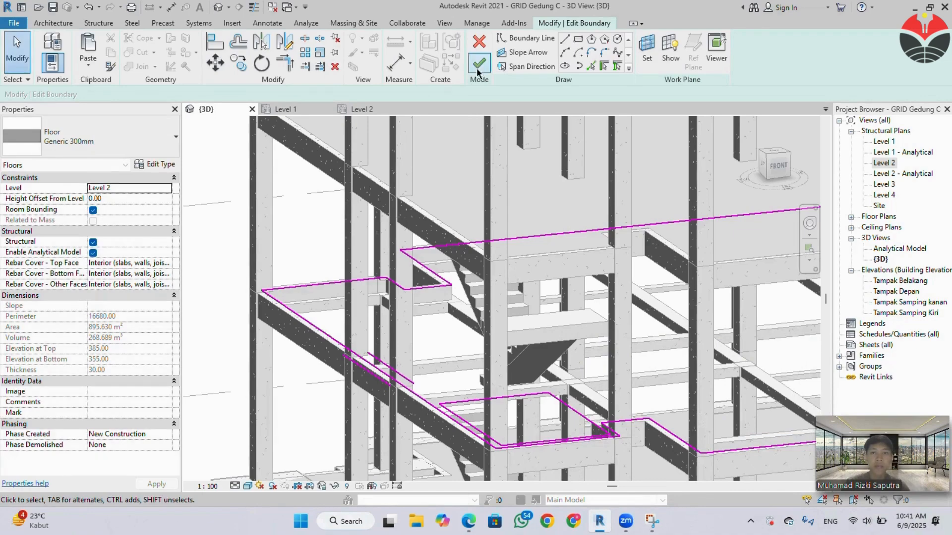
pyautogui.click(478, 65)
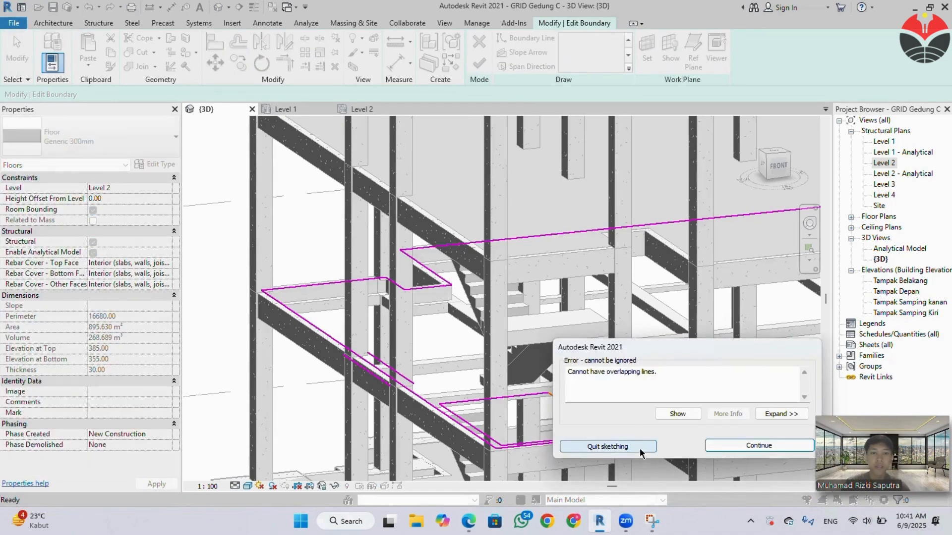
pyautogui.click(600, 446)
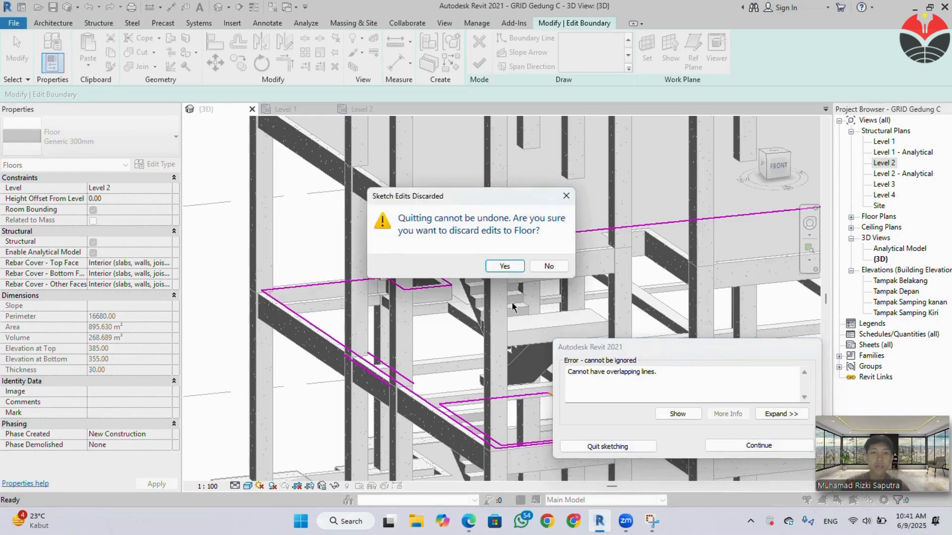
pyautogui.click(503, 267)
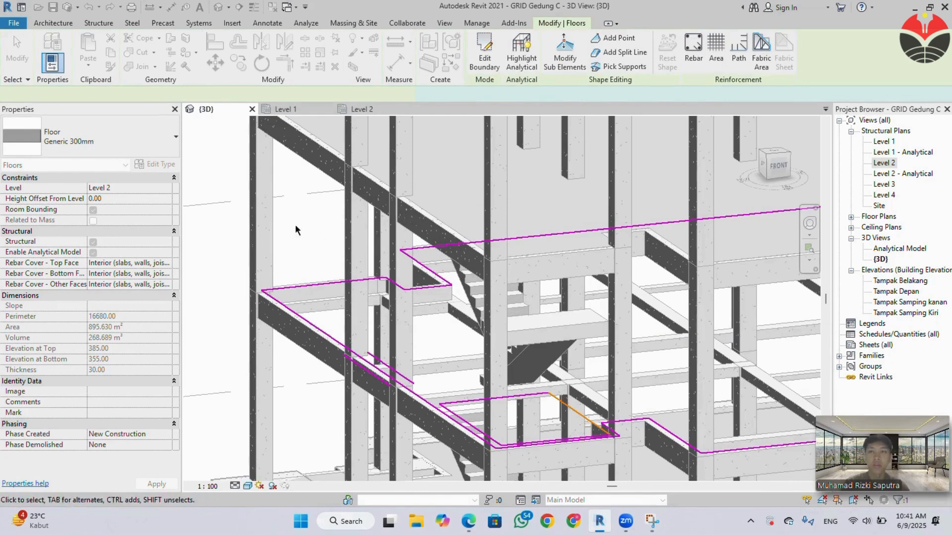
pyautogui.scroll(-1, 497, 293)
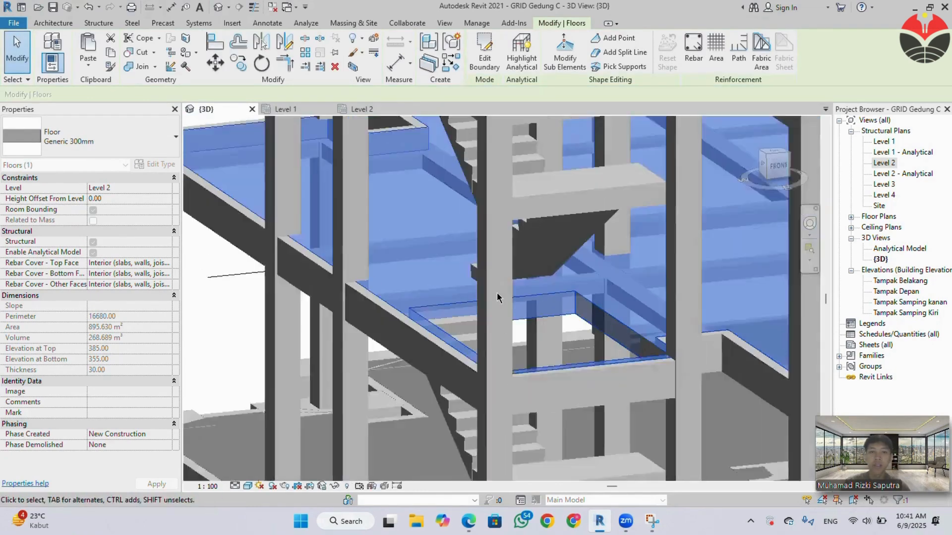
pyautogui.scroll(-3, 496, 293)
pyautogui.press('Escape')
# Review the stacked stairs in 3D and the central bays of the Level 1 plan, and check the stair layout in the specification PDF.
pyautogui.moveTo(543, 261); pyautogui.dragTo(518, 349, button='middle')
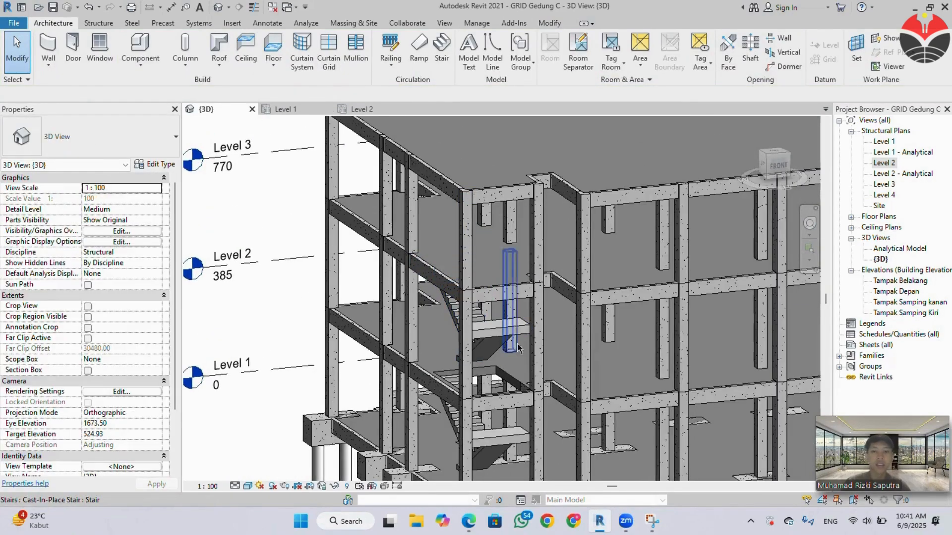
pyautogui.moveTo(582, 350); pyautogui.dragTo(417, 279, button='middle')
pyautogui.scroll(-1, 432, 313)
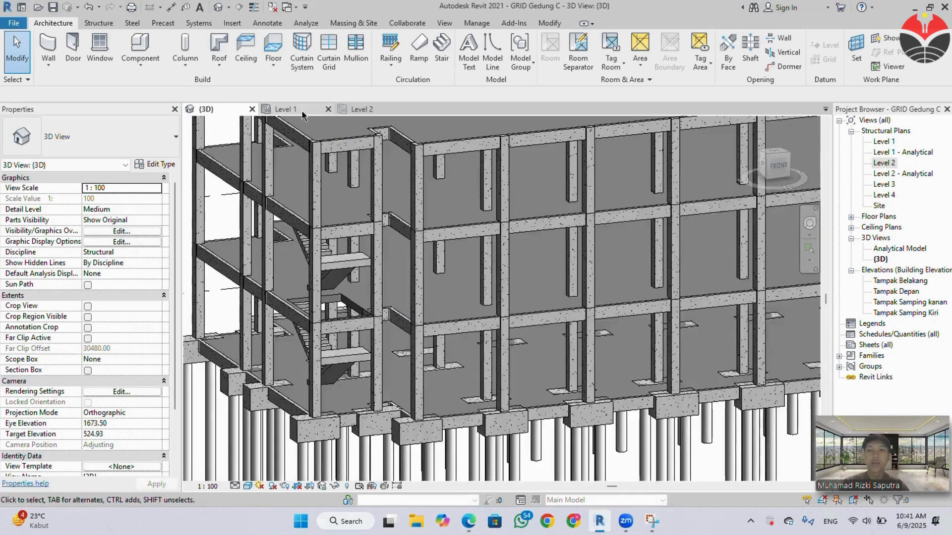
pyautogui.click(303, 115)
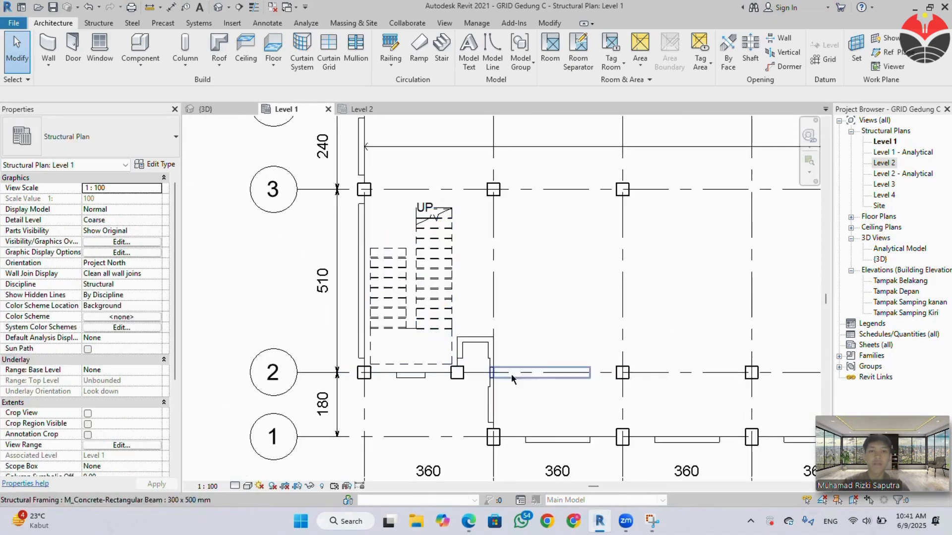
pyautogui.moveTo(605, 362); pyautogui.dragTo(533, 365, button='middle')
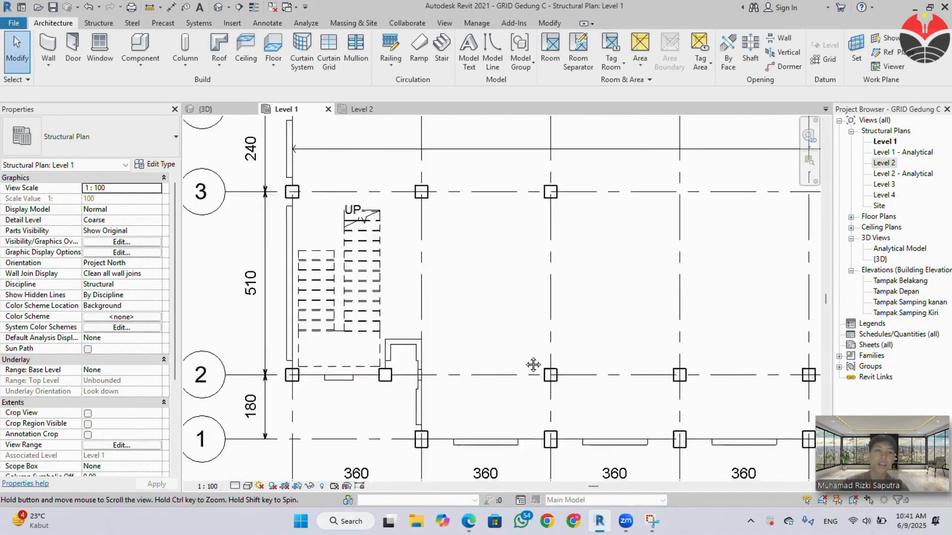
pyautogui.scroll(-2, 532, 365)
pyautogui.moveTo(449, 375); pyautogui.dragTo(340, 383, button='middle')
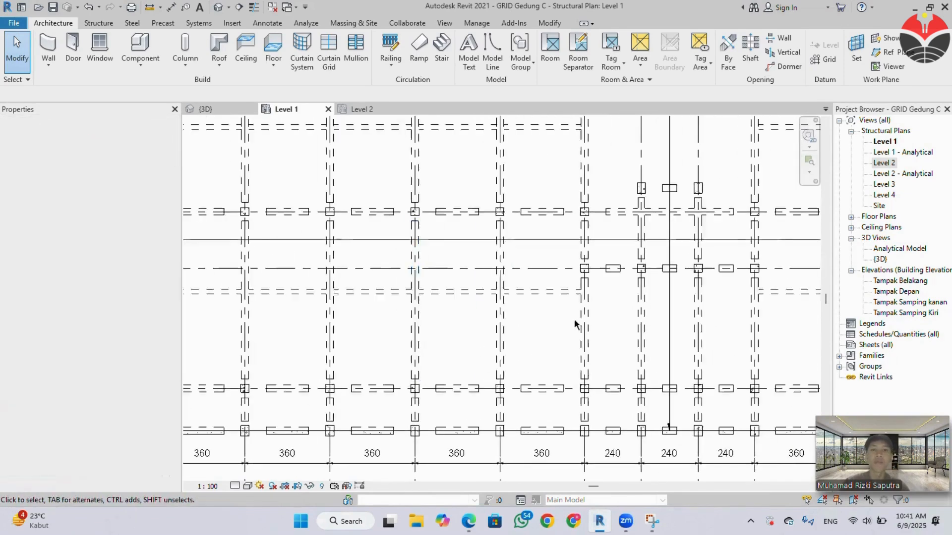
pyautogui.moveTo(559, 329); pyautogui.dragTo(418, 408, button='middle')
pyautogui.moveTo(556, 395); pyautogui.dragTo(523, 416, button='middle')
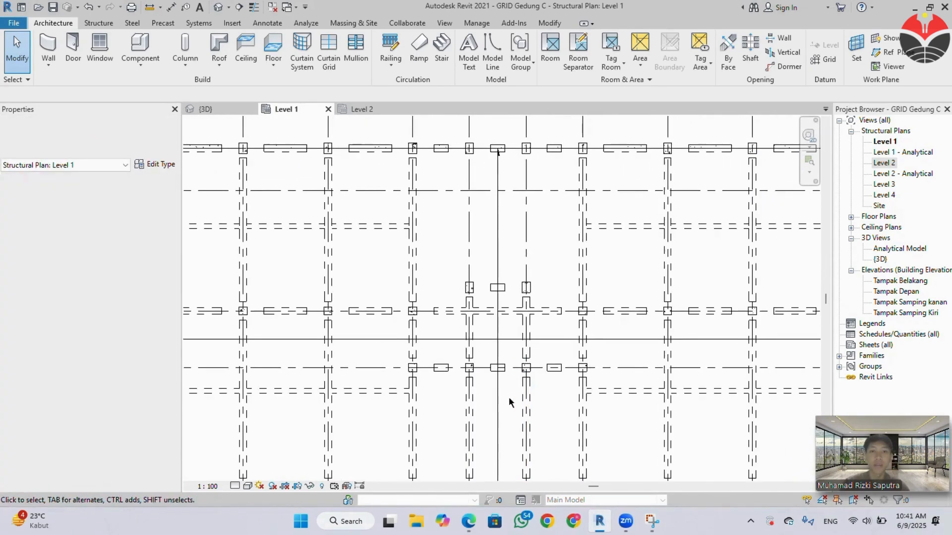
pyautogui.moveTo(469, 525)
pyautogui.click(418, 480)
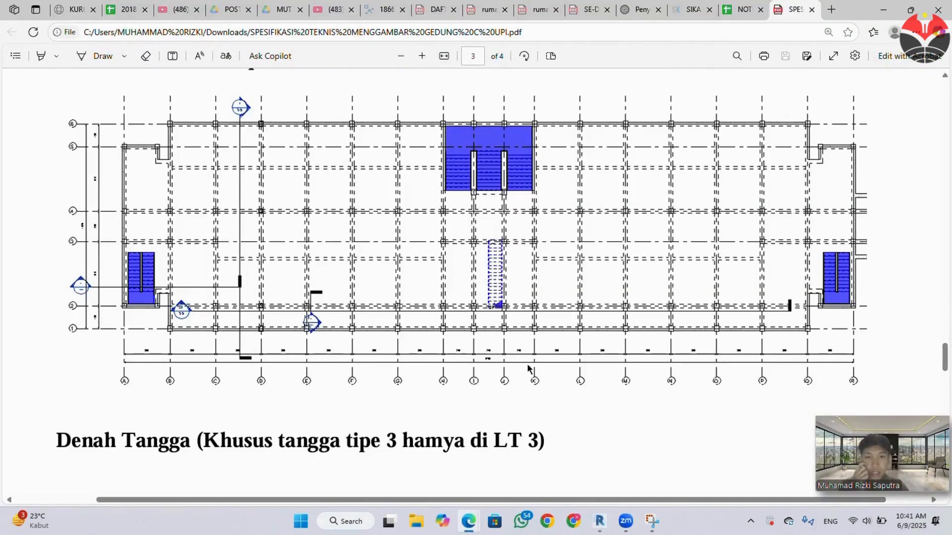
pyautogui.click(883, 9)
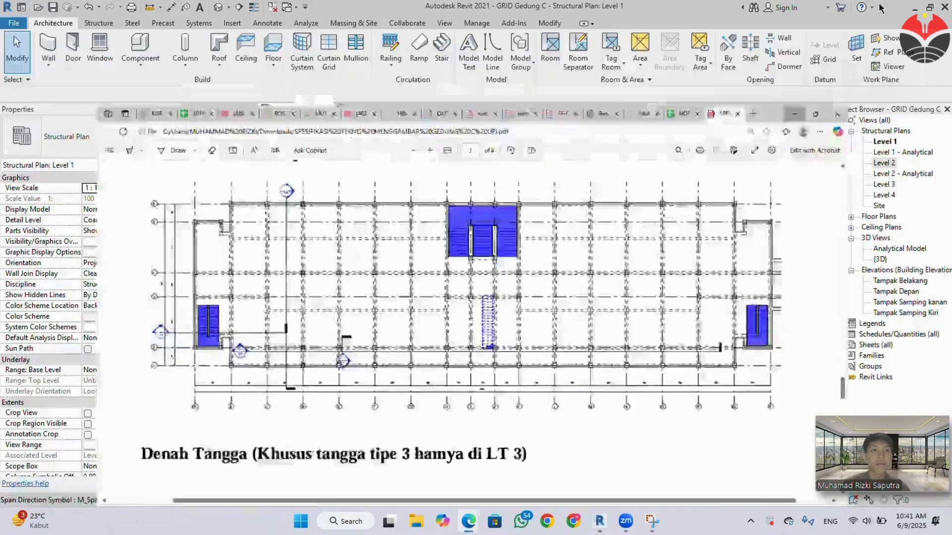
# Sketch a cast-in-place stair in the central bay with a 19-riser run, a 3-riser return run and an automatic landing.
pyautogui.scroll(6, 495, 253)
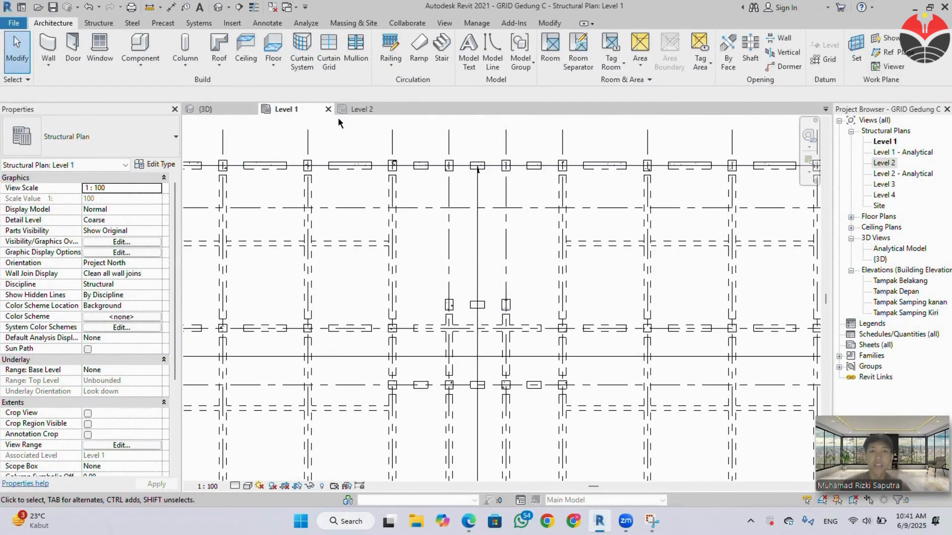
pyautogui.click(451, 47)
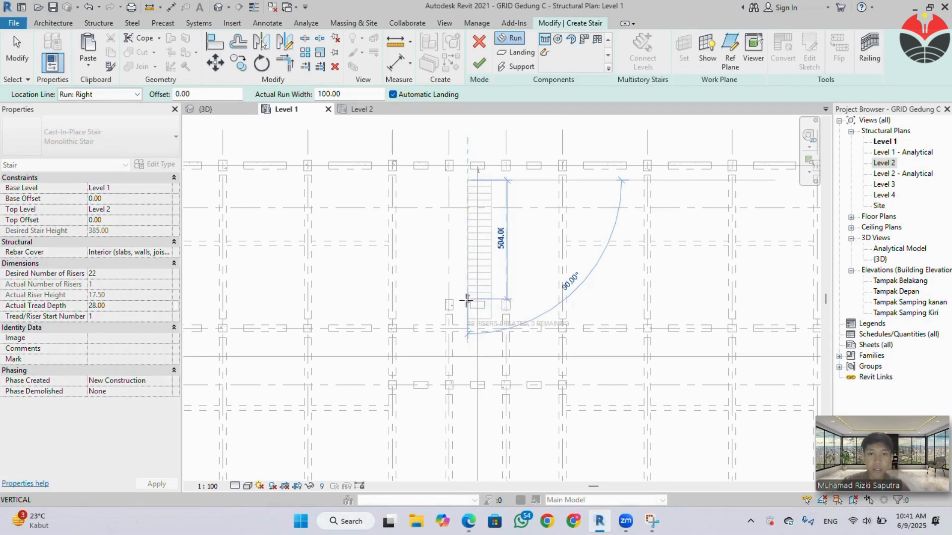
pyautogui.click(467, 298)
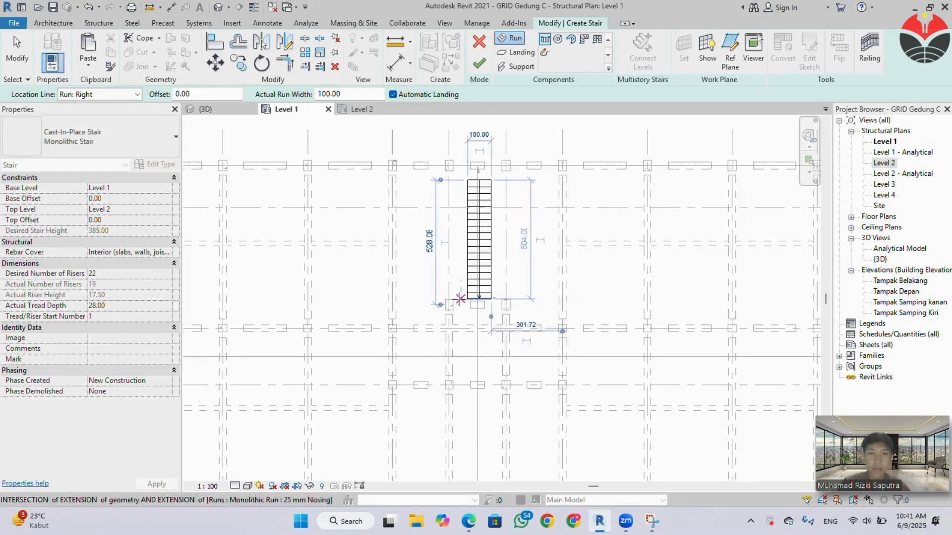
pyautogui.click(460, 299)
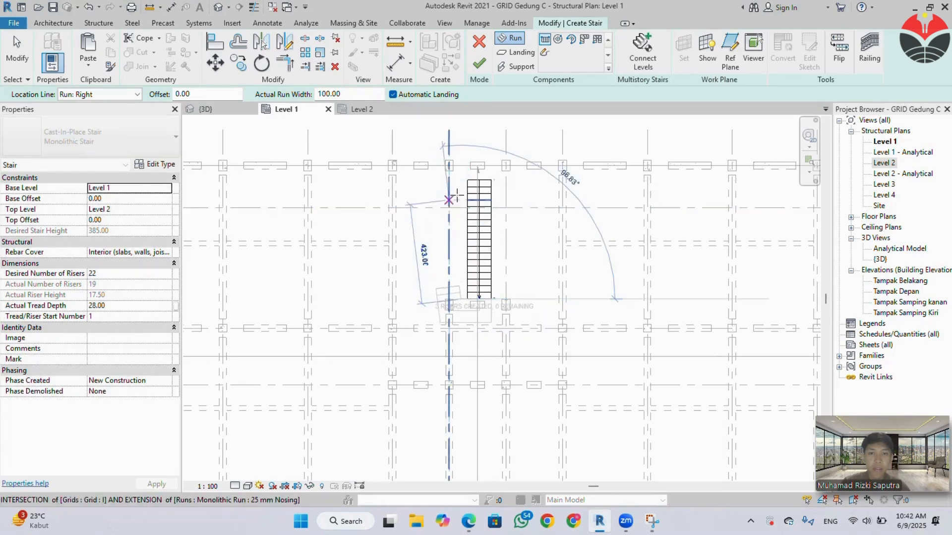
pyautogui.click(459, 187)
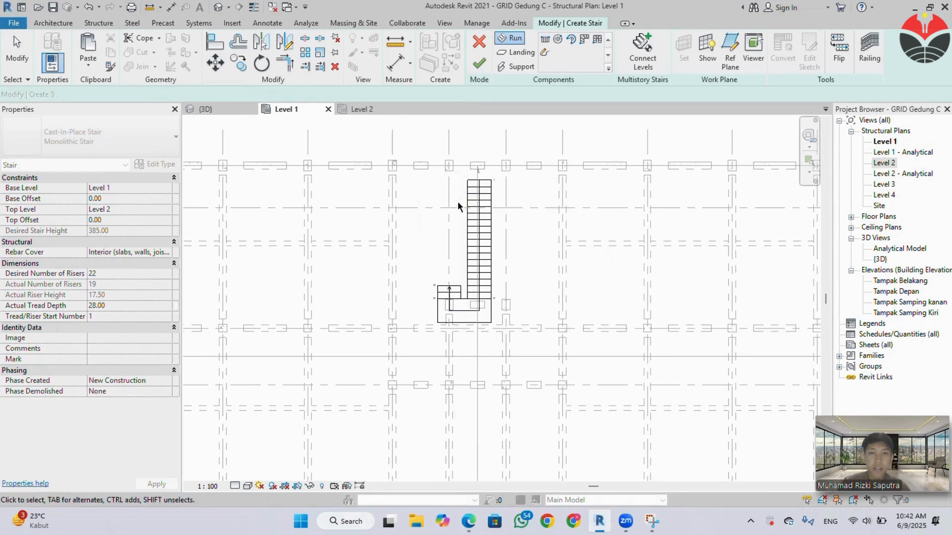
pyautogui.press('Escape')
# Stretch the landing to the column faces on both sides and widen the short run leftward to about 272.78 cm.
pyautogui.scroll(2, 452, 302)
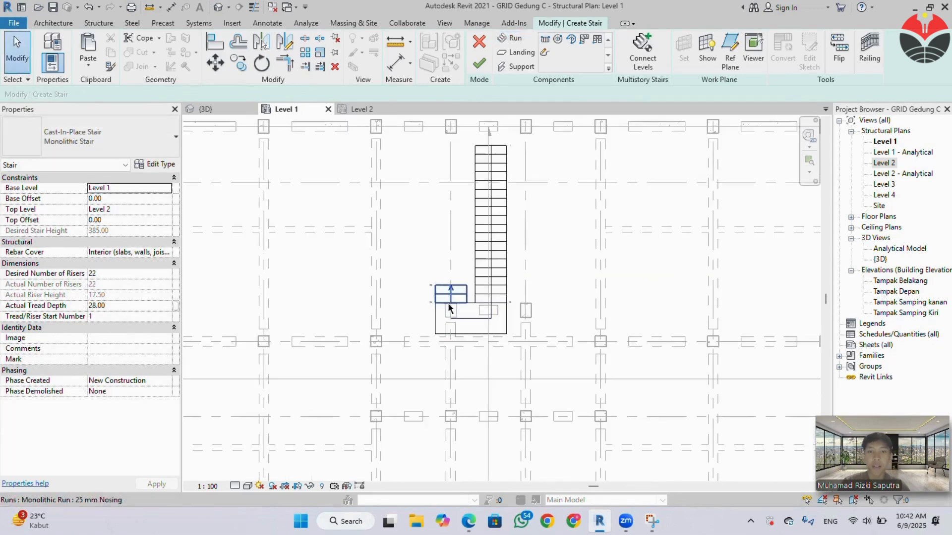
pyautogui.click(428, 319)
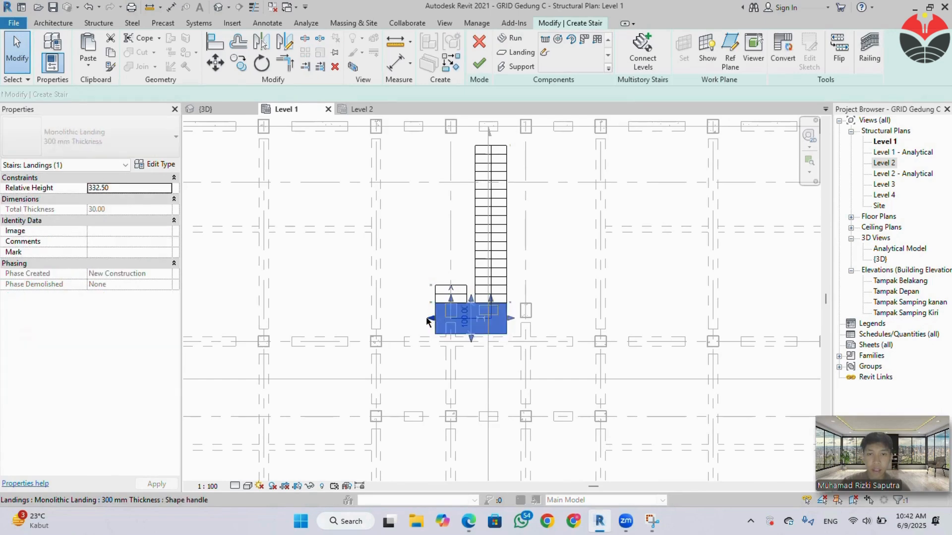
pyautogui.moveTo(430, 320); pyautogui.dragTo(381, 318)
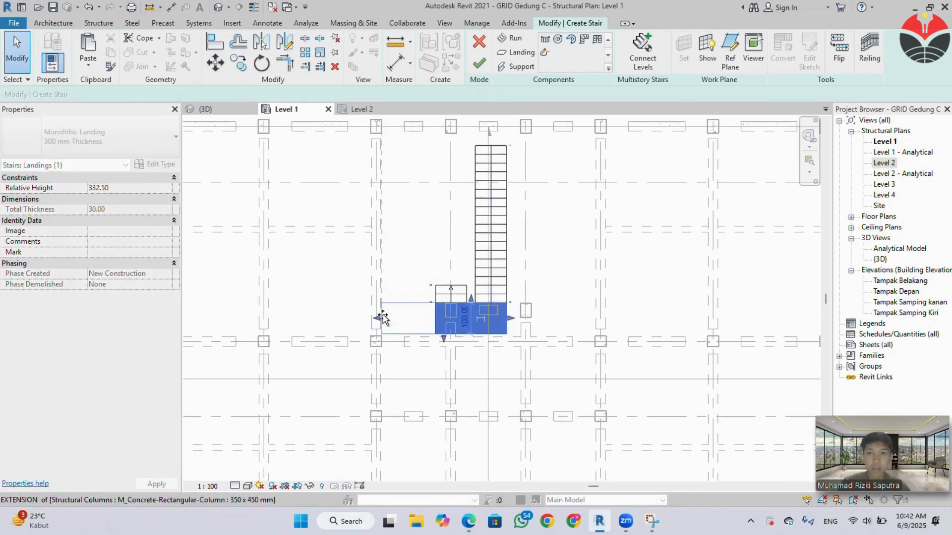
pyautogui.moveTo(510, 317); pyautogui.dragTo(592, 318)
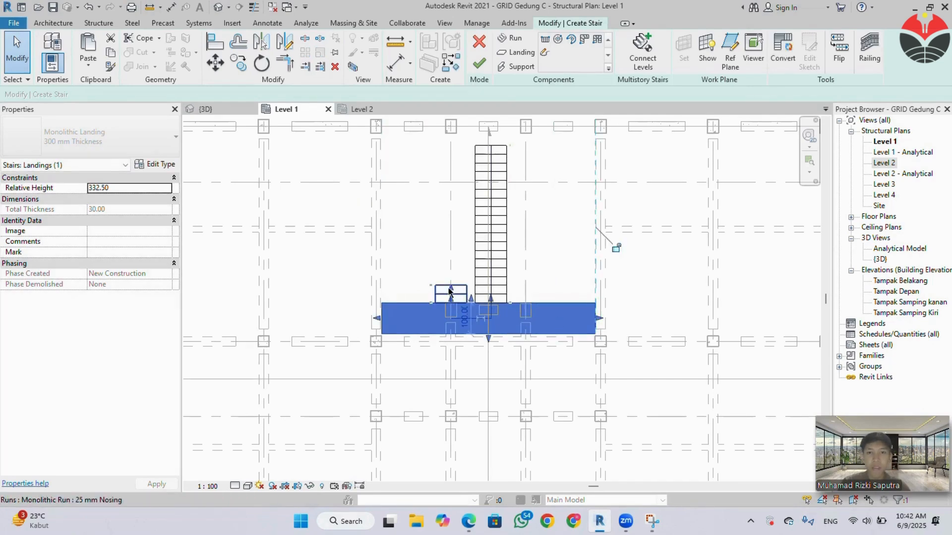
pyautogui.click(450, 293)
pyautogui.moveTo(427, 297); pyautogui.dragTo(380, 297)
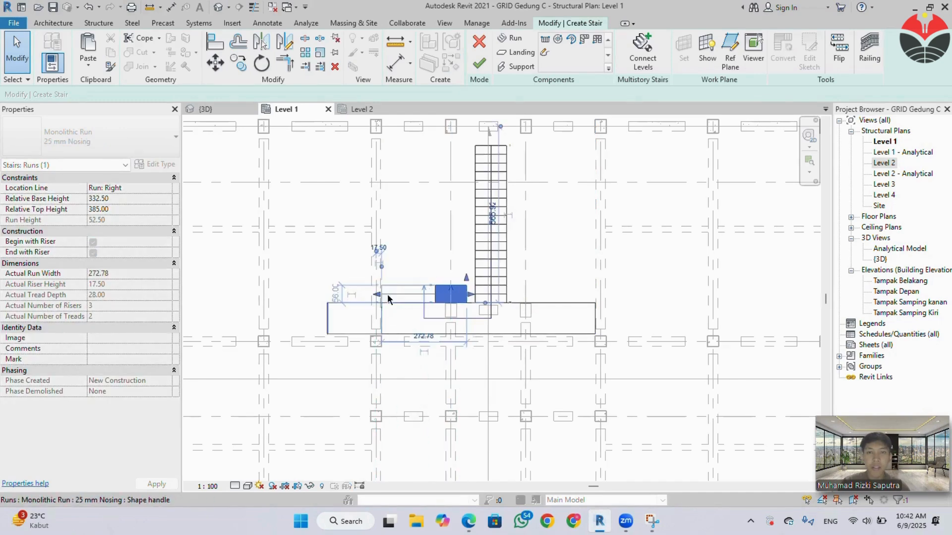
# Try to pull the landing's left end back to the column face and narrow the short run, and undo the landing change.
pyautogui.click(330, 315)
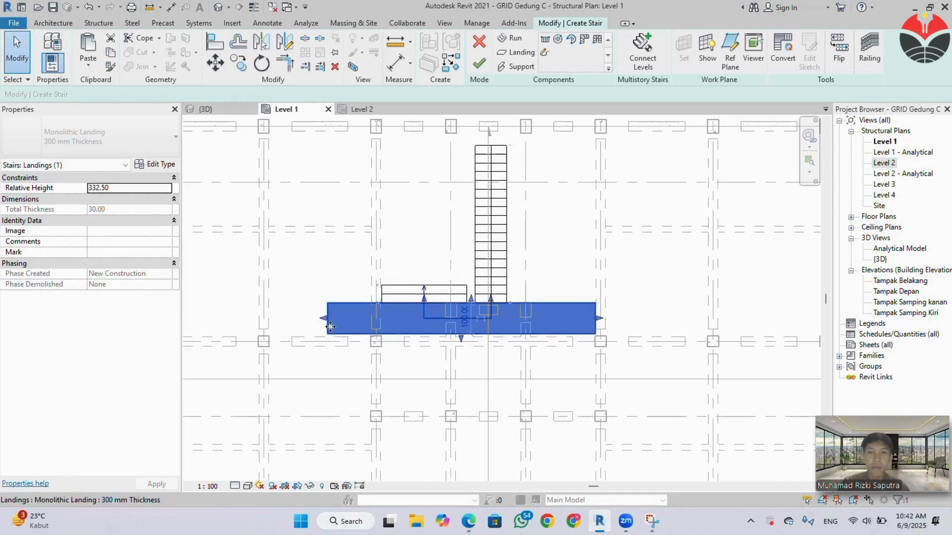
pyautogui.moveTo(329, 323); pyautogui.dragTo(382, 322)
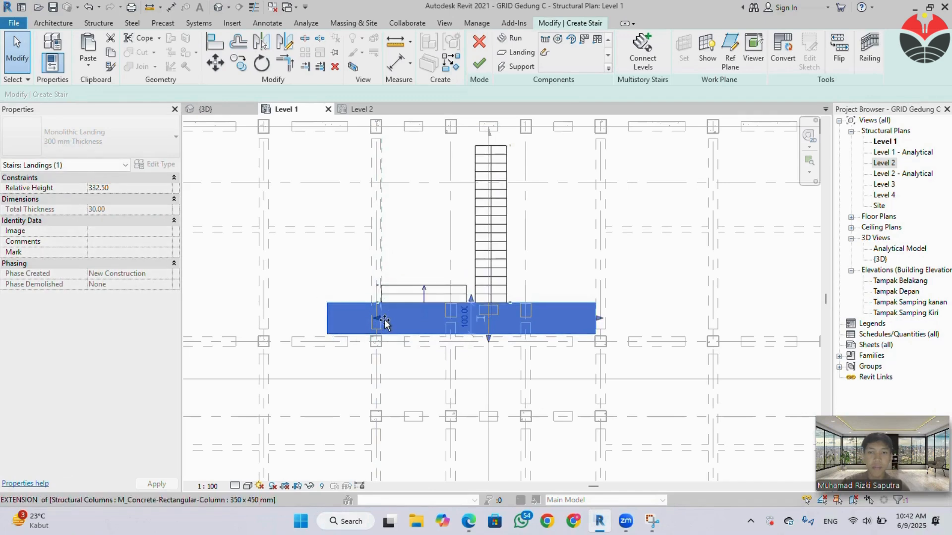
pyautogui.click(453, 294)
pyautogui.moveTo(462, 294); pyautogui.dragTo(453, 295)
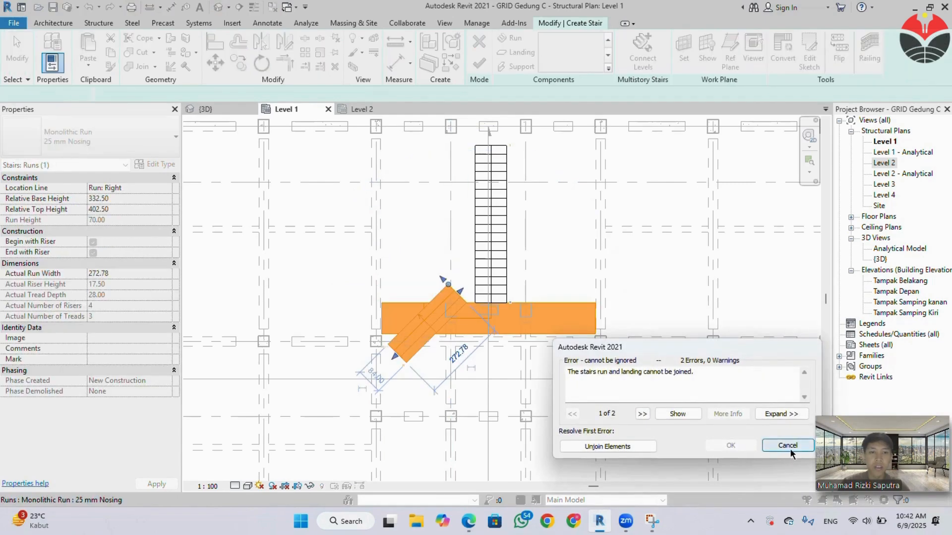
pyautogui.click(788, 446)
pyautogui.hotkey('ctrl', 'z')
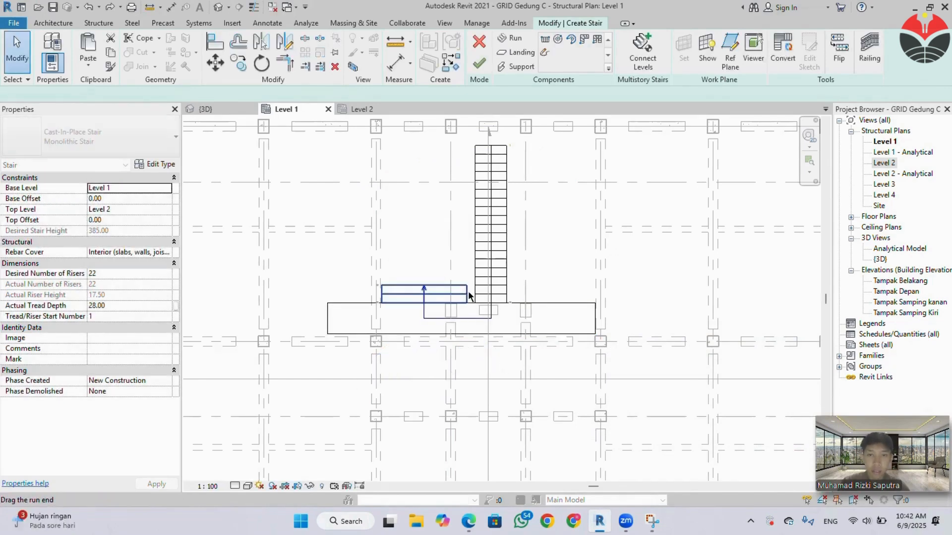
# Pull the short run's right edge back to the grid line, for a run width of 222.50 cm.
pyautogui.click(459, 293)
pyautogui.scroll(3, 461, 294)
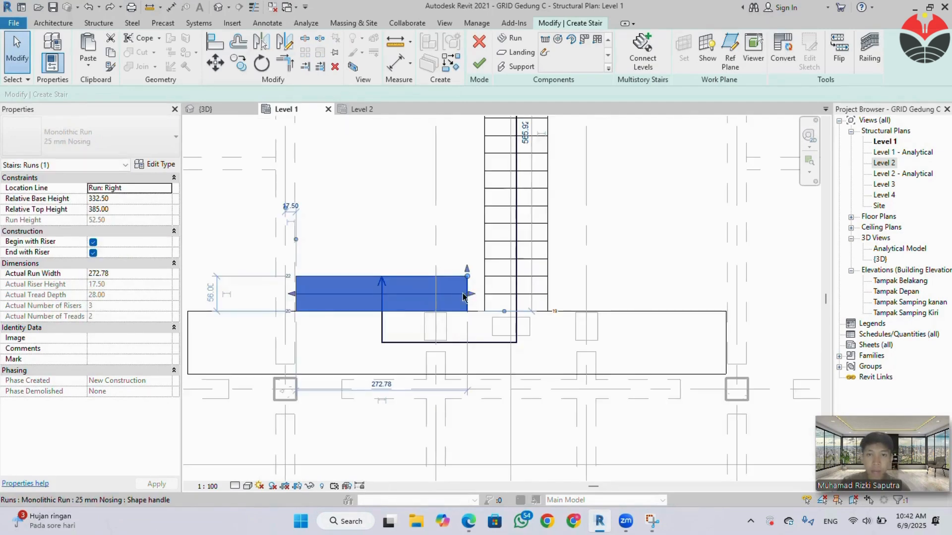
pyautogui.moveTo(462, 296); pyautogui.dragTo(436, 296)
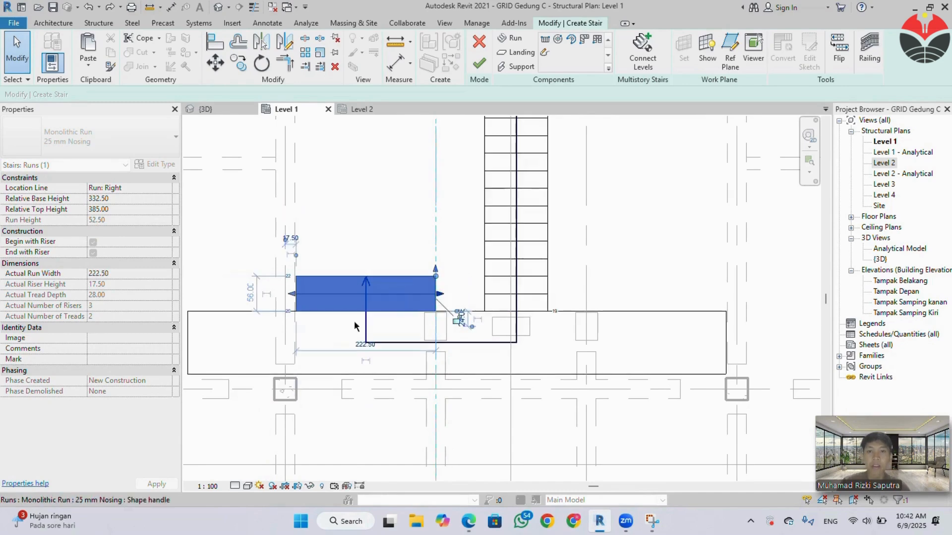
pyautogui.scroll(-2, 286, 323)
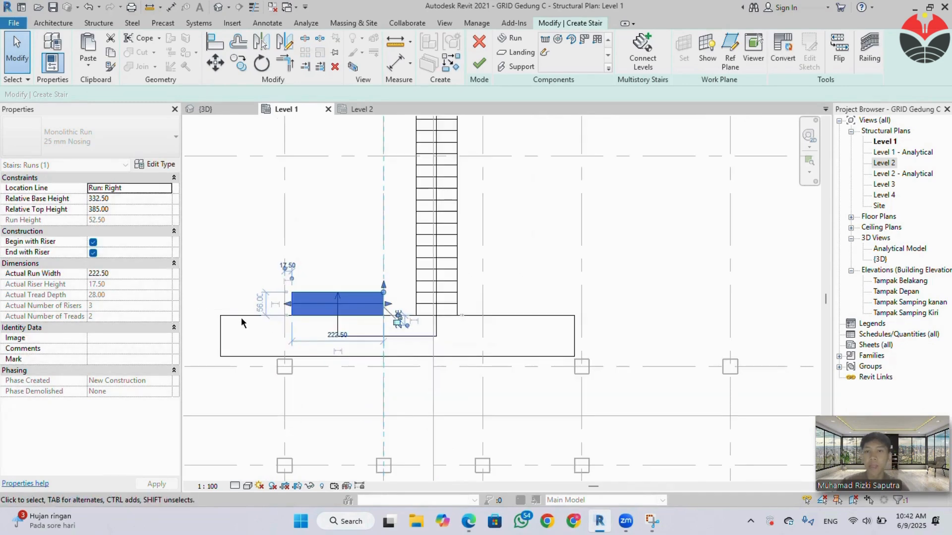
# Pull the landing's left end back to align with the short run's outer edge.
pyautogui.click(226, 333)
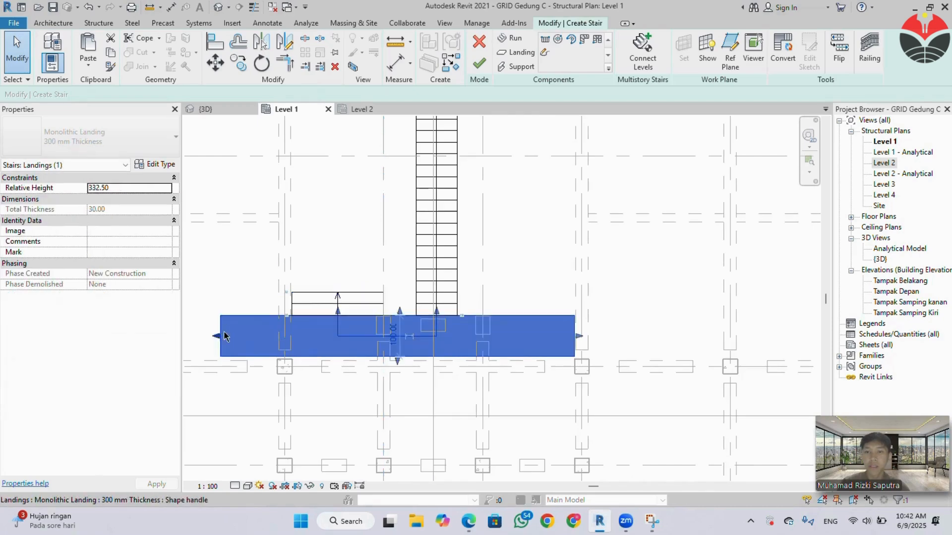
pyautogui.moveTo(217, 340); pyautogui.dragTo(304, 340)
pyautogui.scroll(3, 285, 340)
pyautogui.scroll(-2, 409, 333)
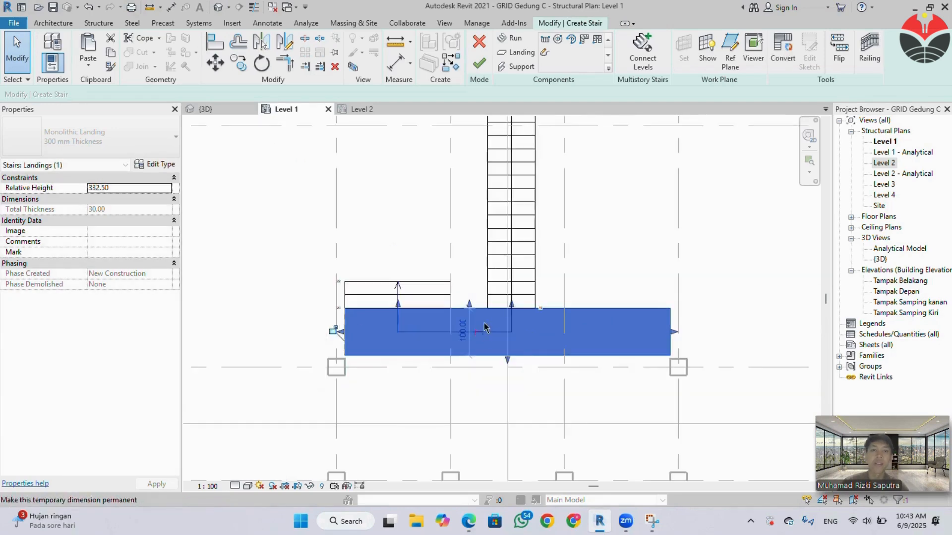
pyautogui.click(570, 268)
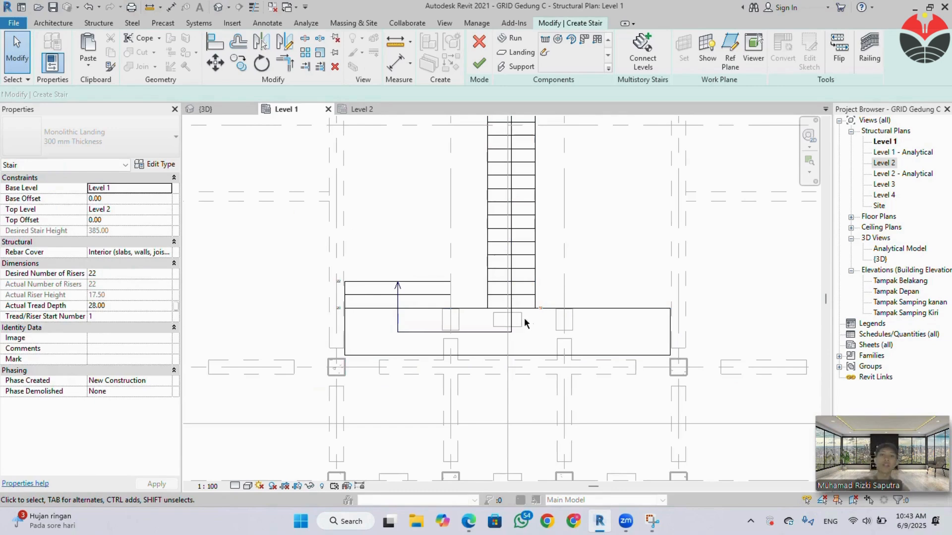
# Widen the main central run on both sides toward the neighbouring beams, to a run width of about 205.29 cm.
pyautogui.moveTo(569, 262); pyautogui.dragTo(509, 336, button='middle')
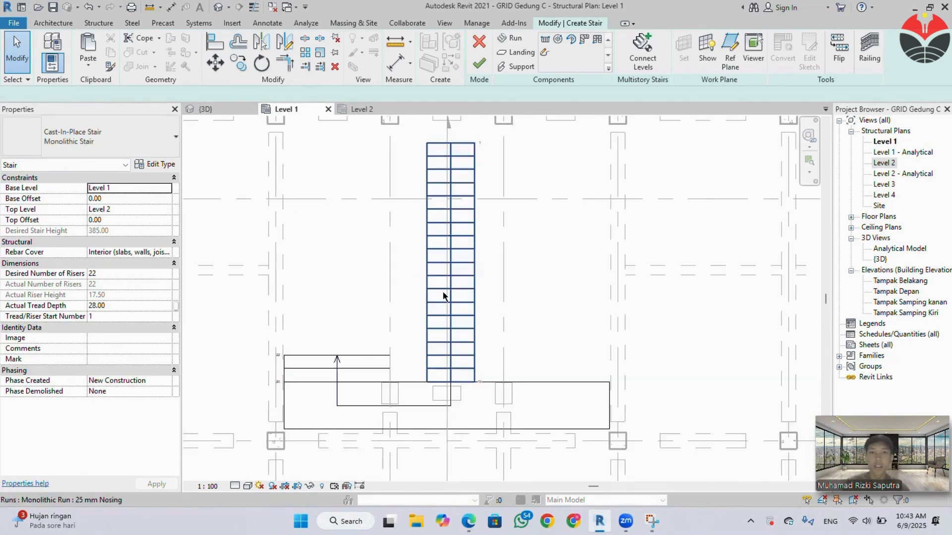
pyautogui.click(449, 277)
pyautogui.moveTo(408, 262)
pyautogui.mouseDown()
pyautogui.moveTo(390, 262)
pyautogui.moveTo(399, 263)
pyautogui.mouseUp()
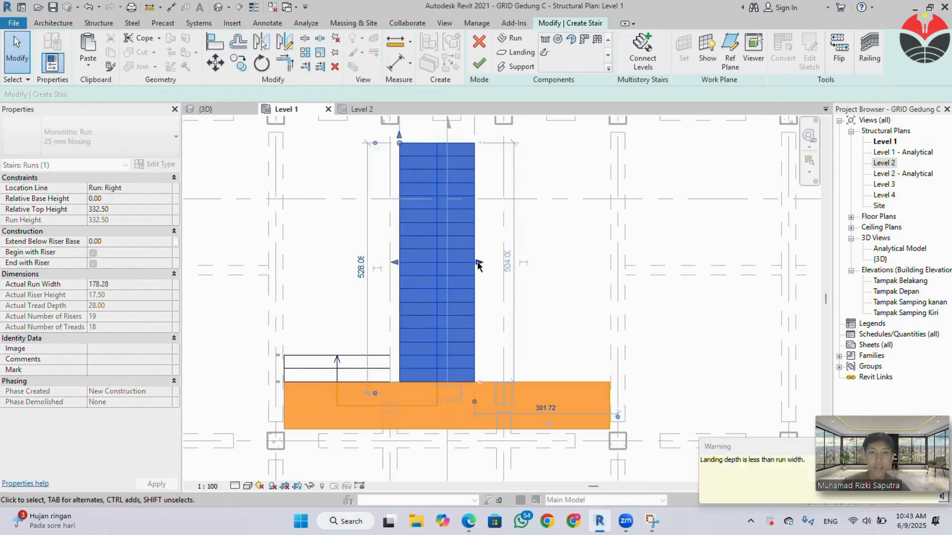
pyautogui.moveTo(478, 264); pyautogui.dragTo(497, 264)
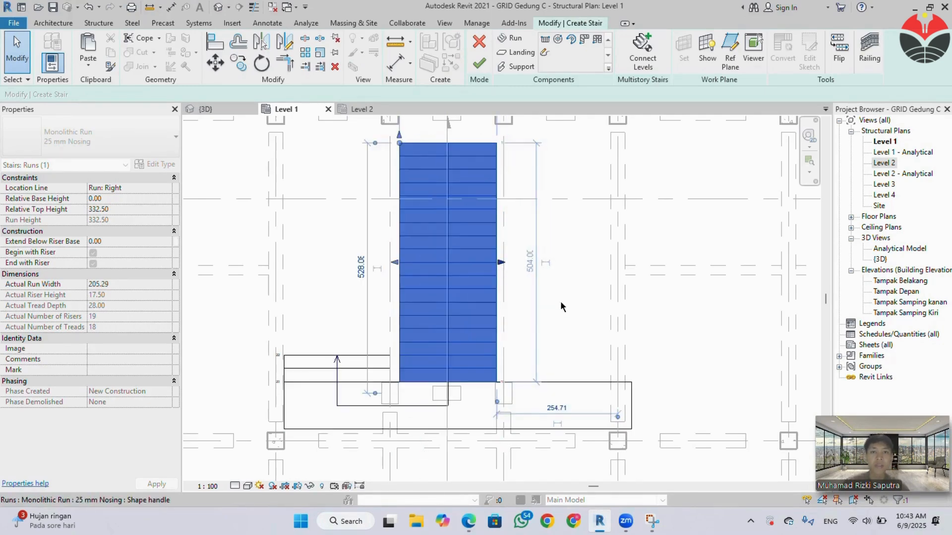
pyautogui.press('Escape')
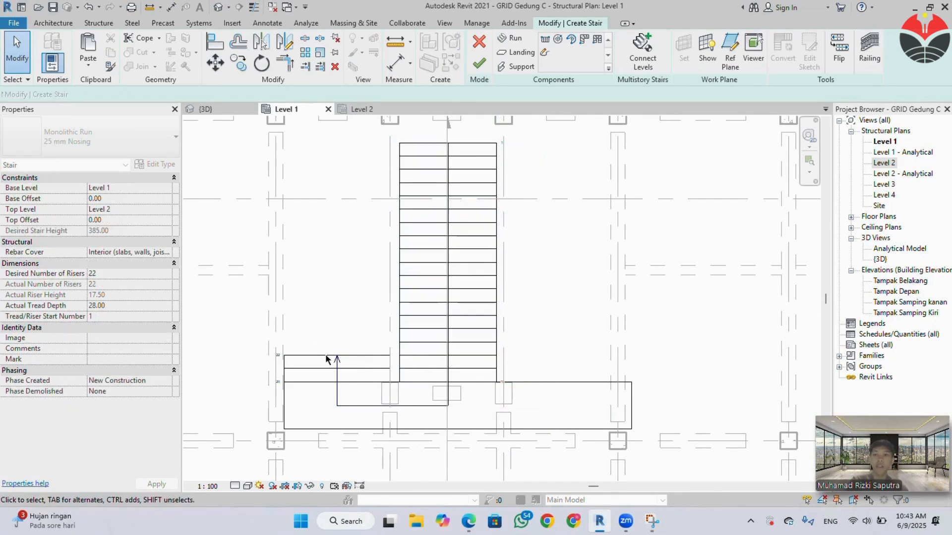
# Extend the left upper run away from the landing to a length of 308 cm with 12 risers.
pyautogui.click(336, 362)
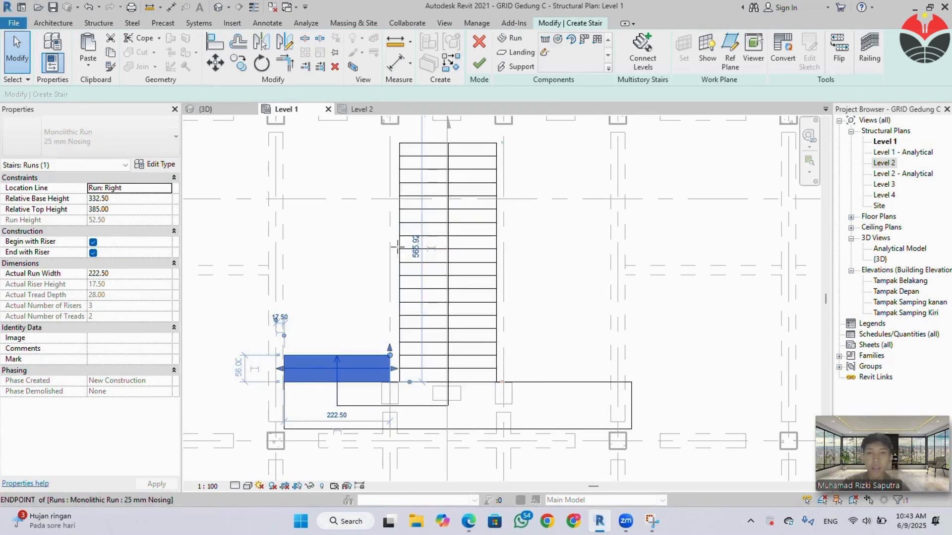
pyautogui.moveTo(397, 246); pyautogui.dragTo(390, 235)
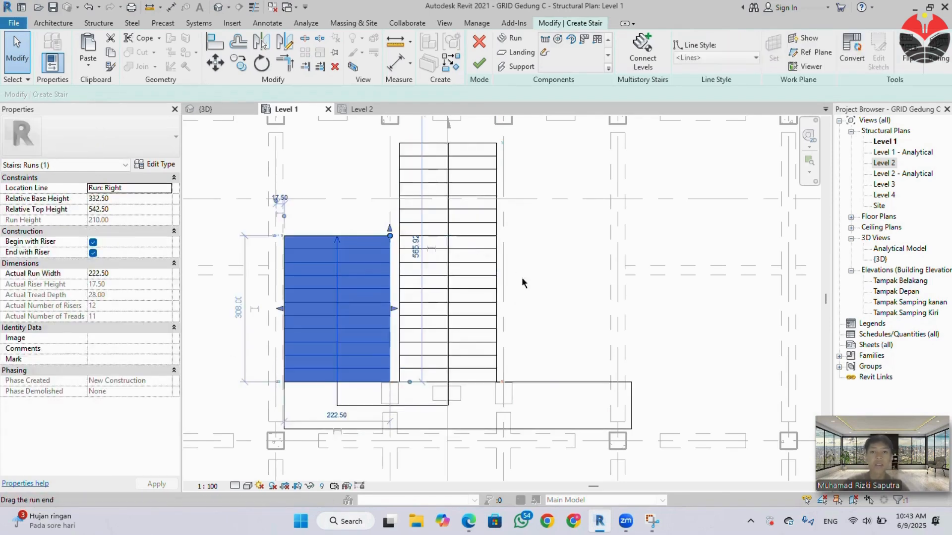
pyautogui.click(560, 289)
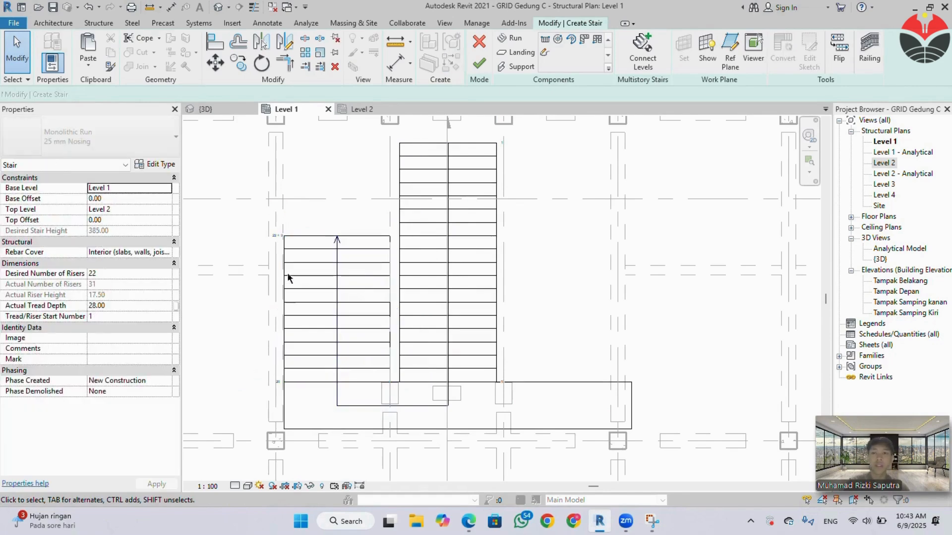
# Copy the left upper run 480 cm horizontally to the opposite side of the main run and finish the stair.
pyautogui.click(299, 253)
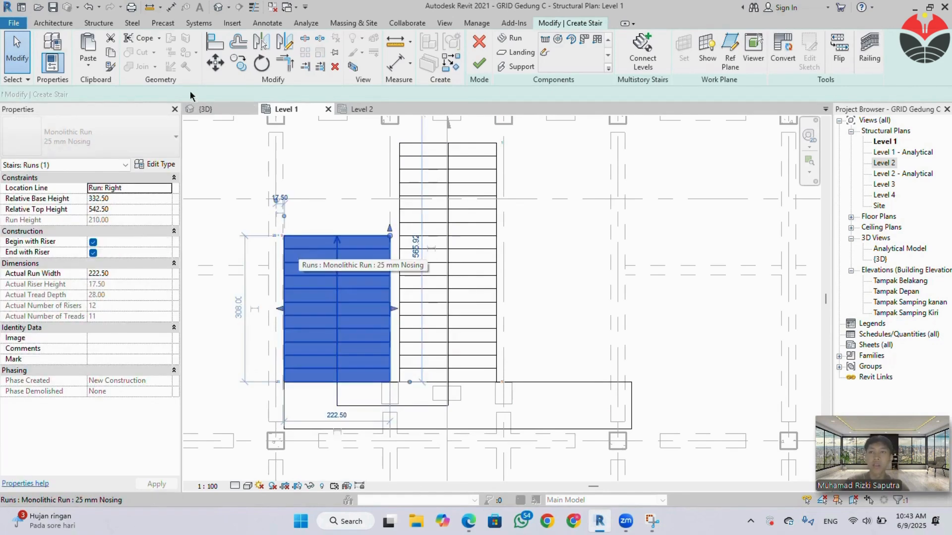
pyautogui.click(238, 63)
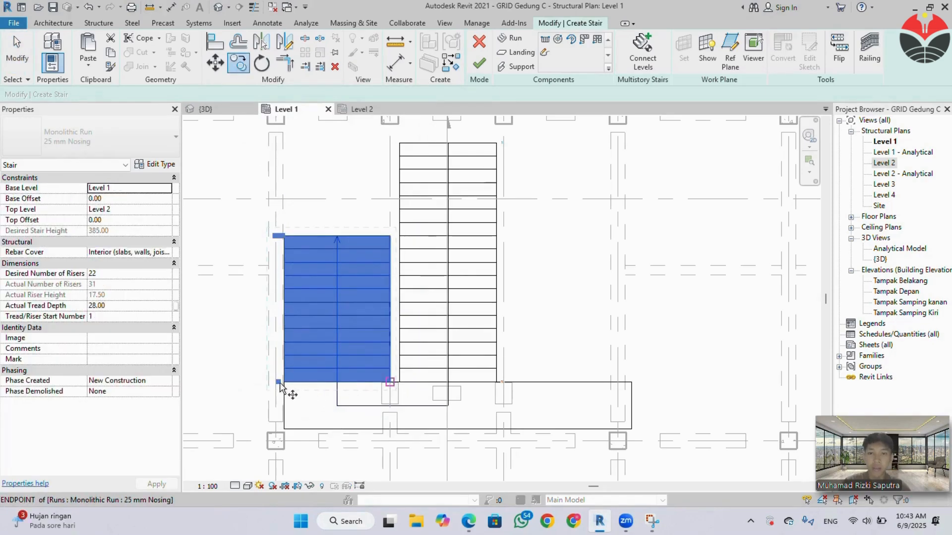
pyautogui.click(285, 382)
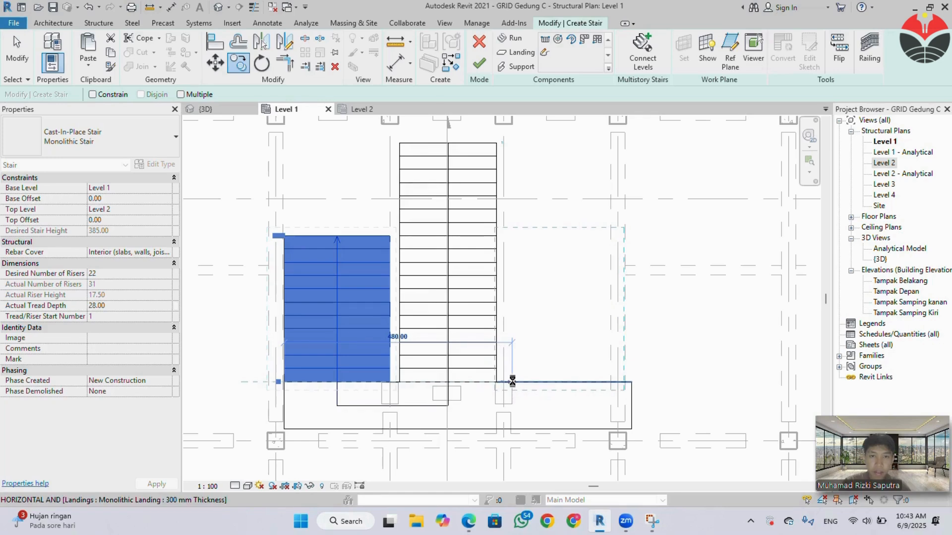
pyautogui.click(513, 383)
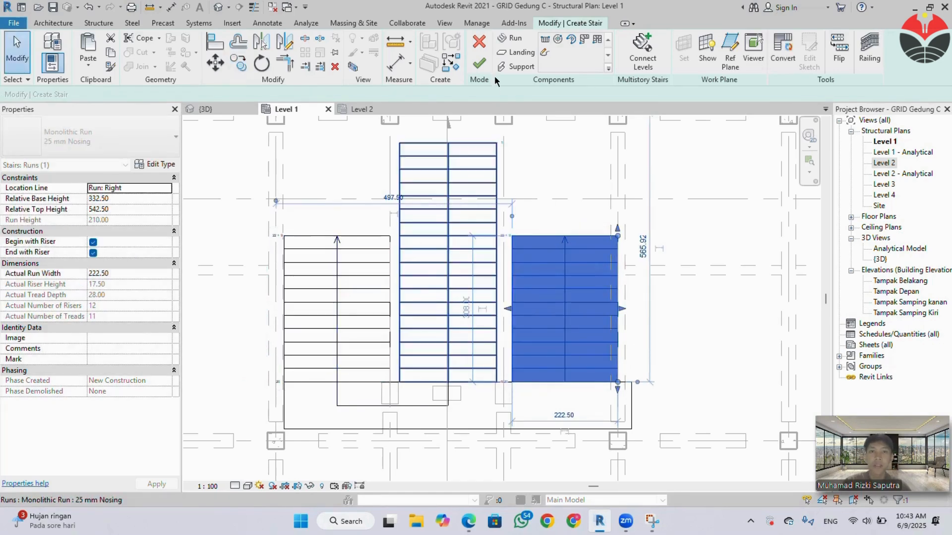
pyautogui.click(485, 64)
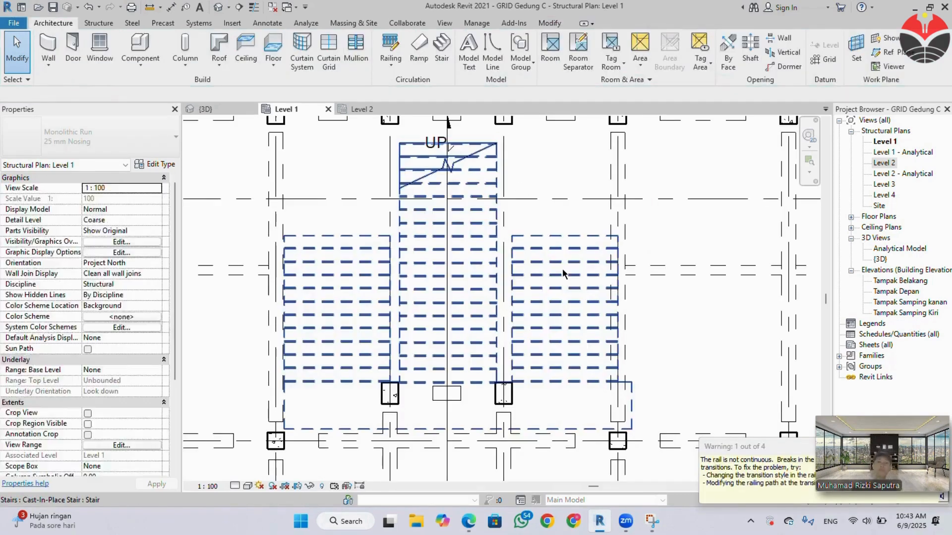
# Try to pull the landing's overhanging end back to the right side run's outer edge.
pyautogui.click(627, 385)
pyautogui.click(628, 387)
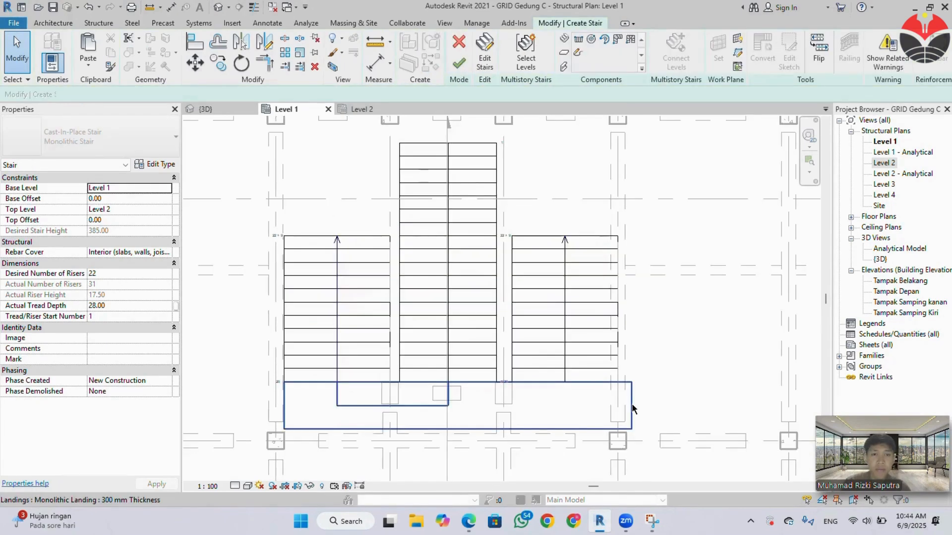
pyautogui.click(633, 407)
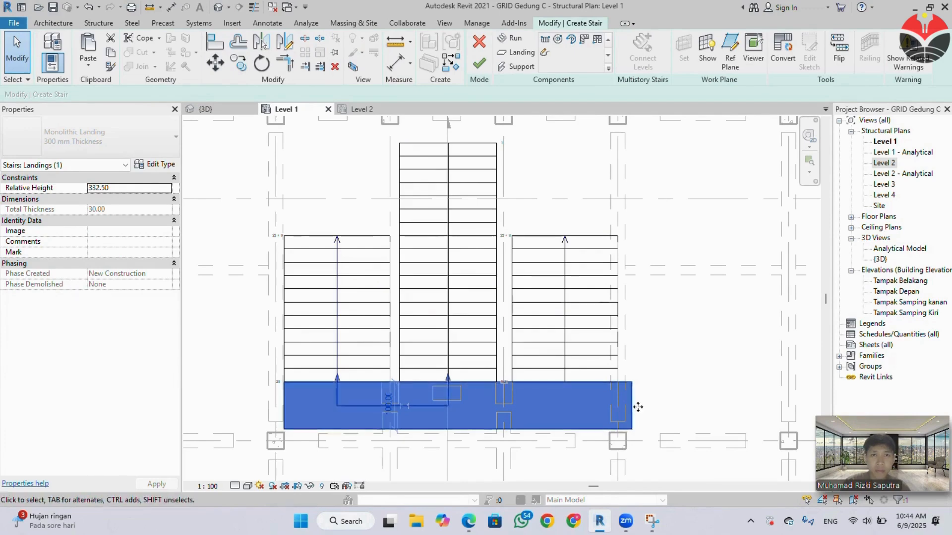
pyautogui.scroll(2, 628, 408)
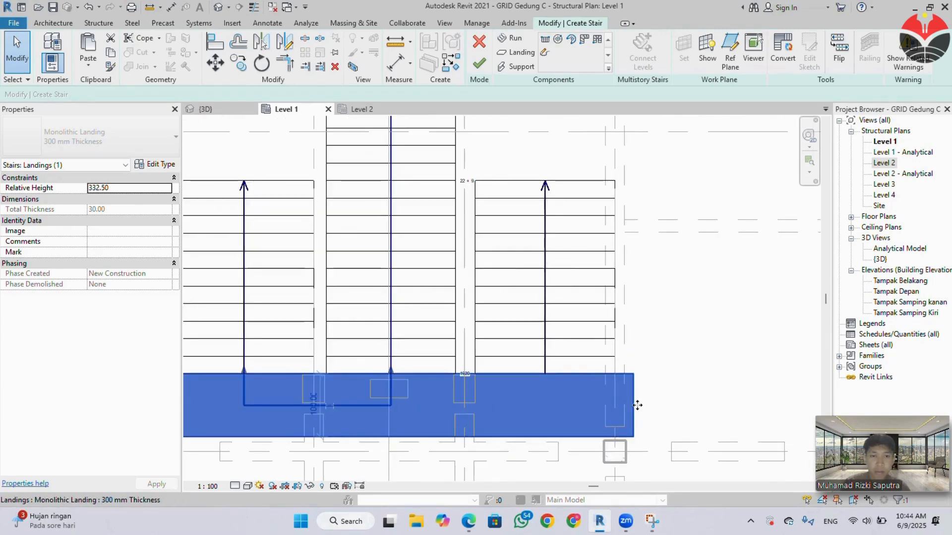
pyautogui.moveTo(622, 402); pyautogui.dragTo(618, 406)
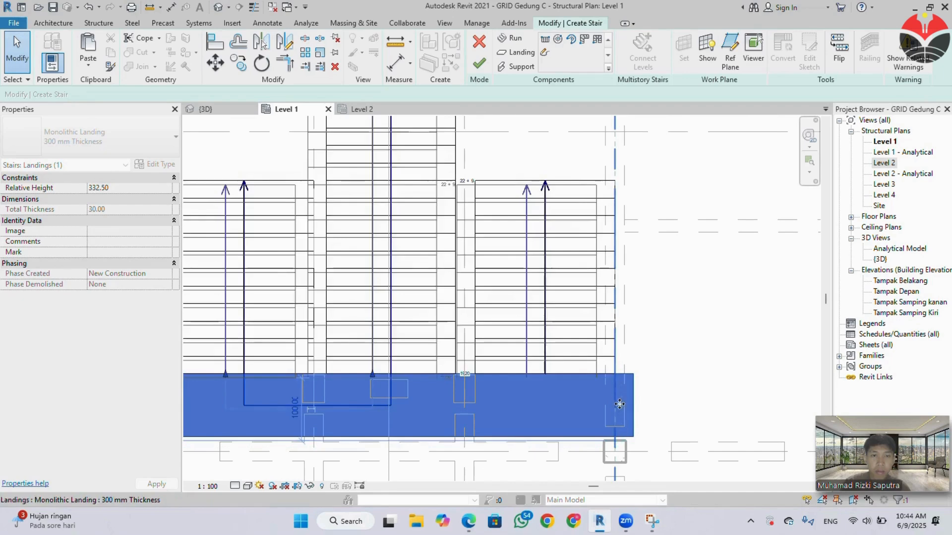
pyautogui.press('Escape')
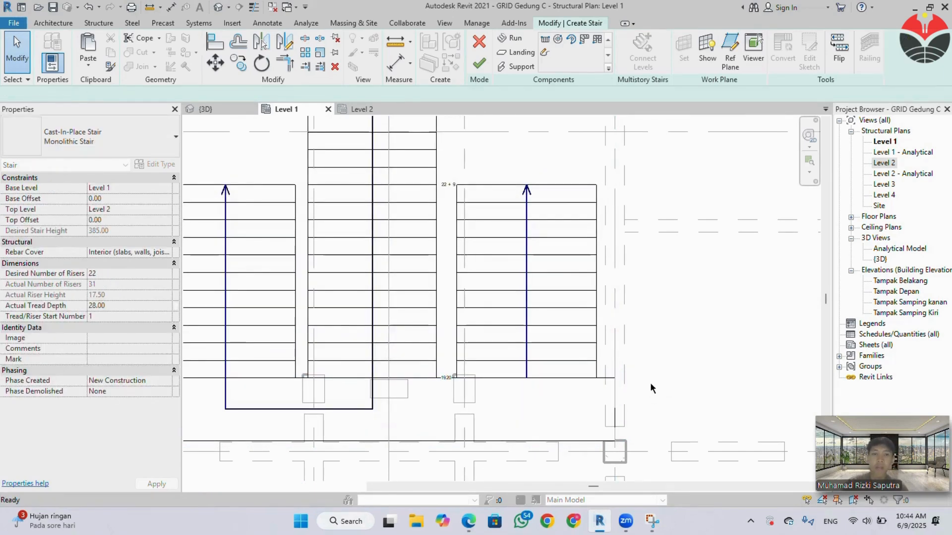
pyautogui.scroll(-3, 650, 376)
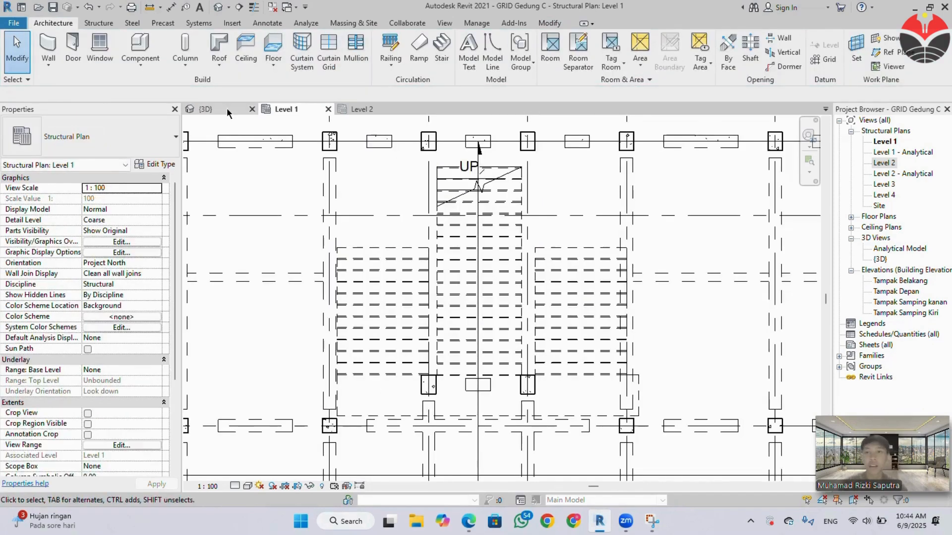
# Examine the central stair in the 3D view from the back of the building, comparing its runs with the floors and beams.
pyautogui.click(227, 109)
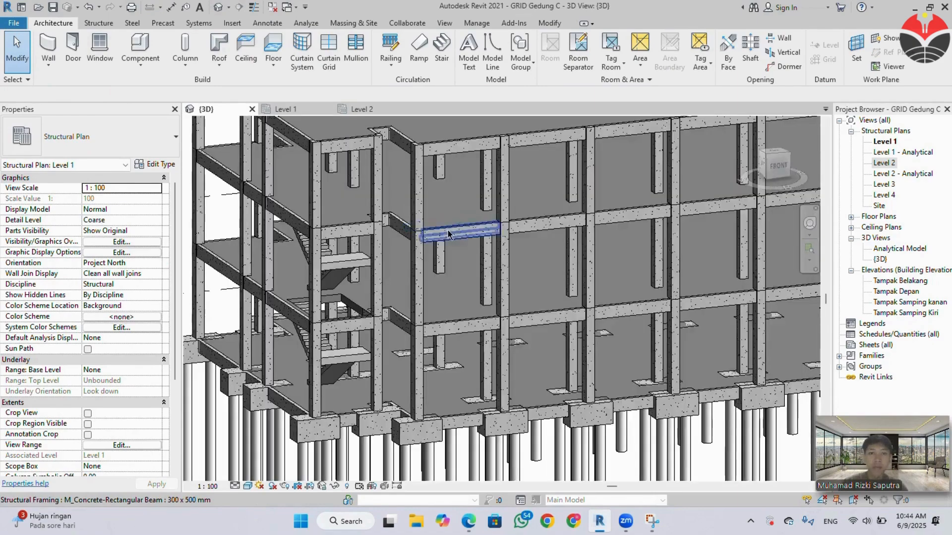
pyautogui.scroll(-1, 448, 231)
pyautogui.moveTo(441, 271); pyautogui.dragTo(584, 273, button='middle')
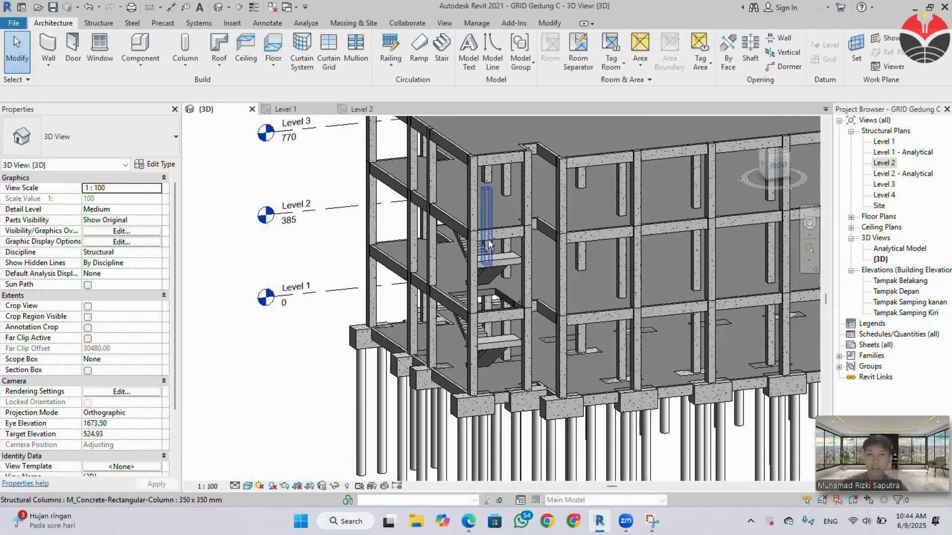
pyautogui.keyDown('shift'); pyautogui.moveTo(485, 238); pyautogui.dragTo(737, 280, button='middle'); pyautogui.keyUp('shift')
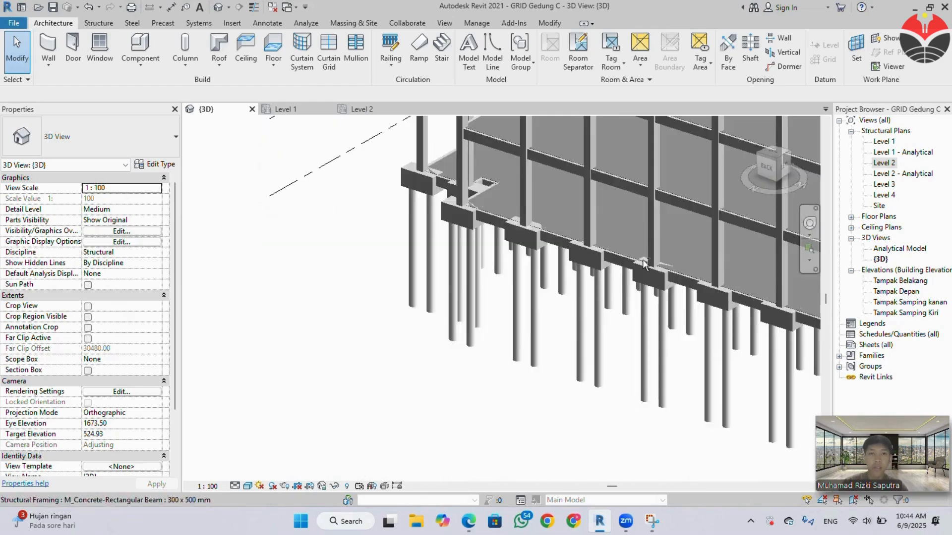
pyautogui.scroll(-4, 581, 243)
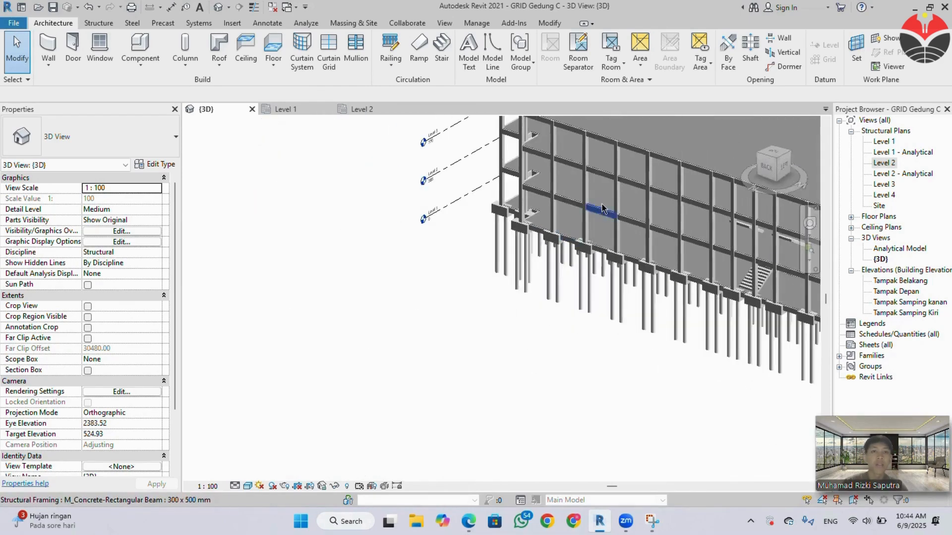
pyautogui.moveTo(697, 259); pyautogui.dragTo(578, 264, button='middle')
pyautogui.scroll(5, 686, 264)
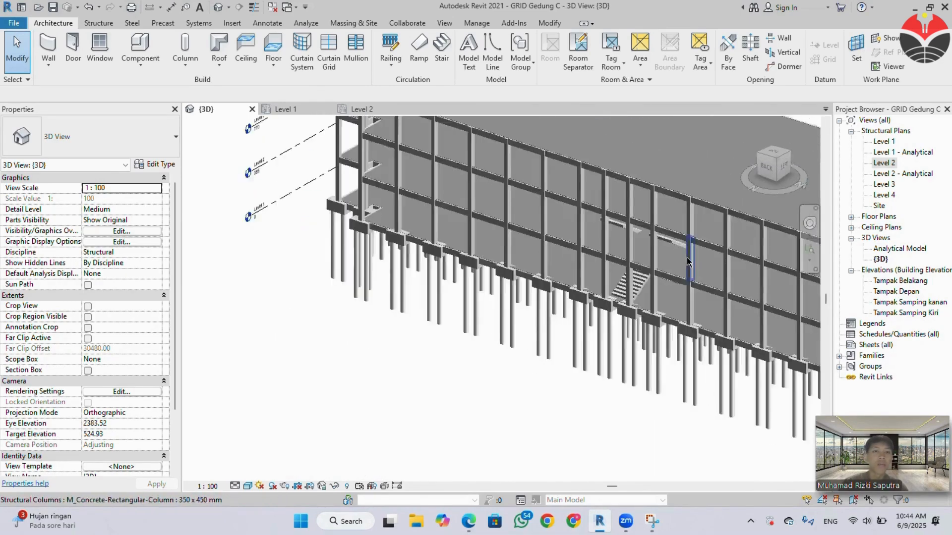
pyautogui.keyDown('shift'); pyautogui.moveTo(659, 273); pyautogui.dragTo(630, 243, button='middle'); pyautogui.keyUp('shift')
pyautogui.scroll(3, 620, 278)
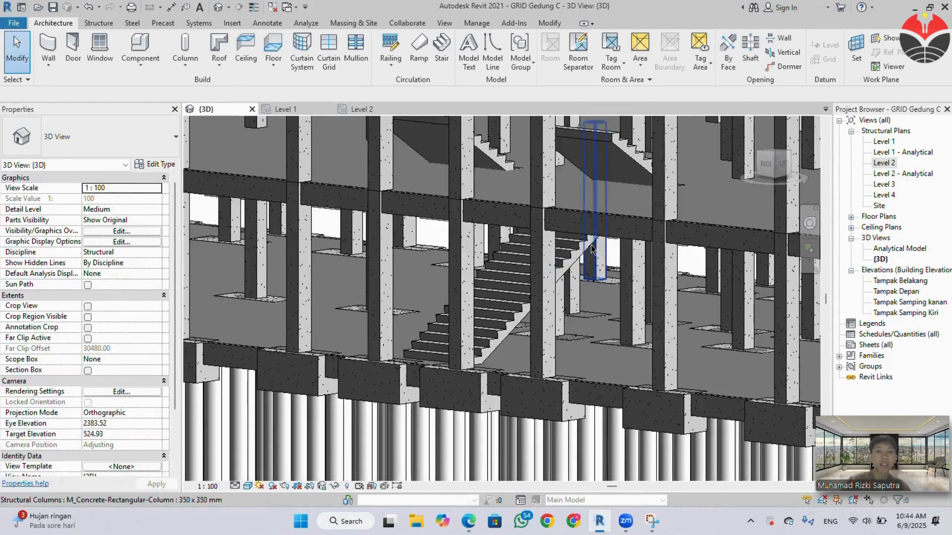
pyautogui.moveTo(591, 267)
pyautogui.keyDown('shift'); pyautogui.mouseDown(button='middle')
pyautogui.moveTo(543, 253)
pyautogui.moveTo(616, 257)
pyautogui.moveTo(690, 187)
pyautogui.moveTo(679, 237)
pyautogui.moveTo(614, 174)
pyautogui.moveTo(631, 272)
pyautogui.moveTo(600, 284)
pyautogui.moveTo(585, 278)
pyautogui.mouseUp(button='middle'); pyautogui.keyUp('shift')
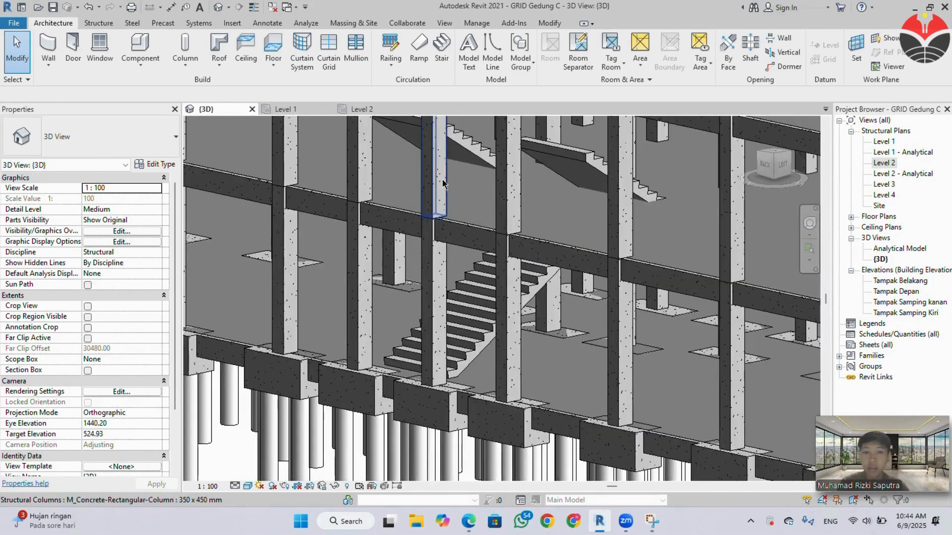
# Shorten the central main run from its lower, starting end to 364 cm with 14 risers and check it in 3D.
pyautogui.click(312, 112)
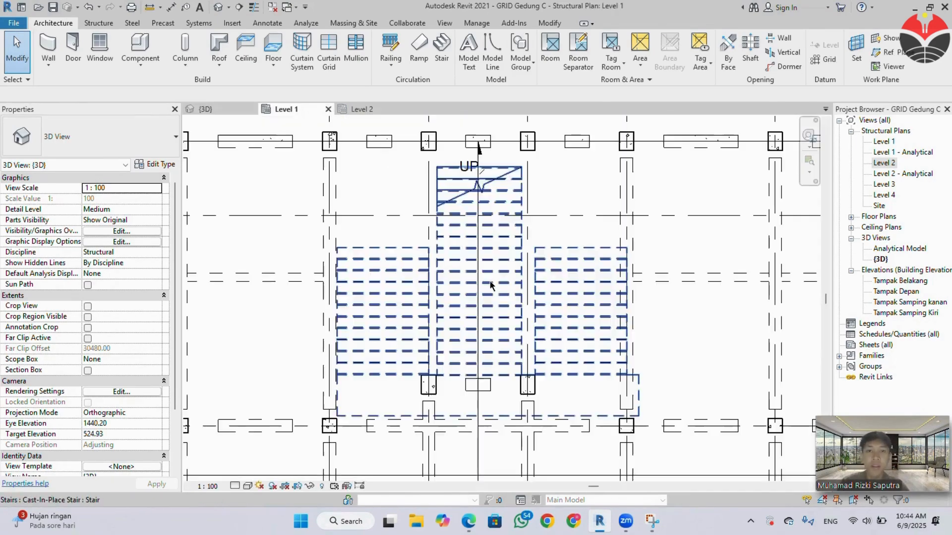
pyautogui.click(516, 342)
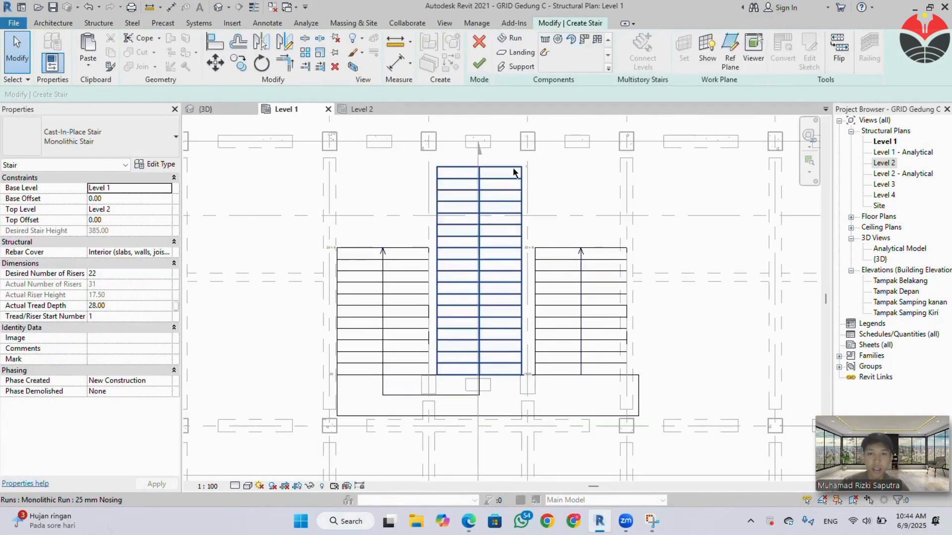
pyautogui.click(518, 212)
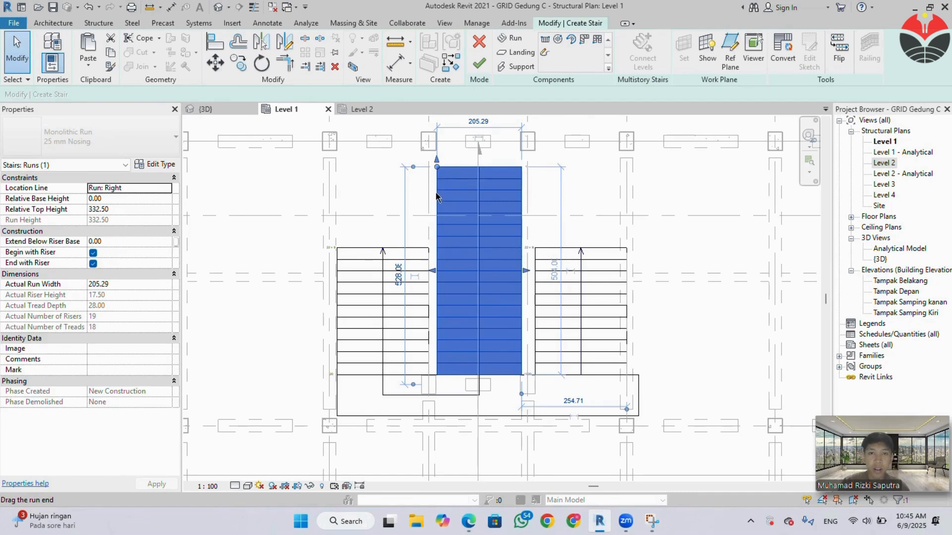
pyautogui.moveTo(436, 194); pyautogui.dragTo(439, 226)
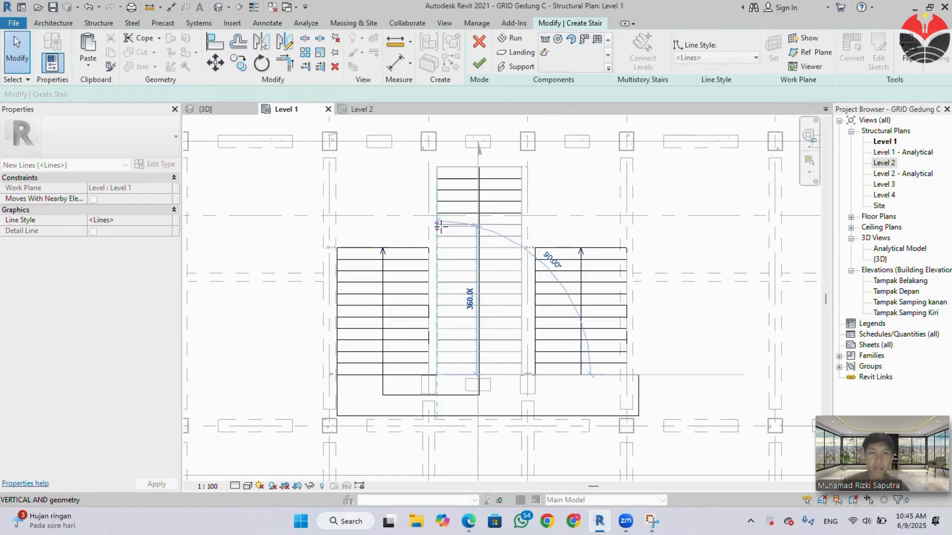
pyautogui.click(439, 226)
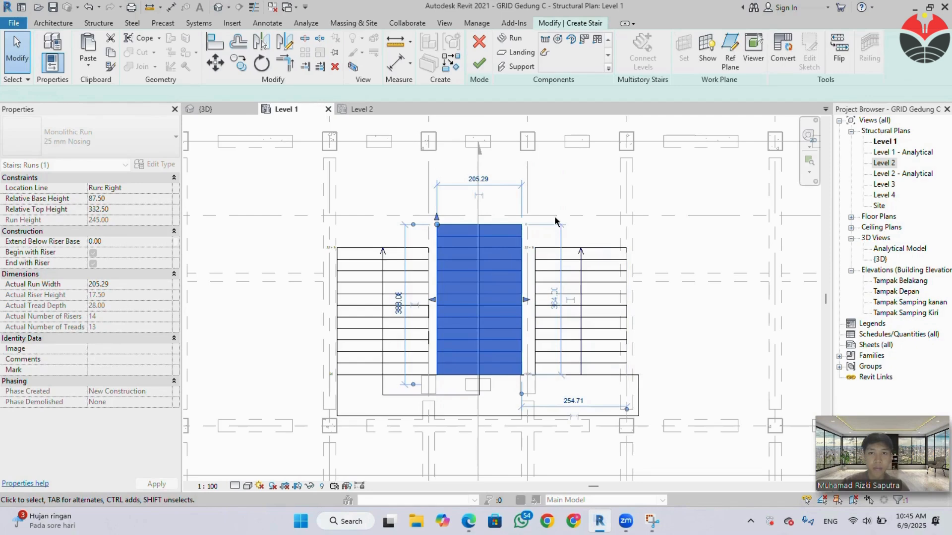
pyautogui.click(212, 108)
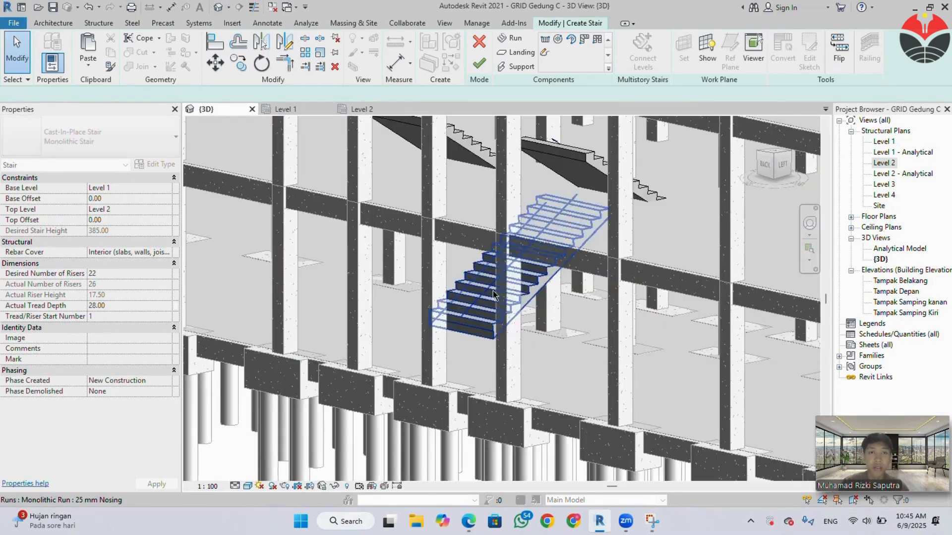
pyautogui.scroll(2, 540, 298)
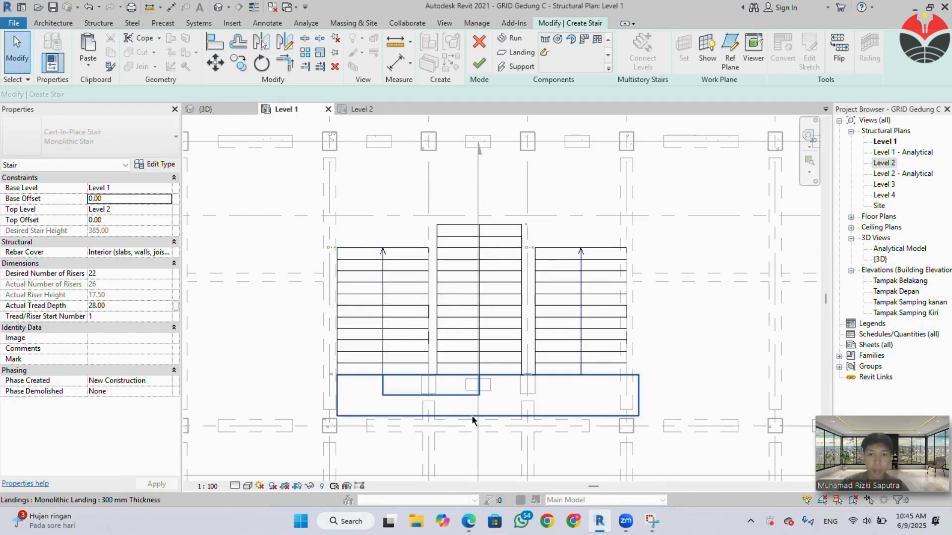
pyautogui.click(471, 414)
# Move the landing and all three runs together so the landing's outer long edge crosses the inner columns, and check the stair in 3D.
pyautogui.click(477, 415)
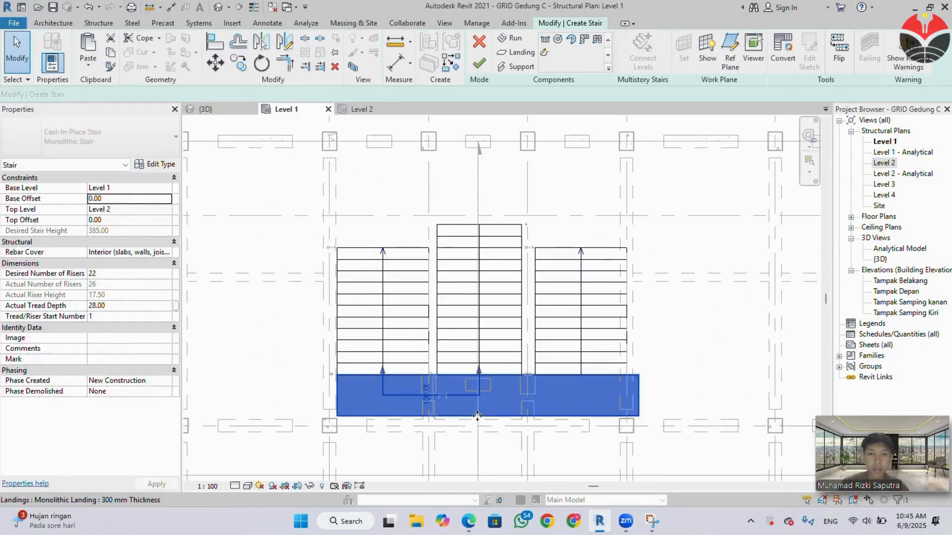
pyautogui.click(416, 325)
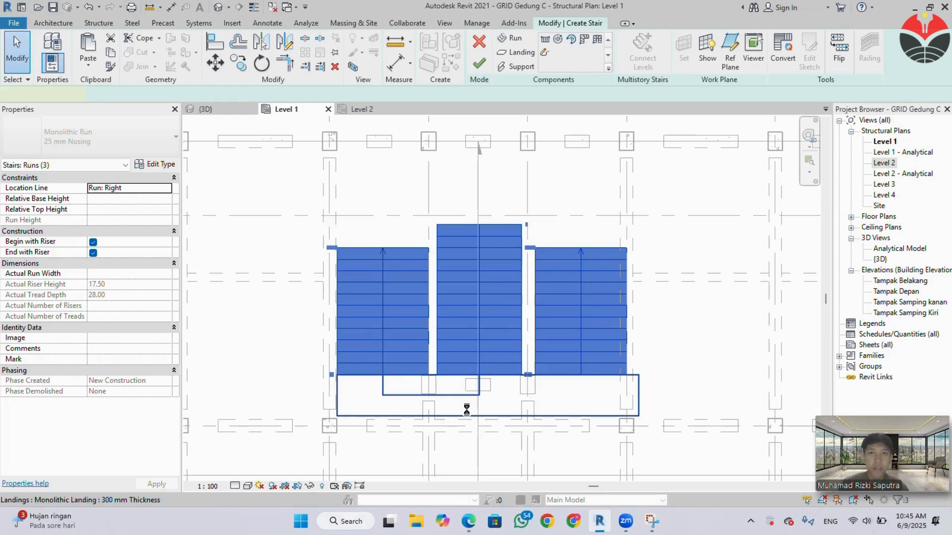
pyautogui.keyDown('ctrl'); pyautogui.click(476, 396); pyautogui.keyUp('ctrl')
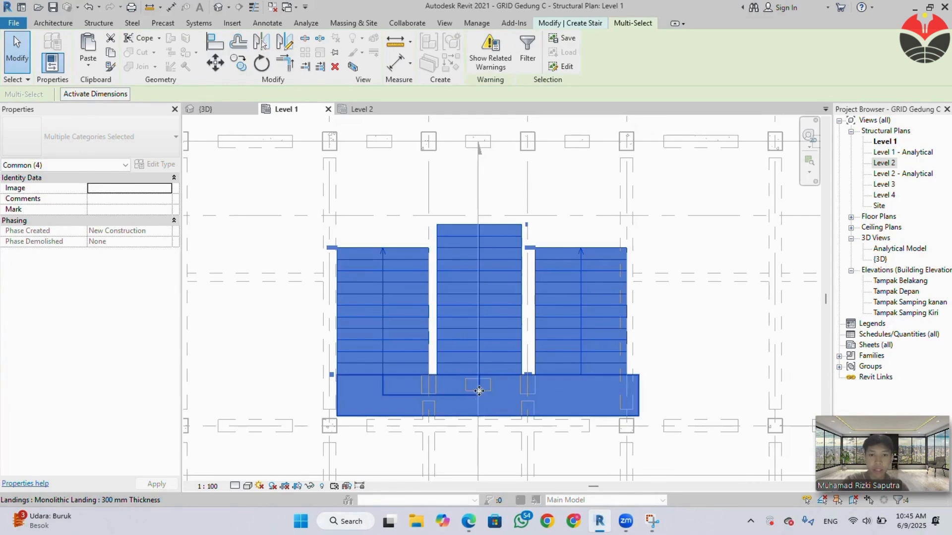
pyautogui.moveTo(479, 379); pyautogui.dragTo(479, 380)
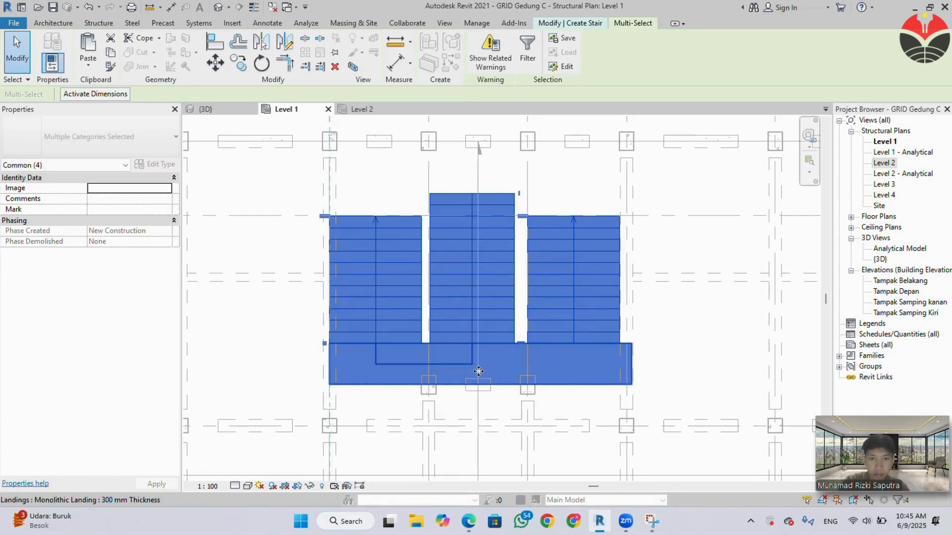
pyautogui.moveTo(478, 371); pyautogui.dragTo(480, 380)
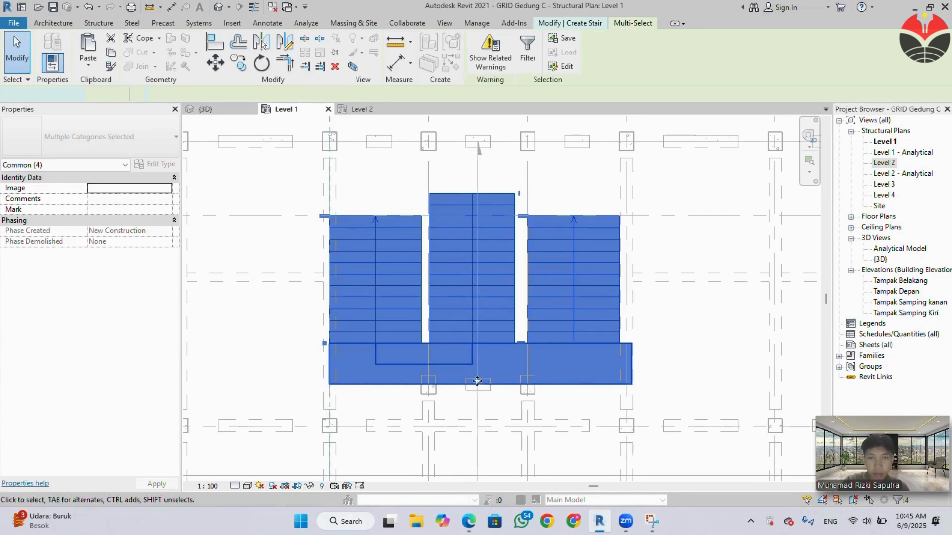
pyautogui.click(477, 381)
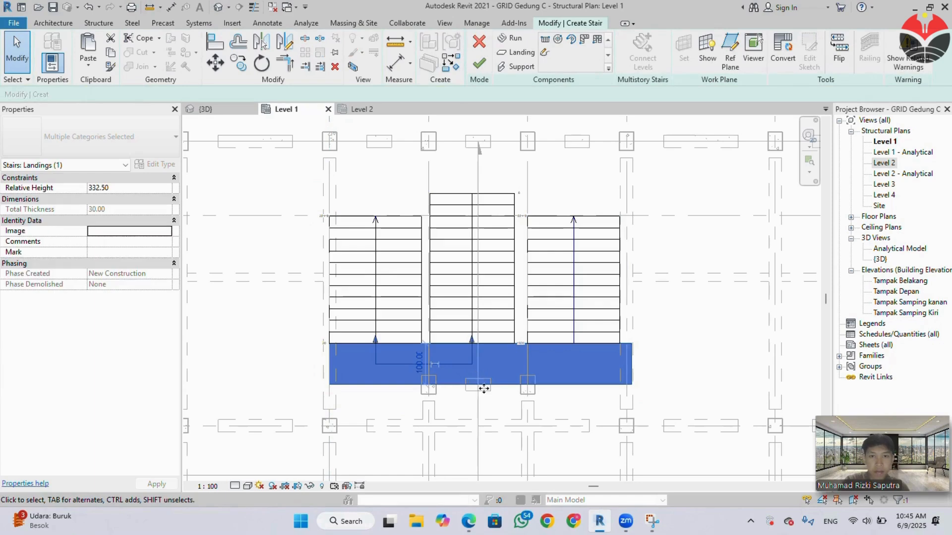
pyautogui.click(367, 182)
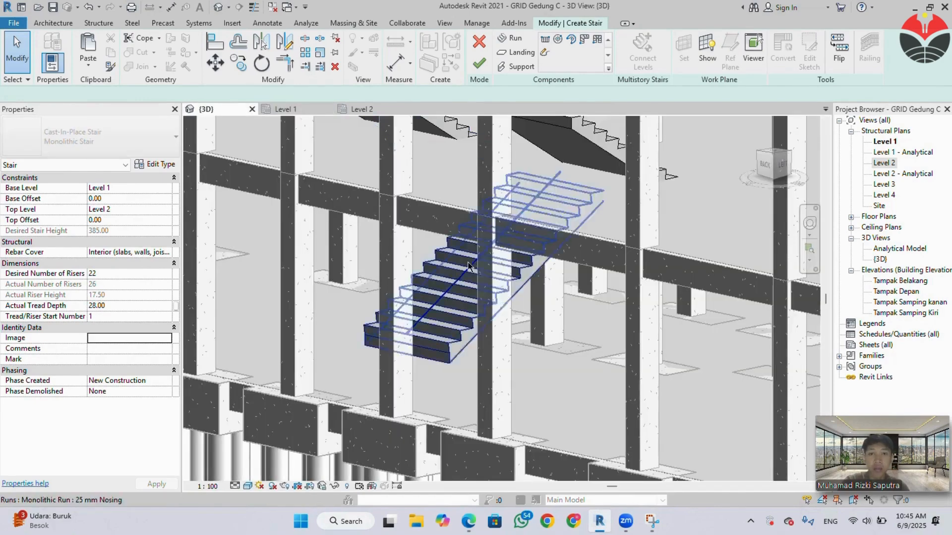
pyautogui.scroll(-2, 529, 271)
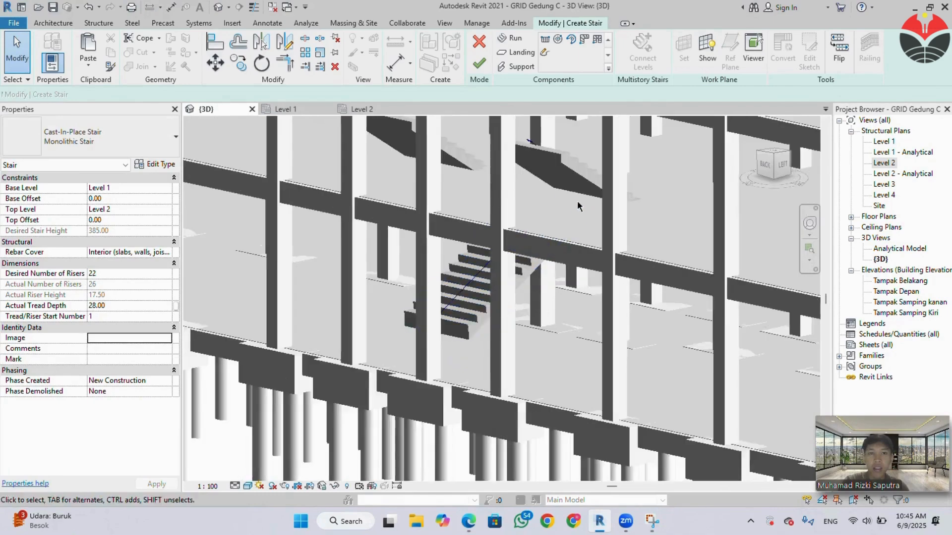
pyautogui.scroll(2, 464, 246)
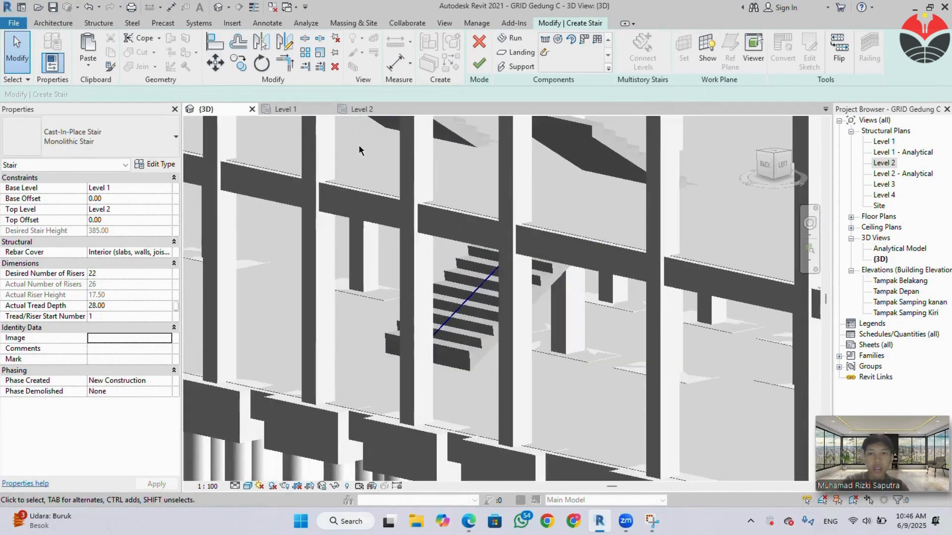
# Shorten the left side run to 196 cm and the right side run to 168 cm from their far ends in the Level 1 plan.
pyautogui.click(313, 108)
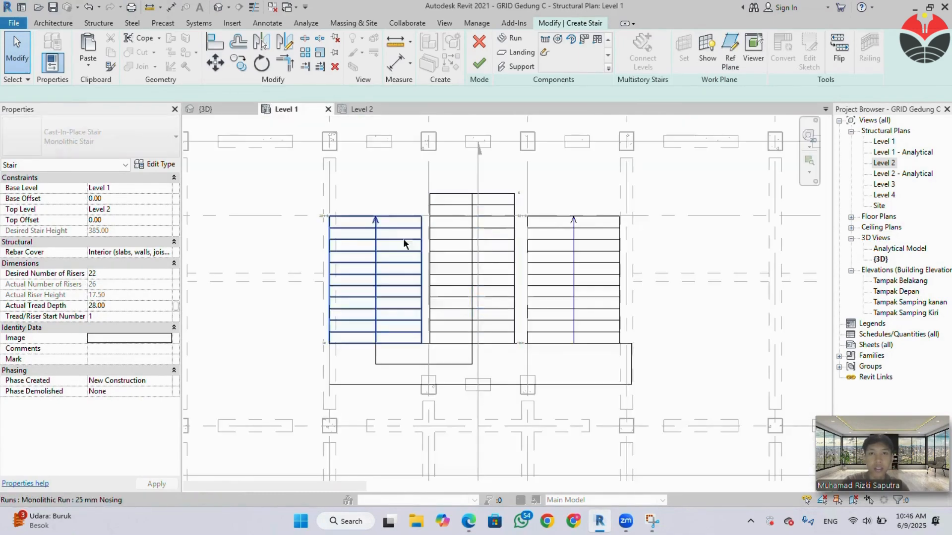
pyautogui.click(378, 220)
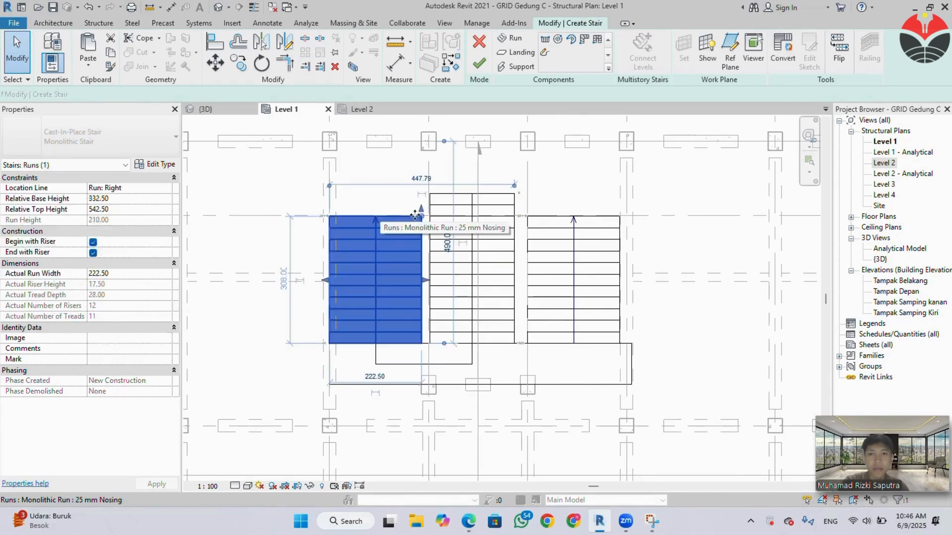
pyautogui.moveTo(422, 244); pyautogui.dragTo(422, 263)
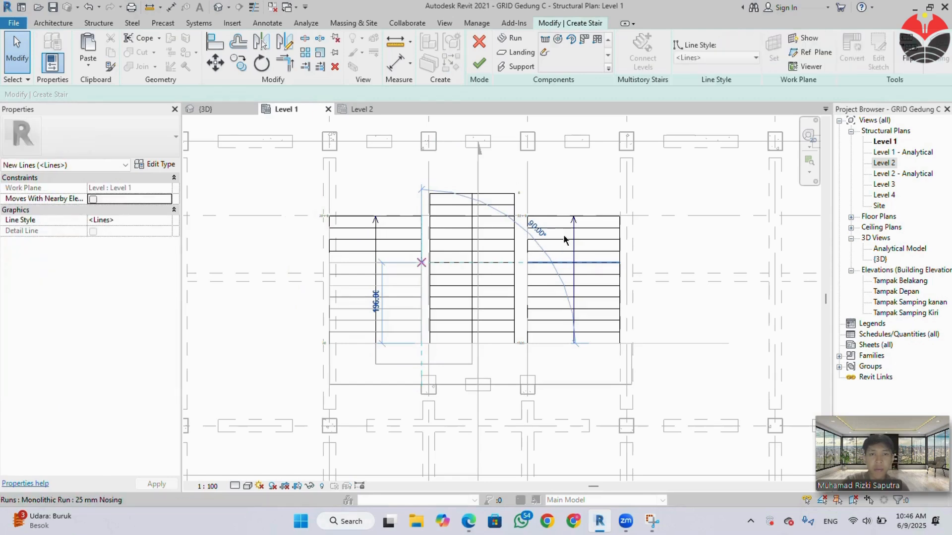
pyautogui.click(528, 218)
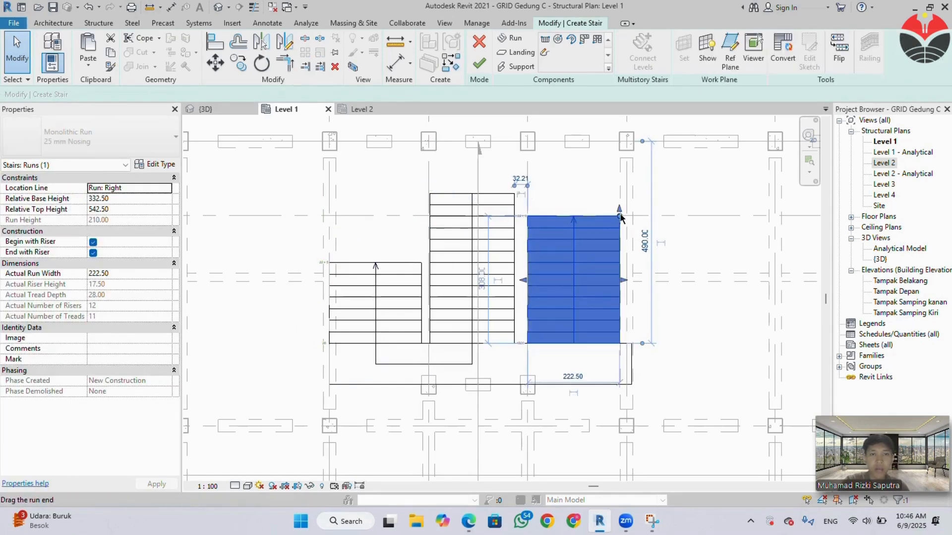
pyautogui.moveTo(620, 216); pyautogui.dragTo(618, 274)
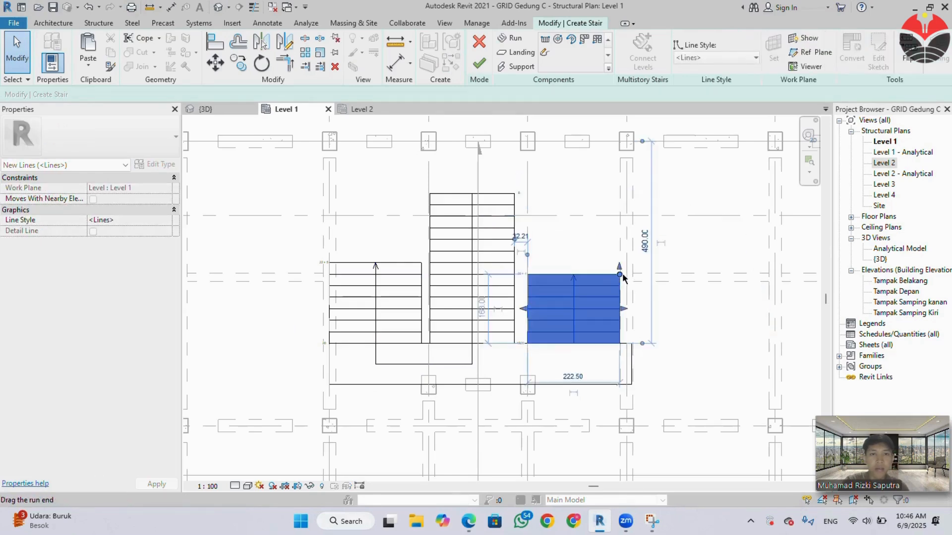
# Check the shortened side runs in 3D and finish editing the central stair.
pyautogui.press('Escape')
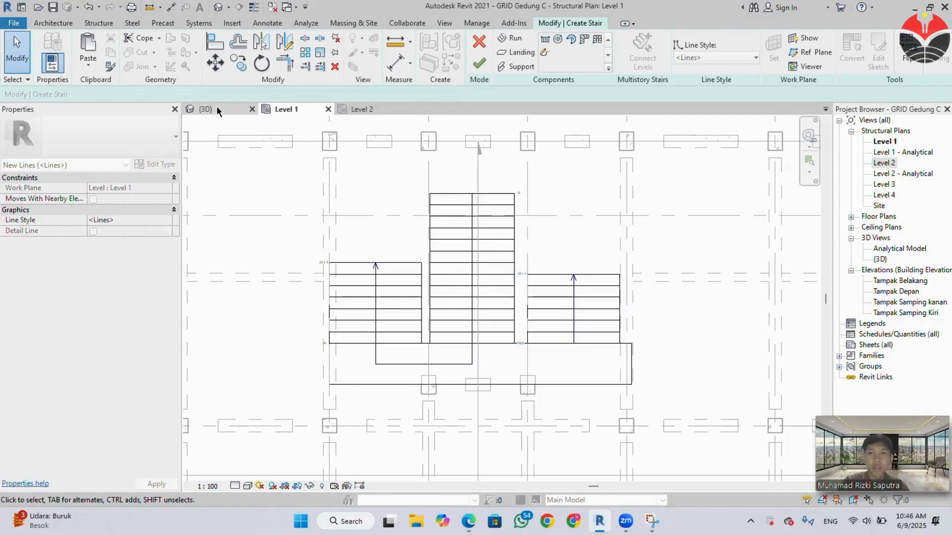
pyautogui.click(225, 112)
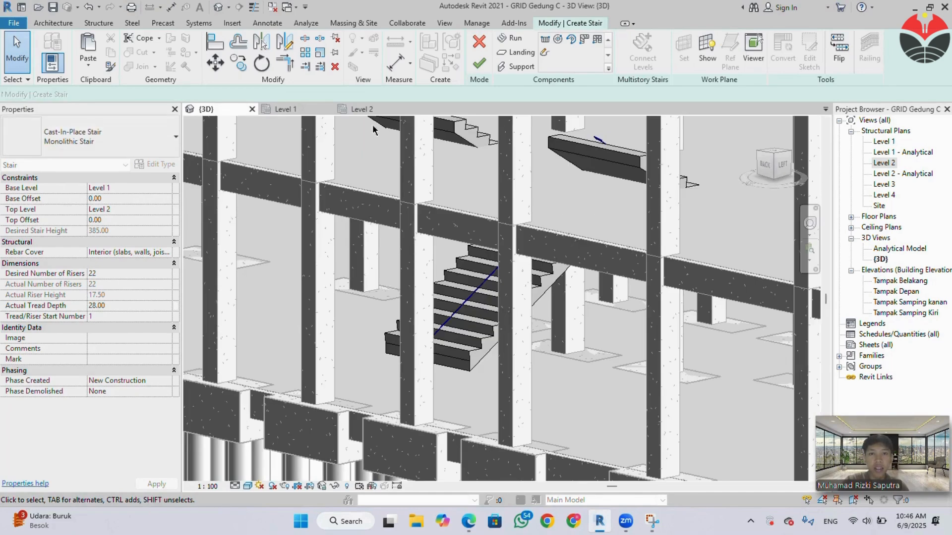
pyautogui.click(308, 110)
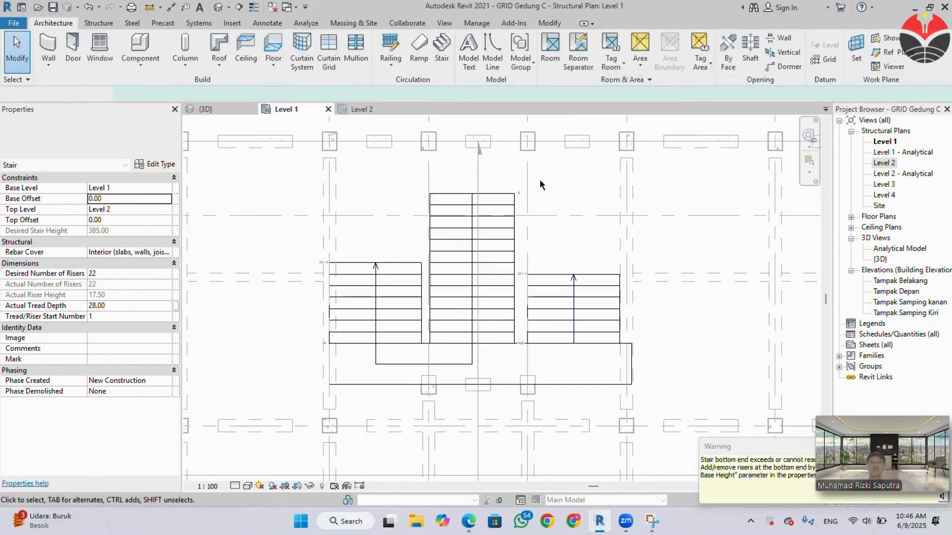
# Start a new stair at the front of the building in the Level 1 plan, using the Assembled Stair type Industrial and Assembly.
pyautogui.scroll(-4, 536, 329)
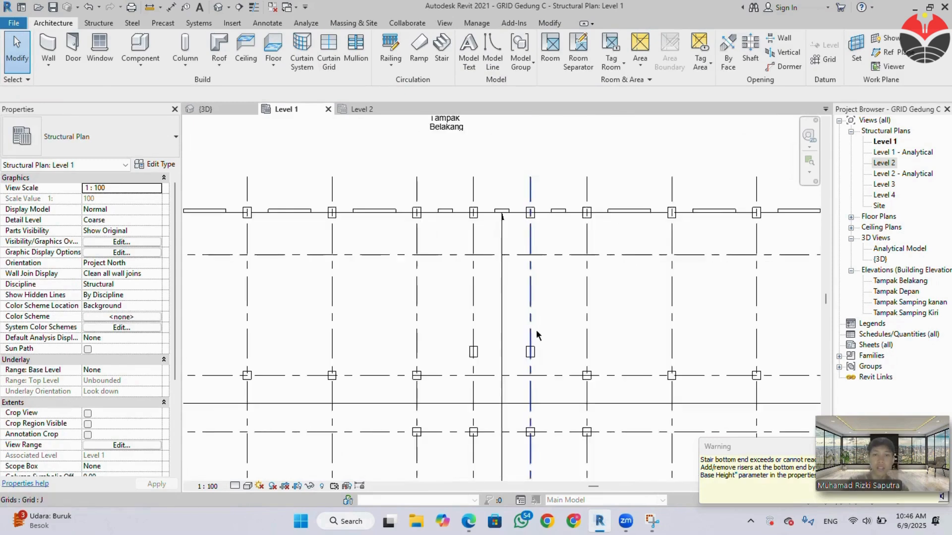
pyautogui.scroll(-2, 541, 349)
pyautogui.moveTo(532, 333); pyautogui.dragTo(504, 214, button='middle')
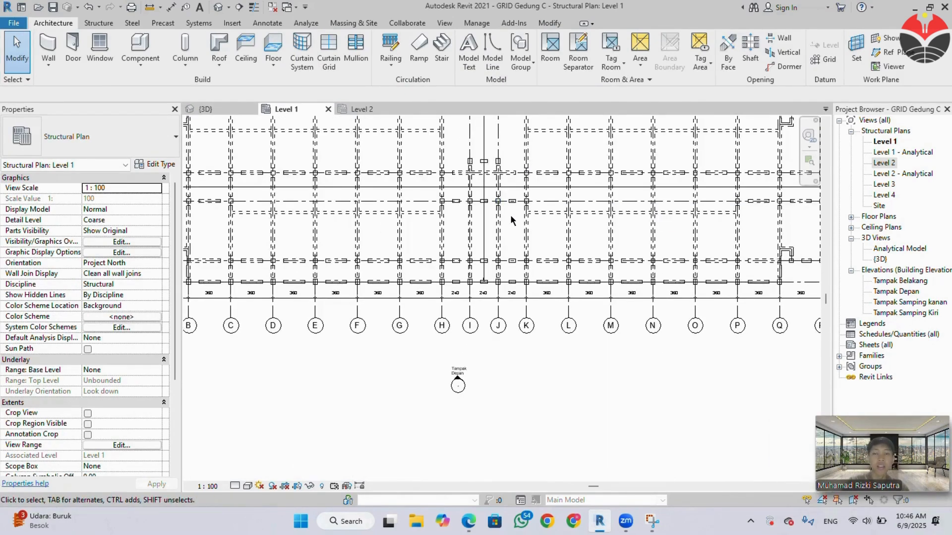
pyautogui.scroll(3, 513, 218)
pyautogui.moveTo(518, 221); pyautogui.dragTo(521, 233, button='middle')
pyautogui.scroll(1, 474, 255)
pyautogui.scroll(1, 475, 255)
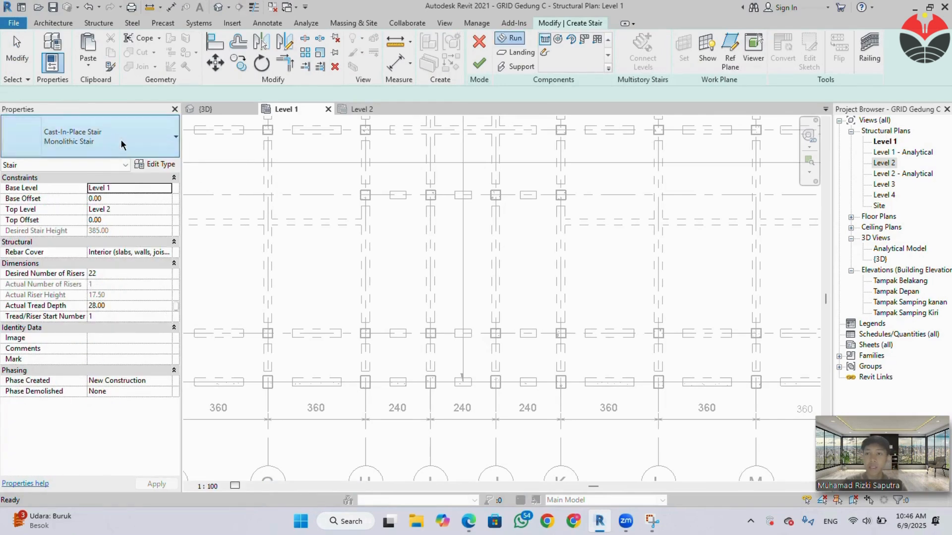
pyautogui.click(122, 143)
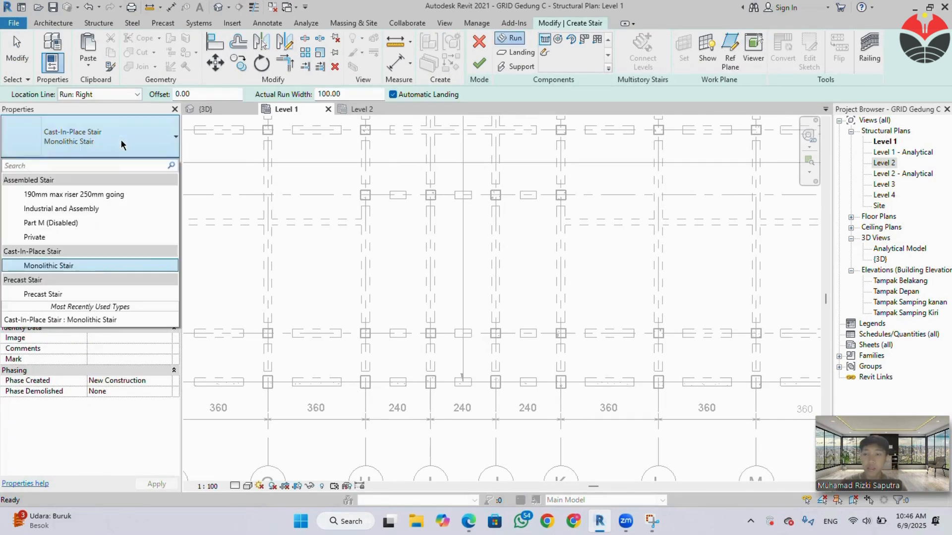
pyautogui.click(95, 209)
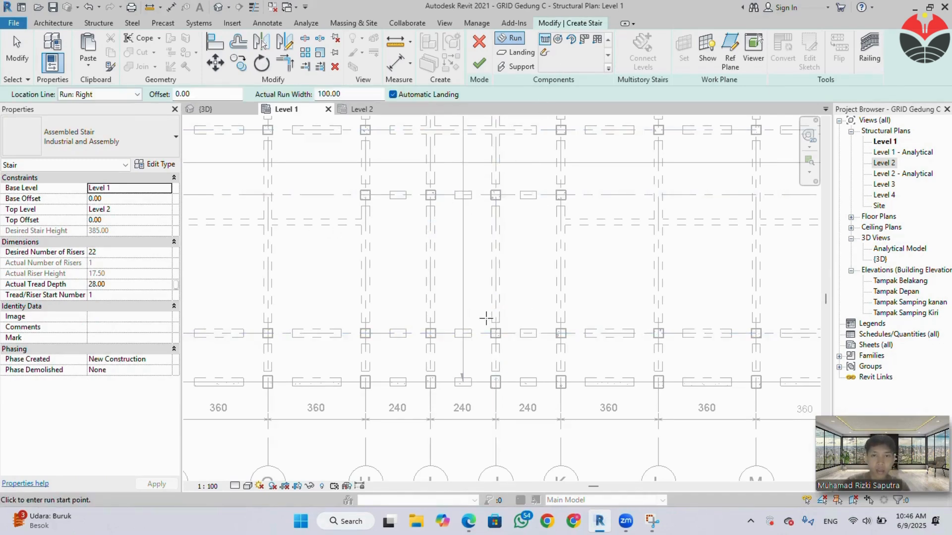
# Draw a straight run 100 cm wide and about 448 cm long between grids I and J, rising toward the building's interior, and finish the stair.
pyautogui.click(486, 321)
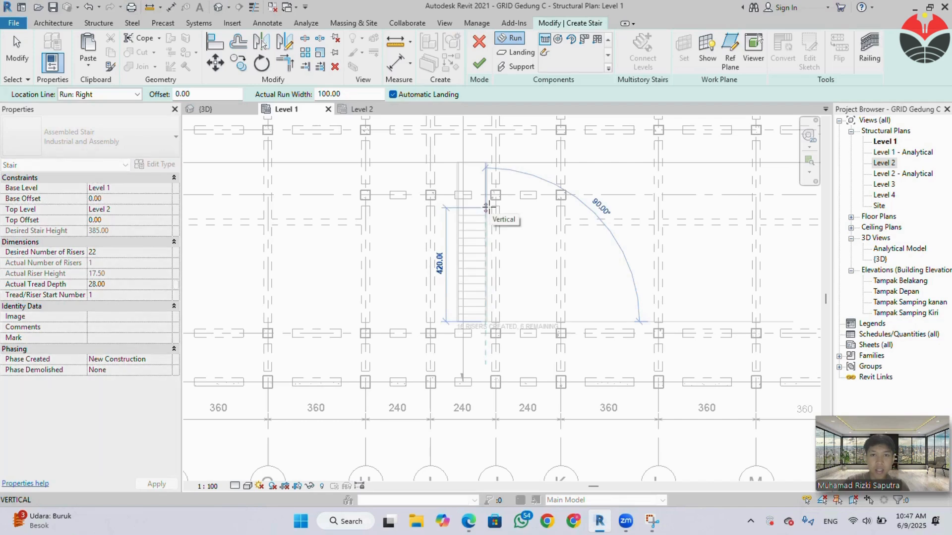
pyautogui.click(487, 202)
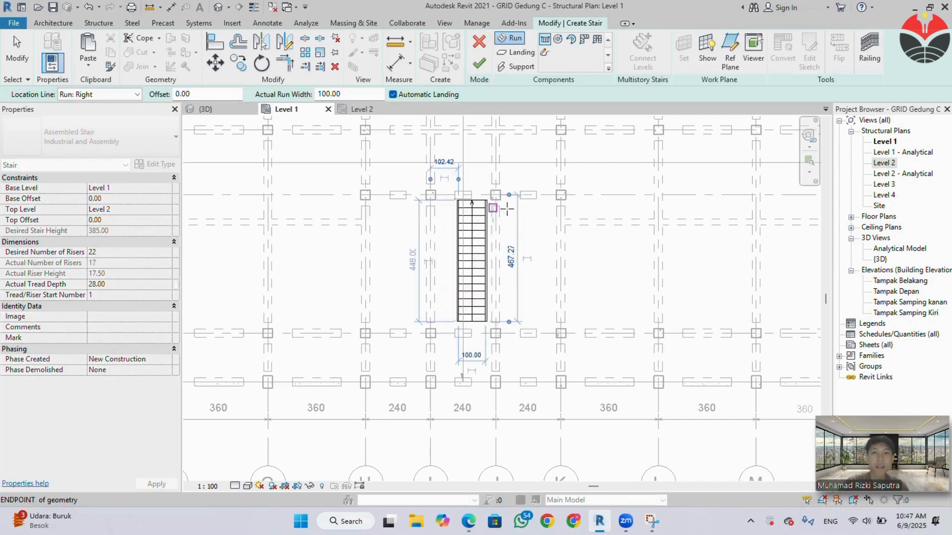
pyautogui.click(482, 64)
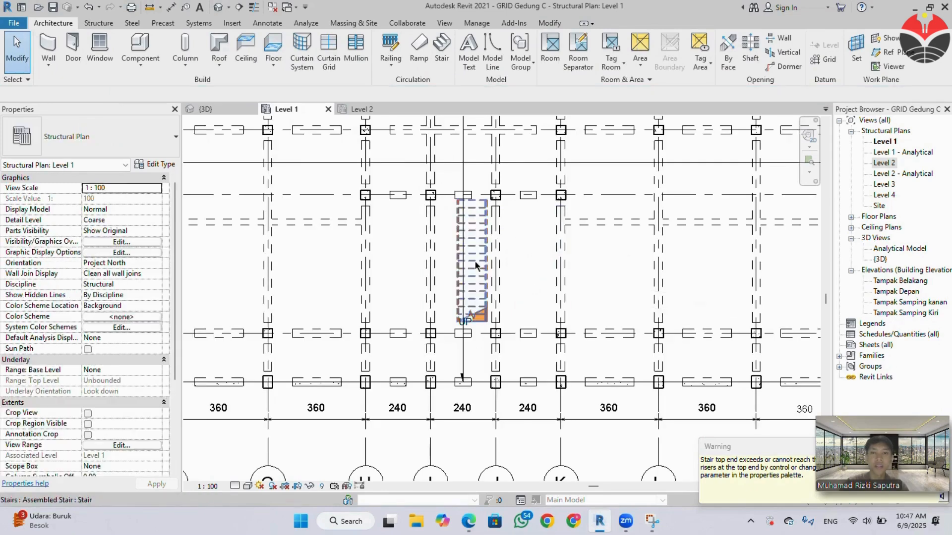
# Examine the new assembled stair from the front of the building in 3D, then return to the Level 1 plan.
pyautogui.click(217, 111)
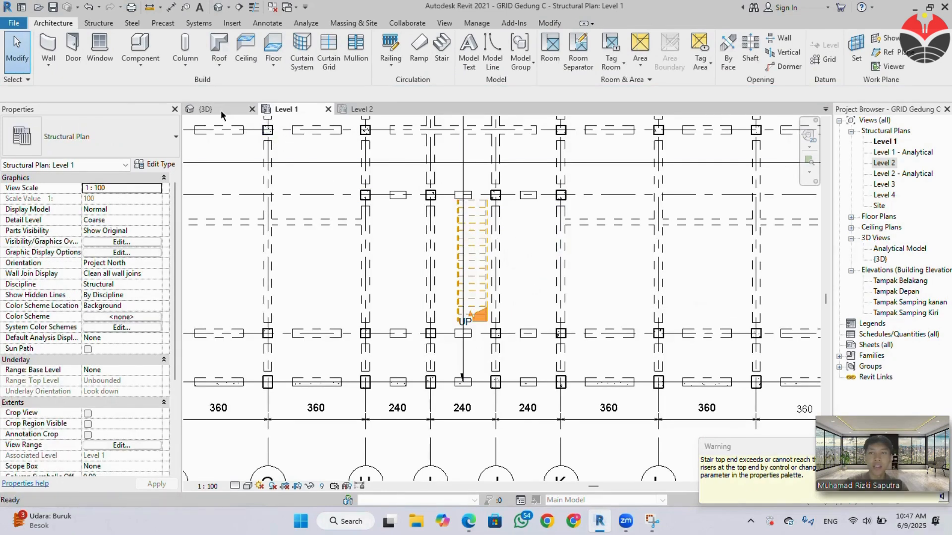
pyautogui.scroll(-8, 427, 247)
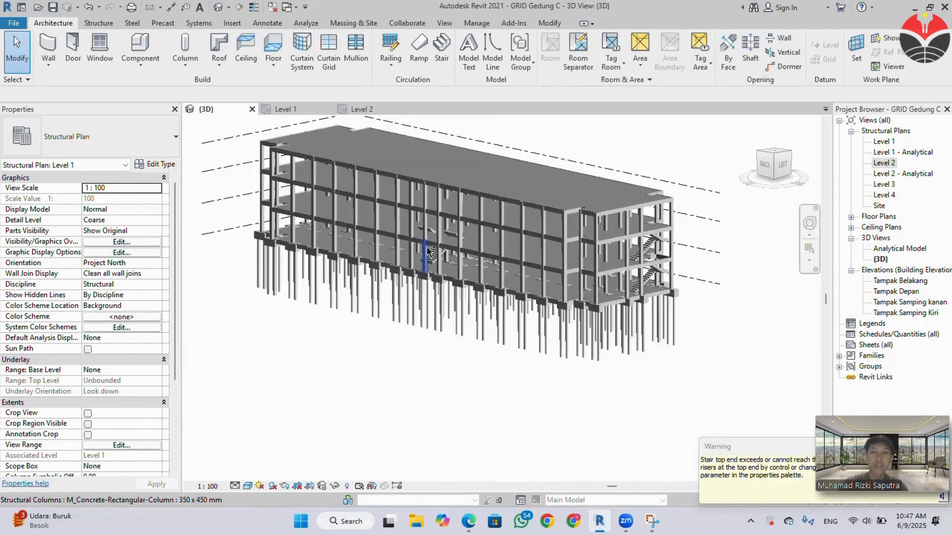
pyautogui.moveTo(488, 251)
pyautogui.keyDown('shift'); pyautogui.mouseDown(button='middle')
pyautogui.moveTo(283, 259)
pyautogui.moveTo(498, 251)
pyautogui.mouseUp(button='middle'); pyautogui.keyUp('shift')
pyautogui.scroll(10, 469, 256)
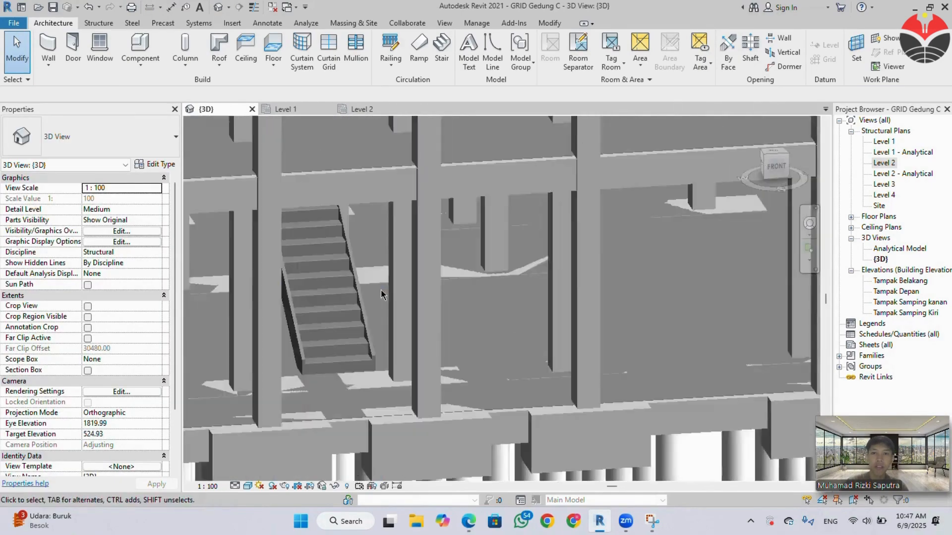
pyautogui.scroll(-2, 380, 290)
pyautogui.moveTo(392, 290); pyautogui.dragTo(434, 317, button='middle')
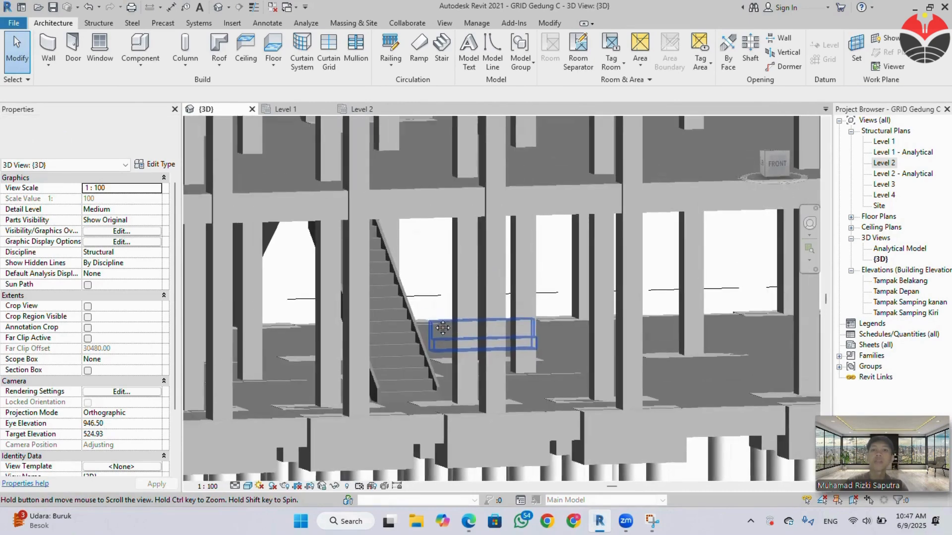
pyautogui.click(302, 109)
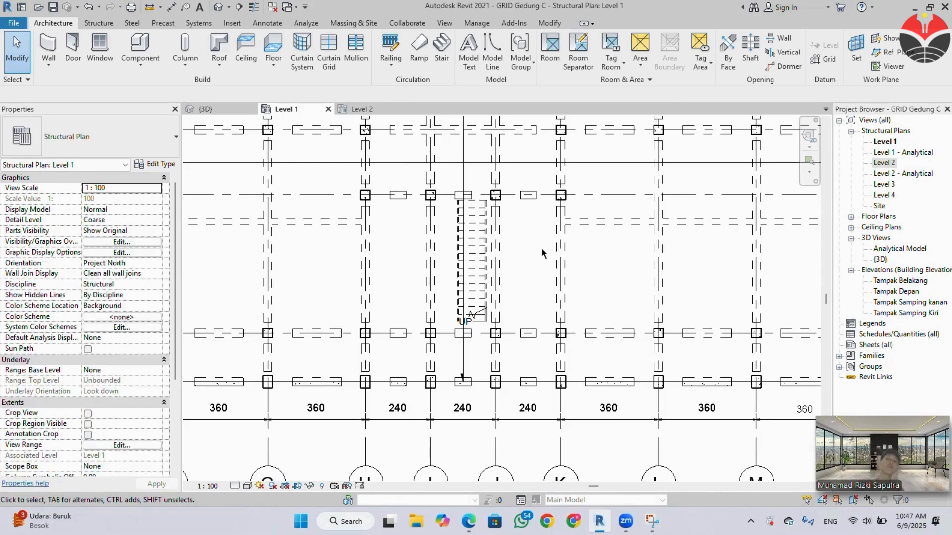